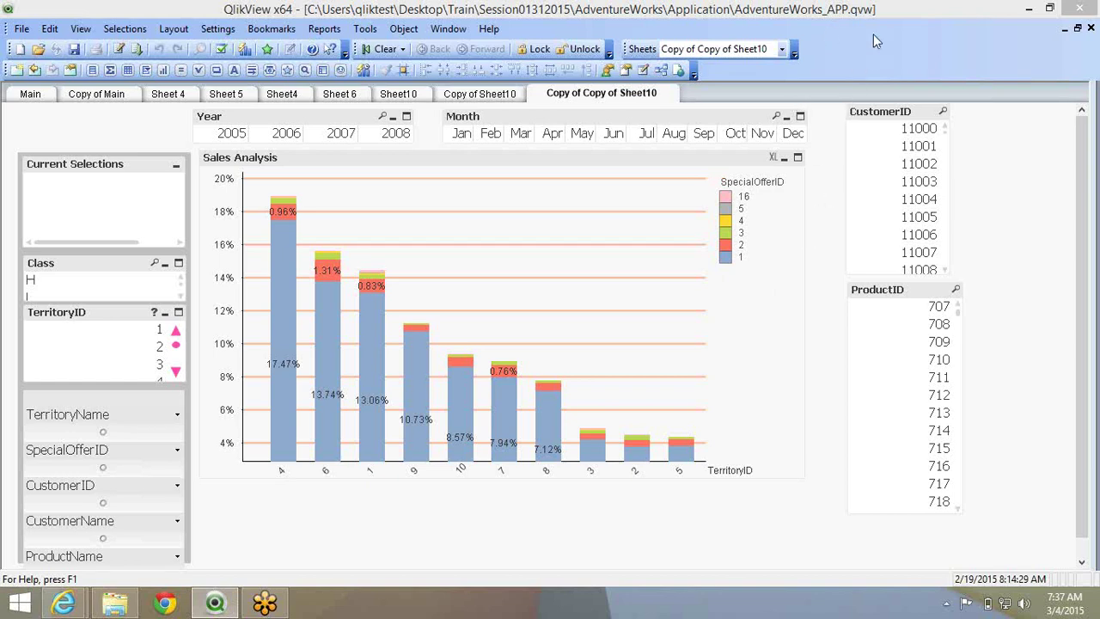
click(480, 94)
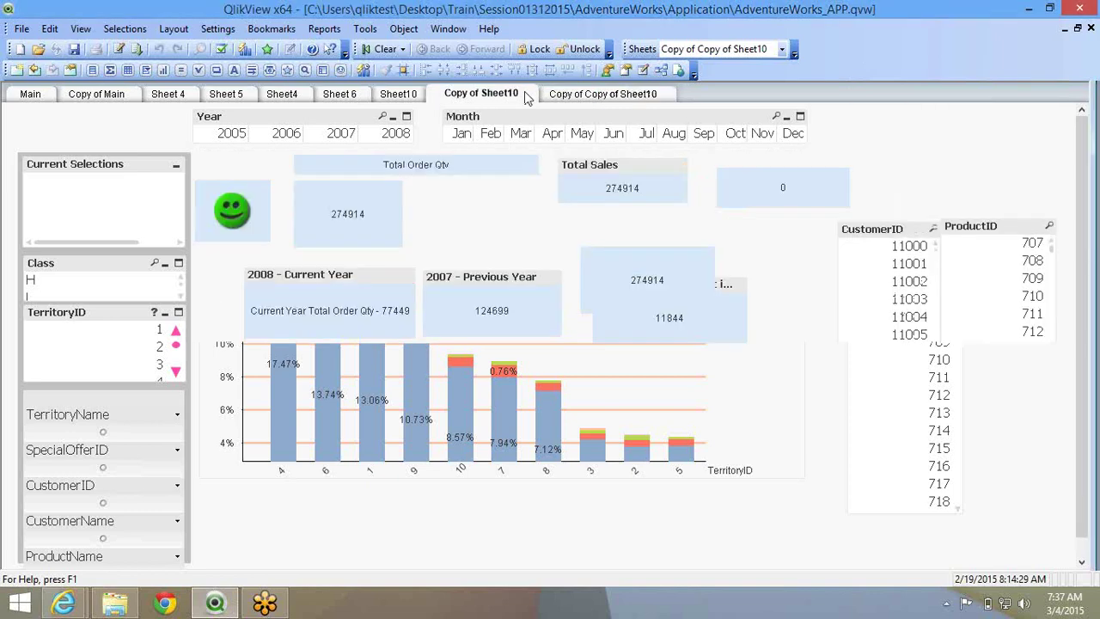
click(600, 93)
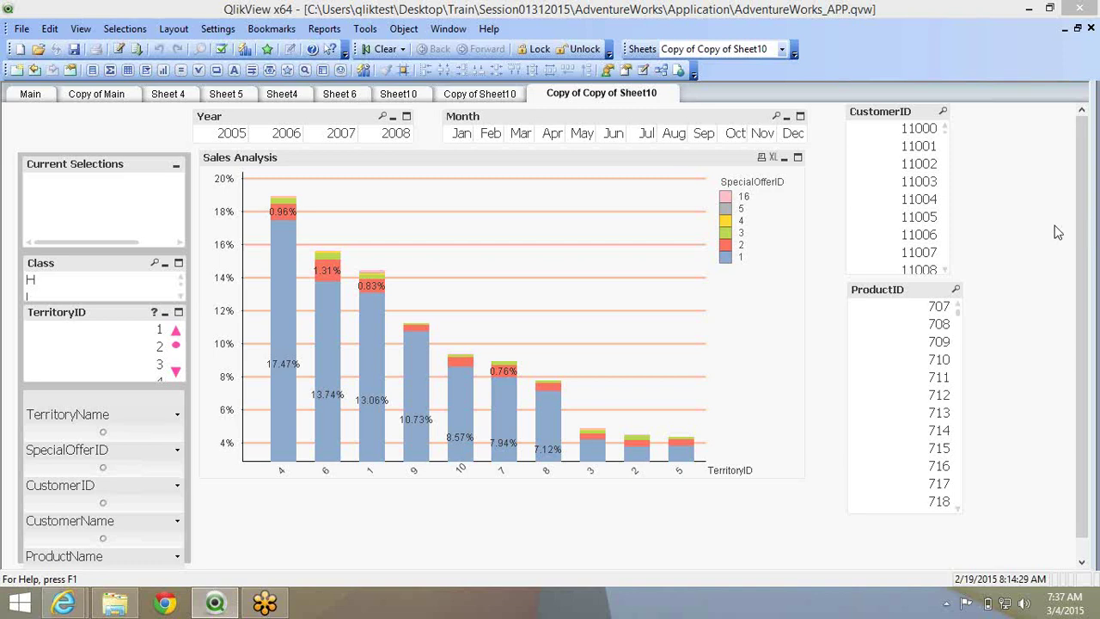
click(839, 228)
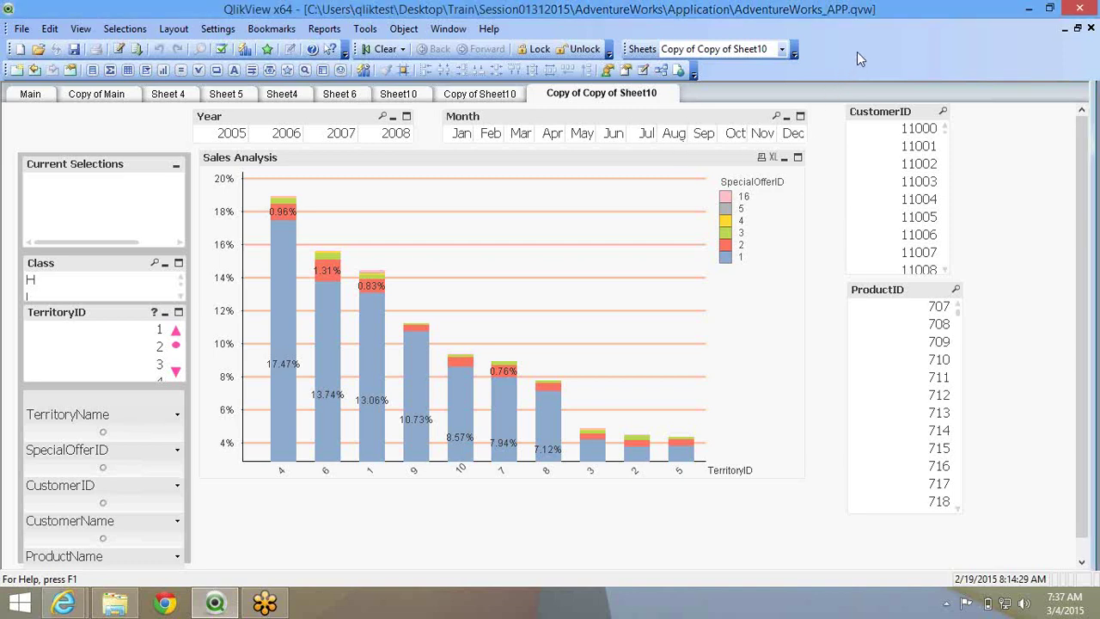
Remove the SpecialOfferID and TerritoryID dimensions from the Sales Analysis chart.
right_click(433, 164)
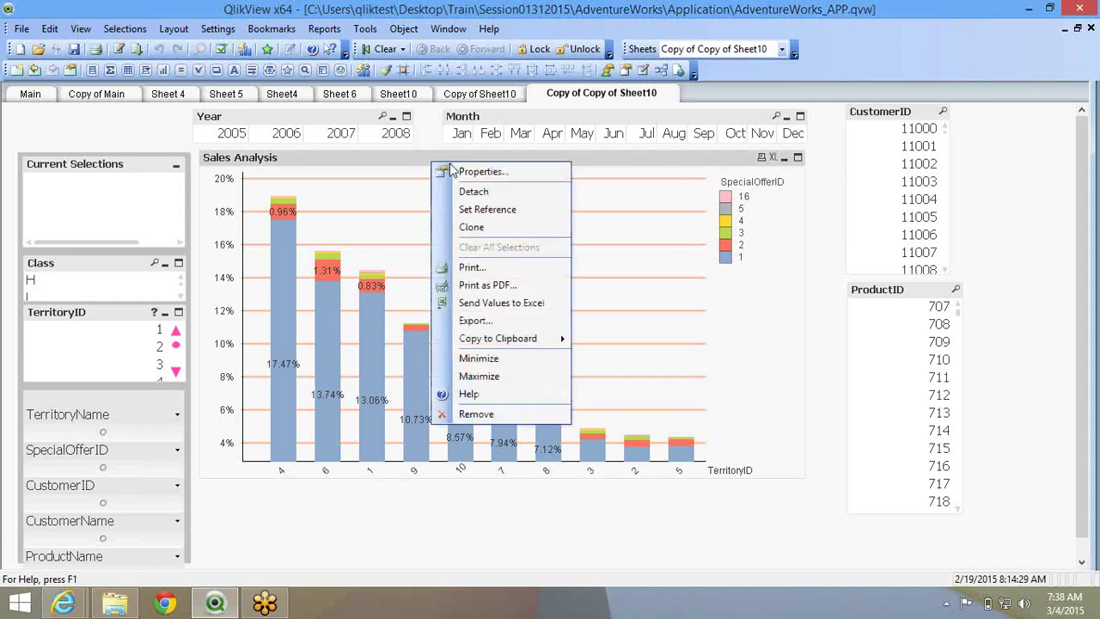
click(454, 173)
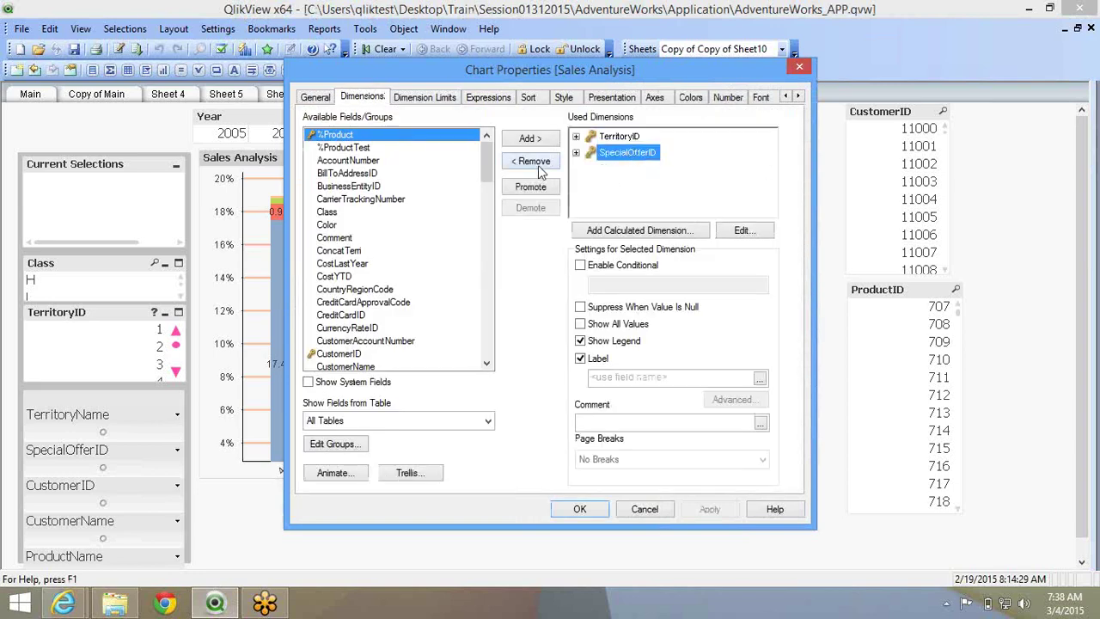
click(540, 171)
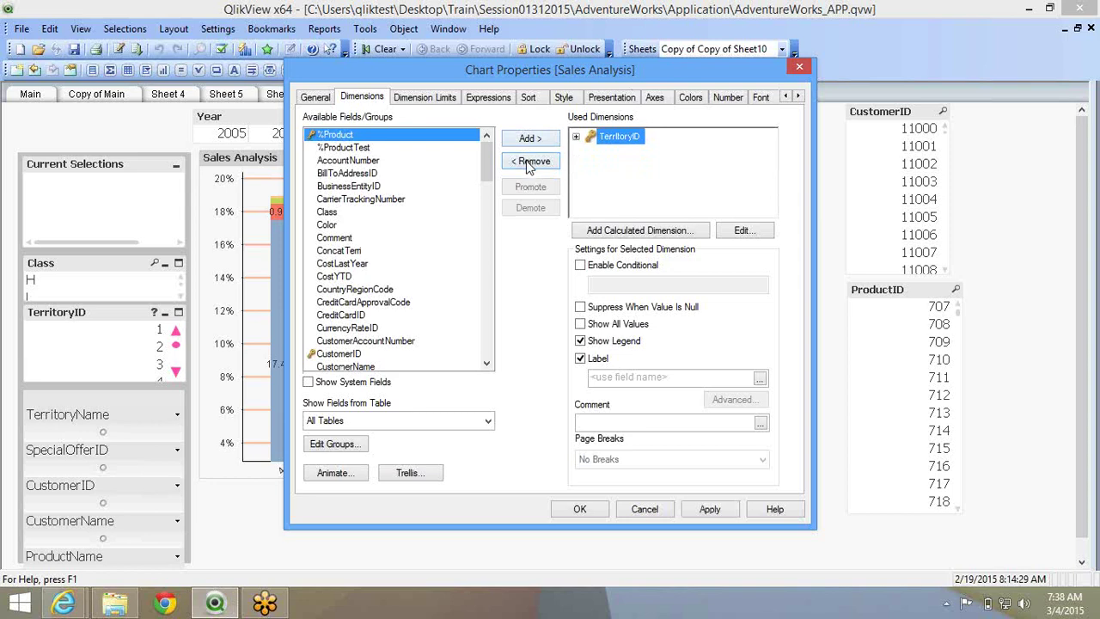
click(533, 162)
Add ProductID as the only dimension of the Sales Analysis chart and apply the change.
click(373, 319)
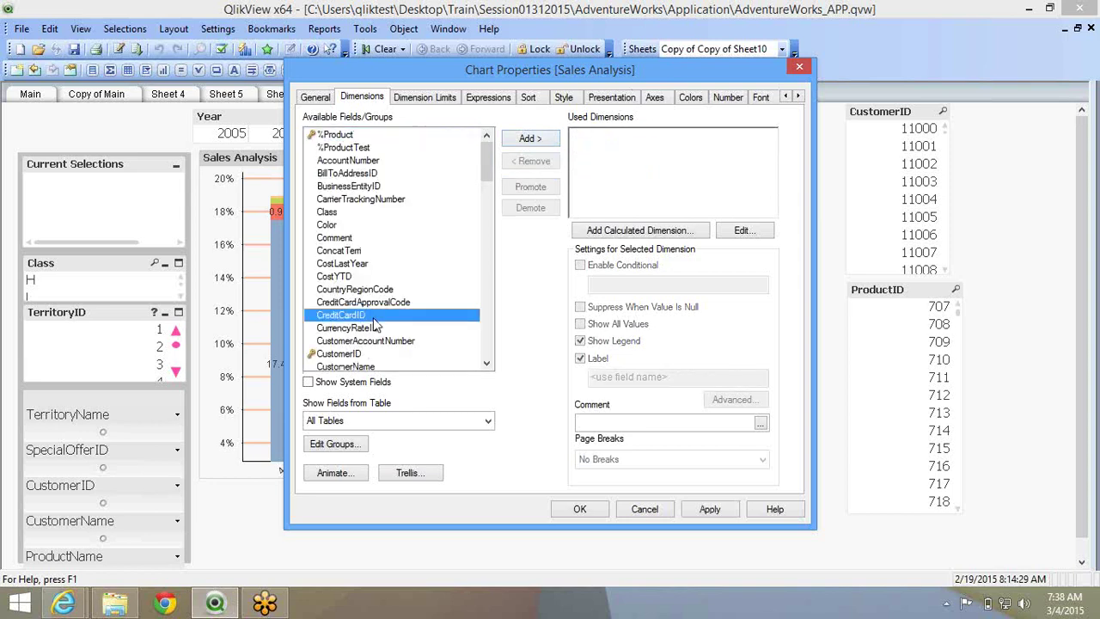
key(p)
scroll(373, 319, down, 1)
scroll(374, 326, down, 1)
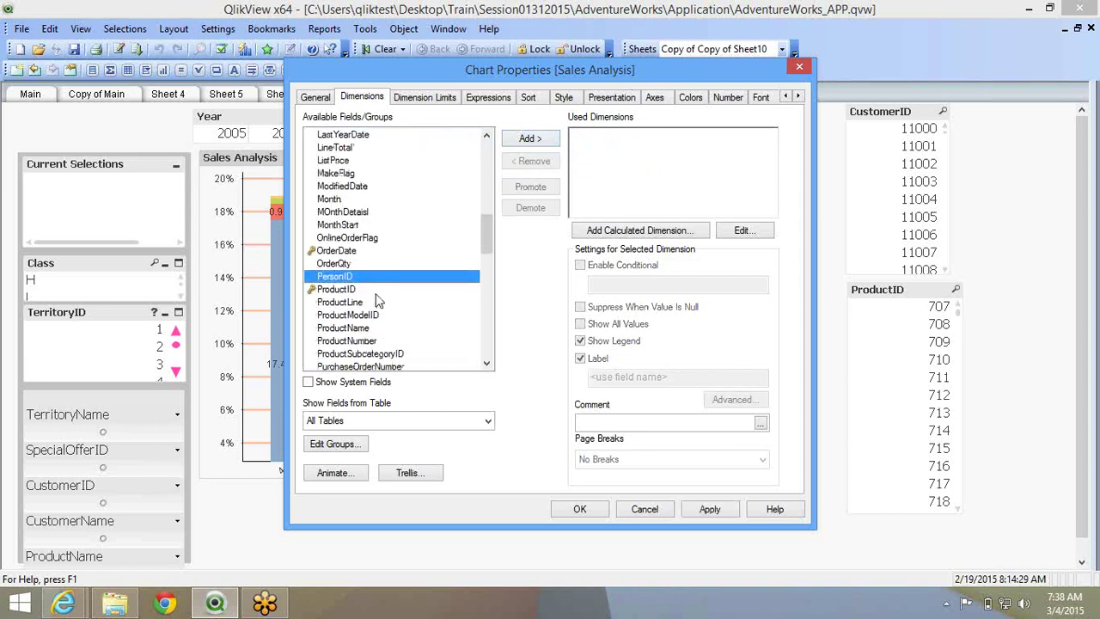
click(378, 292)
click(520, 142)
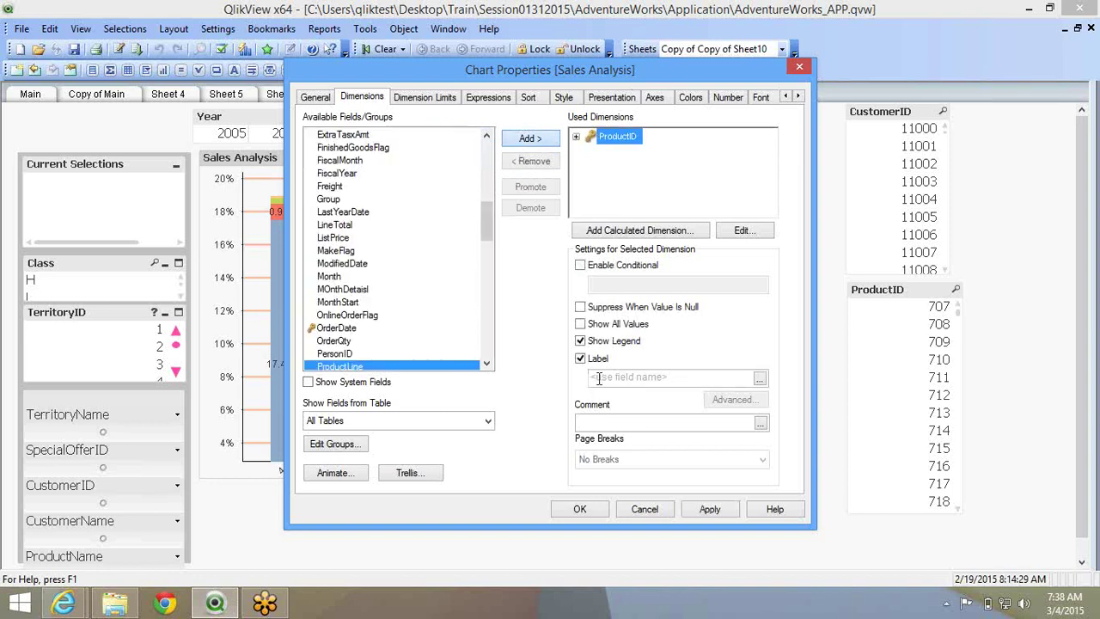
click(580, 509)
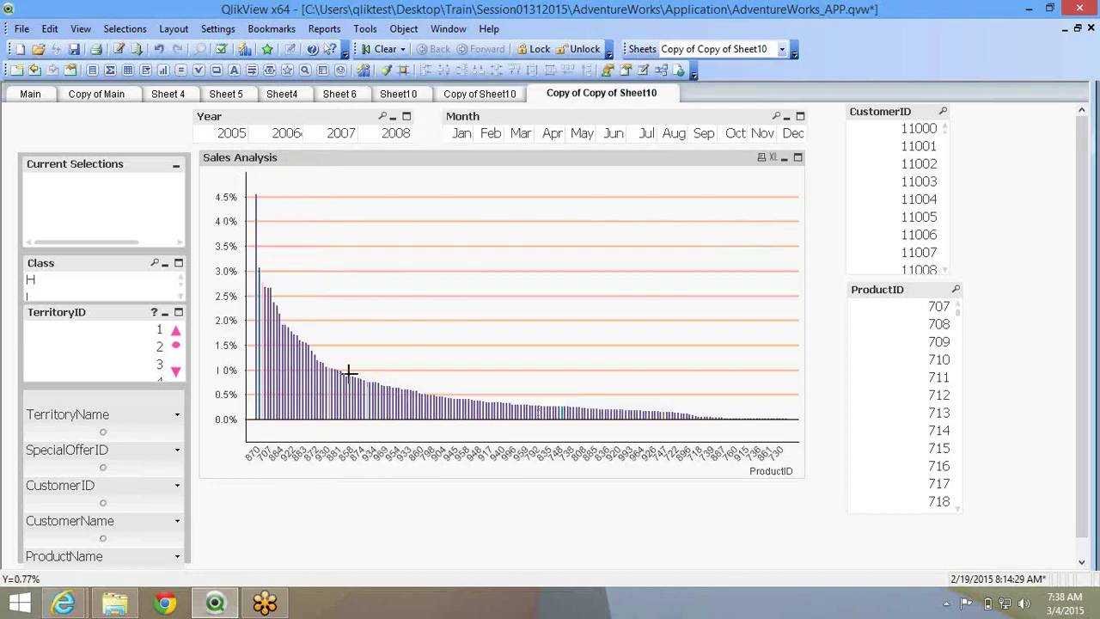
Enable the X-axis scrollbar on the Sales Analysis chart for when the number of items exceeds 10.
right_click(345, 271)
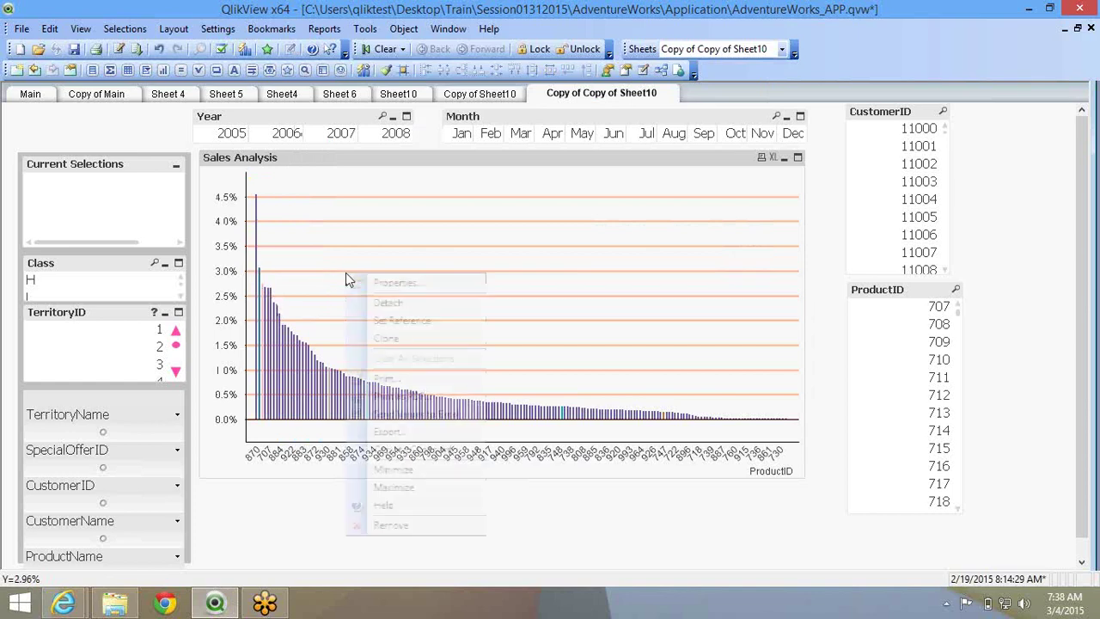
click(384, 289)
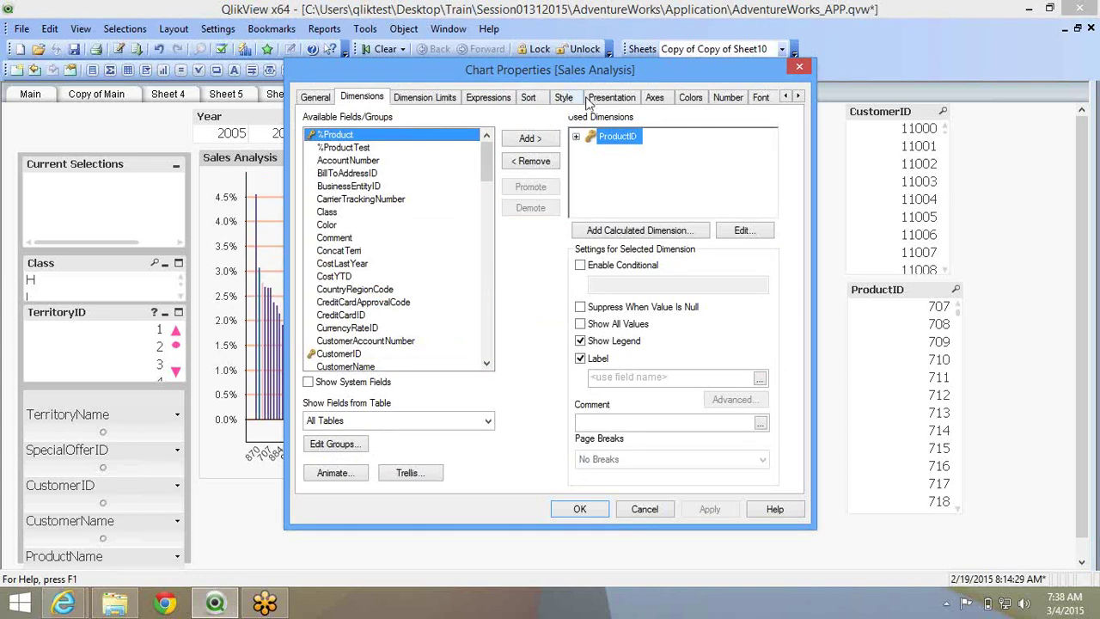
click(627, 101)
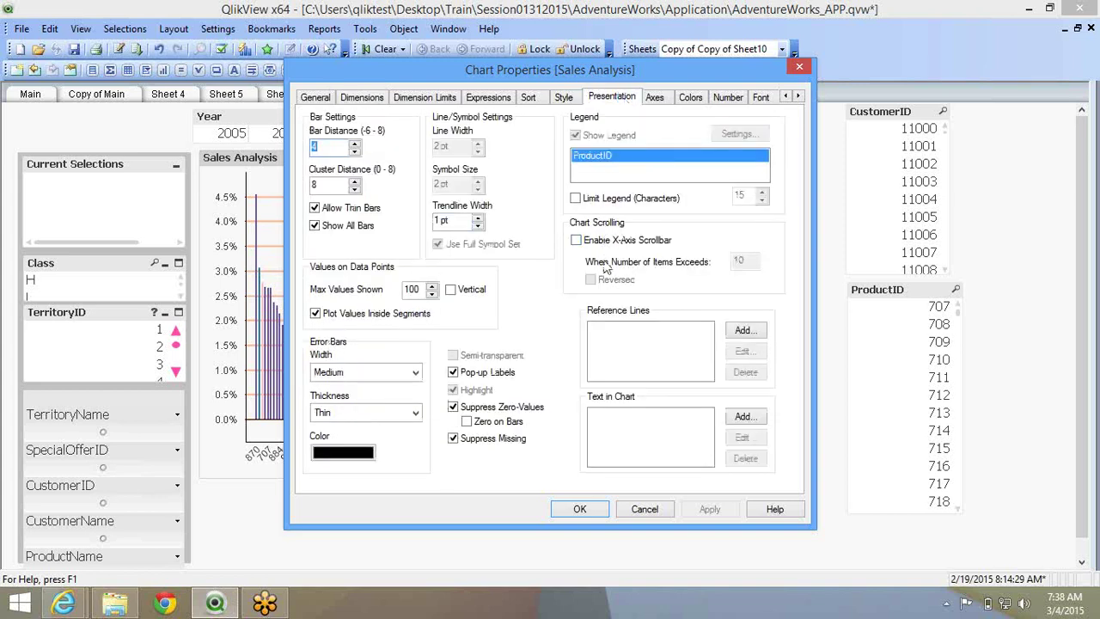
click(1089, 64)
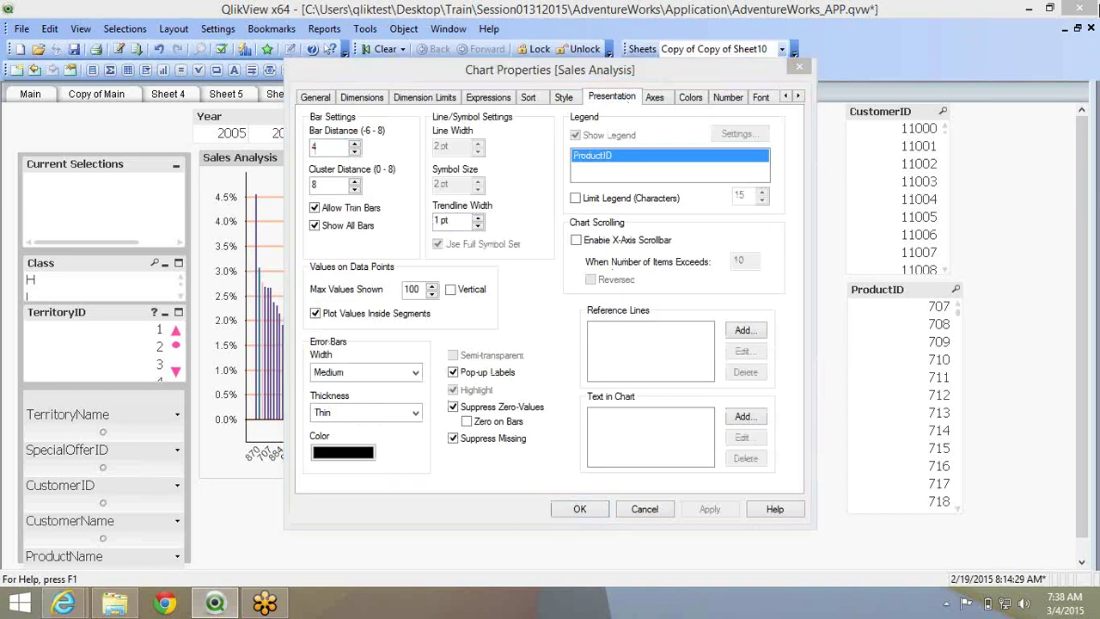
click(576, 242)
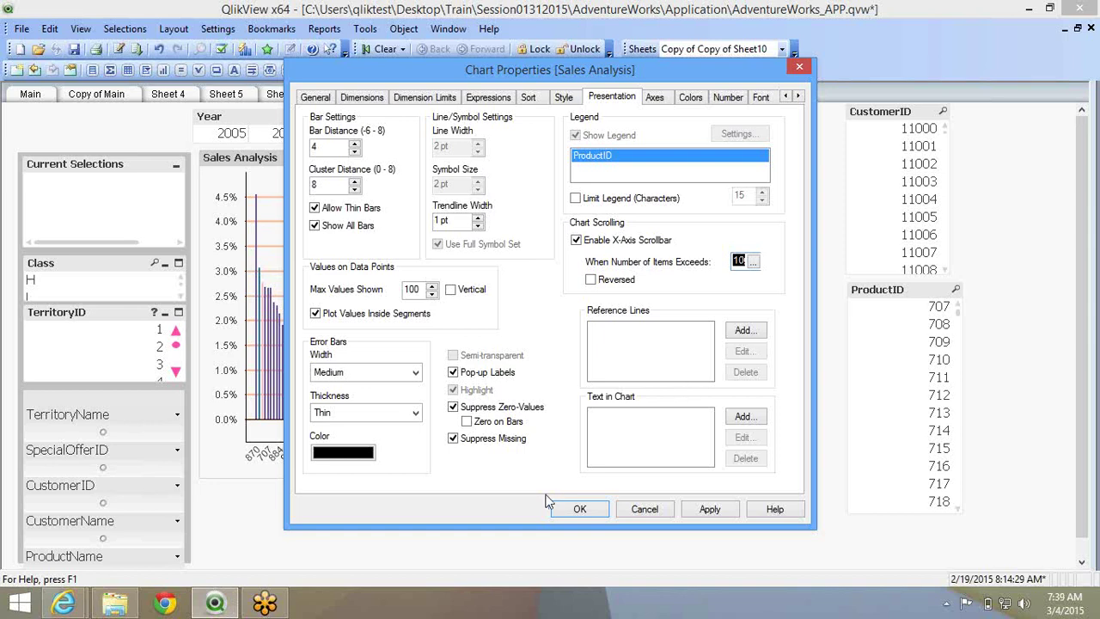
click(577, 508)
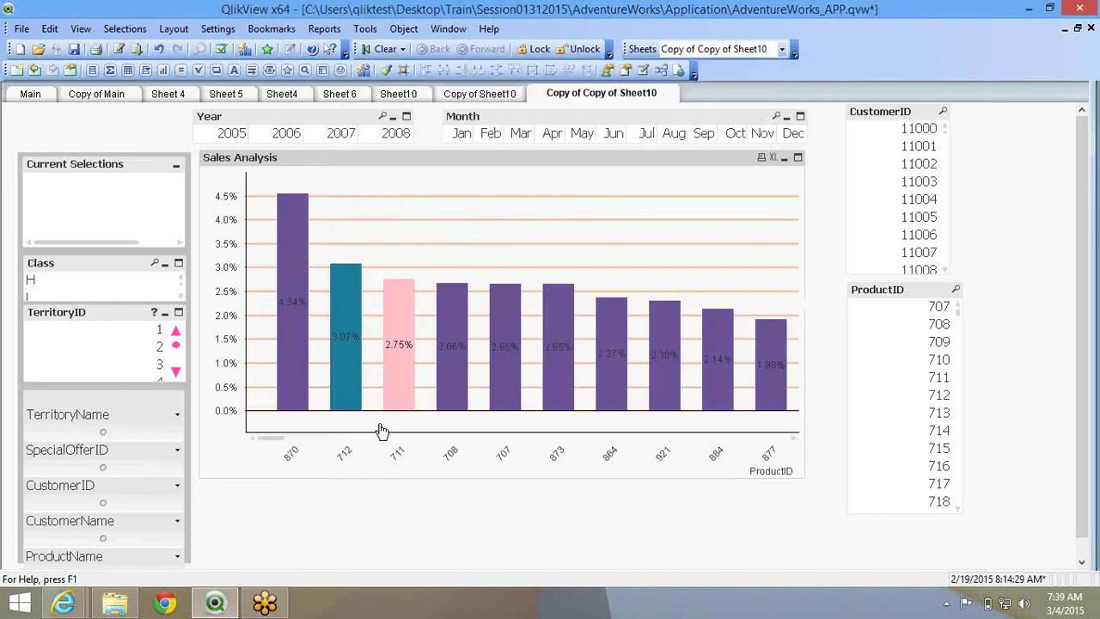
Check the chart's scrollbar by browsing the products along the X-axis to the end and back to the start.
mouse_move(291, 313)
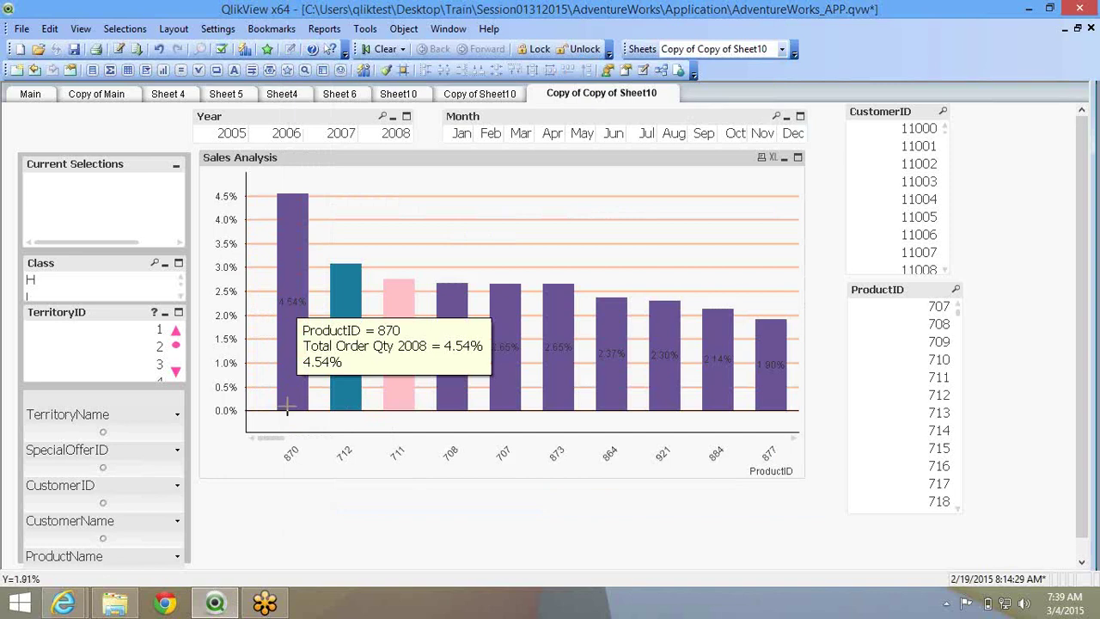
drag(279, 447, 251, 417)
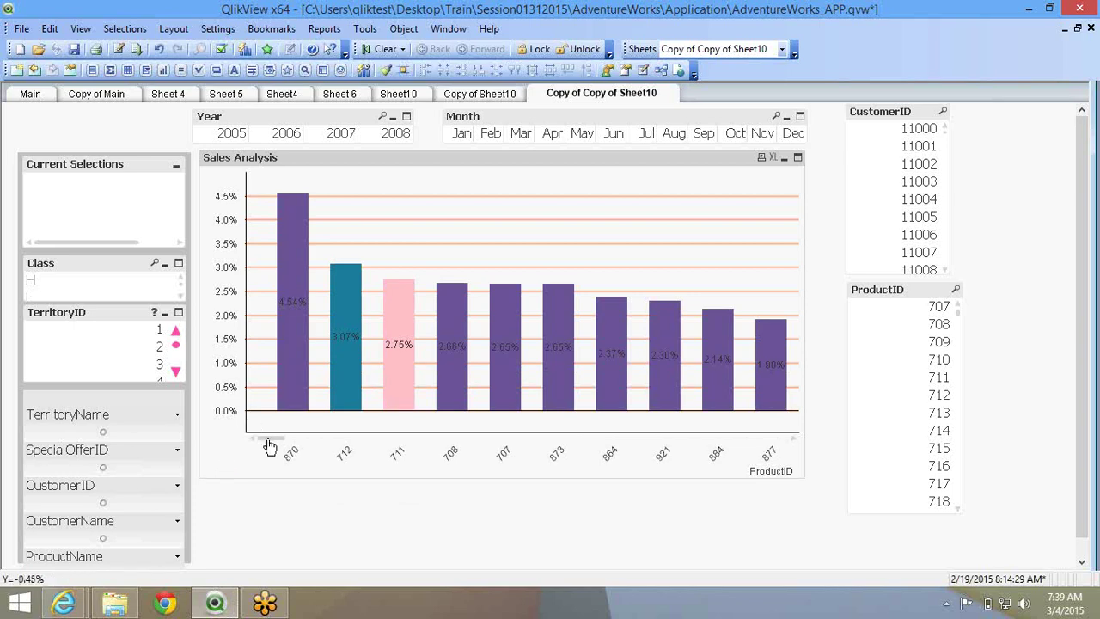
drag(263, 441, 302, 446)
mouse_move(389, 445)
mouse_down()
mouse_move(769, 445)
mouse_move(393, 447)
mouse_up()
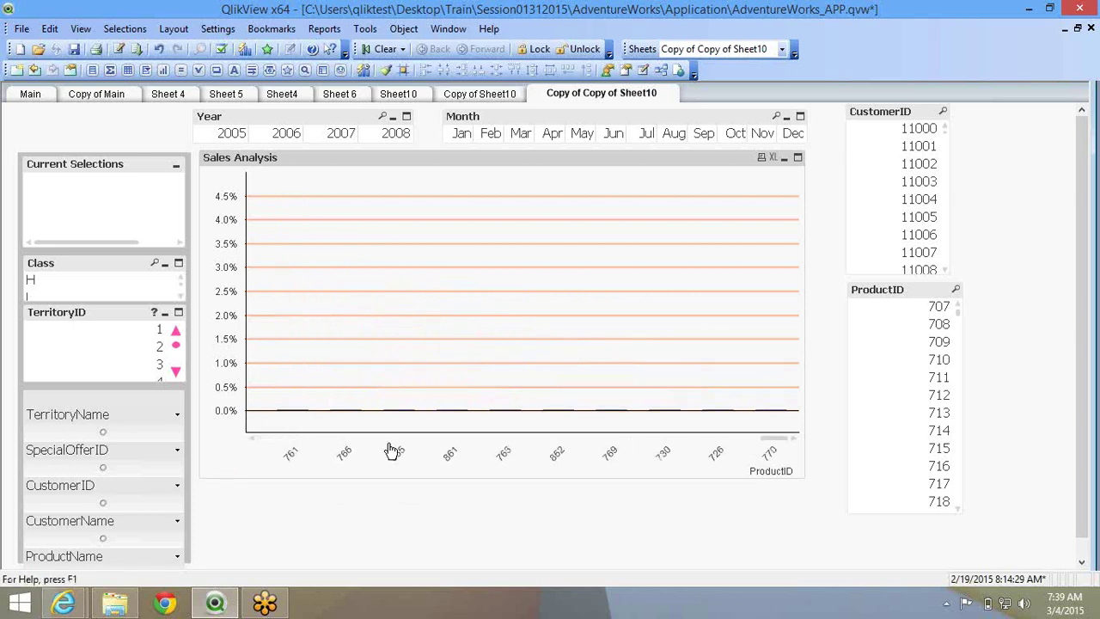
drag(258, 419, 257, 442)
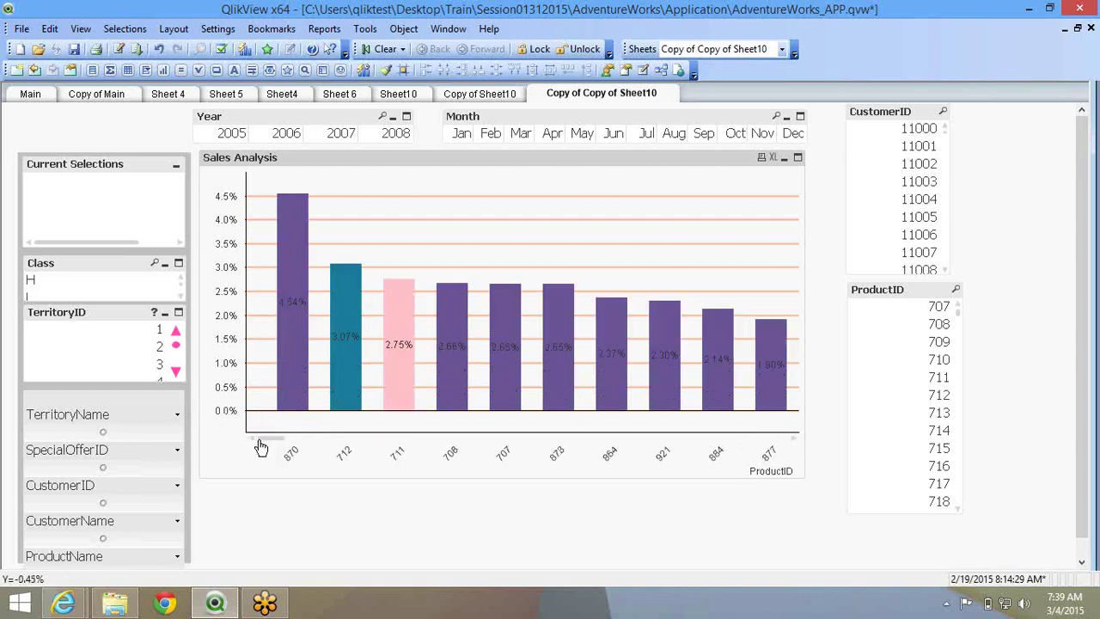
Delete the disabled Total Order Qty 2007 expression from the Sales Analysis chart and apply the change.
right_click(369, 206)
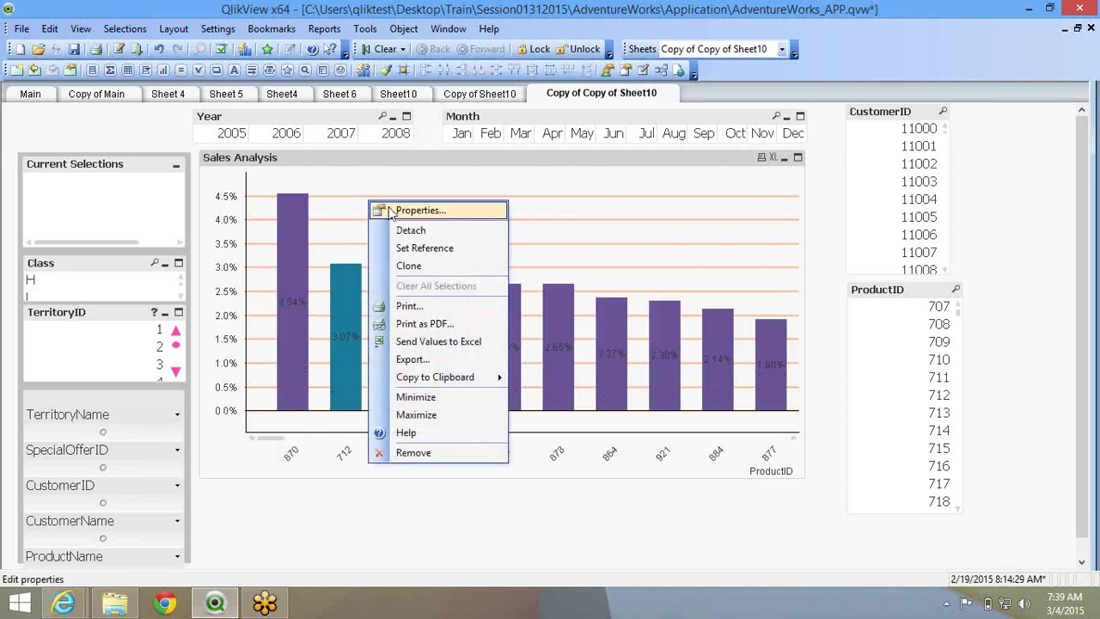
click(387, 211)
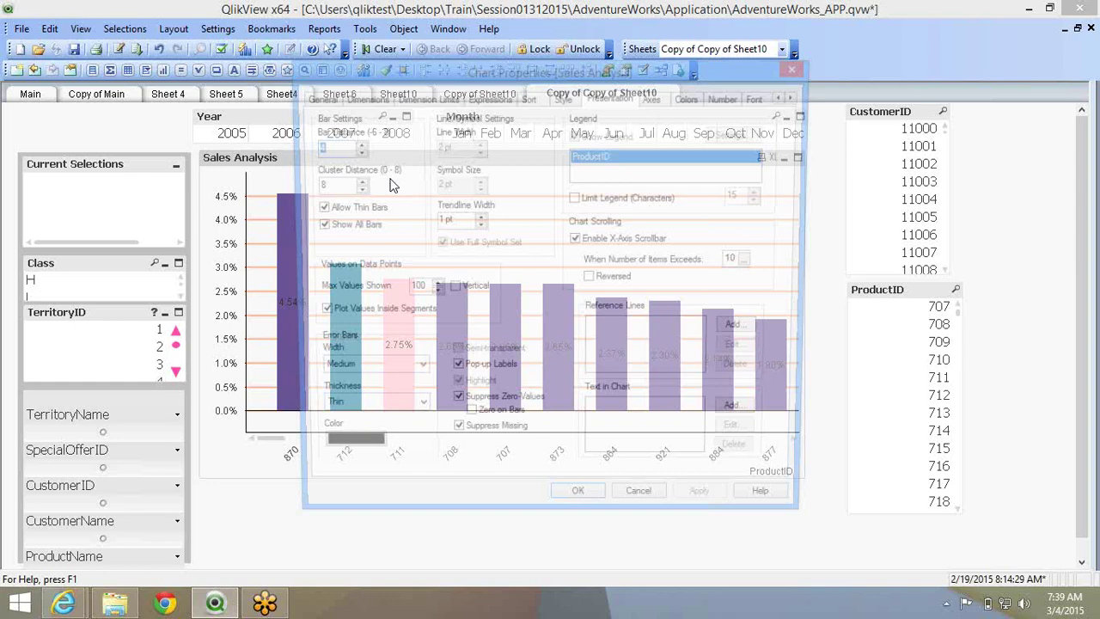
click(488, 96)
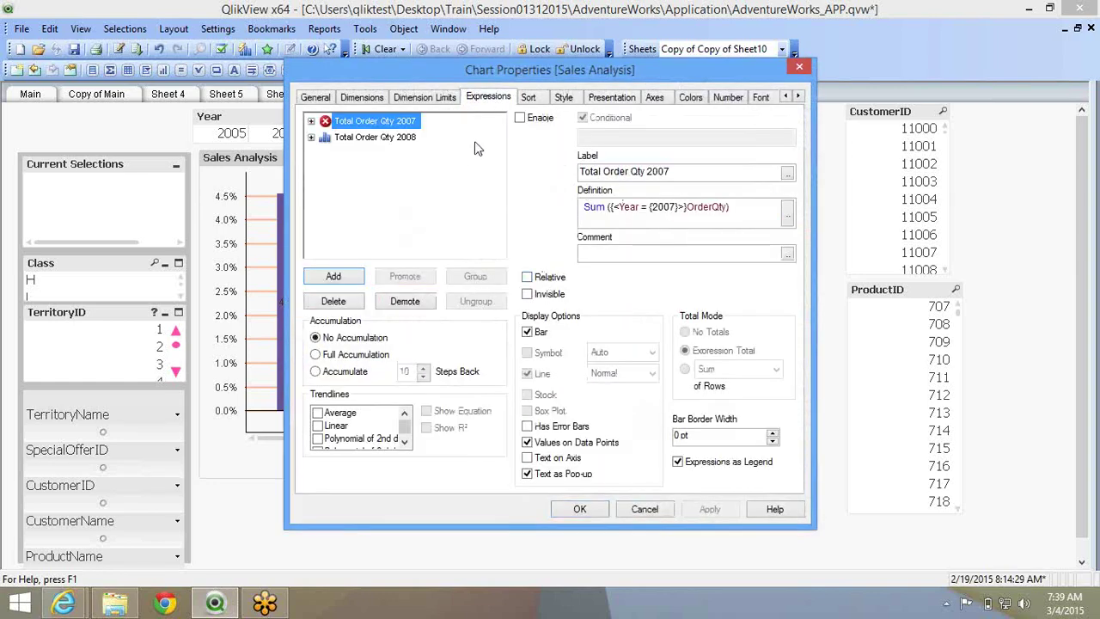
click(333, 300)
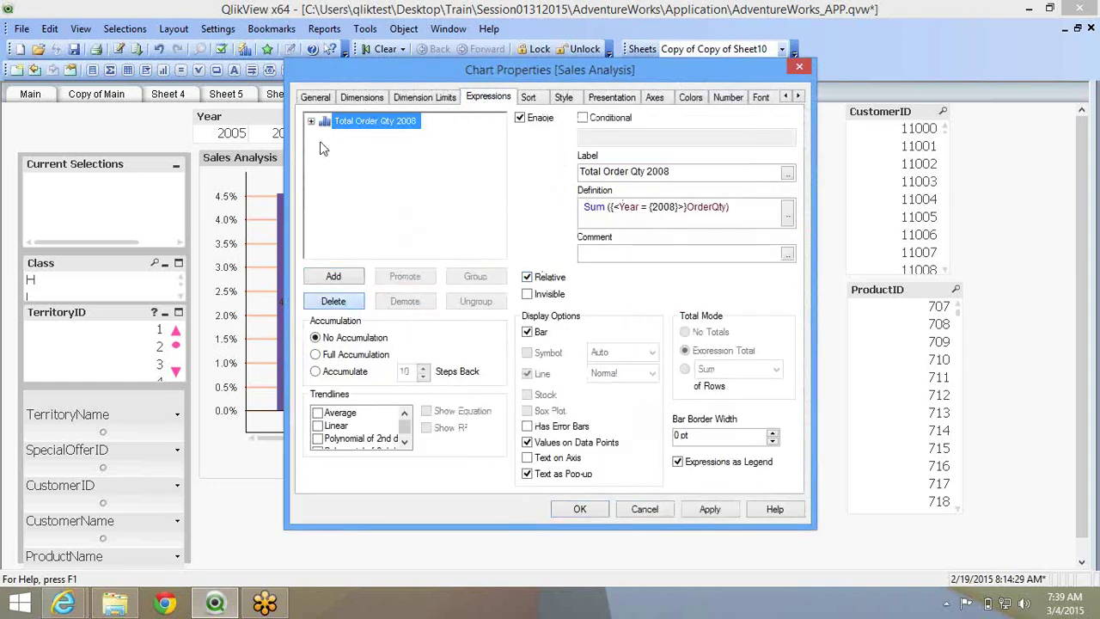
click(579, 509)
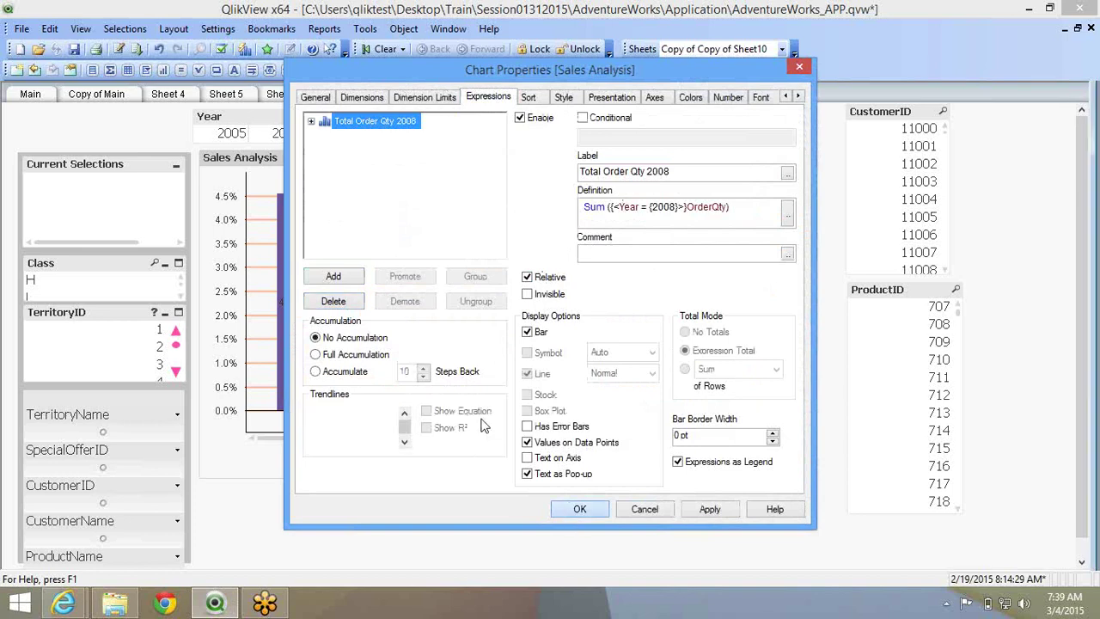
Review the definition and Relative setting of the chart's Total Order Qty 2008 expression.
right_click(422, 238)
click(442, 249)
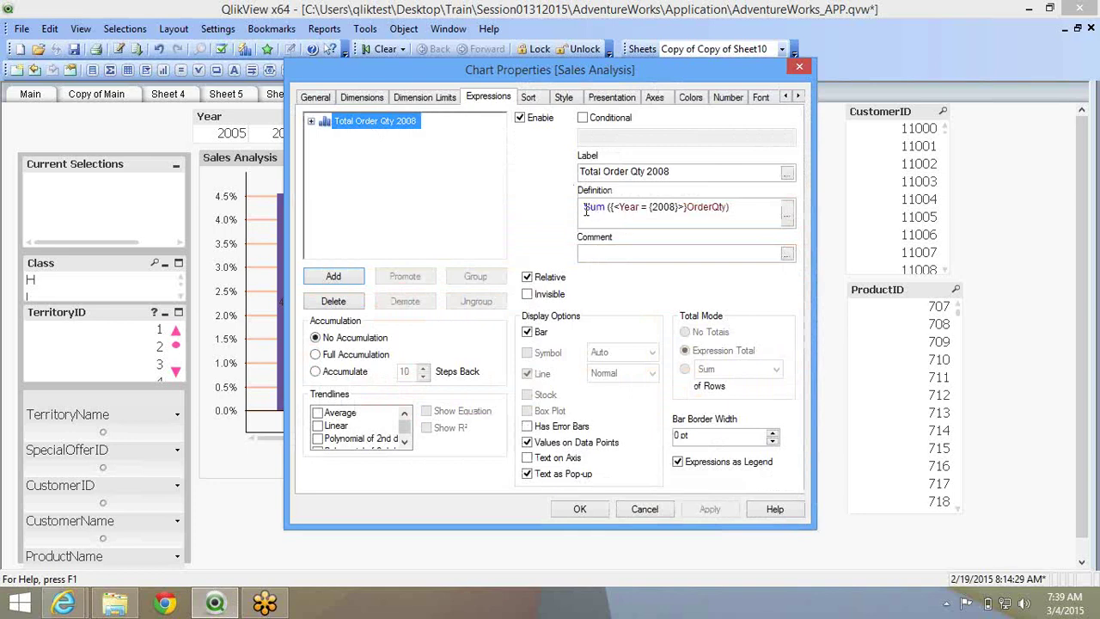
drag(584, 207, 746, 206)
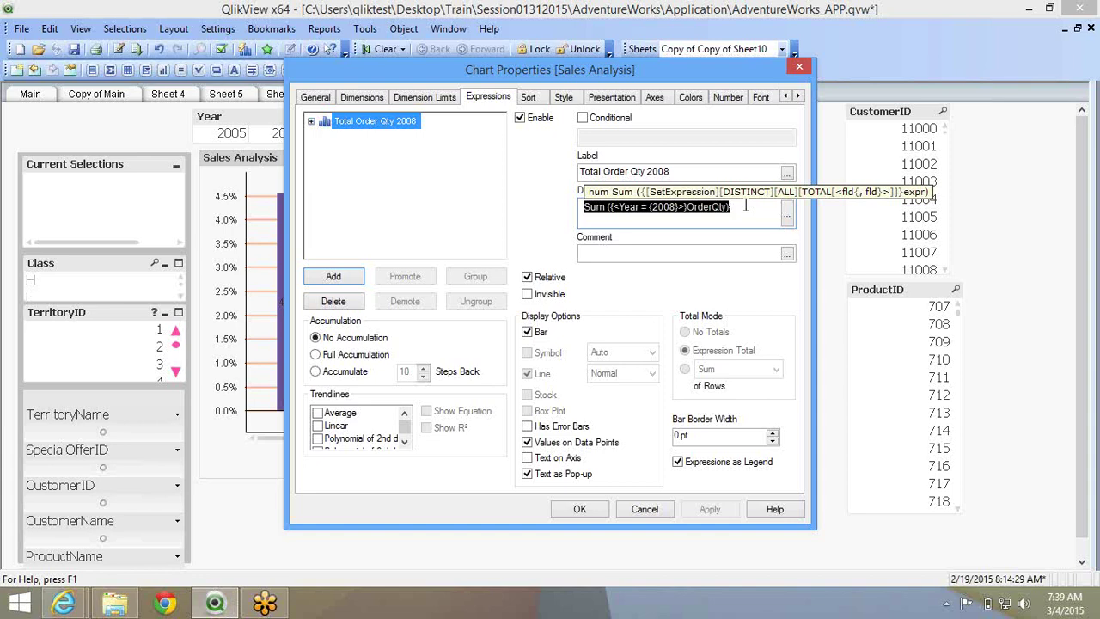
click(735, 210)
drag(735, 210, 534, 205)
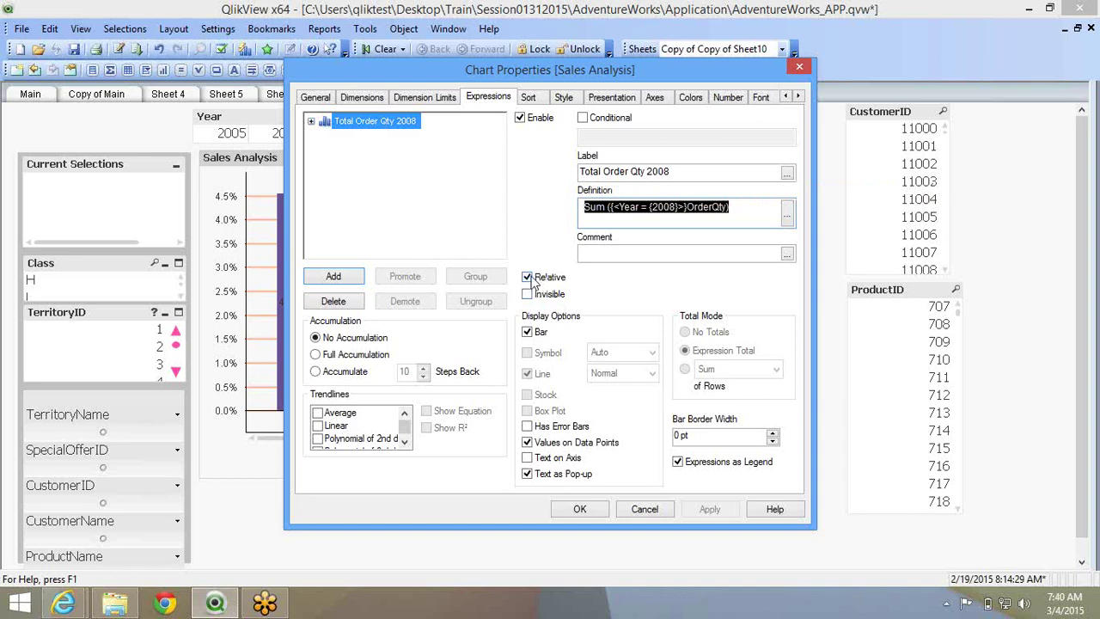
click(599, 510)
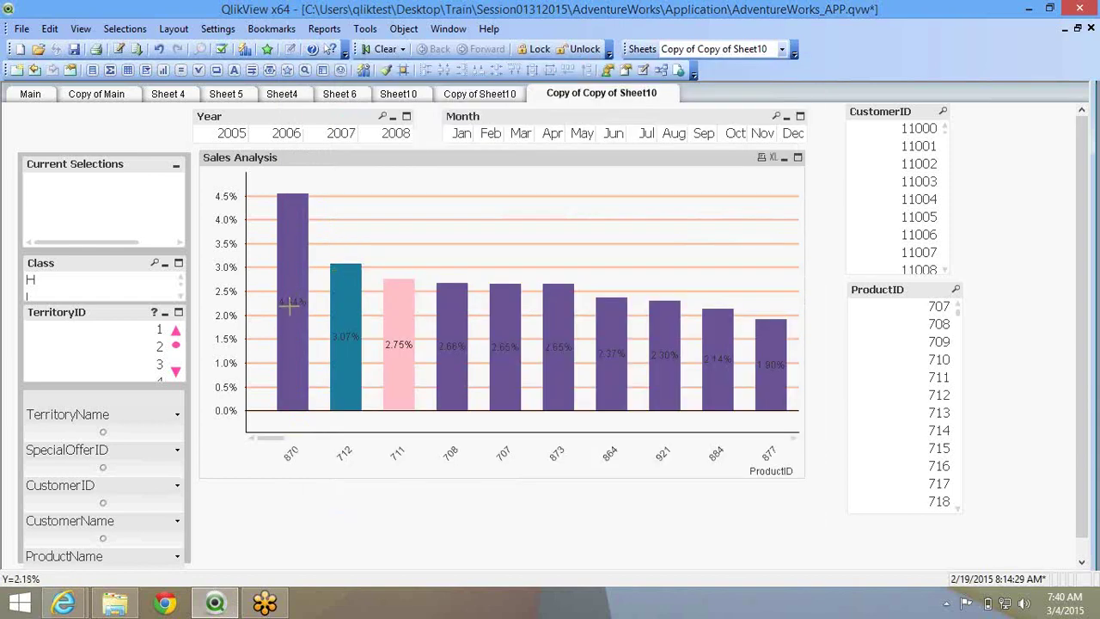
Examine the percentage shares of the products across the whole chart and return to the first products.
mouse_move(290, 304)
drag(284, 442, 764, 445)
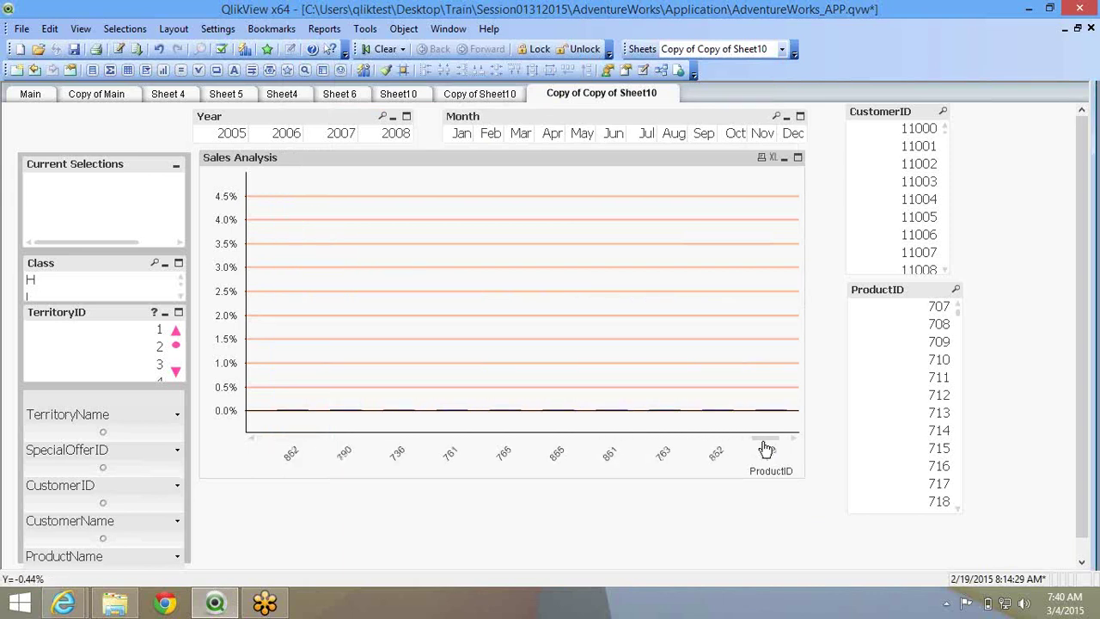
drag(448, 472, 313, 440)
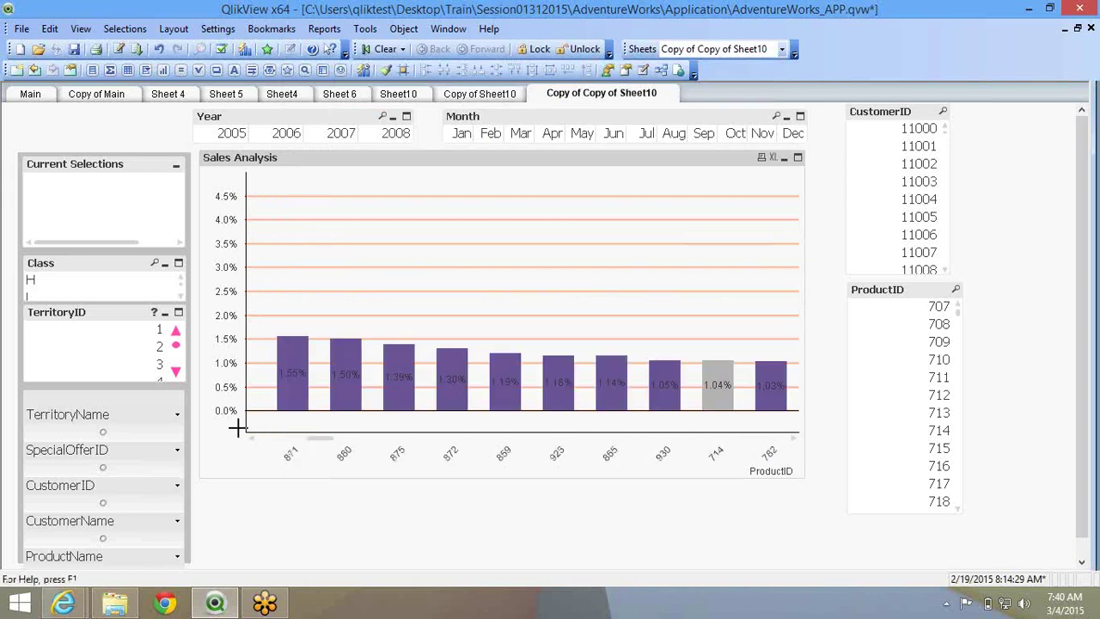
click(262, 440)
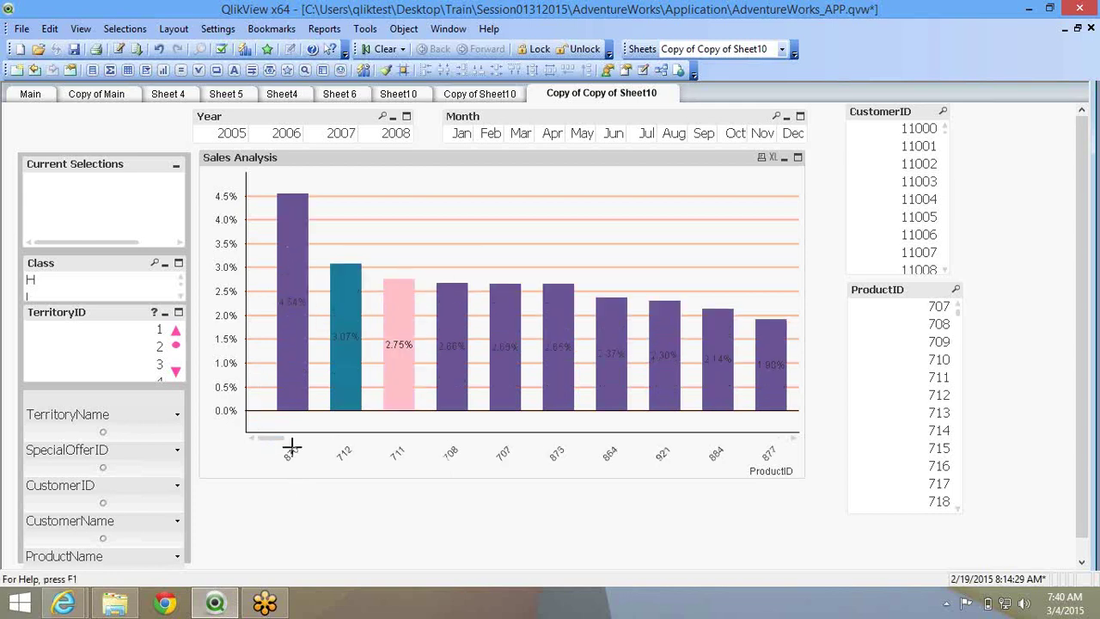
Turn off Relative for the Total Order Qty 2008 expression and examine the pop-up value of product 870.
right_click(327, 242)
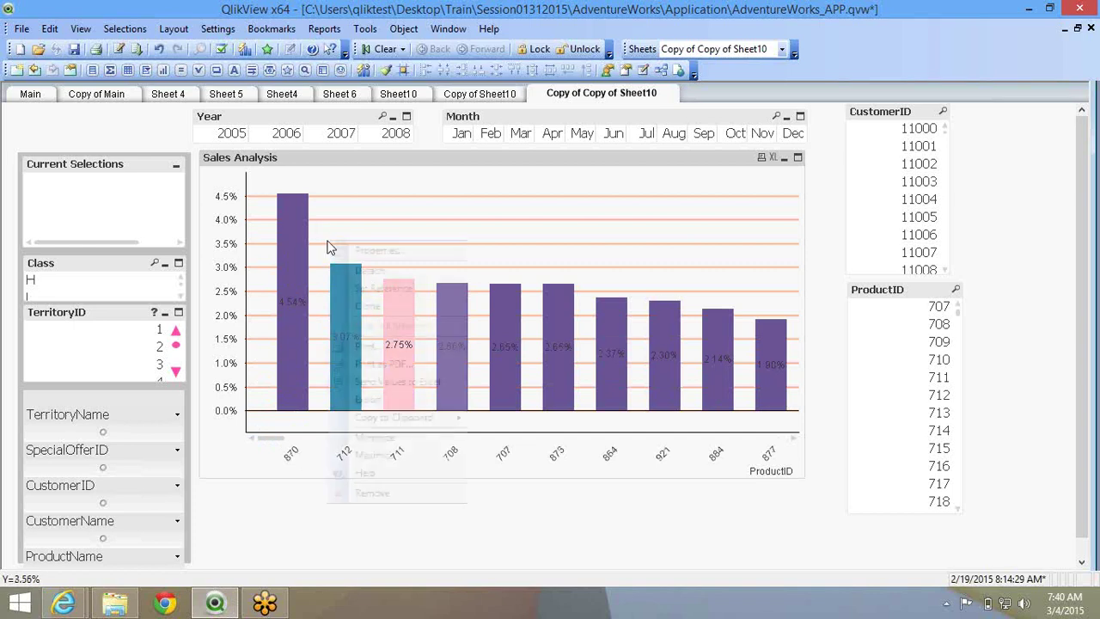
click(421, 257)
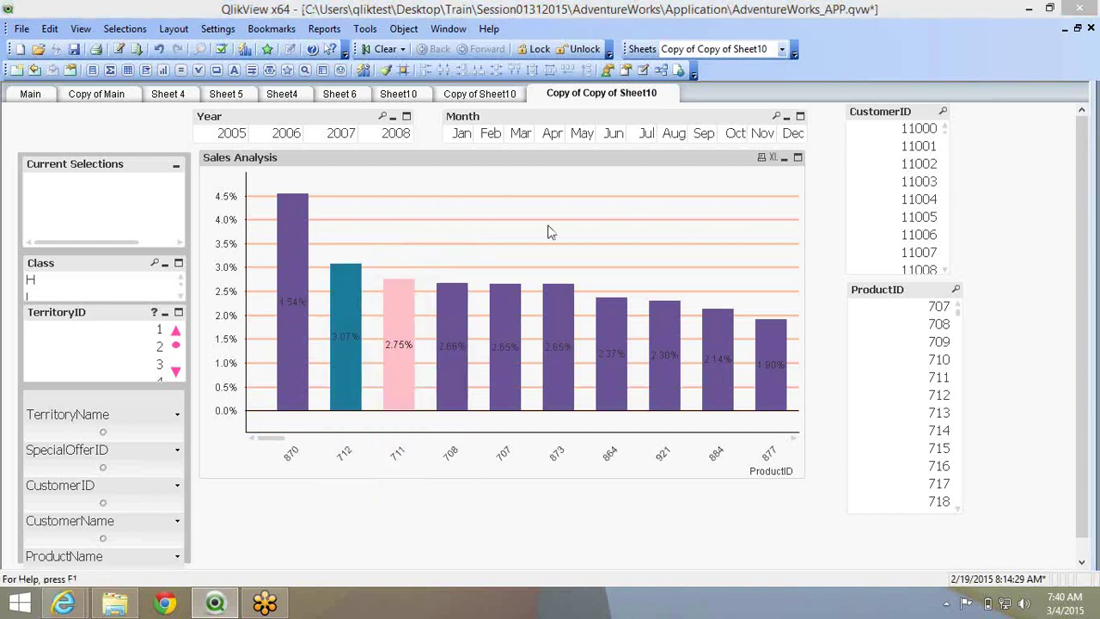
click(544, 277)
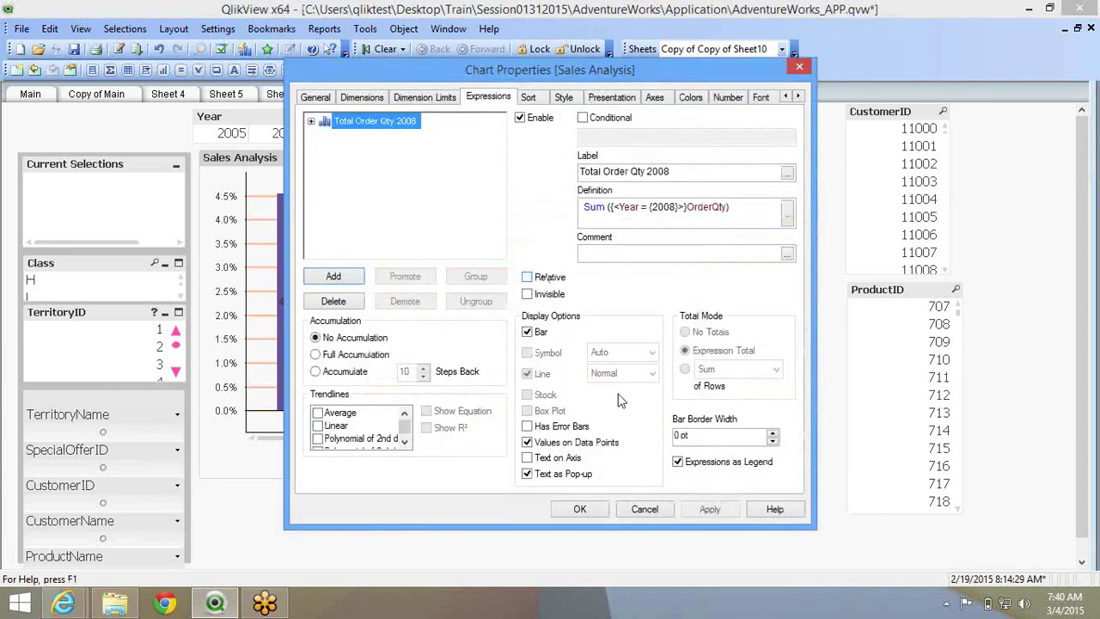
click(591, 513)
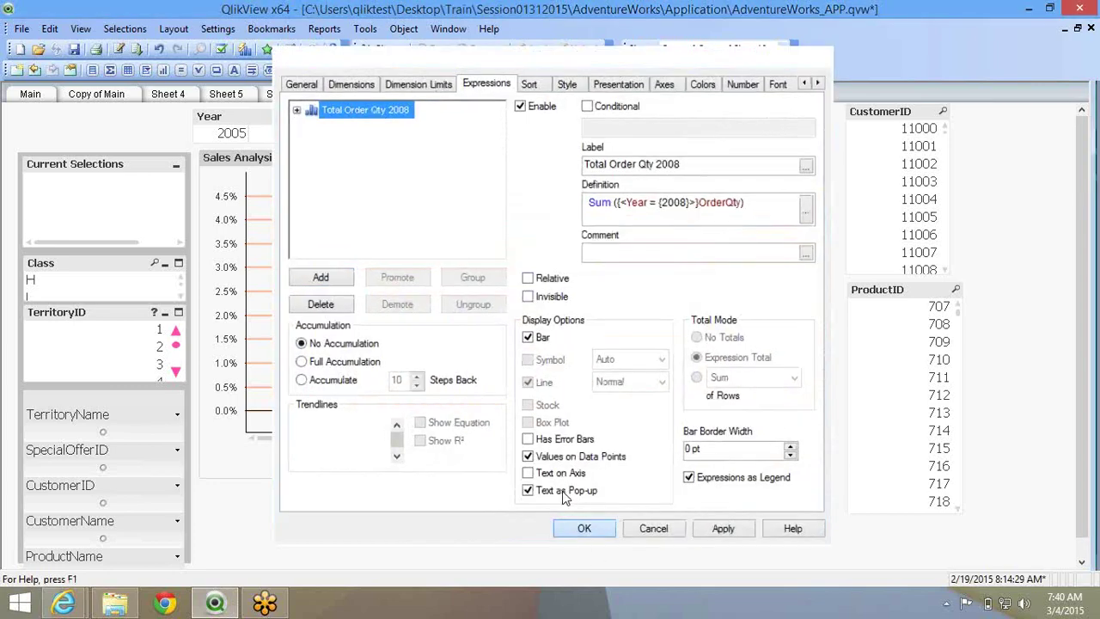
mouse_move(282, 314)
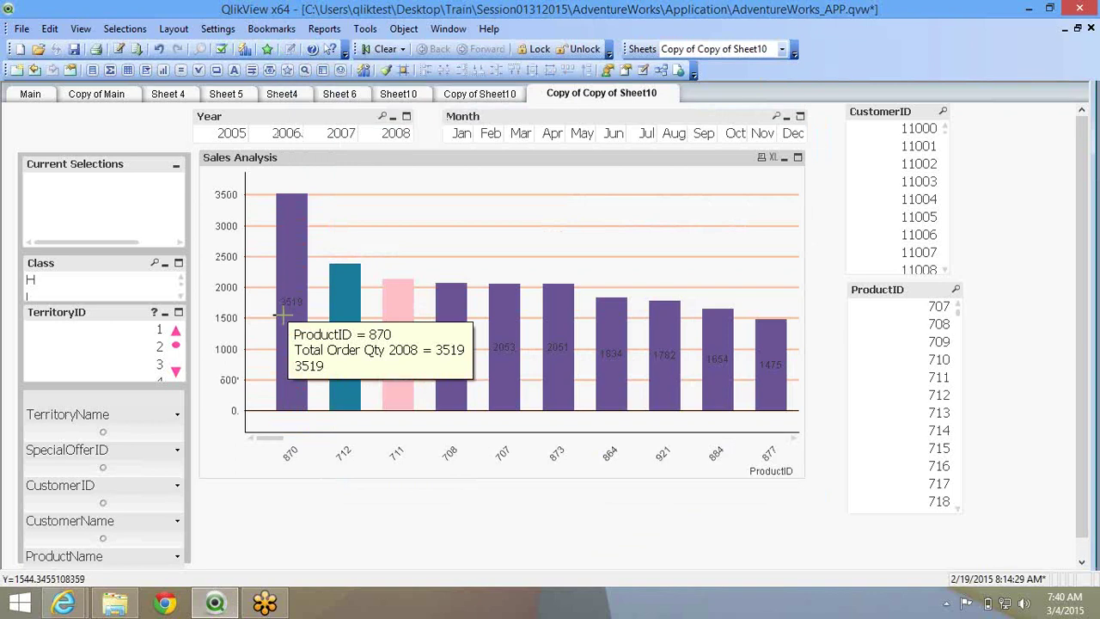
Switch the Total Order Qty 2008 expression back to relative values.
right_click(400, 187)
click(425, 195)
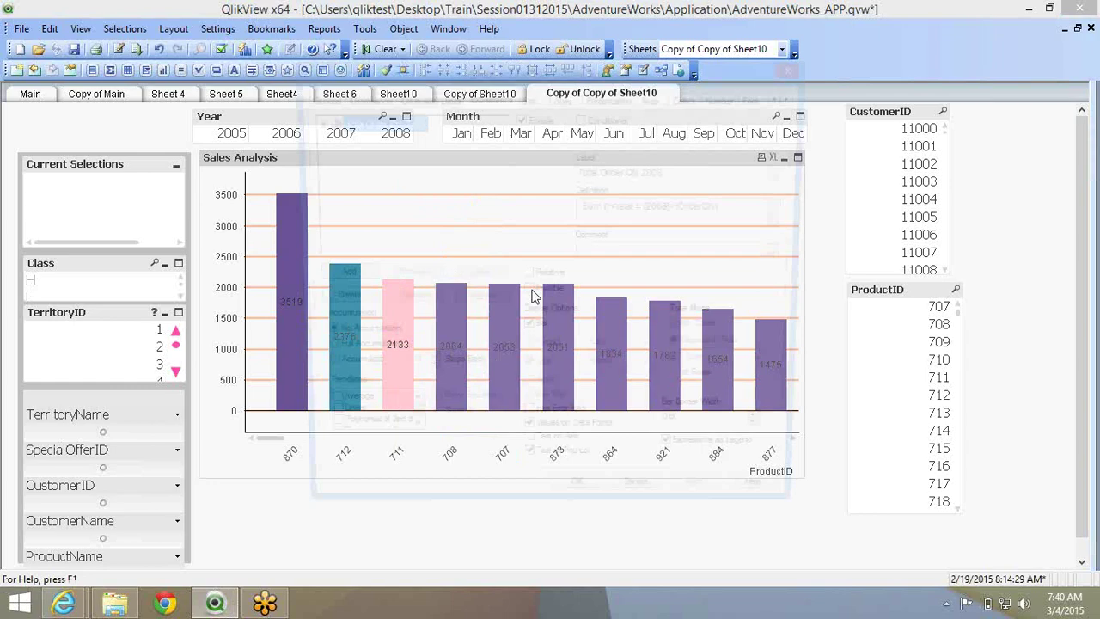
drag(478, 78, 642, 49)
key(Return)
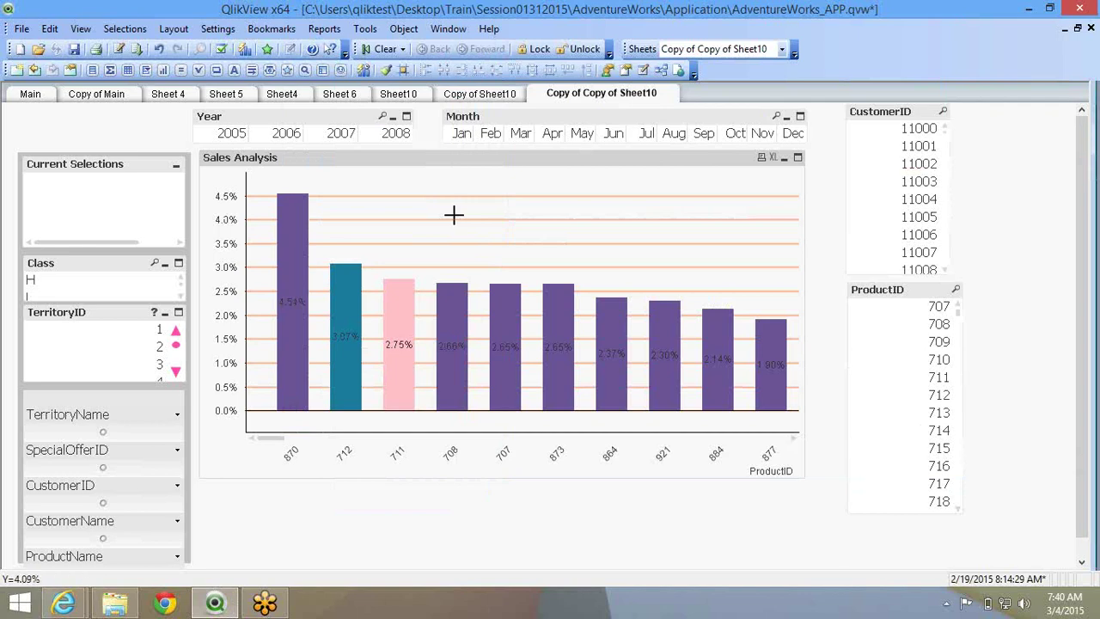
Show absolute quantities in the Sales Analysis chart by disabling Relative for its Total Order Qty 2008 expression.
right_click(454, 215)
click(483, 224)
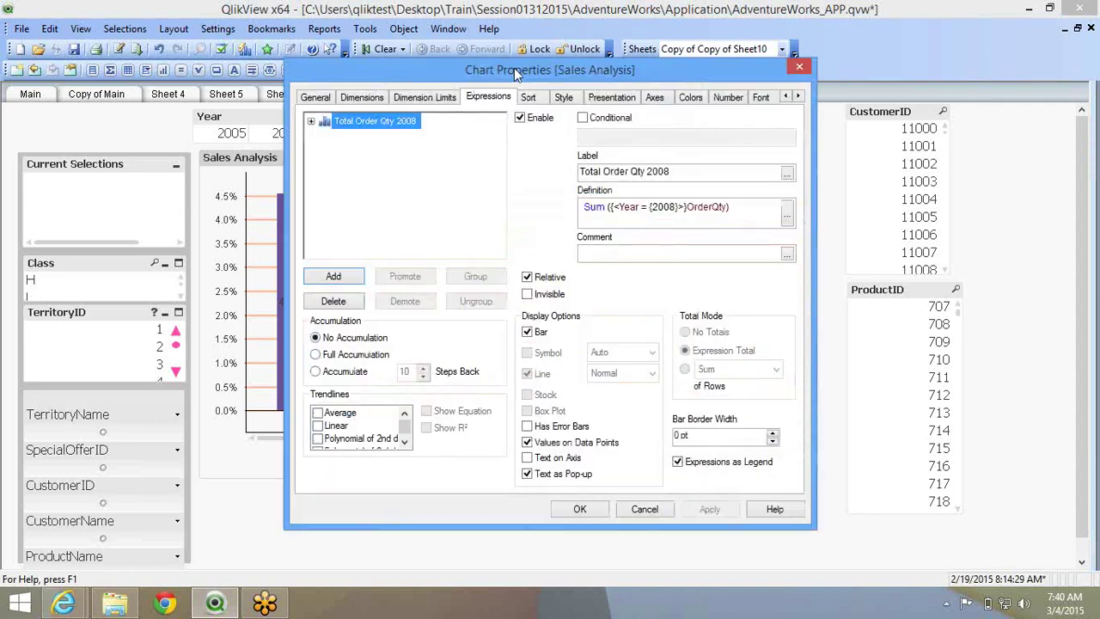
drag(554, 60, 644, 33)
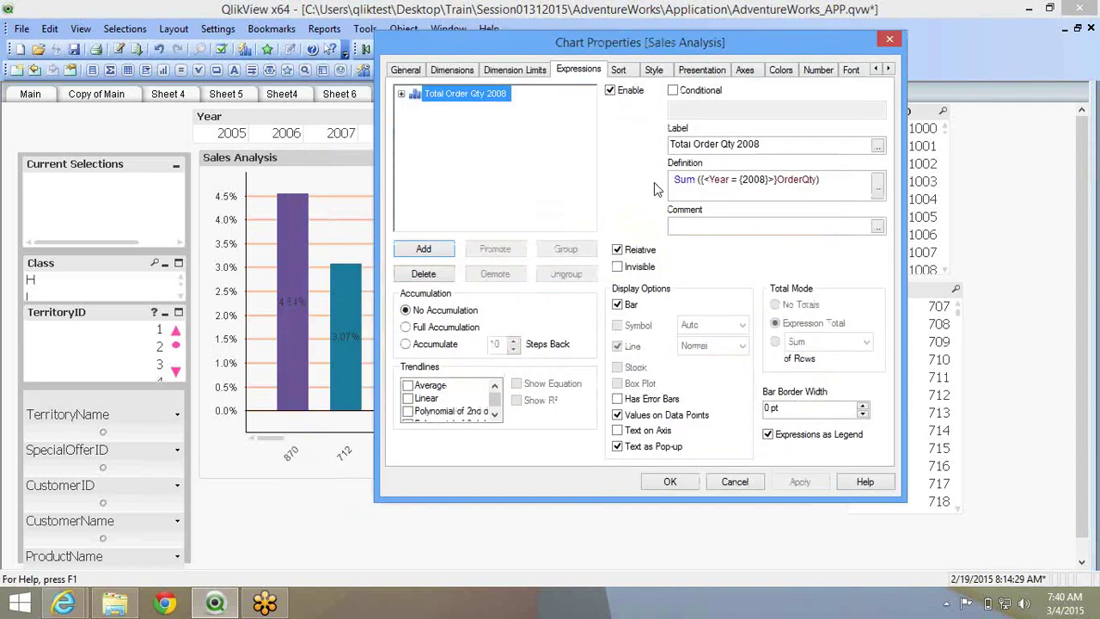
click(648, 250)
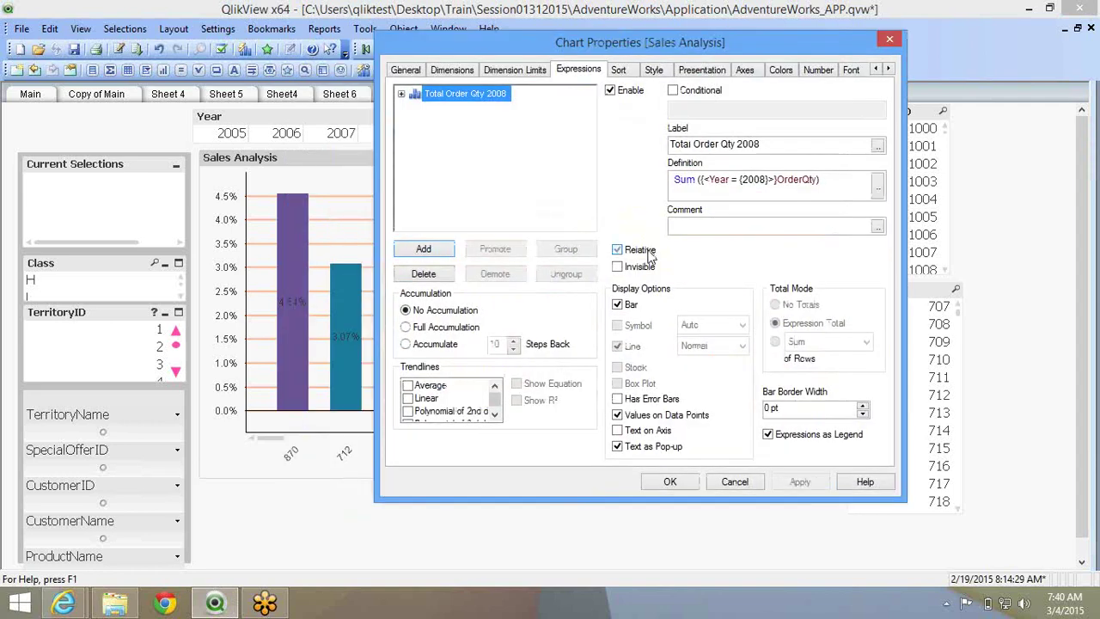
click(669, 482)
Review the chart's Style and Presentation settings and examine the pop-up details of product 870's bar.
right_click(351, 247)
click(397, 250)
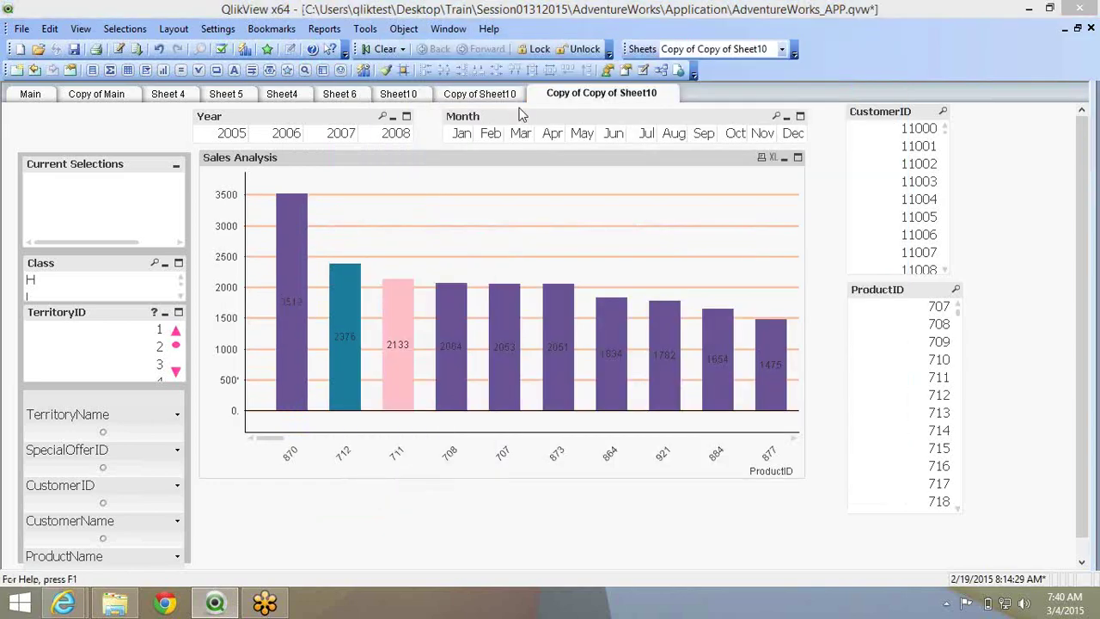
click(527, 97)
click(563, 96)
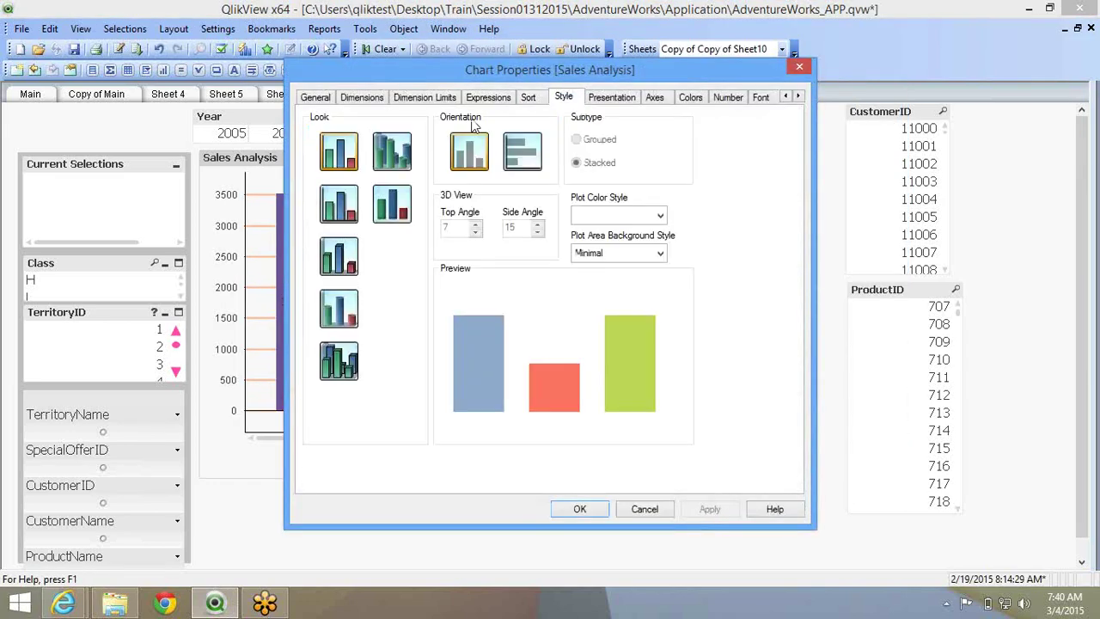
click(611, 98)
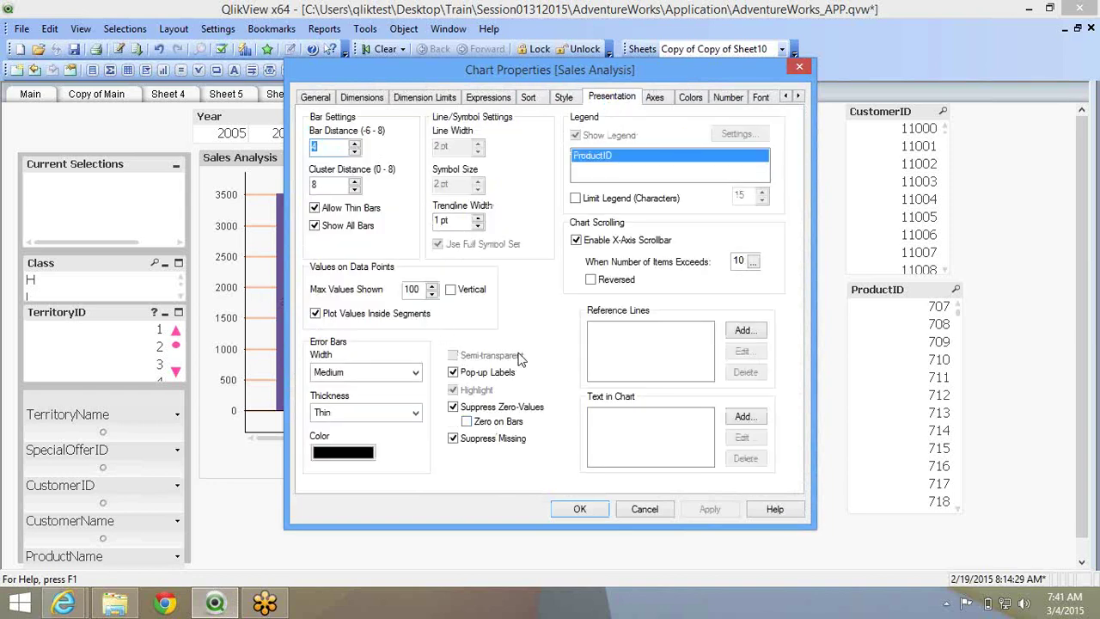
click(577, 513)
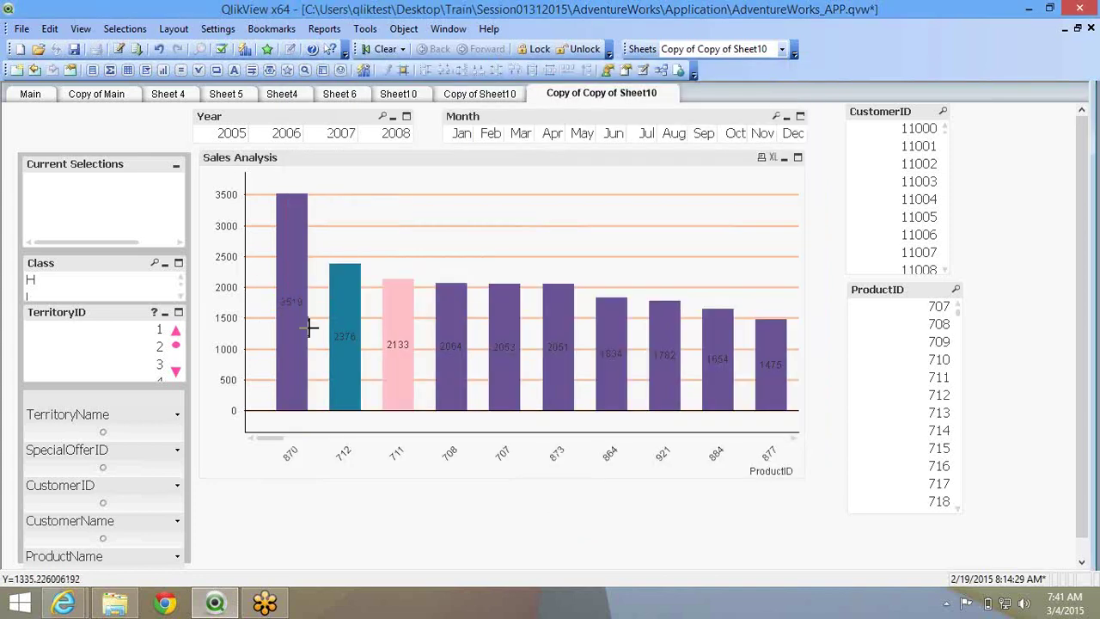
mouse_move(309, 327)
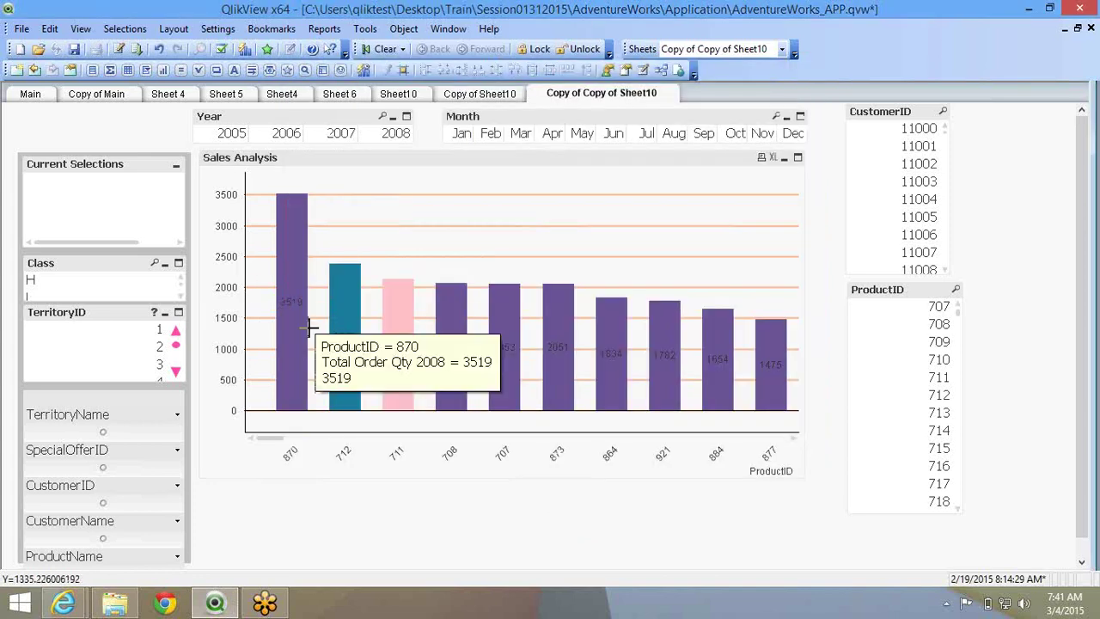
Hide the grid lines of the Total Order Qty 2008 expression axis in the Sales Analysis chart.
right_click(531, 191)
key(Escape)
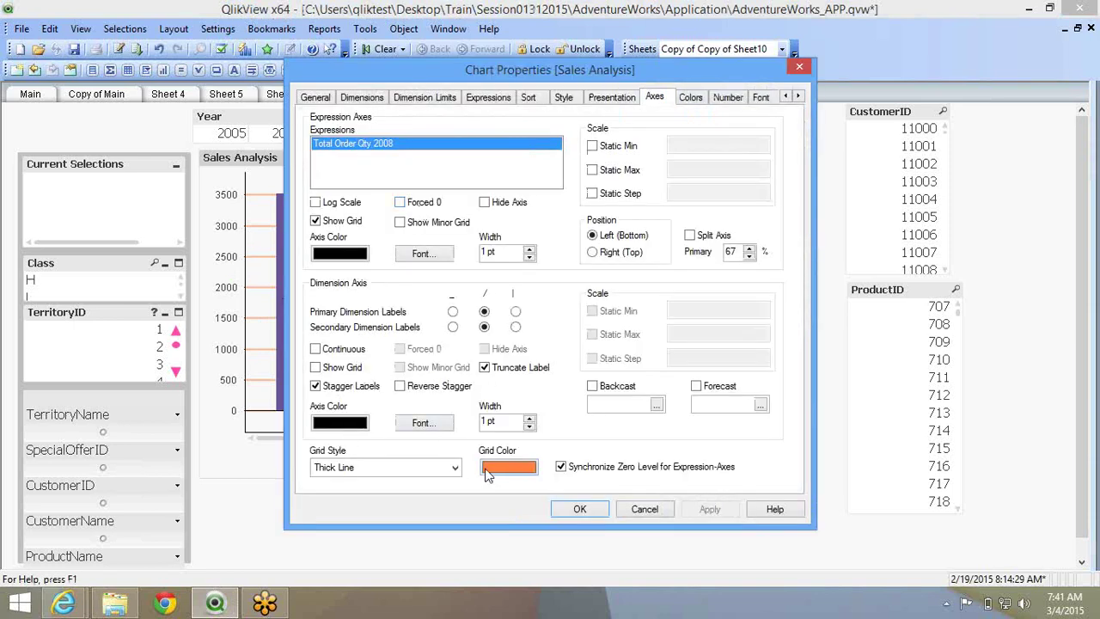
click(352, 221)
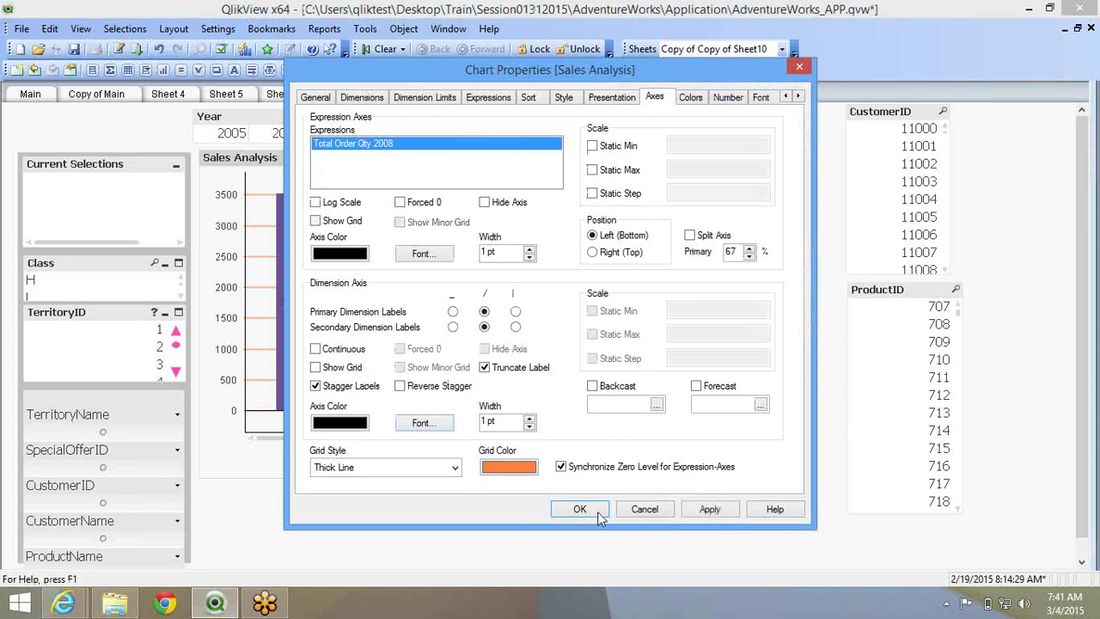
click(597, 513)
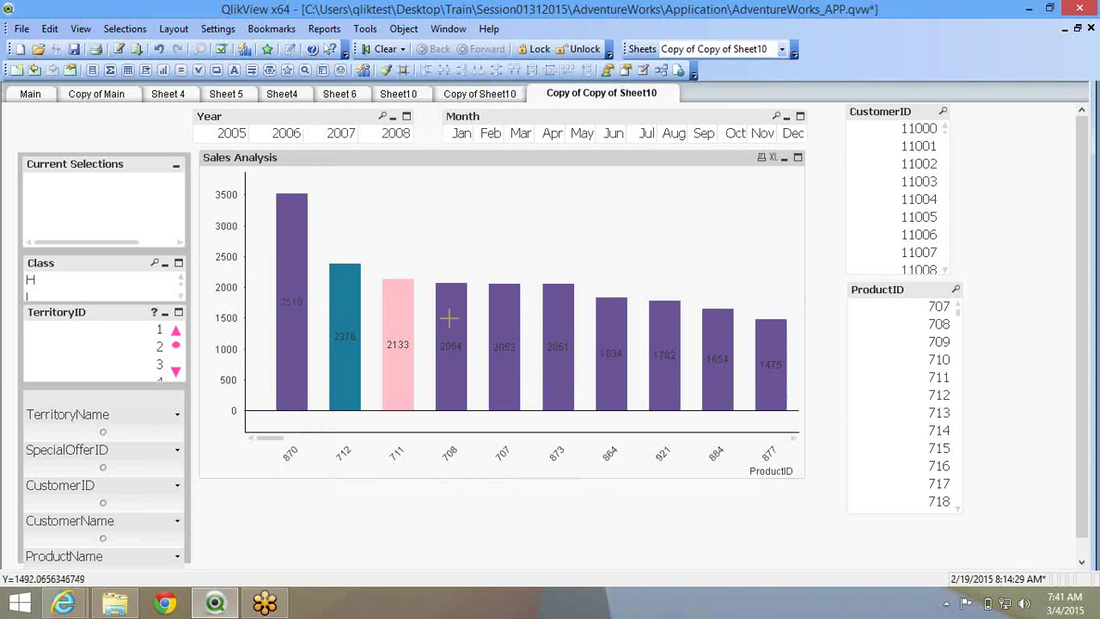
Add a reference line labelled Budget Units at 900 on the primary Y axis and compare it with the products along the X-axis.
right_click(407, 230)
click(451, 239)
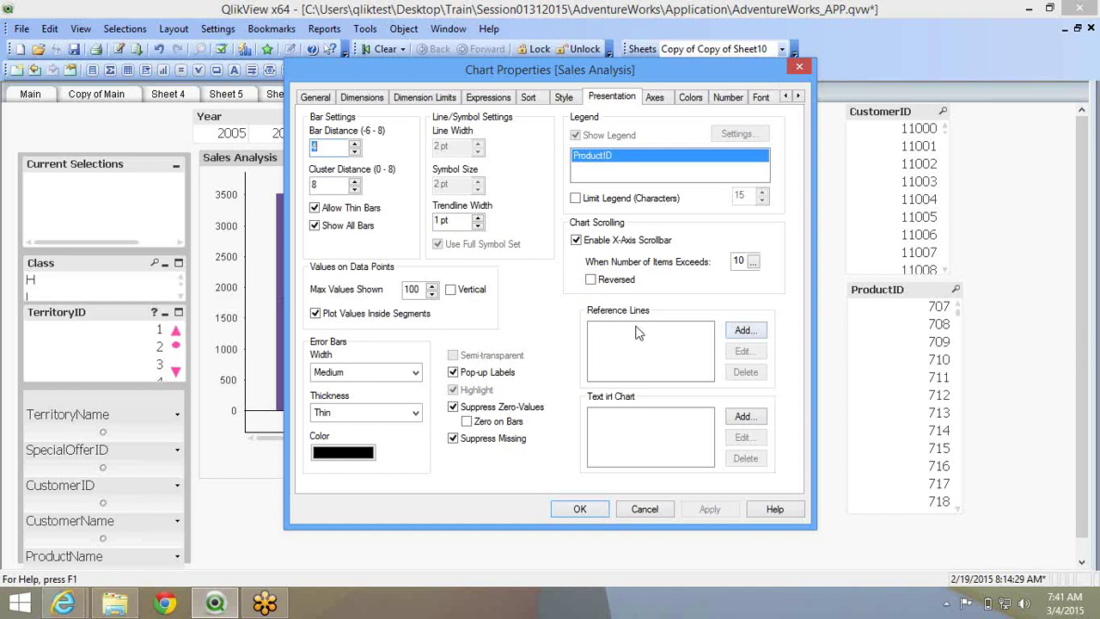
click(741, 335)
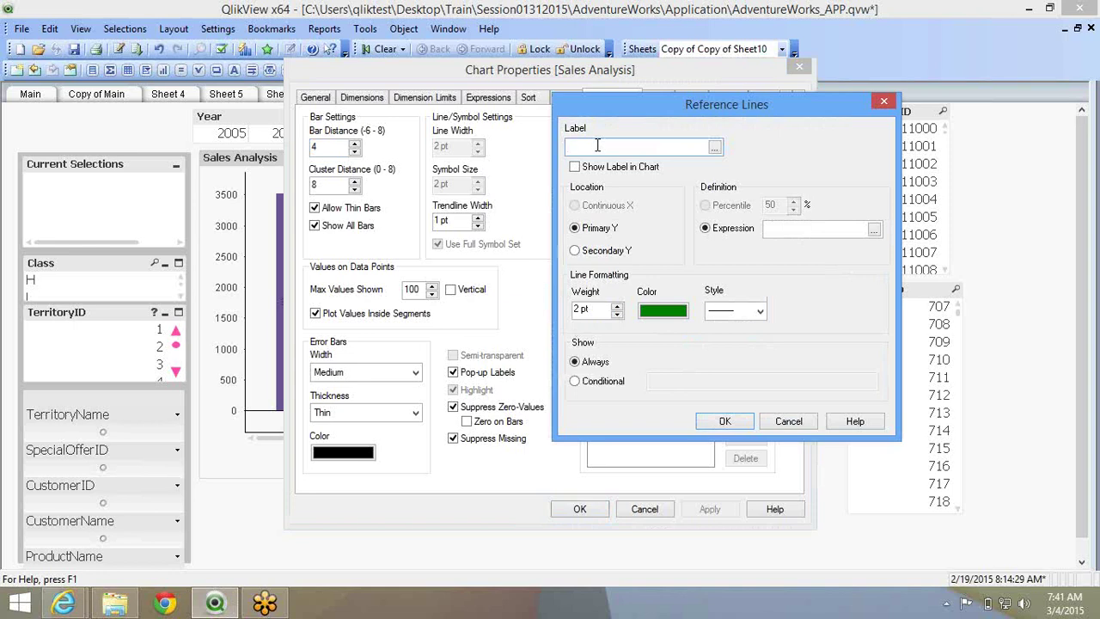
text(Budget Units!)
click(776, 229)
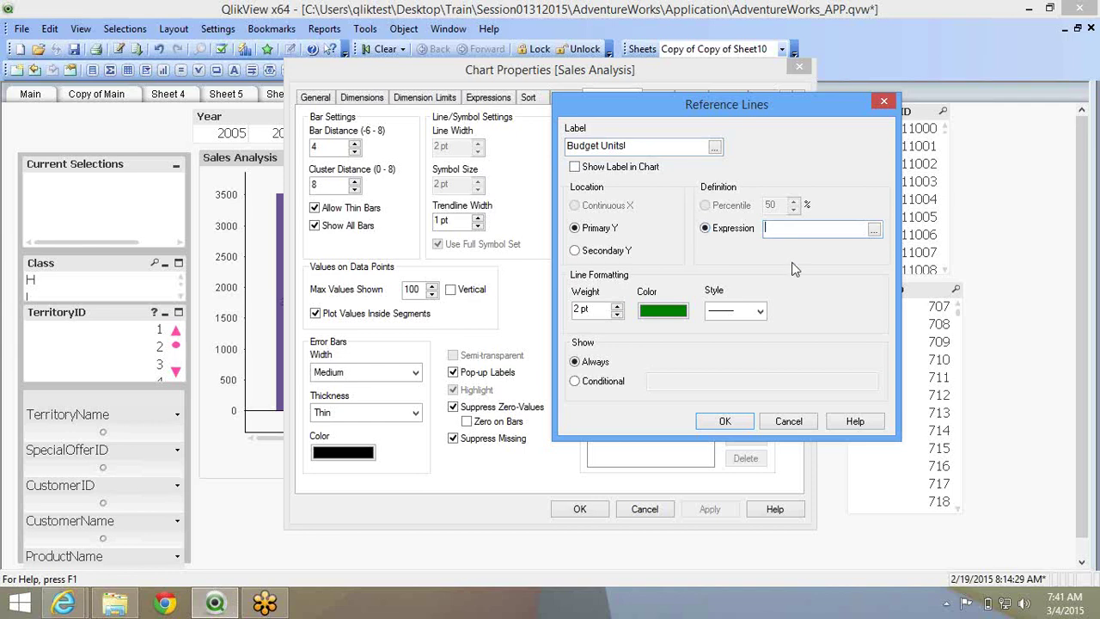
text(900)
click(728, 420)
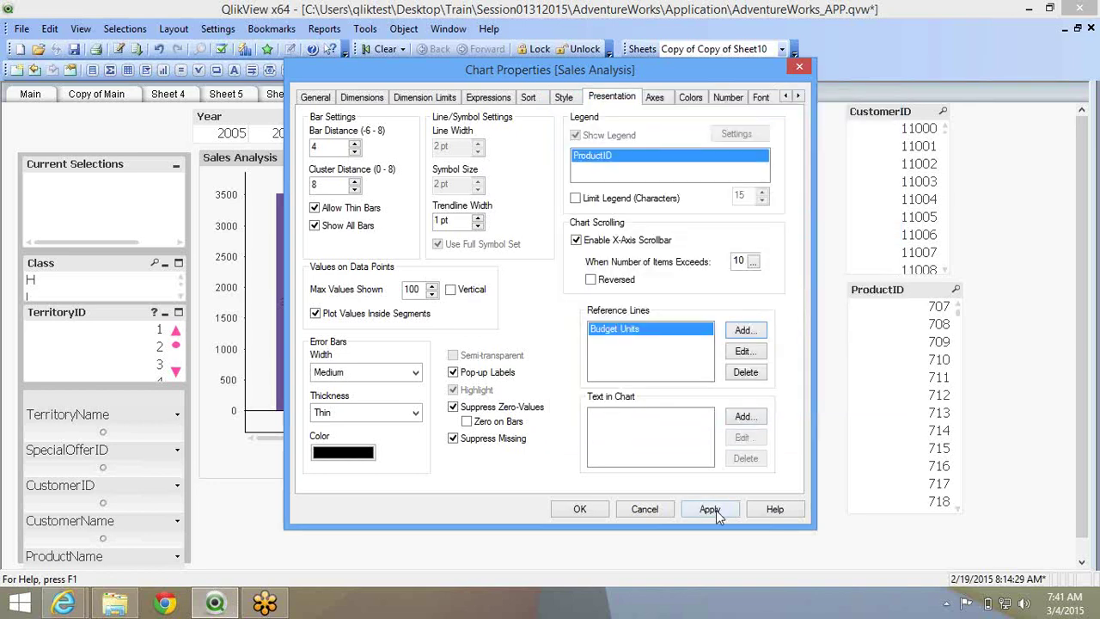
click(577, 512)
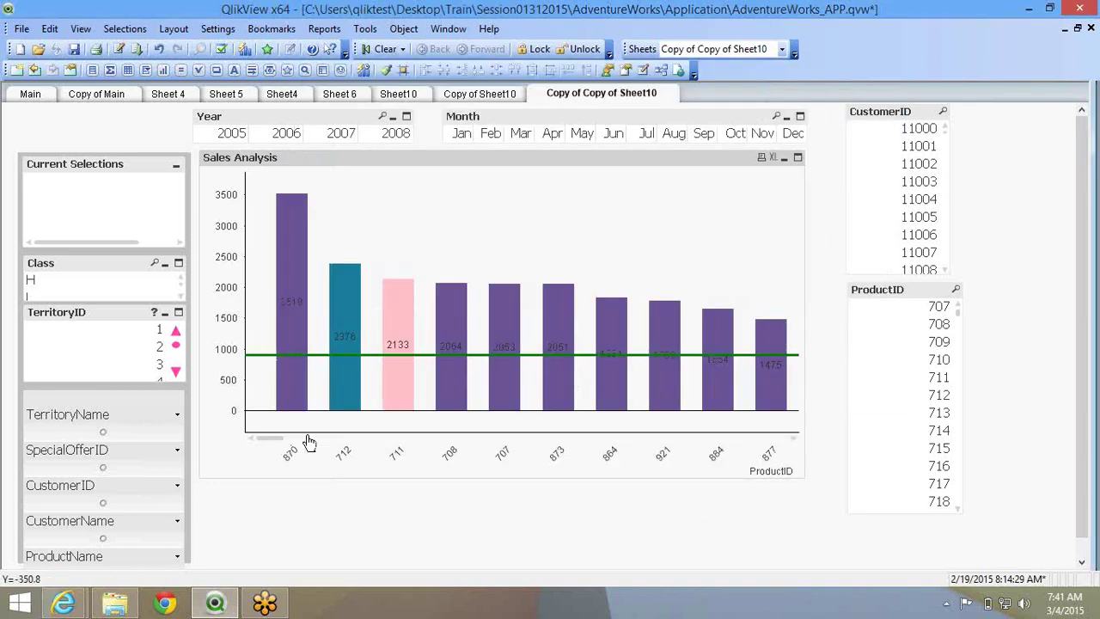
click(339, 439)
drag(338, 439, 776, 442)
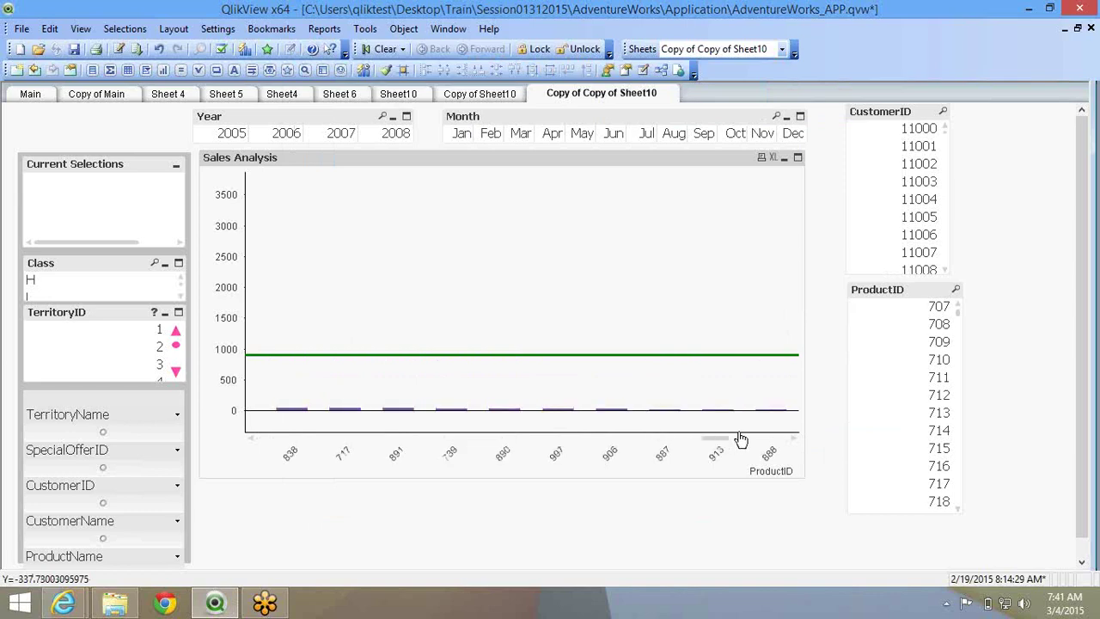
drag(600, 450, 179, 444)
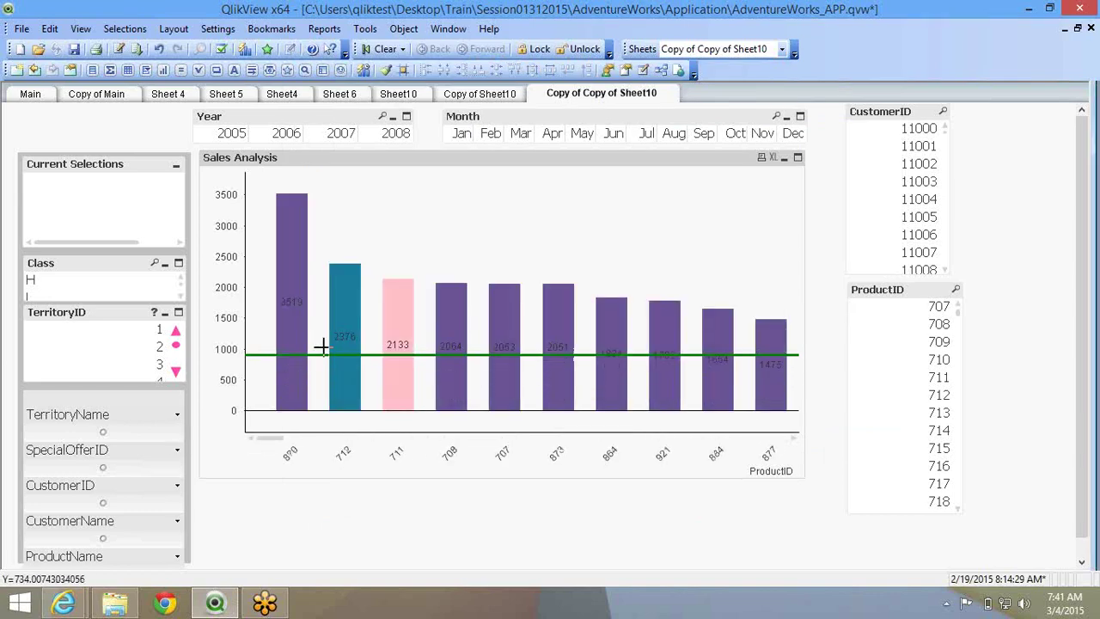
Add a second reference line labelled Forecast with the expression 650 to the Sales Analysis chart.
right_click(367, 279)
click(379, 289)
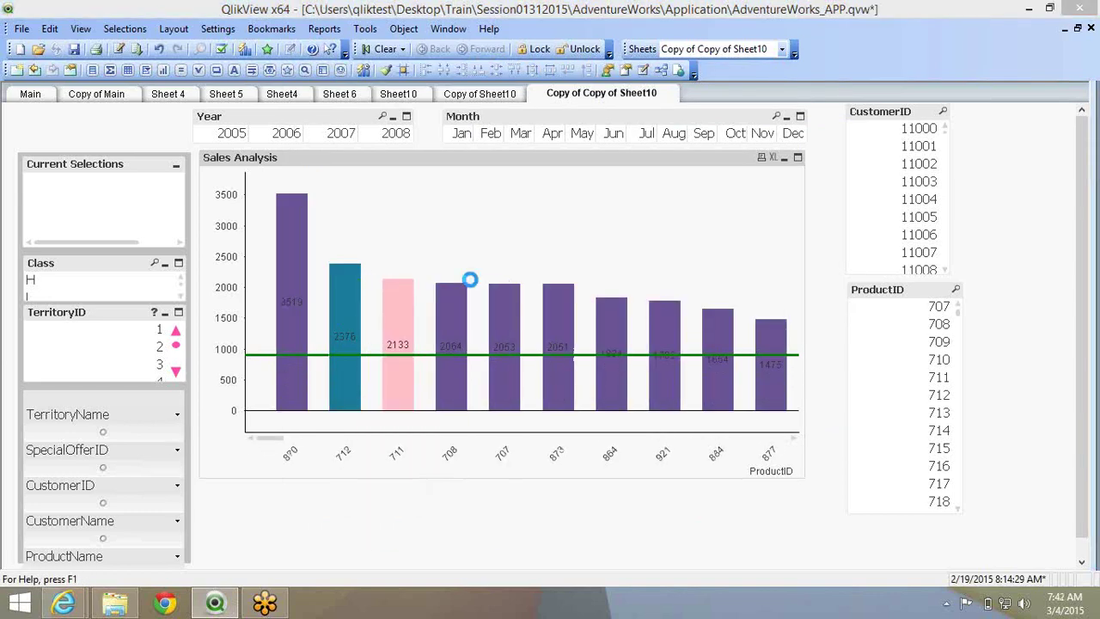
click(741, 331)
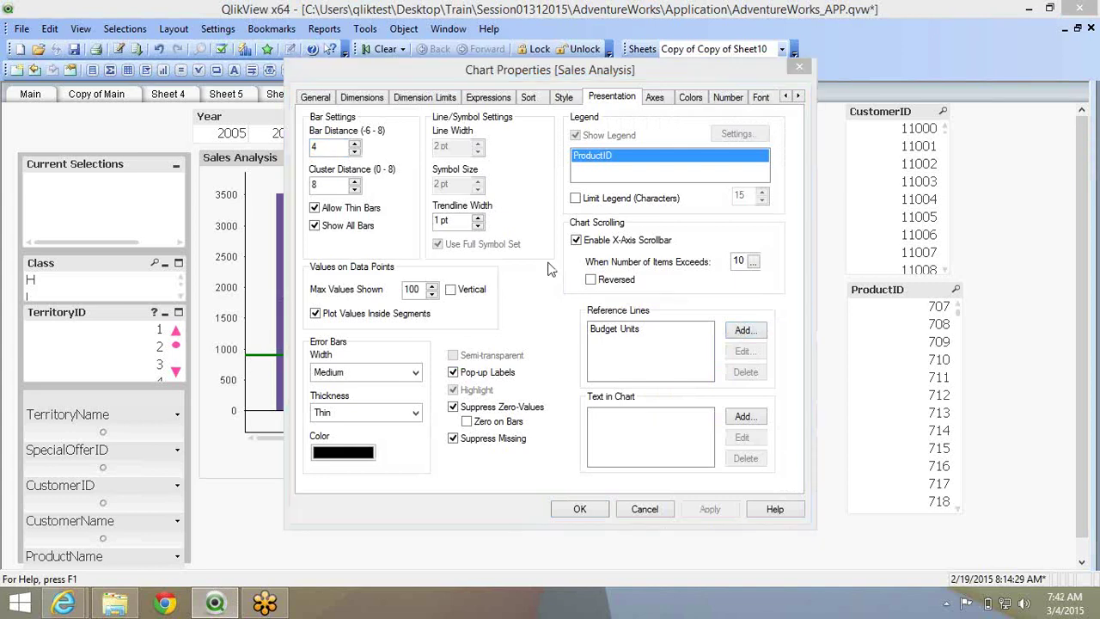
click(769, 230)
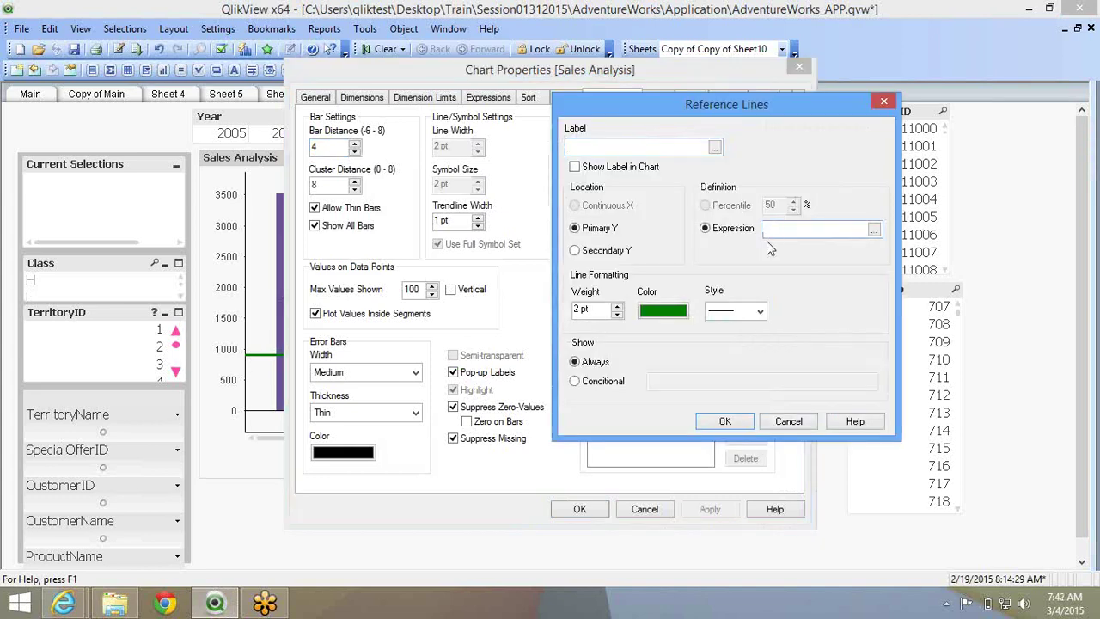
click(615, 145)
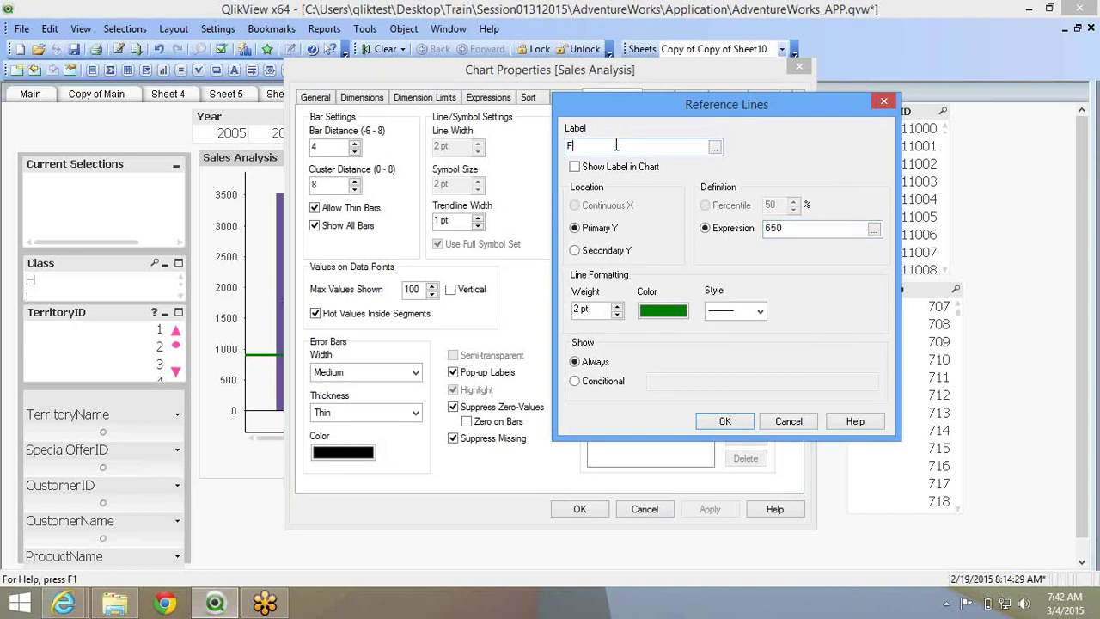
text(Forecast)
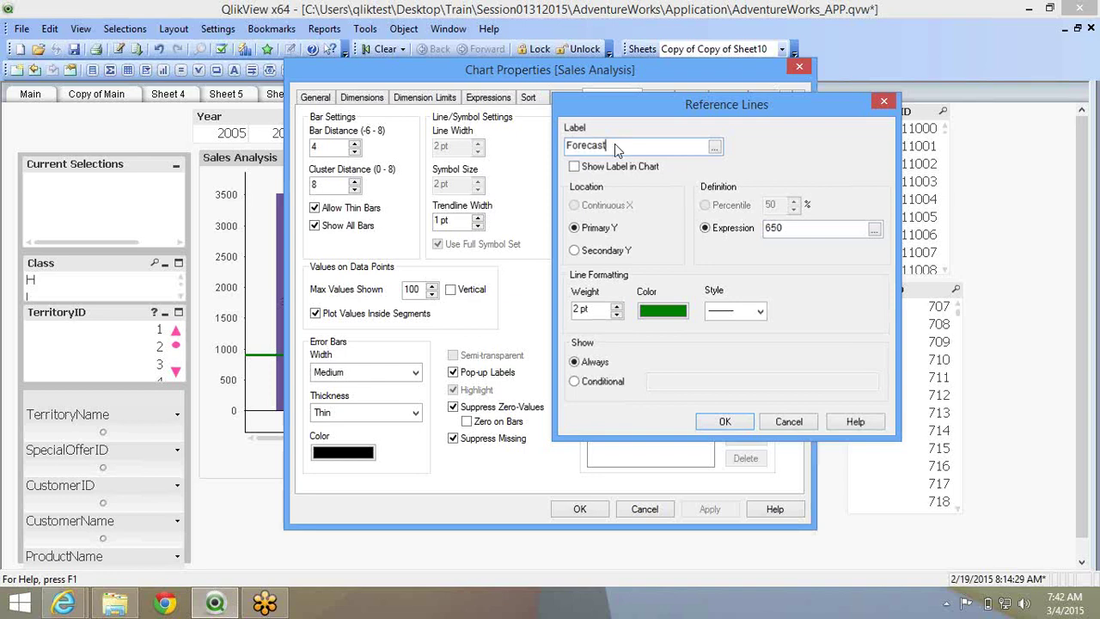
key(Return)
click(577, 508)
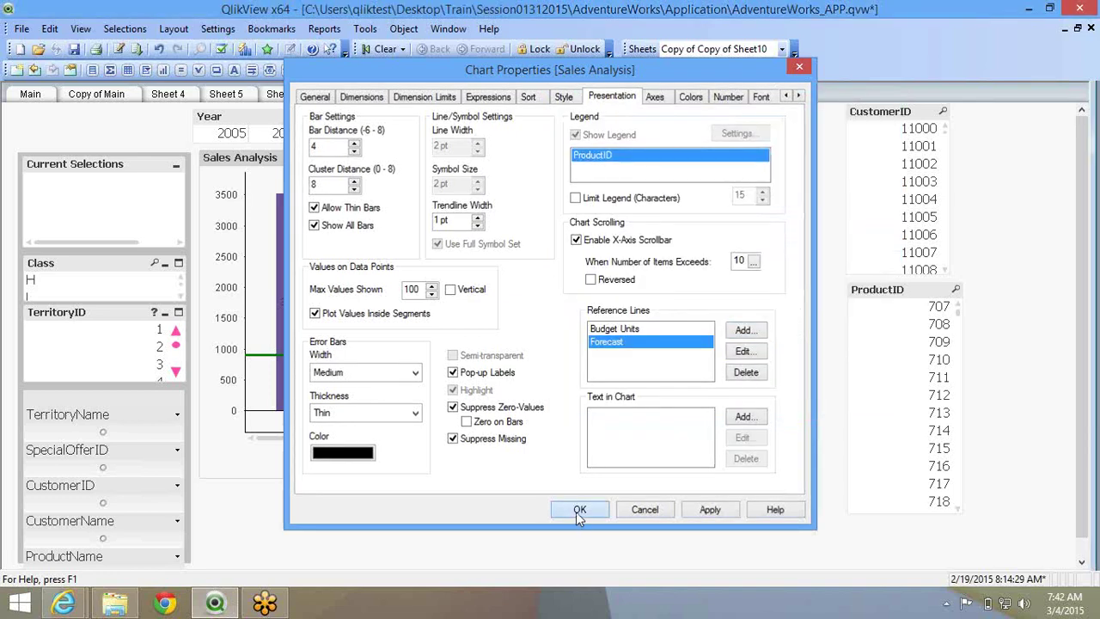
Change the colour of the Forecast reference line to solid blue and apply it to the Sales Analysis chart.
right_click(389, 263)
click(407, 272)
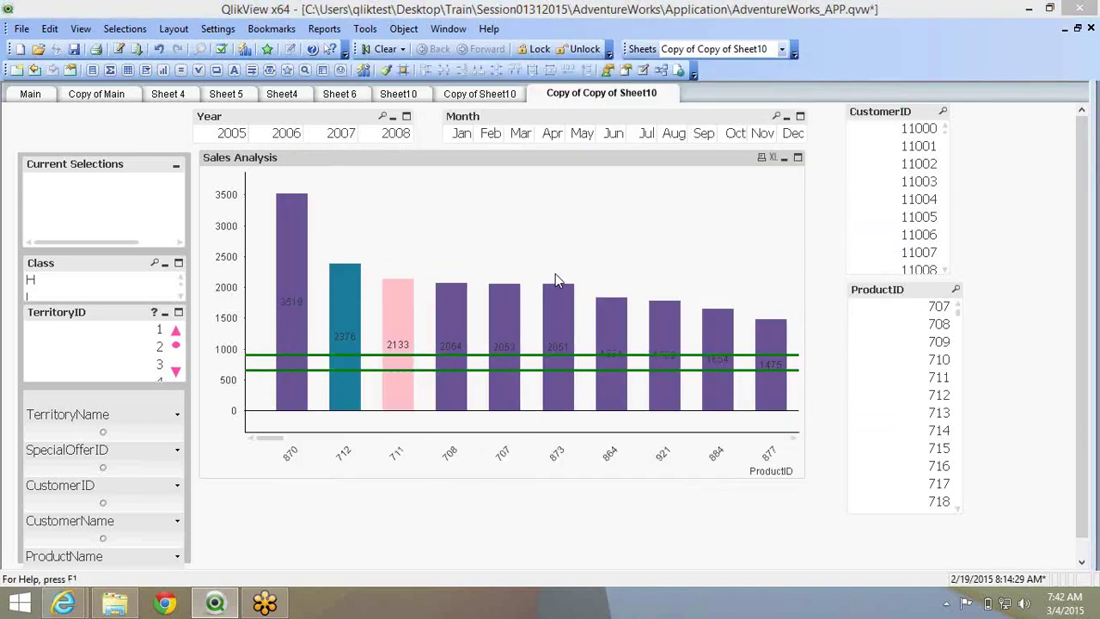
click(651, 342)
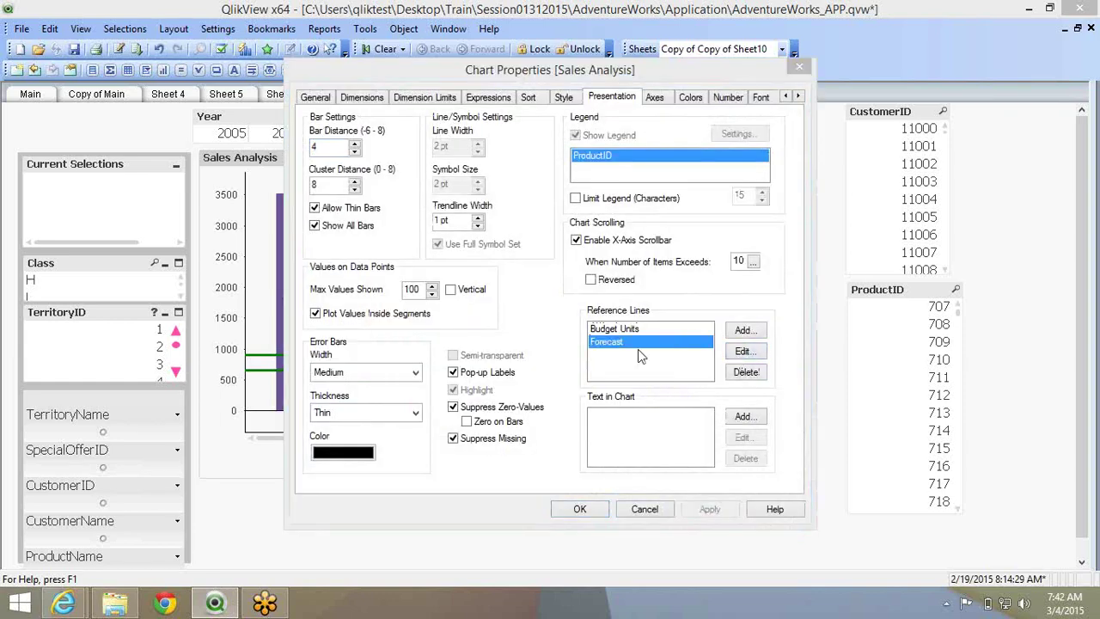
double_click(641, 343)
click(663, 311)
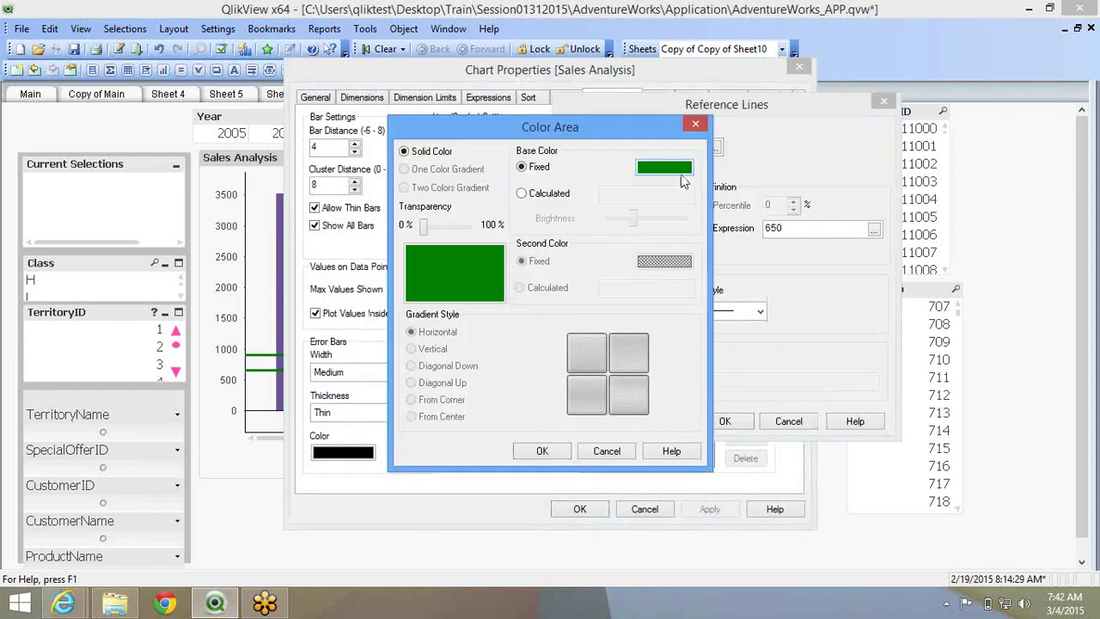
click(677, 180)
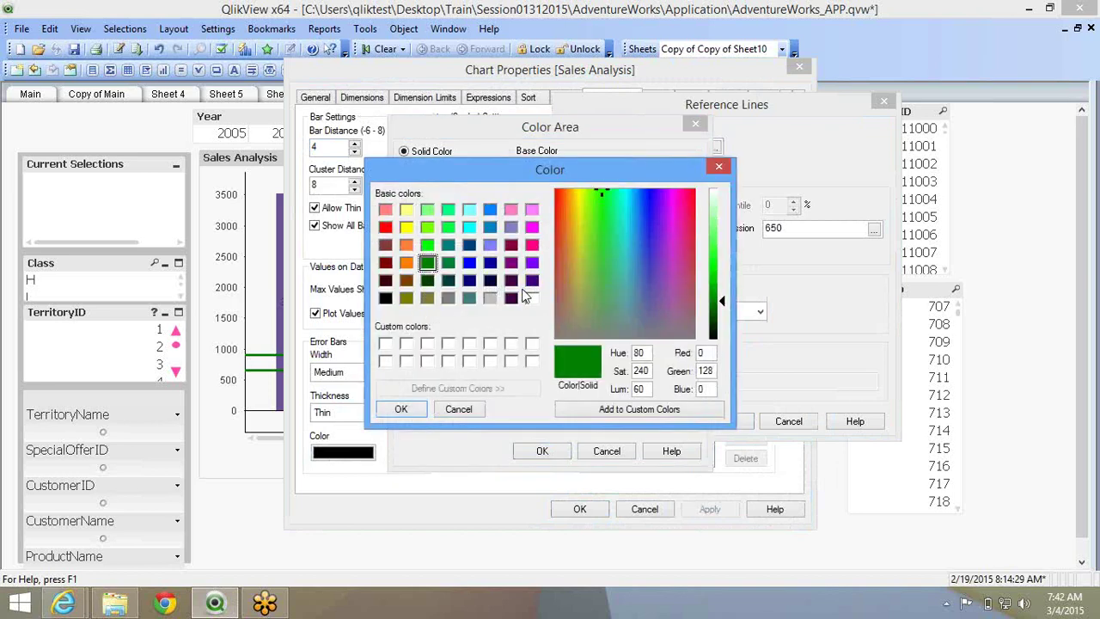
click(470, 262)
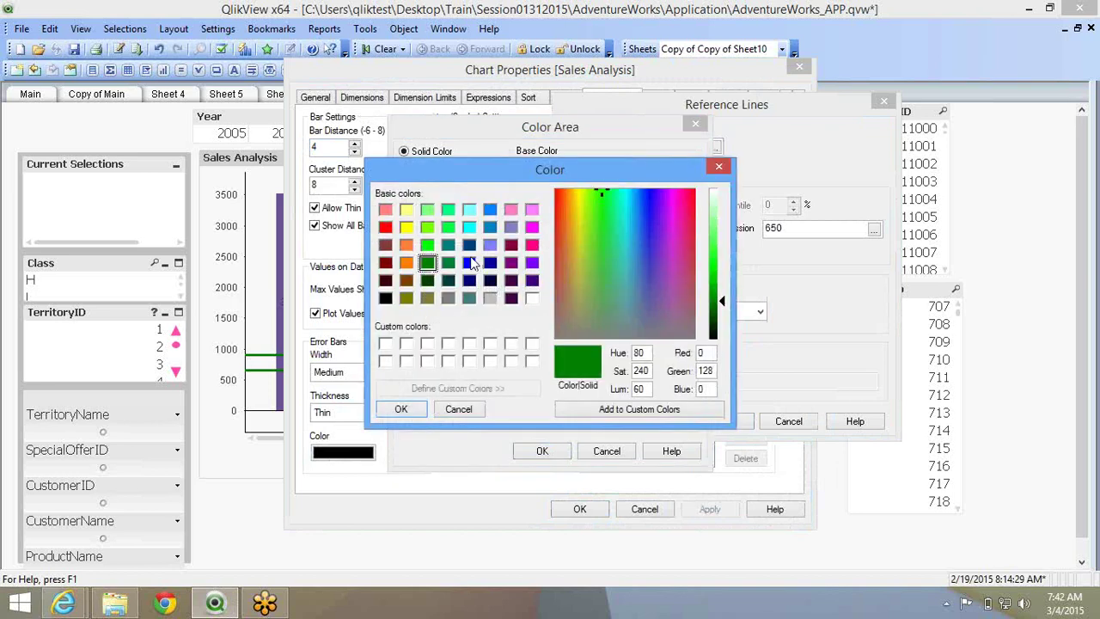
click(400, 409)
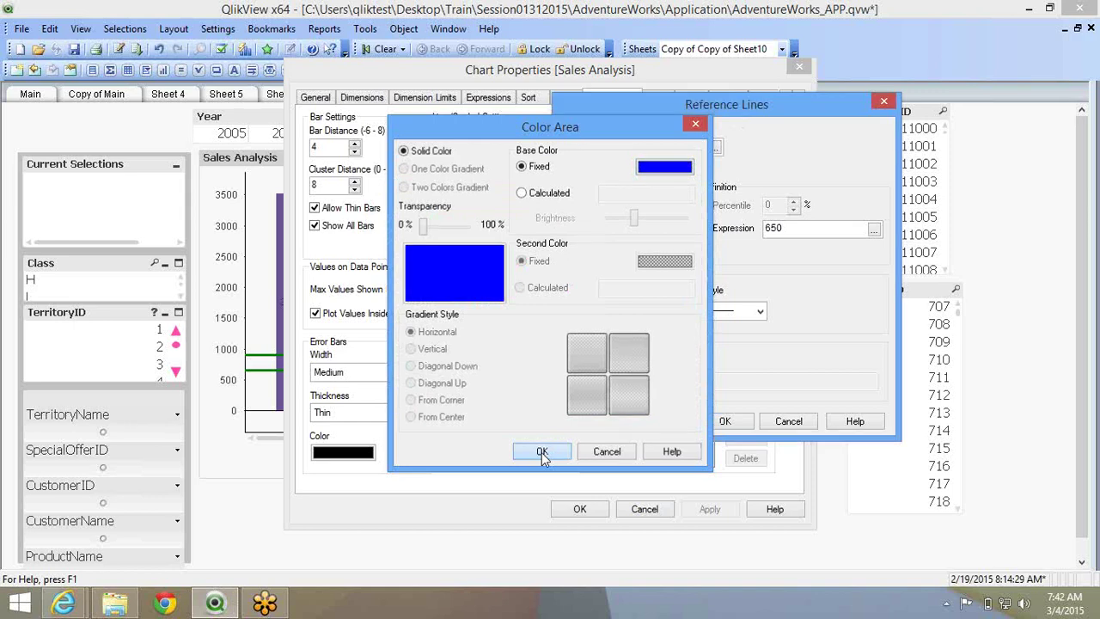
click(541, 450)
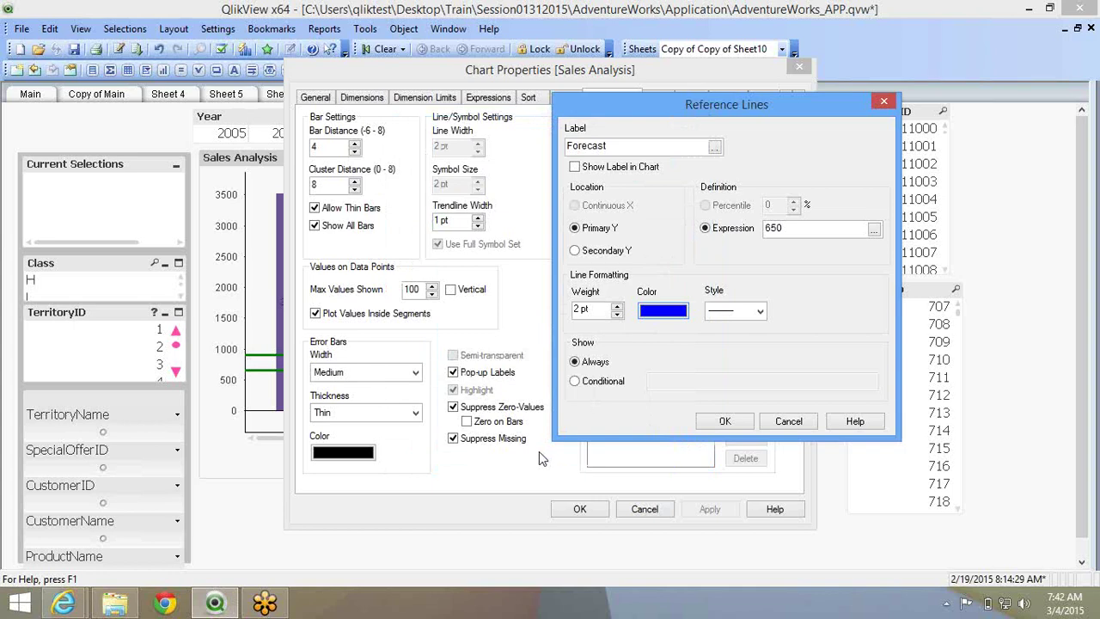
click(726, 425)
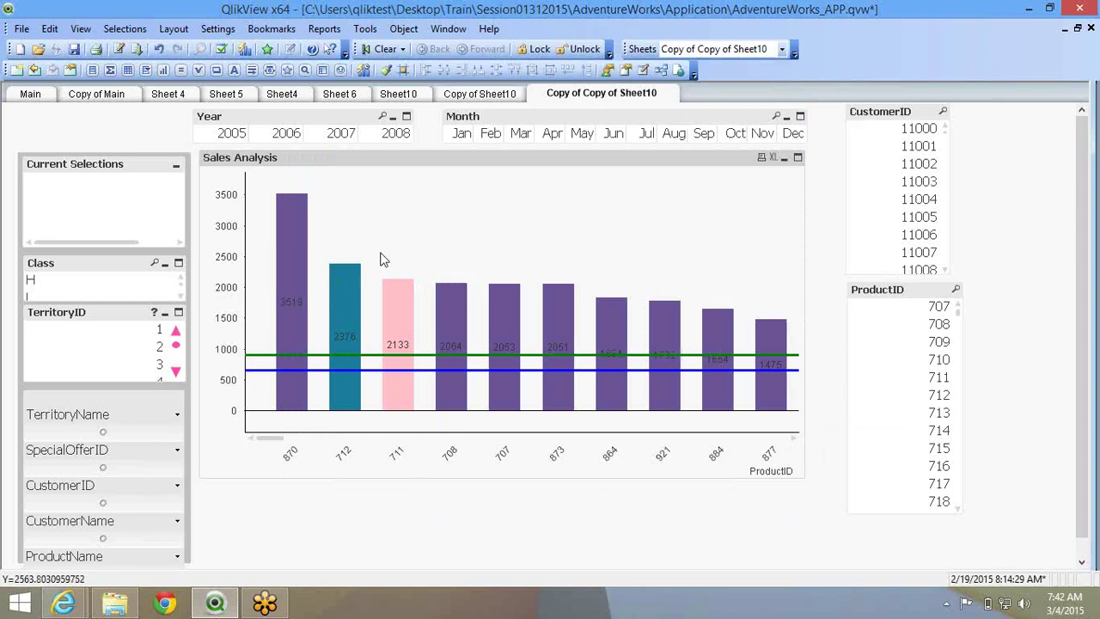
Delete the Forecast and Budget Units reference lines from the Sales Analysis chart.
right_click(382, 255)
click(418, 265)
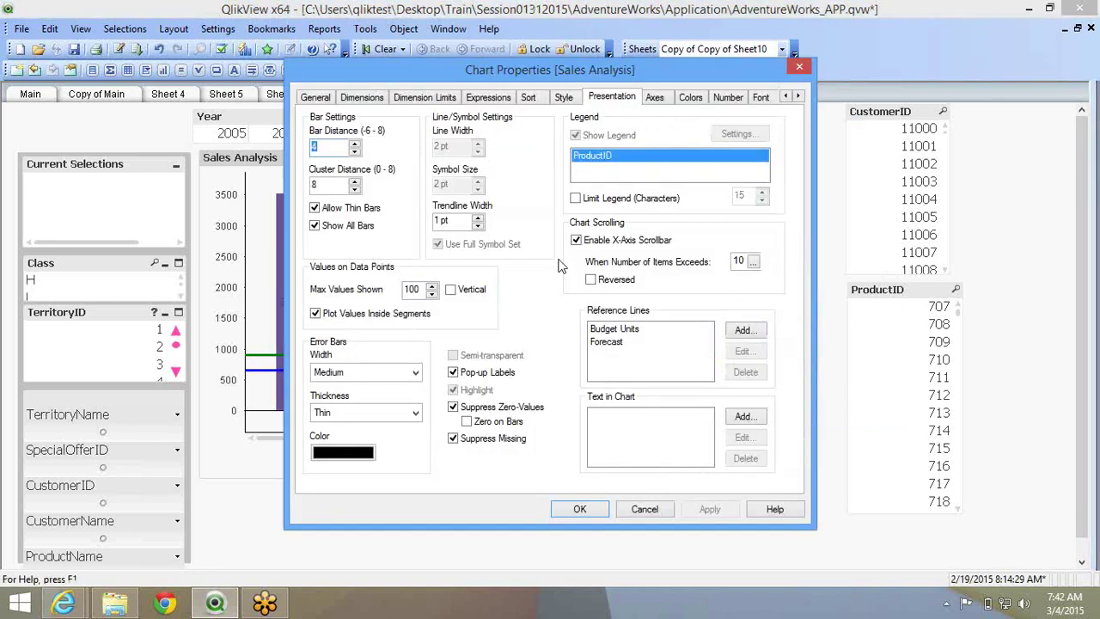
click(1087, 63)
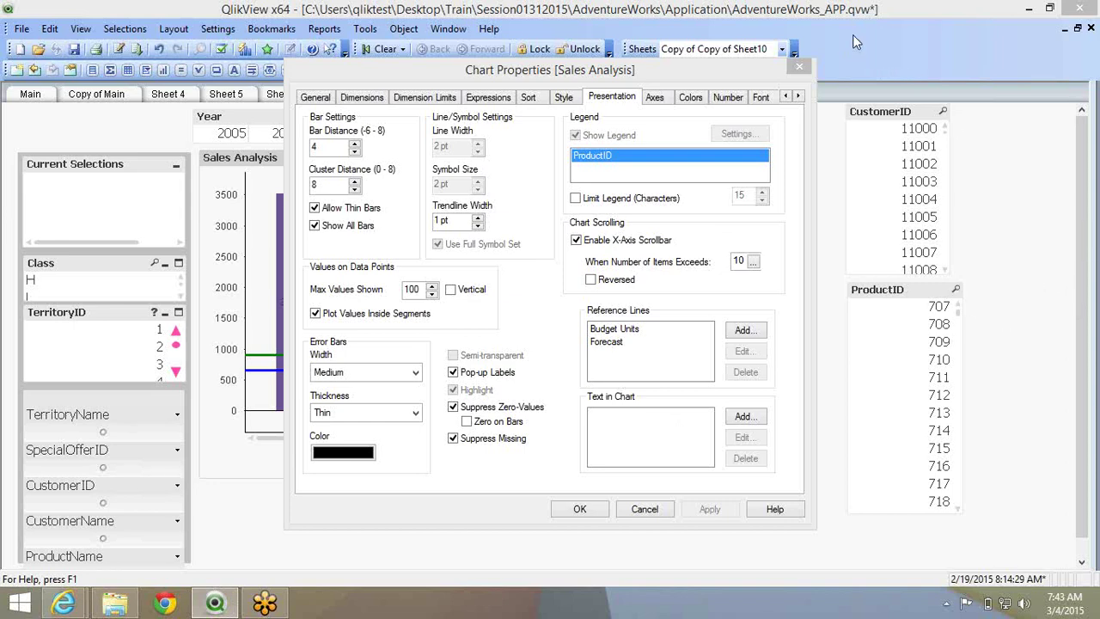
click(632, 342)
click(634, 343)
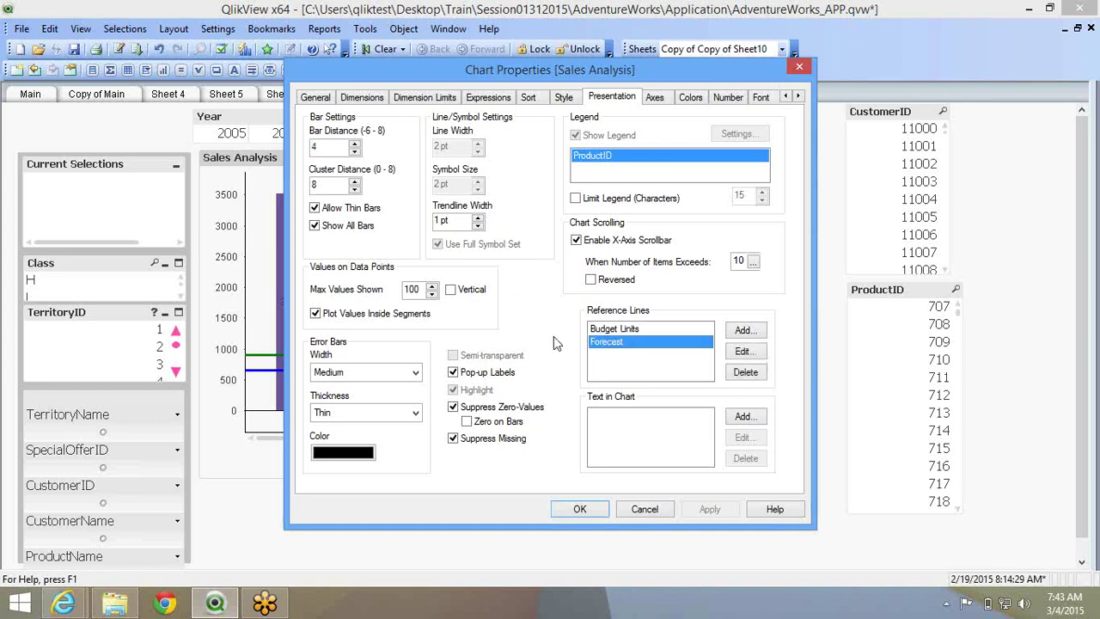
click(749, 376)
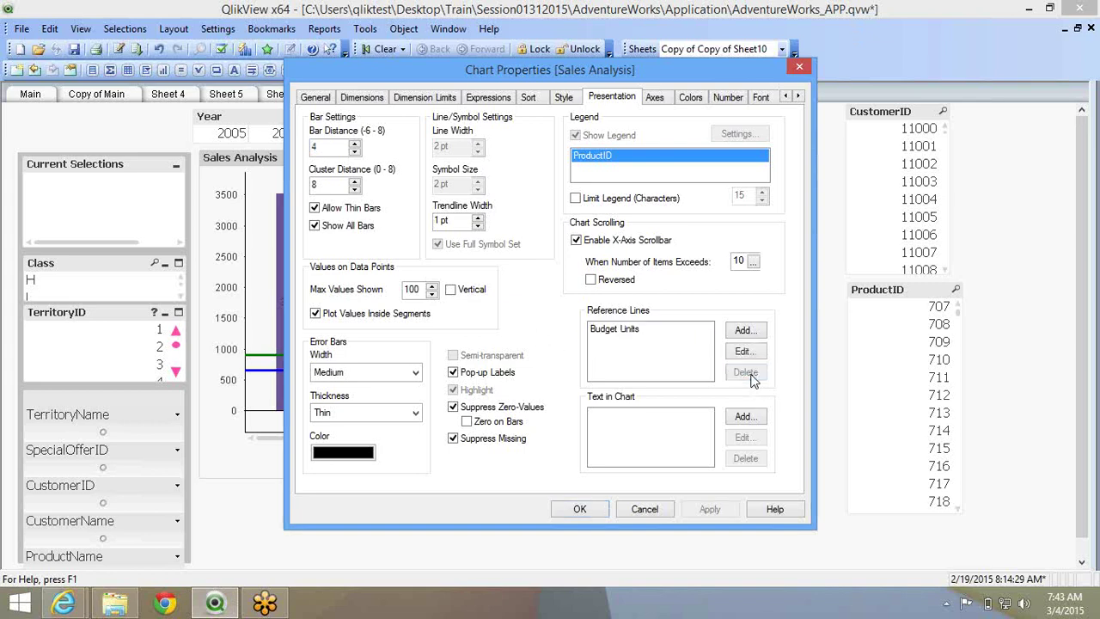
click(643, 330)
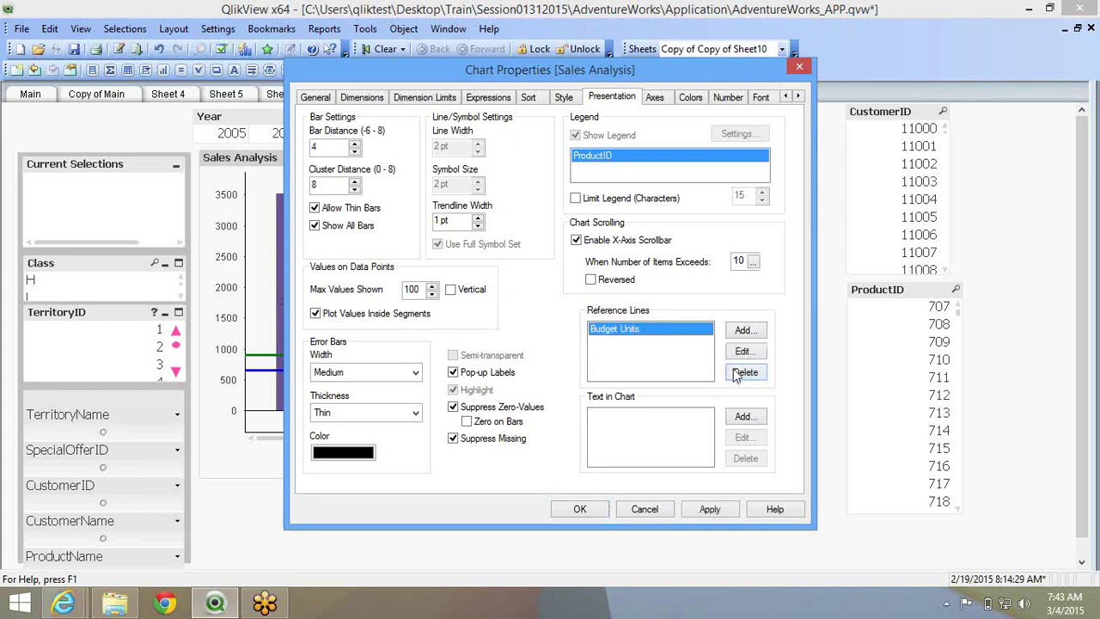
click(739, 373)
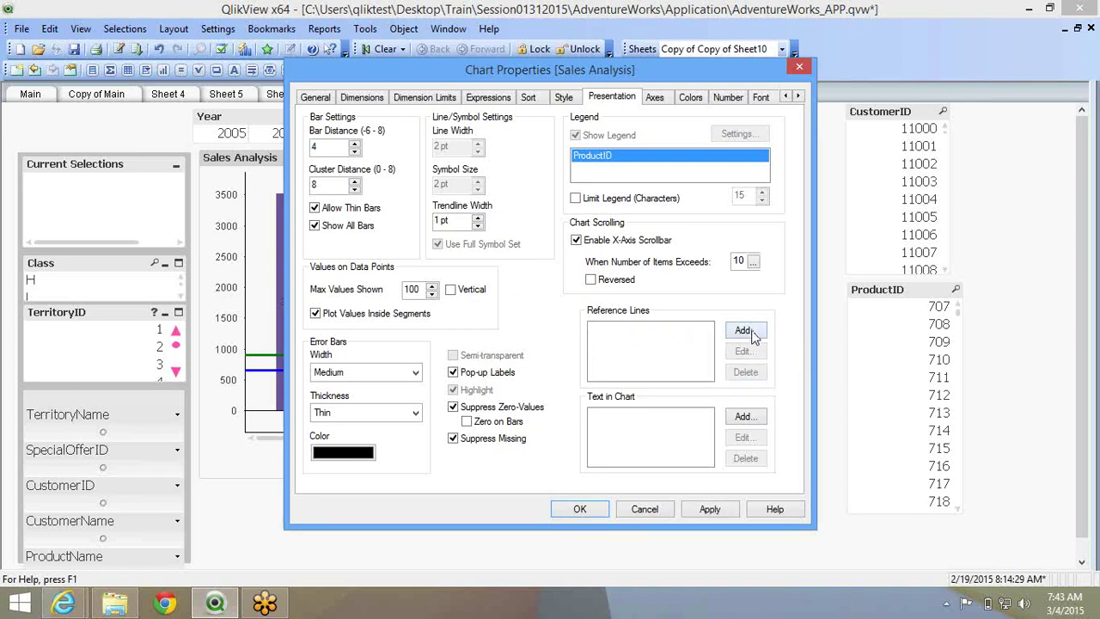
Start a new primary Y reference line labelled budget, with its label shown in the chart.
click(753, 337)
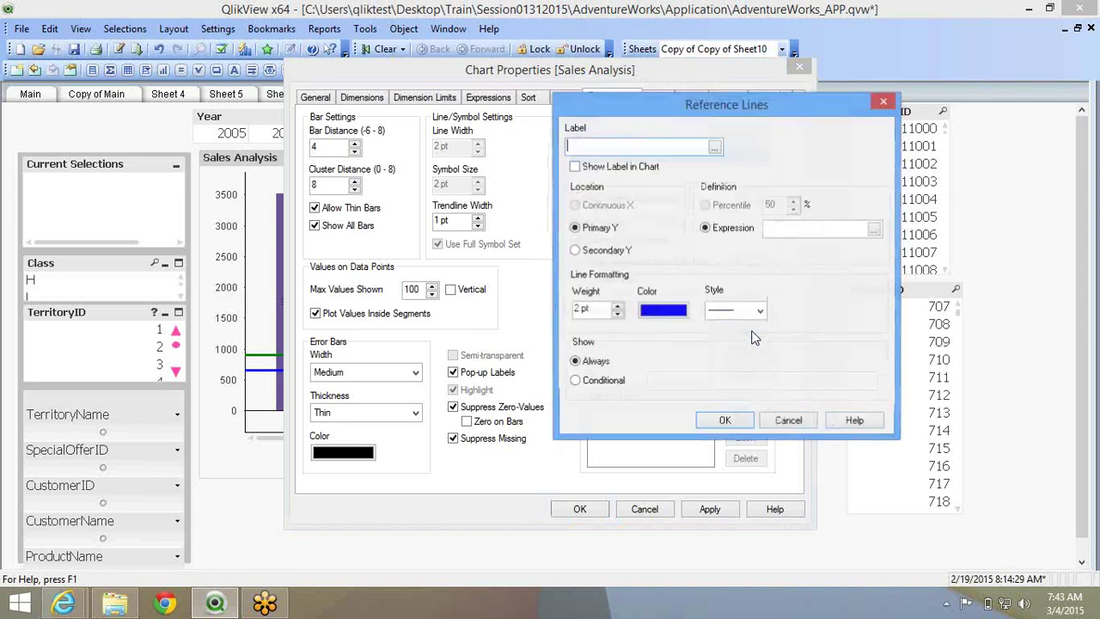
click(612, 147)
text(budget)
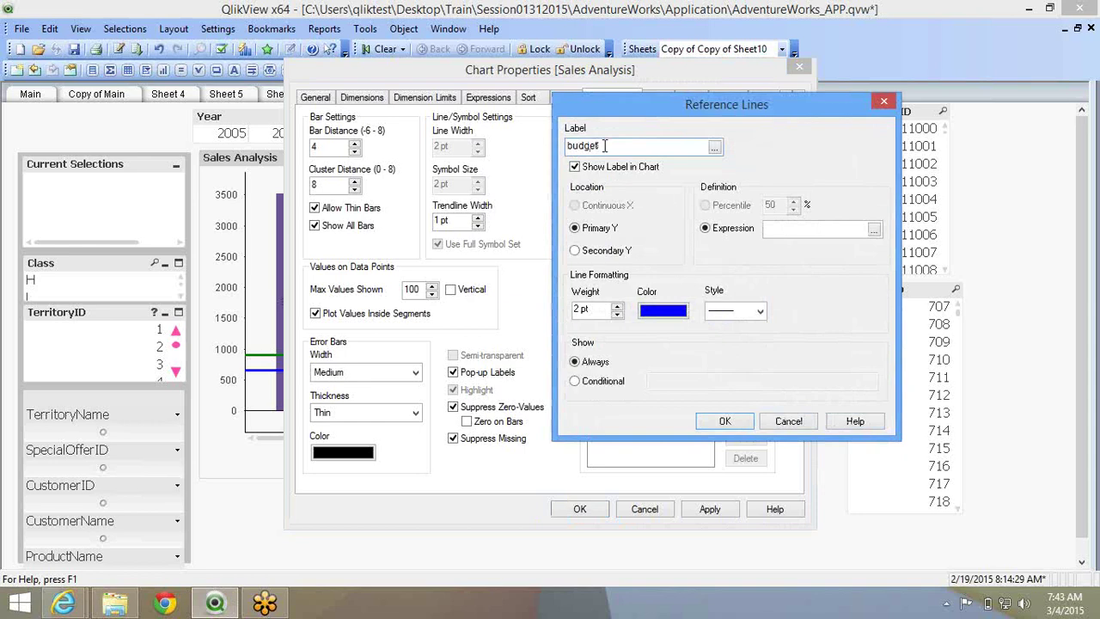
click(770, 227)
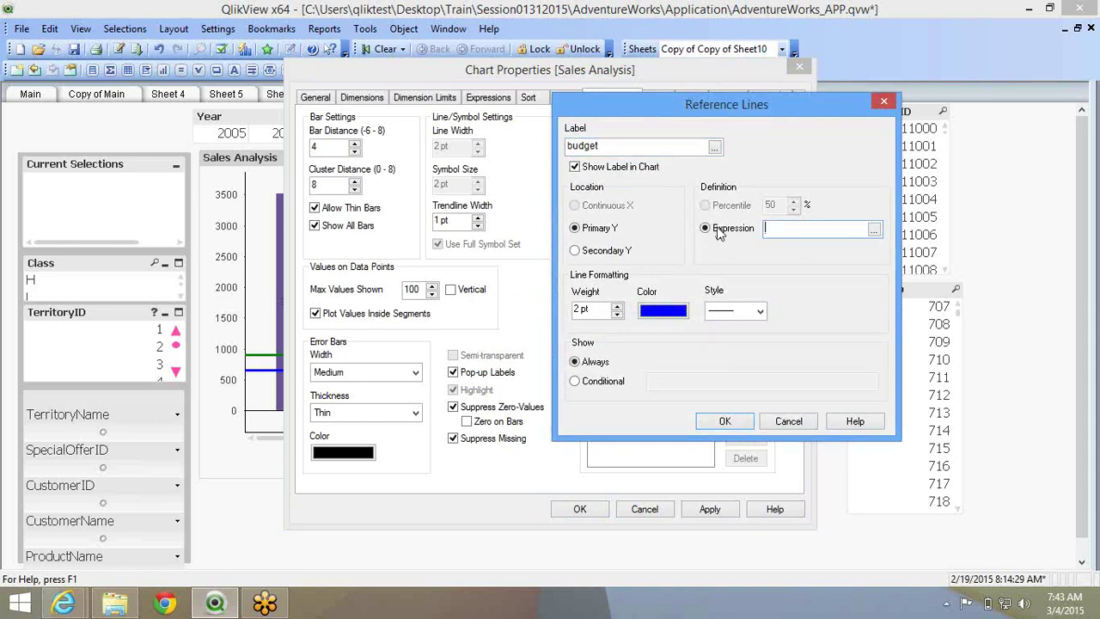
Enter sum(OrderQty) as the expression of the budget reference line.
click(874, 228)
text(sum()
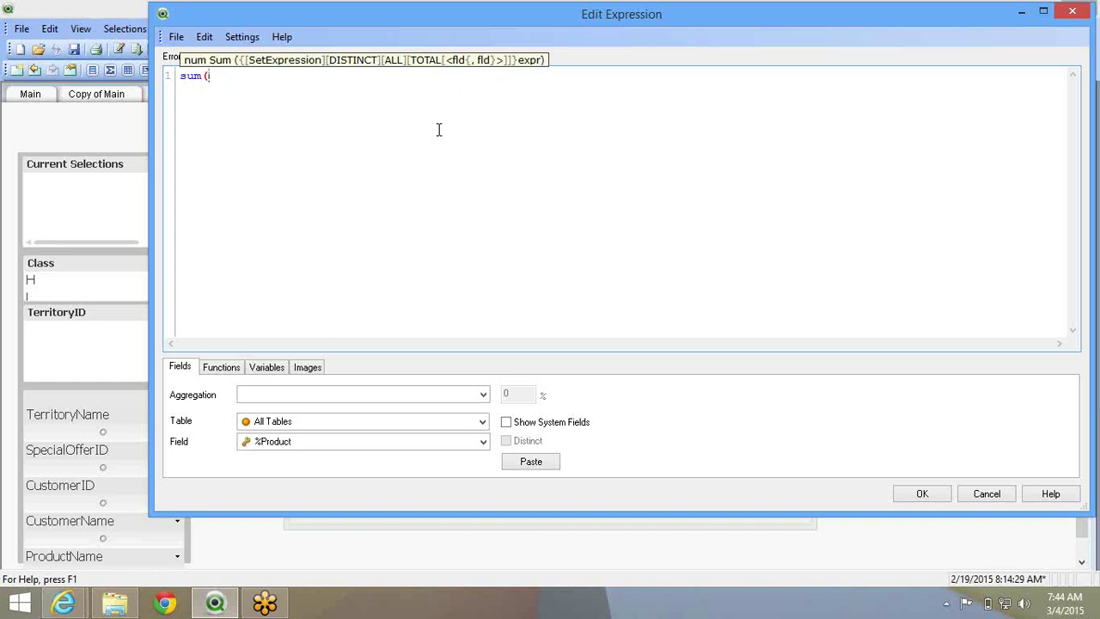
text(Or)
key(Down)
key(Down)
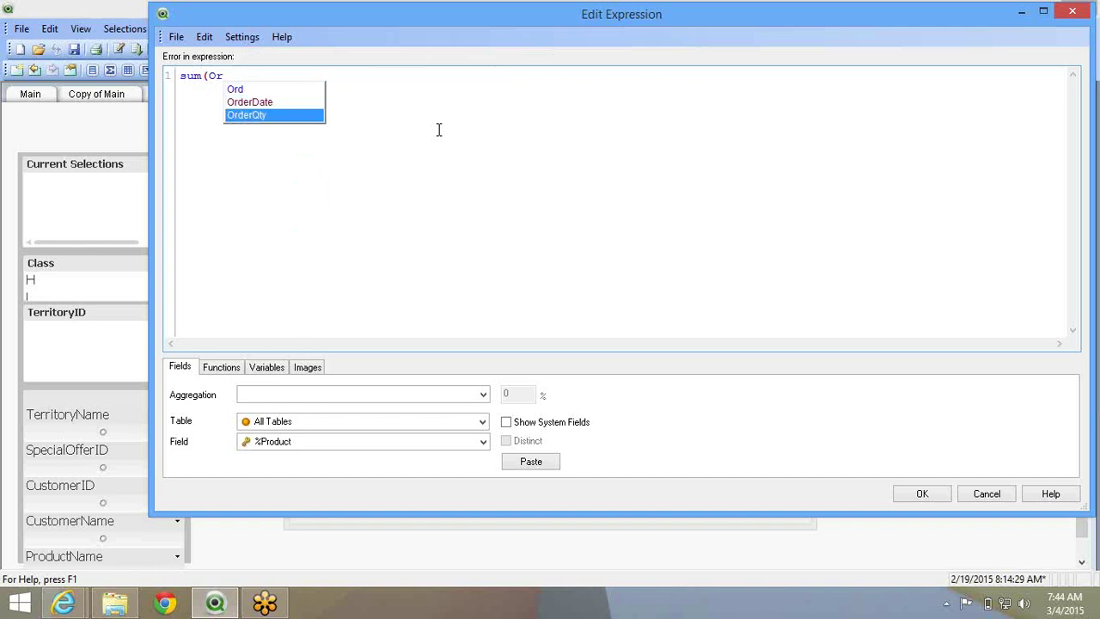
key(Return)
text())
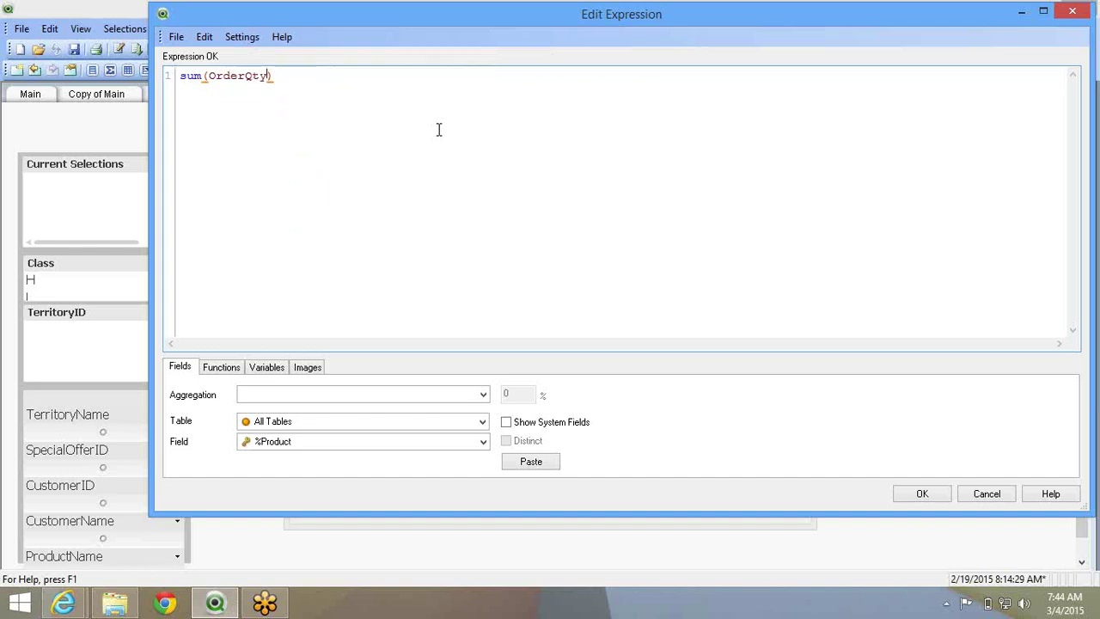
Make the OrderQty sum ignore selections by inserting the set {1} before the field name.
key(Left)
key(Left)
key(Left)
key(Left)
key(Left)
key(Left)
key(Left)
key(Left)
key(Left)
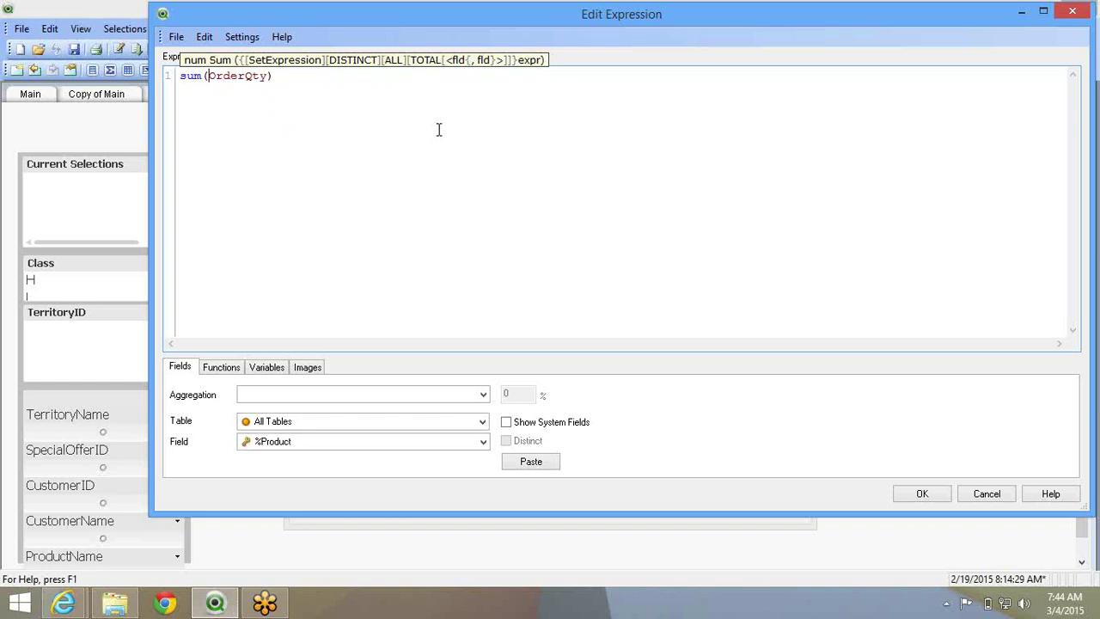
text({})
text(1)
key(End)
Divide the sum by count(ProductID) in the reference line expression.
text(/)
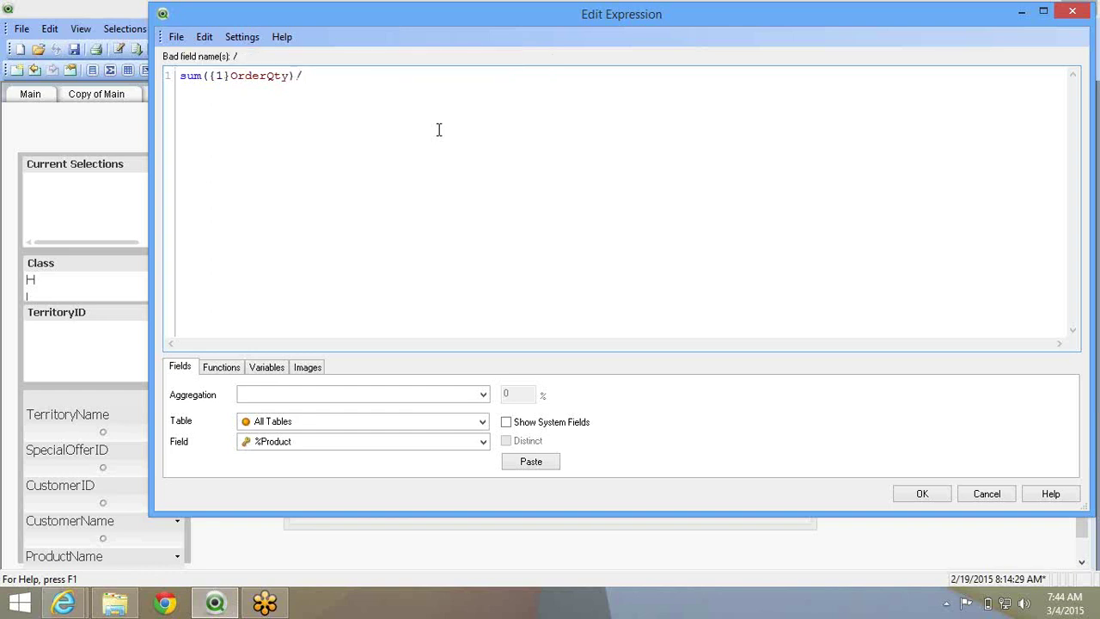
text(count(Pro)
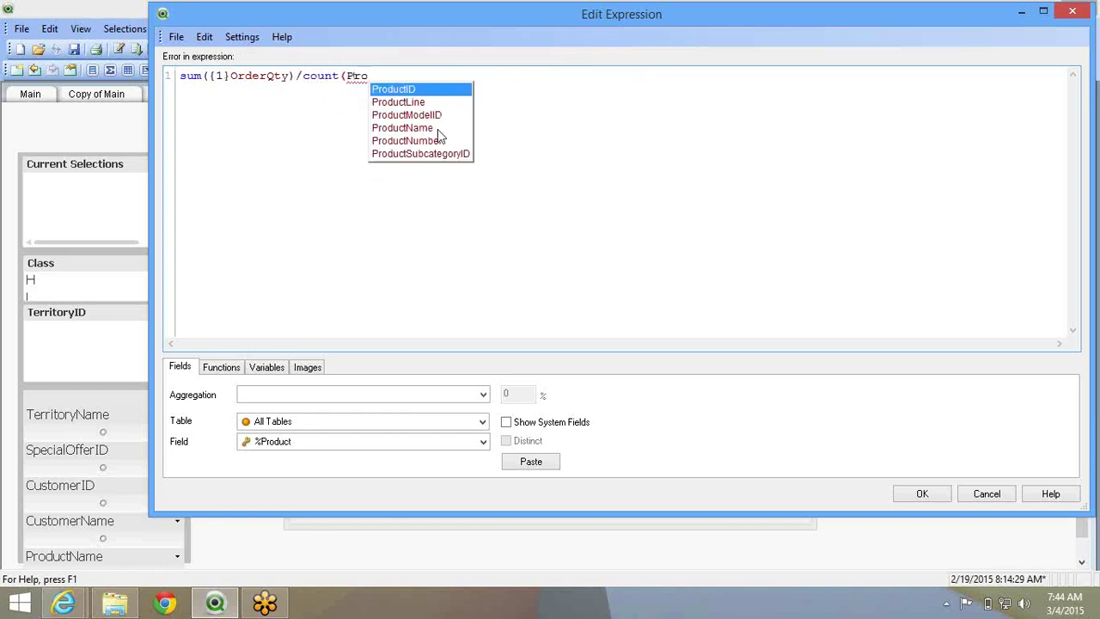
key(Return)
text())
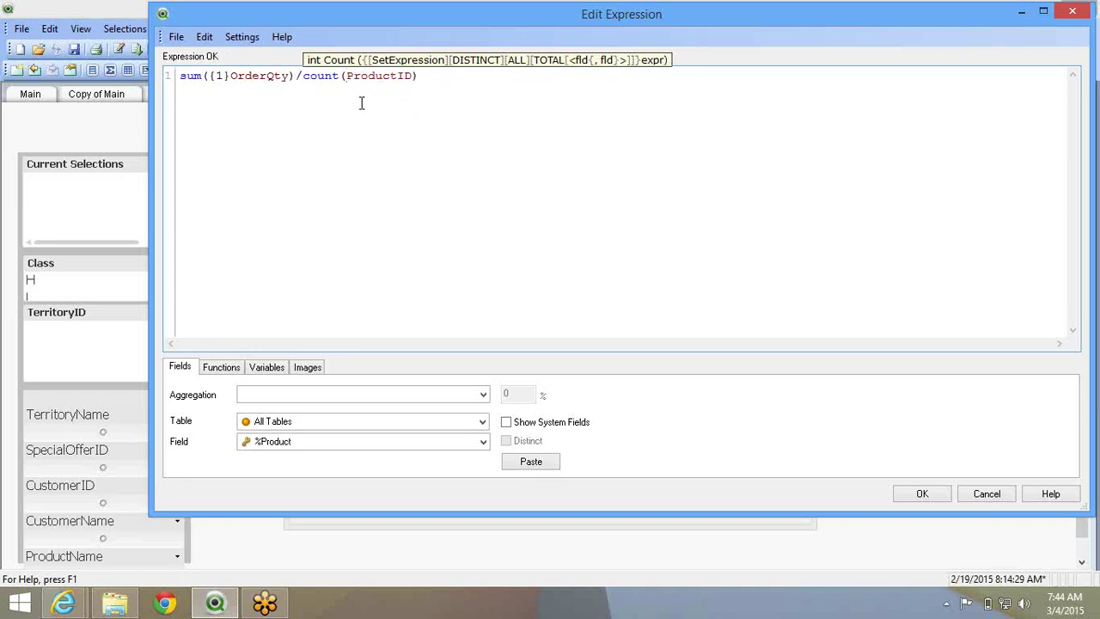
Insert the DISTINCT qualifier before ProductID in the count function.
key(Left)
key(Left)
key(Left)
key(Left)
key(Left)
key(Left)
key(Left)
key(Left)
key(Left)
key(Left)
text(disctin)
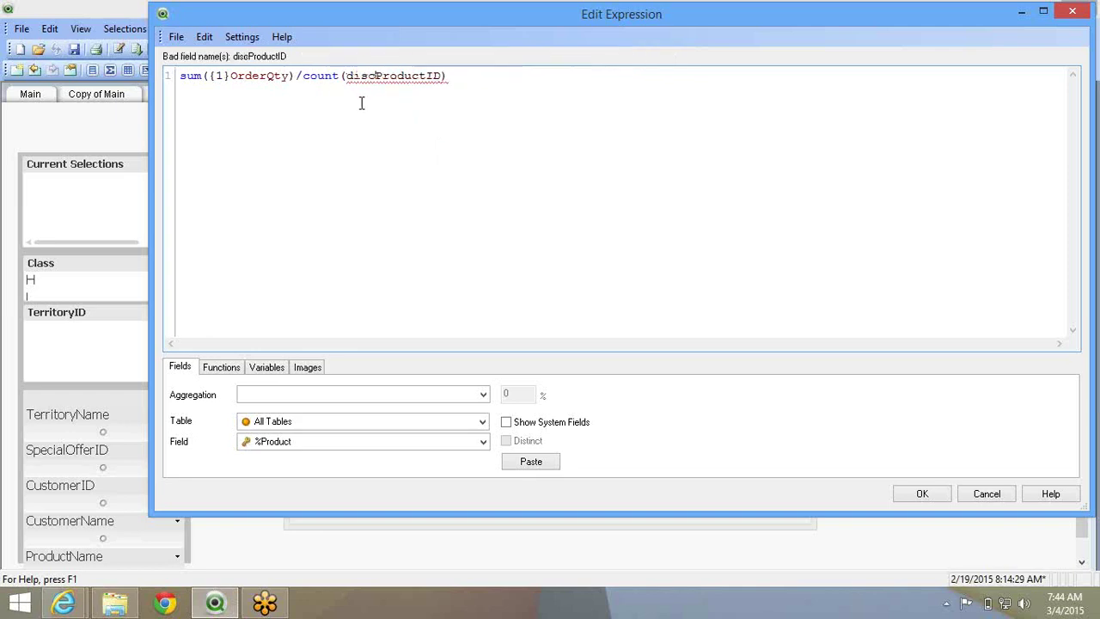
text(ct)
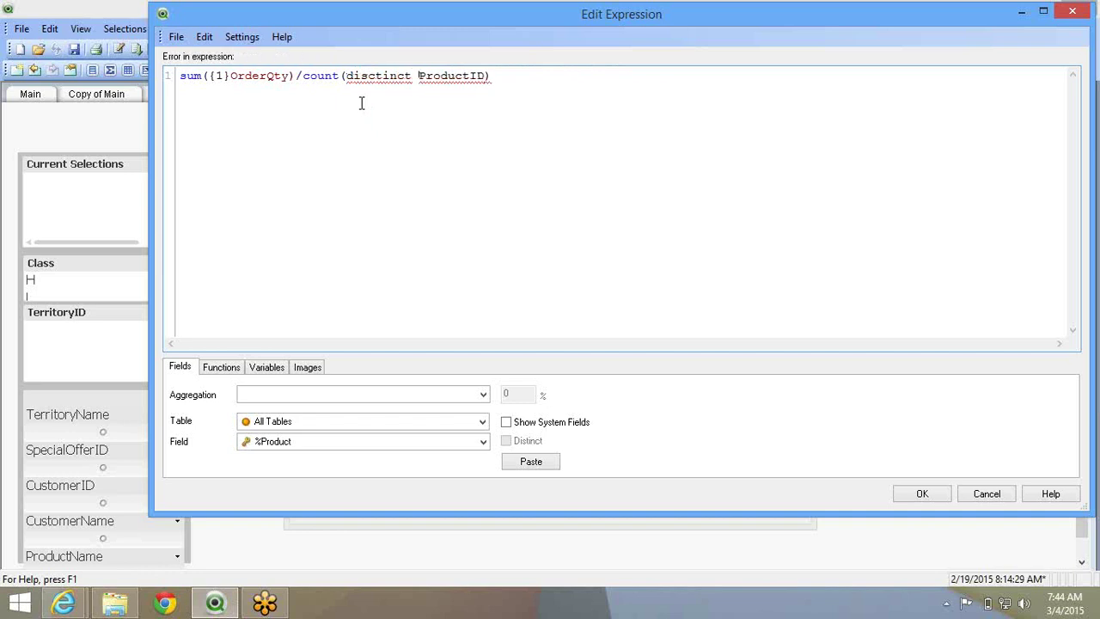
key(BackSpace)
key(BackSpace)
key(BackSpace)
key(BackSpace)
key(BackSpace)
key(BackSpace)
key(BackSpace)
key(BackSpace)
key(BackSpace)
key(BackSpace)
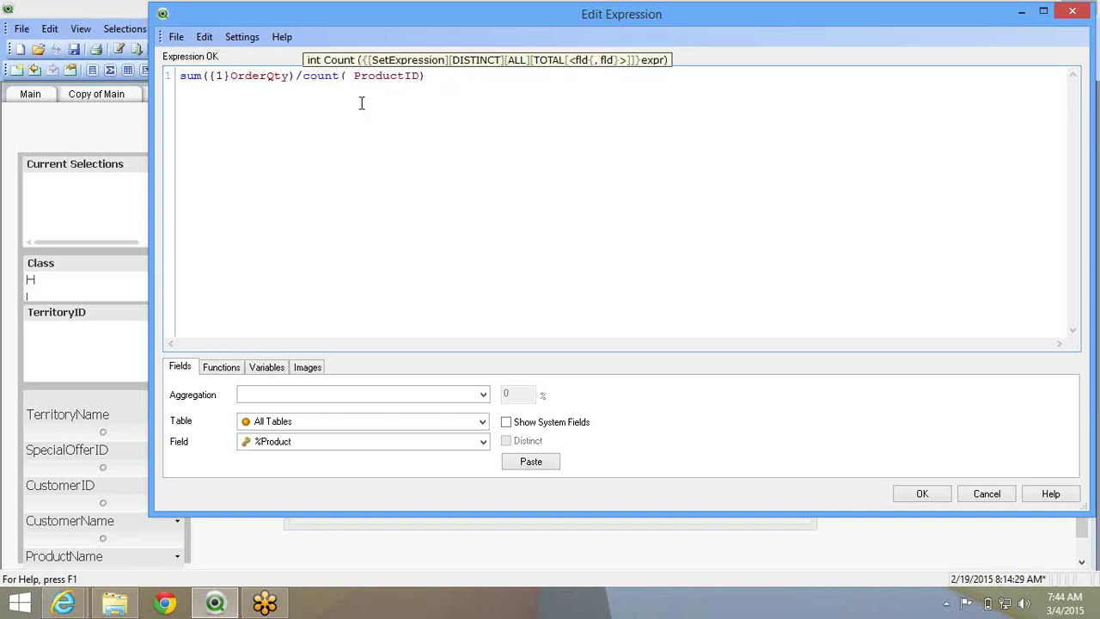
text(dis)
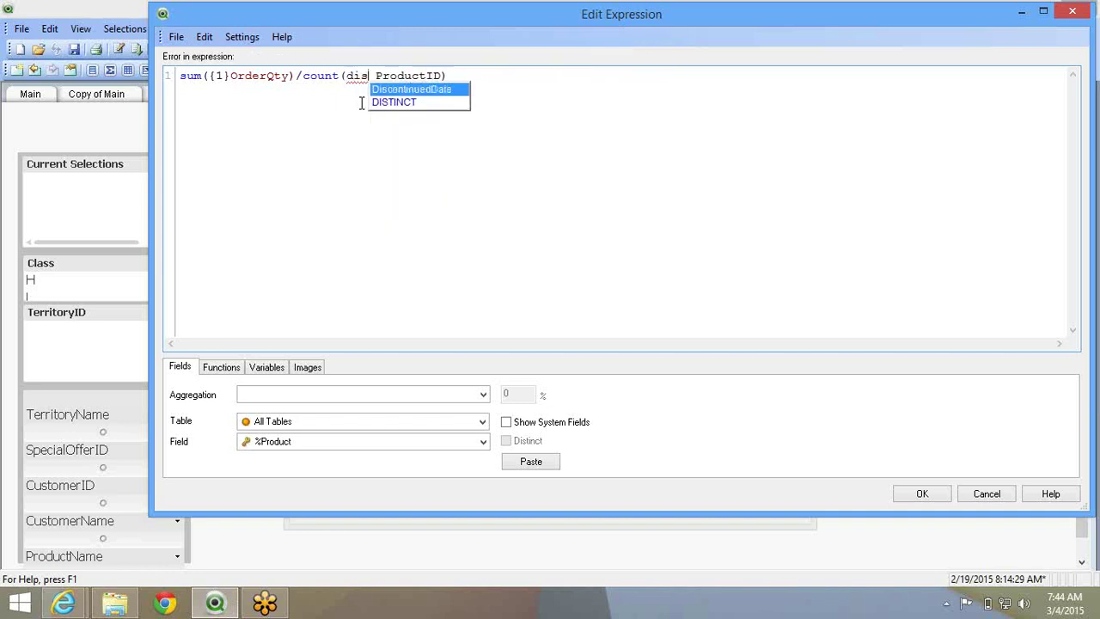
key(Down)
key(Return)
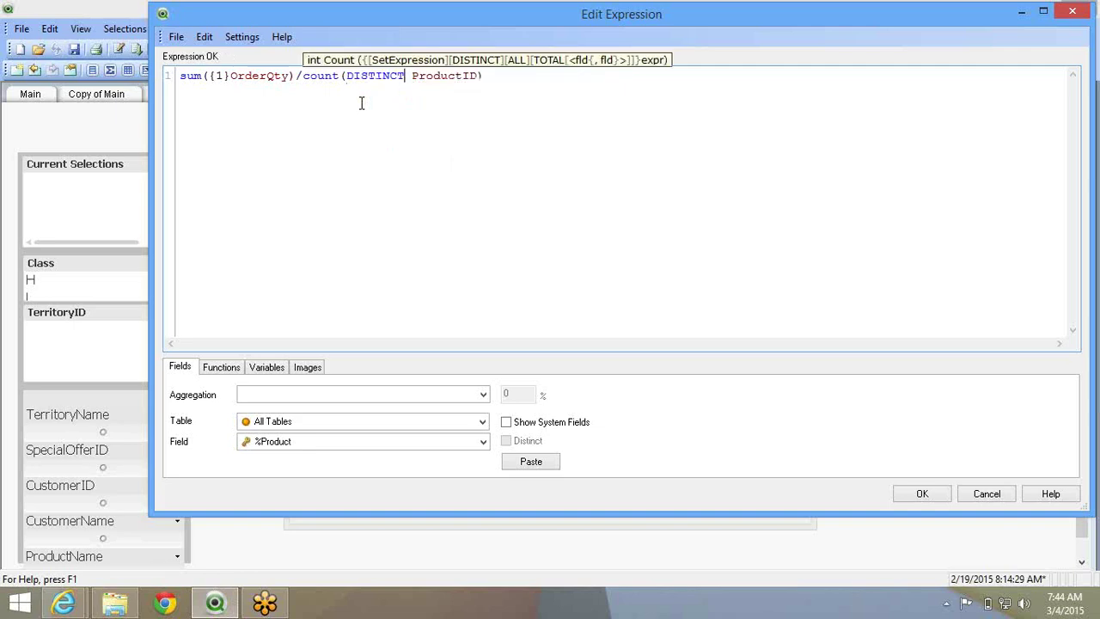
Apply the budget reference line to the Sales Analysis chart and compare it with the products along the X-axis.
click(919, 498)
click(727, 491)
click(709, 509)
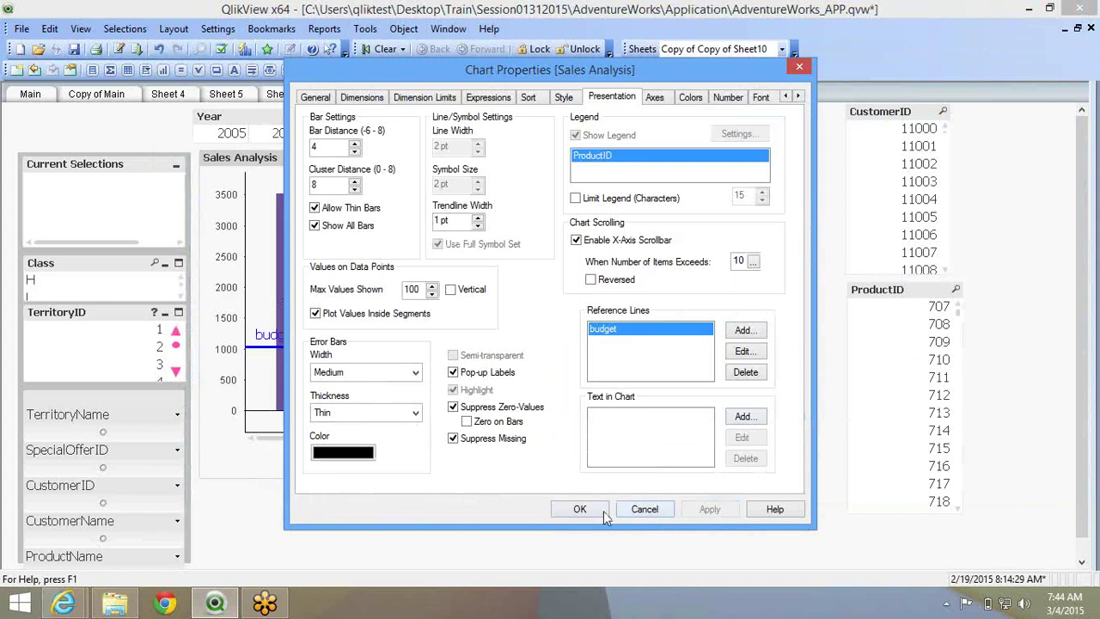
click(603, 510)
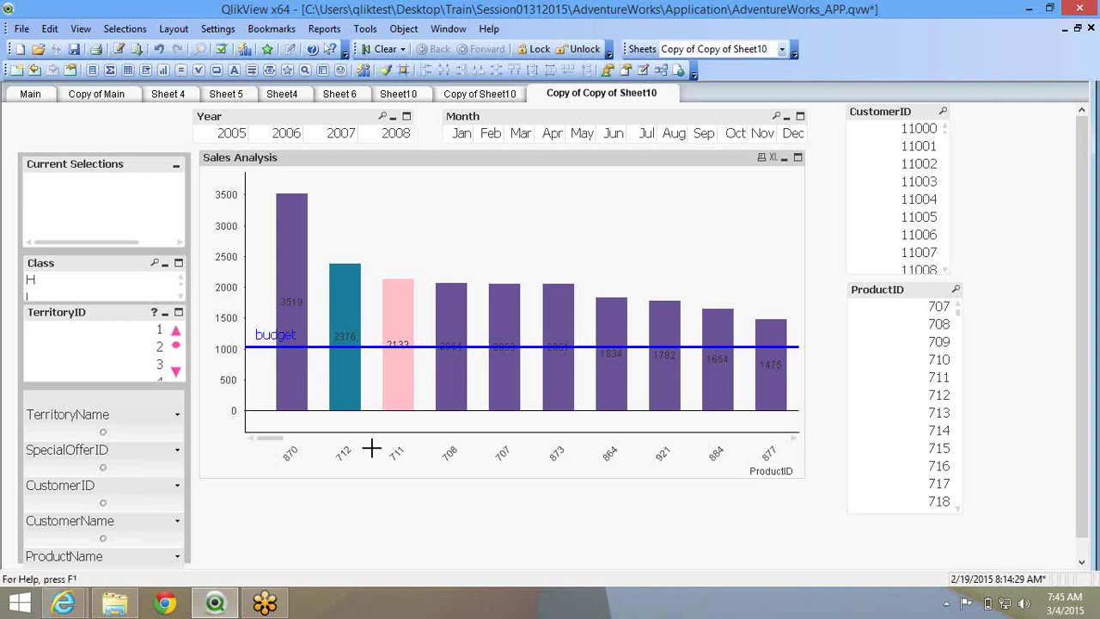
scroll(371, 447, down, 5)
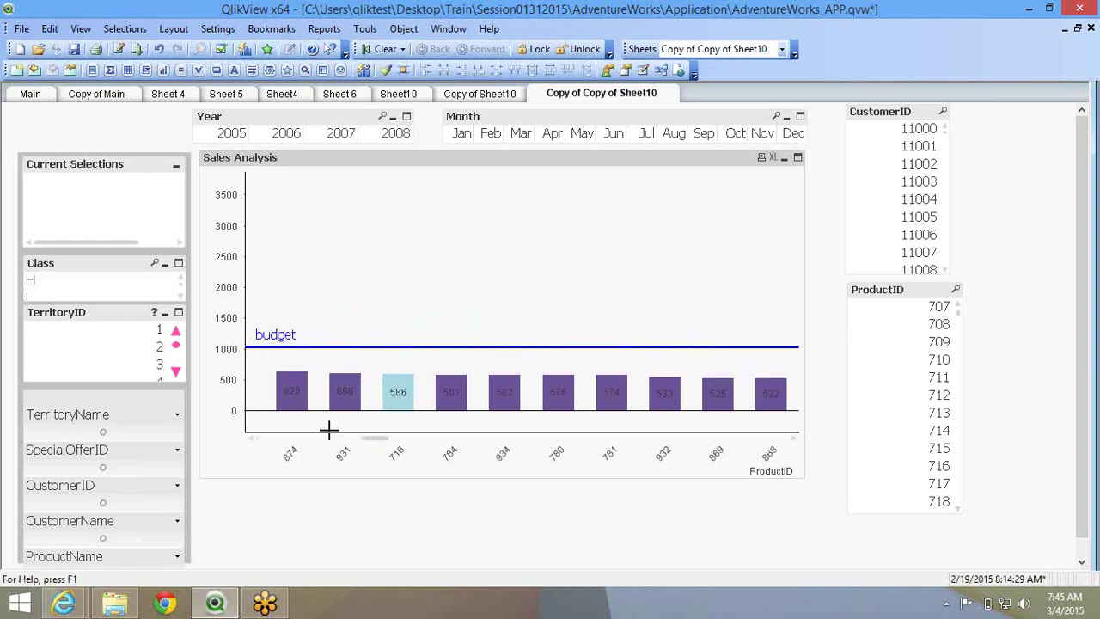
drag(370, 439, 249, 440)
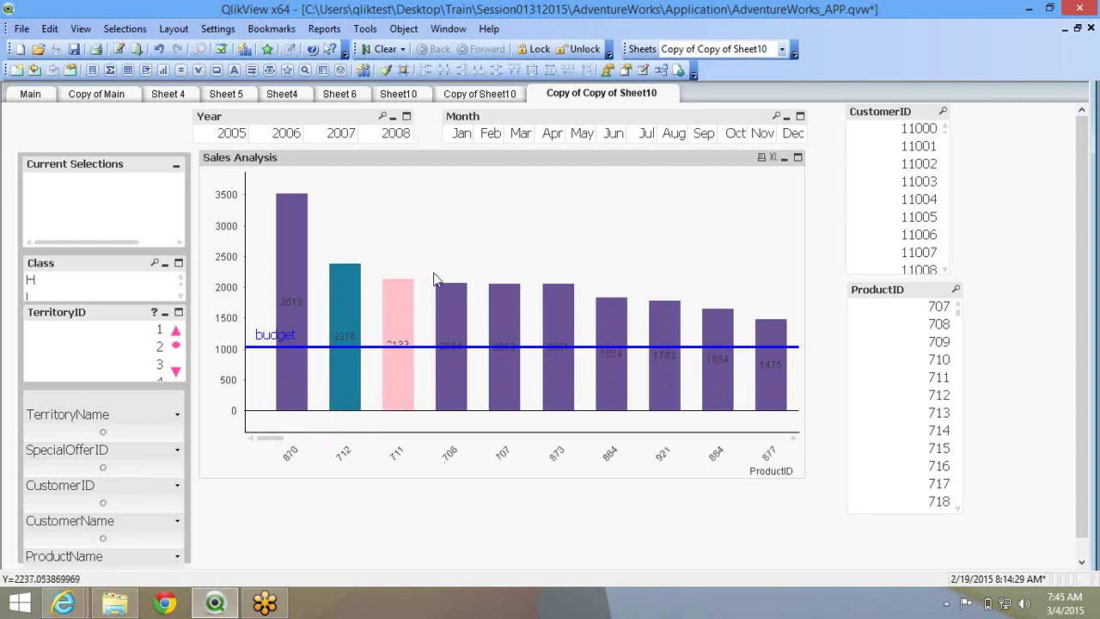
Review the settings and expression of the budget reference line.
right_click(434, 273)
click(451, 284)
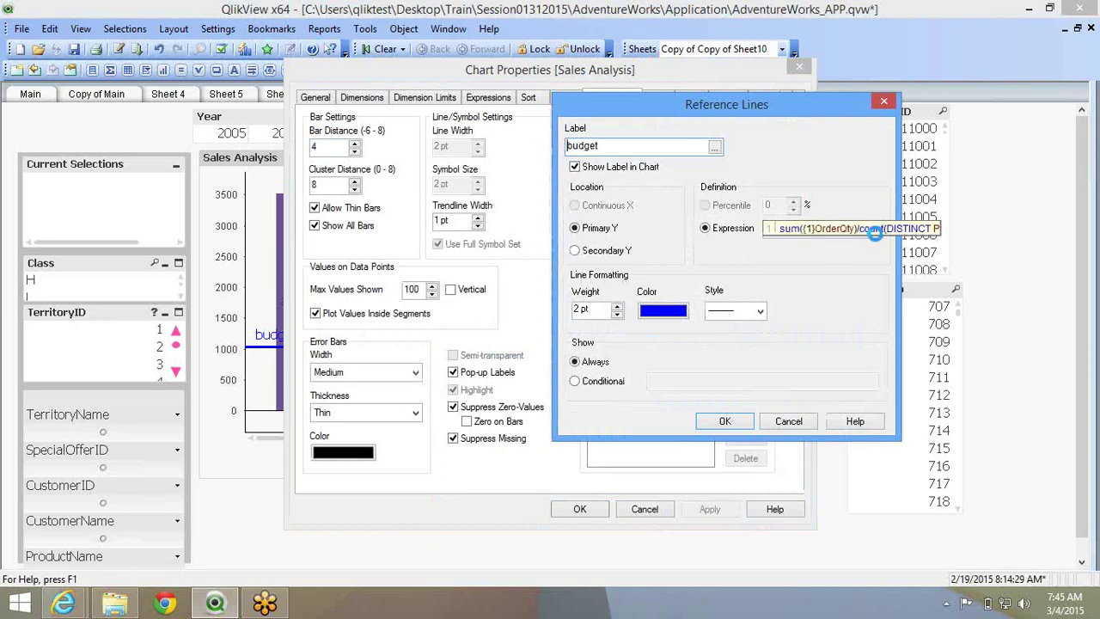
click(715, 421)
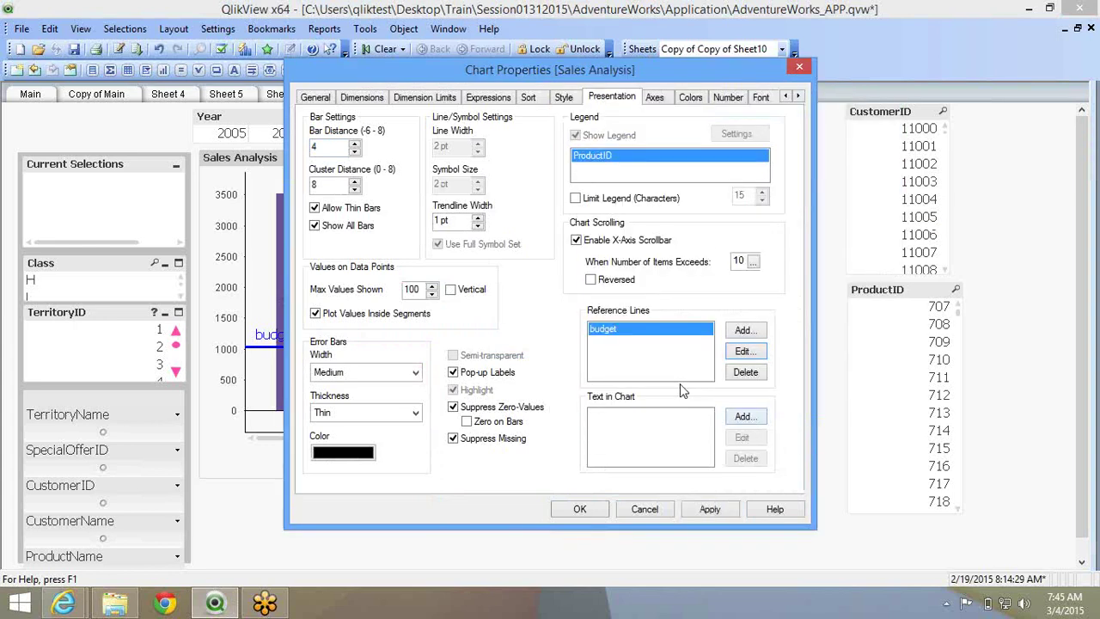
Close the chart properties and check the pop-up value of the ProductID 870 bar.
click(602, 510)
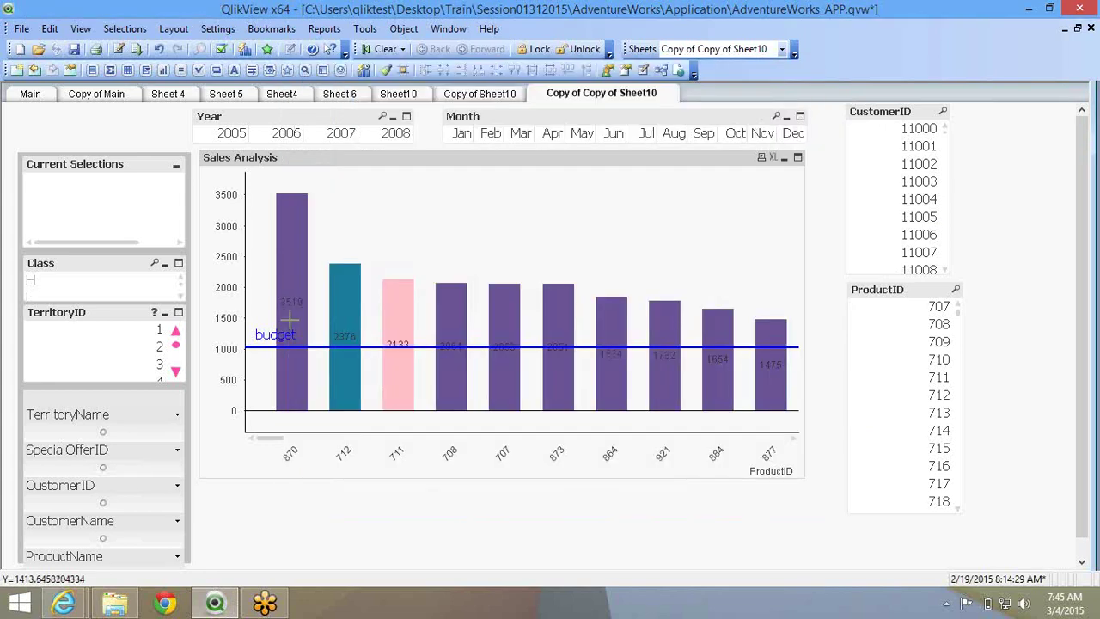
mouse_move(291, 320)
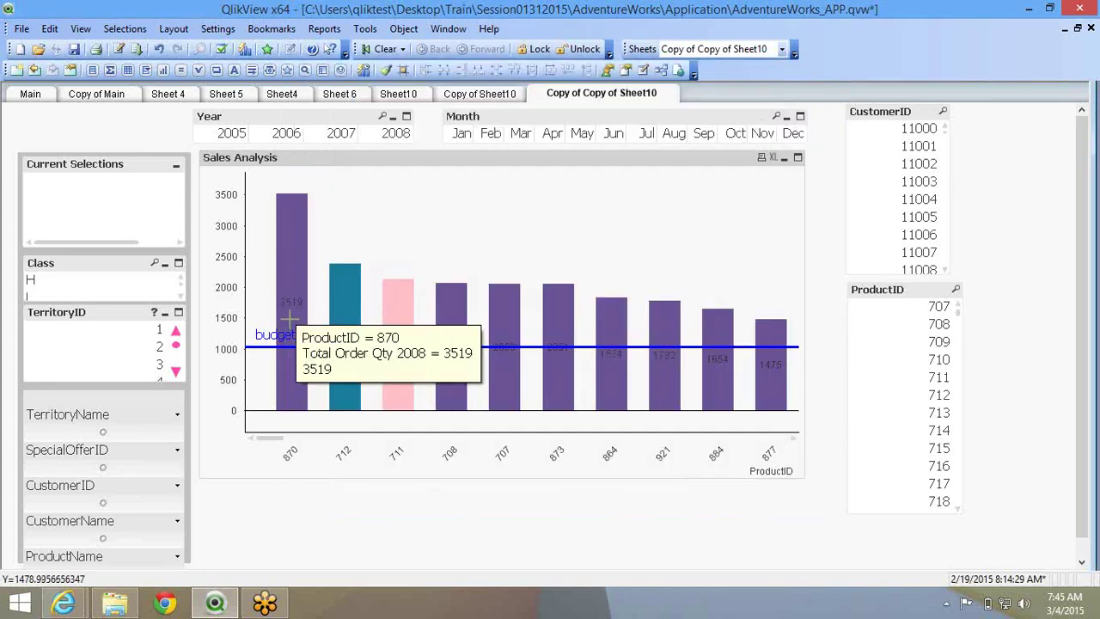
Add the chart text "This Chart is showing data for product IDs" to the Sales Analysis chart.
right_click(323, 187)
click(373, 223)
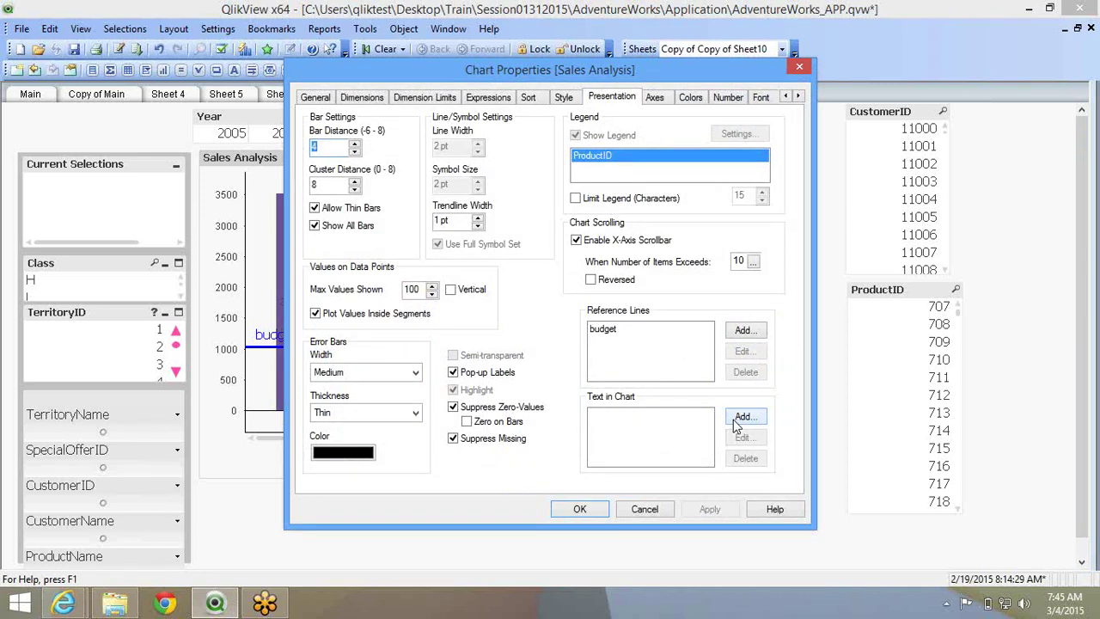
click(744, 417)
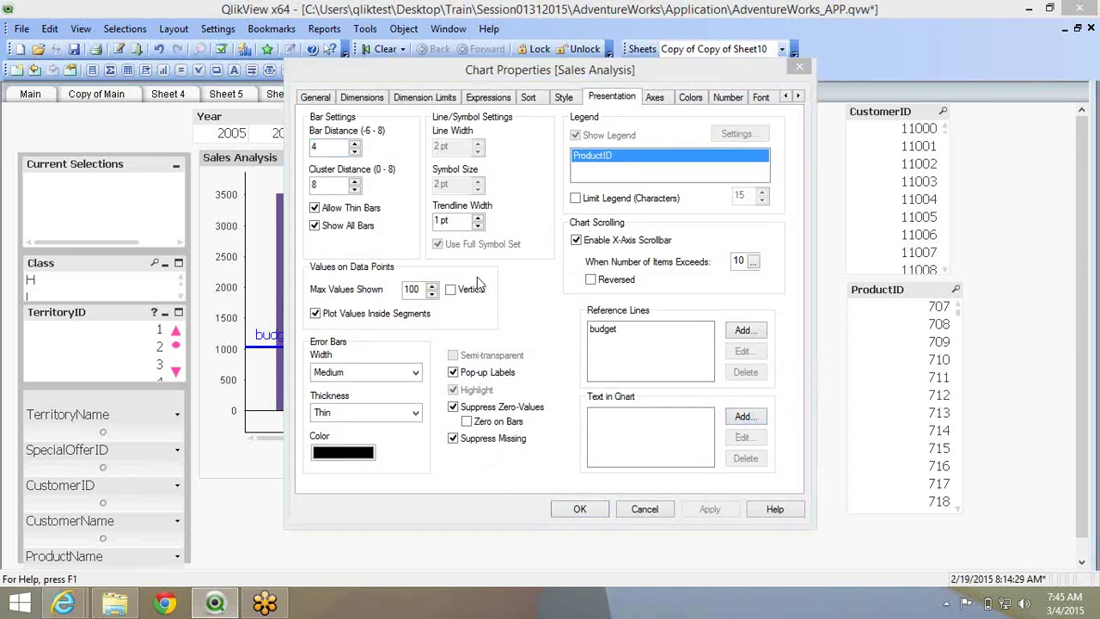
text(This)
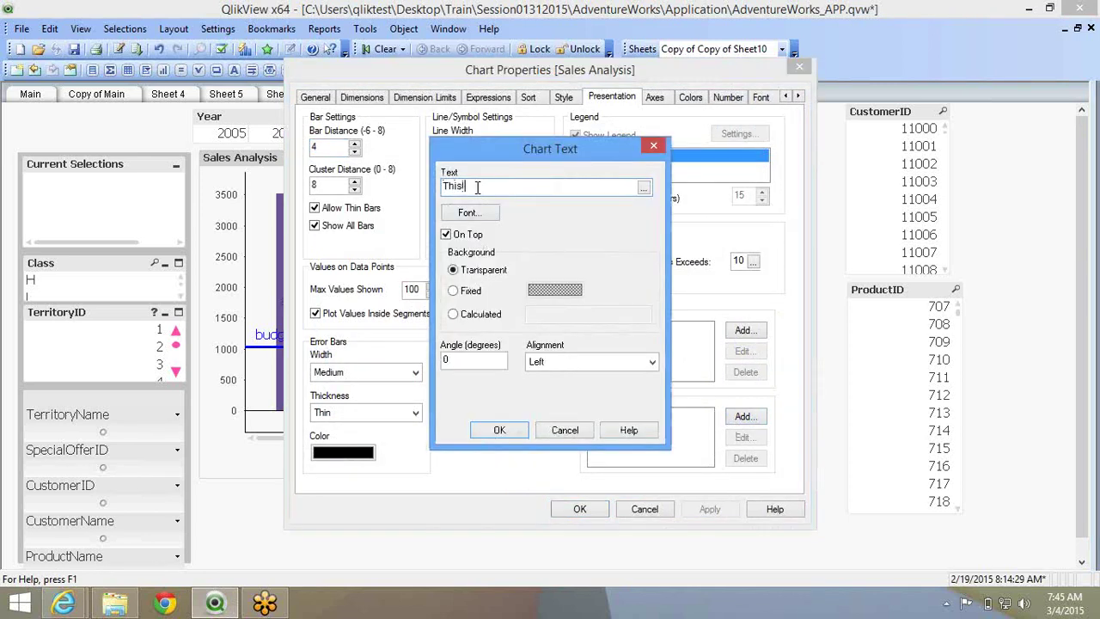
text( Chart is showing dat afor)
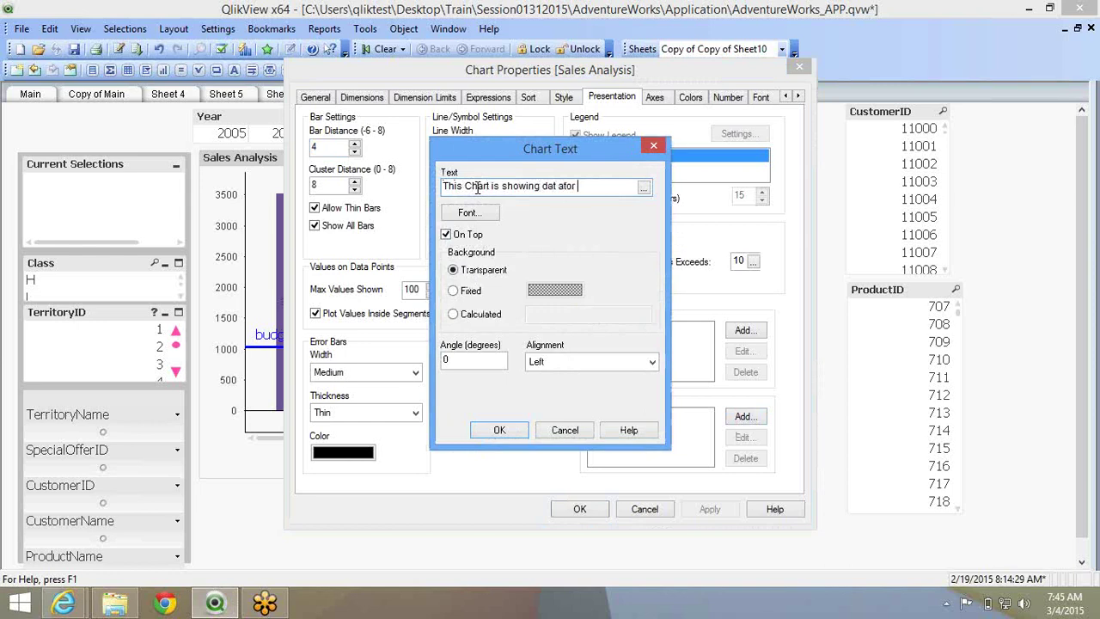
key(BackSpace)
key(BackSpace)
key(BackSpace)
key(BackSpace)
text(a fr)
key(BackSpace)
text(or product IDs)
click(500, 431)
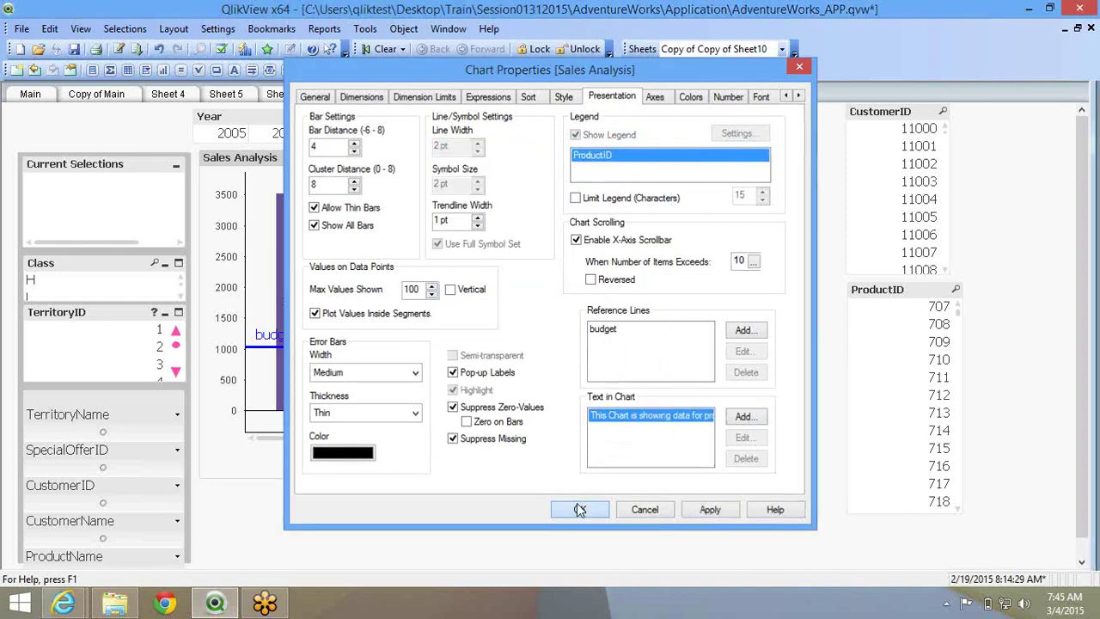
key(Return)
key(ctrl+shift)
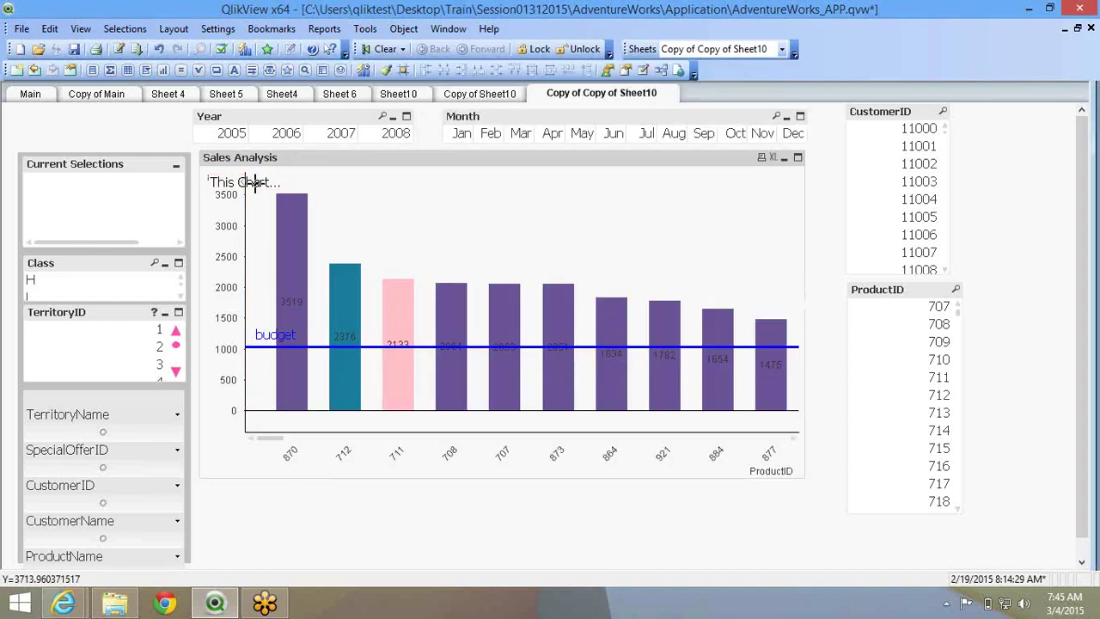
double_click(310, 157)
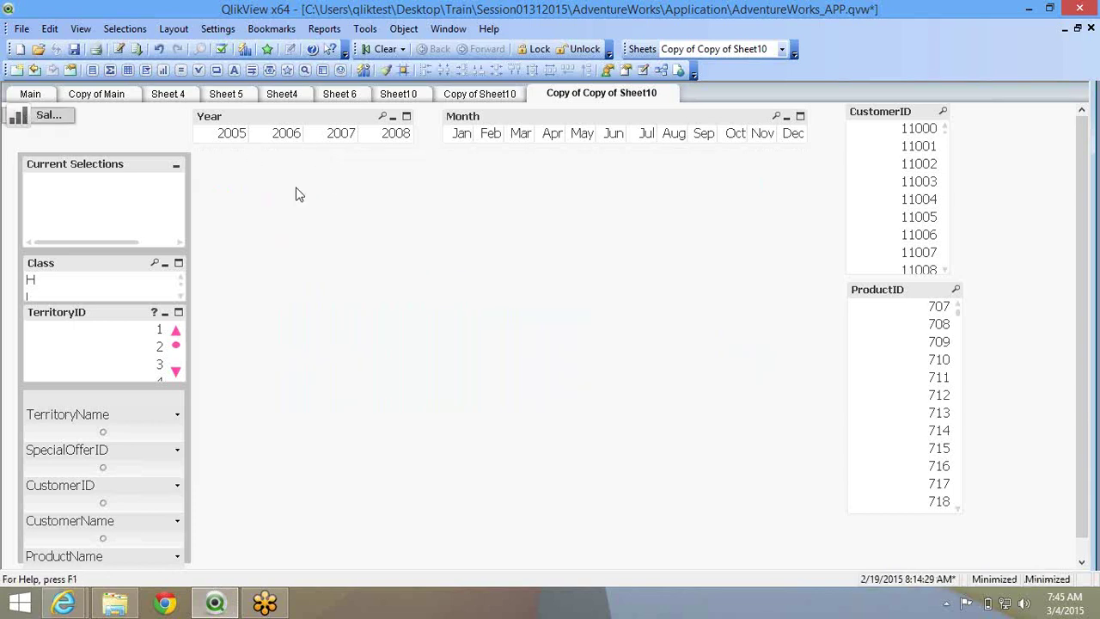
double_click(39, 119)
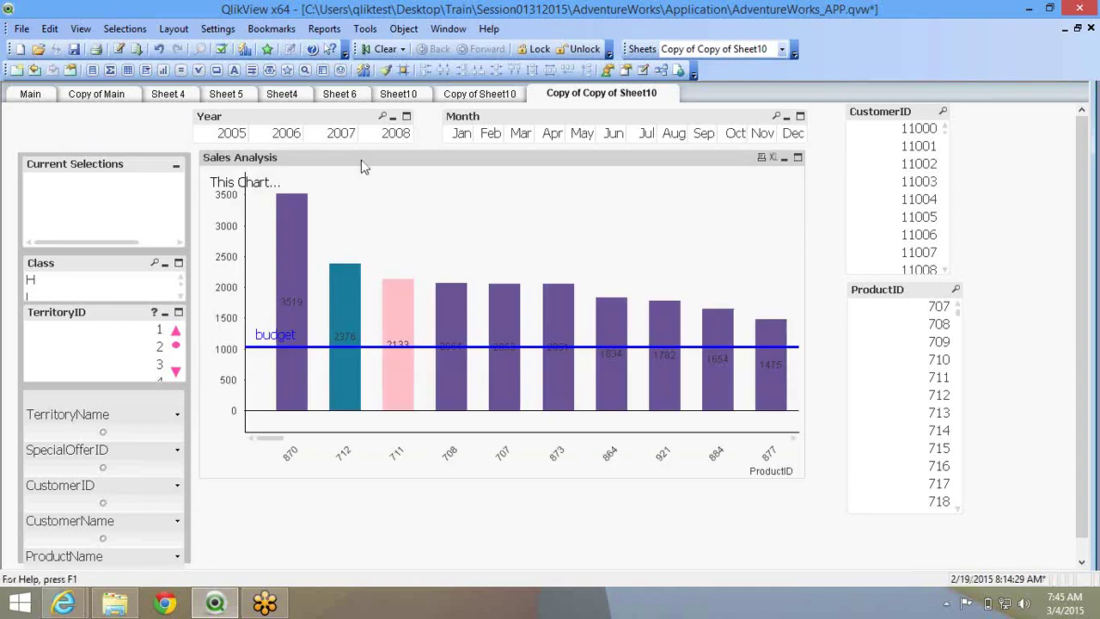
Shrink the plot area by lowering its upper edge to leave free space below the chart text.
key(ctrl+shift)
key(ctrl+shift)
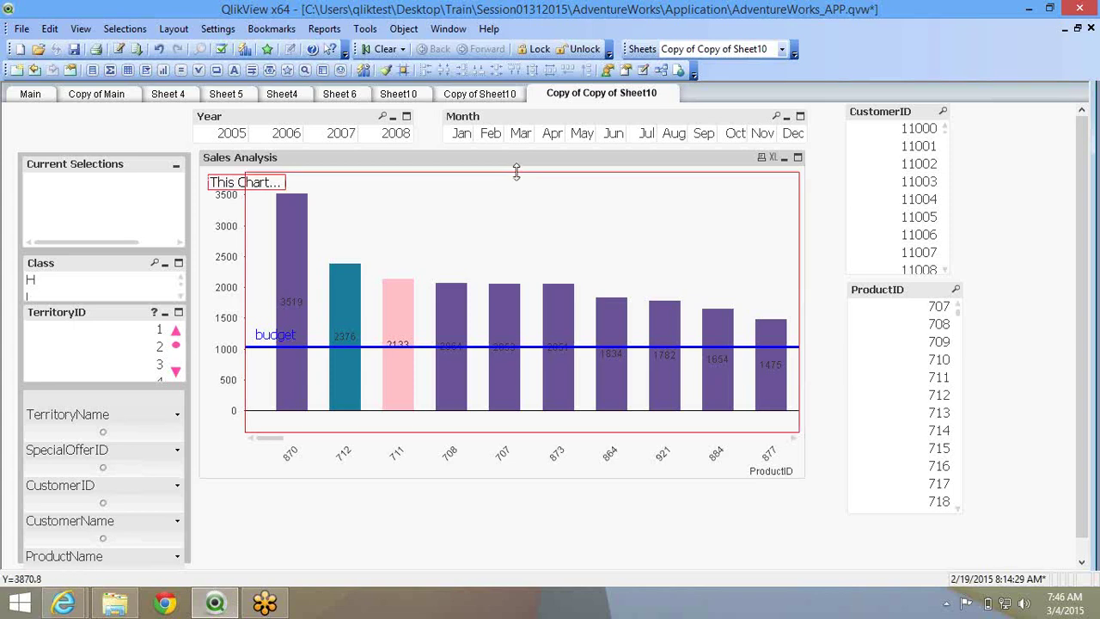
drag(515, 172, 516, 221)
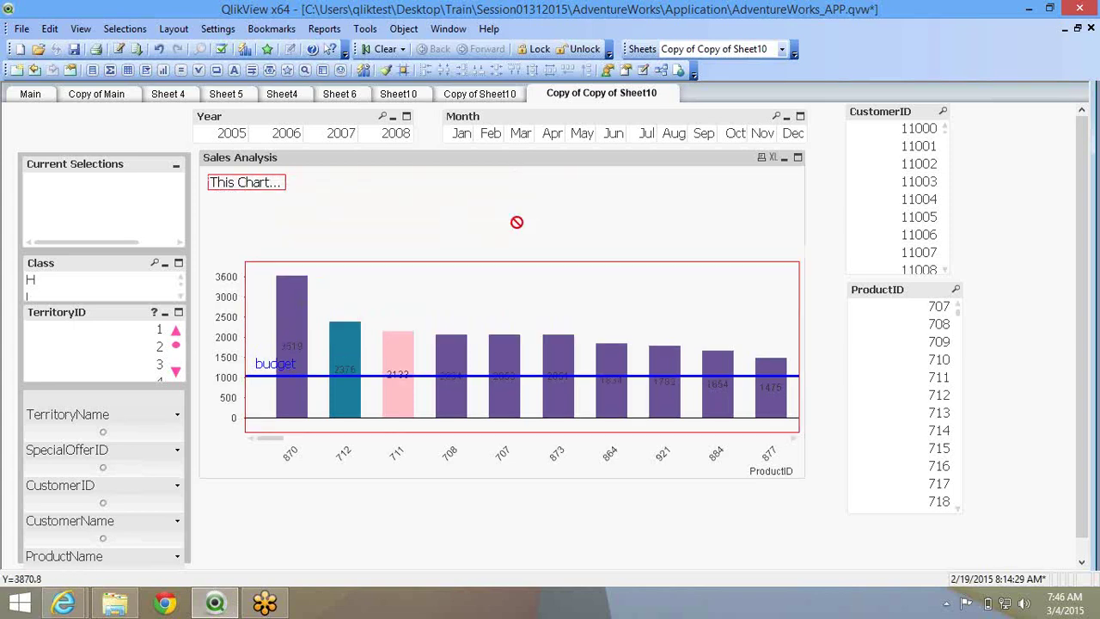
drag(515, 260, 508, 221)
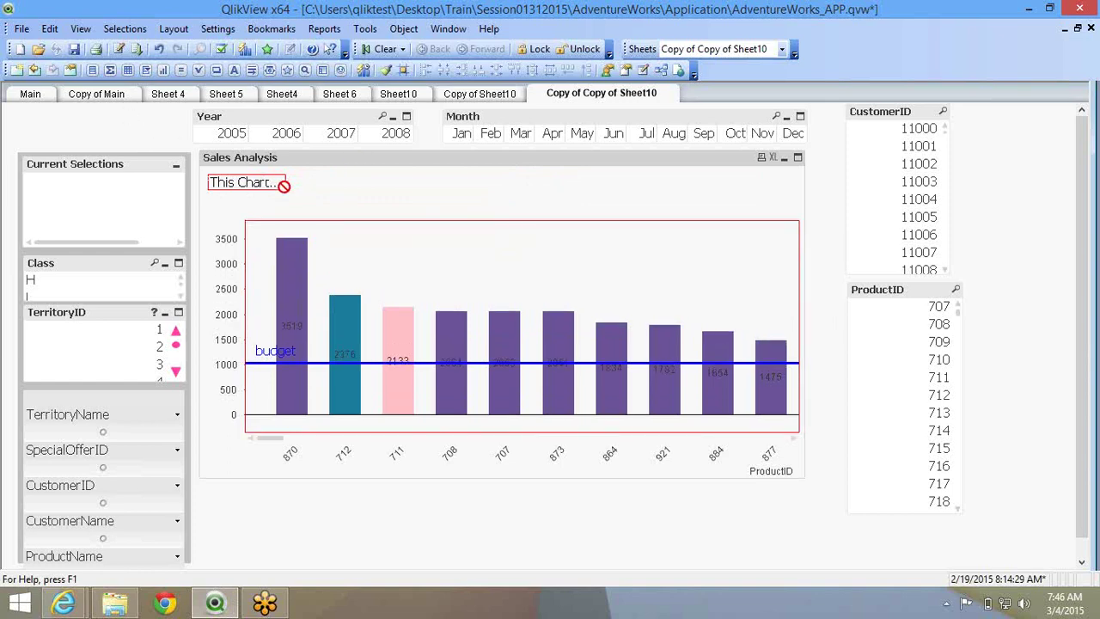
Widen the chart text box to fit its whole sentence and raise the plot area's upper edge to just below it.
drag(284, 181, 574, 180)
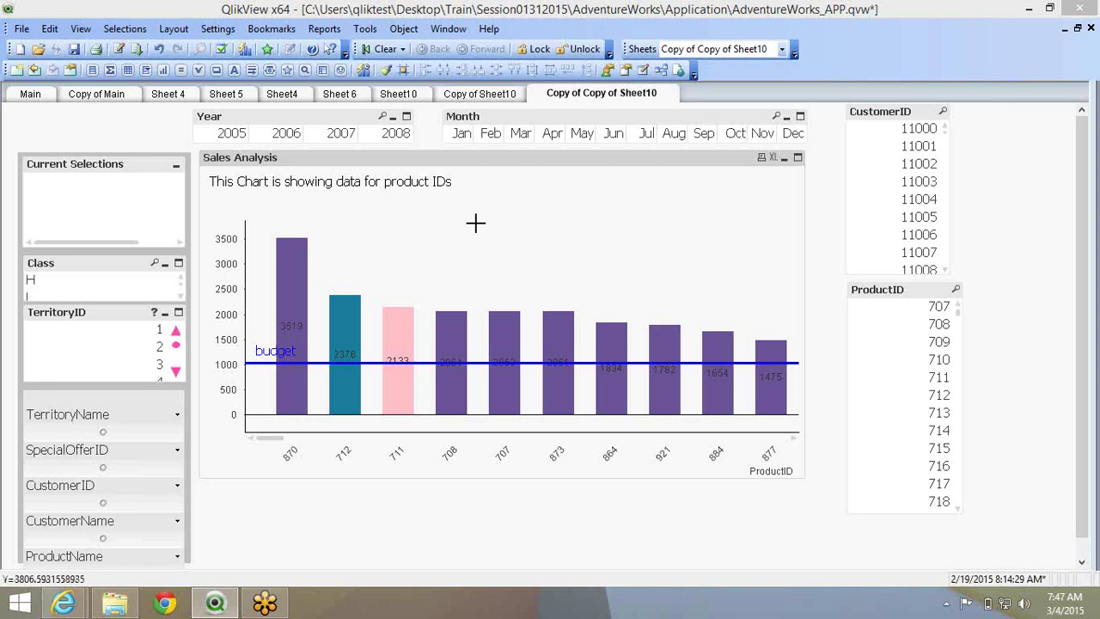
ctrl+shift+click(472, 194)
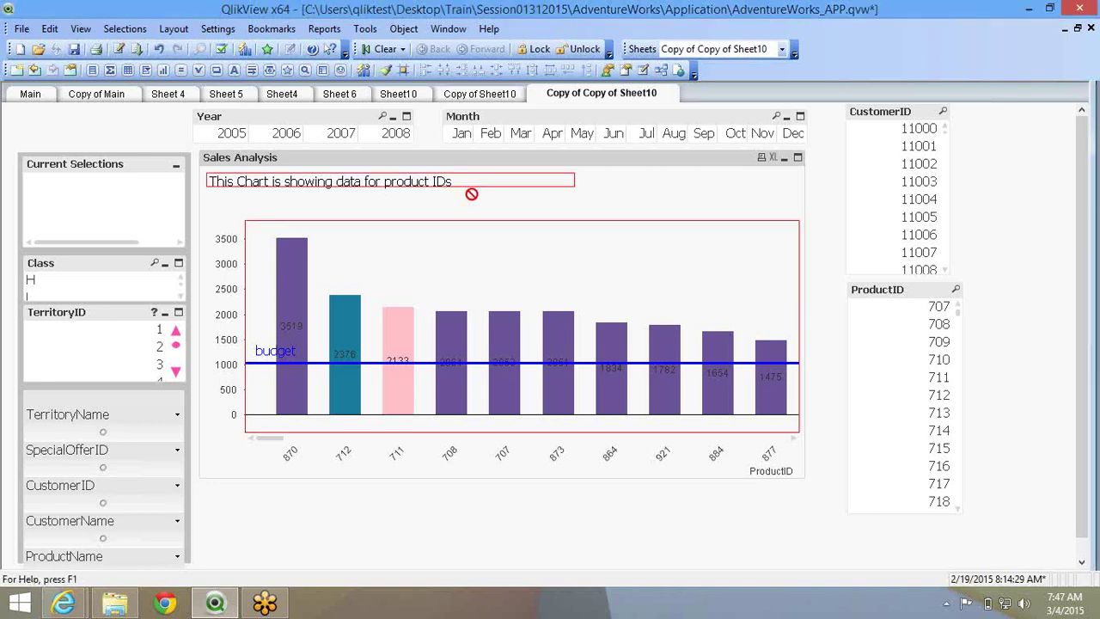
drag(469, 220, 470, 198)
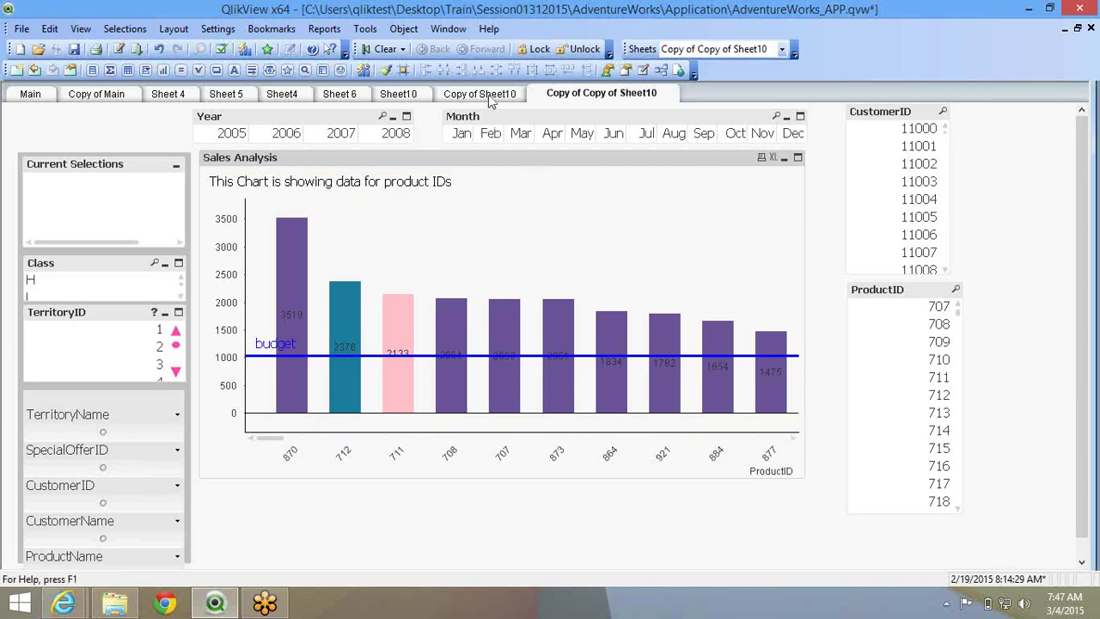
click(514, 98)
click(601, 93)
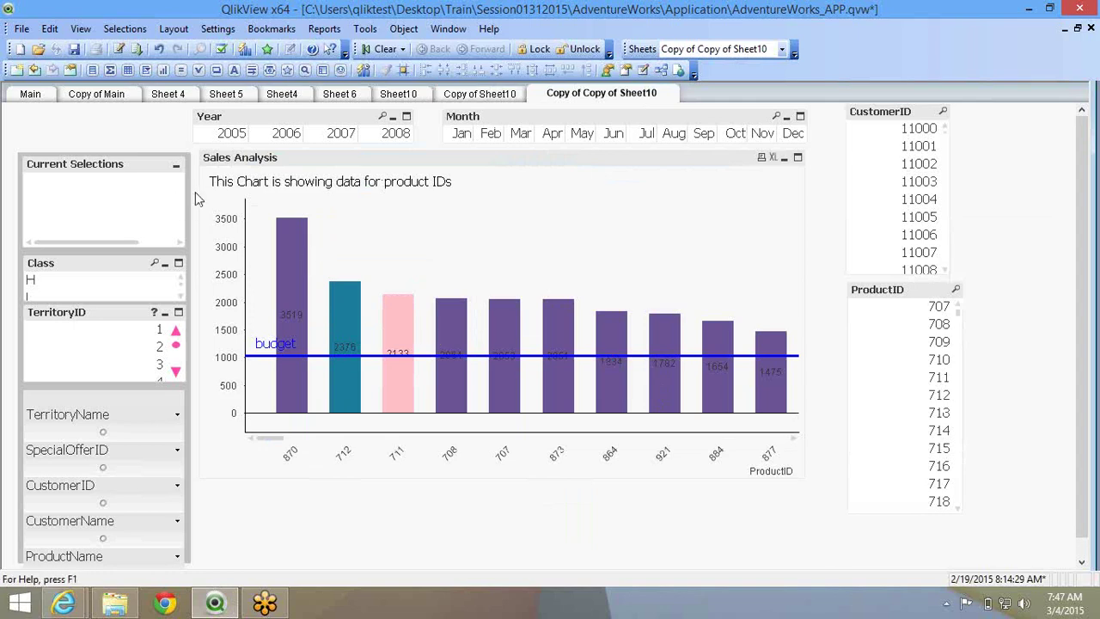
Duplicate the Total Order Qty 2008 expression of the Sales Analysis chart by copying and pasting it.
right_click(432, 219)
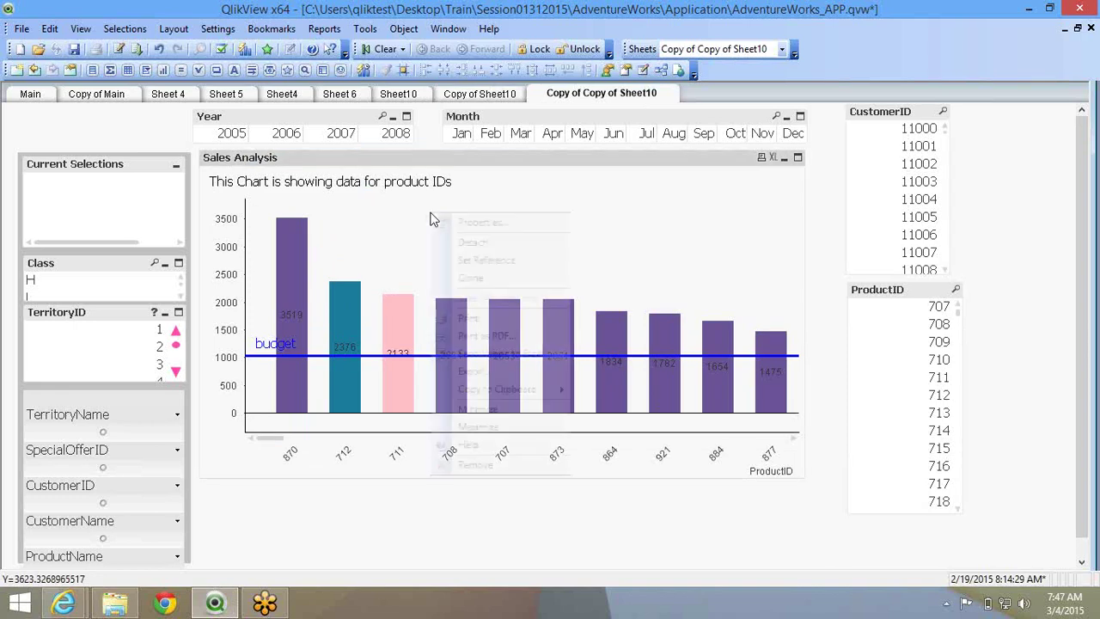
click(438, 223)
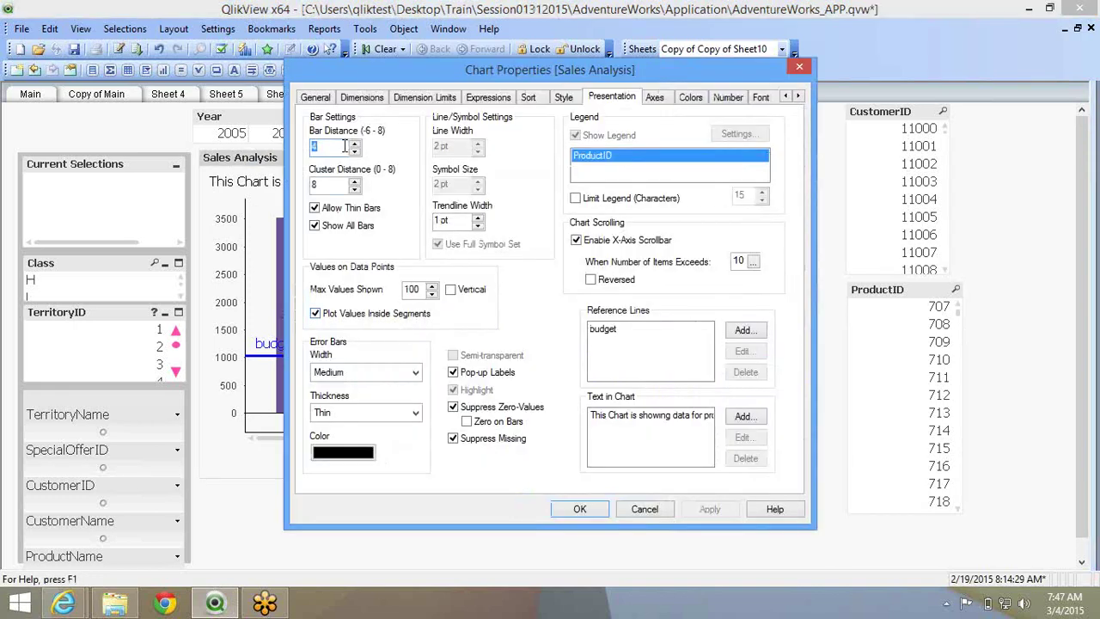
click(359, 96)
click(315, 96)
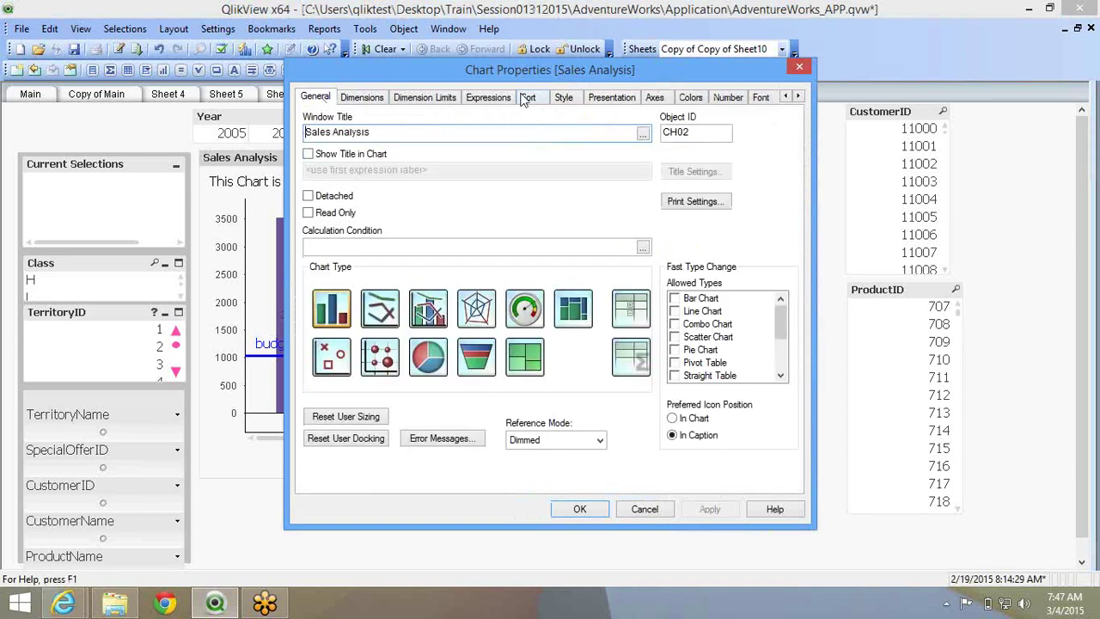
click(507, 98)
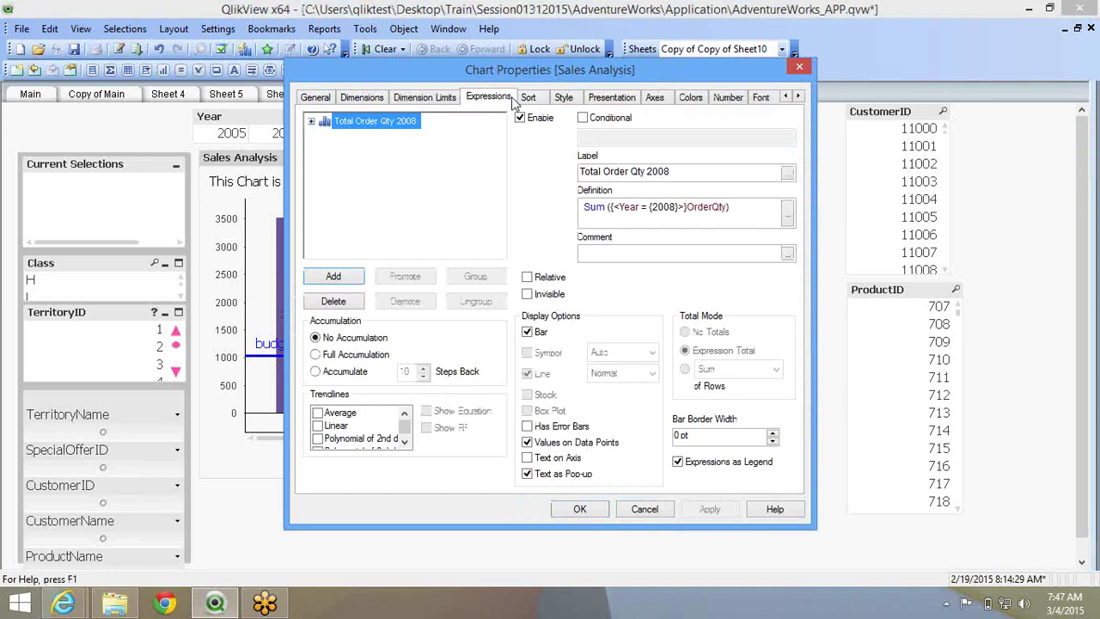
right_click(384, 127)
click(399, 183)
right_click(360, 165)
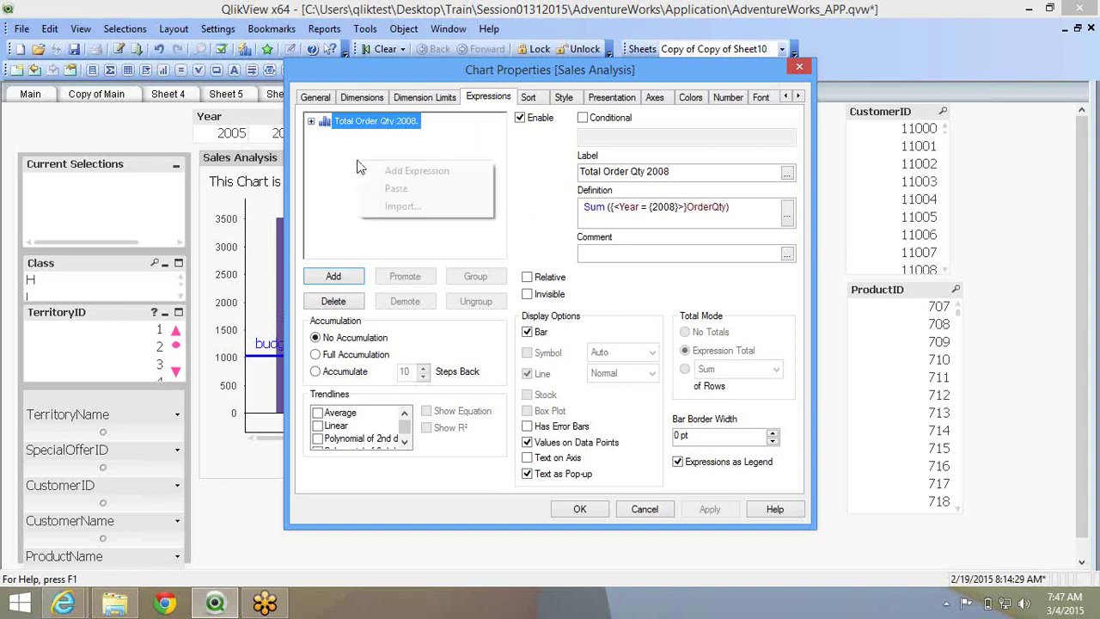
click(391, 189)
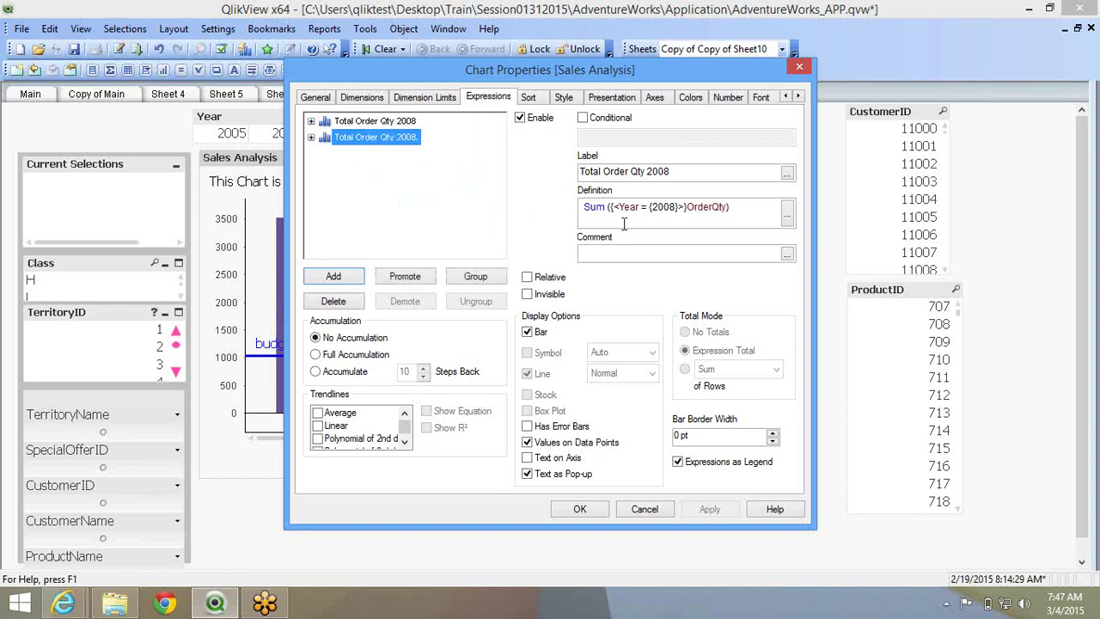
Replace OrderQty with UnitPrice in the duplicated expression's definition and apply it to the chart.
double_click(710, 207)
text(unit)
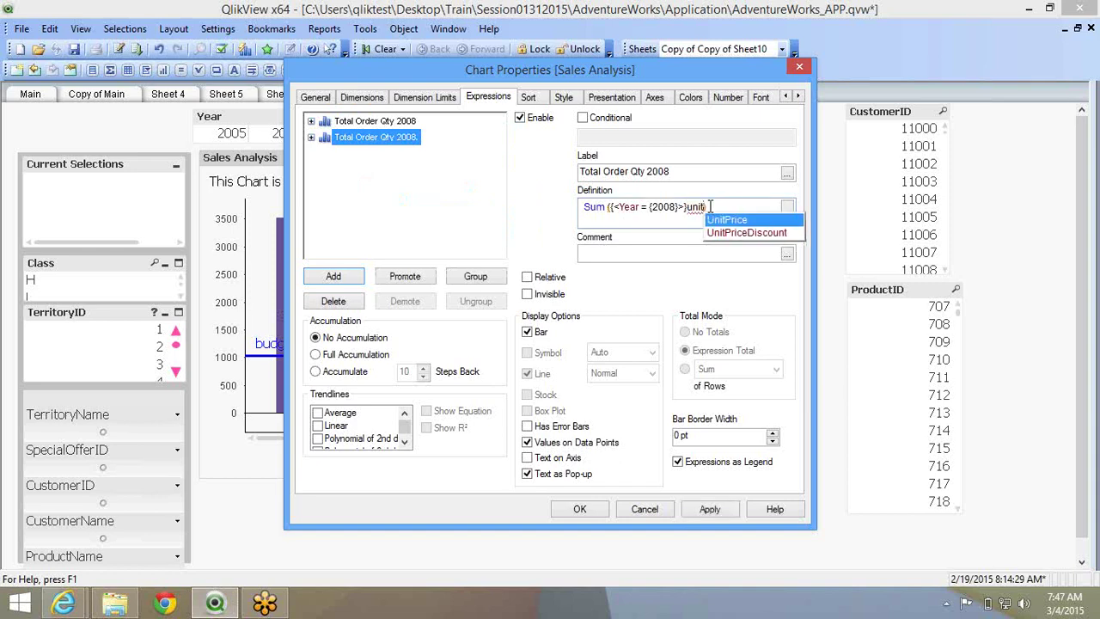
click(711, 206)
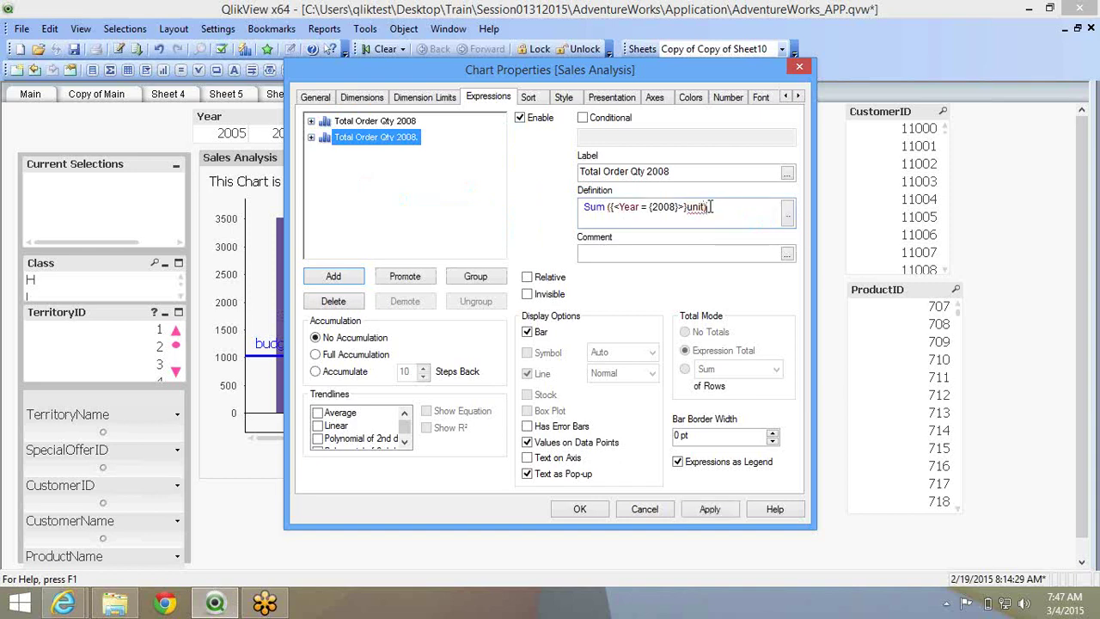
key(BackSpace)
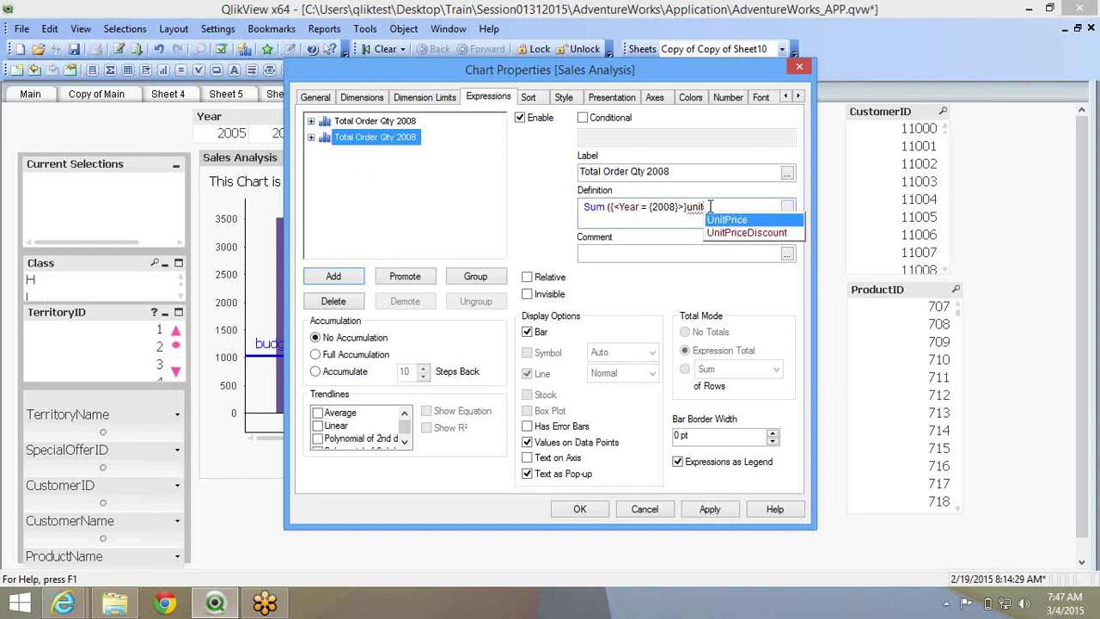
key(Return)
click(577, 511)
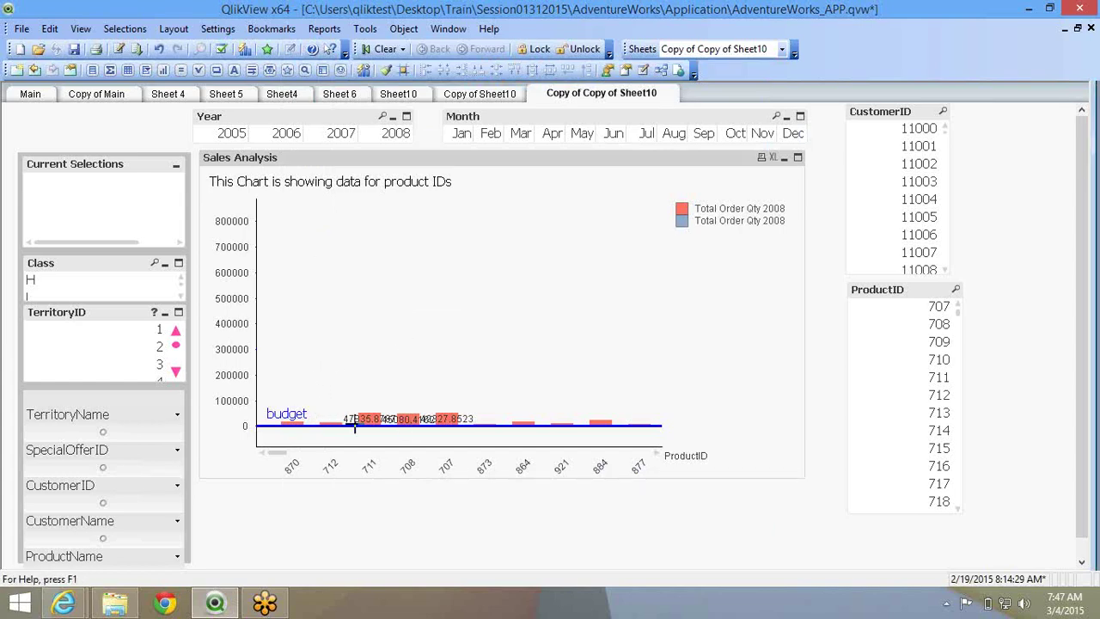
Label the UnitPrice expression of the Sales Analysis chart "Unit Price" and apply the change.
right_click(381, 313)
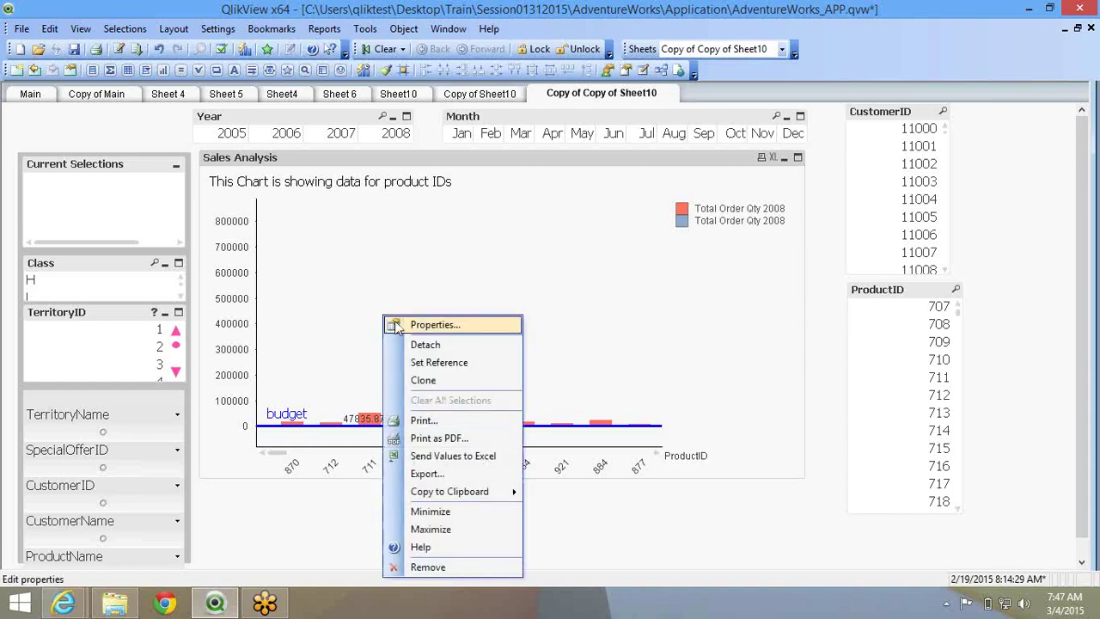
click(395, 323)
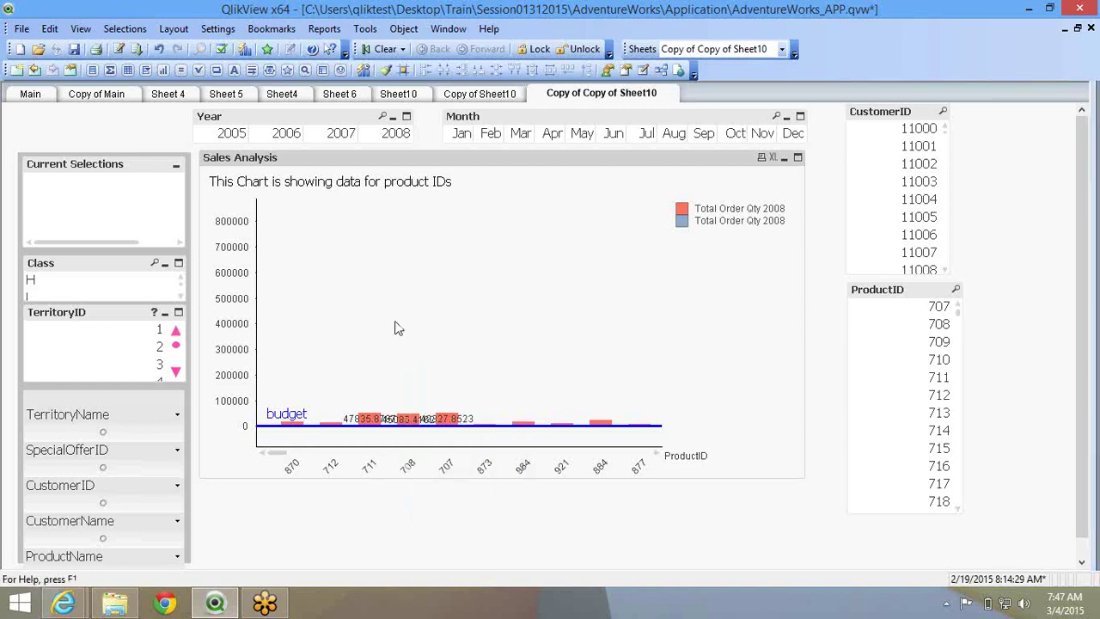
click(407, 139)
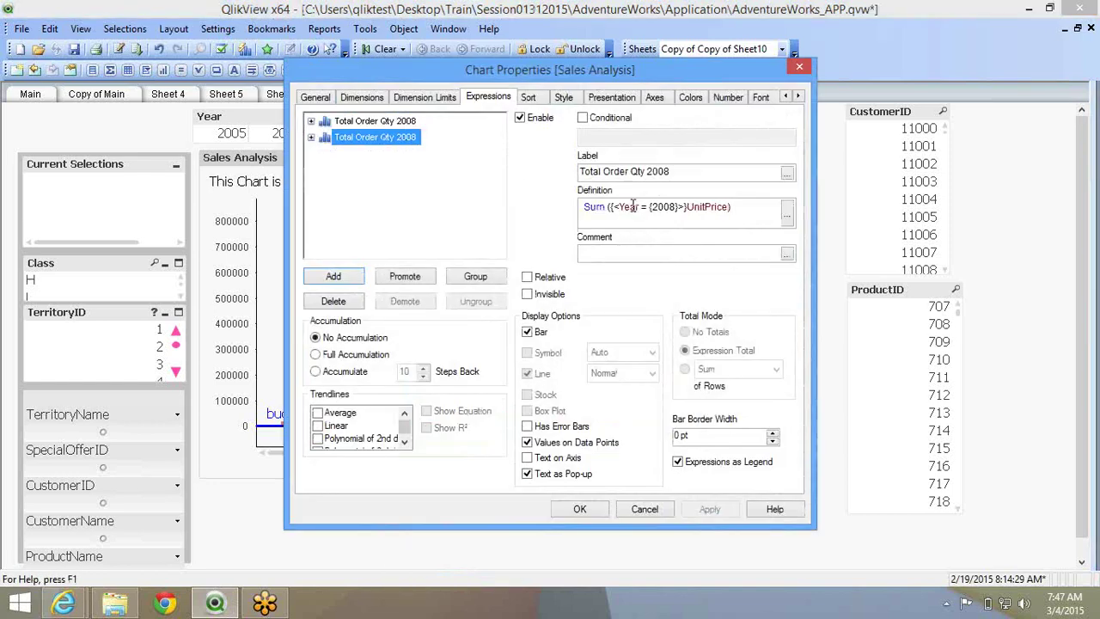
drag(687, 174, 422, 140)
text(Uni)
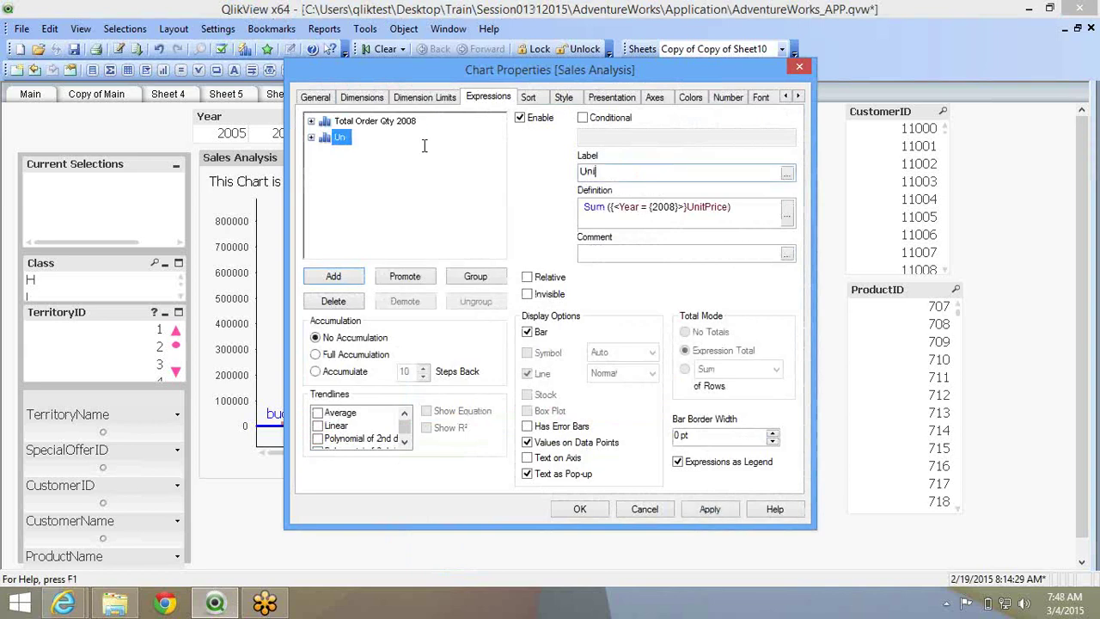
text(t Price)
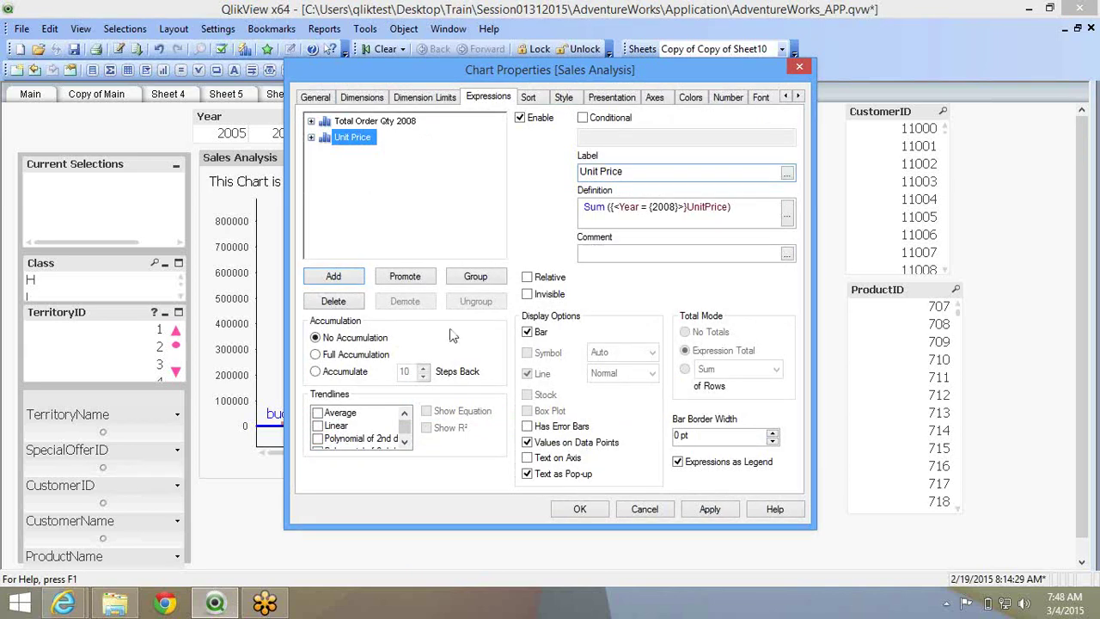
click(582, 509)
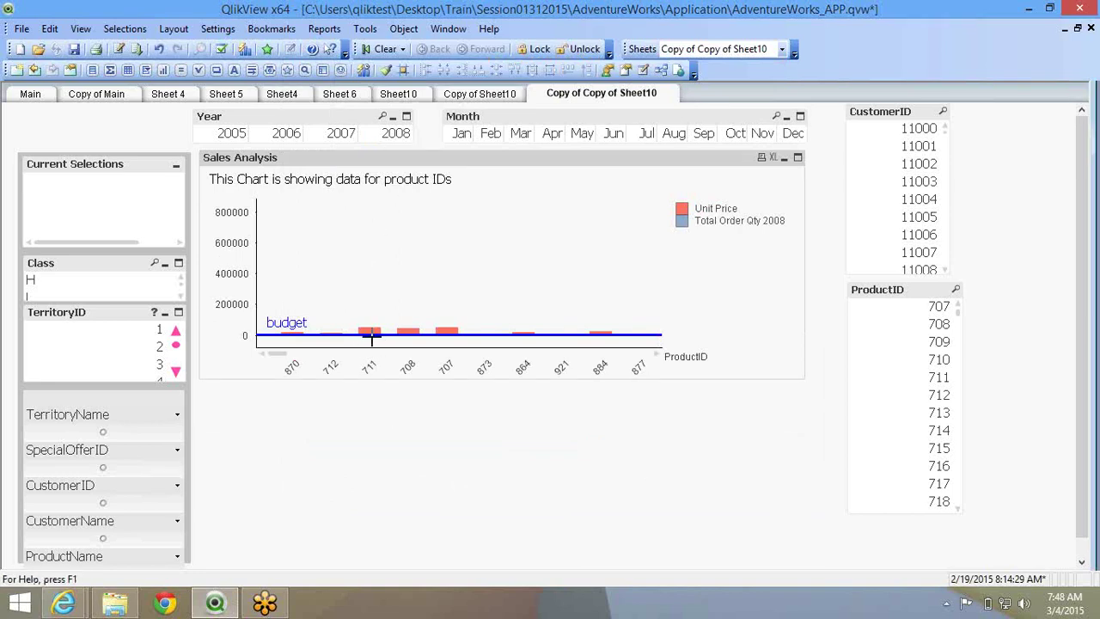
Group the Unit Price expression with Total Order Qty 2008 into a cyclic group, apply it, and cycle the Sales Analysis chart to Unit Price.
right_click(366, 268)
click(382, 273)
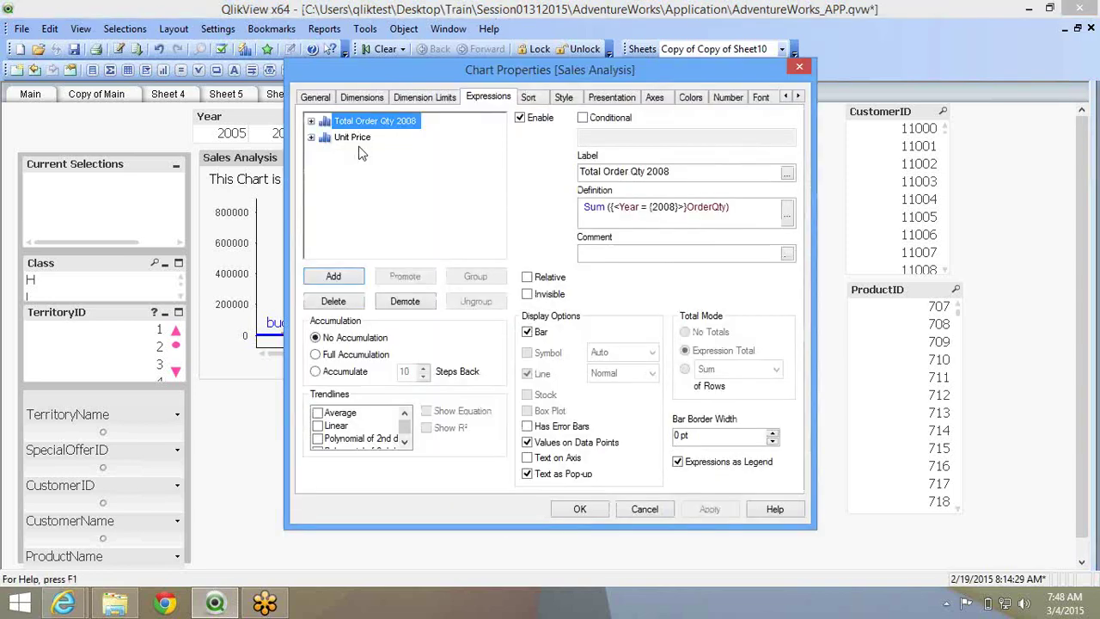
click(348, 140)
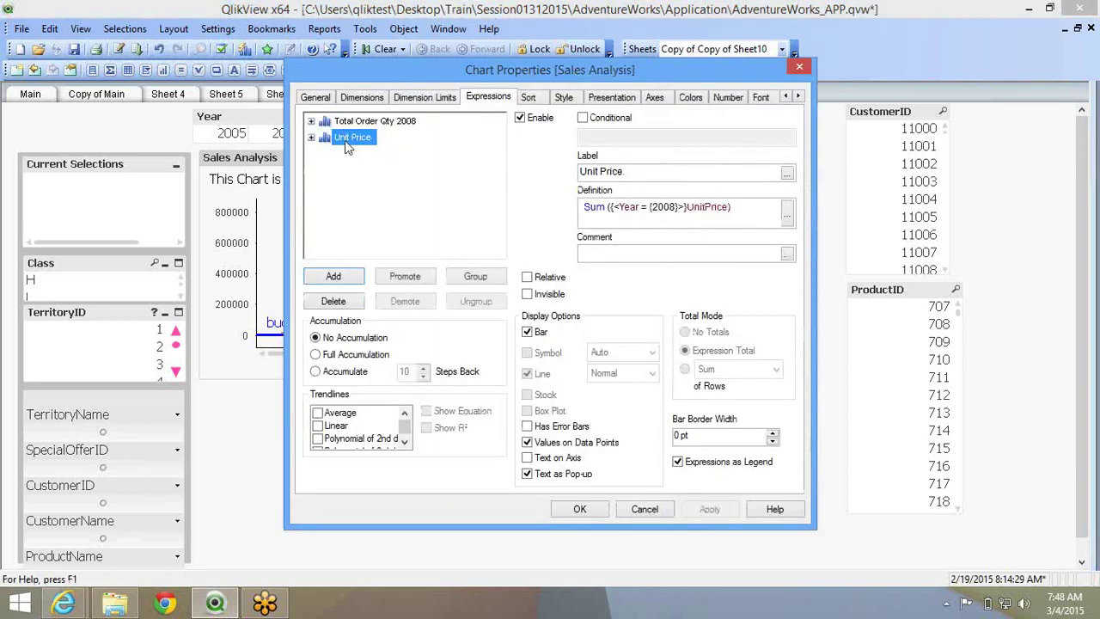
click(477, 277)
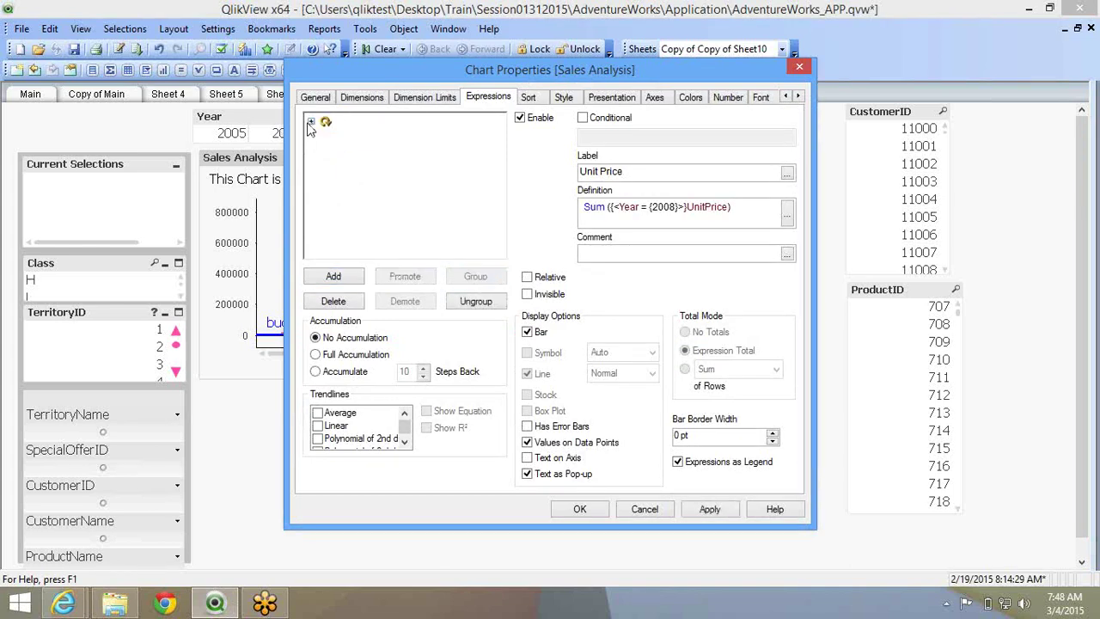
click(311, 123)
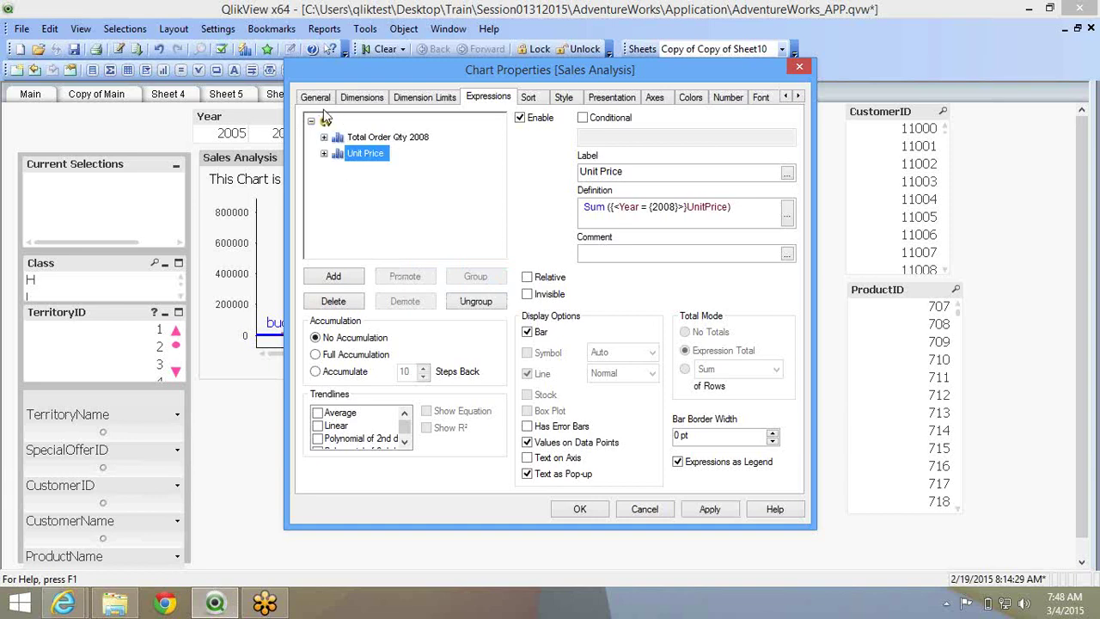
click(570, 509)
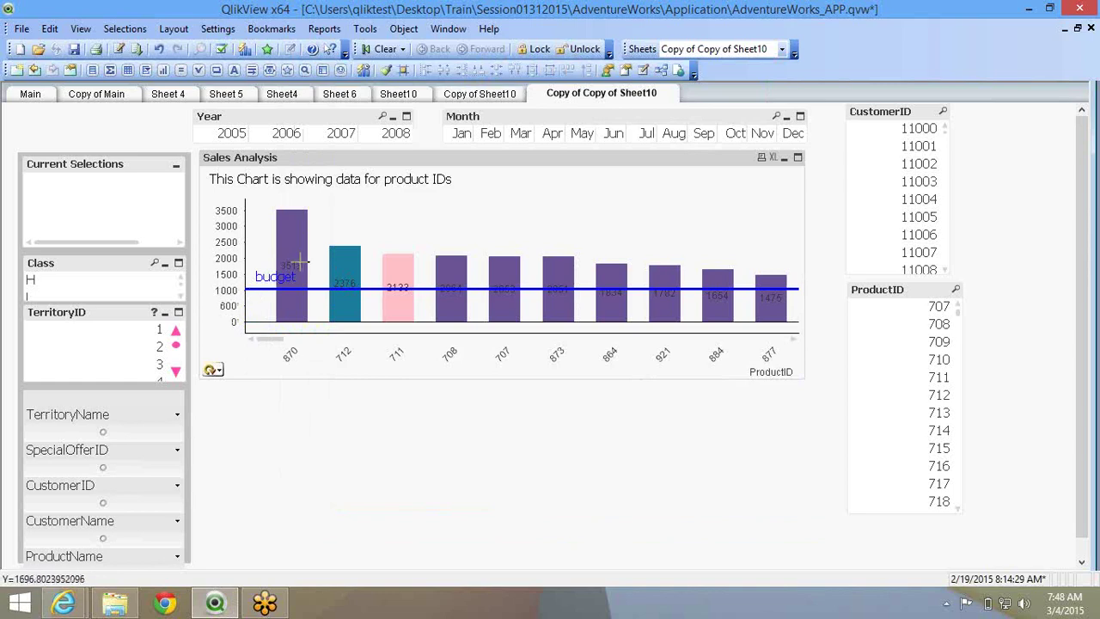
click(211, 370)
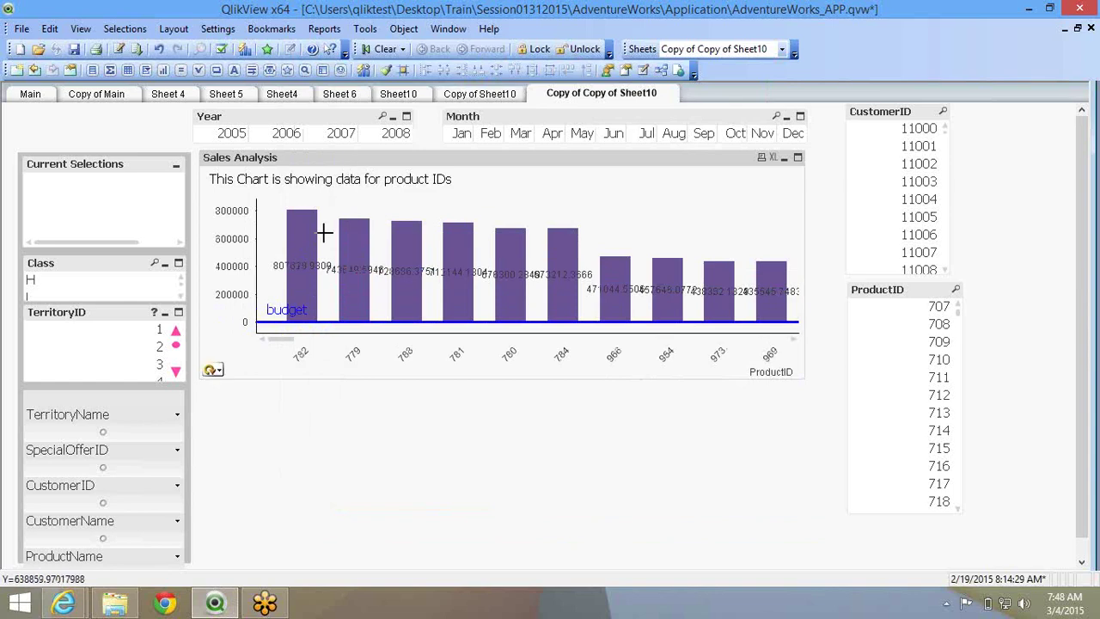
Turn off values on data points for both the Total Order Qty 2008 and Unit Price expressions and apply the changes.
right_click(413, 230)
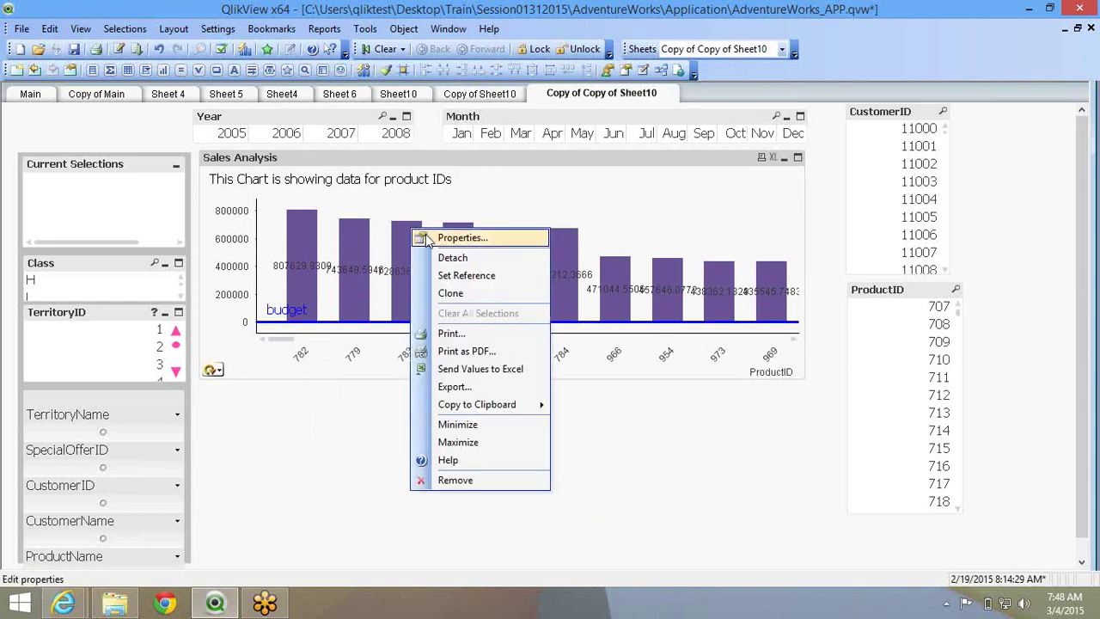
click(455, 238)
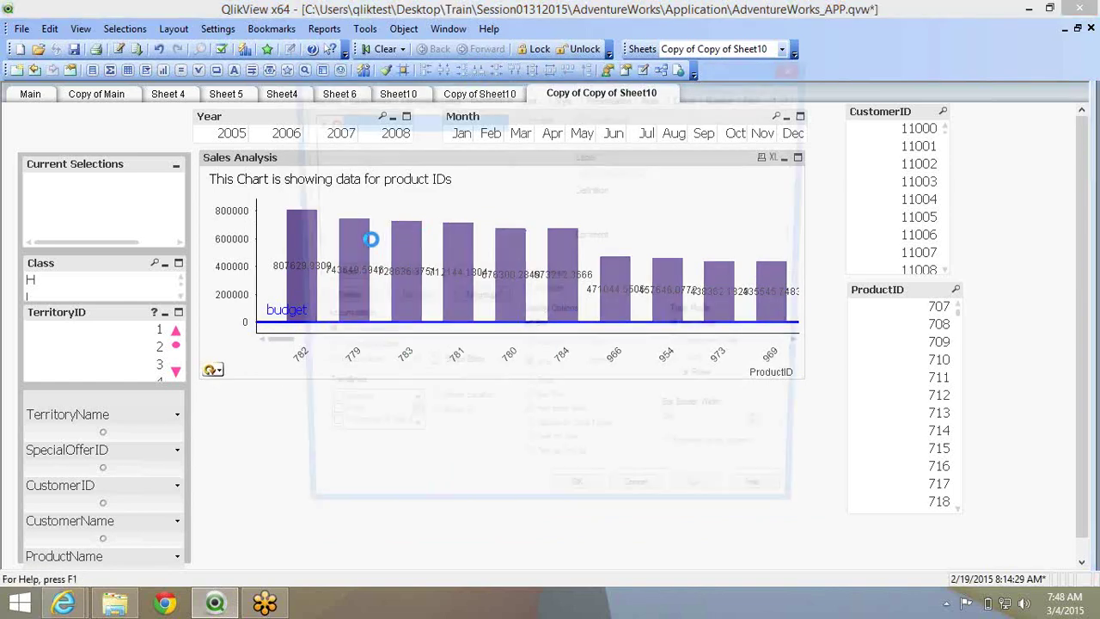
click(358, 155)
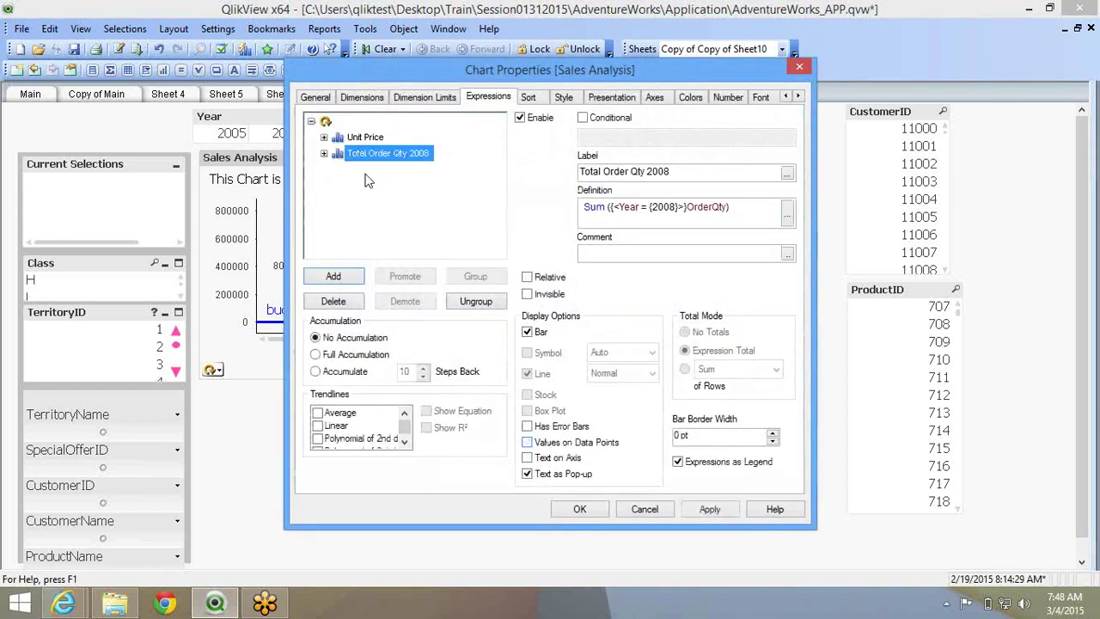
click(357, 139)
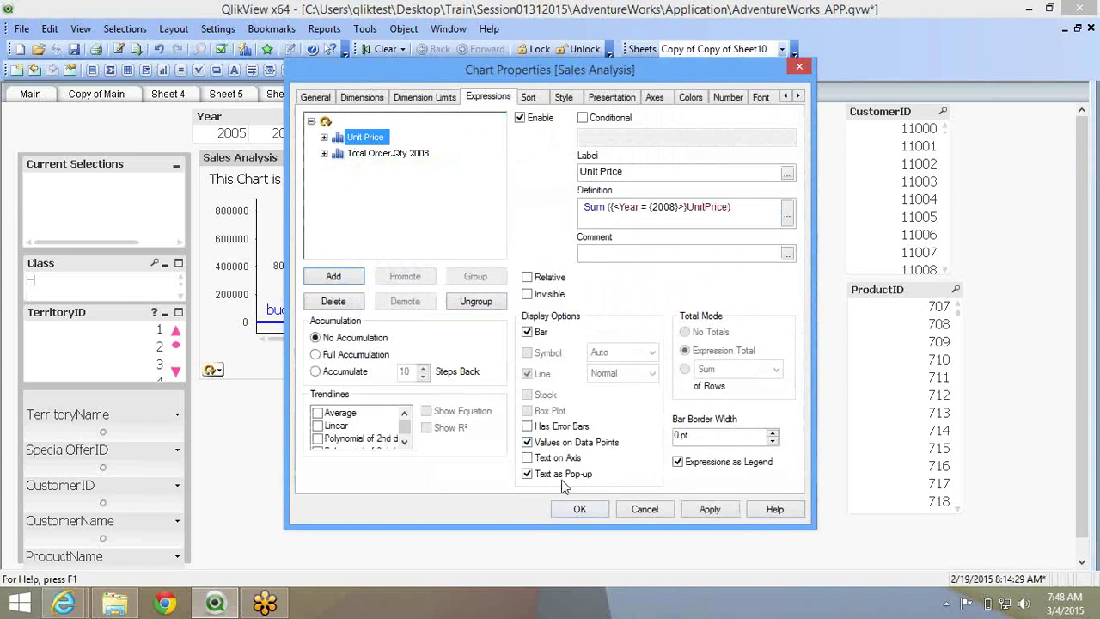
click(564, 447)
click(578, 510)
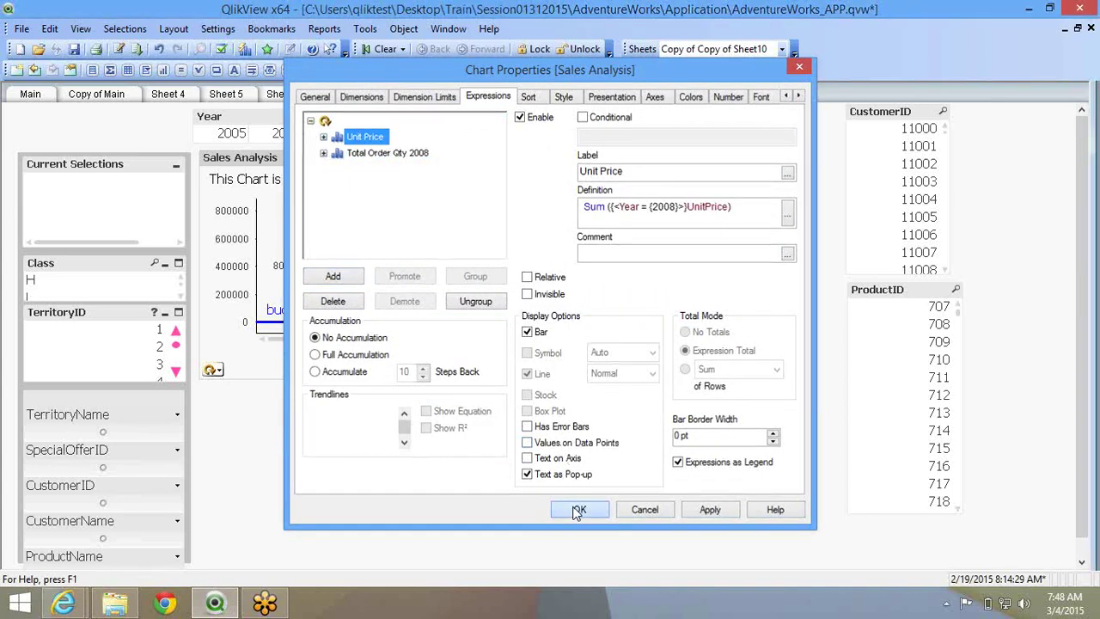
Switch the chart to Total Order Qty 2008 and back to Unit Price by choosing from the expression group's list.
click(219, 372)
click(244, 387)
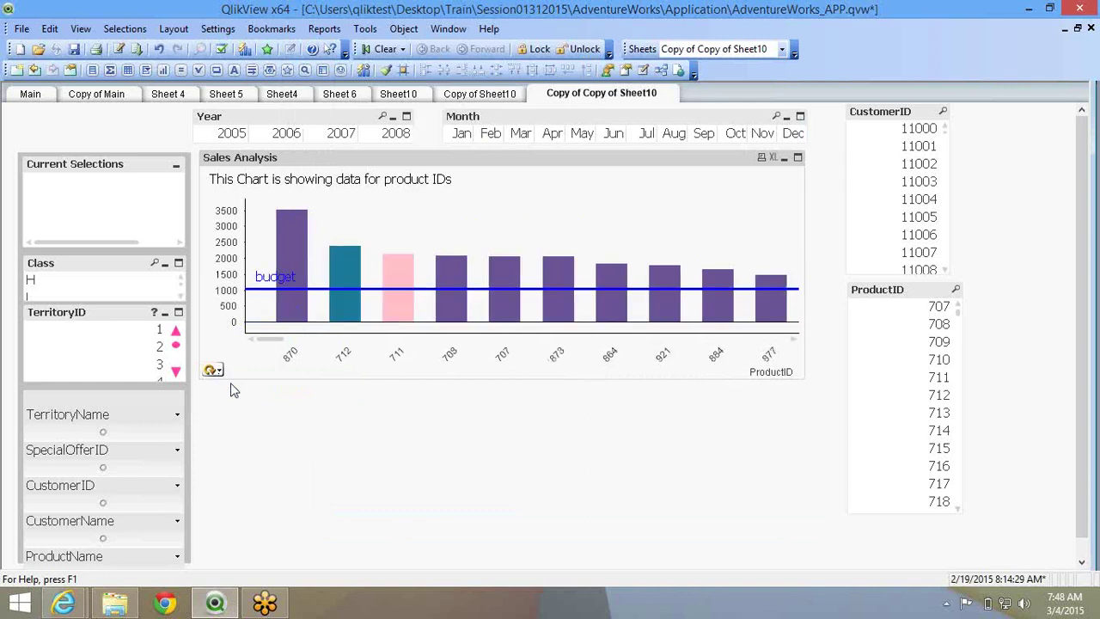
click(219, 376)
click(238, 386)
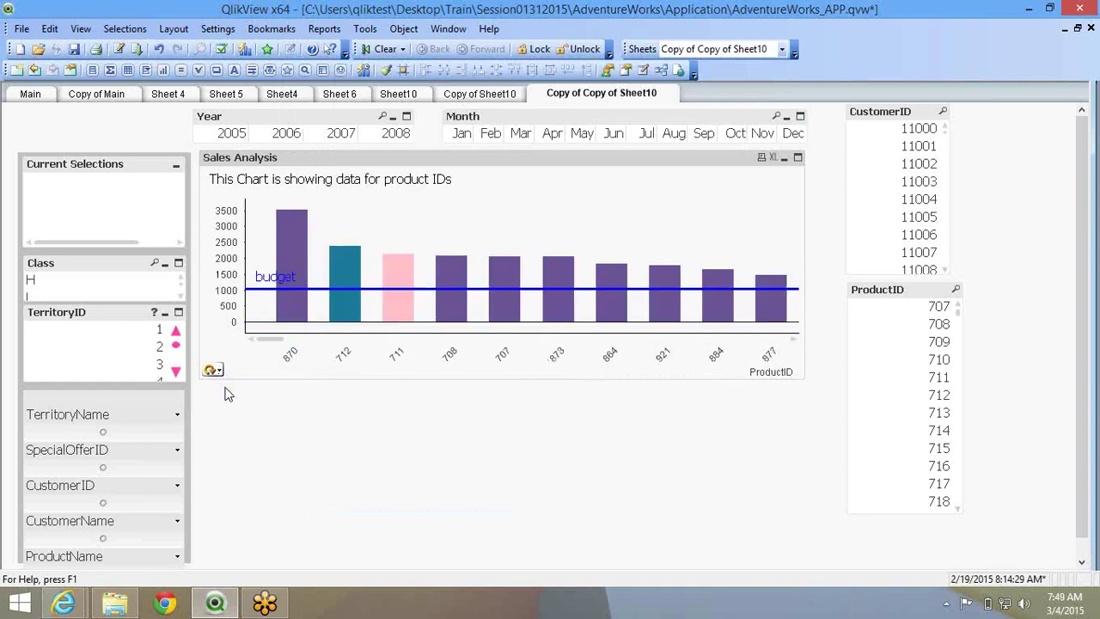
Duplicate the grouped Total Order Qty 2008 expression in the Sales Analysis chart properties by copying and pasting it.
right_click(414, 202)
click(423, 218)
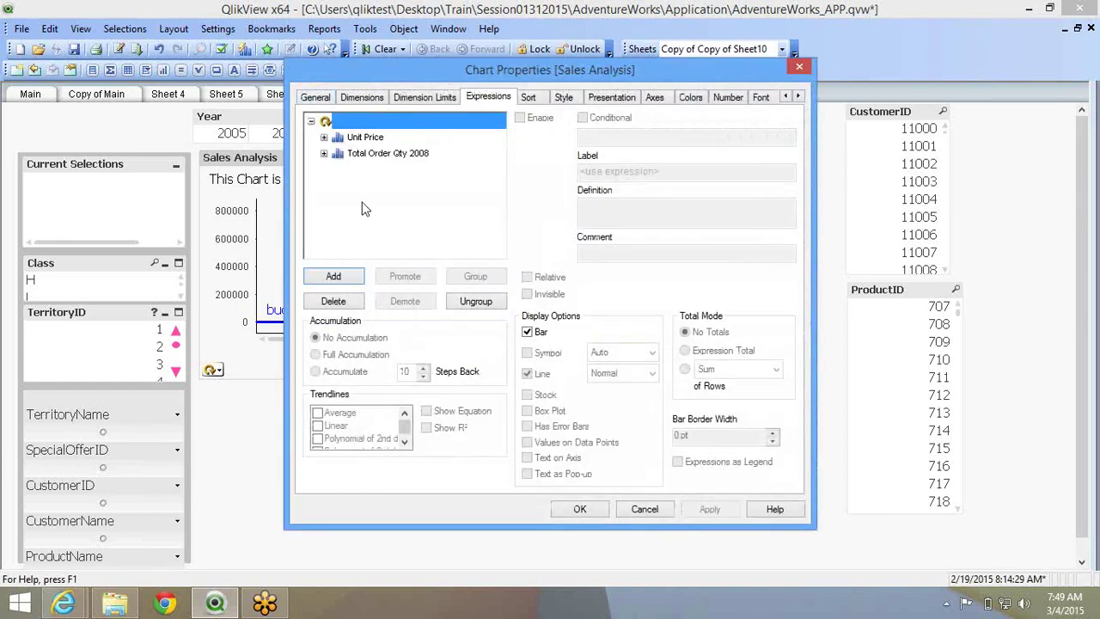
click(382, 139)
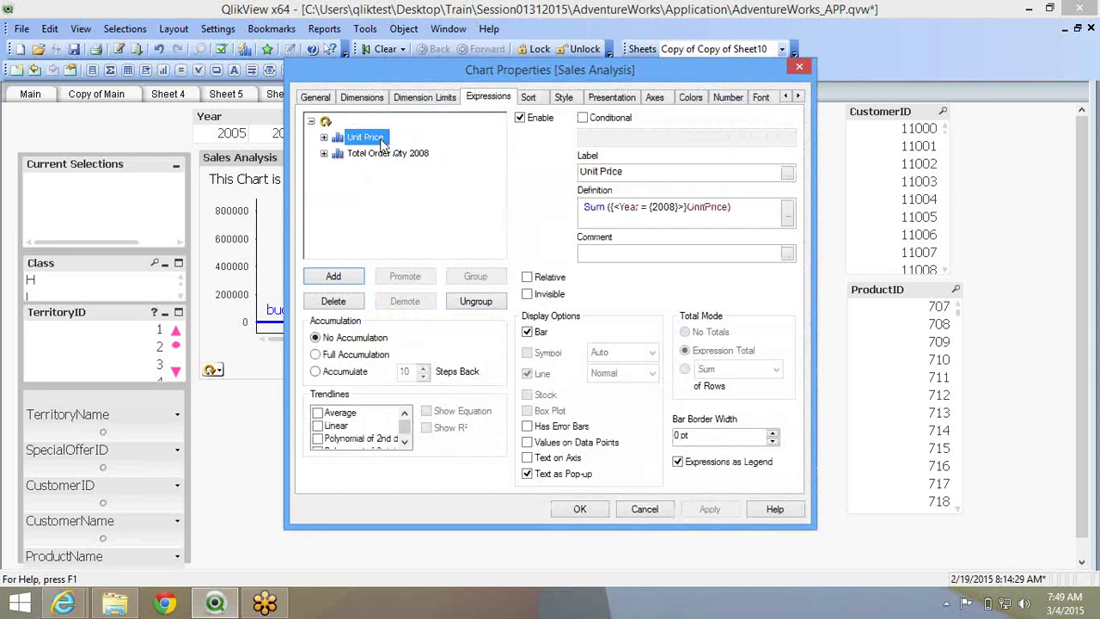
click(370, 153)
right_click(370, 153)
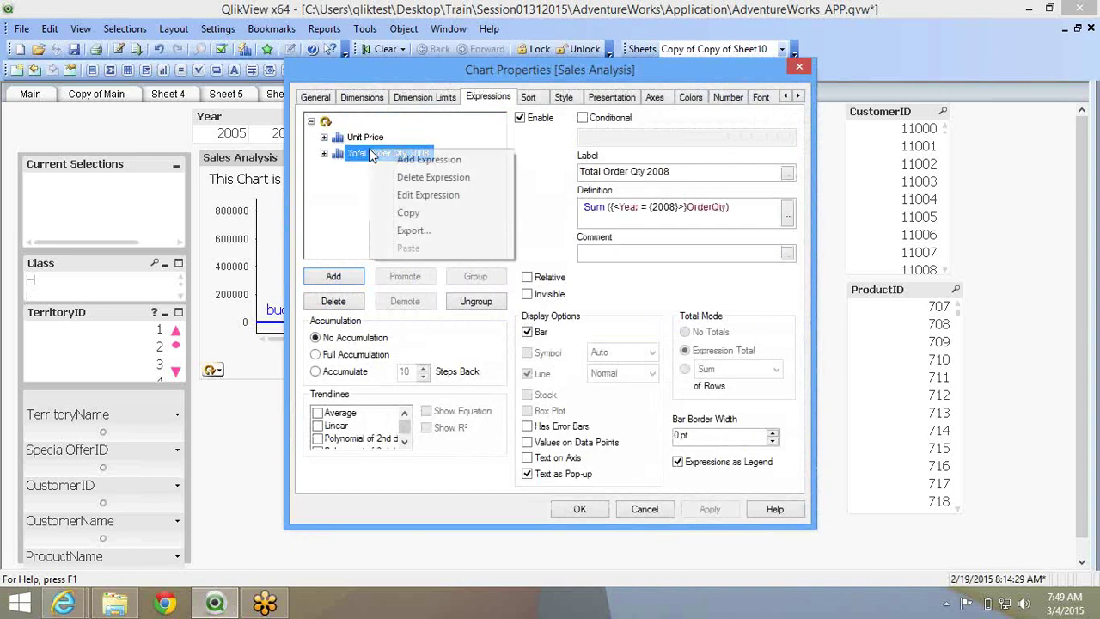
click(429, 215)
right_click(398, 197)
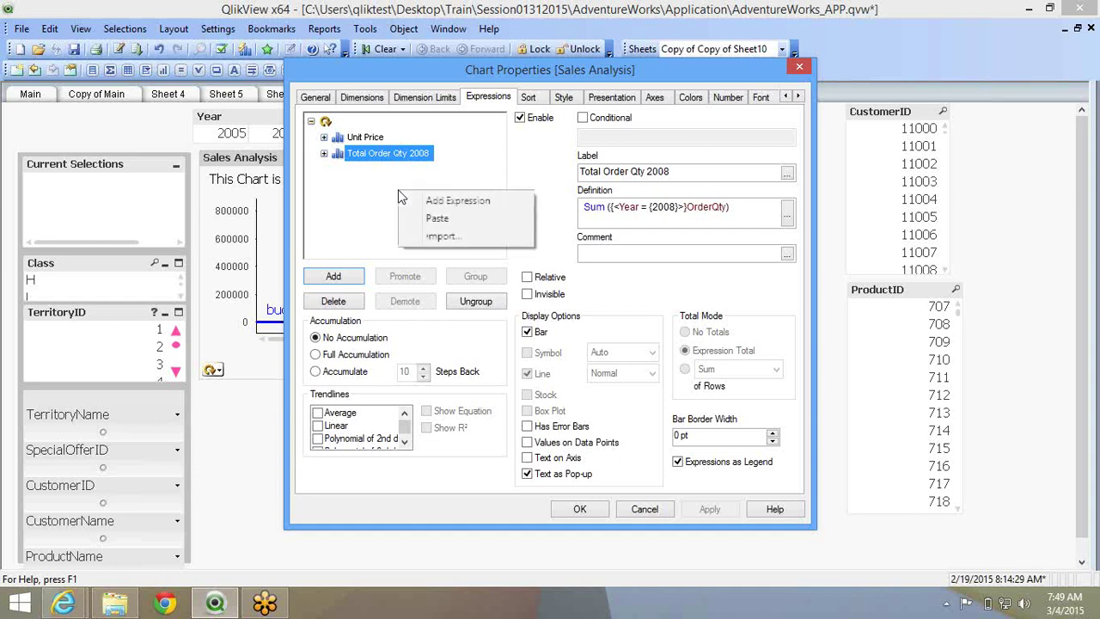
click(413, 216)
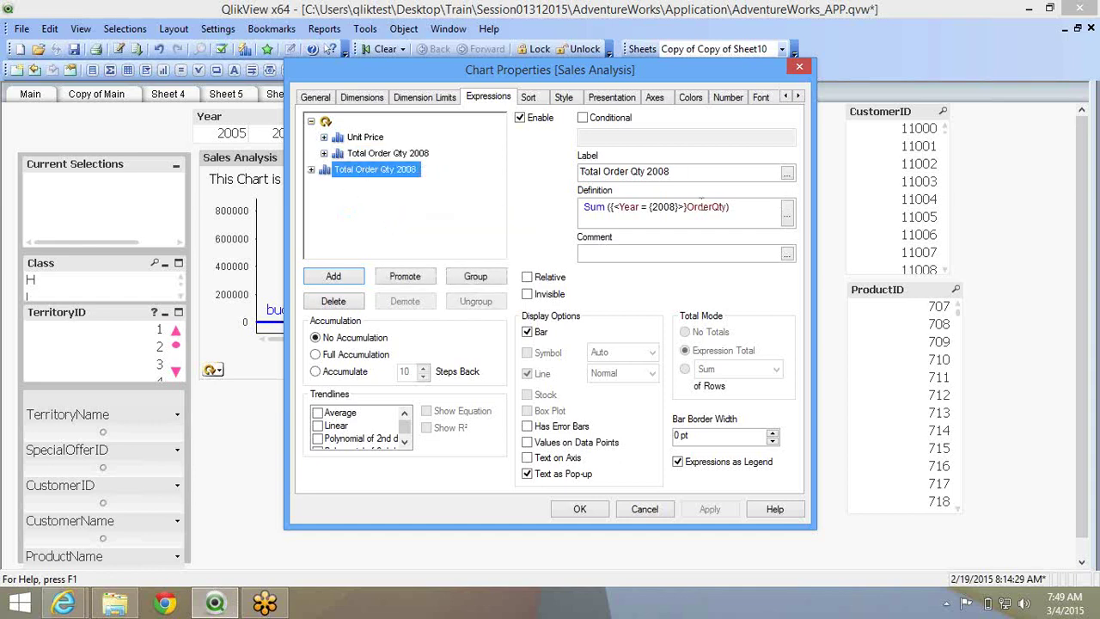
Replace OrderQty with UnitPriceDiscount in the pasted expression's definition.
double_click(701, 207)
text(Uni)
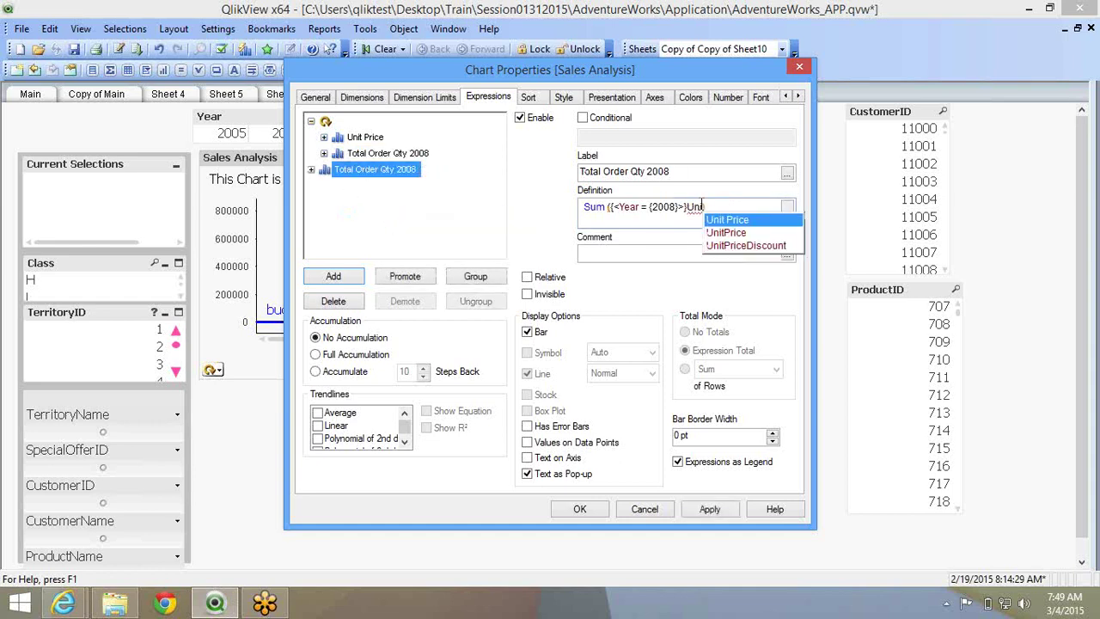
key(Down)
key(Down)
key(Return)
text())
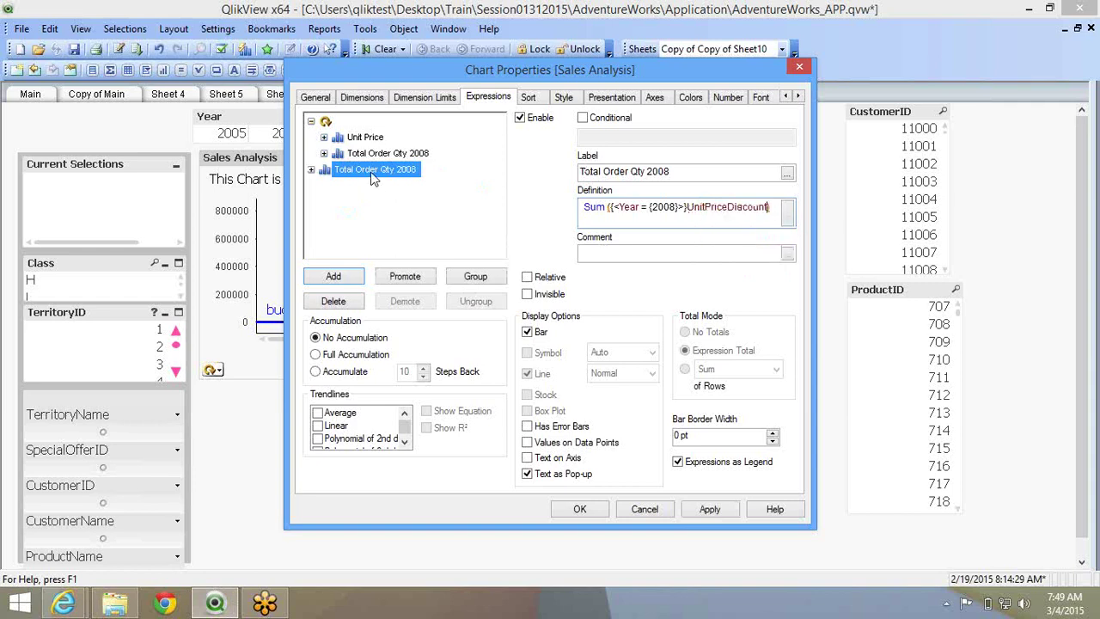
Label the UnitPriceDiscount expression "Unit Price Discount" and add it to the cyclic expression group.
drag(687, 173, 462, 172)
text(Unit Pr)
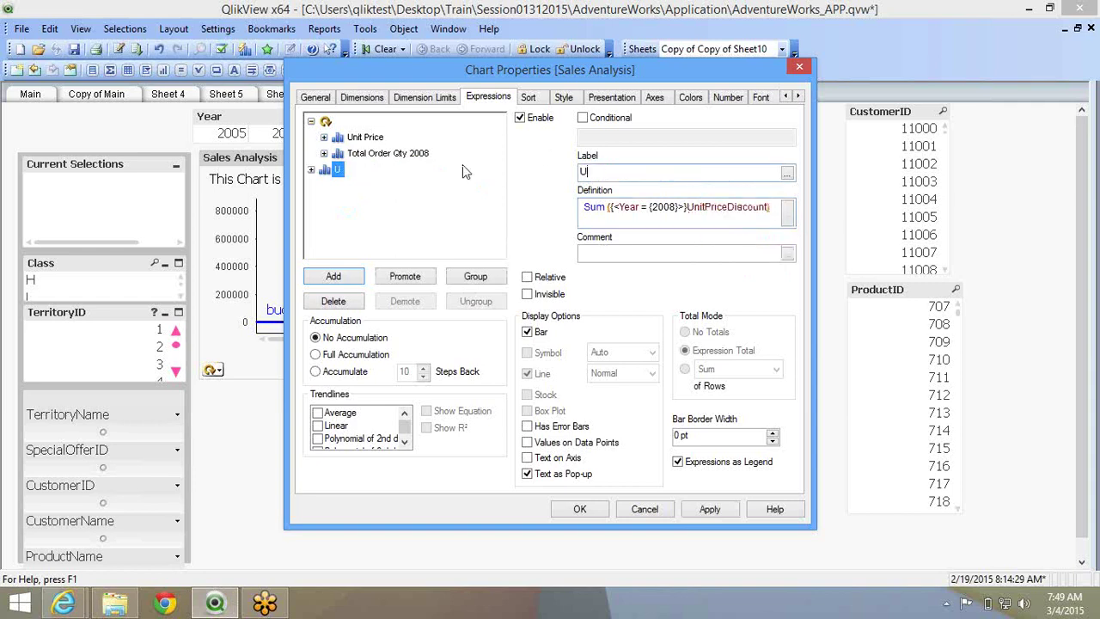
text(Dis)
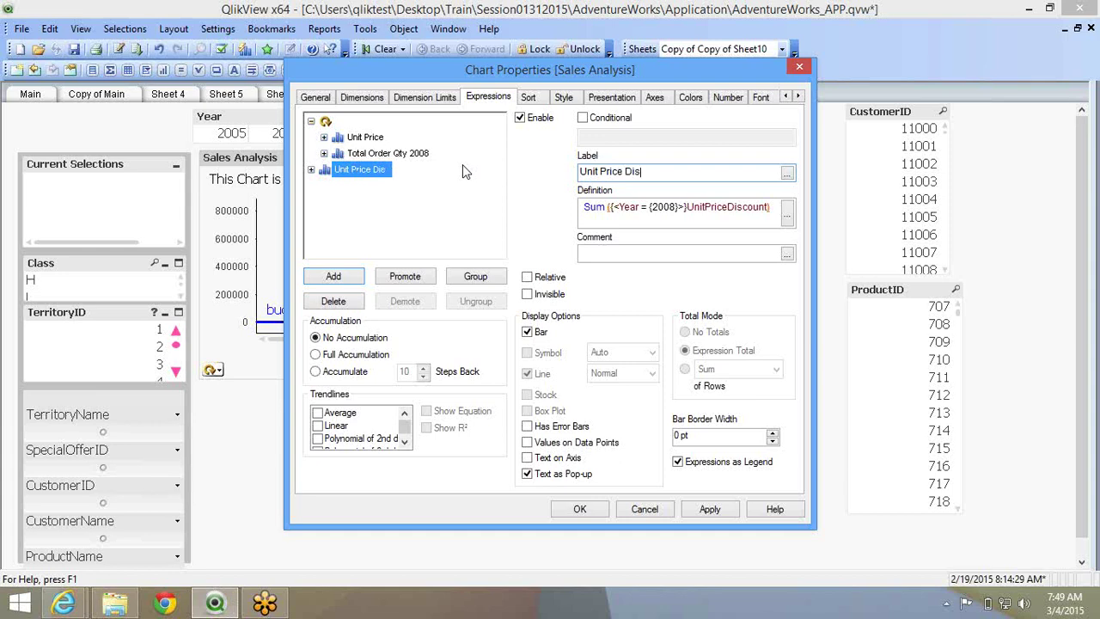
text(count)
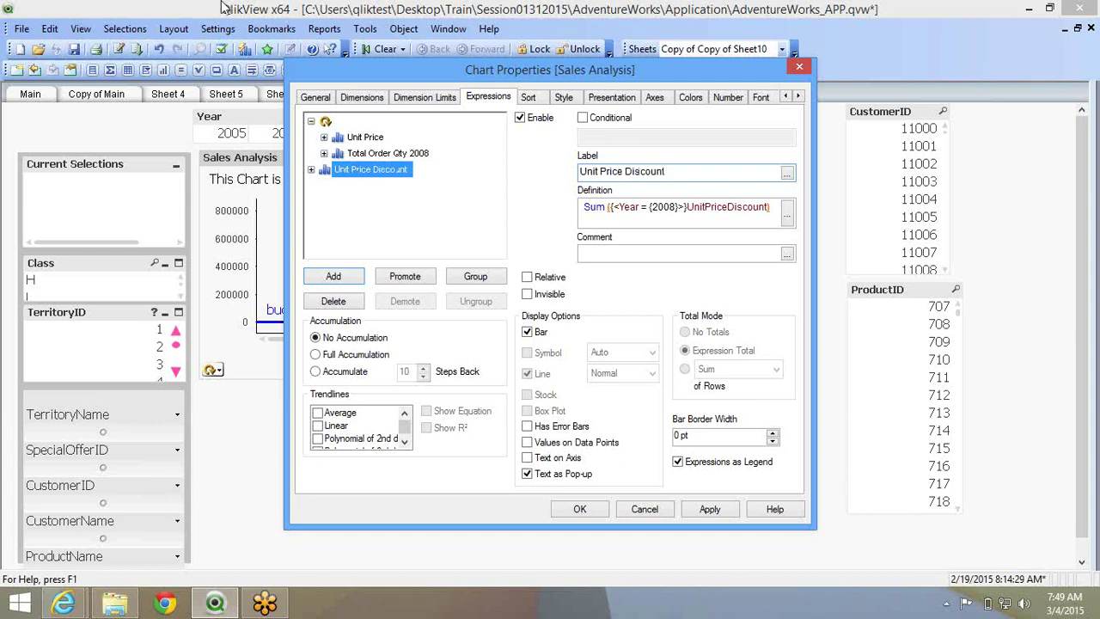
click(454, 281)
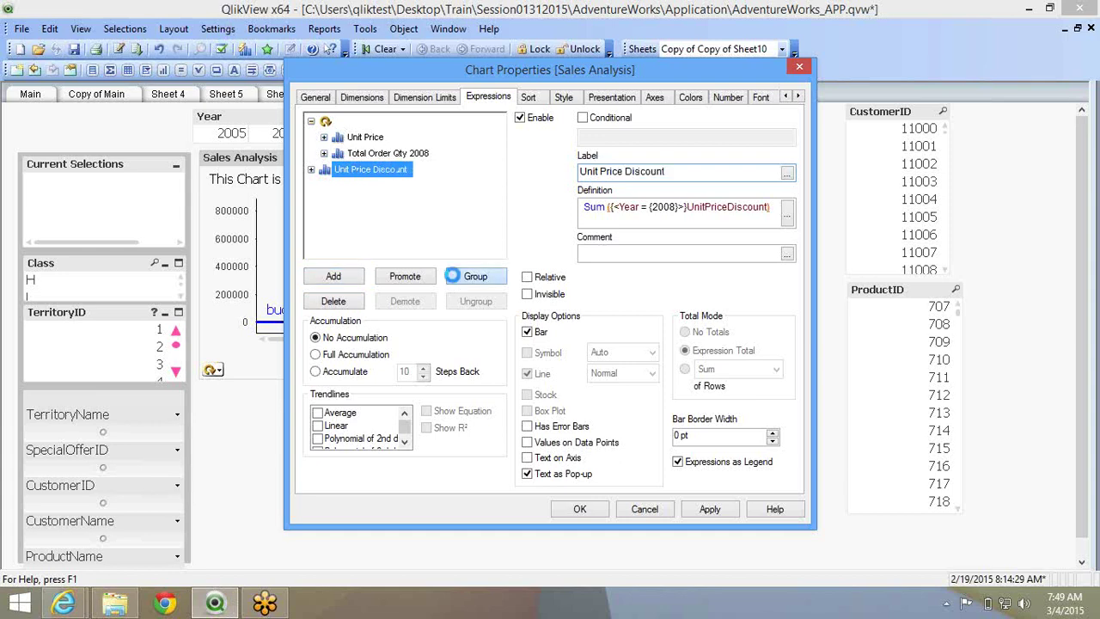
Enable showing the title inside the Sales Analysis chart, keeping the default first expression label as its text.
click(315, 97)
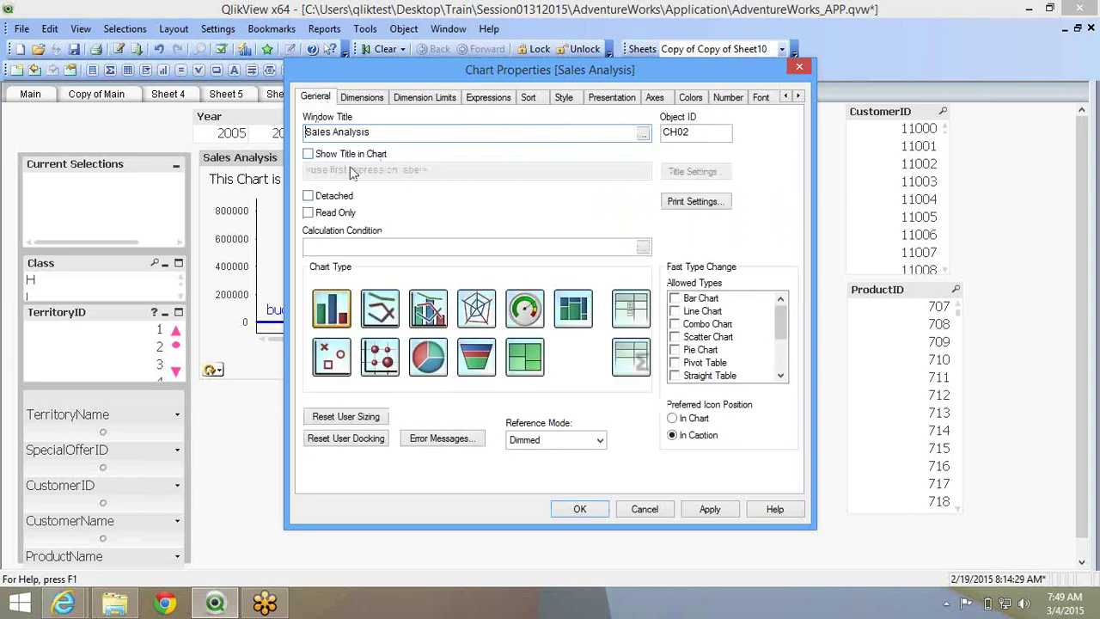
click(308, 154)
click(361, 97)
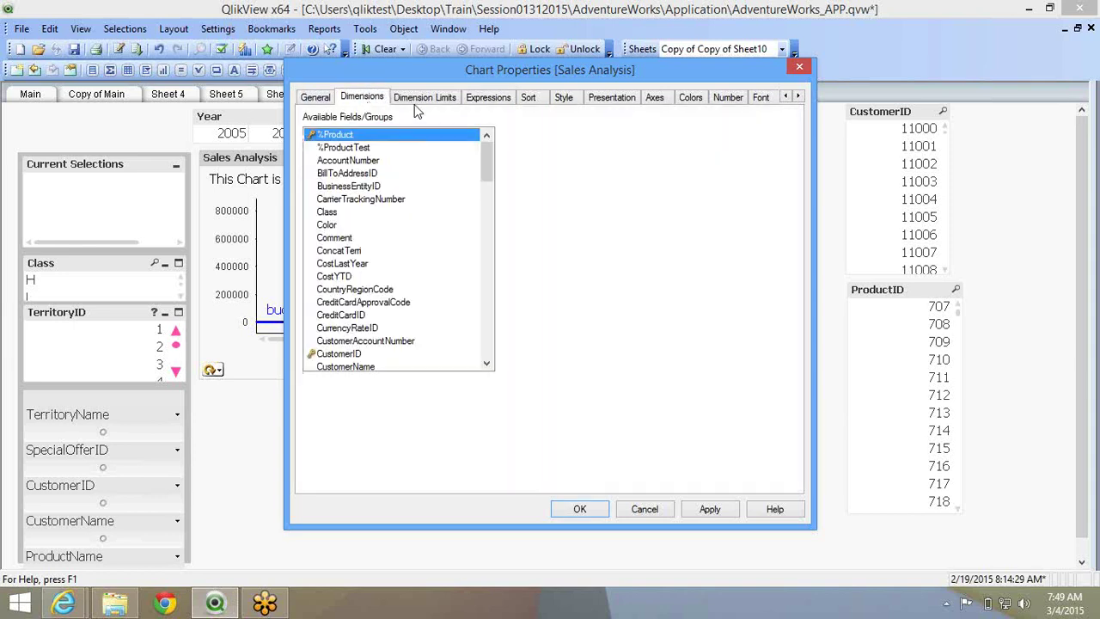
Delete the text "This Chart is showing data for product IDs" from the chart and apply the property changes.
click(605, 97)
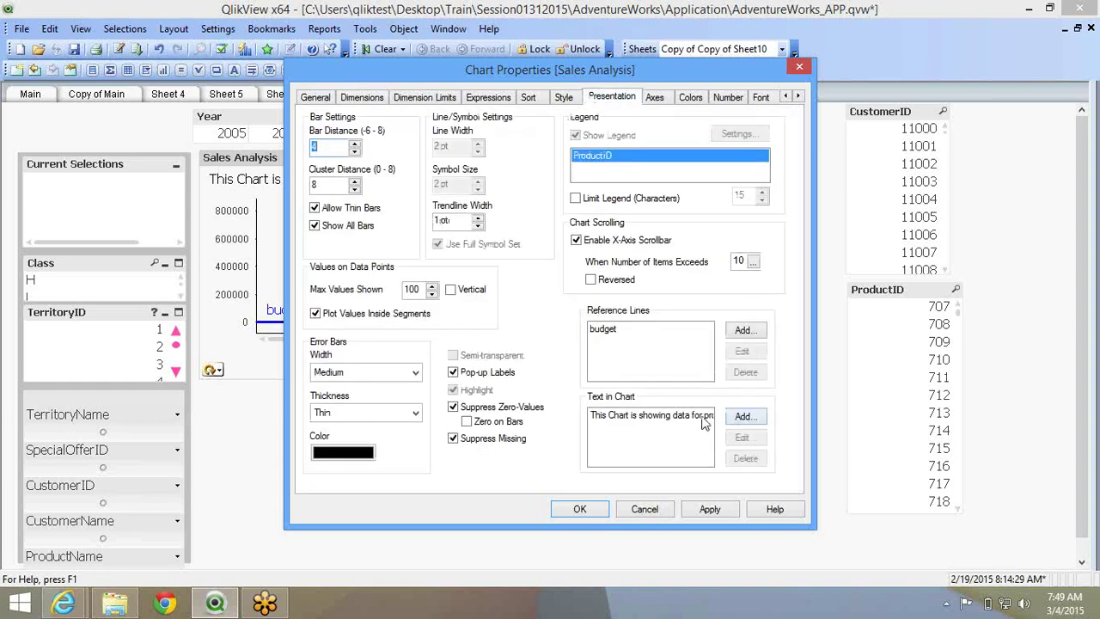
click(701, 417)
click(744, 459)
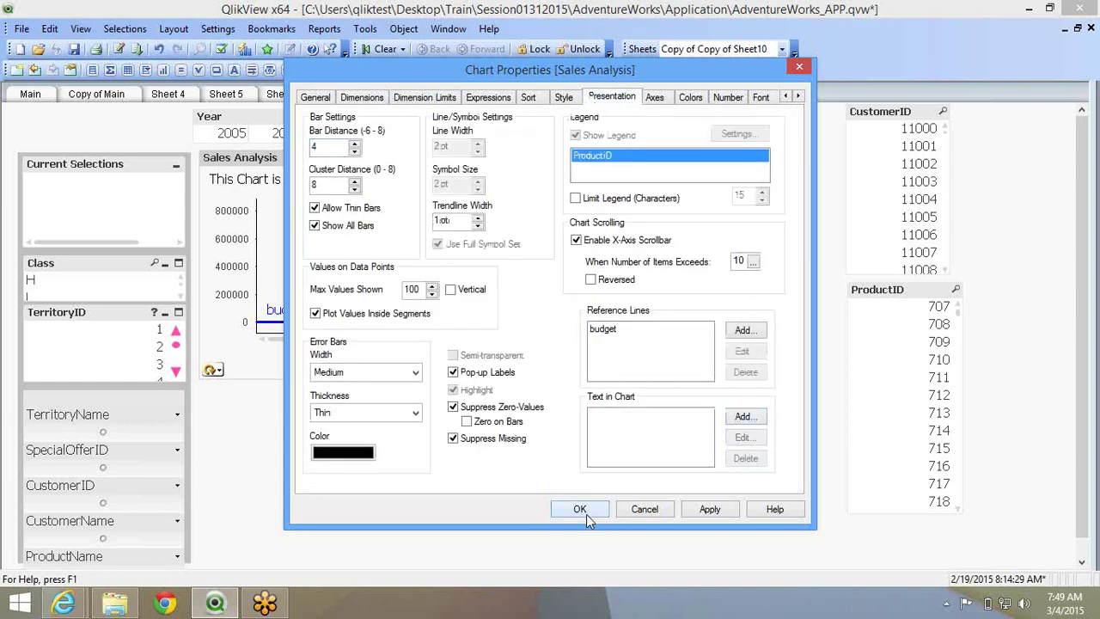
click(580, 510)
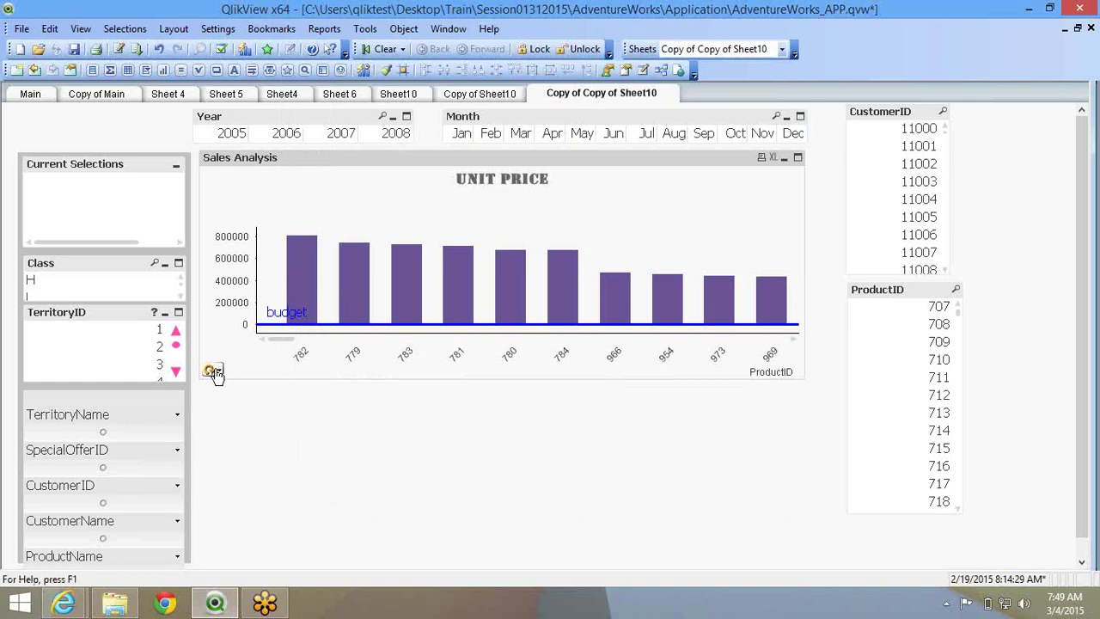
Cycle the chart repeatedly through Total Order Qty 2008, Unit Price Discount and Unit Price to check each expression's title and bars.
click(212, 372)
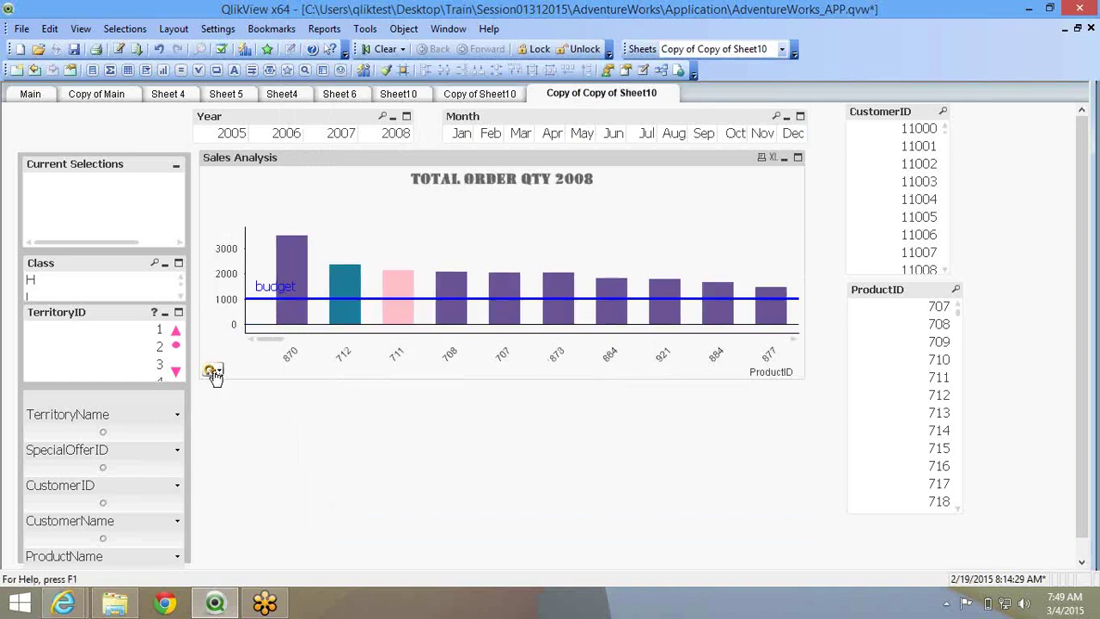
click(212, 371)
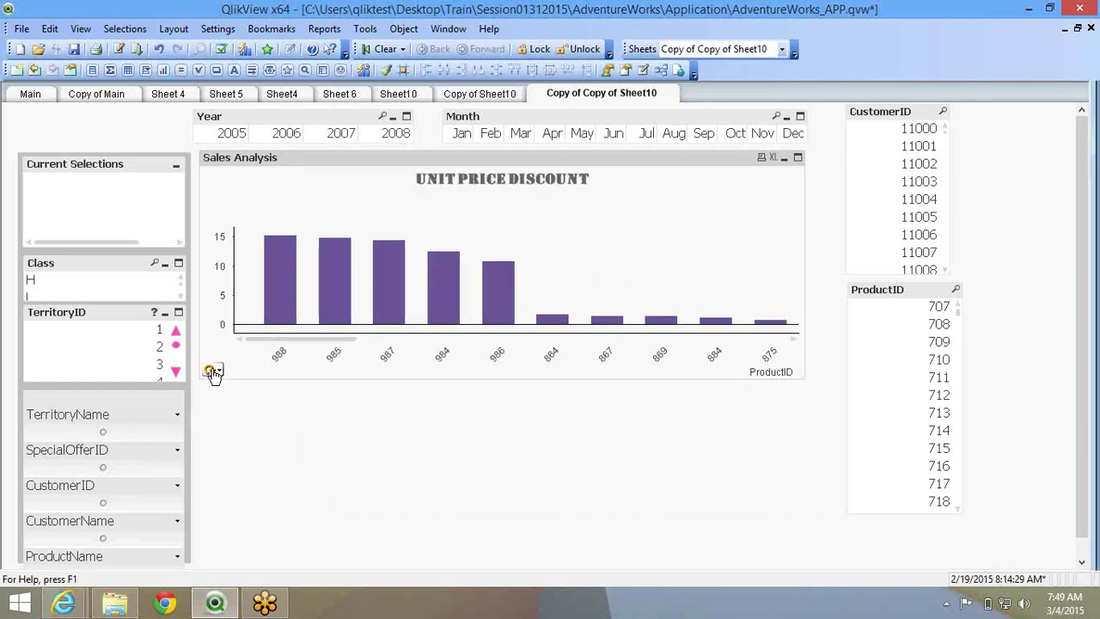
click(212, 371)
click(212, 371)
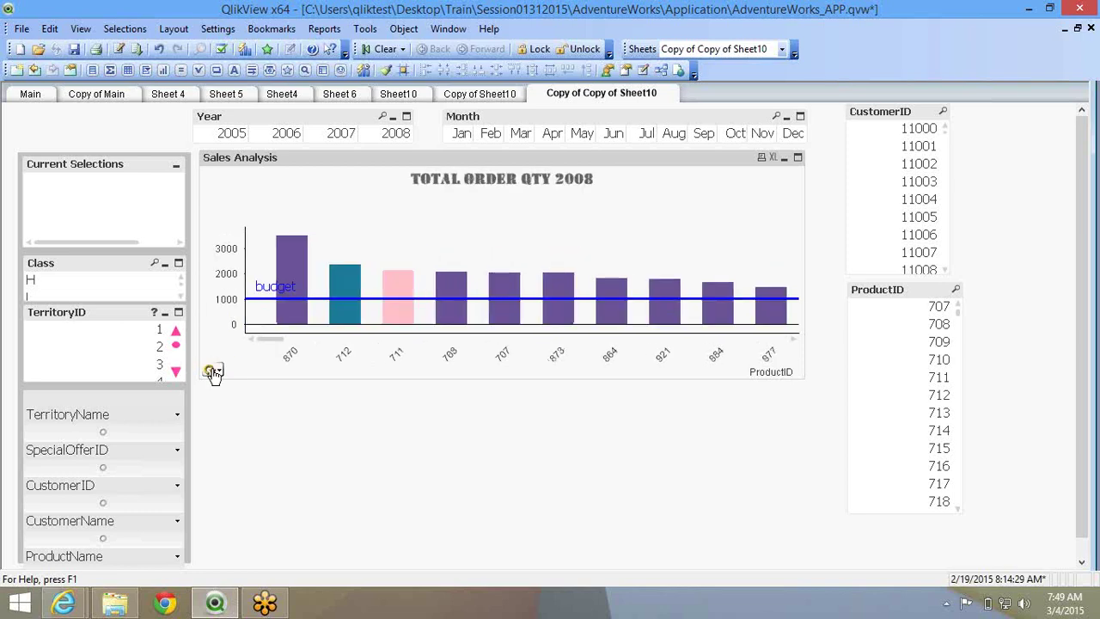
click(213, 371)
Display Unit Price and then Unit Price Discount by picking each directly from the chart's expression group list.
click(219, 371)
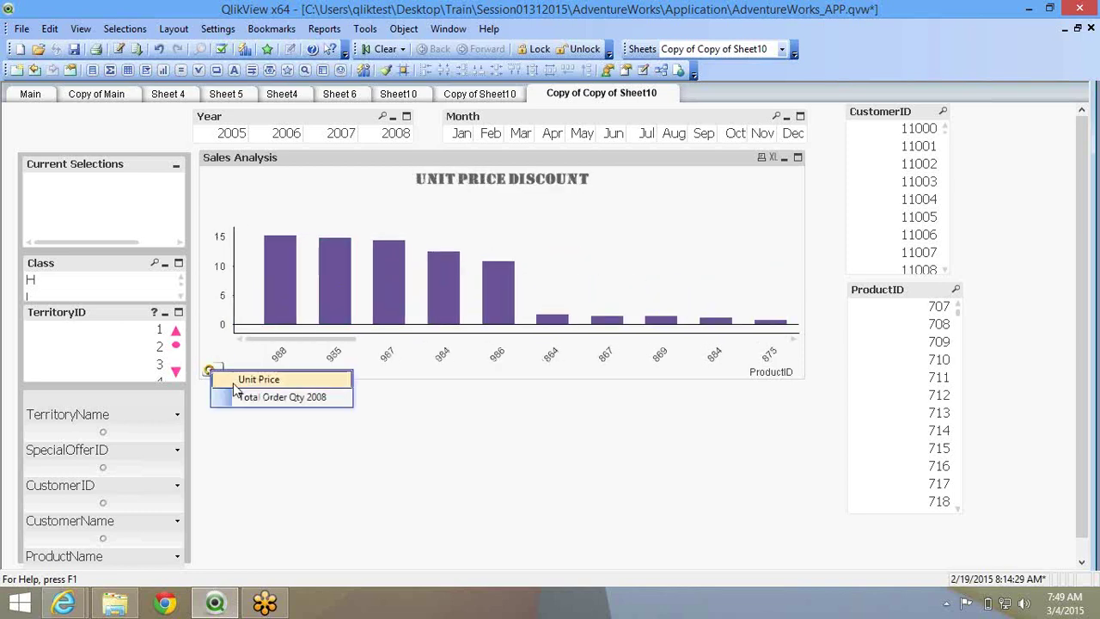
click(245, 380)
click(218, 371)
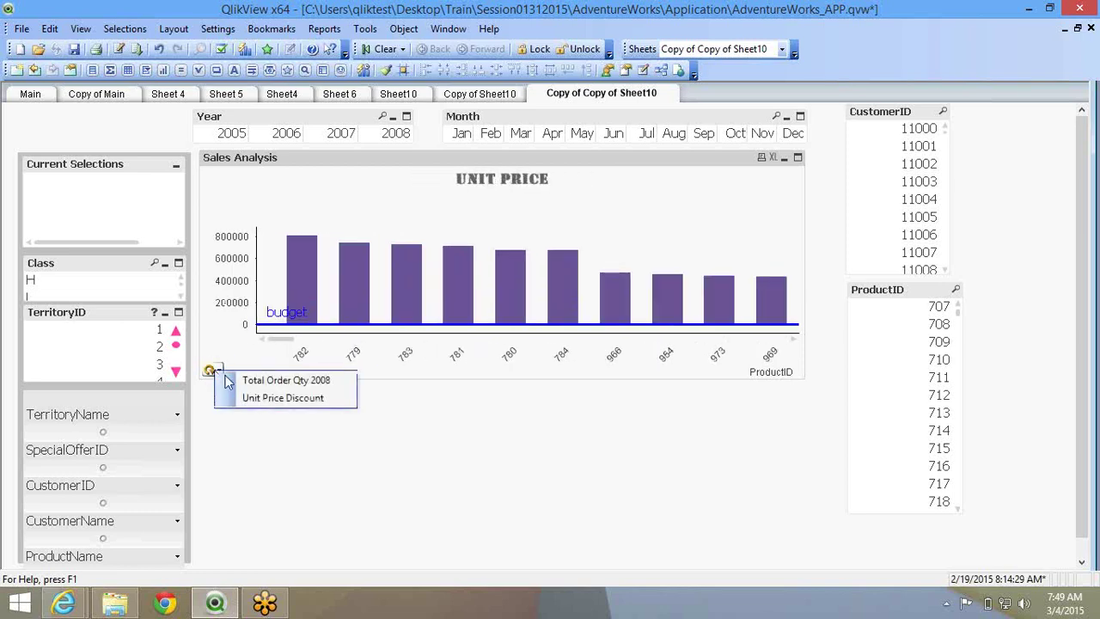
click(255, 396)
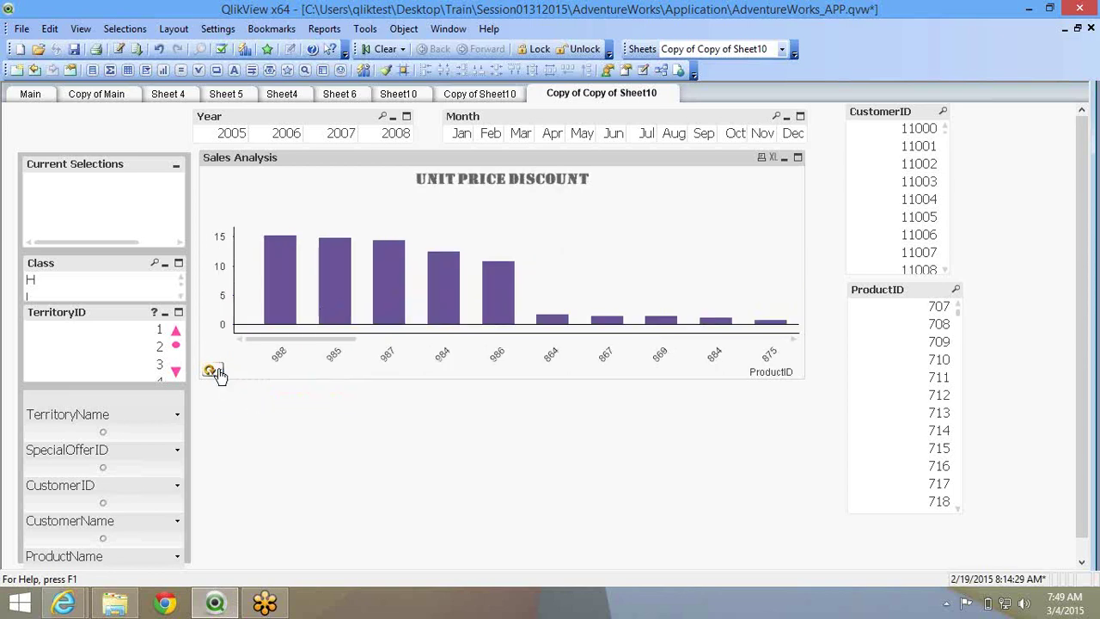
Cycle the Sales Analysis chart through the expressions in its group, from Unit Price back to Unit Price Discount.
click(218, 371)
click(214, 373)
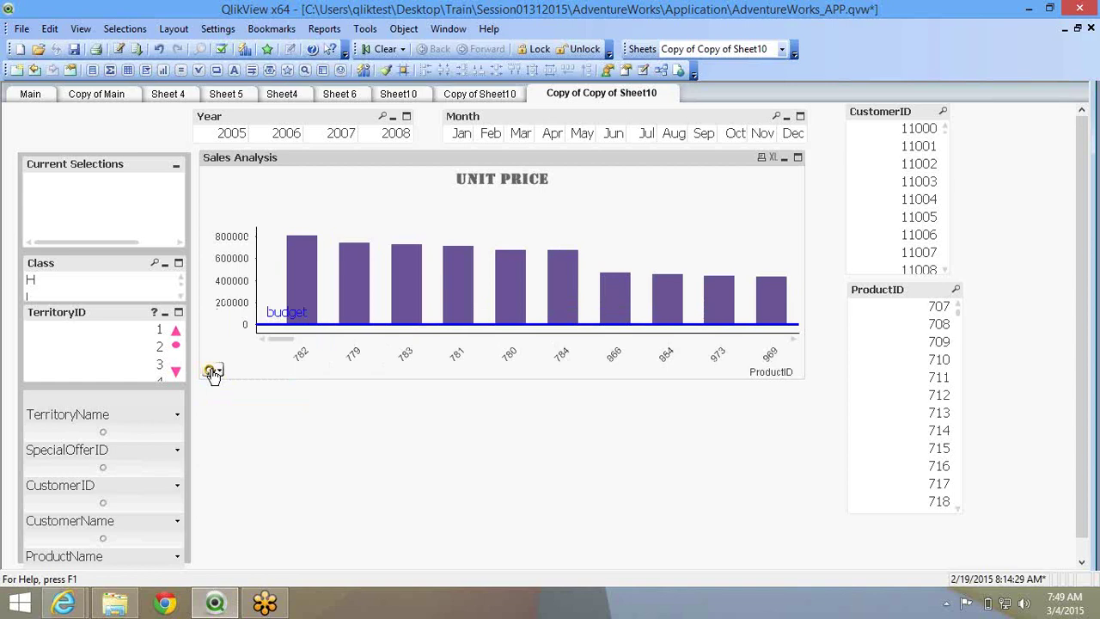
click(210, 371)
click(210, 371)
click(210, 372)
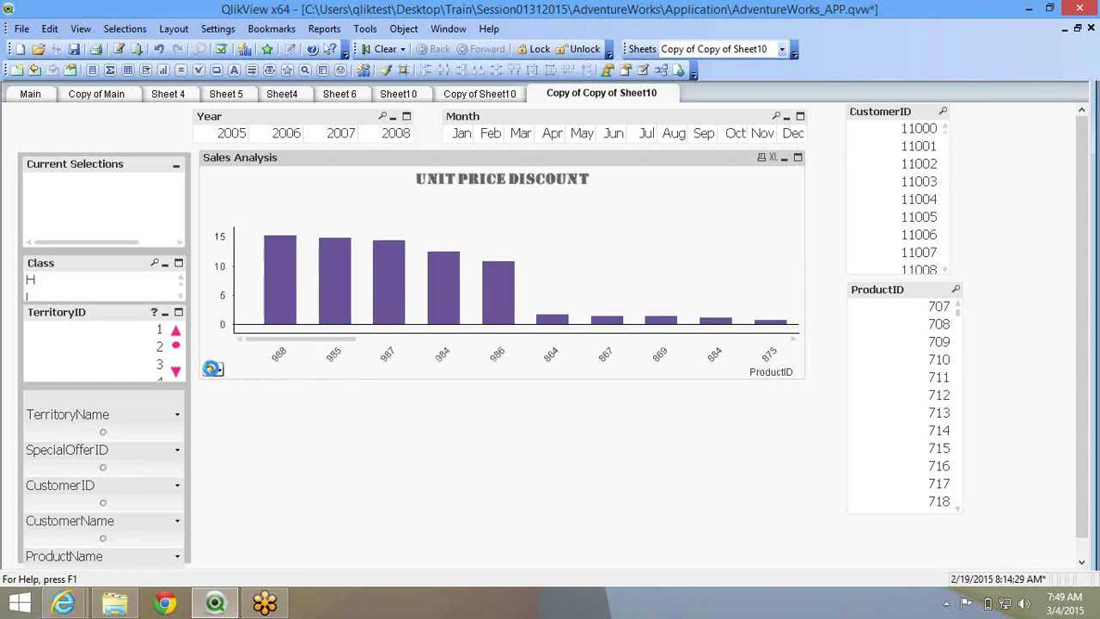
click(211, 372)
click(211, 372)
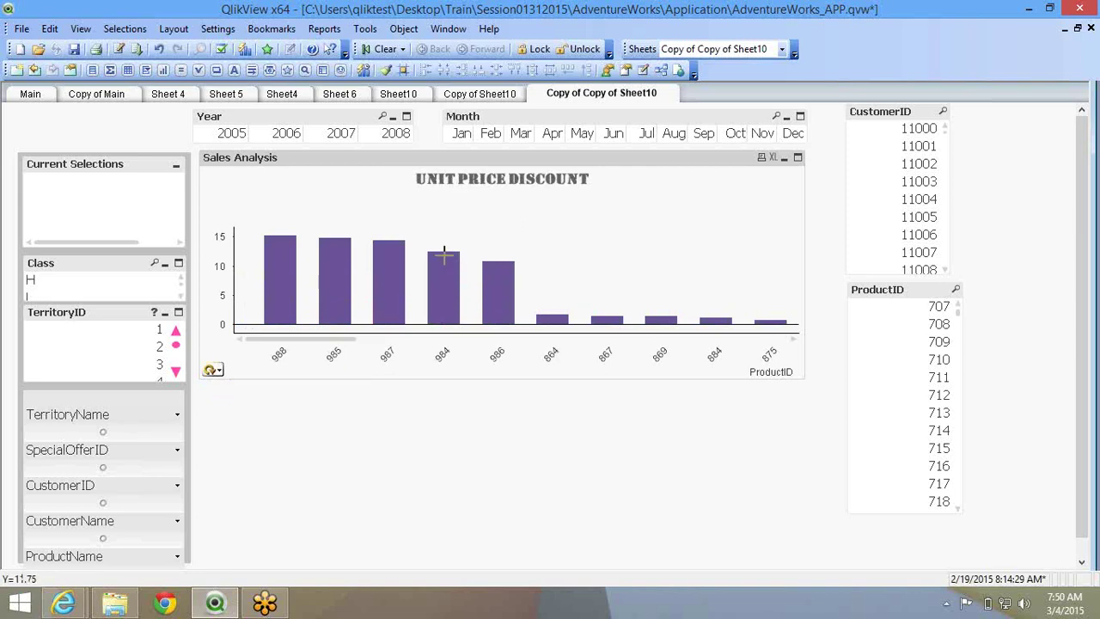
Open the document's group editor from the Sales Analysis chart's dimension properties.
mouse_move(445, 252)
right_click(460, 224)
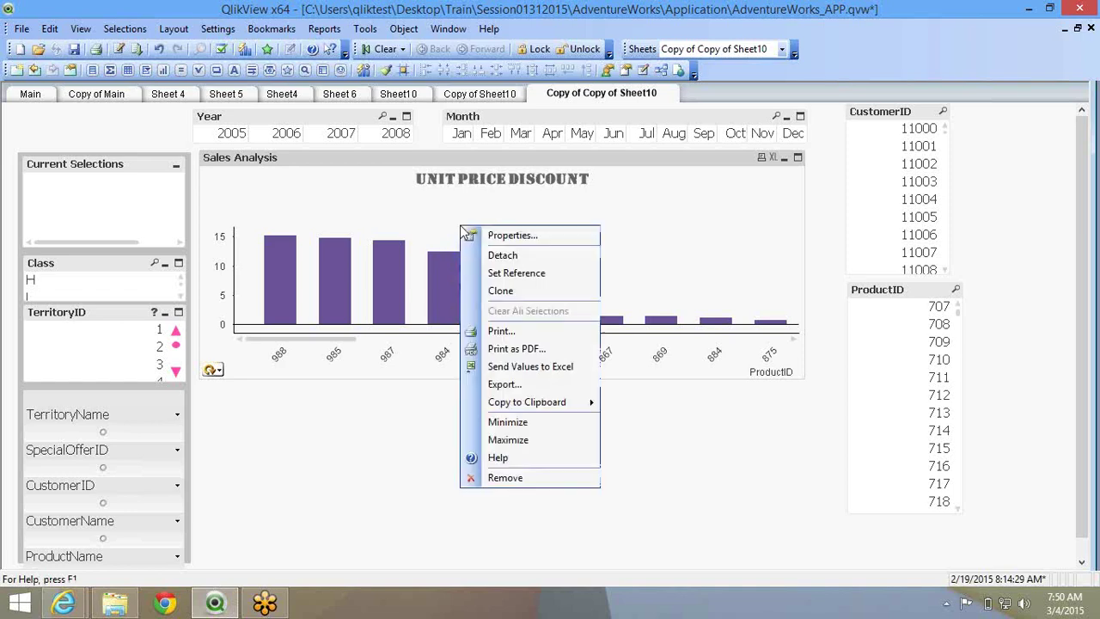
click(481, 238)
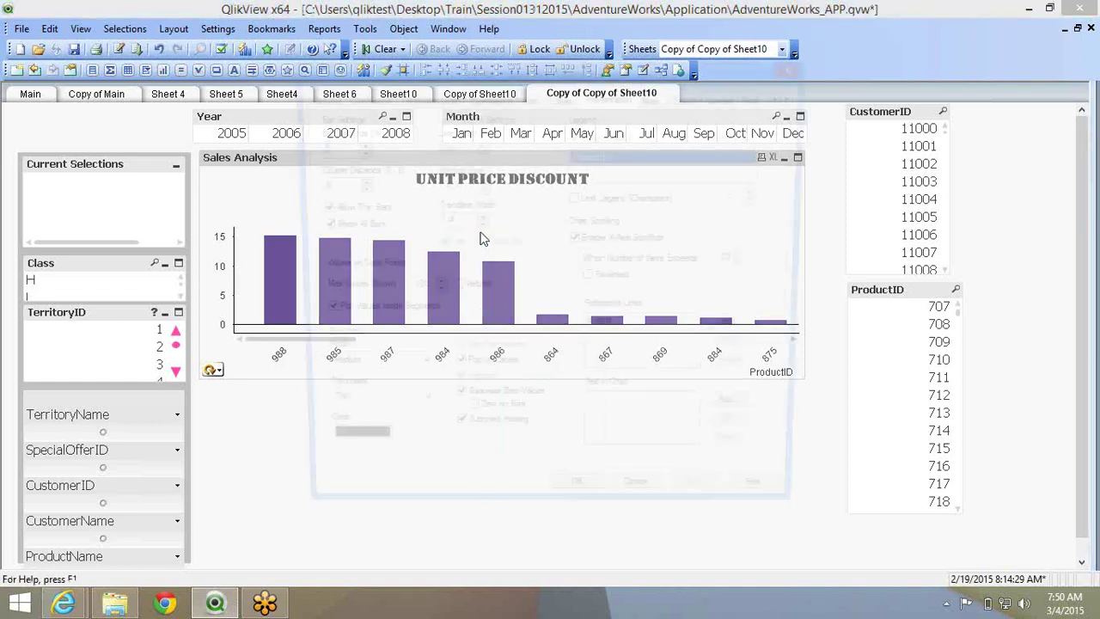
click(488, 96)
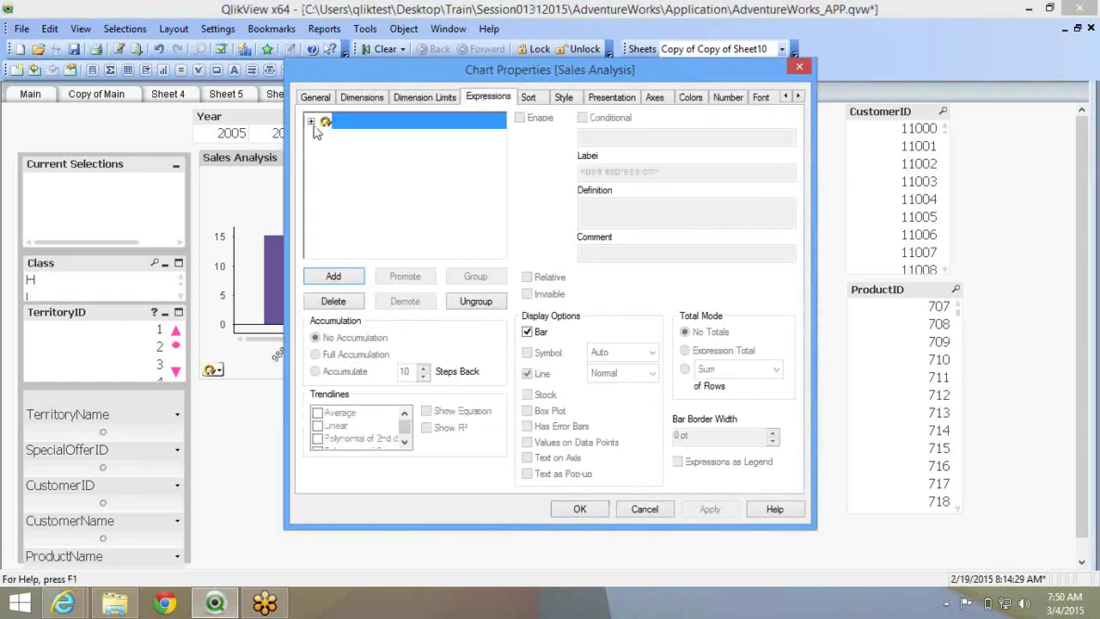
click(361, 98)
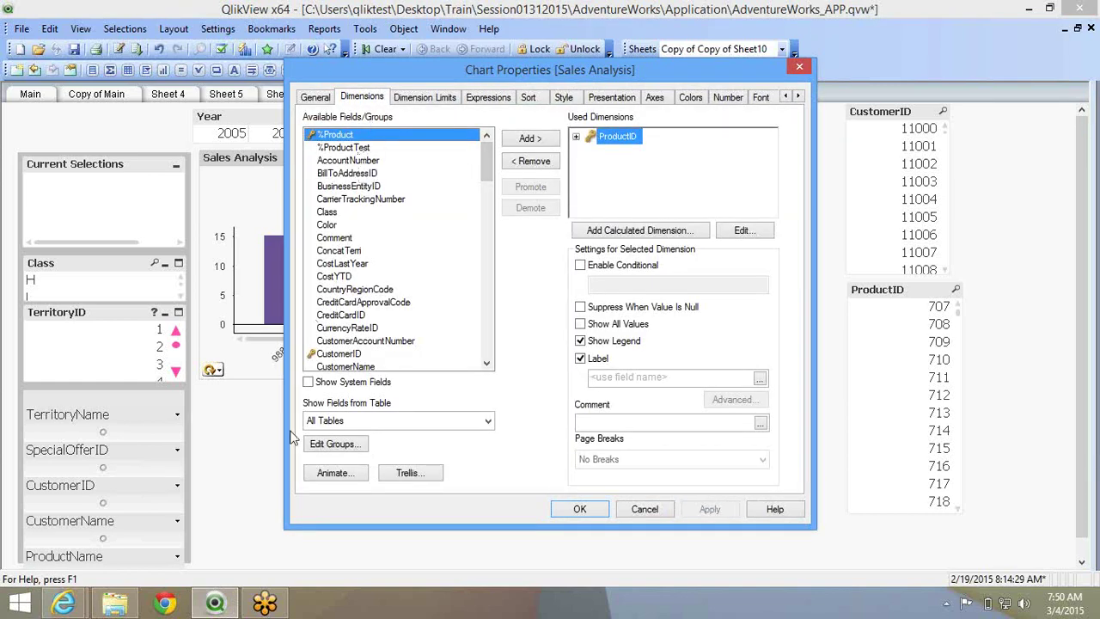
click(335, 444)
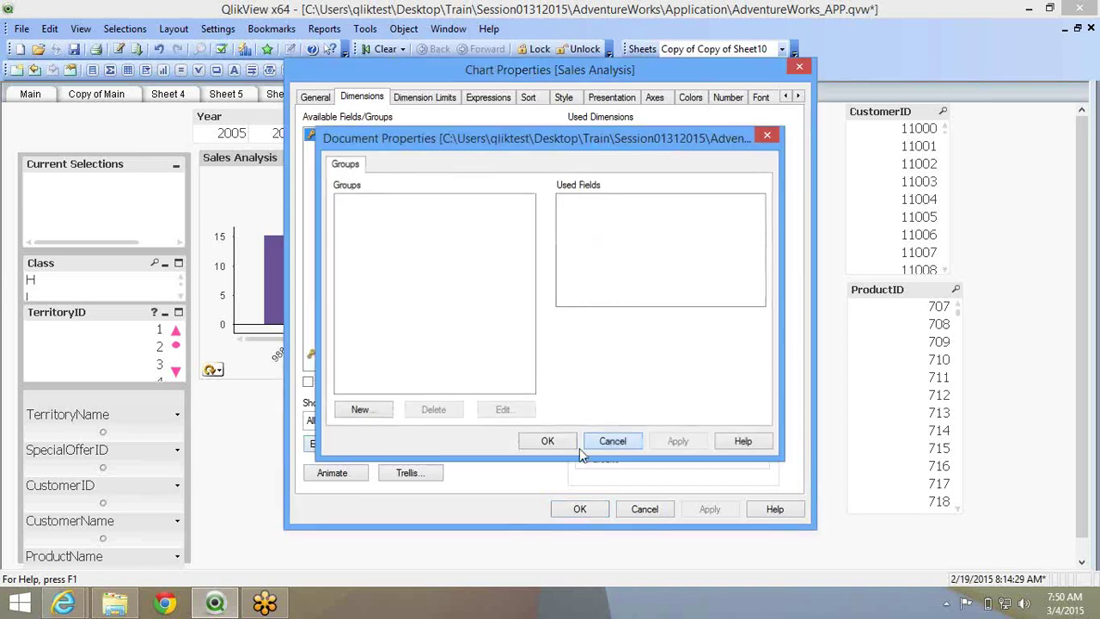
click(585, 446)
click(352, 444)
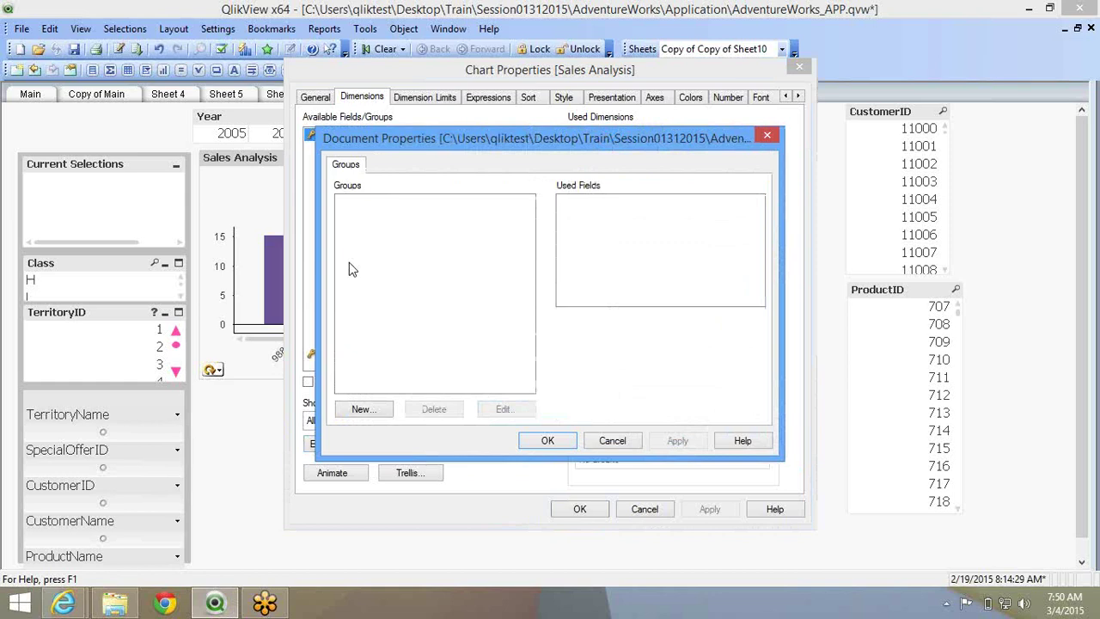
Start a new group named GenericCyclin and make it a cyclic group, dismissing the battery notice.
click(377, 411)
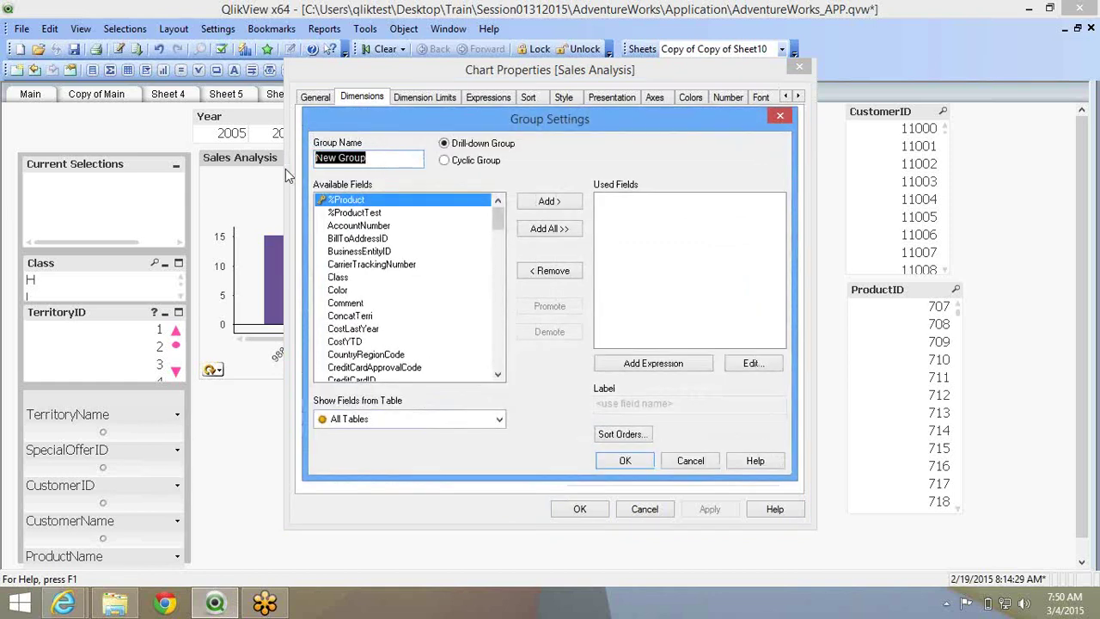
text(Genenc)
text(Cyclin)
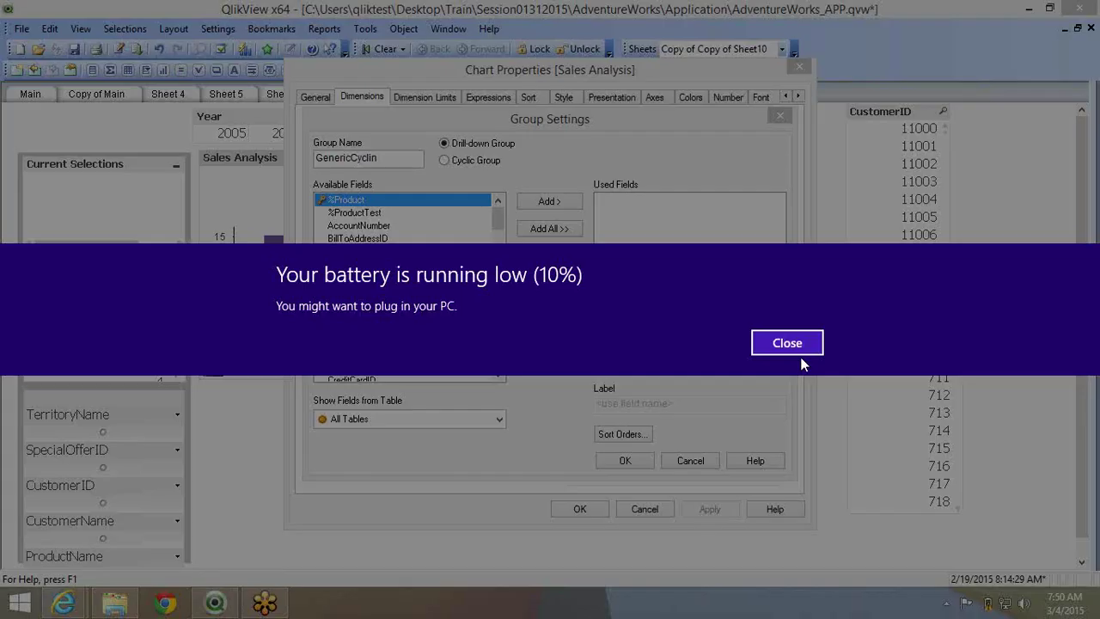
click(801, 343)
click(477, 165)
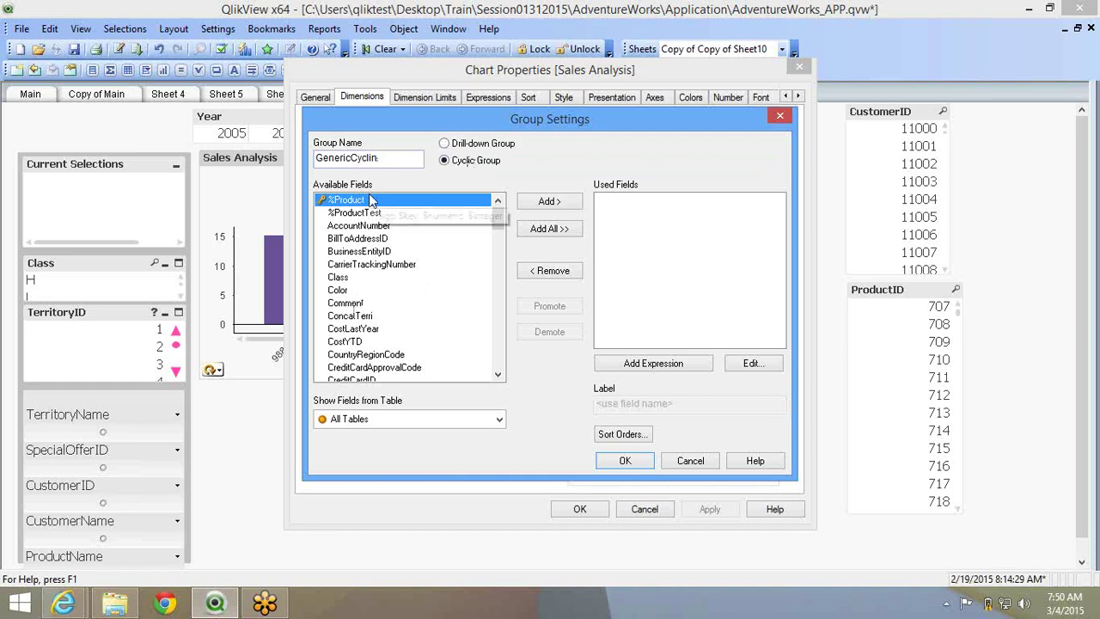
Add the ProductID field as the first used field of the GenericCyclin group.
click(363, 278)
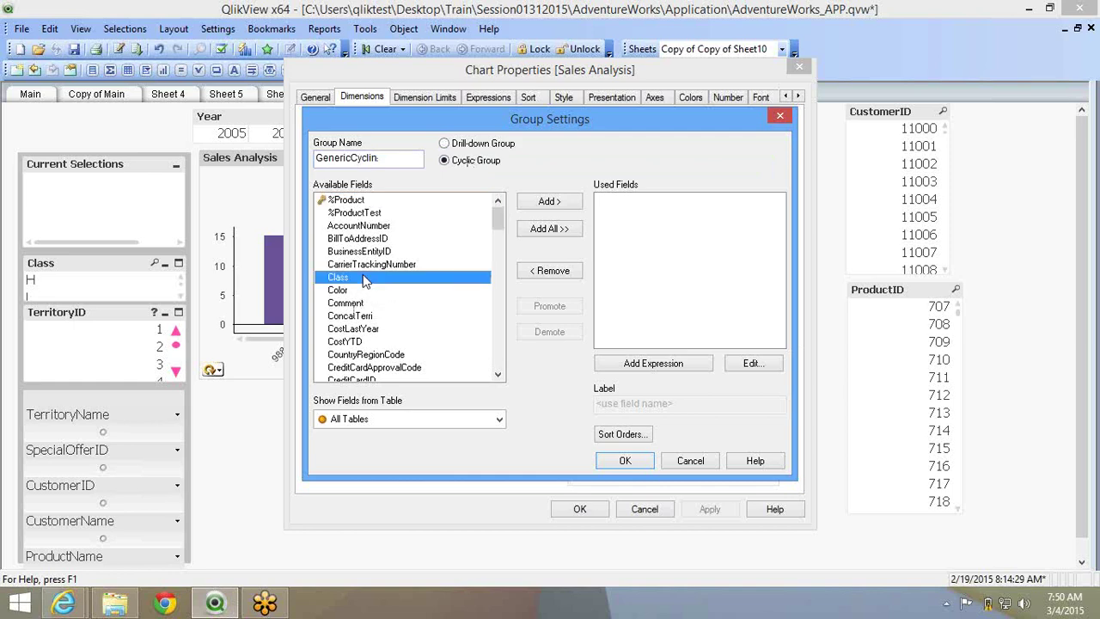
key(p)
scroll(365, 264, down, 1)
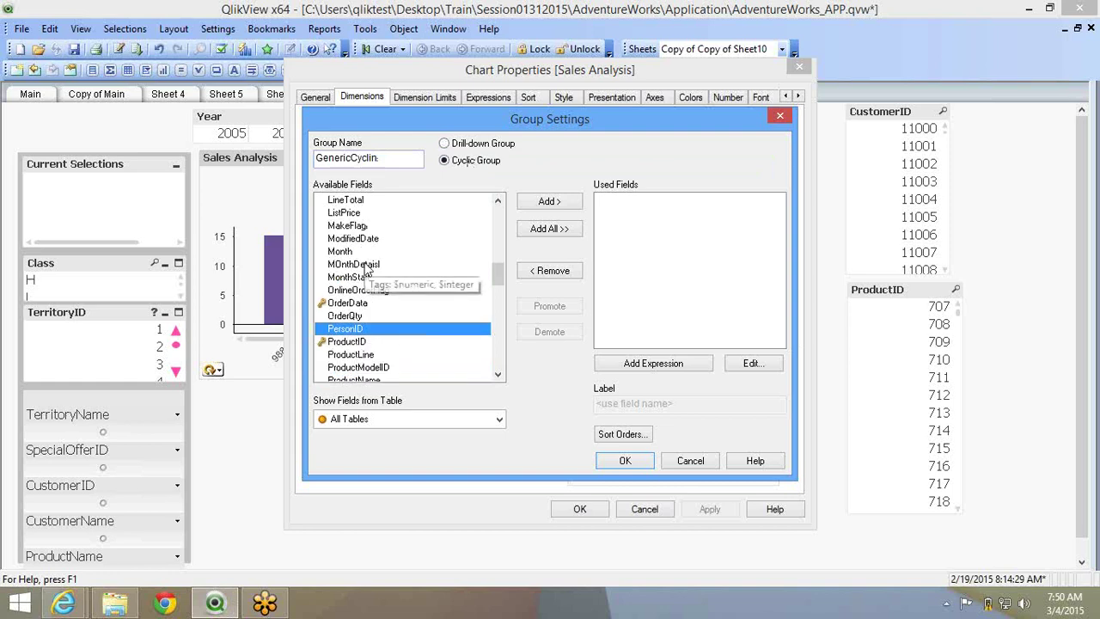
scroll(367, 273, down, 4)
scroll(376, 273, up, 2)
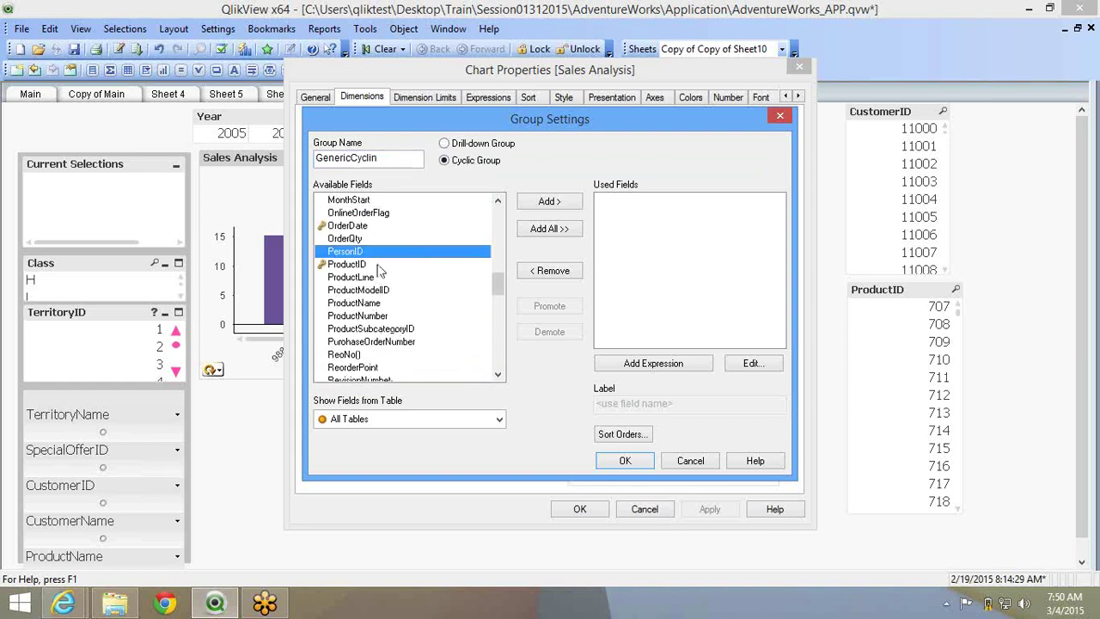
click(378, 265)
click(529, 203)
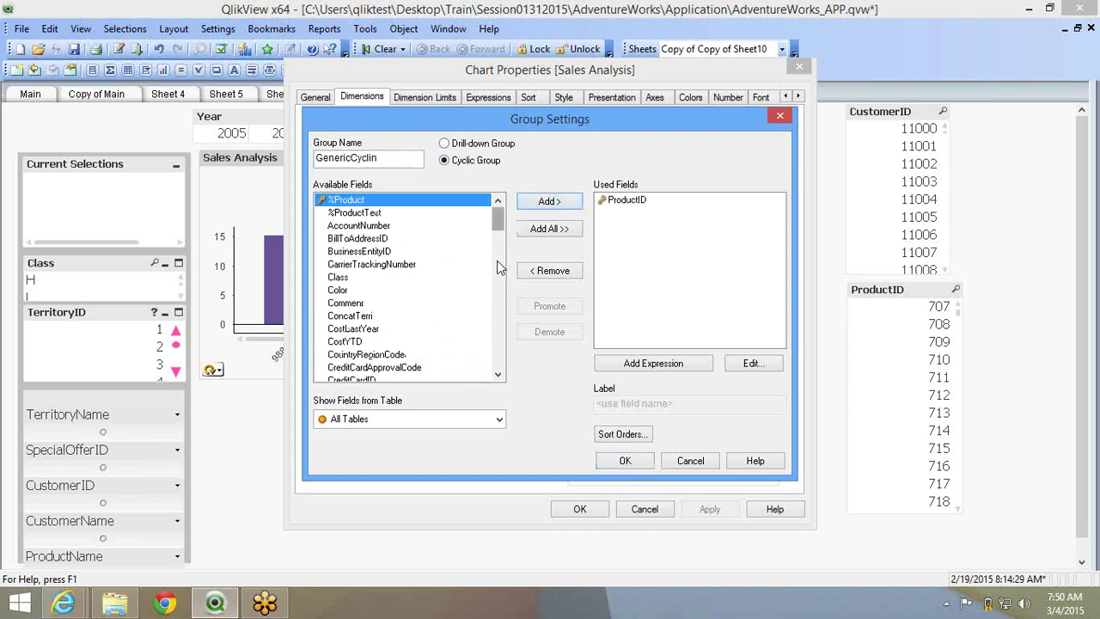
Add CustomerID and TerritoryID to the GenericCyclin group and confirm the new group.
scroll(413, 301, down, 3)
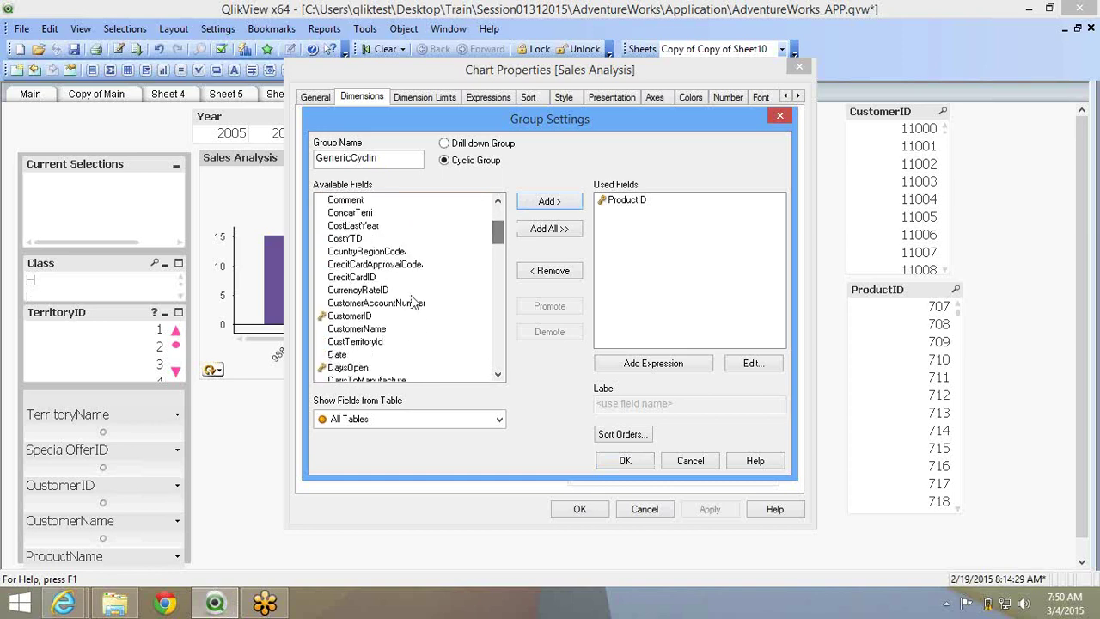
click(404, 315)
click(550, 203)
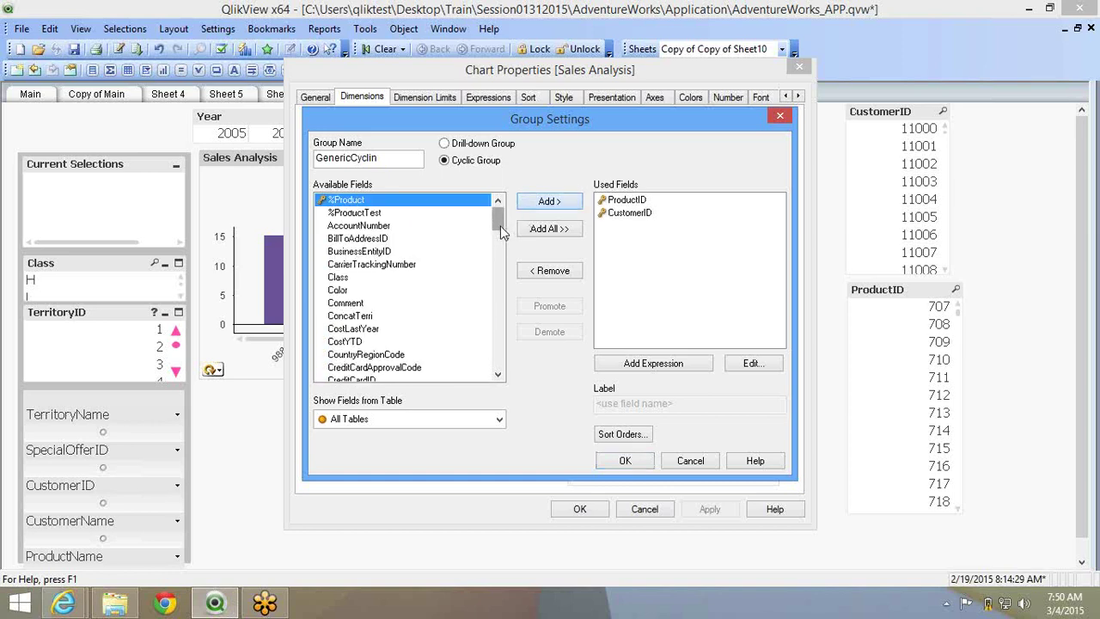
drag(501, 225, 500, 350)
click(382, 304)
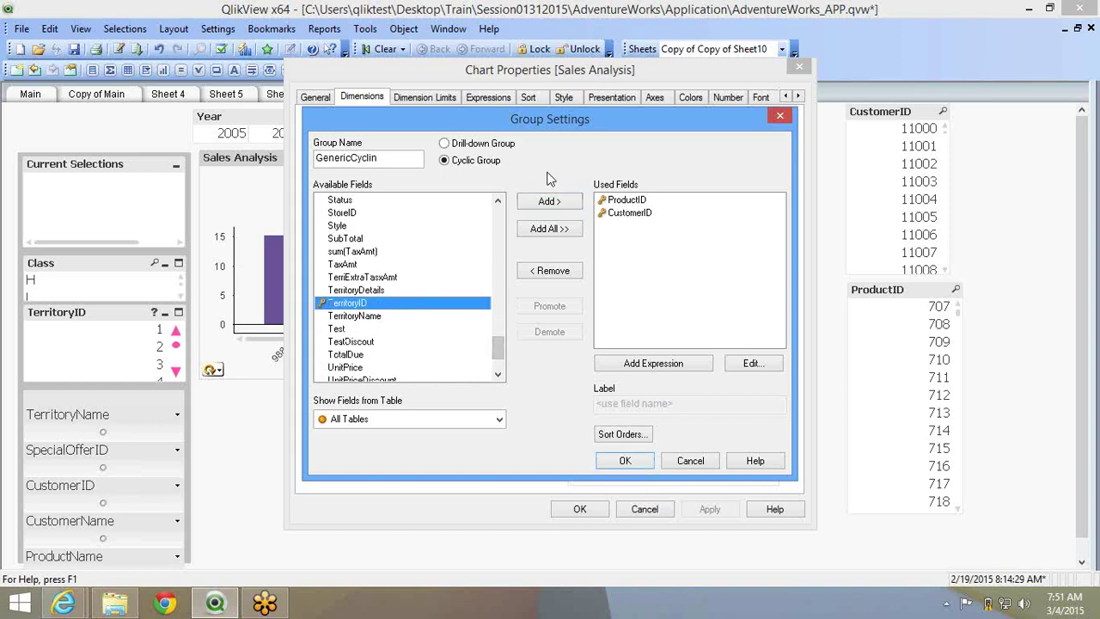
click(568, 204)
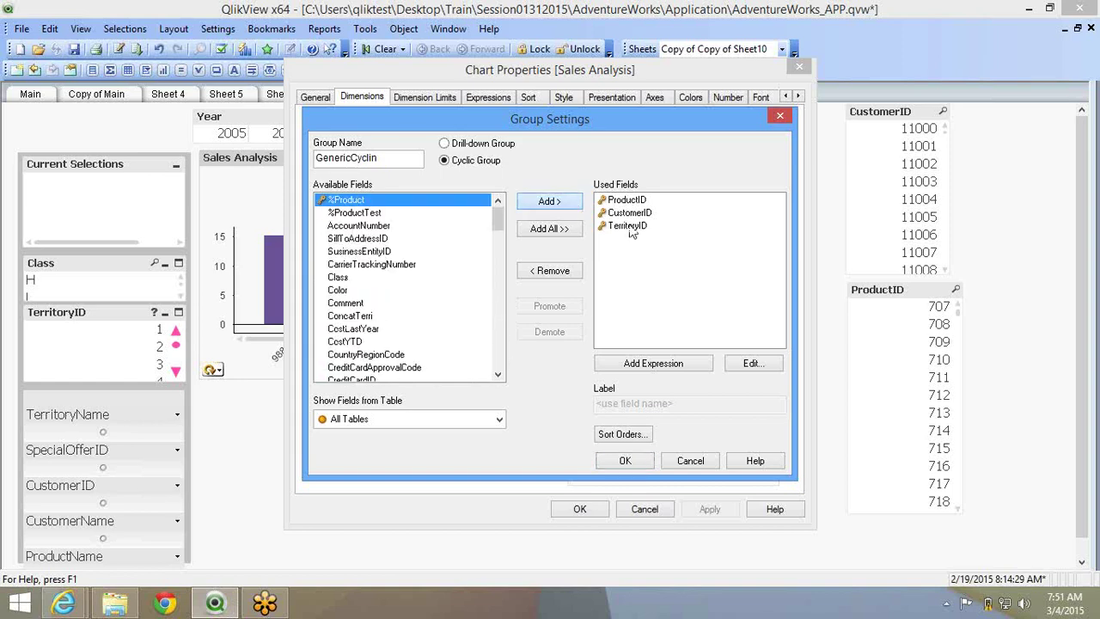
click(624, 461)
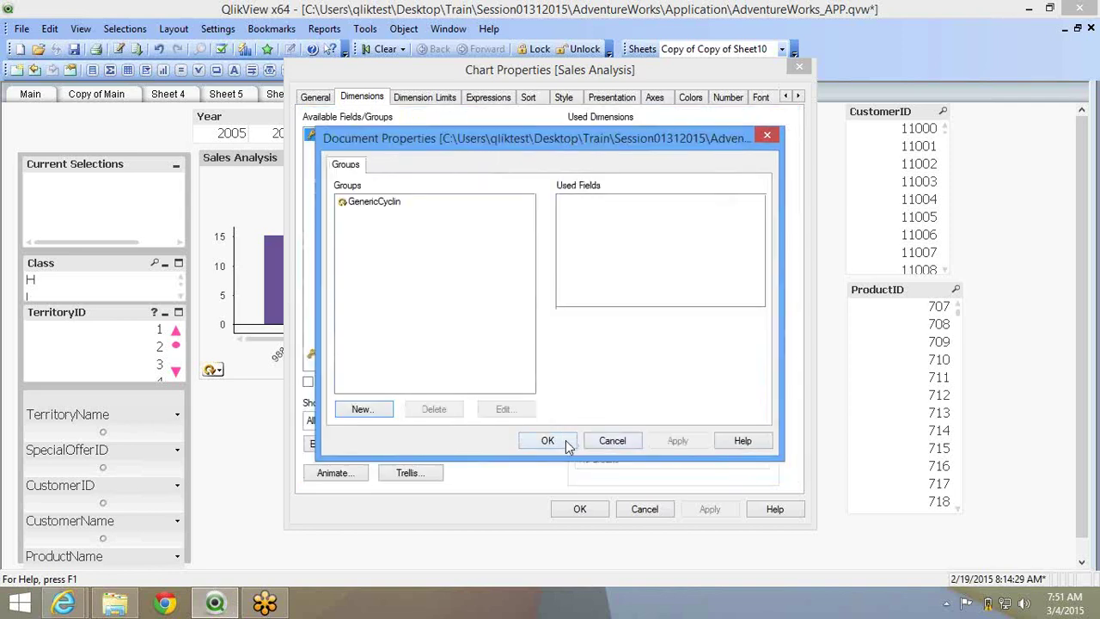
click(567, 443)
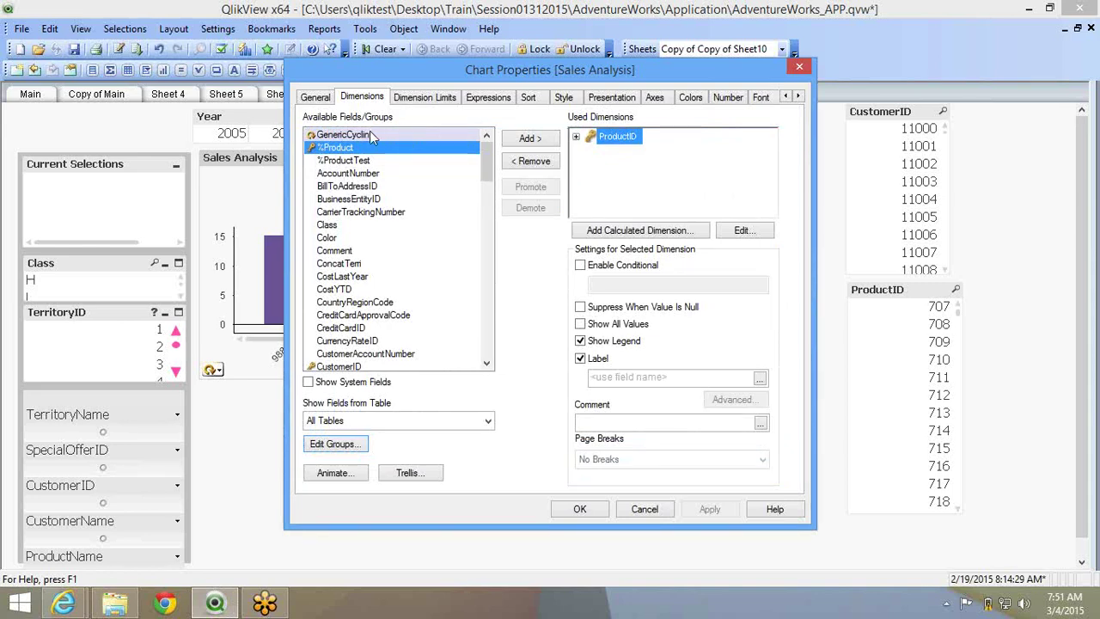
Replace the chart's ProductID dimension with the GenericCyclin group and accept the chart properties.
click(376, 135)
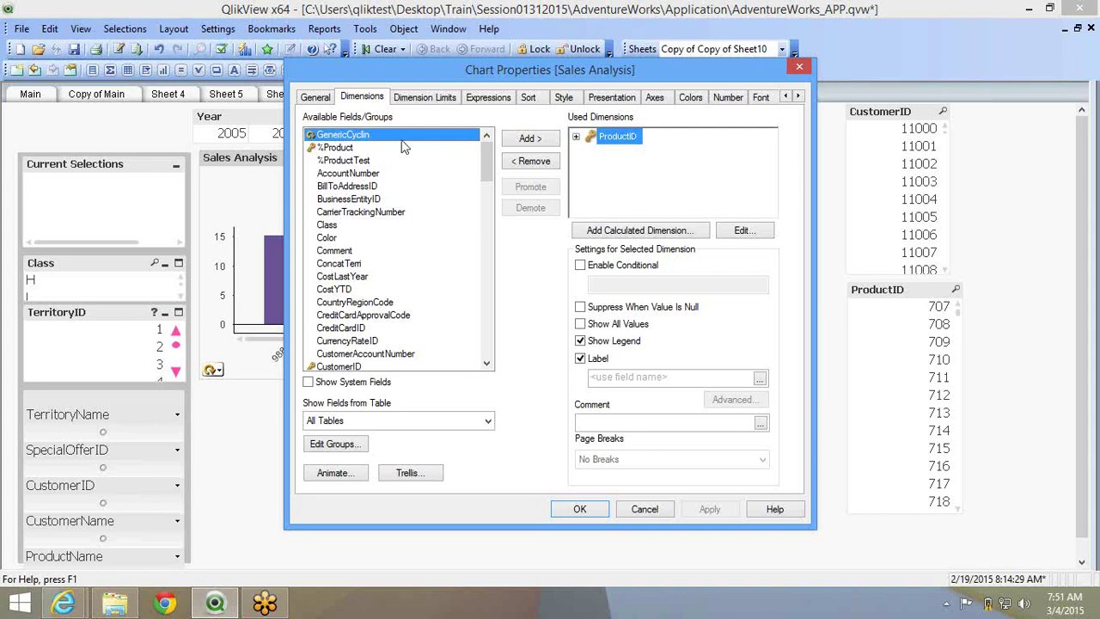
click(520, 140)
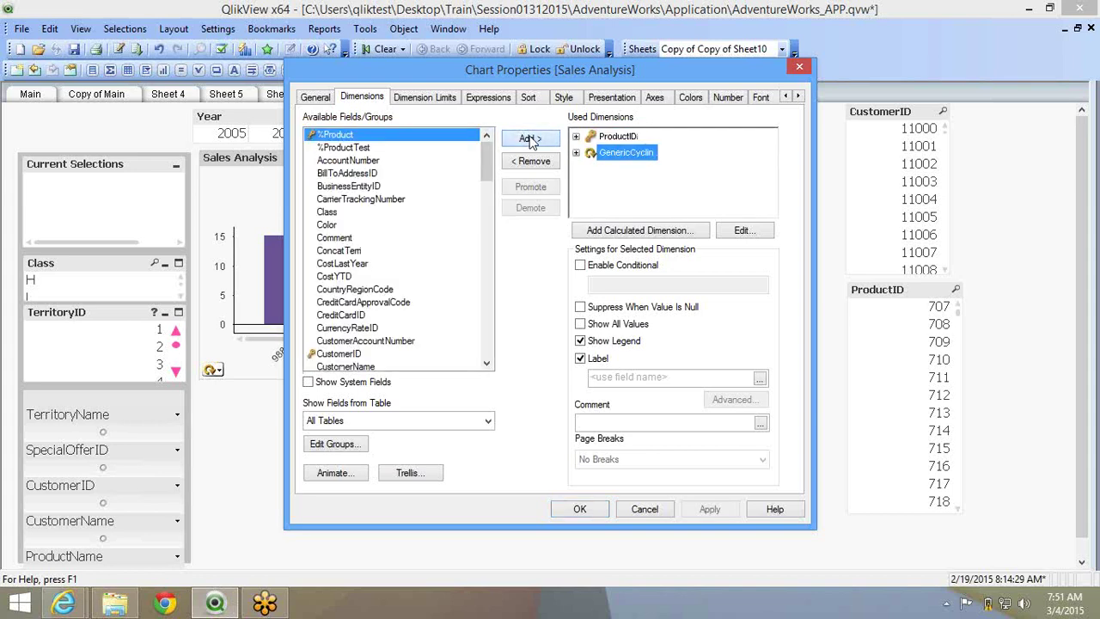
click(554, 161)
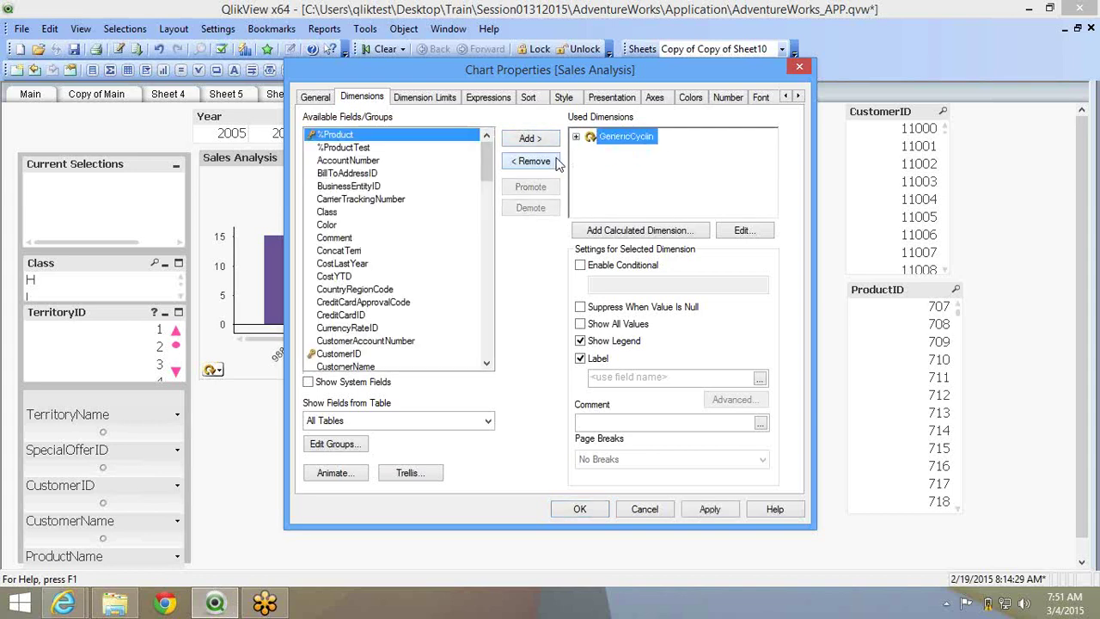
click(578, 510)
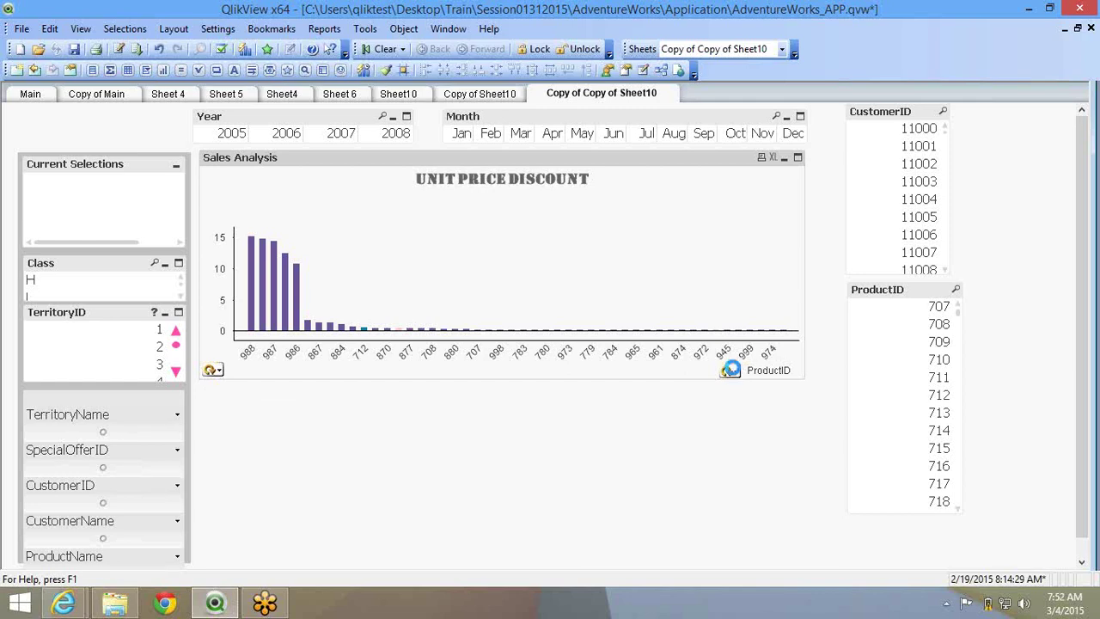
Switch the chart's dimension to CustomerID and cycle through Unit Price, Total Order Qty 2008 and Unit Price Discount.
click(730, 372)
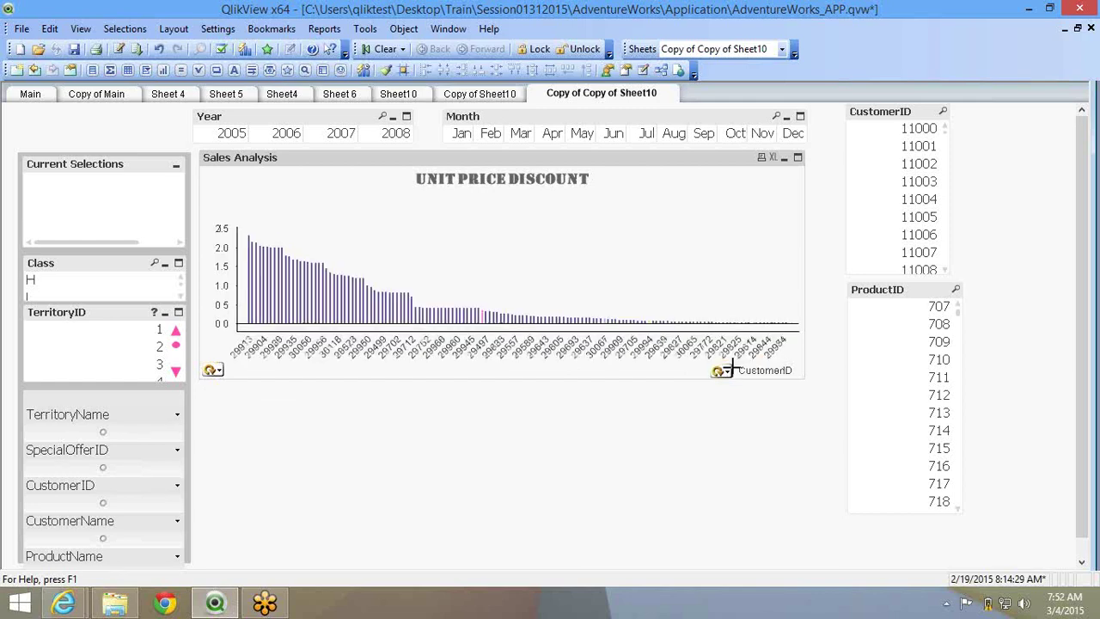
click(212, 375)
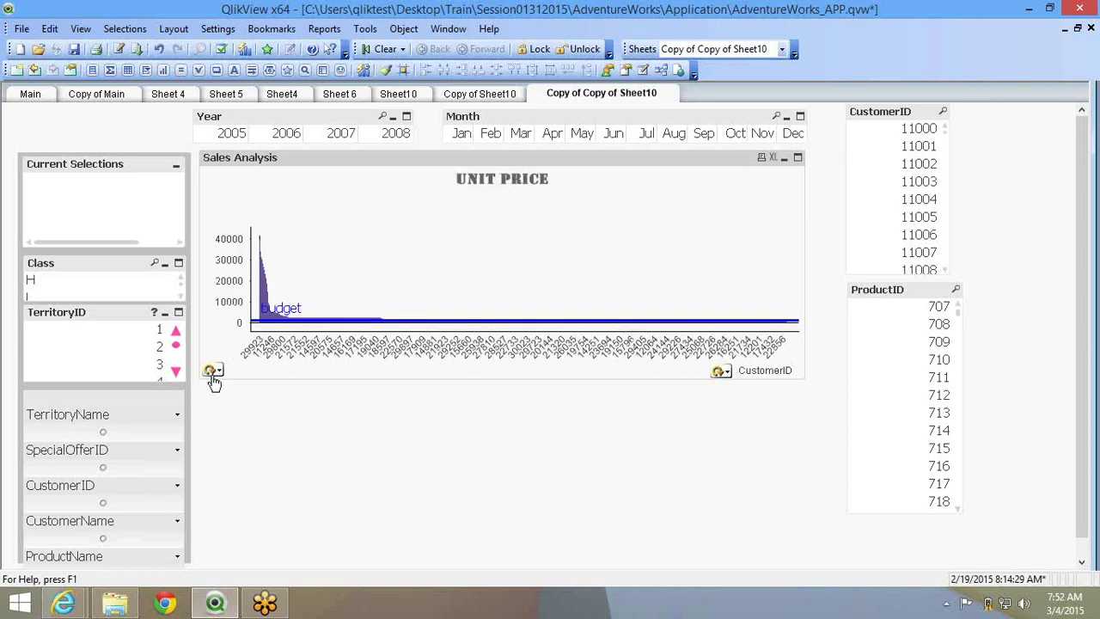
click(212, 376)
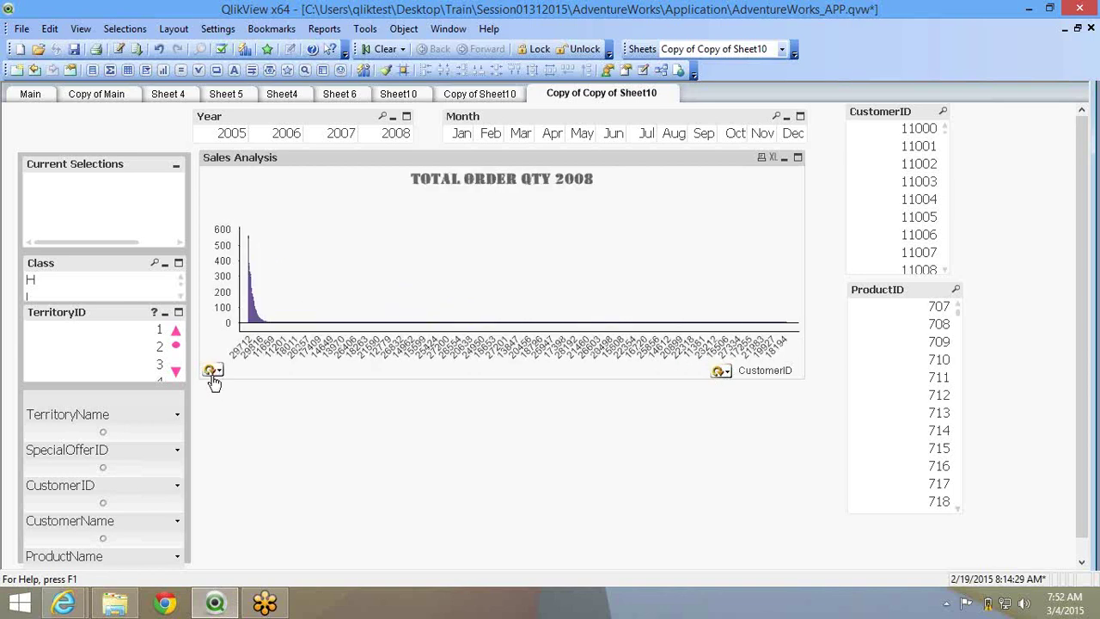
click(212, 375)
click(211, 375)
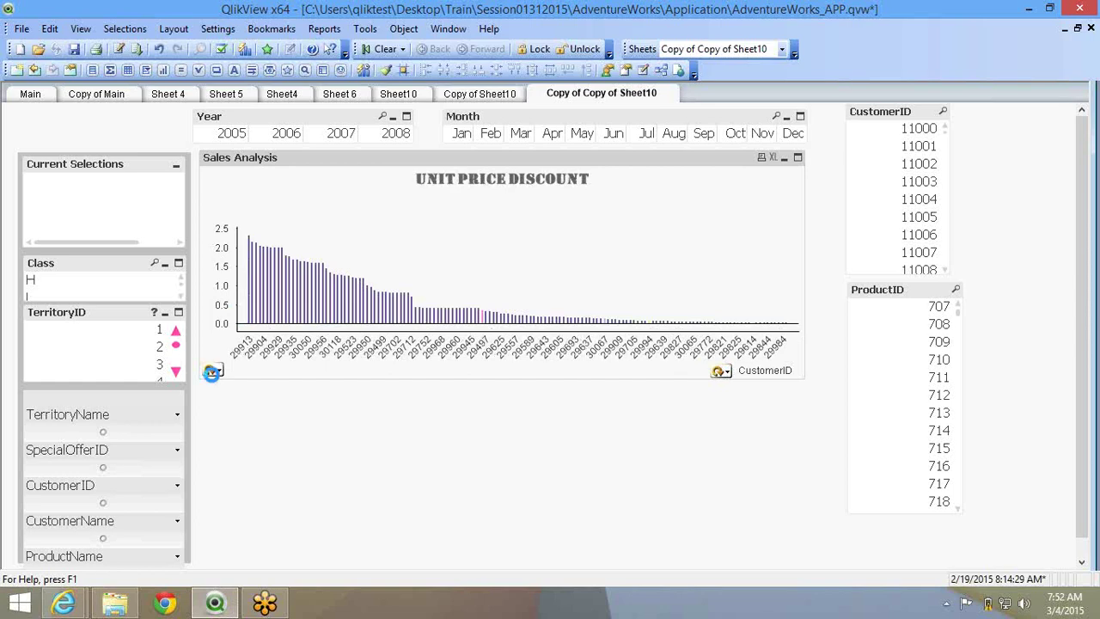
click(212, 376)
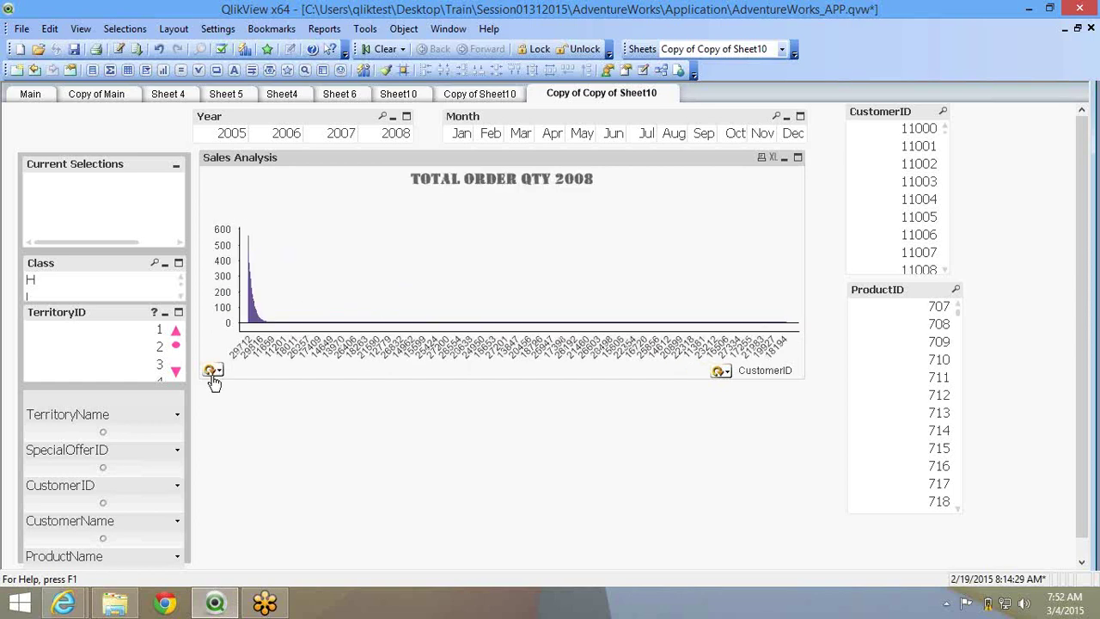
Switch the Sales Analysis chart's dimension to TerritoryID and cycle its expression to Unit Price.
click(723, 375)
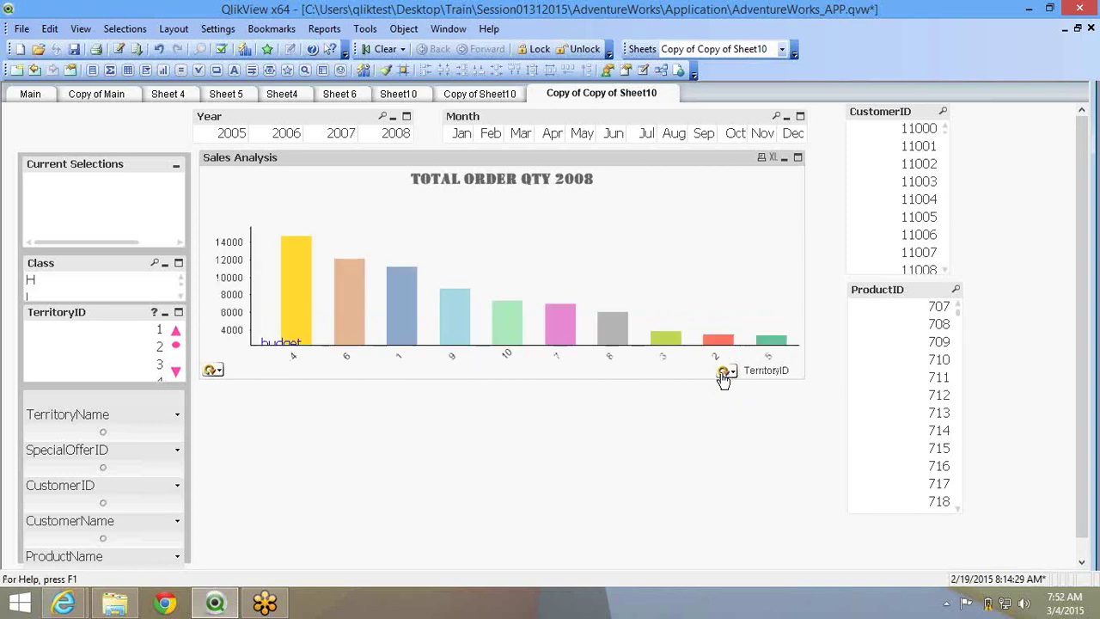
click(212, 372)
click(211, 368)
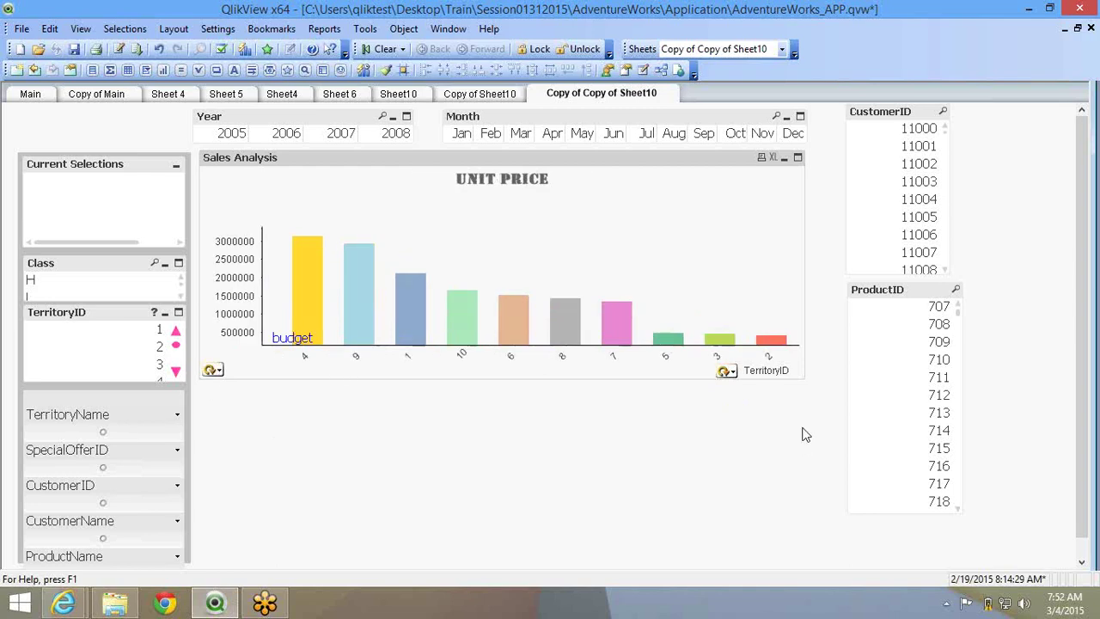
Switch the chart's dimension to ProductID and choose Total Order Qty 2008 as the displayed expression.
click(727, 371)
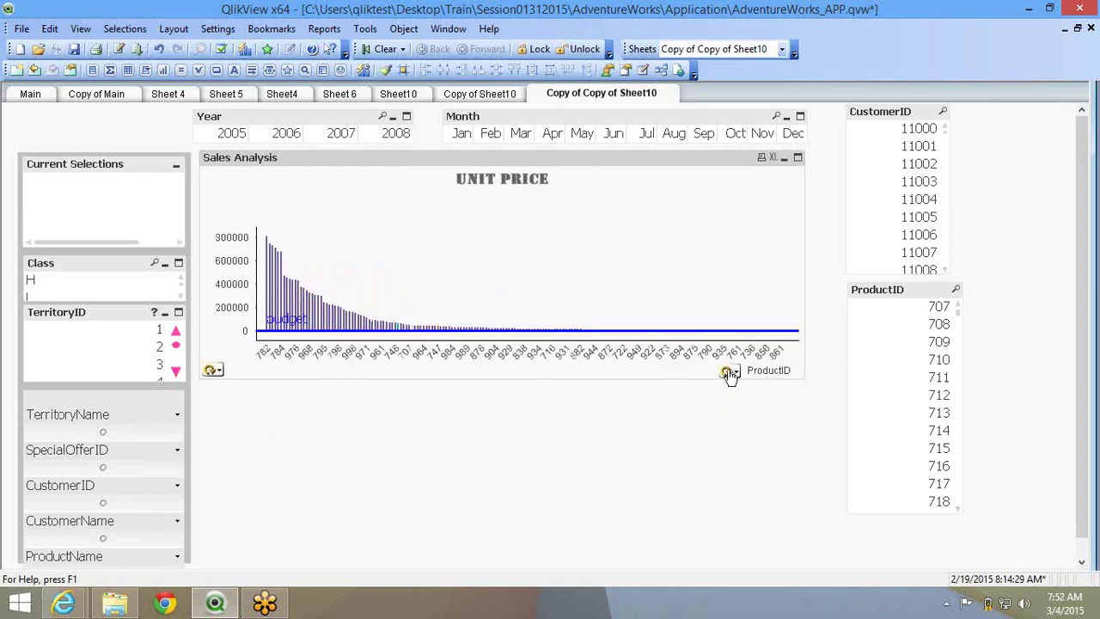
click(216, 371)
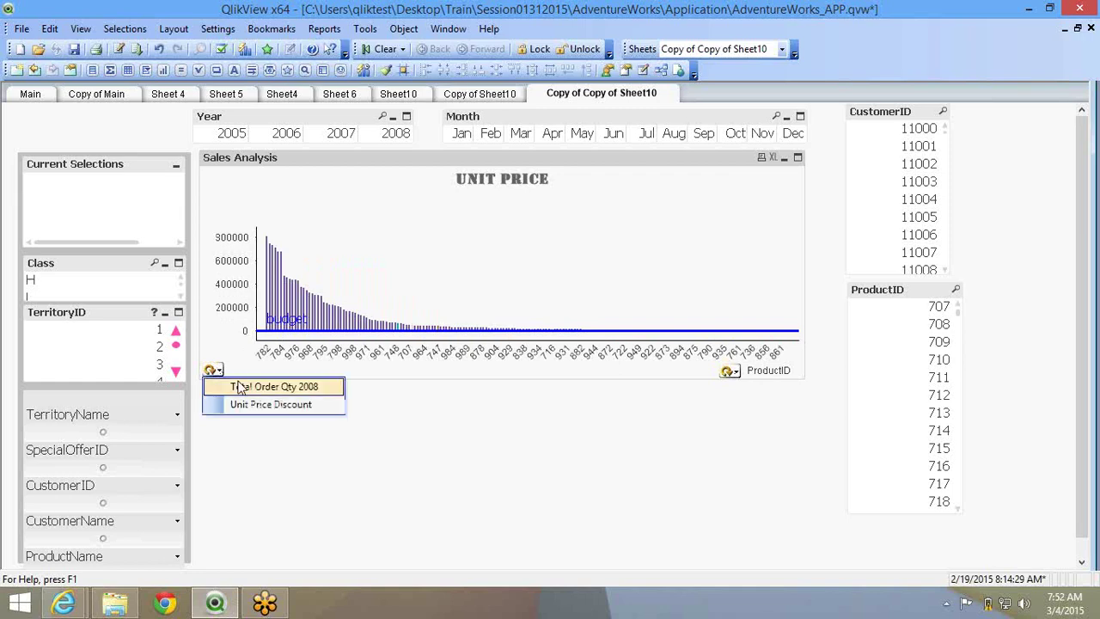
click(240, 386)
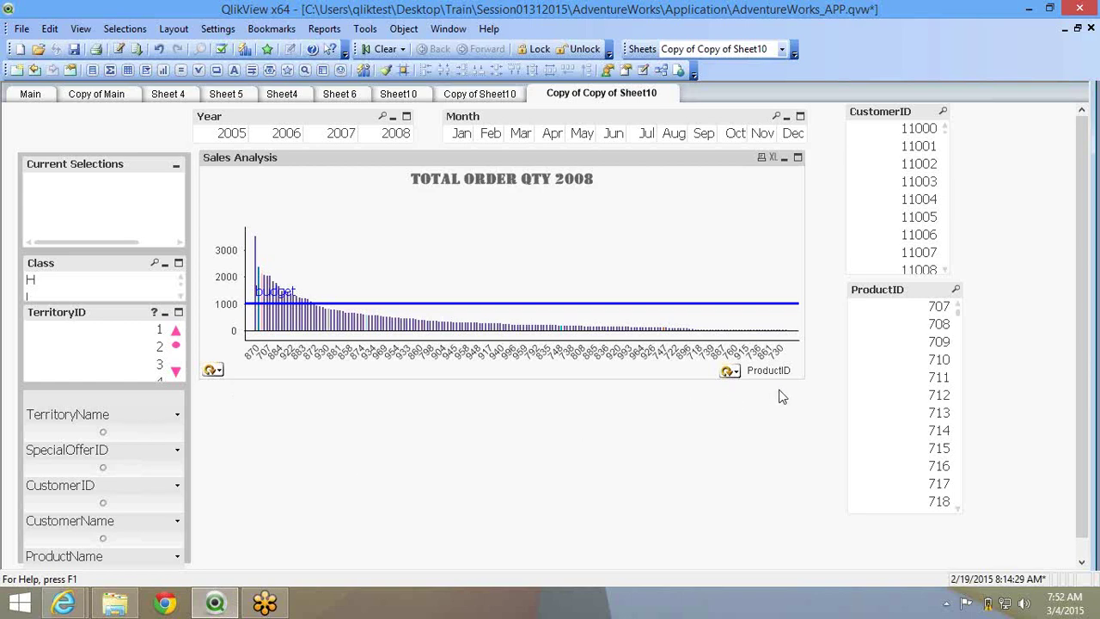
Enlarge the Sales Analysis chart and cycle its dimension and expression, ending on ProductID with Unit Price.
drag(800, 378, 823, 499)
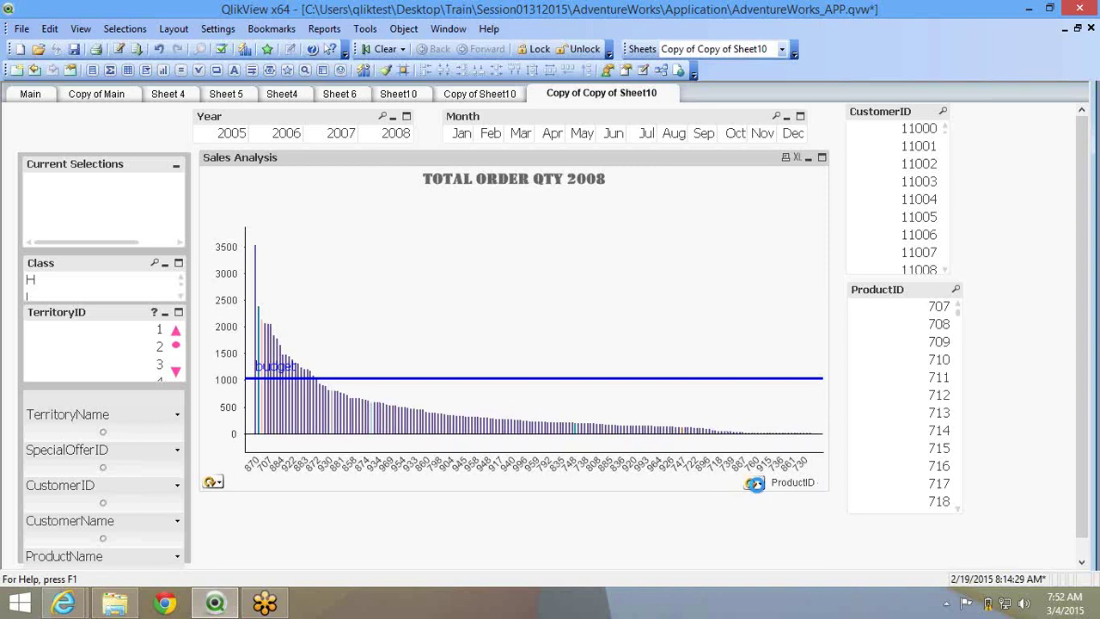
click(751, 484)
click(750, 486)
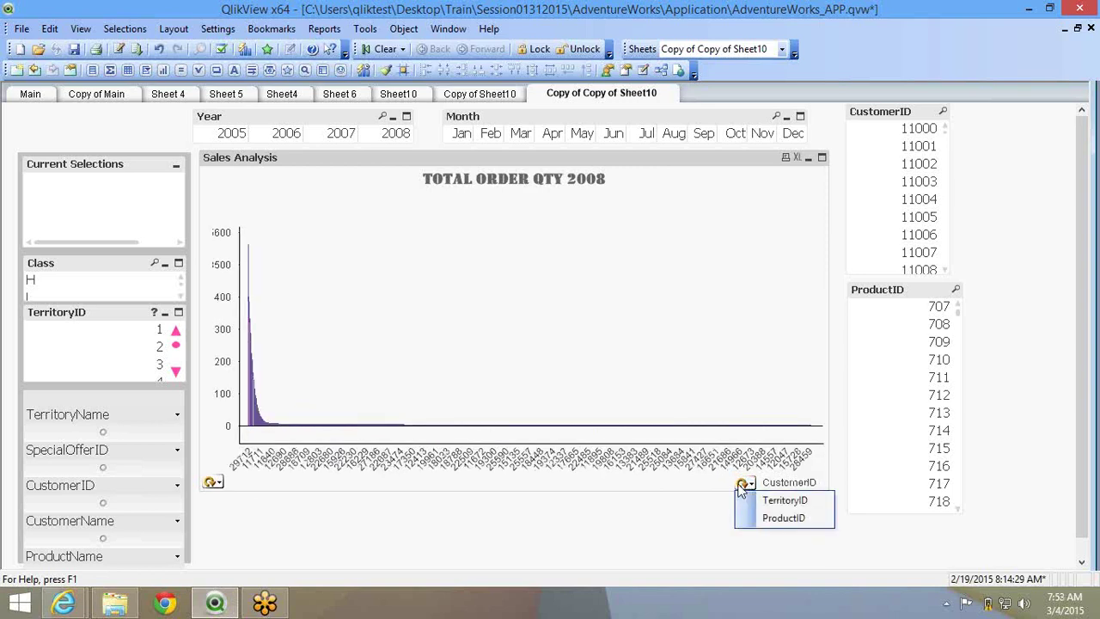
click(766, 514)
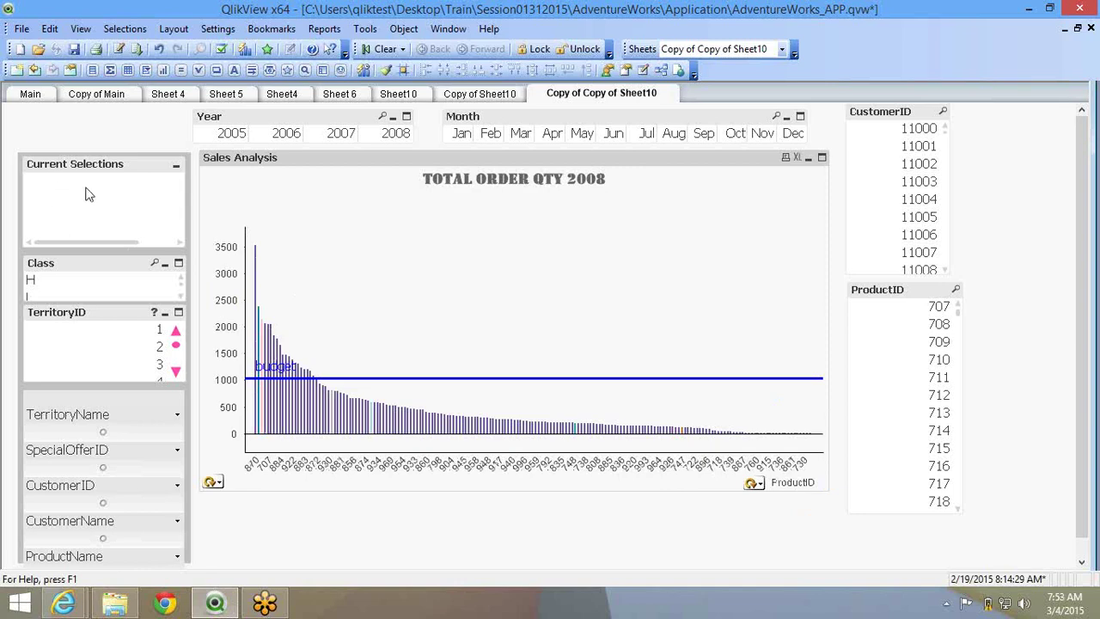
click(210, 483)
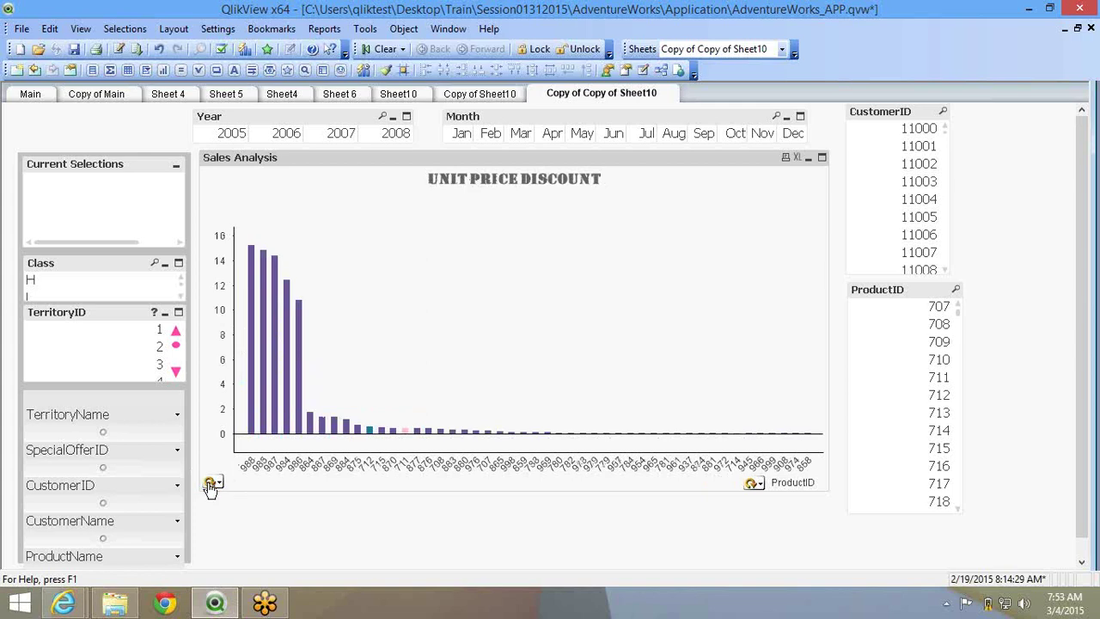
click(209, 482)
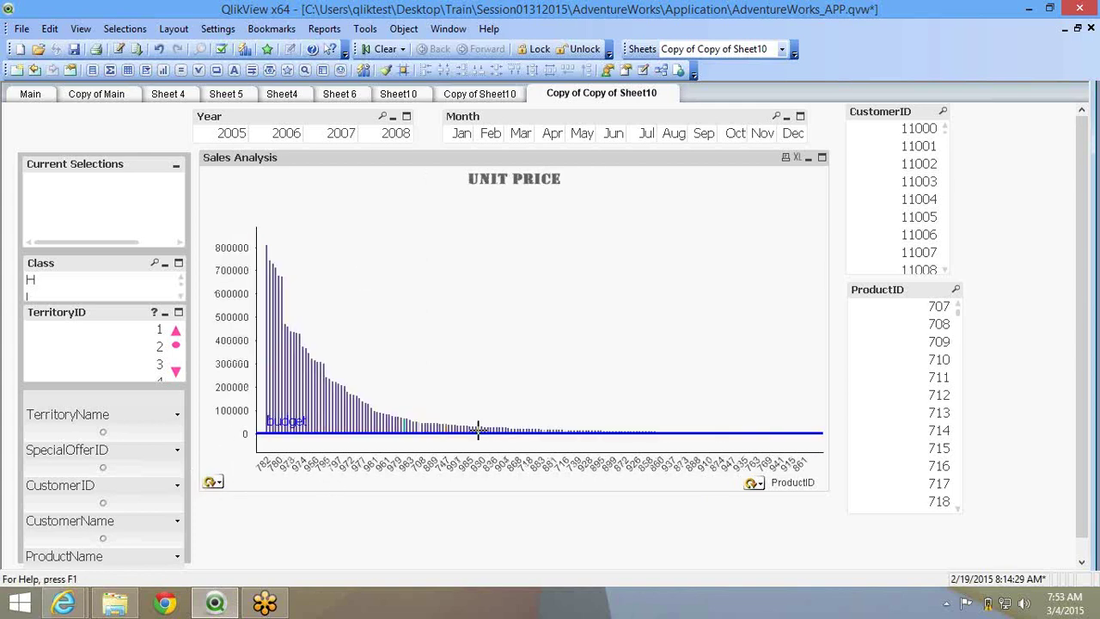
right_click(440, 306)
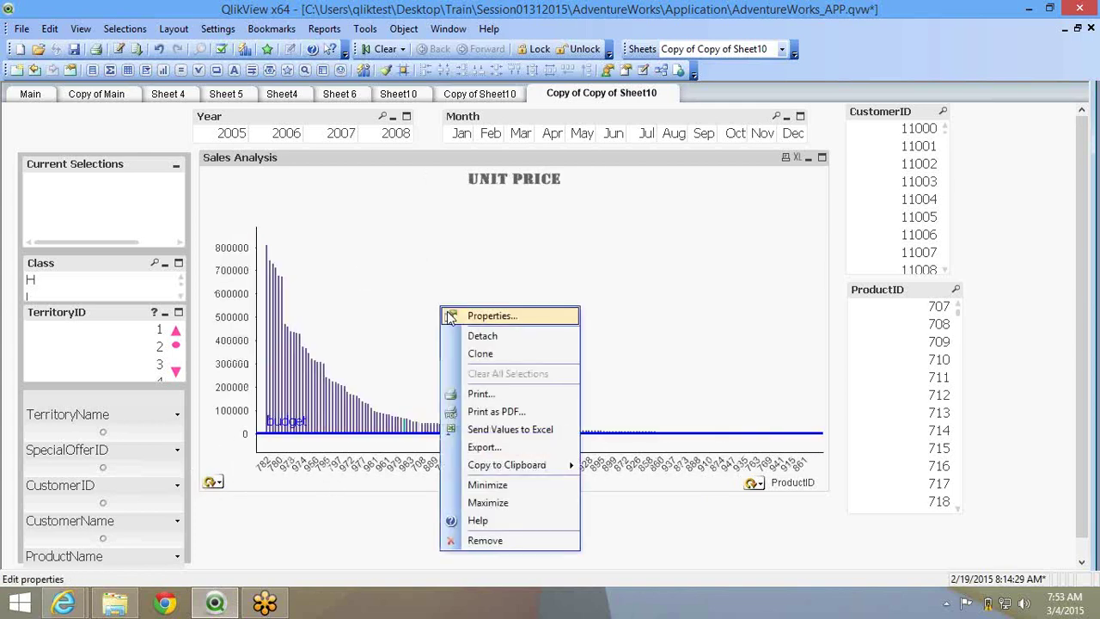
click(450, 316)
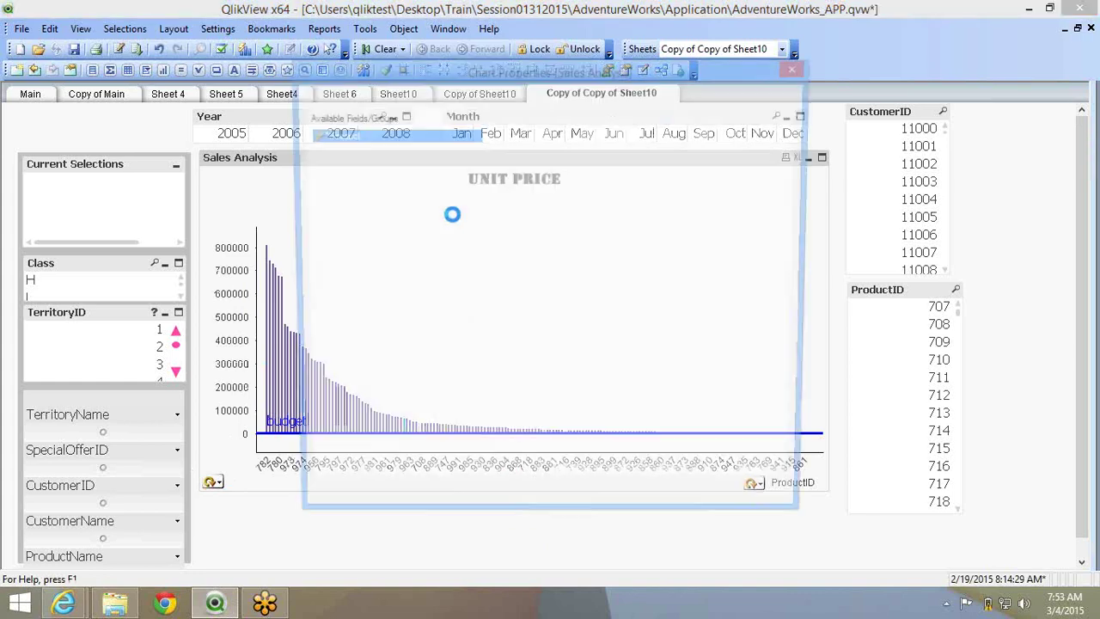
click(580, 508)
Copy the current sheet and open the dimension properties of the Sales Analysis chart on the copy.
right_click(459, 332)
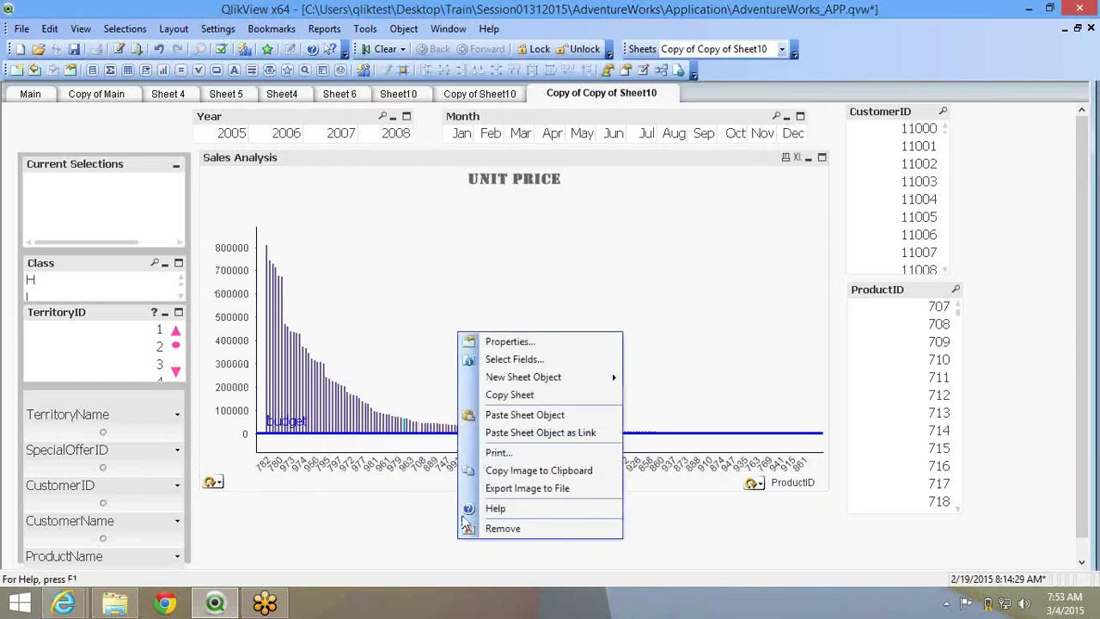
click(525, 397)
right_click(432, 280)
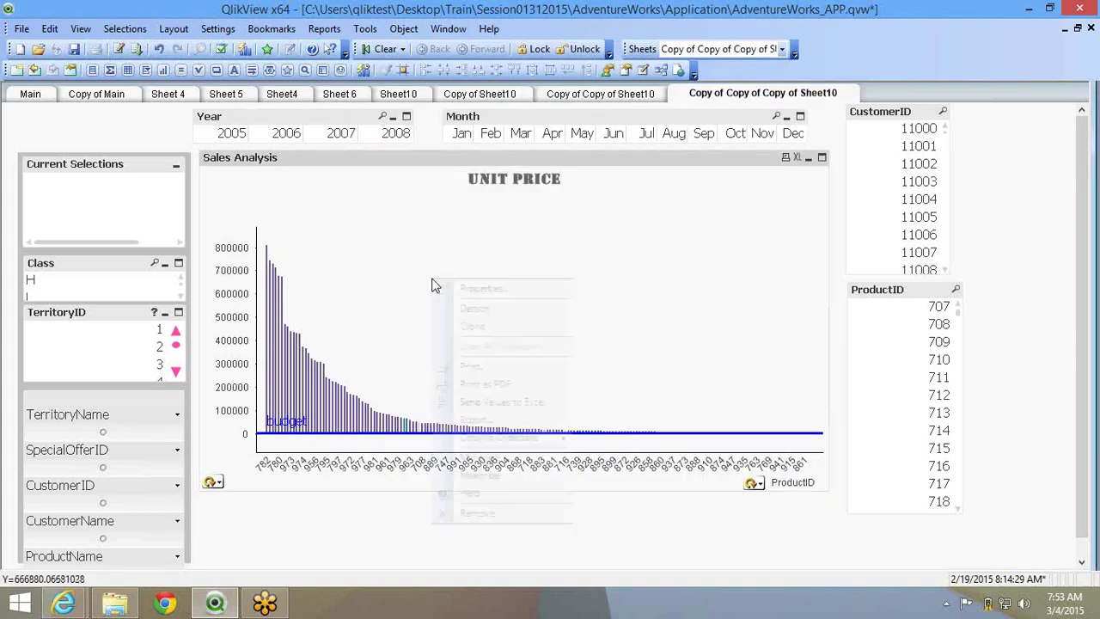
click(443, 290)
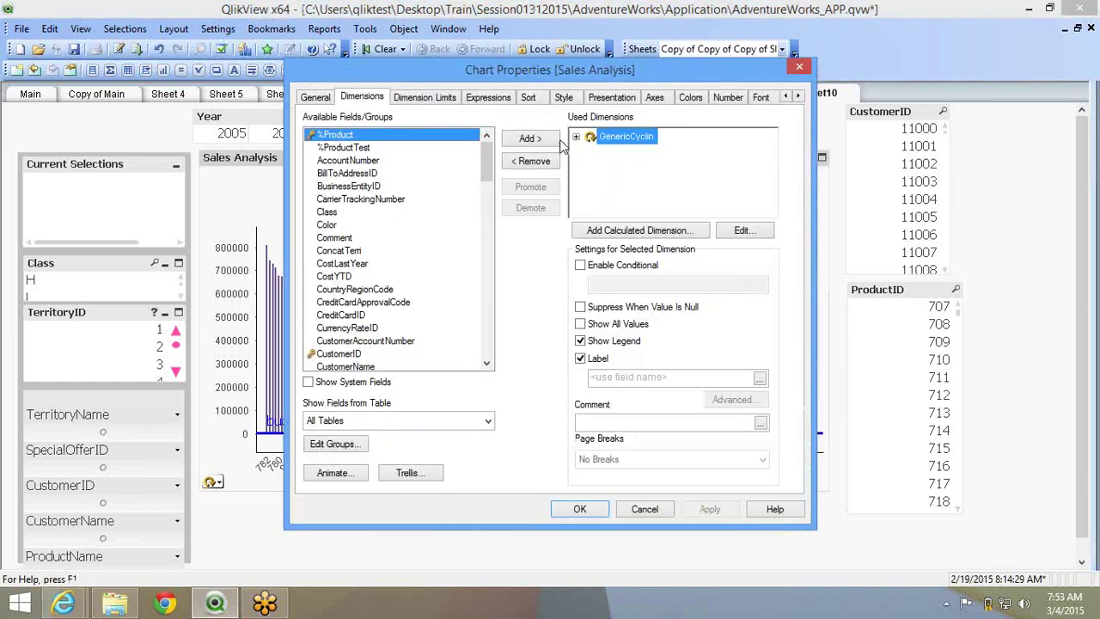
Create a new drill-down group named TimelineDrill in the document's groups.
click(350, 445)
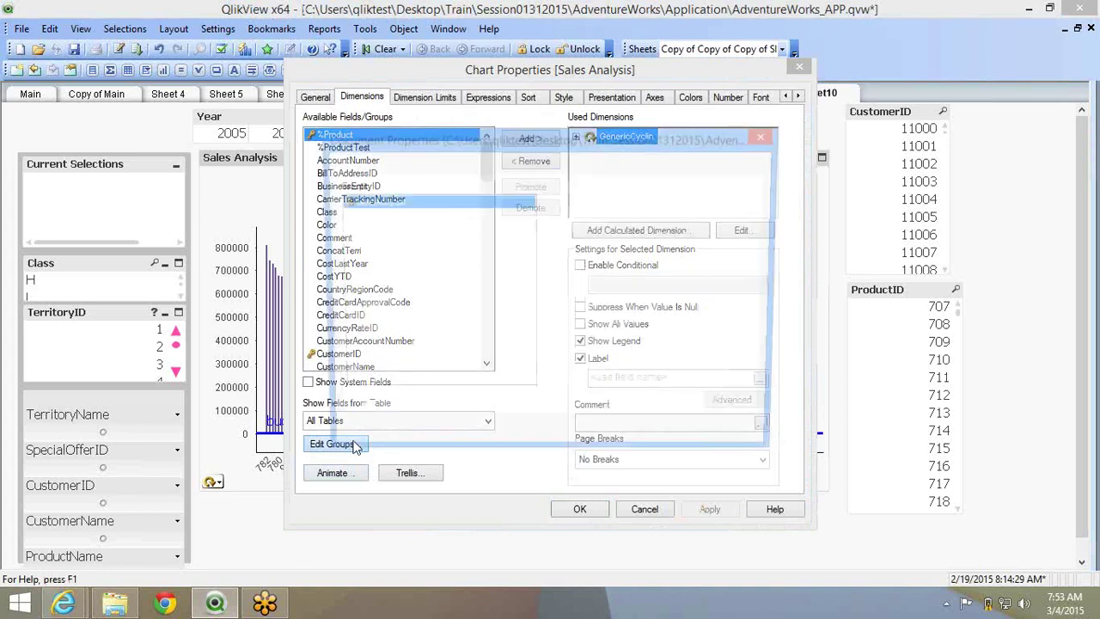
click(612, 441)
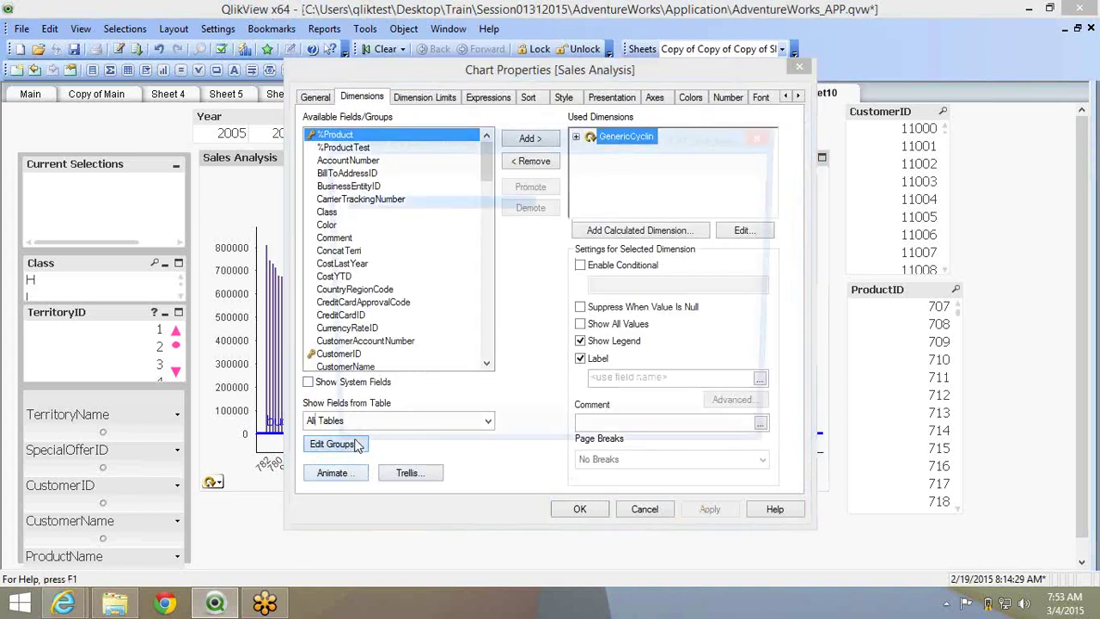
click(354, 445)
click(366, 410)
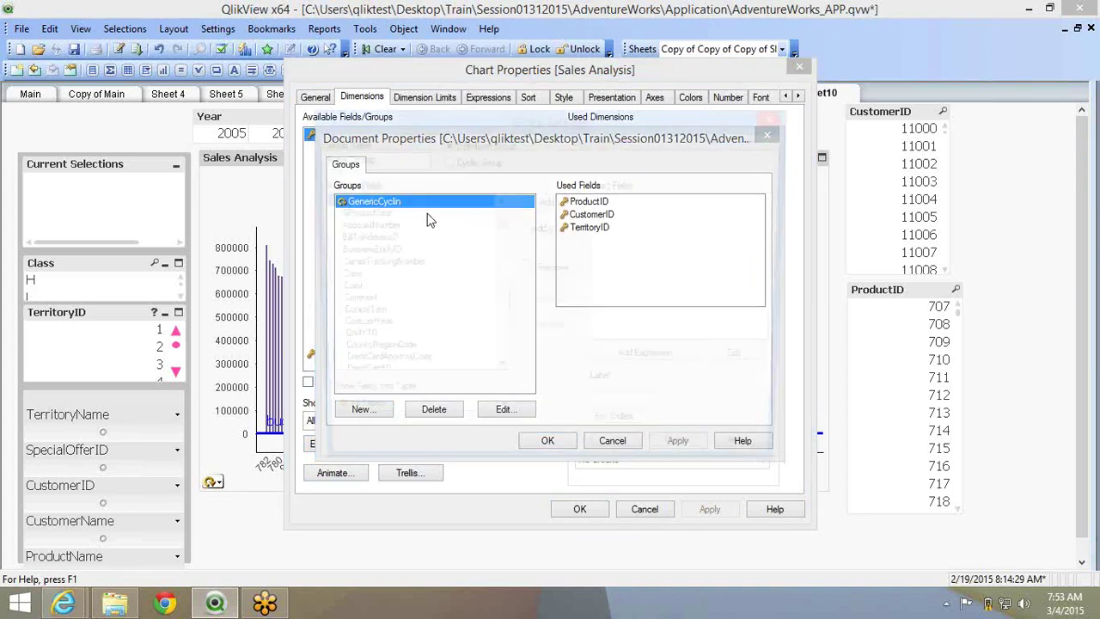
text(Gener)
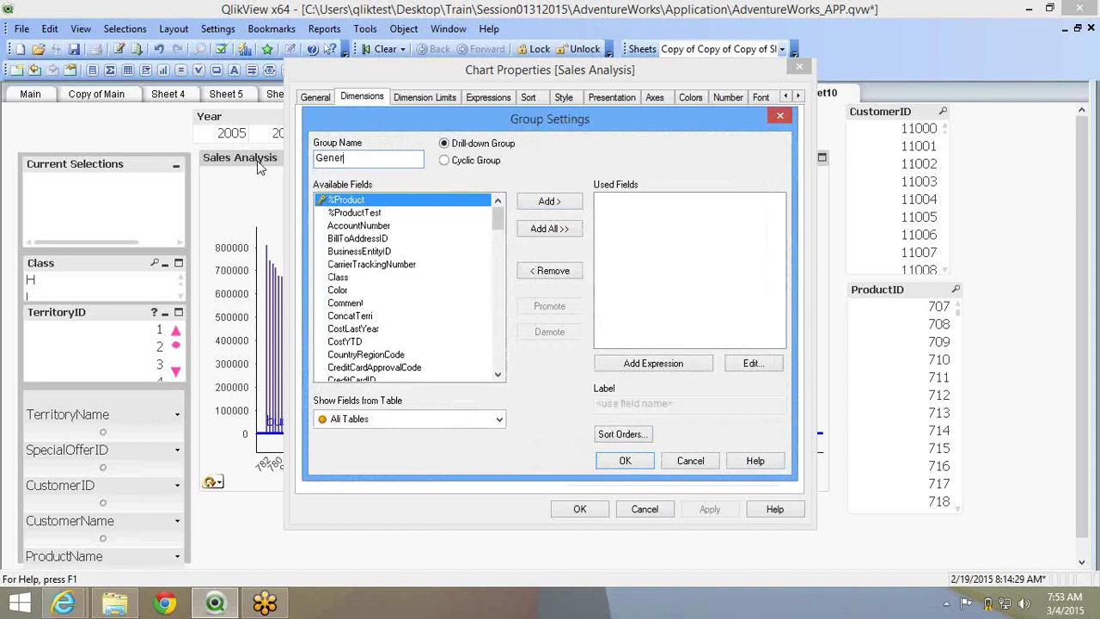
key(BackSpace)
key(BackSpace)
key(BackSpace)
key(BackSpace)
key(BackSpace)
key(BackSpace)
text(TimelineDrill)
Add the Year field as the first used field of the TimelineDrill group.
click(421, 266)
key(y)
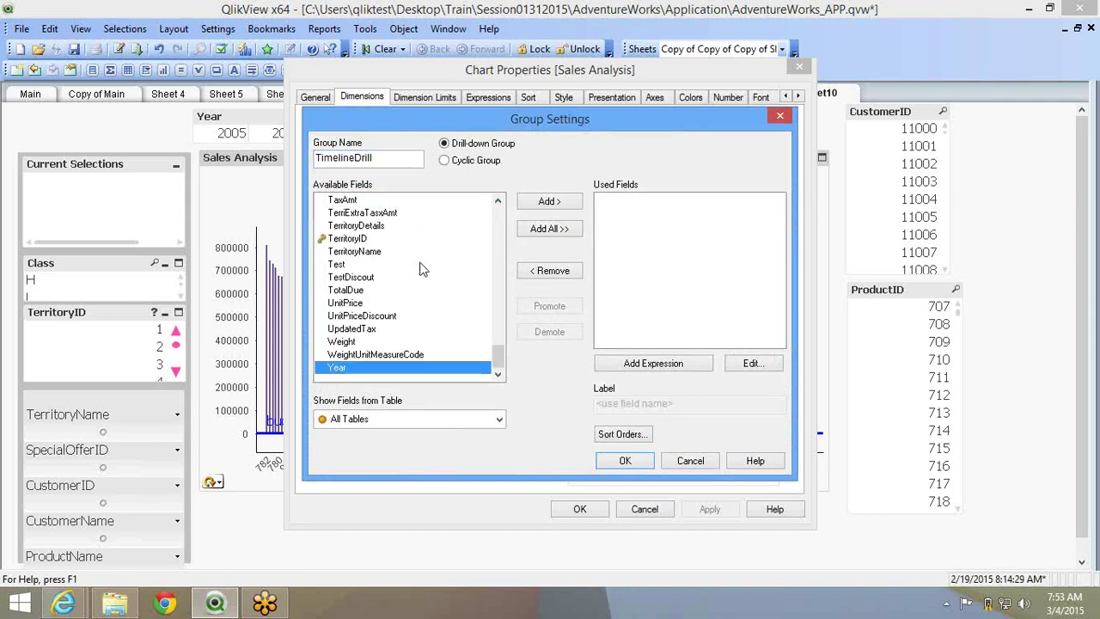
click(540, 201)
Dismiss the low battery warning and add the Month field below Year in the TimelineDrill group.
click(405, 306)
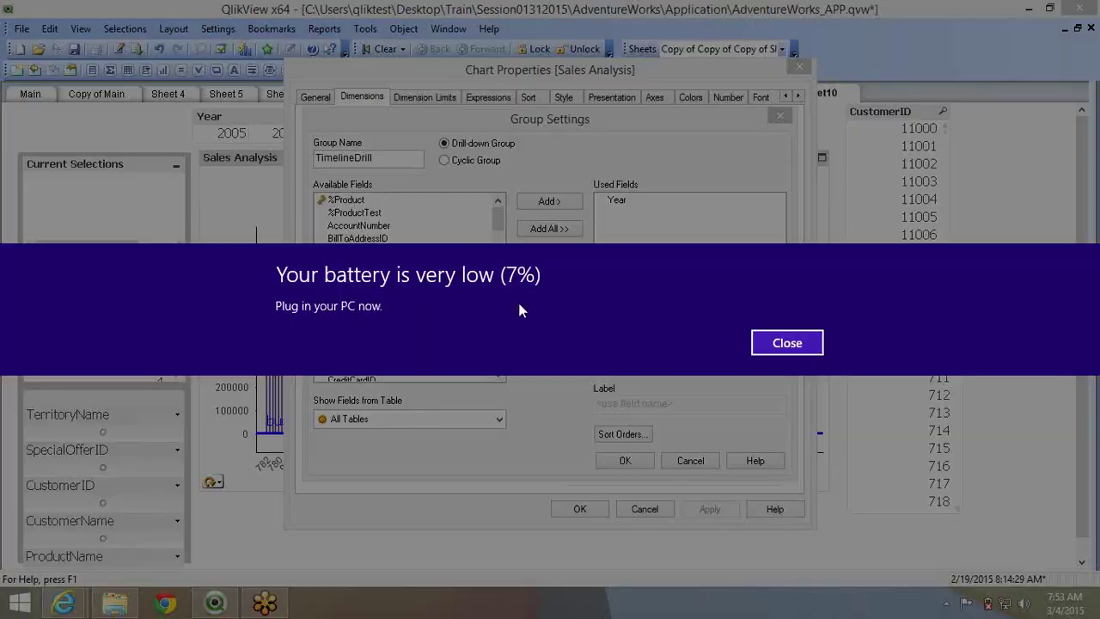
click(767, 343)
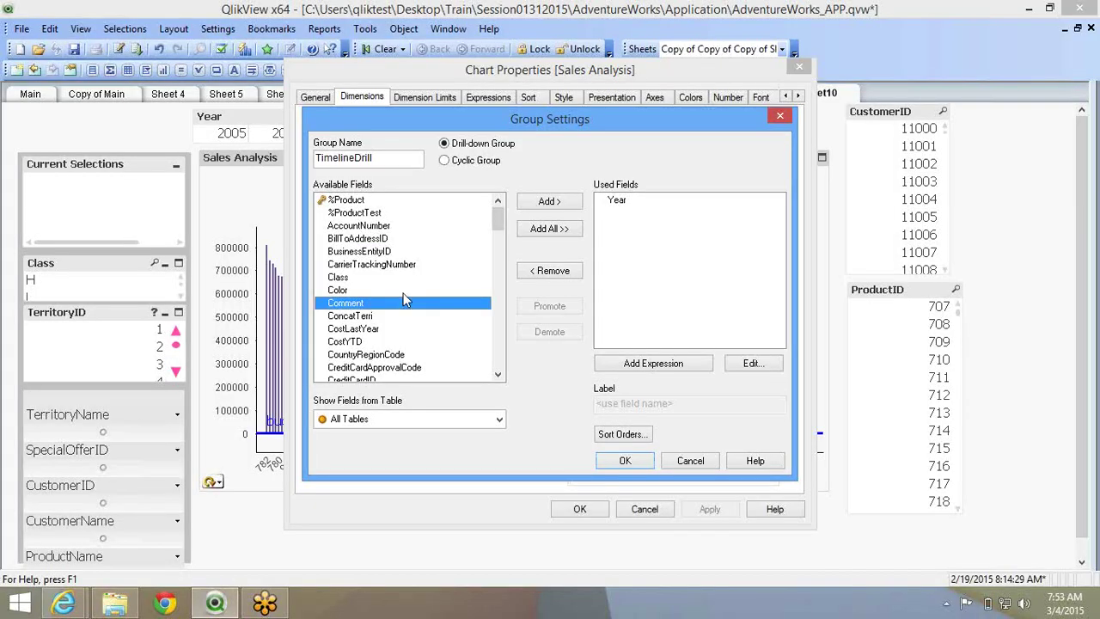
scroll(404, 296, down, 15)
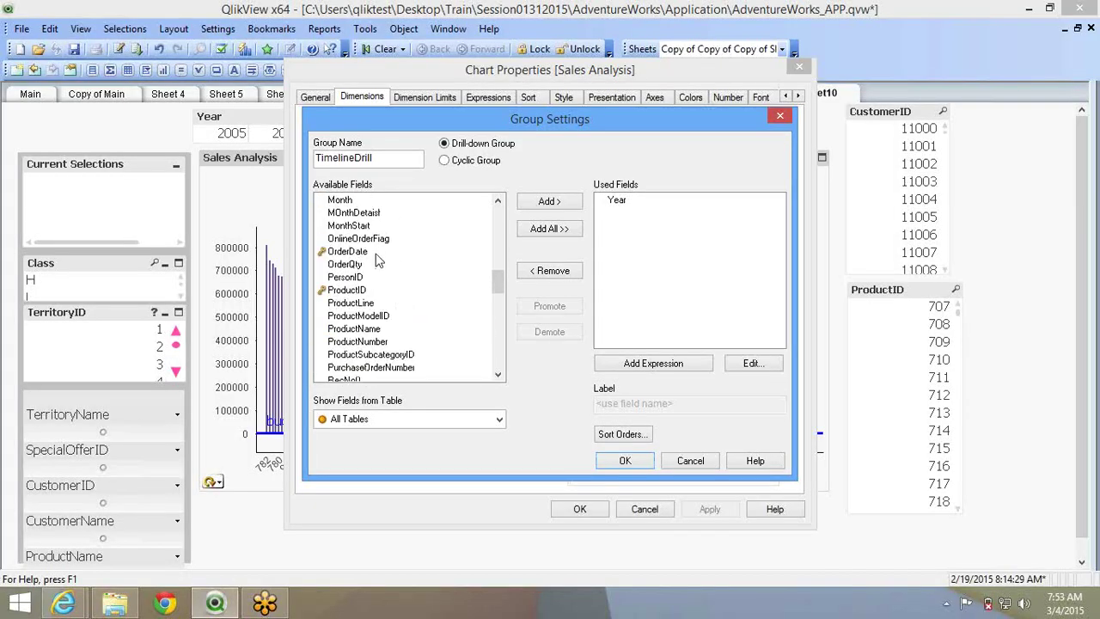
scroll(378, 262, up, 2)
click(385, 277)
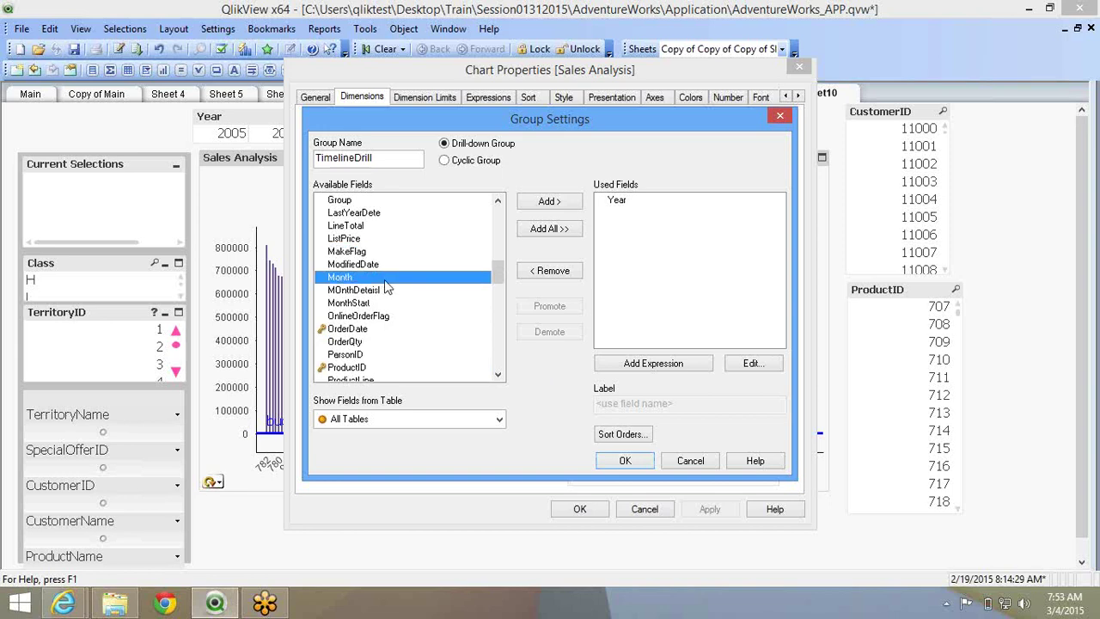
click(567, 202)
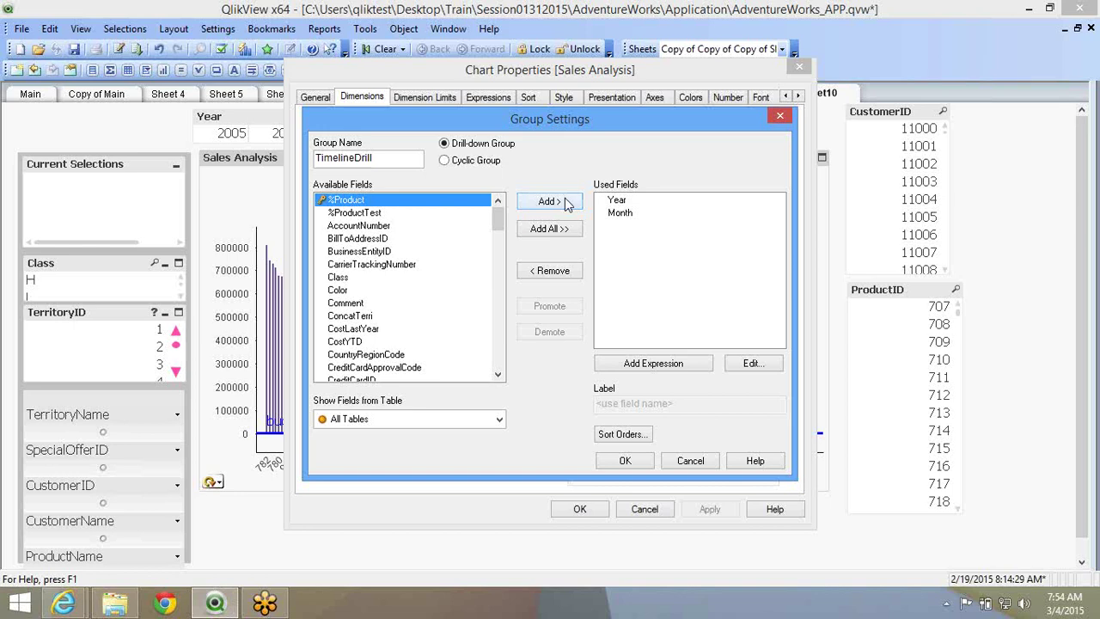
click(565, 203)
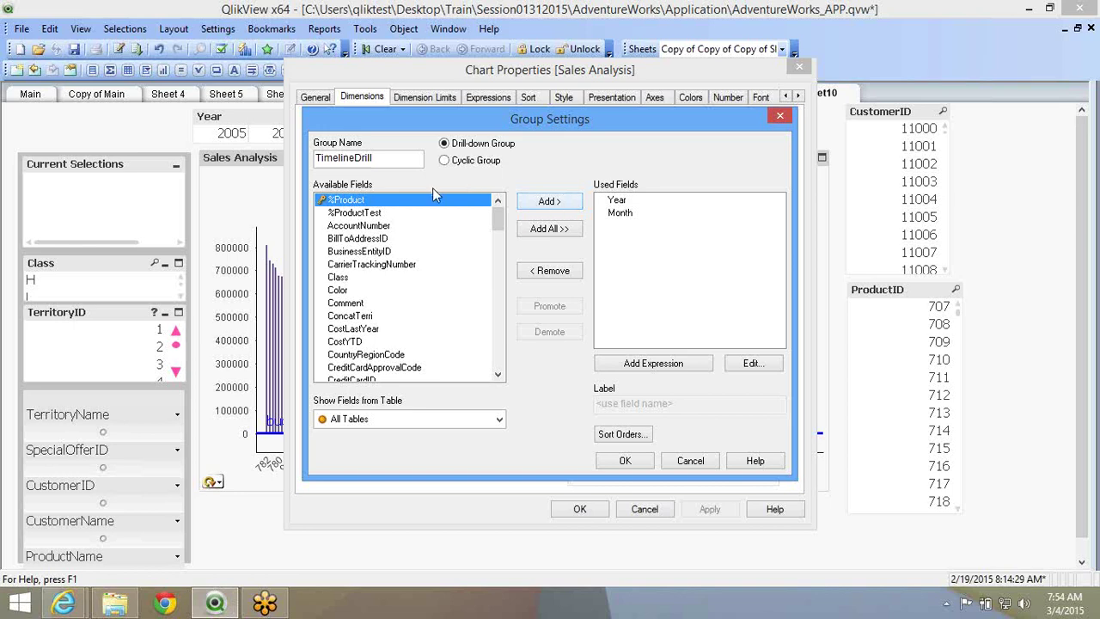
Add the TerritoryID field below Month in the TimelineDrill group.
click(421, 277)
key(t)
scroll(422, 280, down, 4)
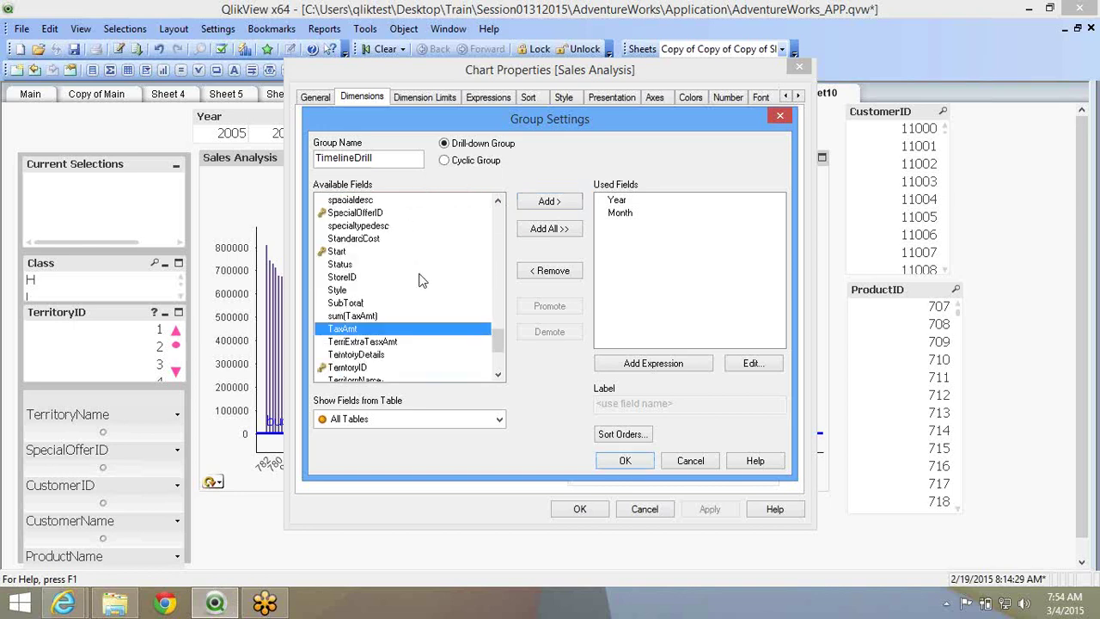
click(396, 251)
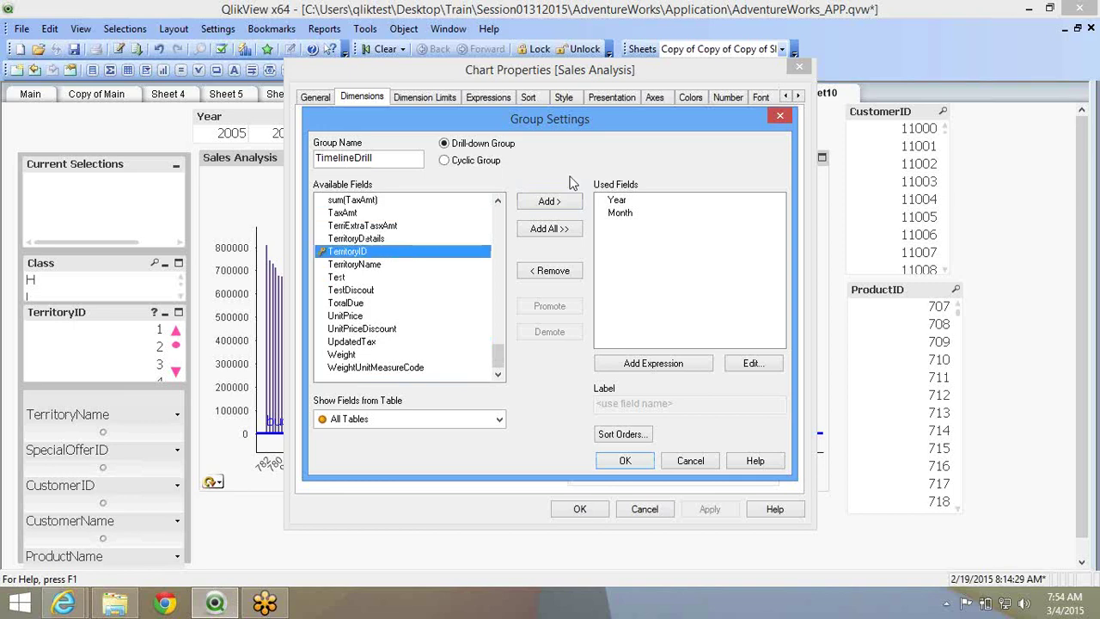
click(549, 203)
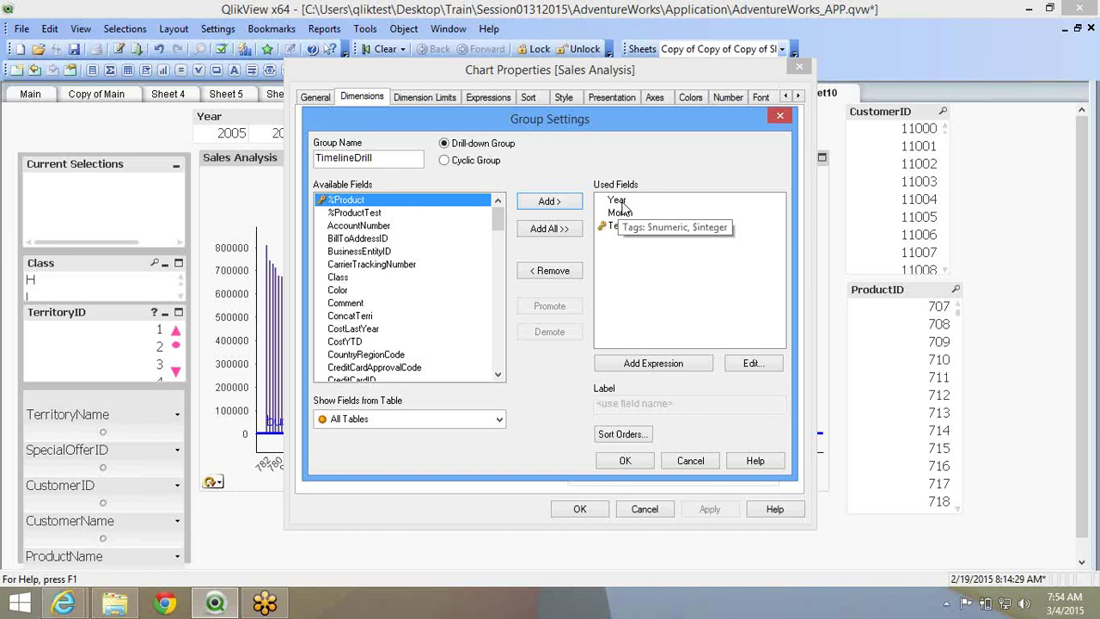
Add the CustomerID field below TerritoryID in the TimelineDrill group.
click(327, 240)
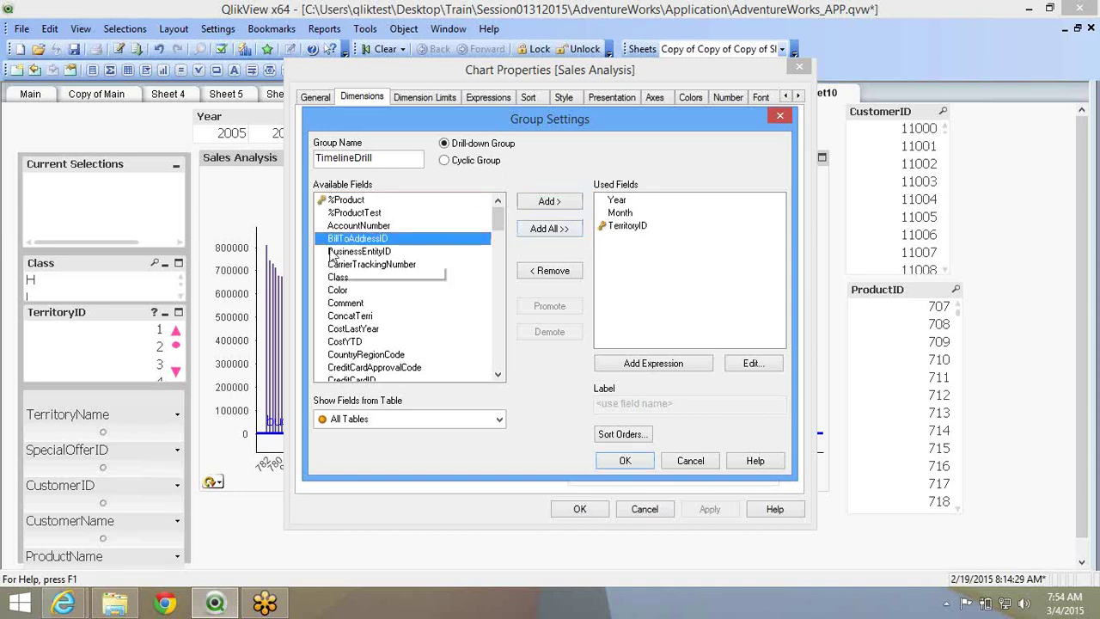
key(o)
key(p)
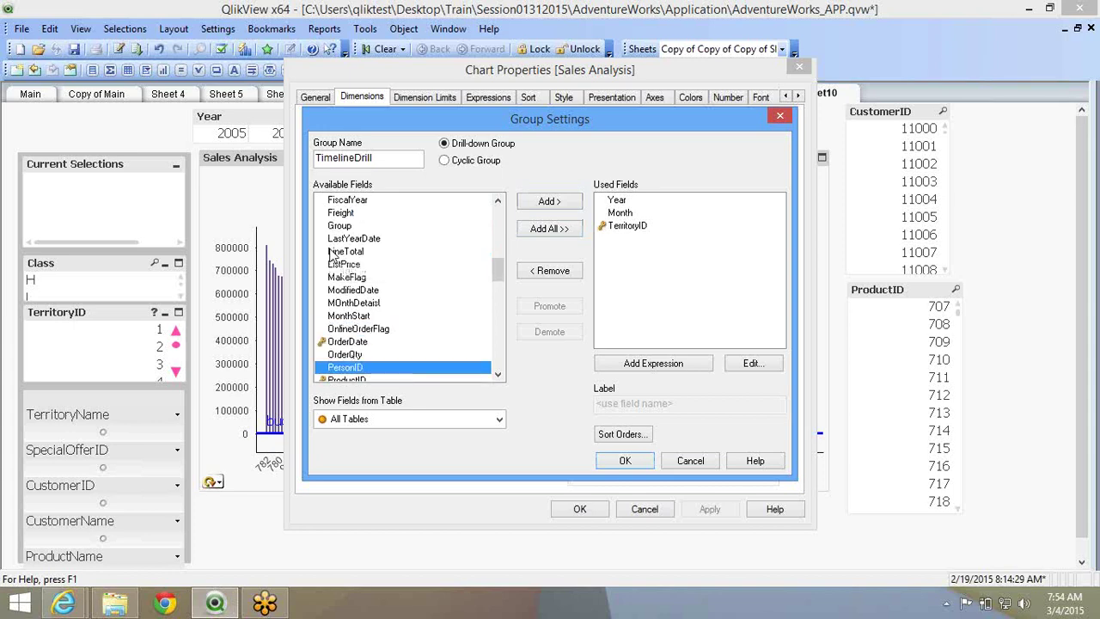
key(c)
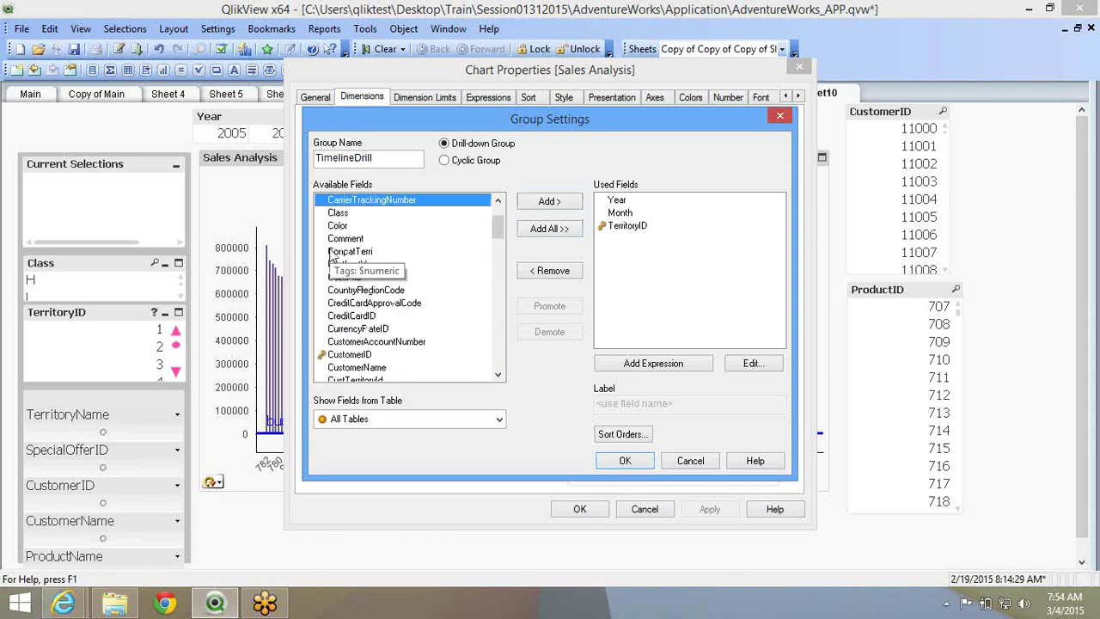
click(364, 354)
click(549, 201)
Add the ProductID field below CustomerID in the TimelineDrill group and save the group definition.
click(409, 280)
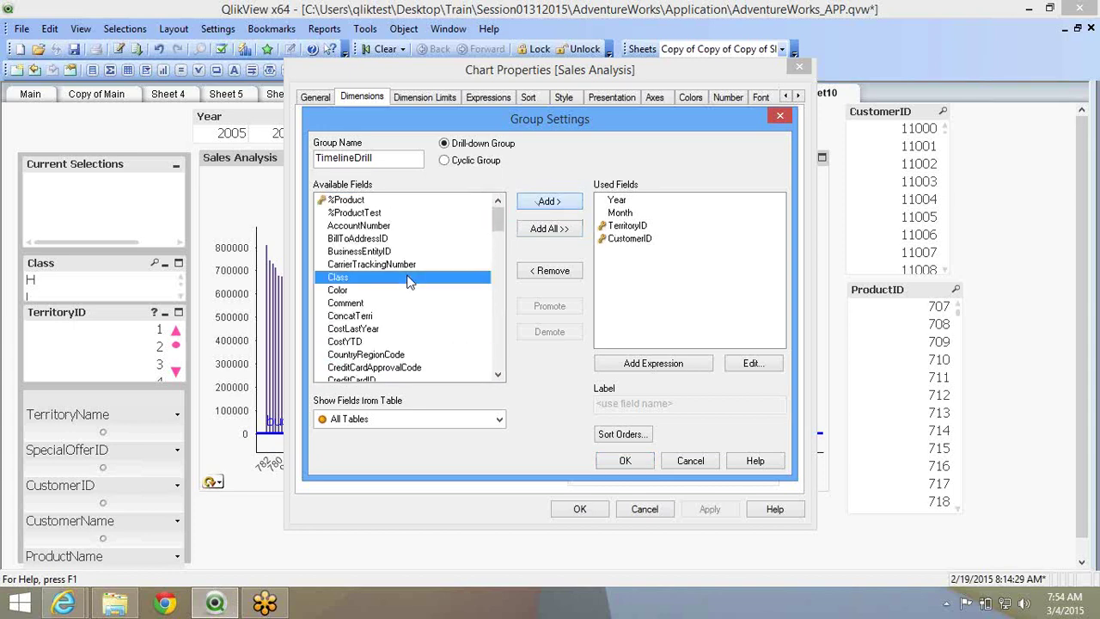
key(p)
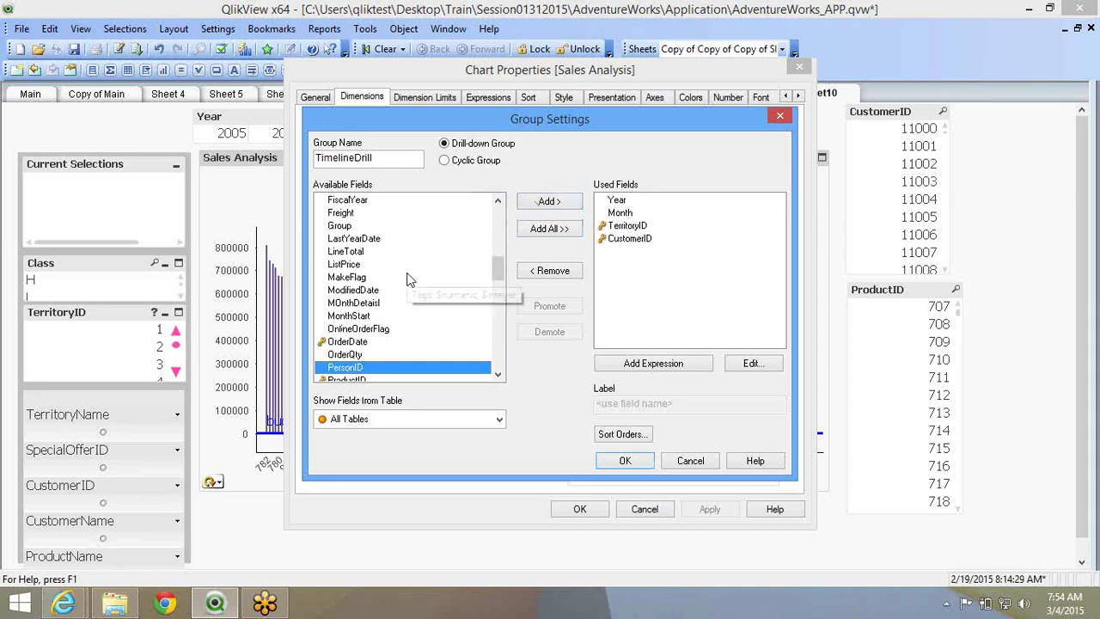
scroll(409, 281, down, 1)
click(420, 342)
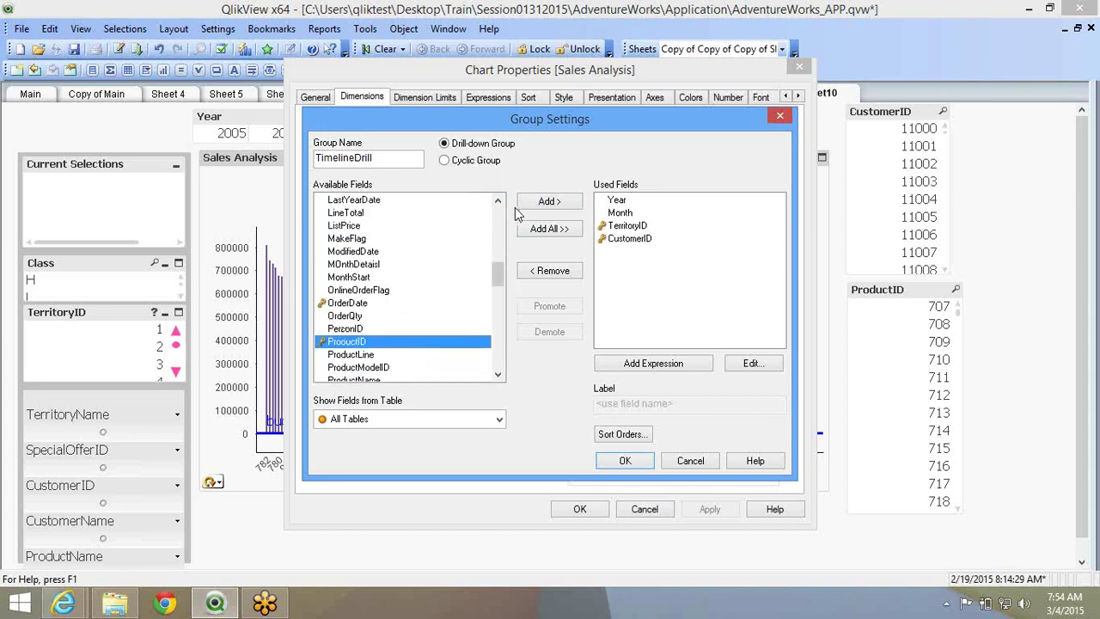
click(527, 206)
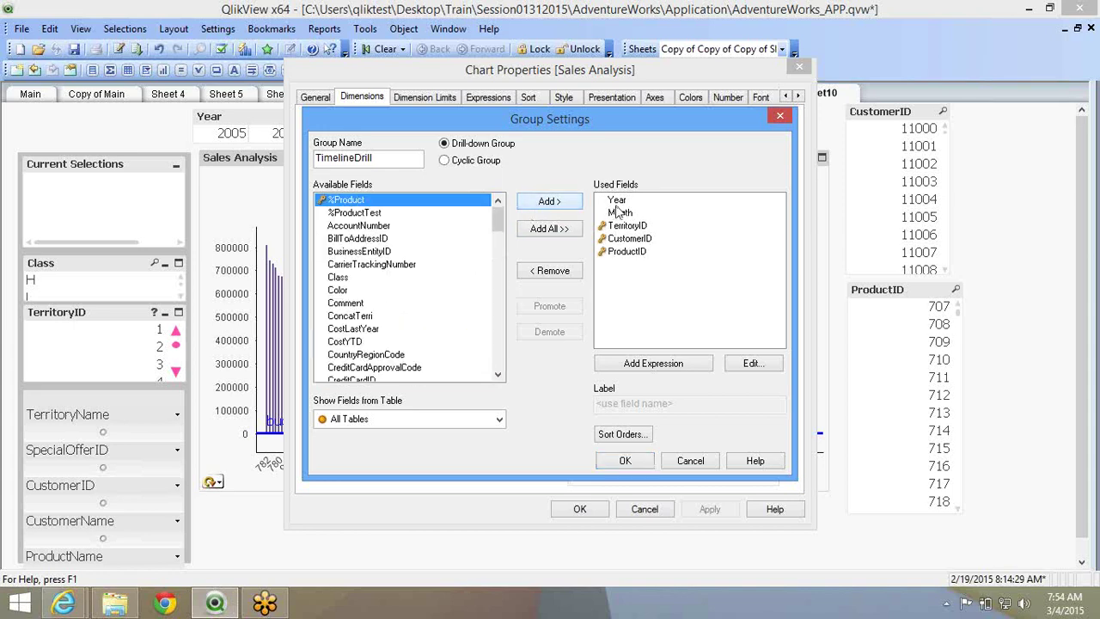
click(625, 461)
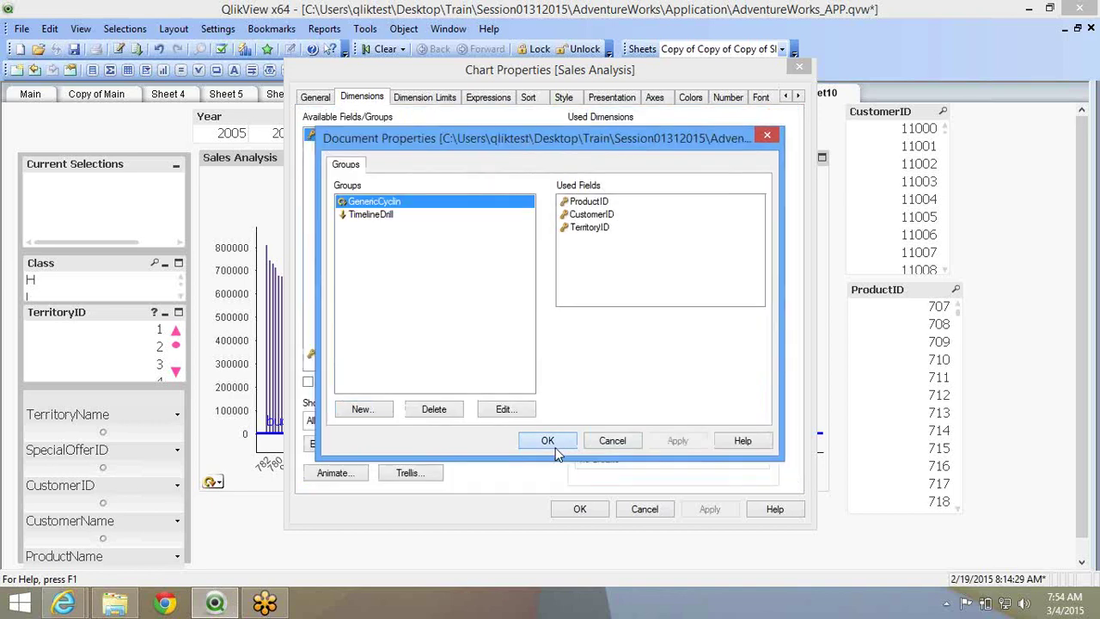
click(550, 442)
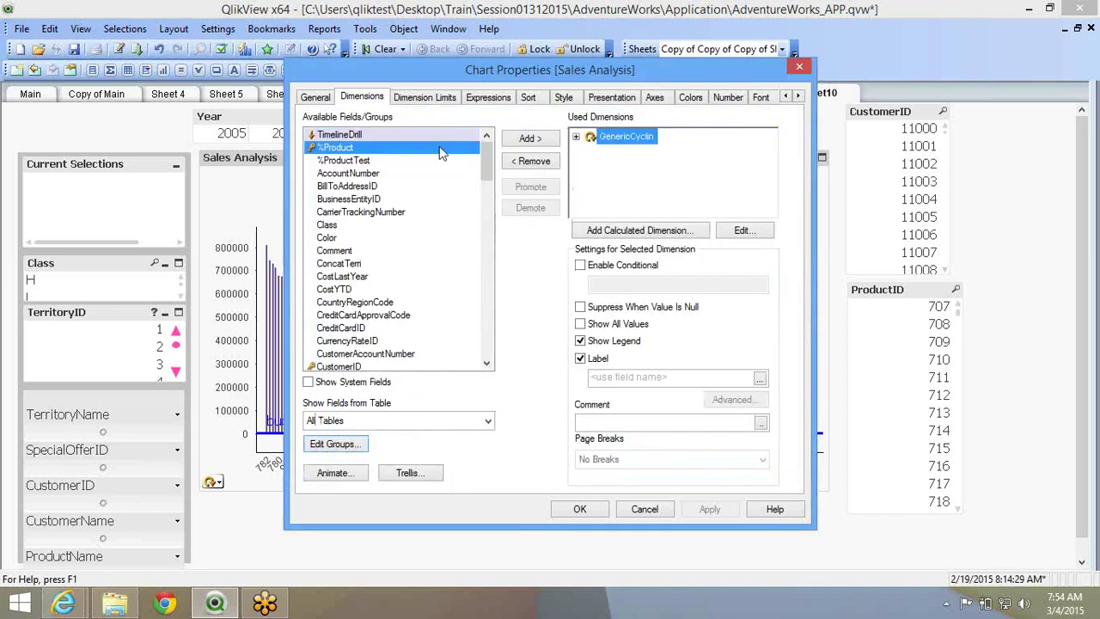
Replace the GenericCyclin dimension of the Sales Analysis chart with the TimelineDrill group and apply the chart properties.
click(381, 135)
click(554, 139)
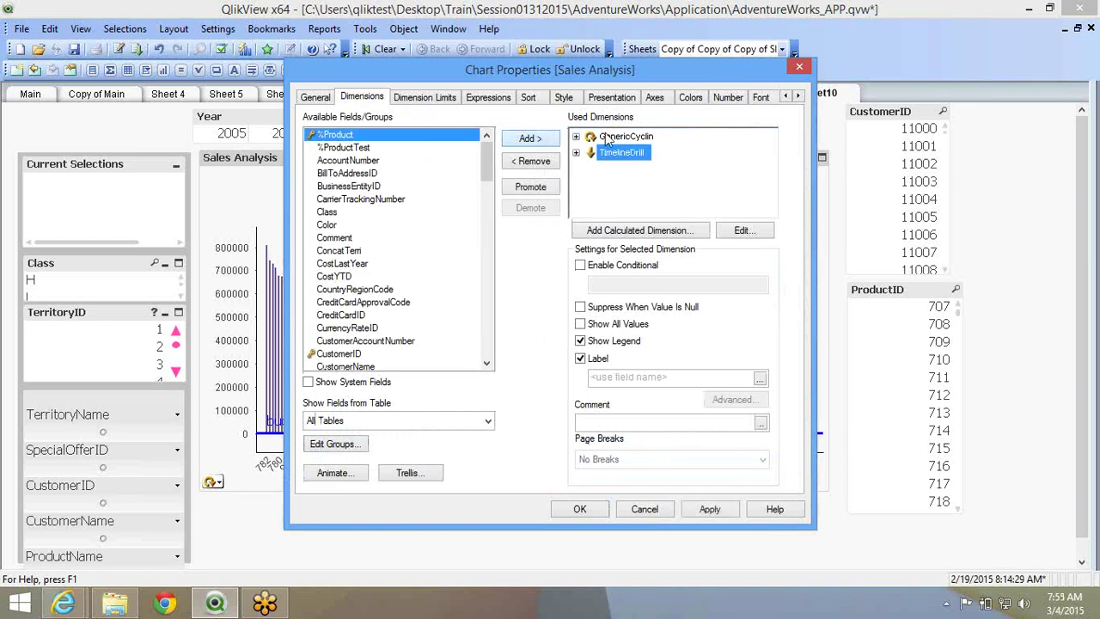
click(623, 135)
click(530, 160)
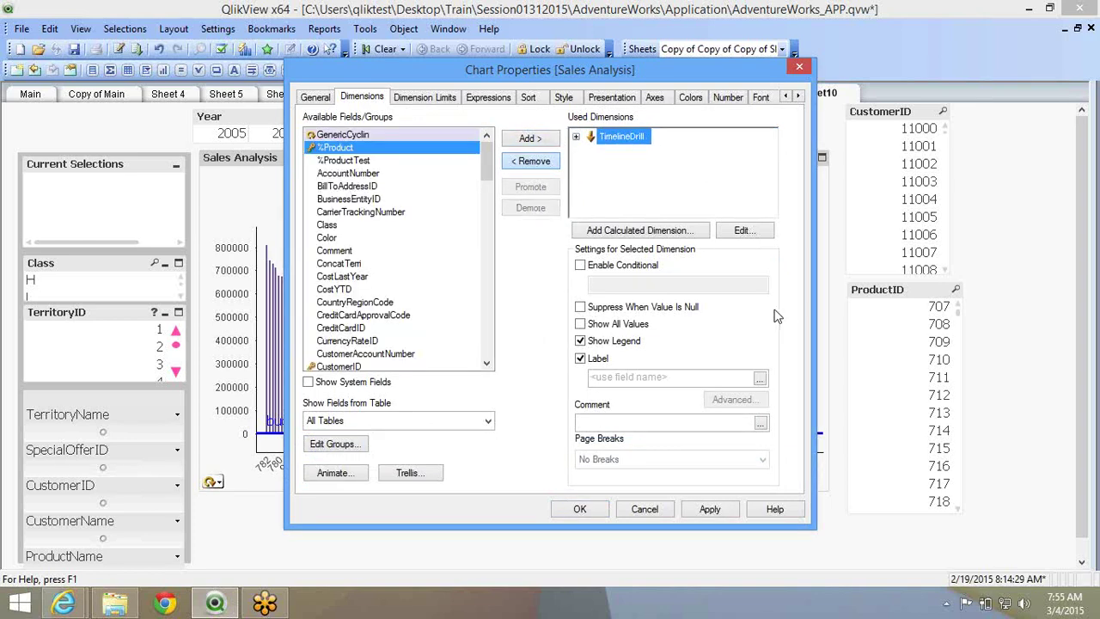
click(579, 510)
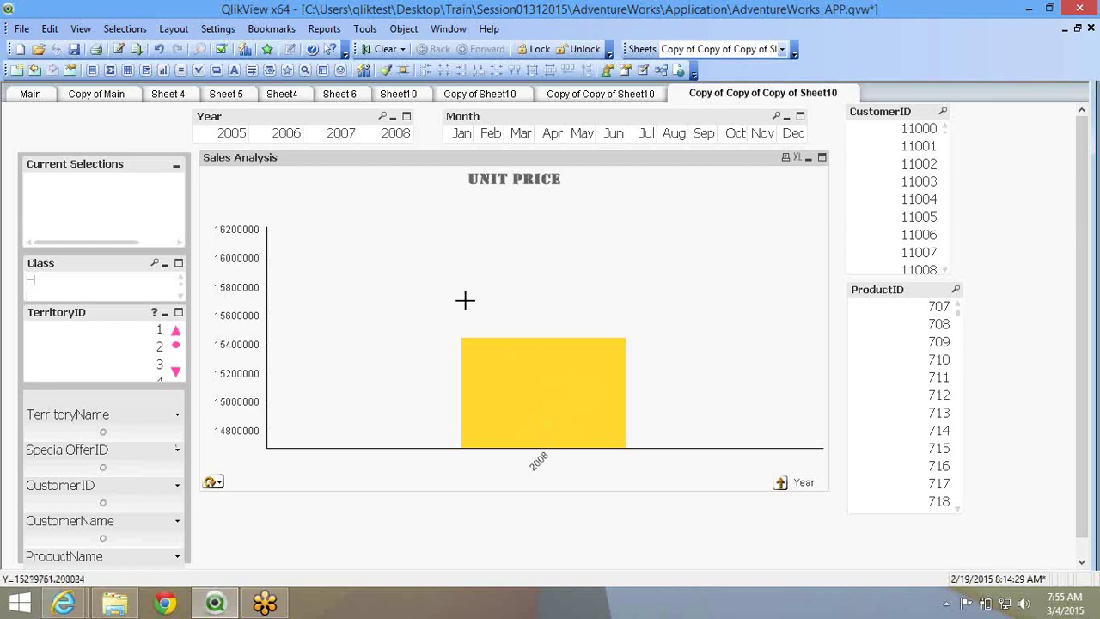
Examine the year filter in the Total Order Qty 2008, Unit Price Discount and Unit Price expression definitions of the chart.
right_click(456, 273)
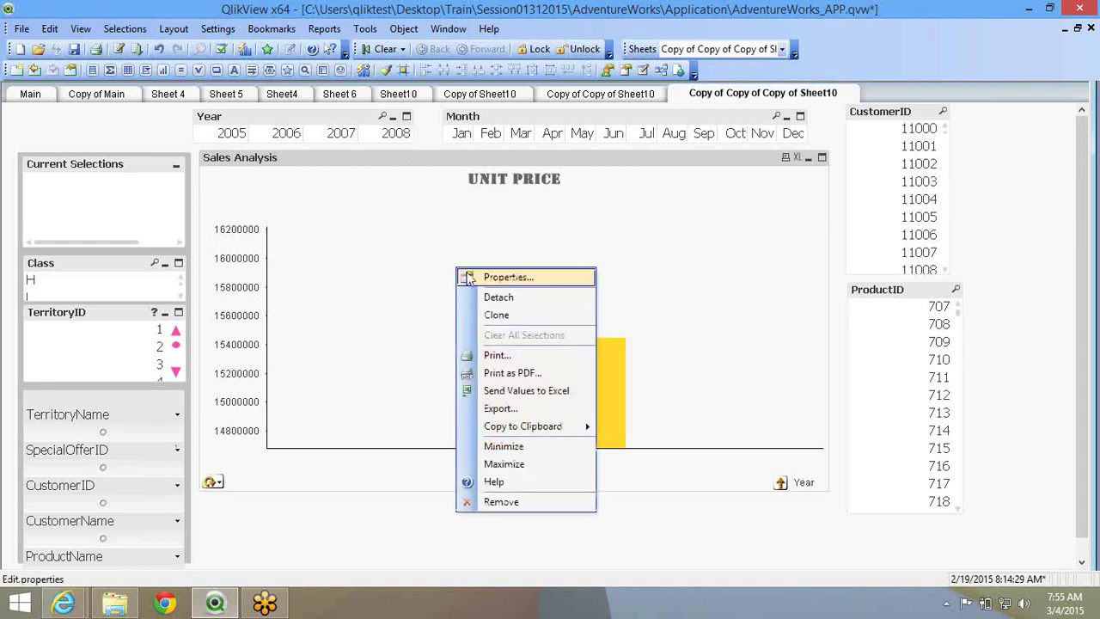
click(492, 278)
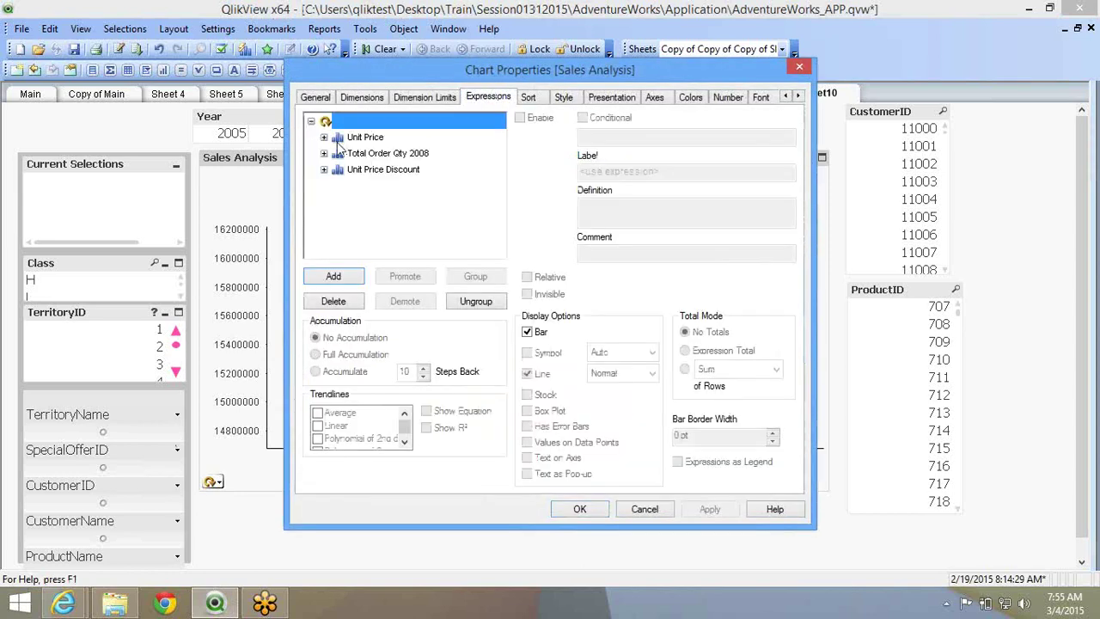
click(356, 155)
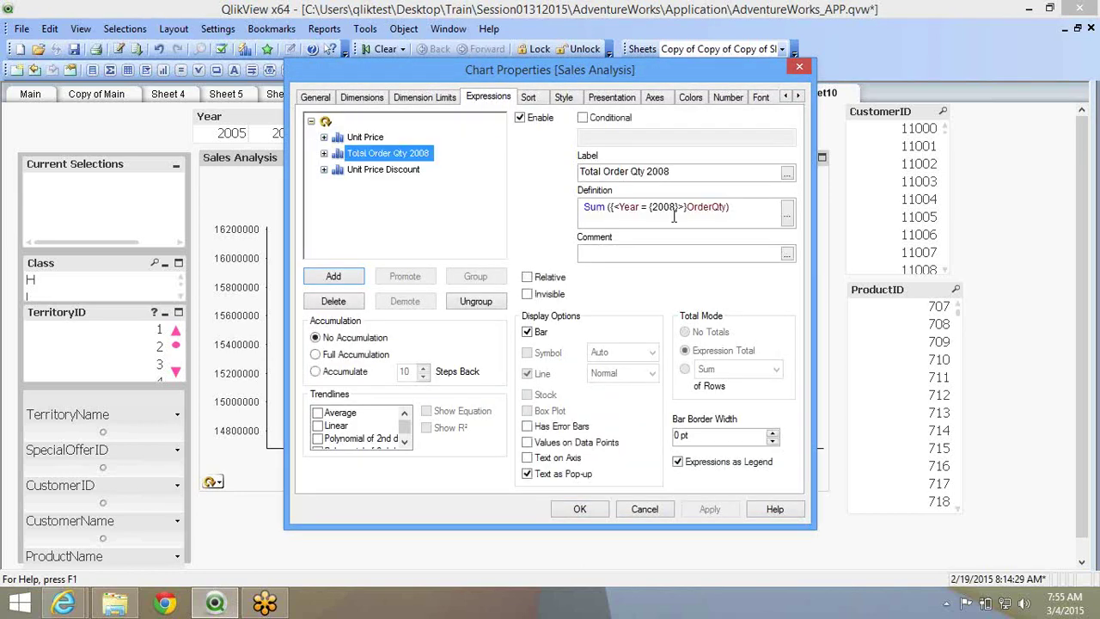
click(397, 172)
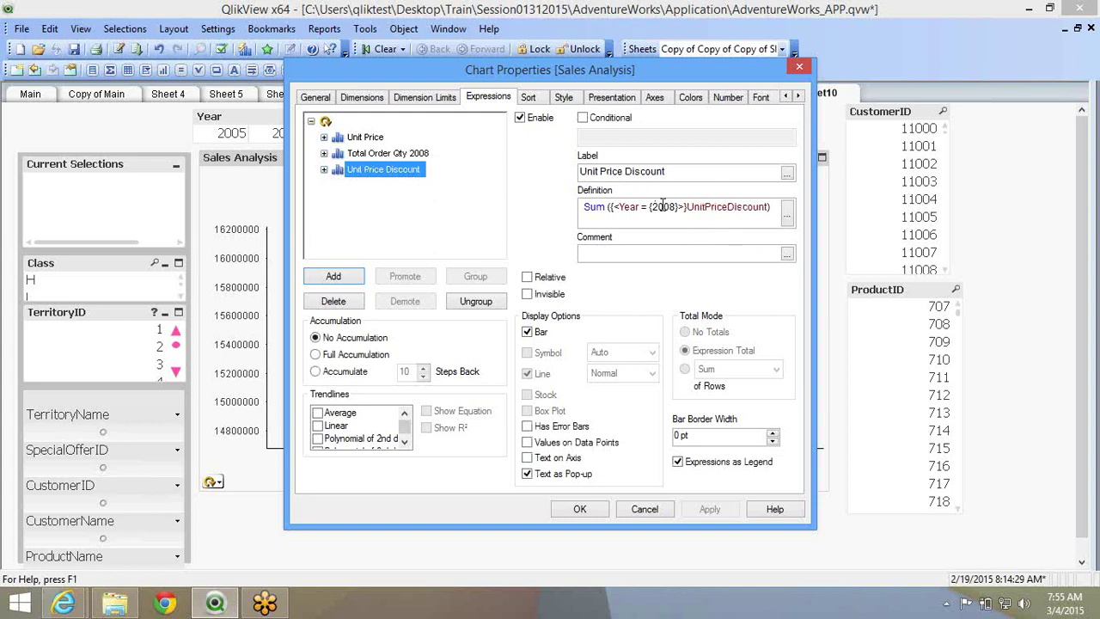
click(380, 139)
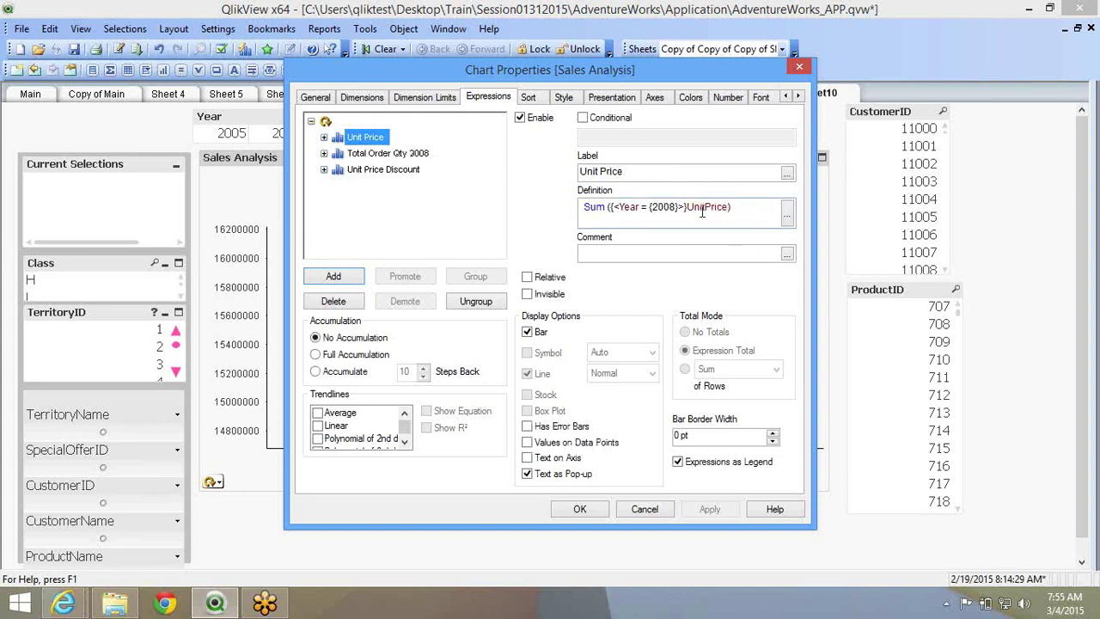
double_click(662, 204)
click(567, 513)
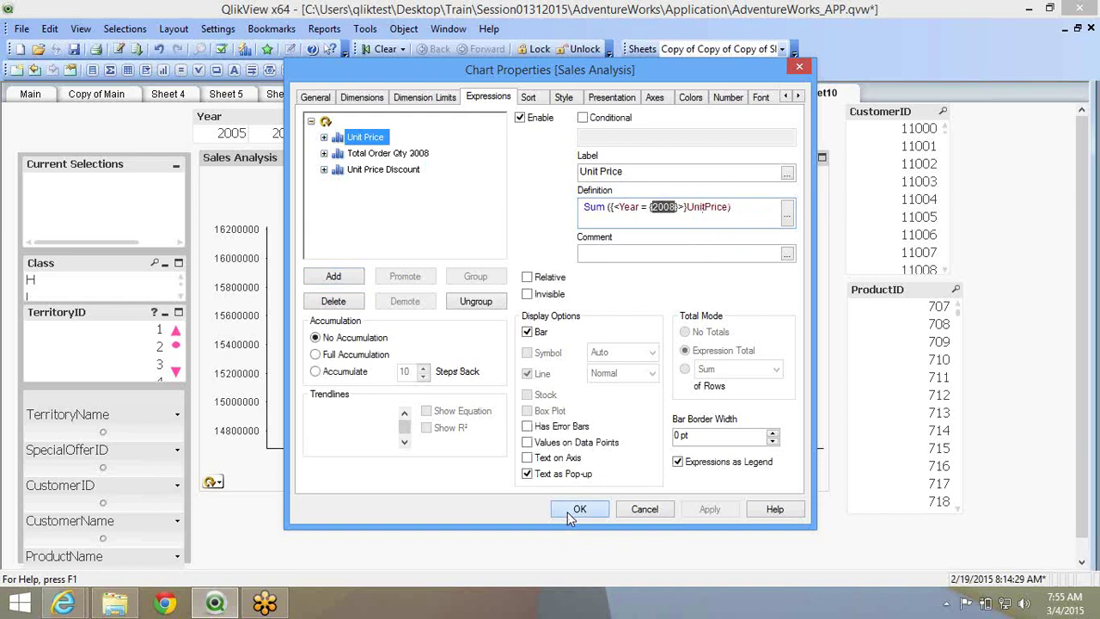
Drill down the Sales Analysis chart through year 2008, month Jan, territory 4 and one customer to the product level.
mouse_move(530, 439)
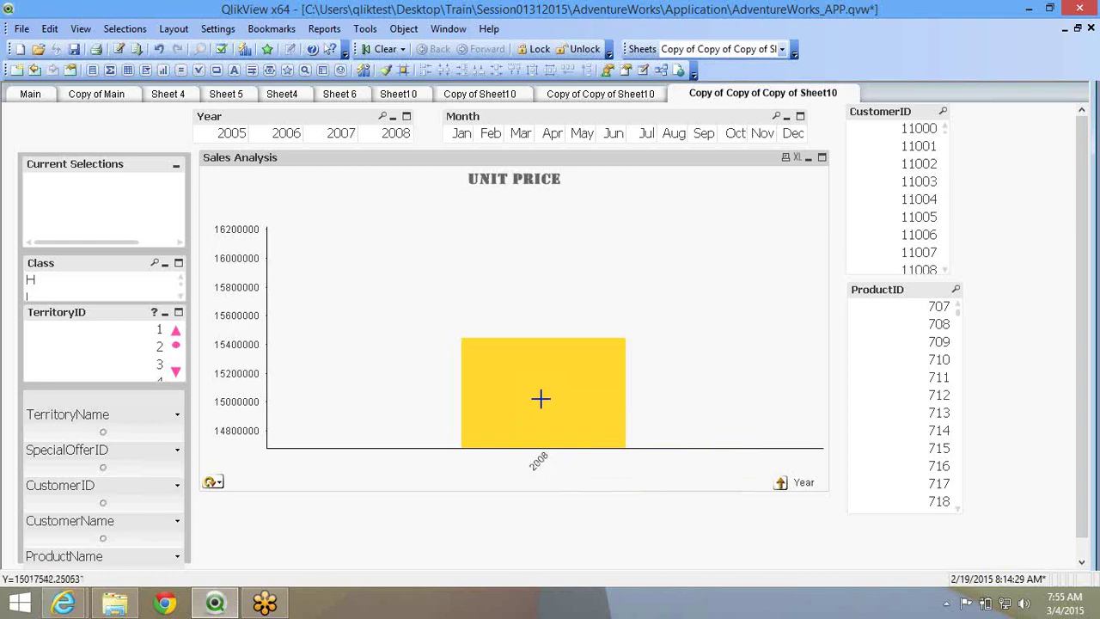
click(541, 398)
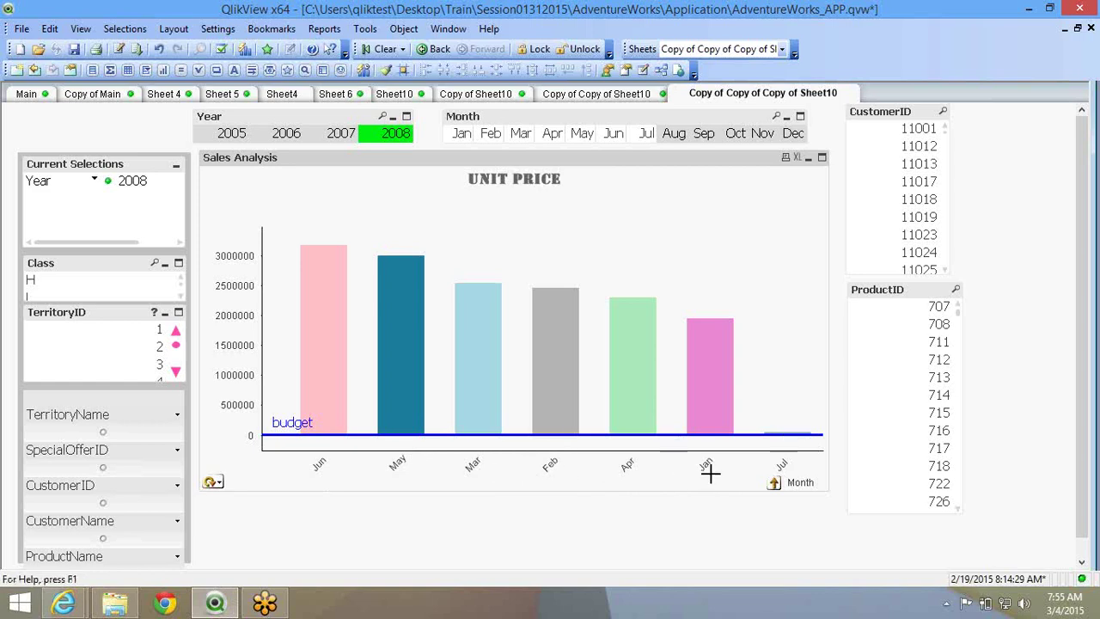
mouse_move(497, 427)
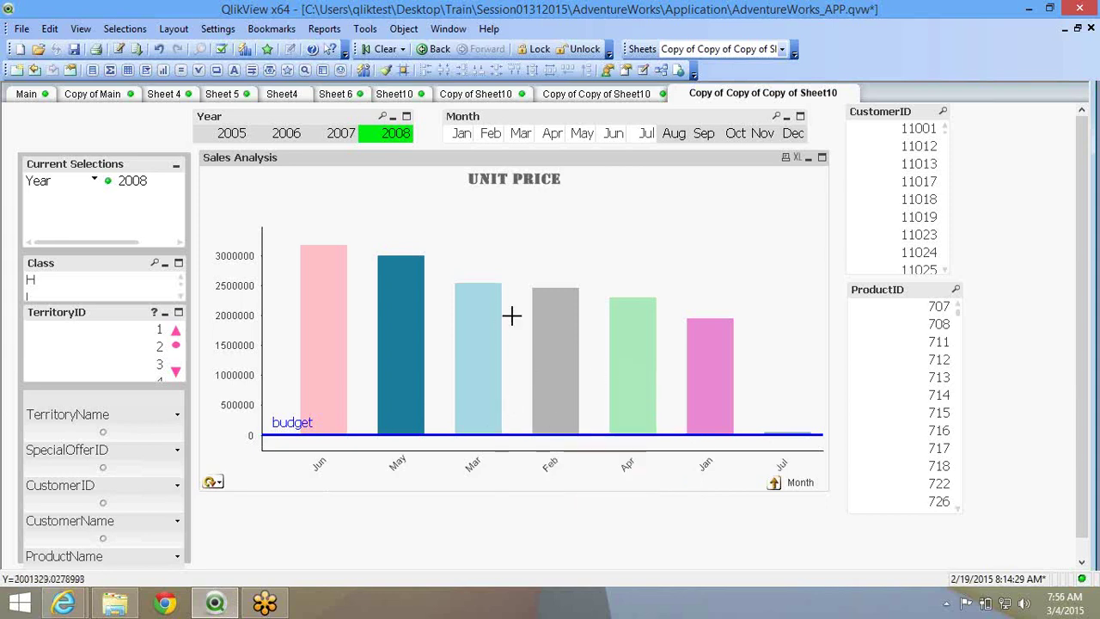
click(704, 365)
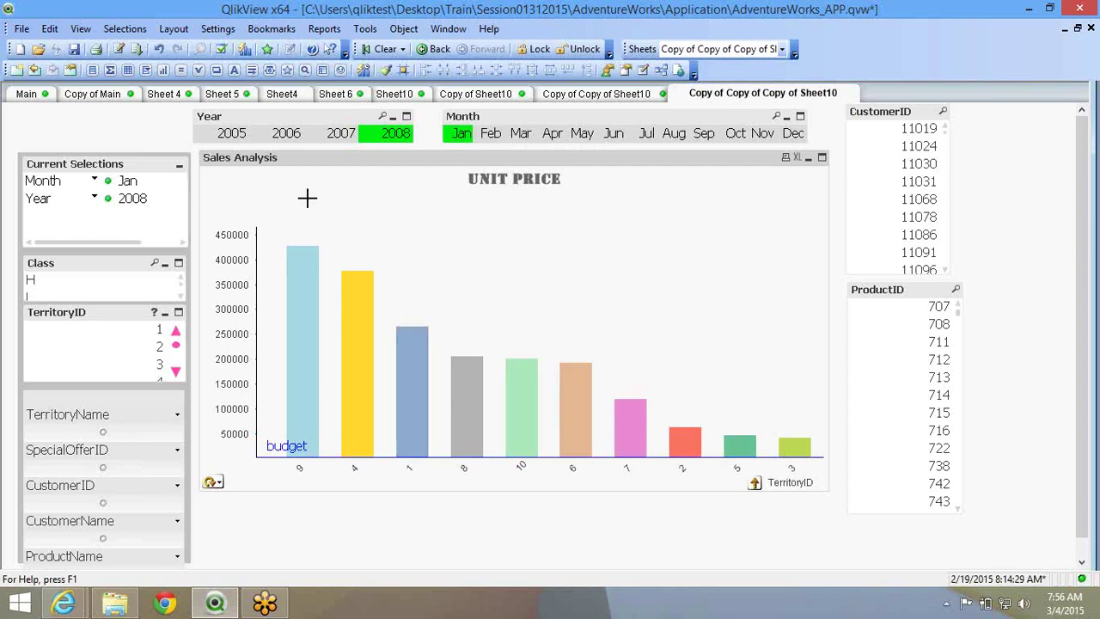
click(358, 414)
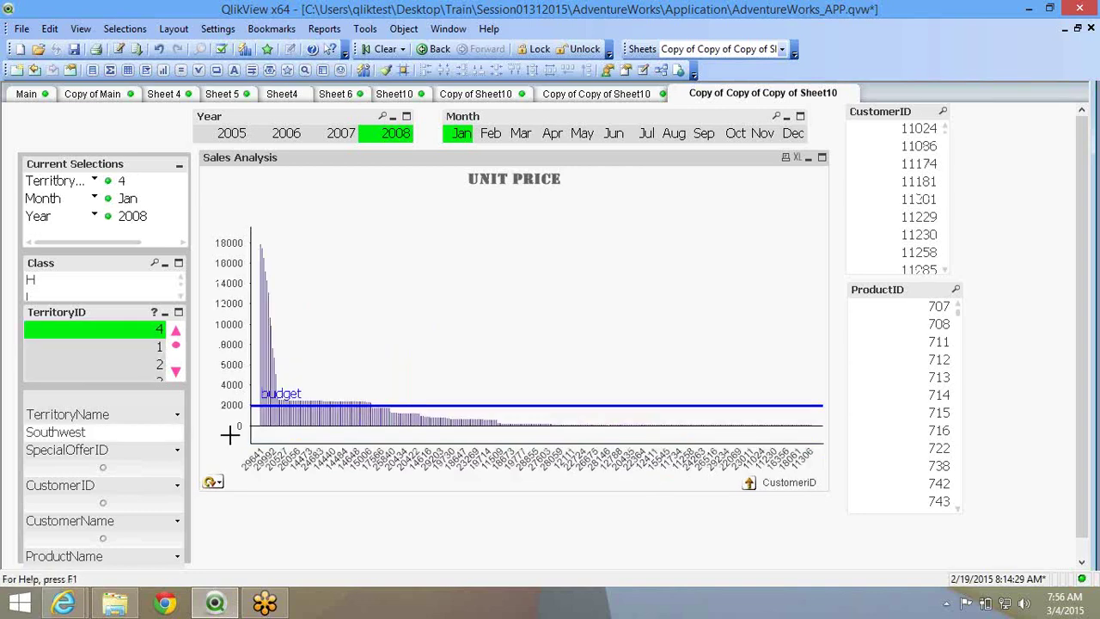
click(318, 415)
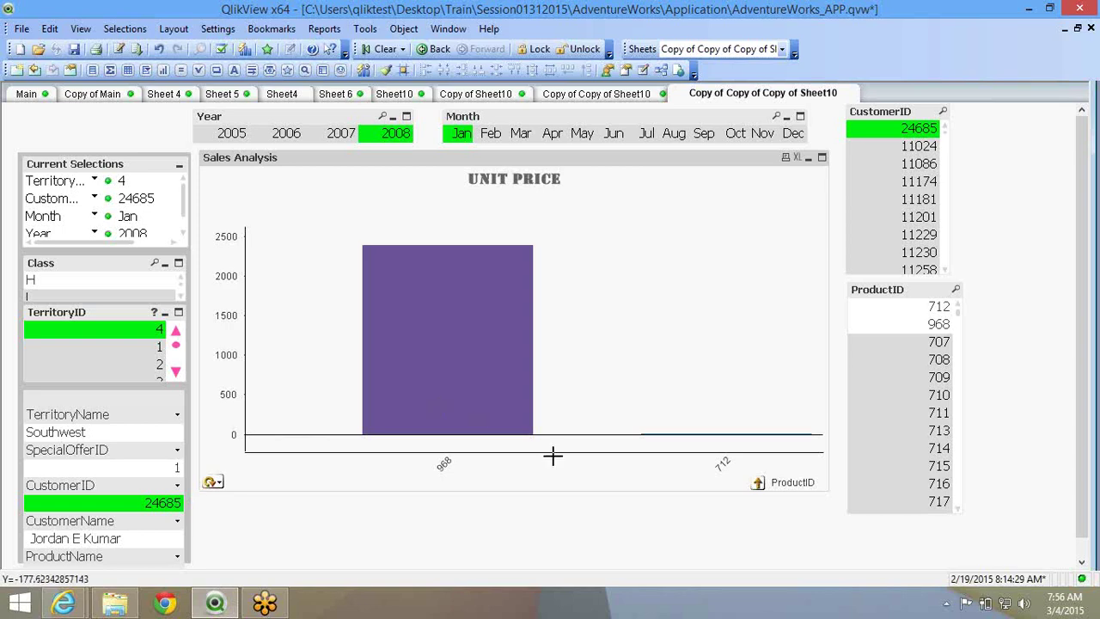
Drill the Sales Analysis chart back up level by level from ProductID to Year.
click(758, 487)
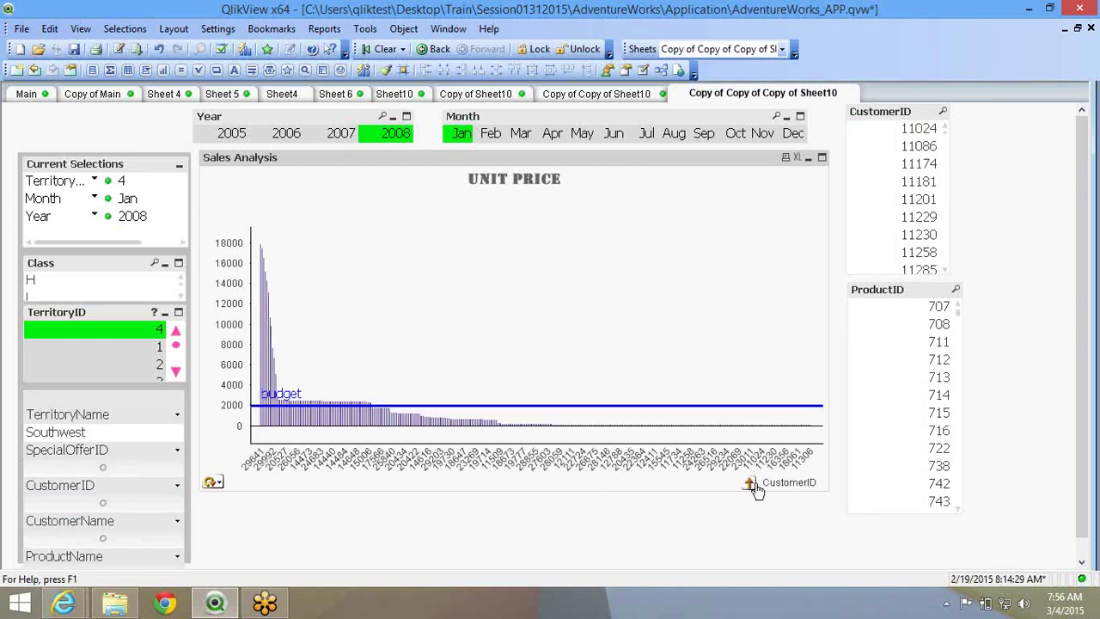
click(756, 488)
click(752, 484)
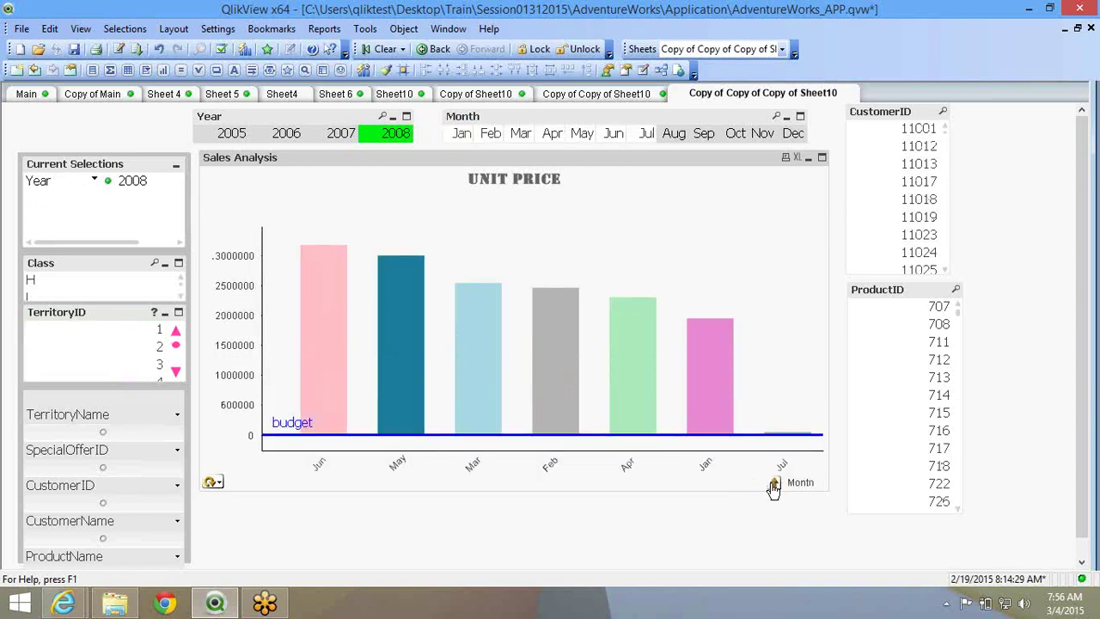
click(774, 486)
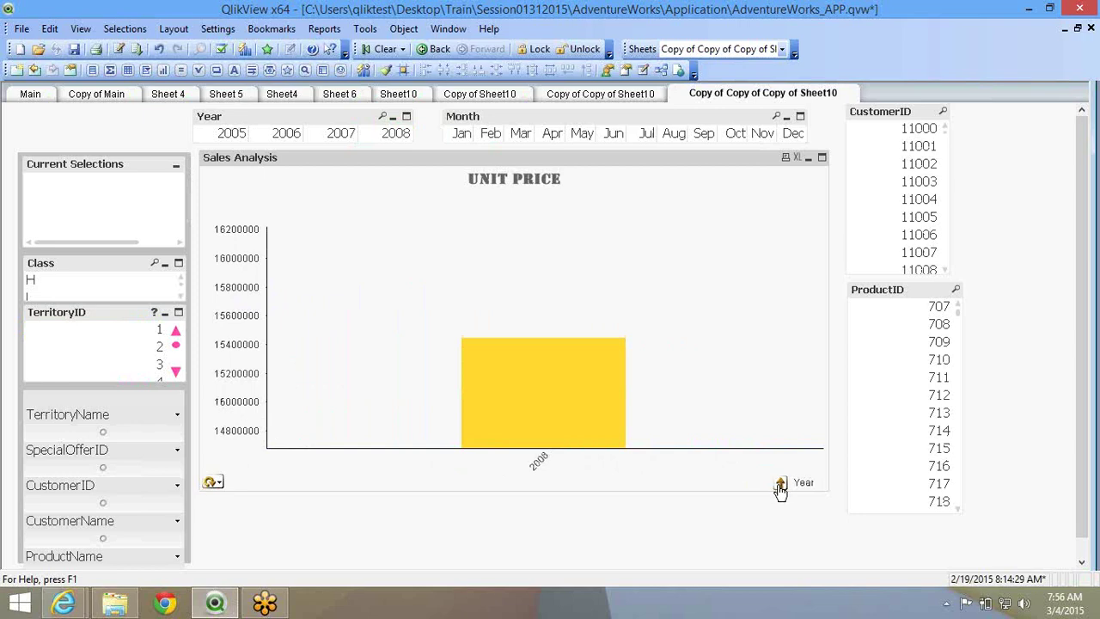
Review the used dimension and the grouped expressions in the Sales Analysis chart properties.
right_click(783, 307)
click(803, 318)
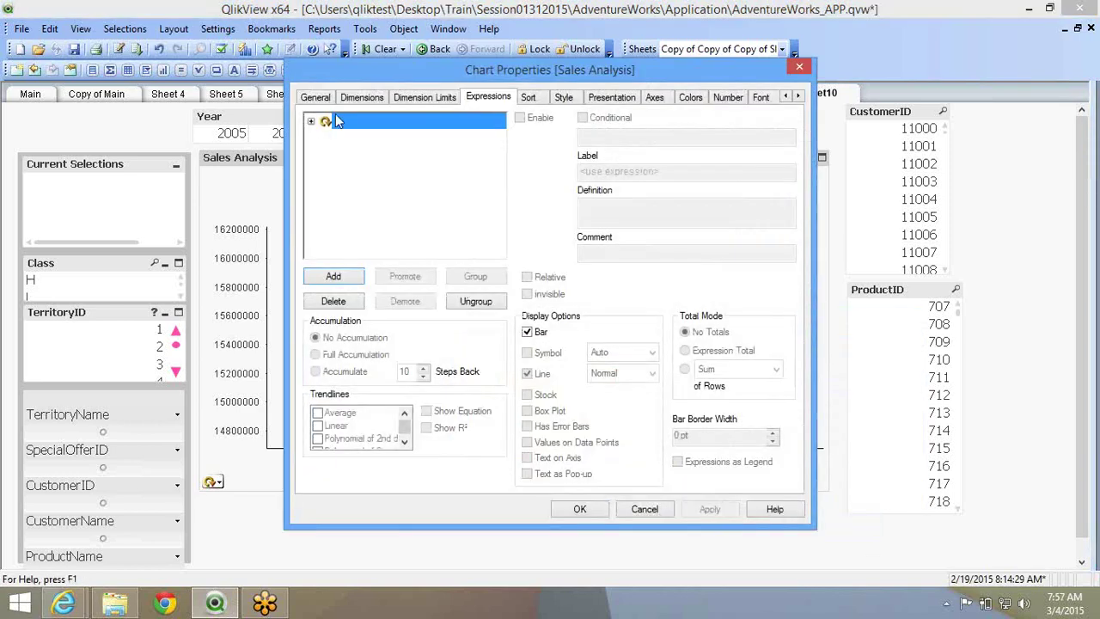
click(356, 100)
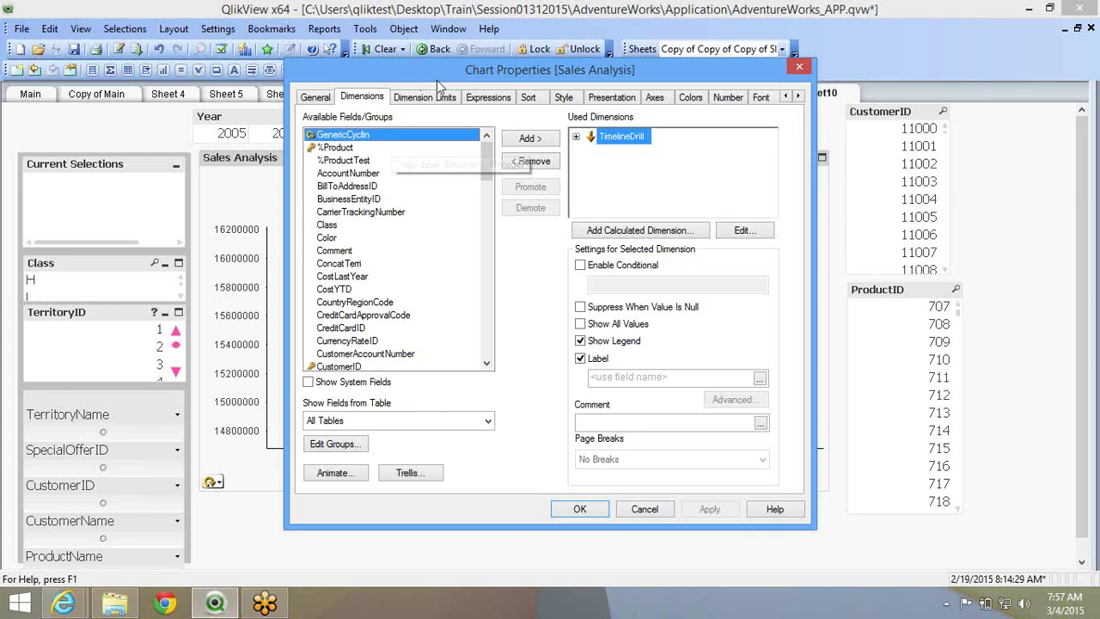
click(487, 98)
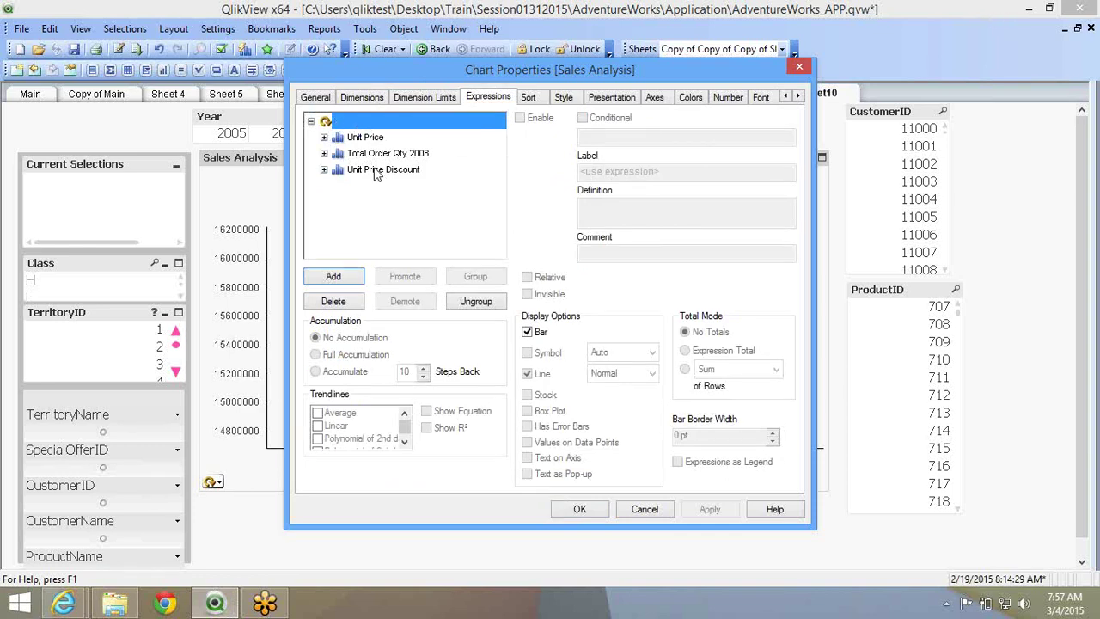
click(362, 97)
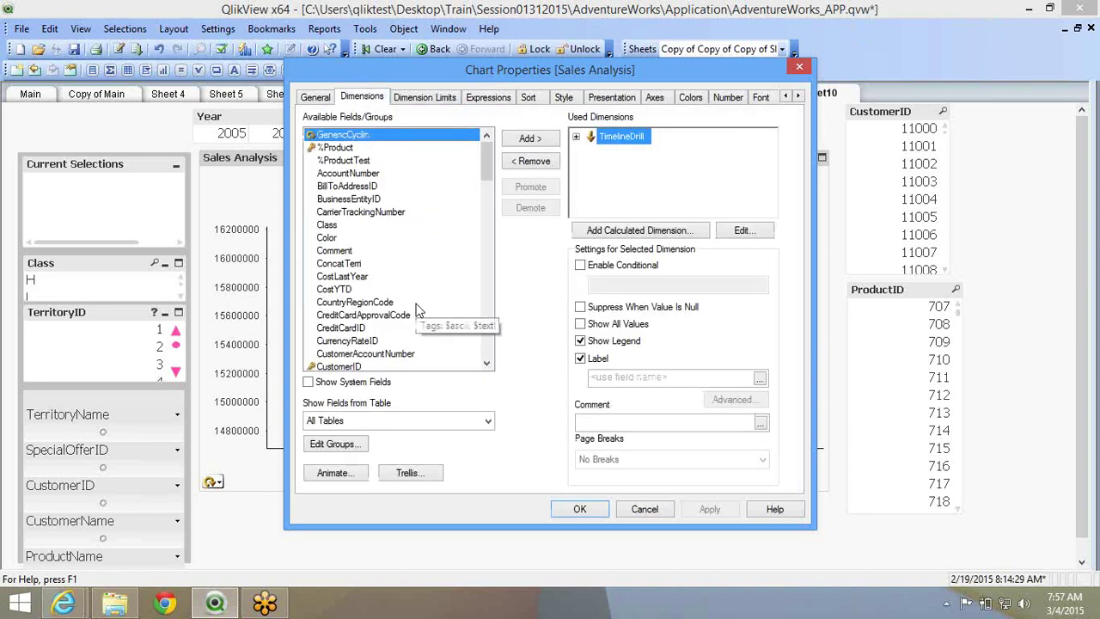
click(580, 509)
Rename the sheet Copy of Sheet10 as Sheet11.
click(489, 100)
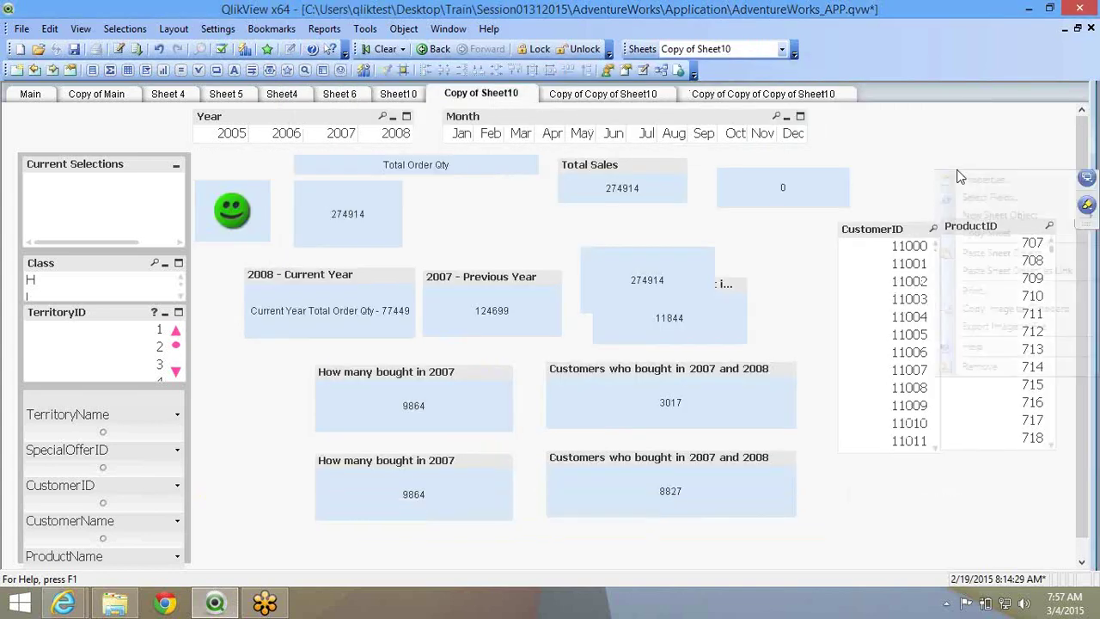
right_click(937, 172)
click(977, 185)
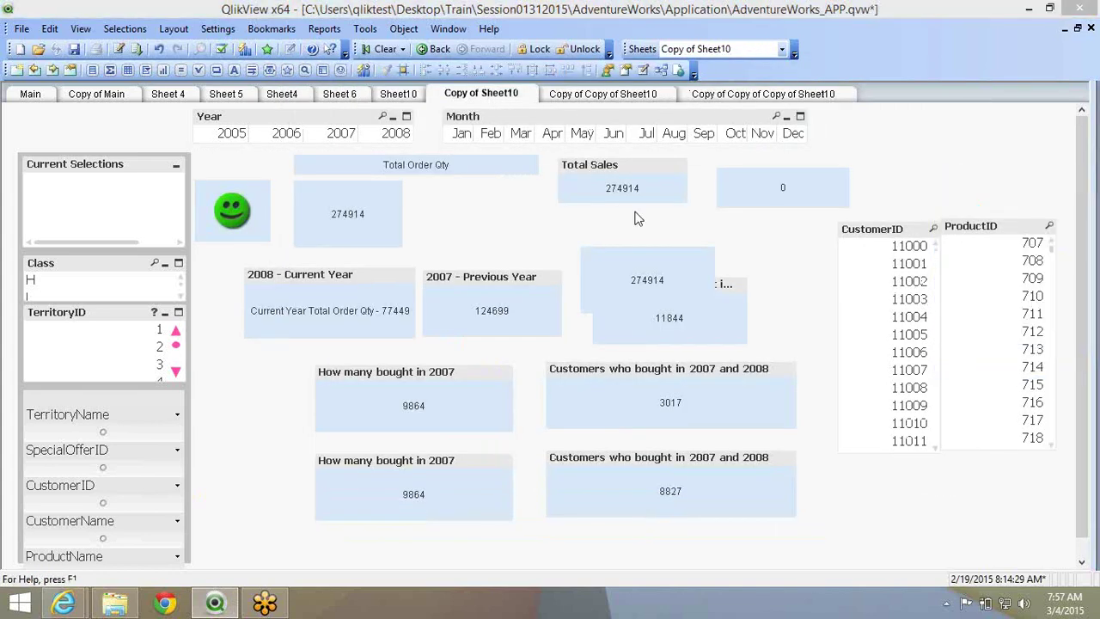
drag(346, 152, 286, 161)
key(BackSpace)
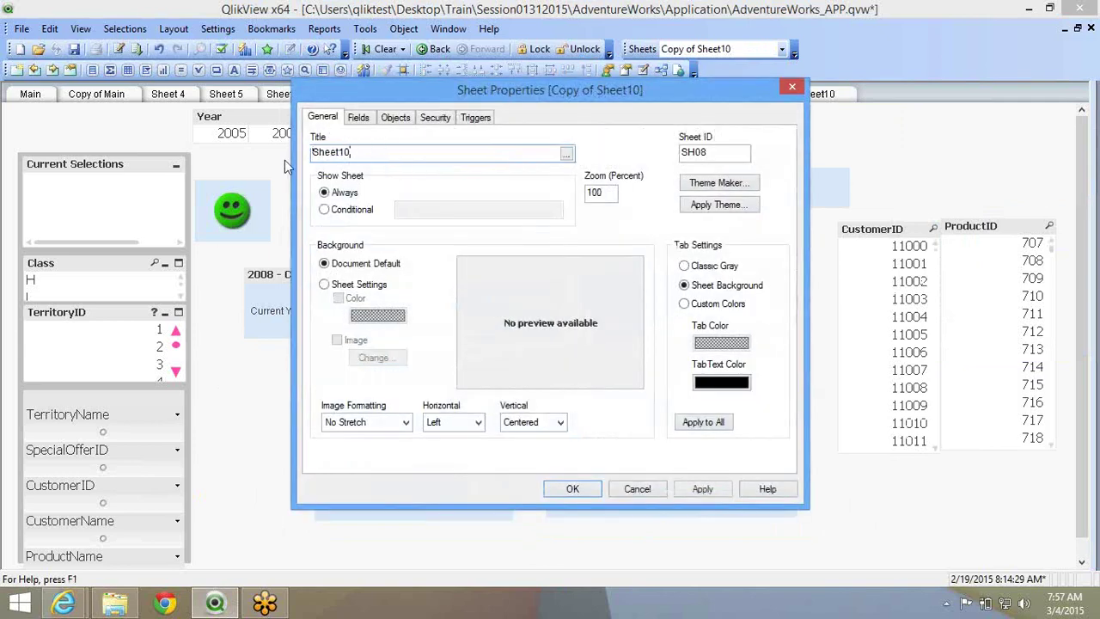
key(End)
key(BackSpace)
text(1)
click(573, 489)
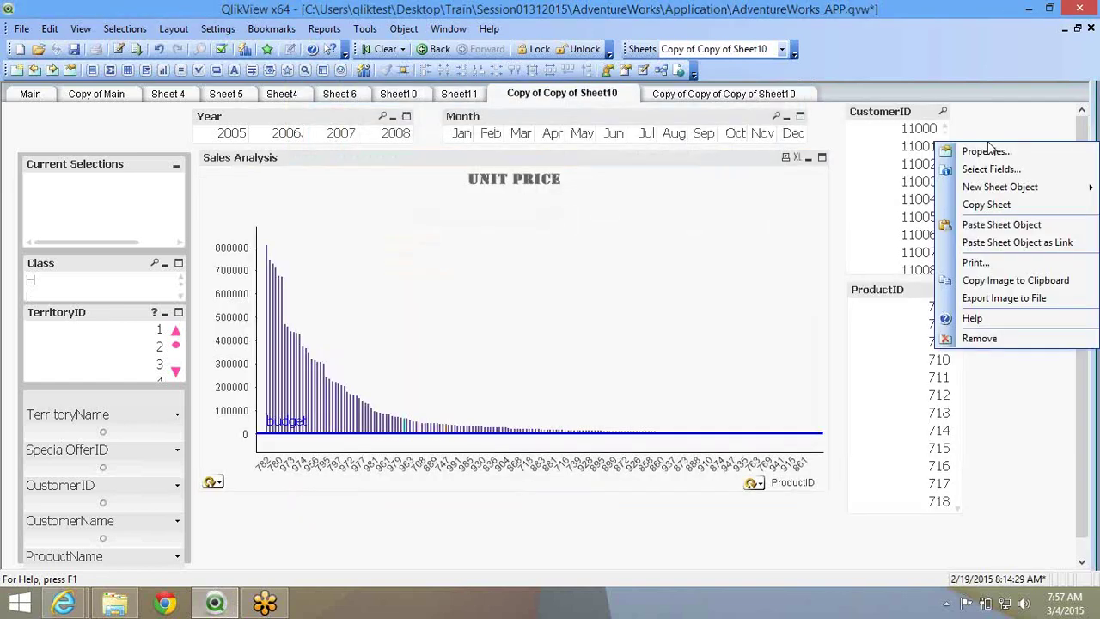
Rename the sheet Copy of Copy of Sheet10 as Sheet12.
click(956, 174)
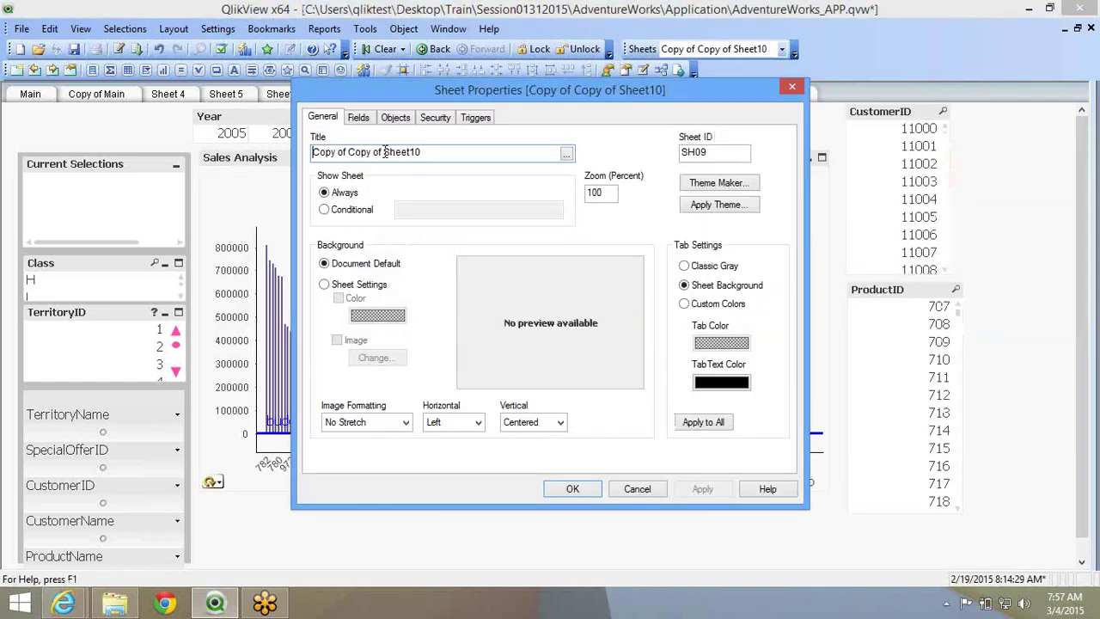
drag(386, 152, 239, 167)
key(BackSpace)
key(BackSpace)
text(2)
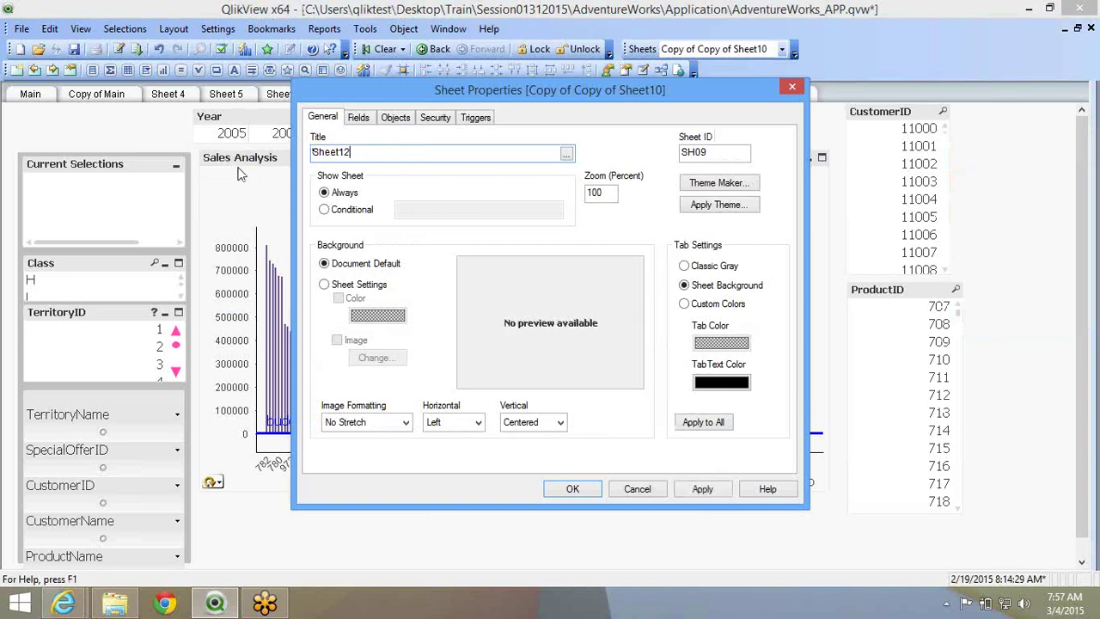
click(572, 488)
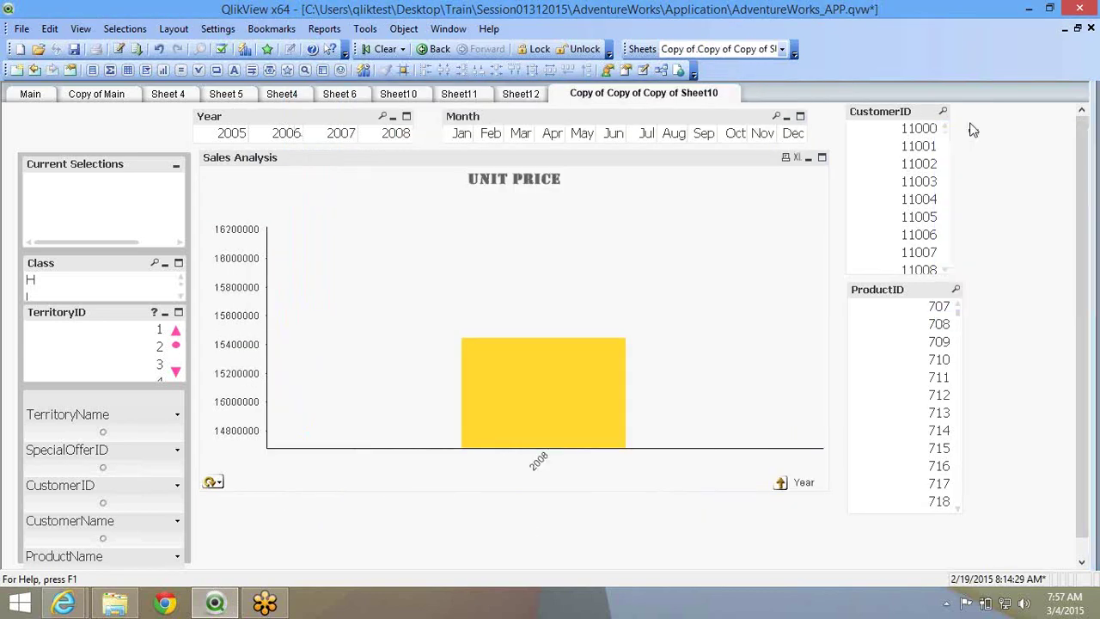
Rename the sheet Copy of Copy of Copy of Sheet10 as Sheet13.
key(ctrl+alt+s)
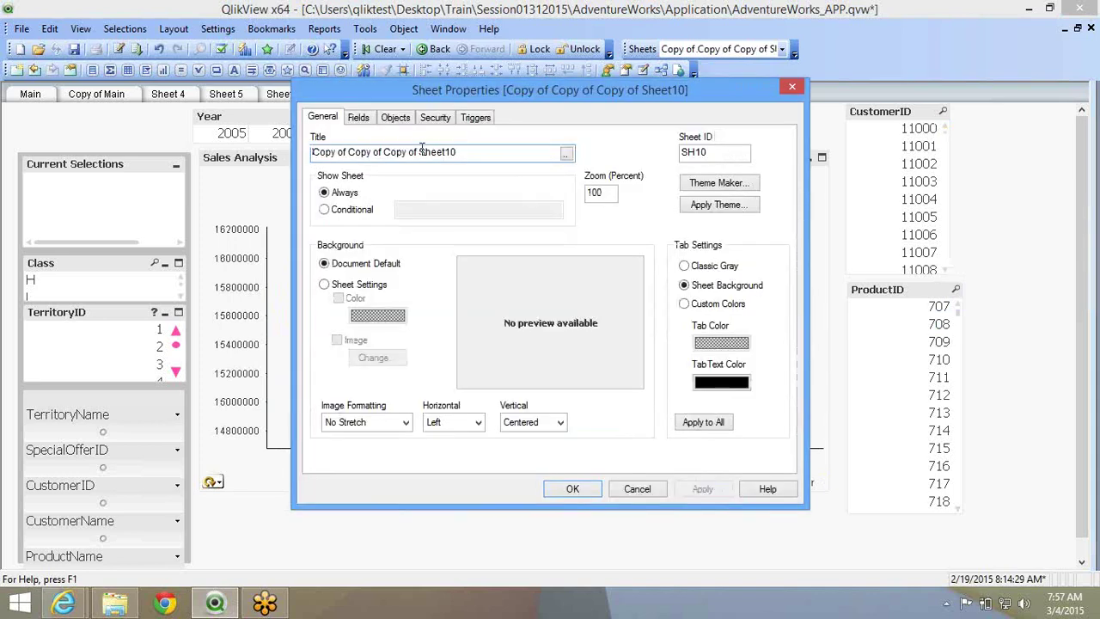
drag(419, 152, 266, 167)
key(Delete)
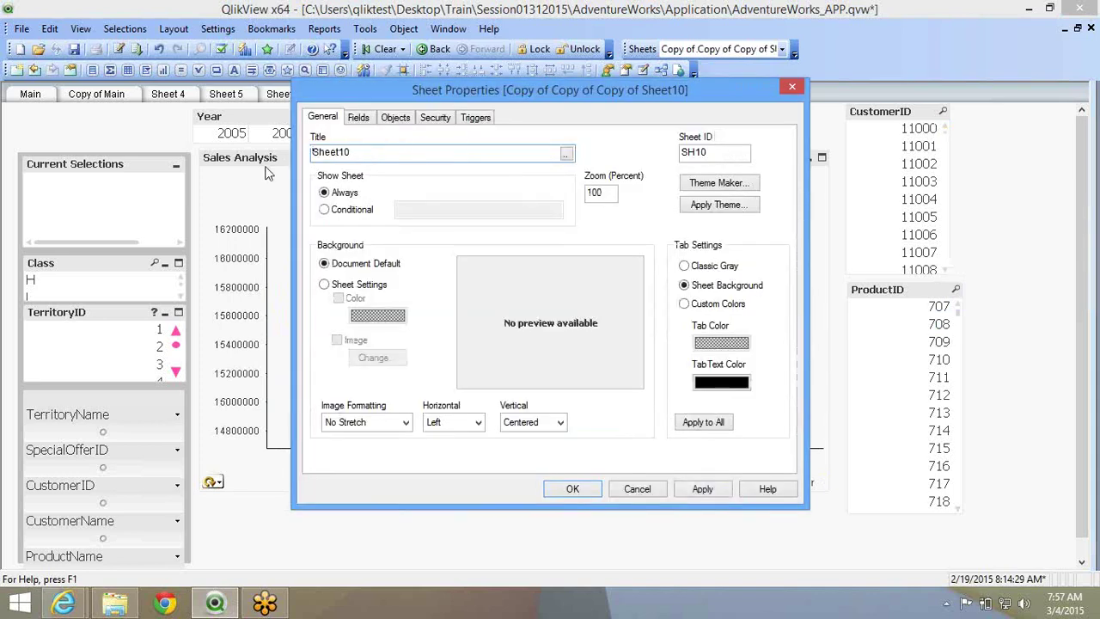
key(End)
key(BackSpace)
text(2)
key(BackSpace)
text(3)
click(593, 490)
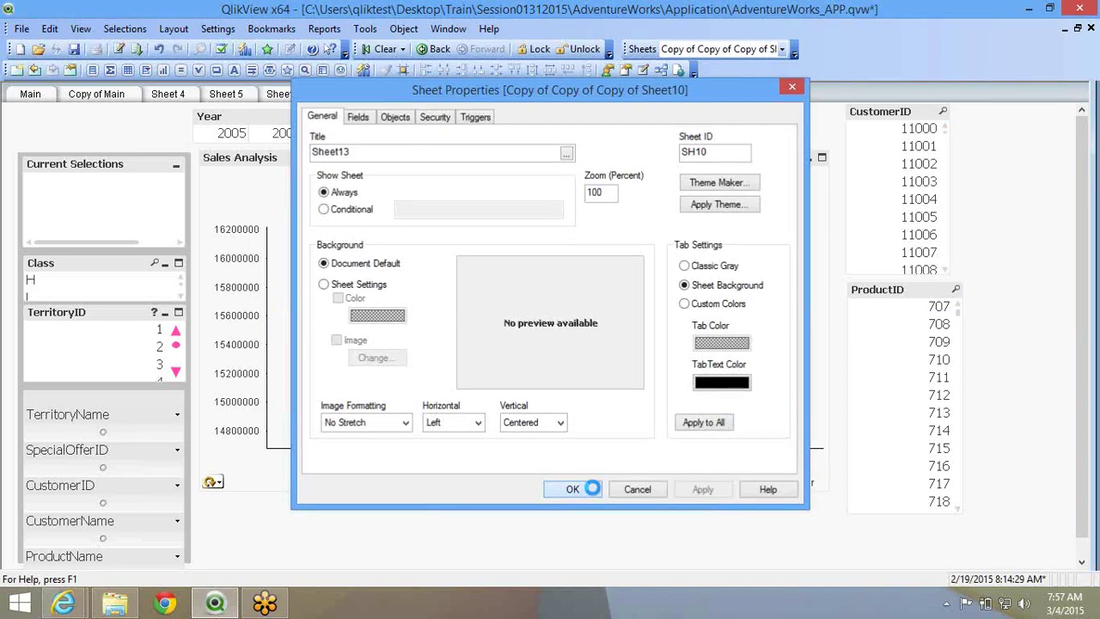
Duplicate Sheet13 and replace the used dimension of the copy's Sales Analysis chart with TerritoryID.
right_click(379, 515)
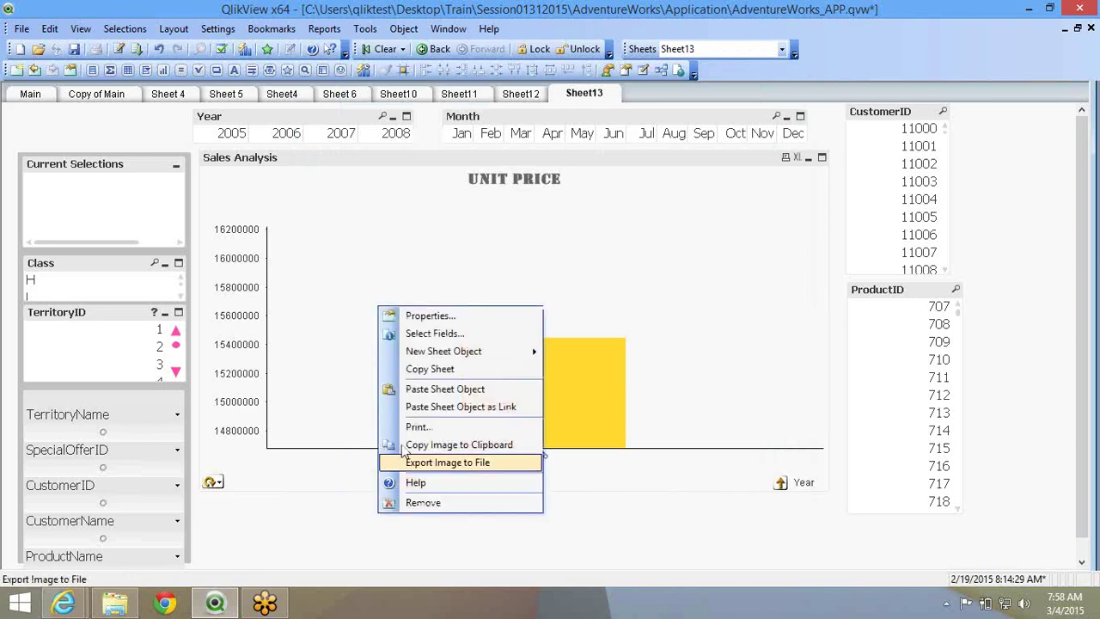
click(429, 369)
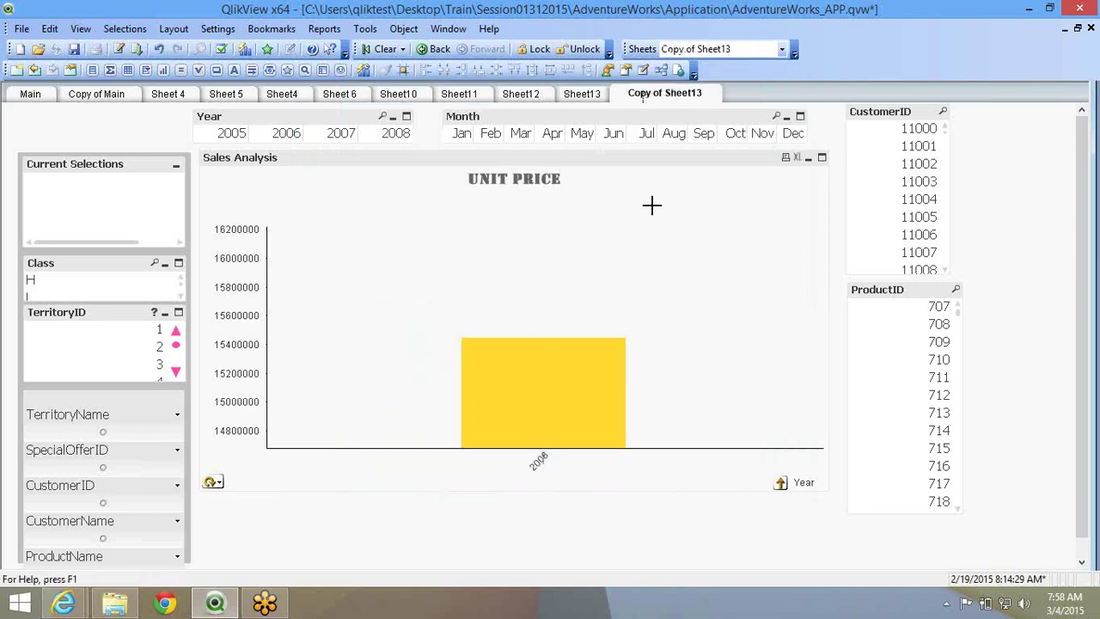
right_click(380, 254)
click(403, 264)
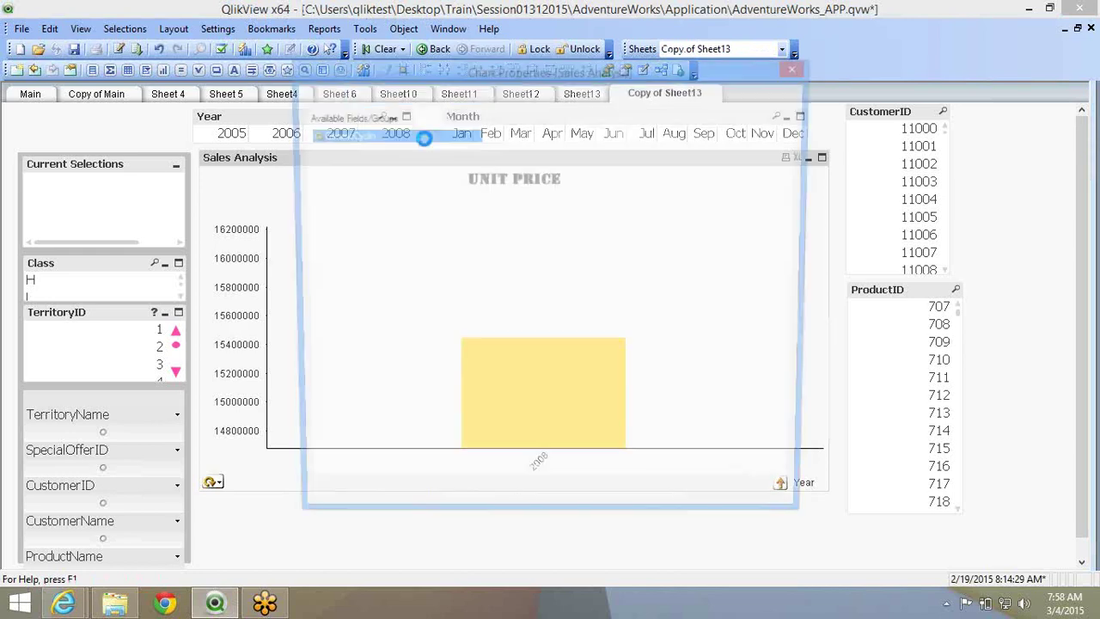
click(530, 160)
click(365, 178)
key(t)
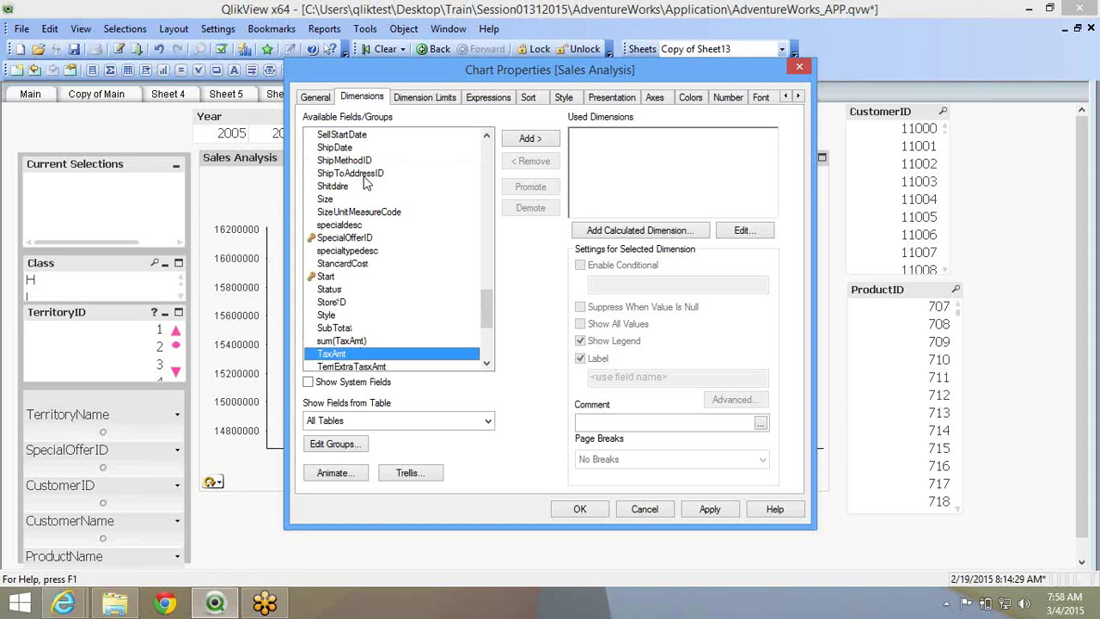
scroll(365, 181, down, 5)
click(363, 224)
click(529, 138)
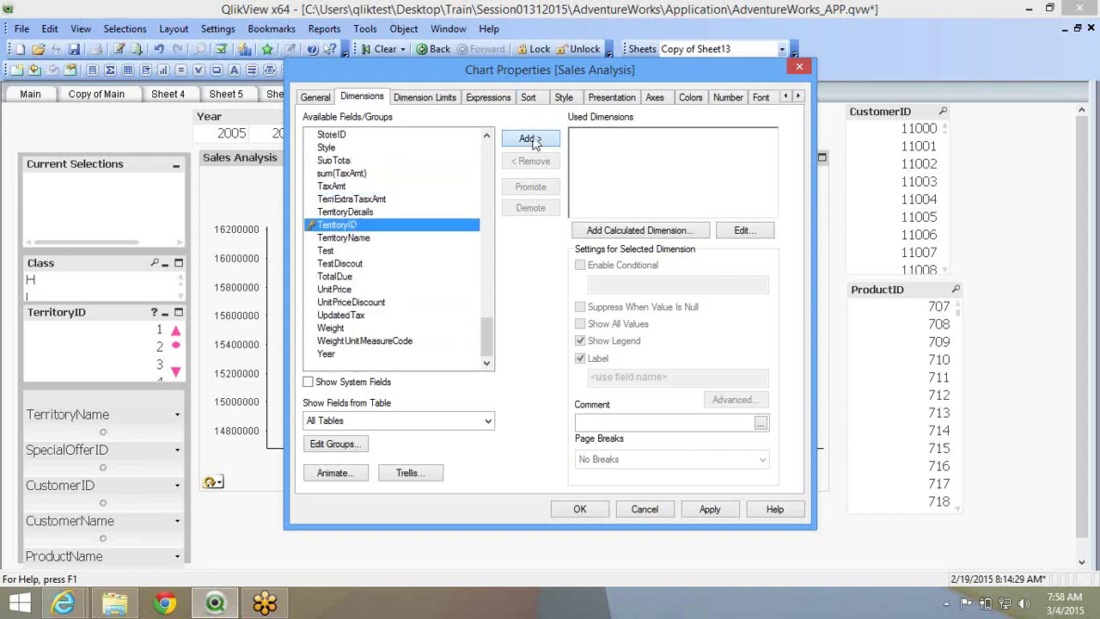
Add SpecialOfferID as the second dimension of the Sales Analysis chart.
click(361, 250)
click(363, 259)
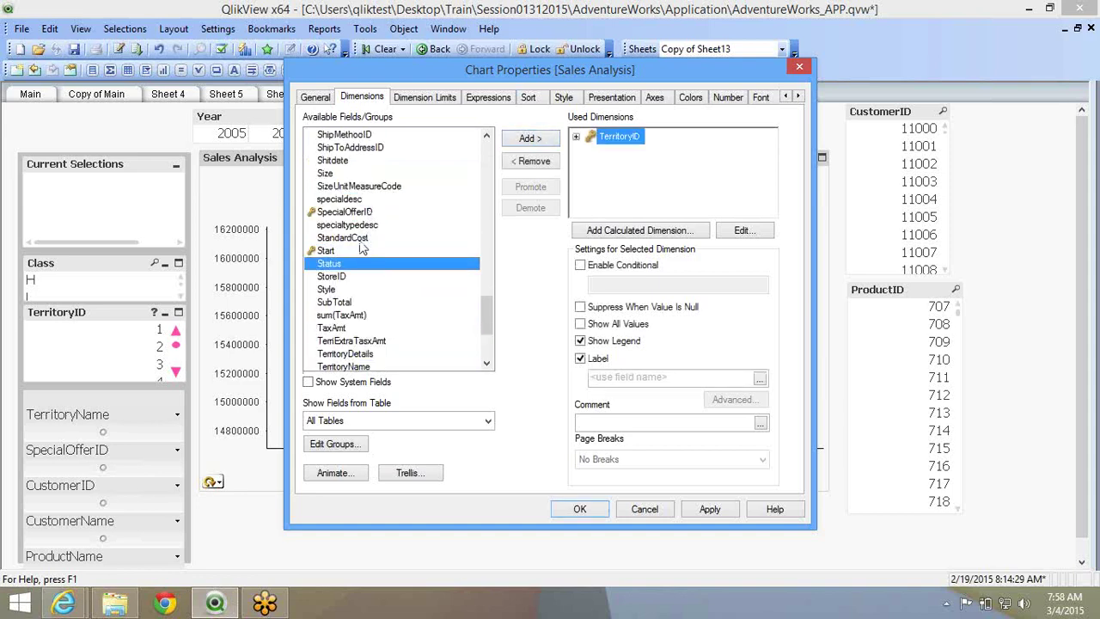
scroll(363, 249, down, 4)
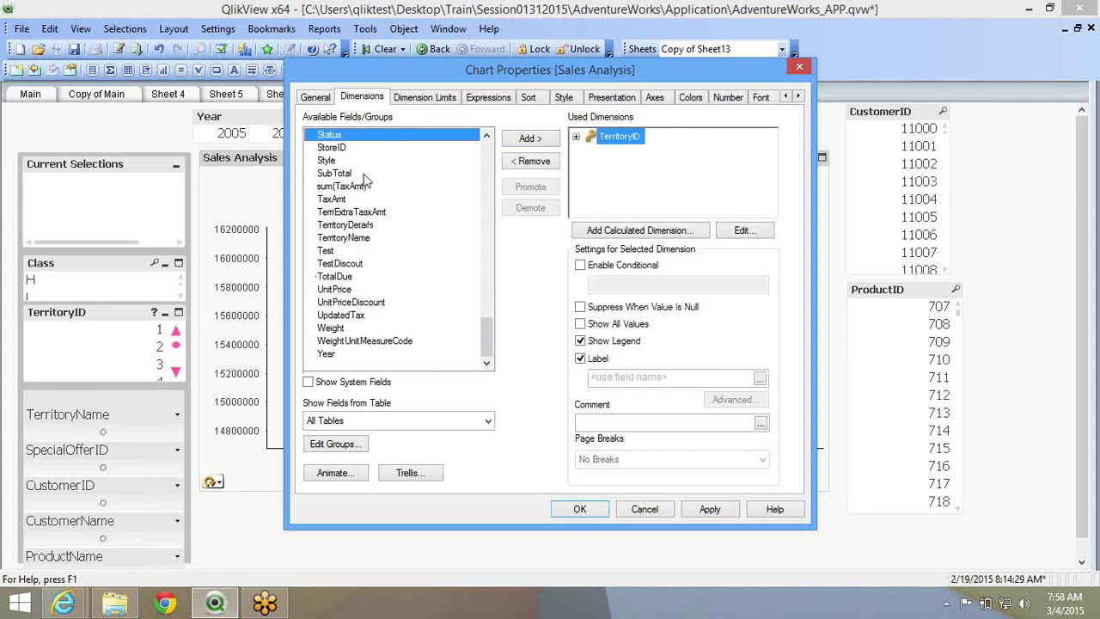
scroll(368, 196, up, 3)
click(368, 200)
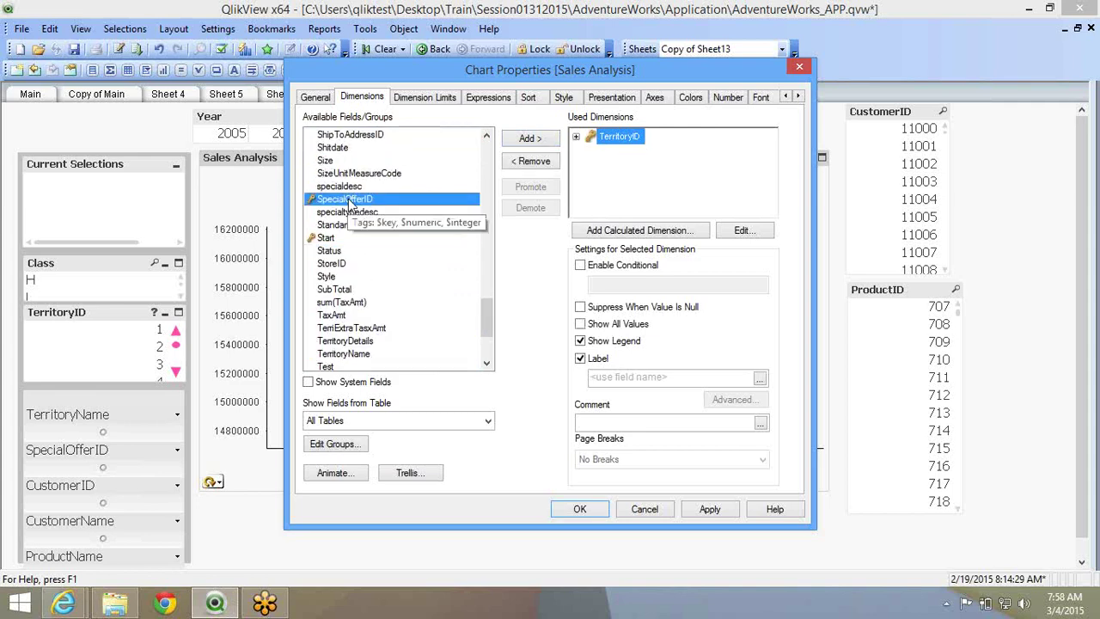
click(555, 141)
Review the grouped expressions, including the Unit Price definition, and apply the chart's new dimensions.
click(488, 96)
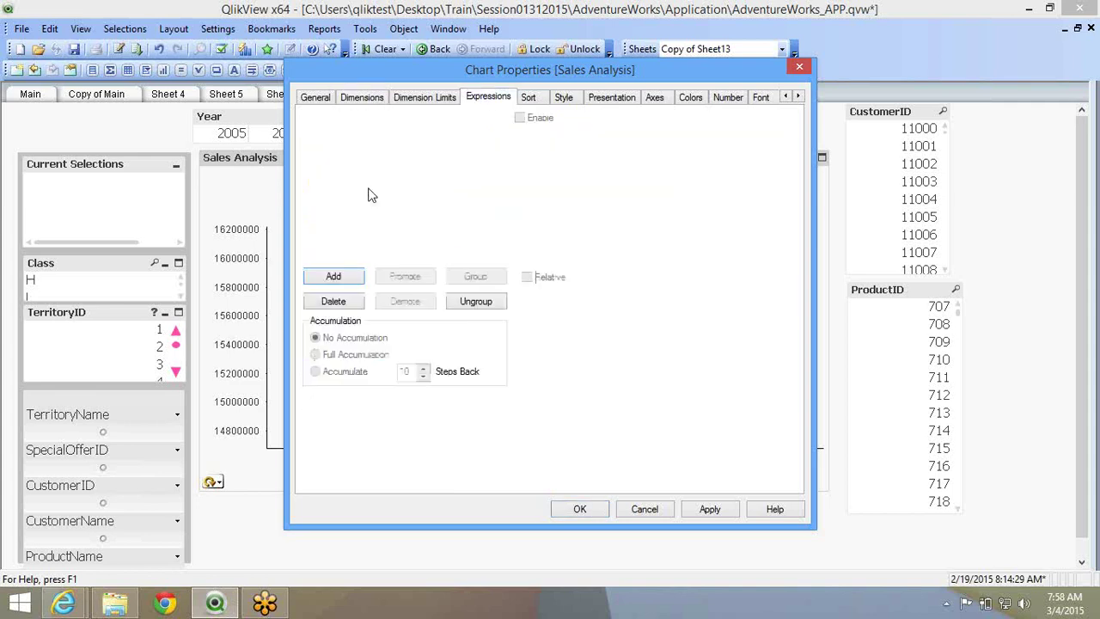
click(311, 123)
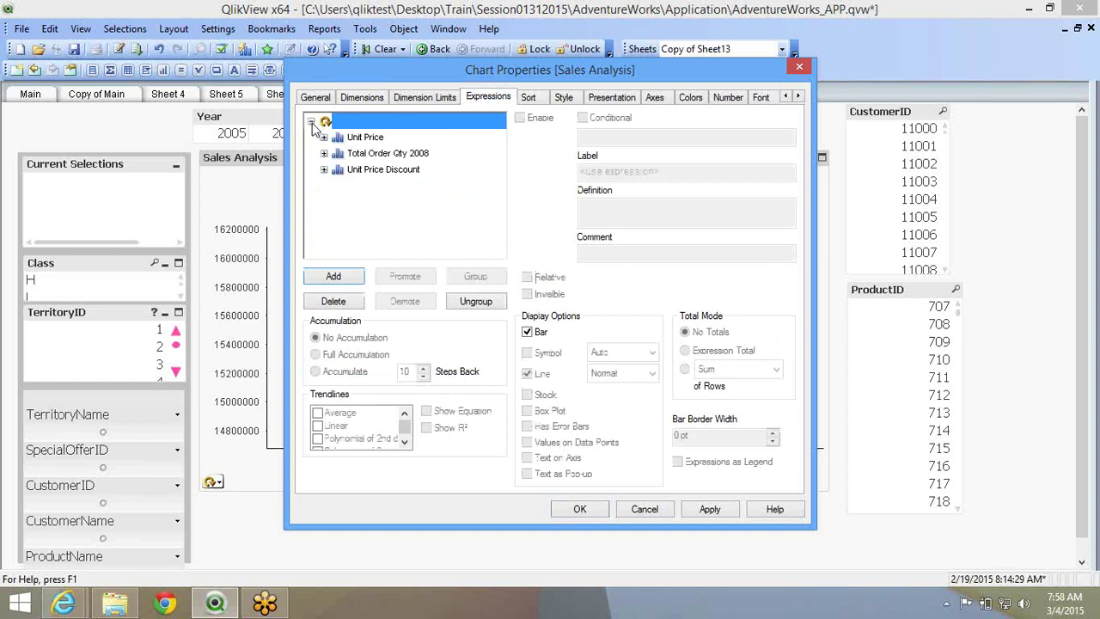
click(379, 153)
click(365, 137)
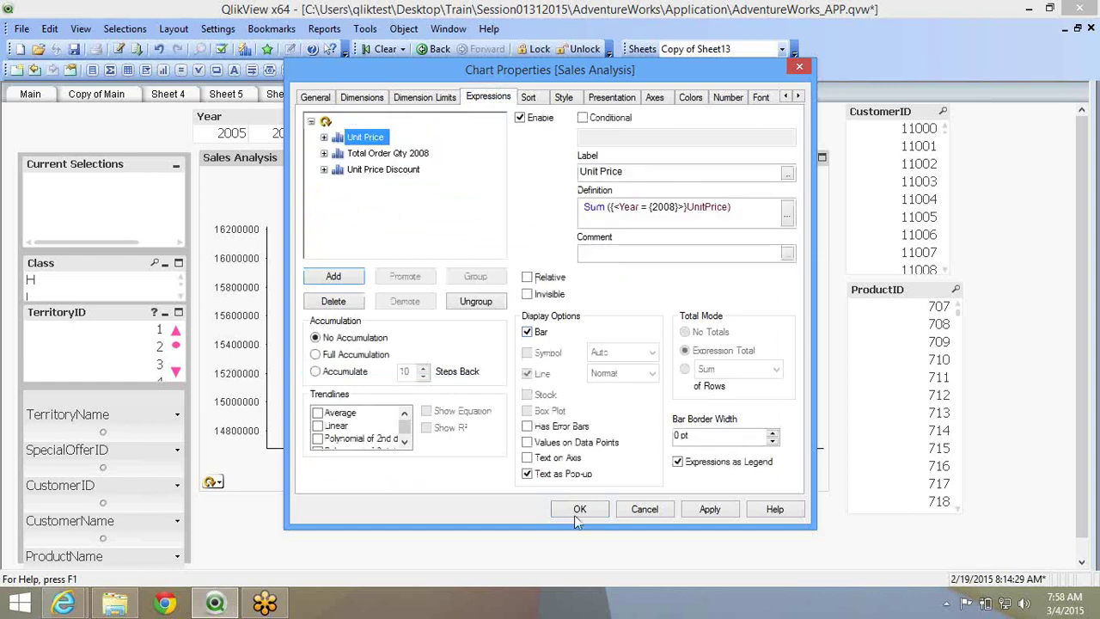
click(579, 510)
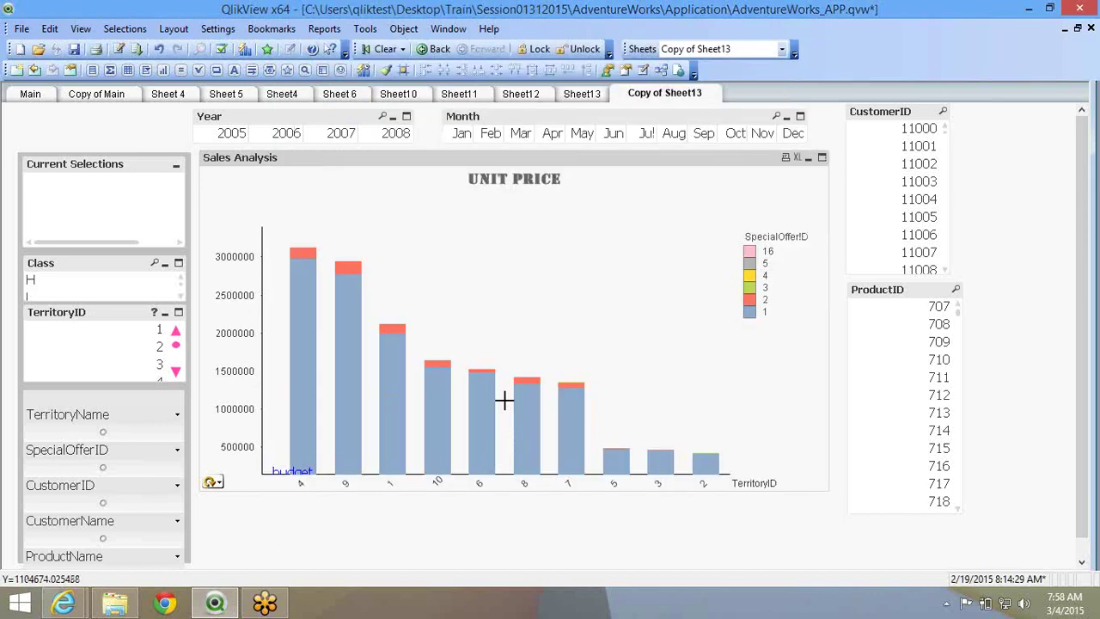
Set the Sales Analysis bar subtype to Grouped and cycle the displayed expression to Total Order Qty 2008.
right_click(456, 238)
click(477, 248)
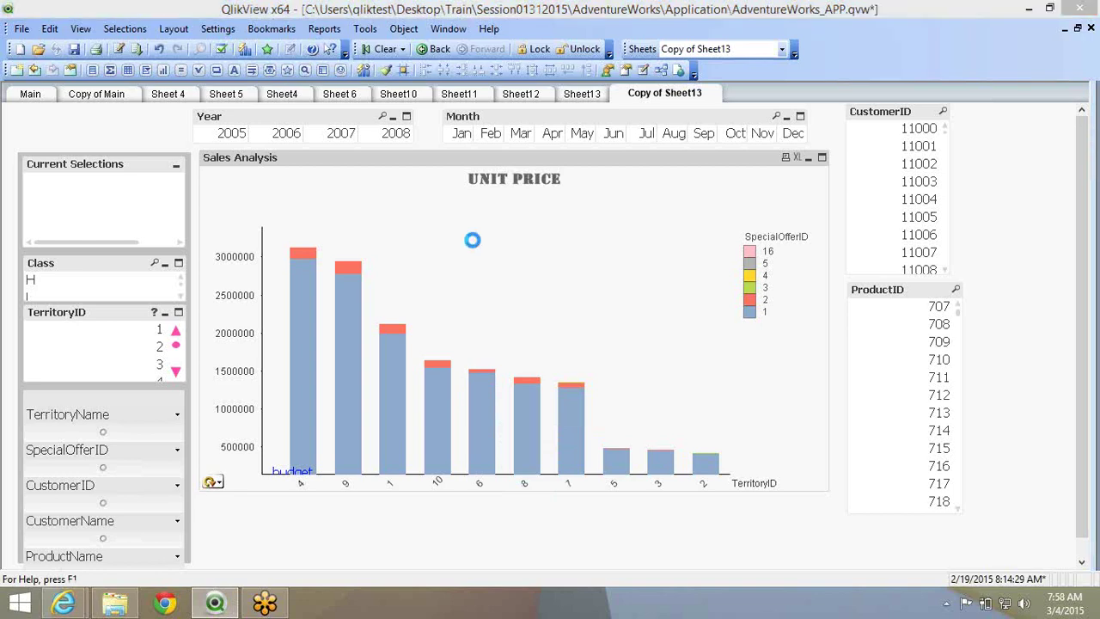
click(562, 96)
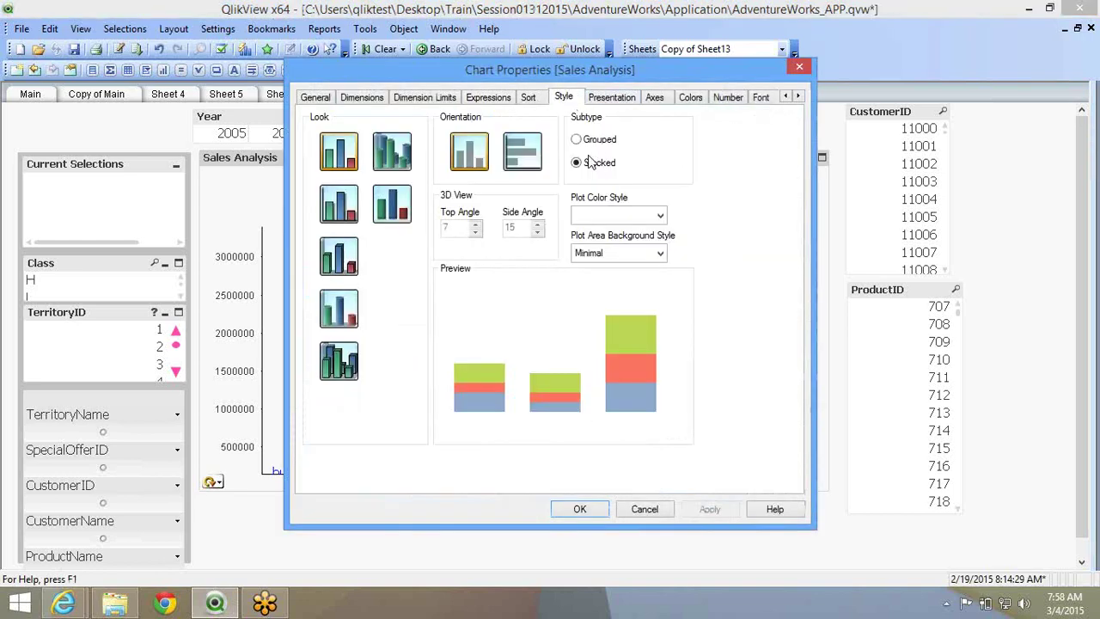
click(592, 139)
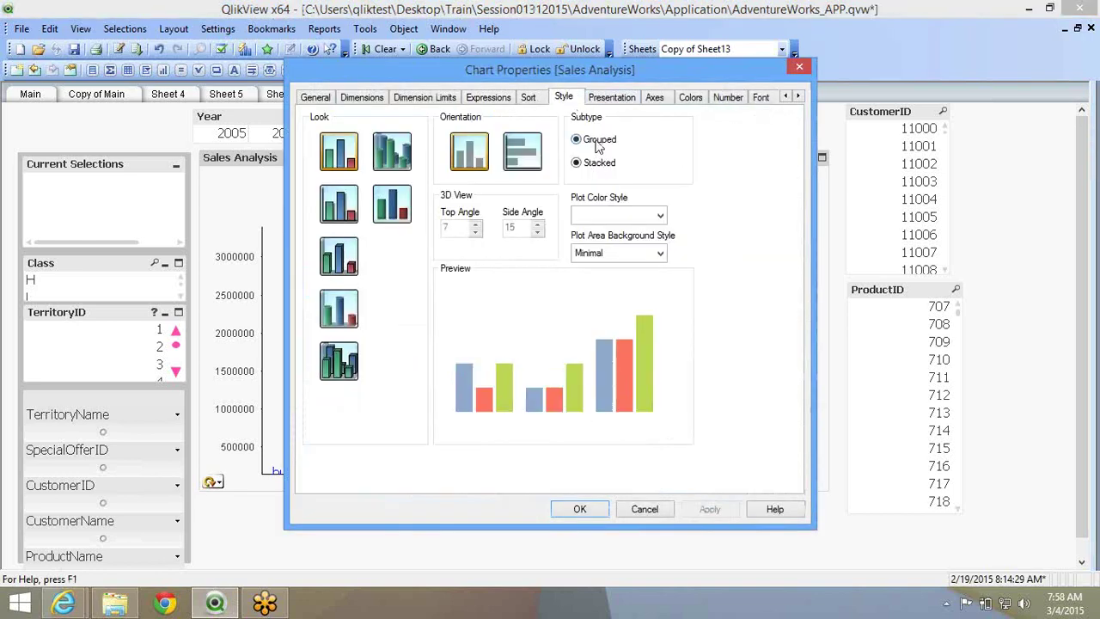
click(580, 510)
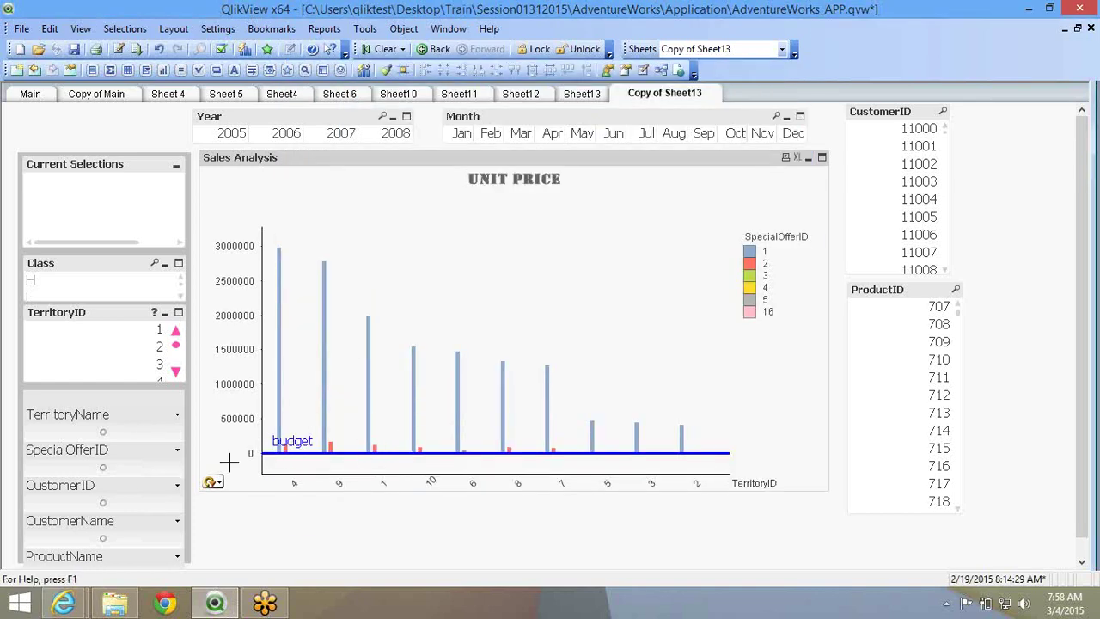
click(212, 482)
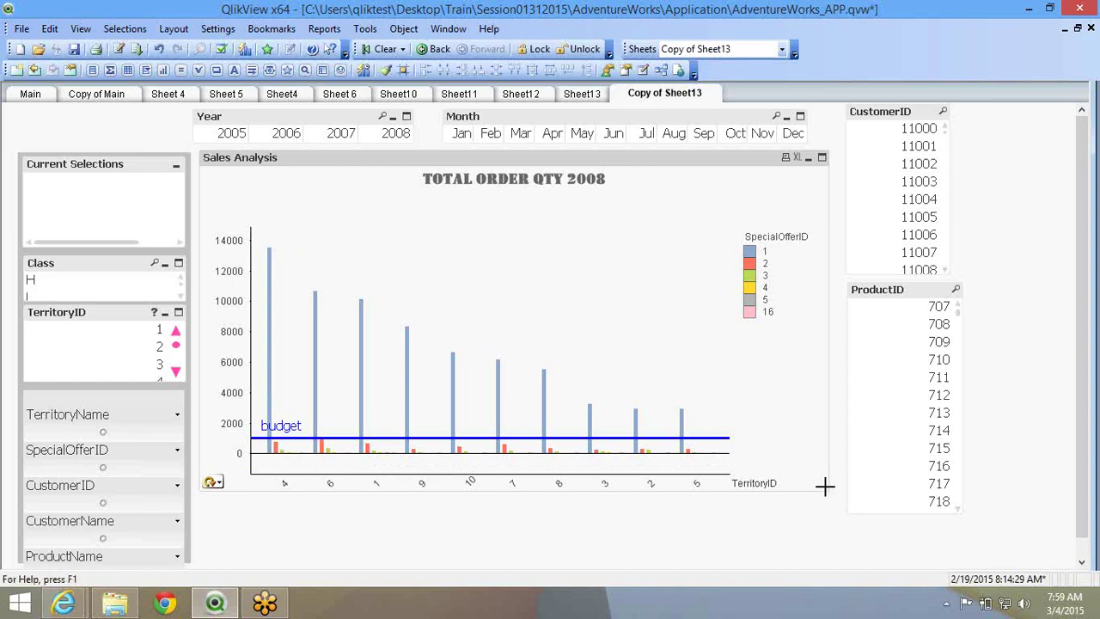
Reduce the height of the Sales Analysis chart and delete its budget reference line.
drag(820, 489, 816, 378)
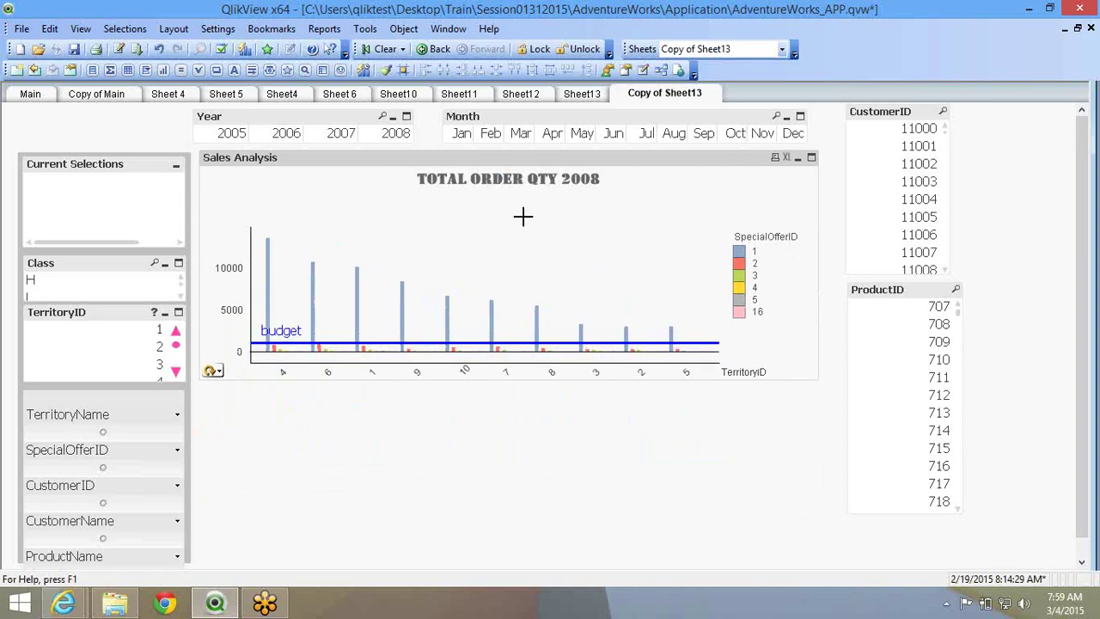
right_click(523, 216)
click(535, 226)
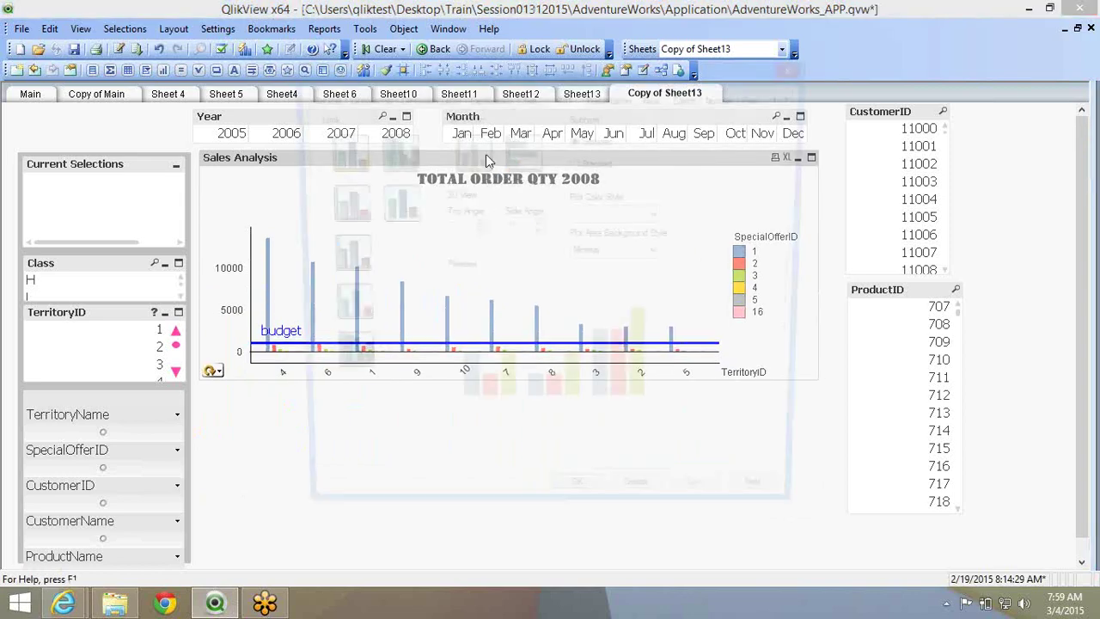
click(620, 97)
click(703, 332)
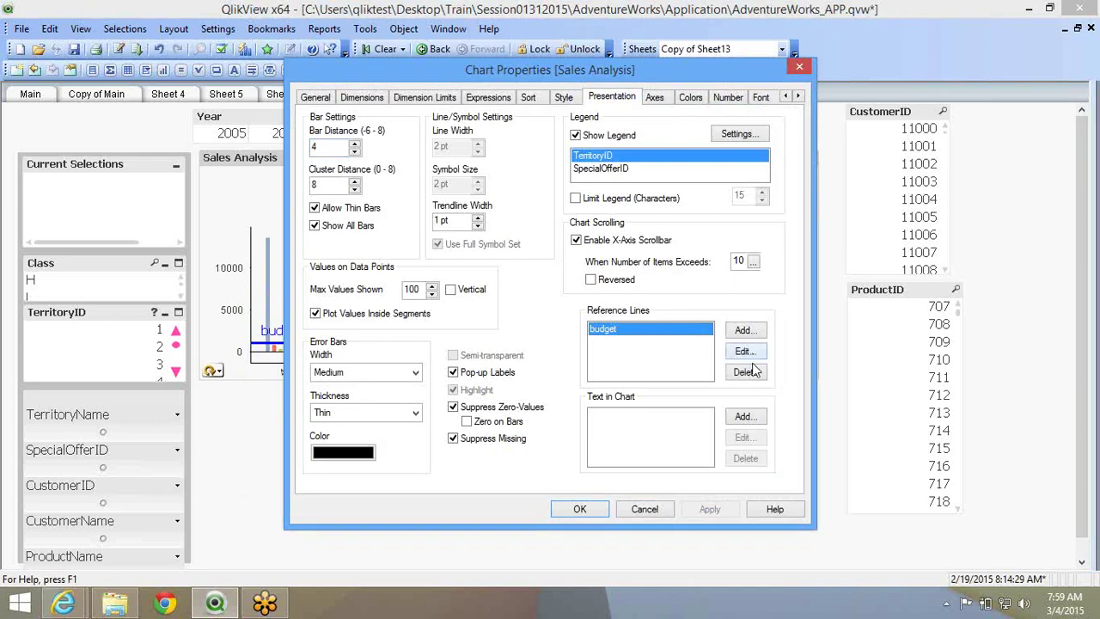
click(746, 372)
Enable the trellis chart for the Sales Analysis chart's first dimension, keeping automatic column and row counts.
click(487, 97)
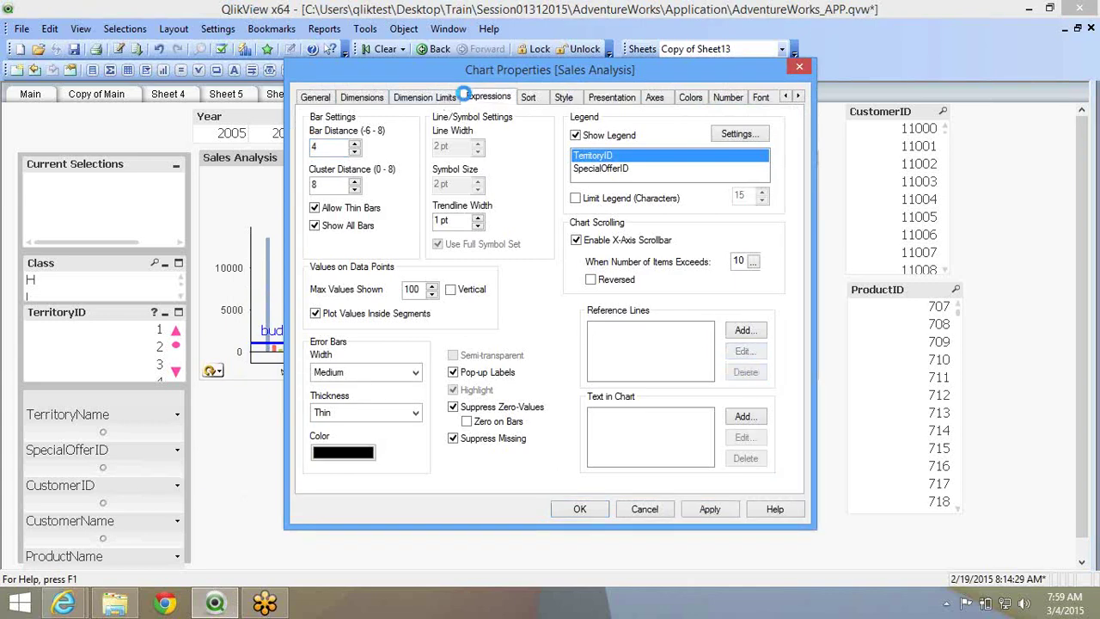
click(362, 97)
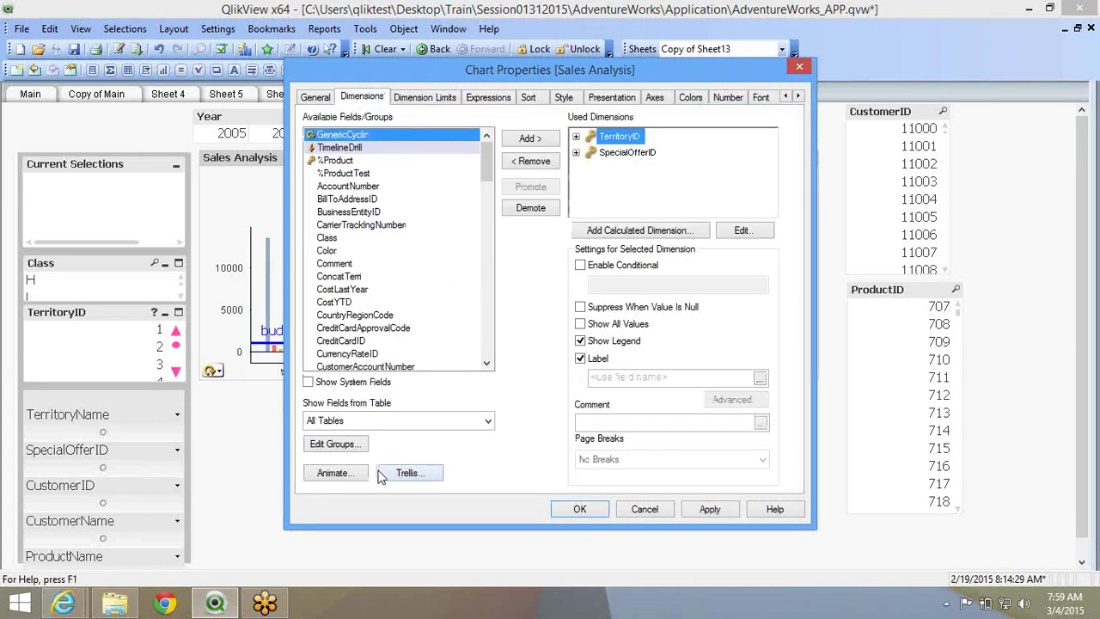
click(407, 478)
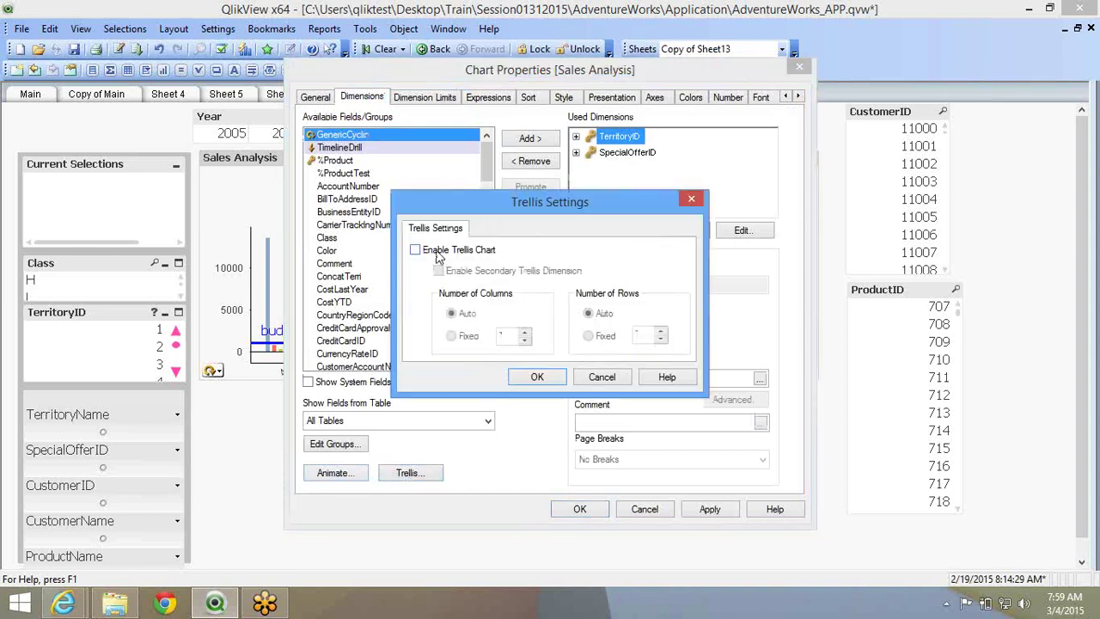
click(436, 251)
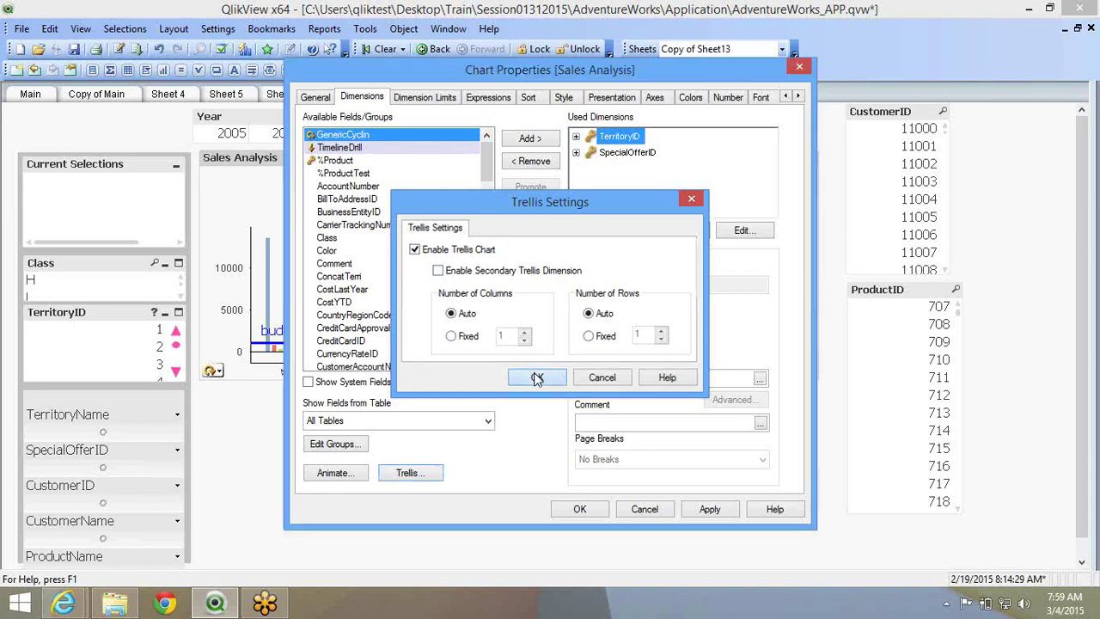
click(536, 379)
click(602, 510)
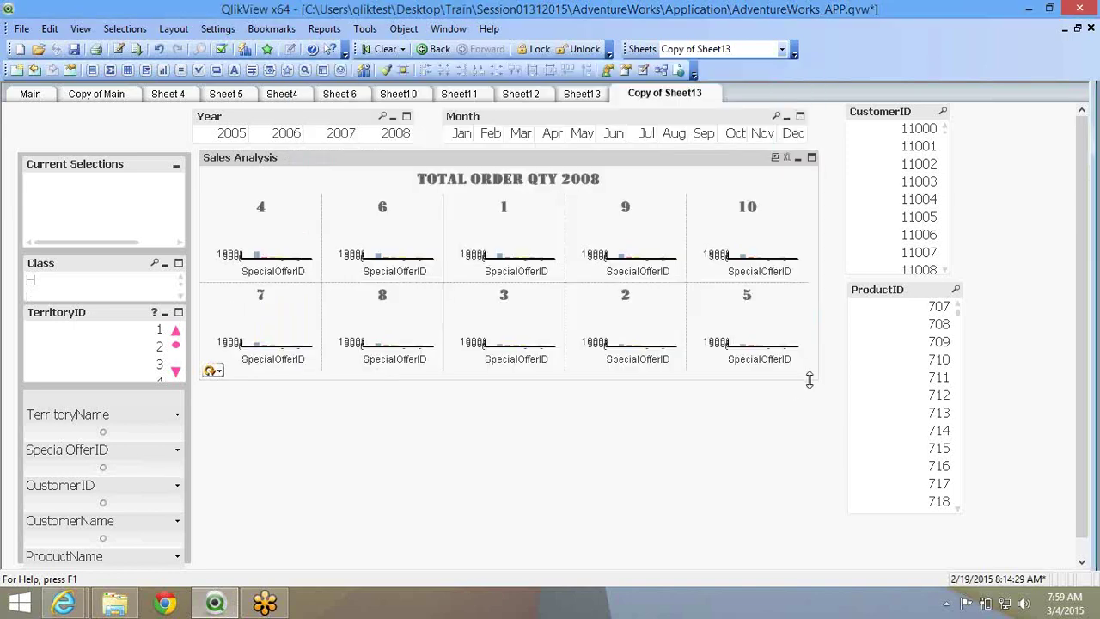
Enlarge the trellis chart to fill the free space below it and change its chart type to pie.
drag(808, 440, 833, 564)
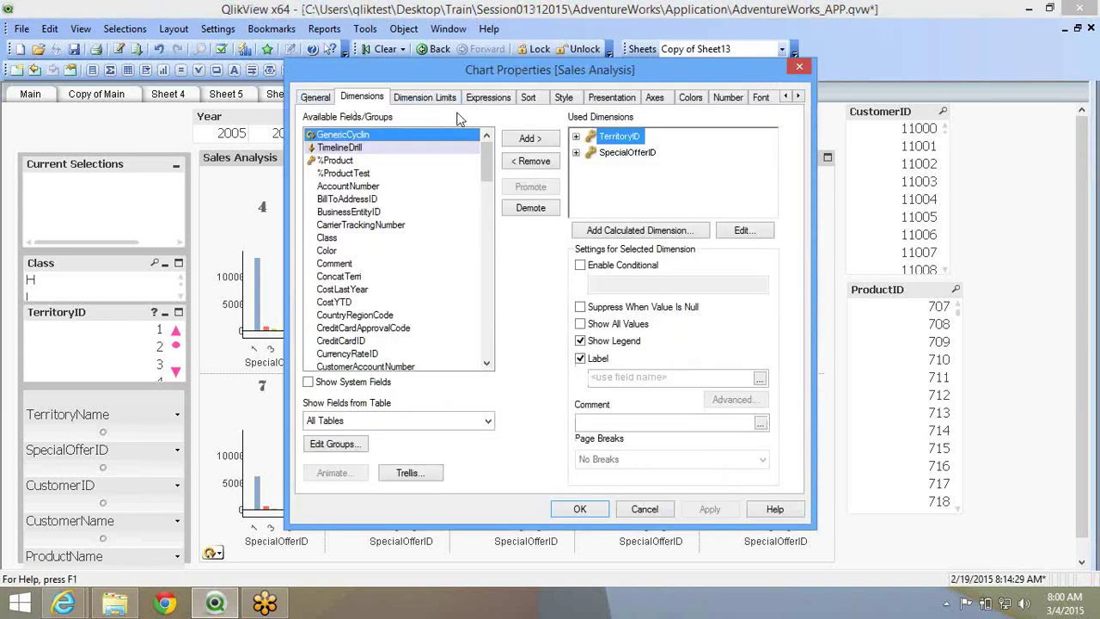
click(338, 97)
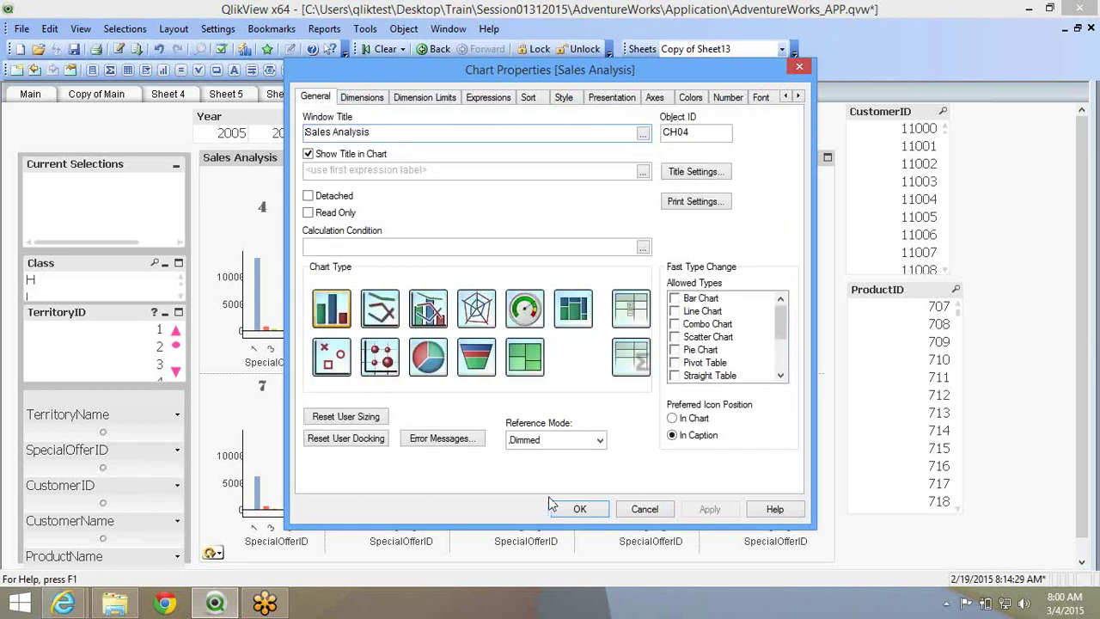
click(598, 513)
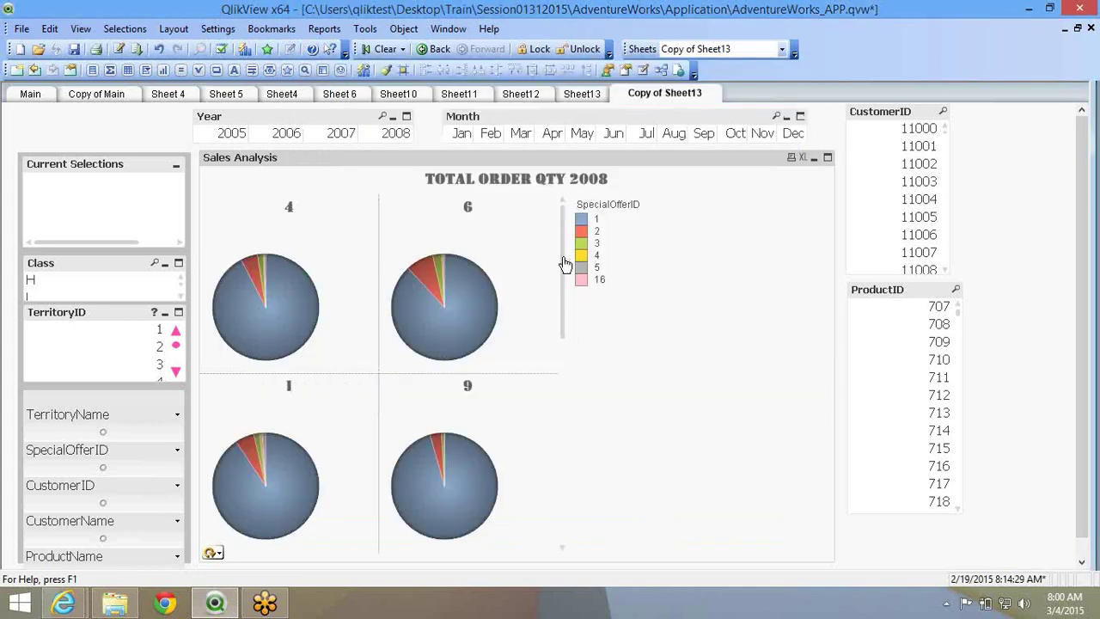
Look through the trellis pie charts down to the last territories.
click(565, 452)
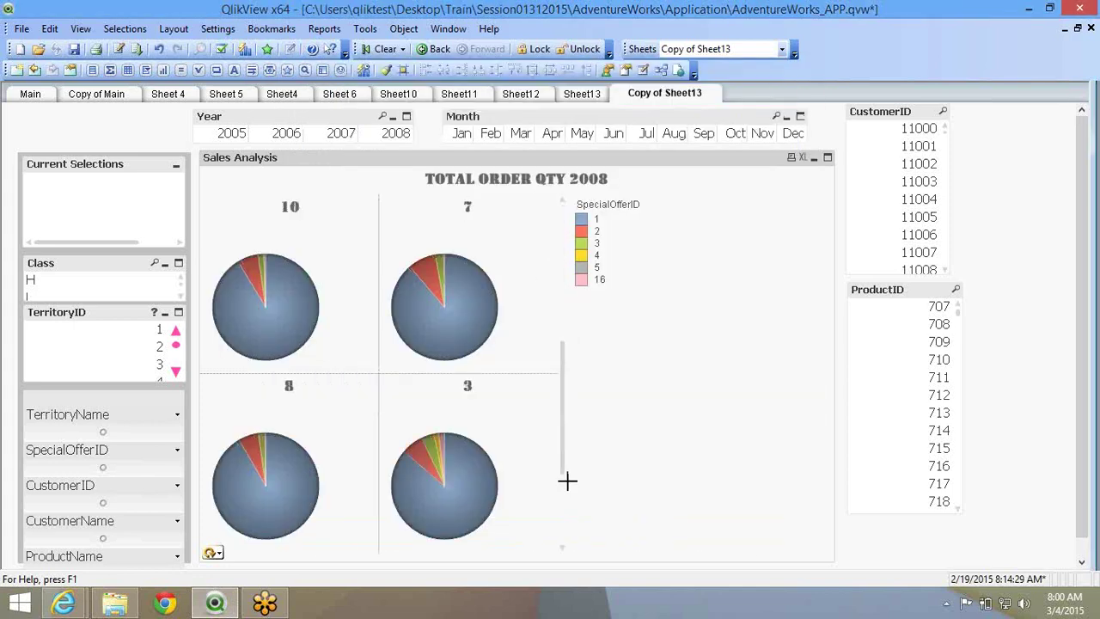
click(564, 550)
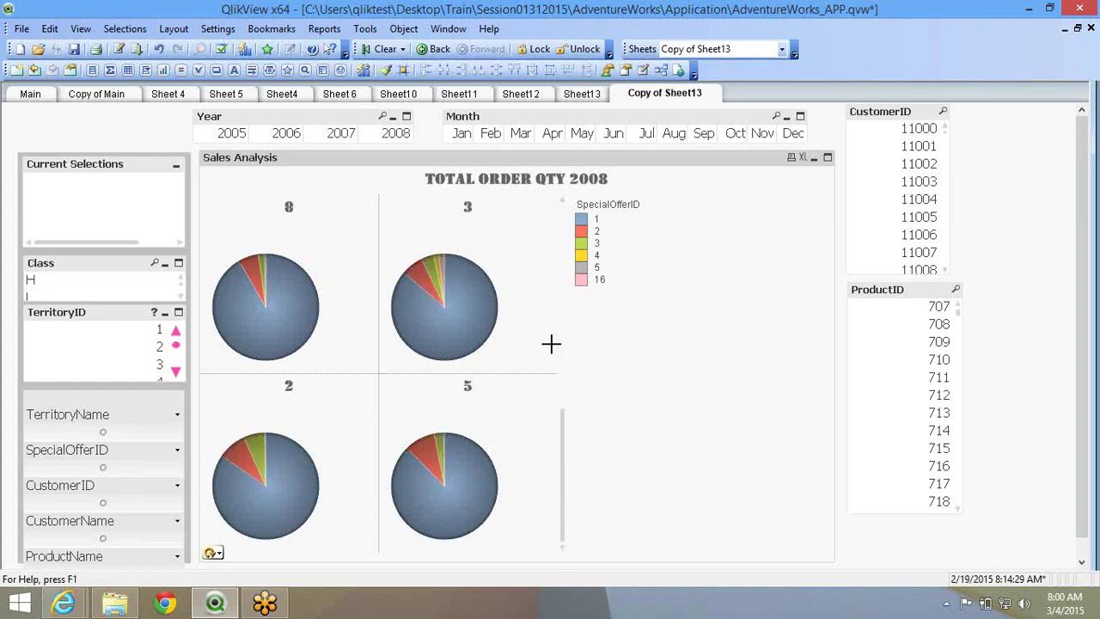
right_click(550, 212)
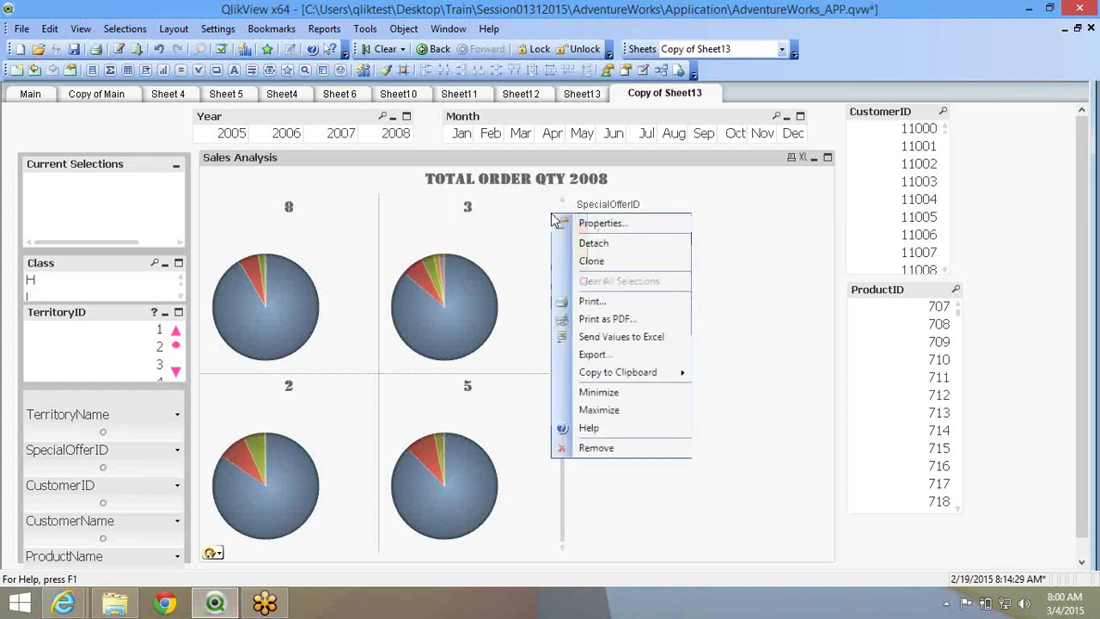
key(Escape)
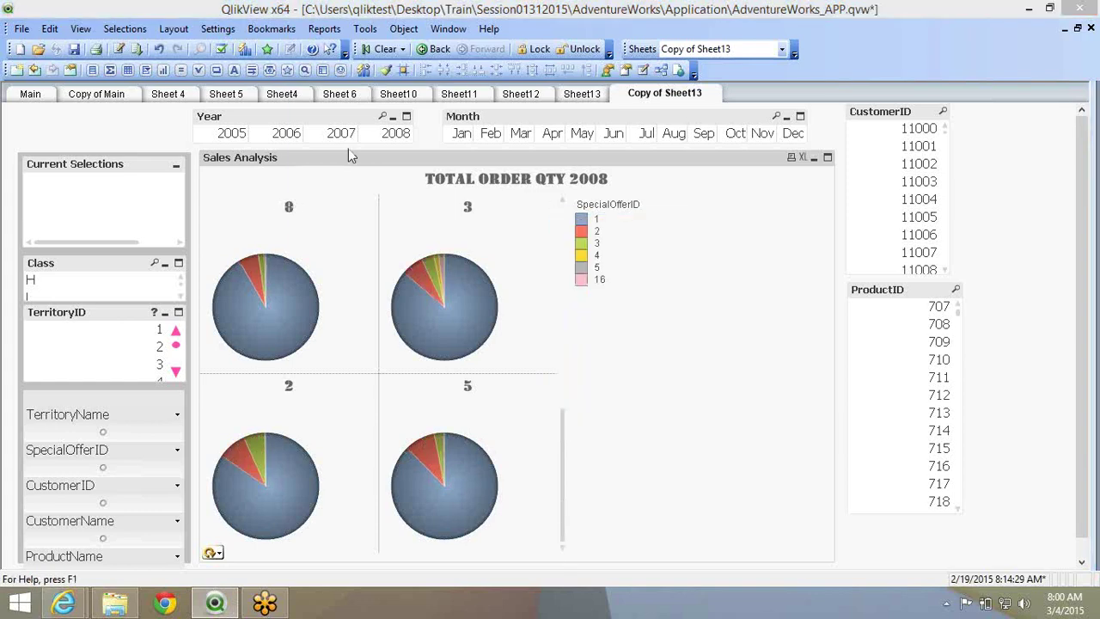
Switch the Sales Analysis trellis chart back to a bar chart and enable its secondary trellis dimension.
click(593, 509)
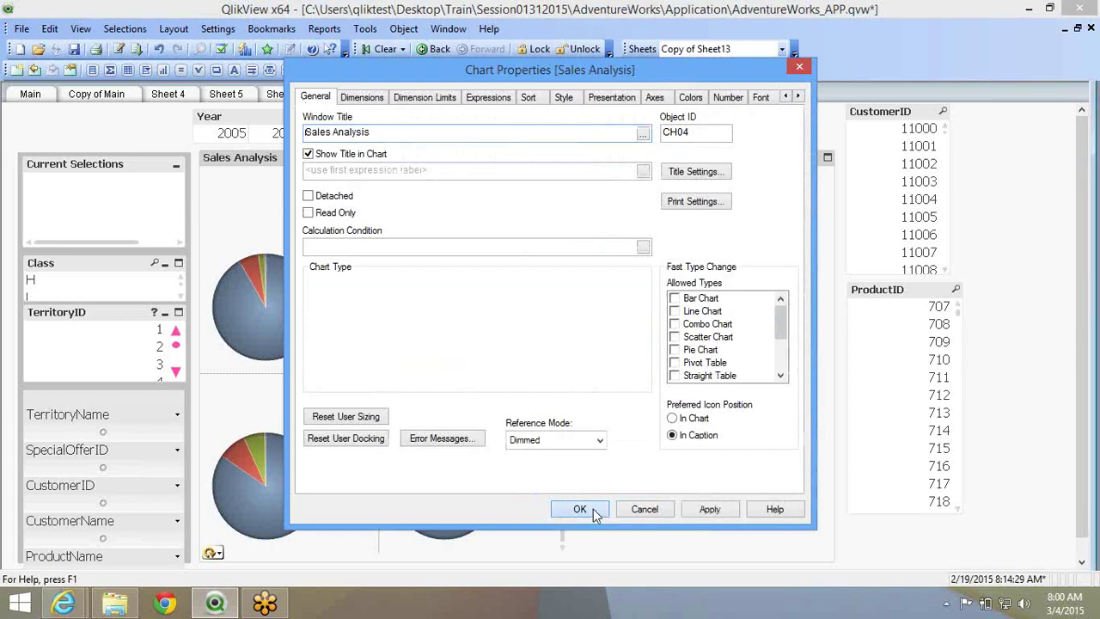
right_click(479, 273)
click(513, 282)
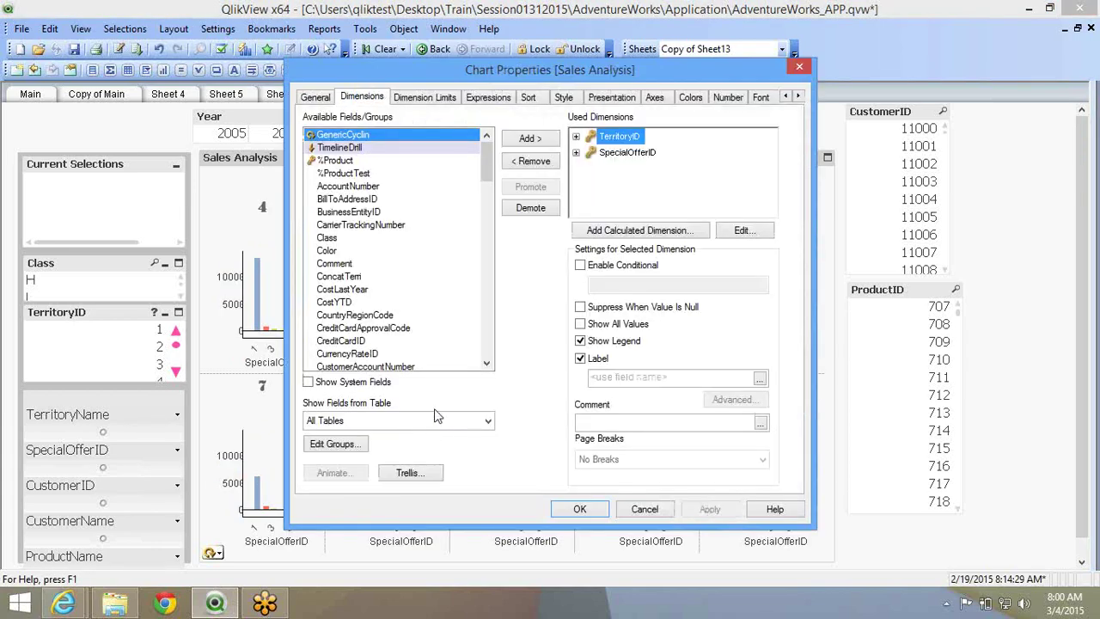
click(409, 472)
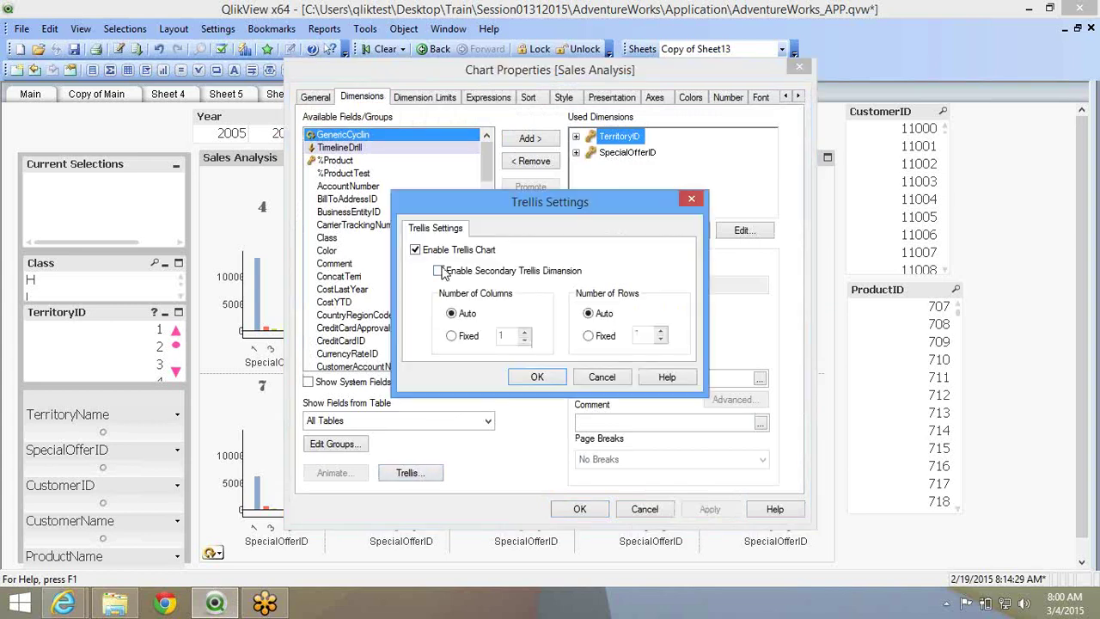
click(438, 270)
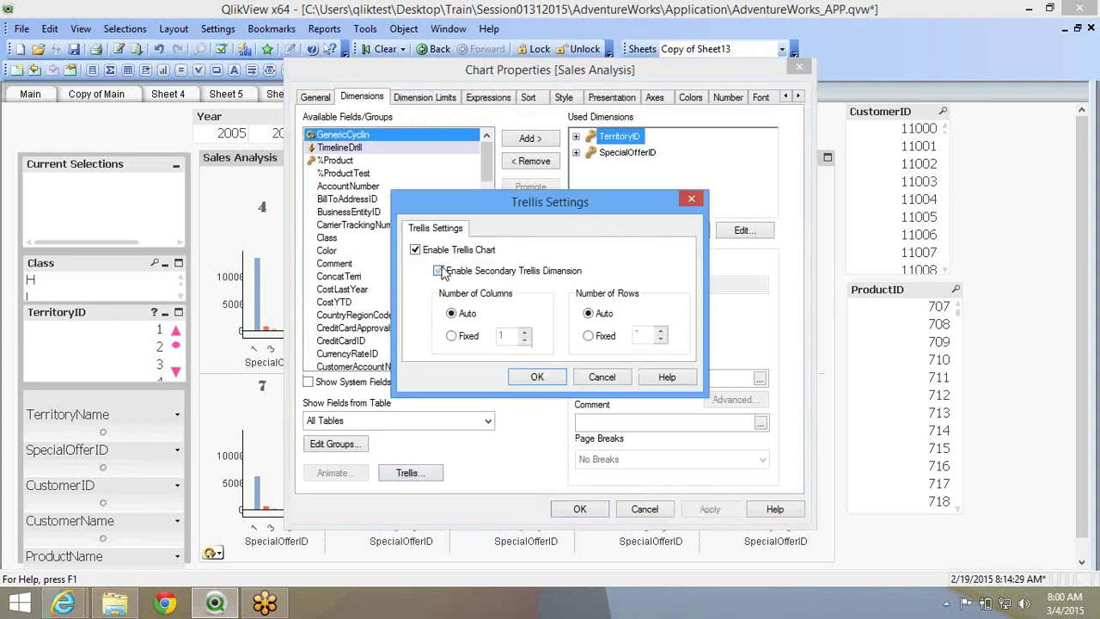
click(543, 382)
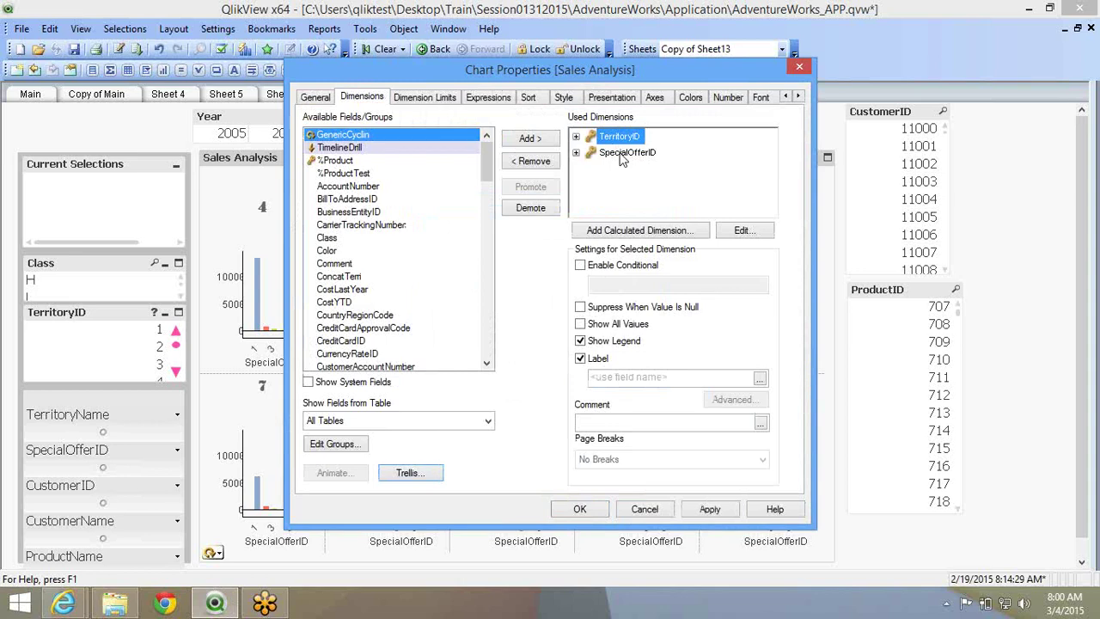
Add ShipMethodID as the third dimension of the Sales Analysis chart and apply the chart changes.
click(404, 293)
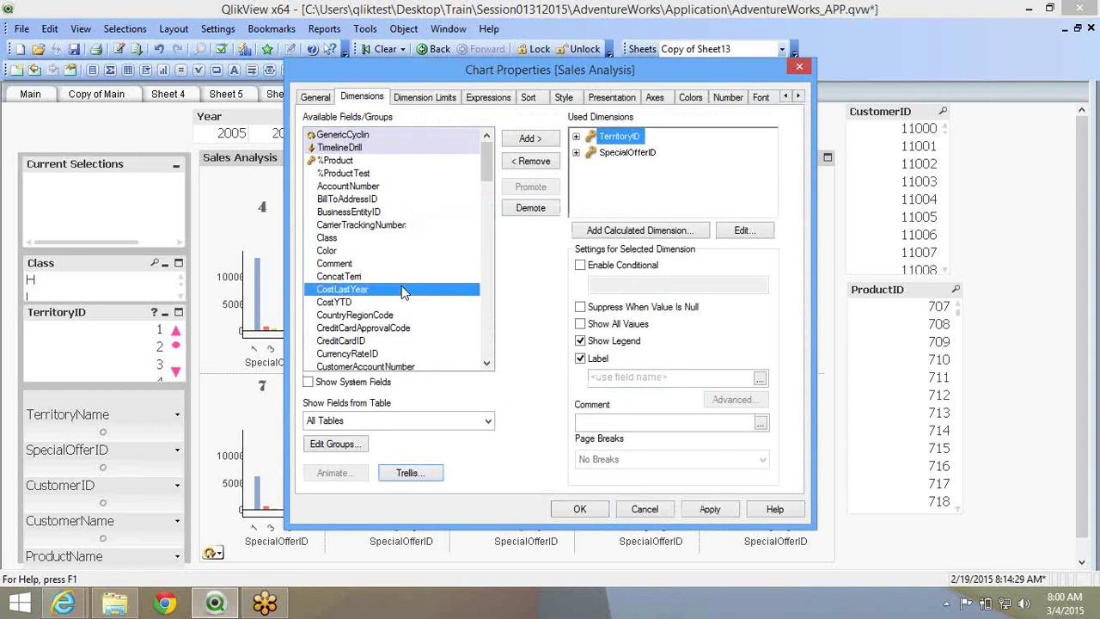
key(s)
scroll(404, 292, down, 5)
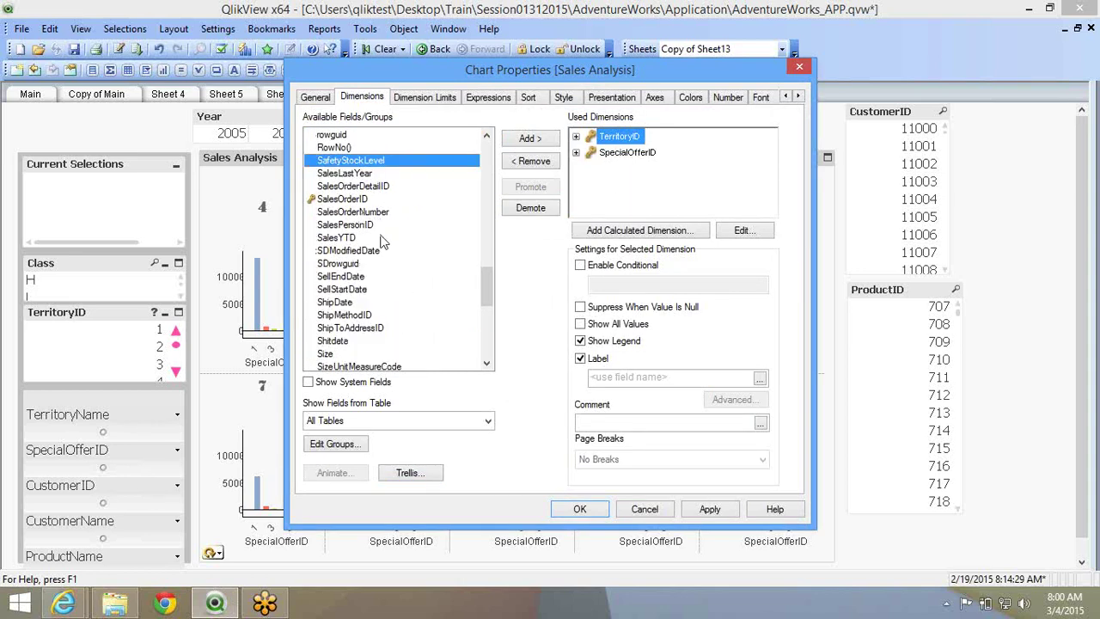
click(365, 316)
click(550, 140)
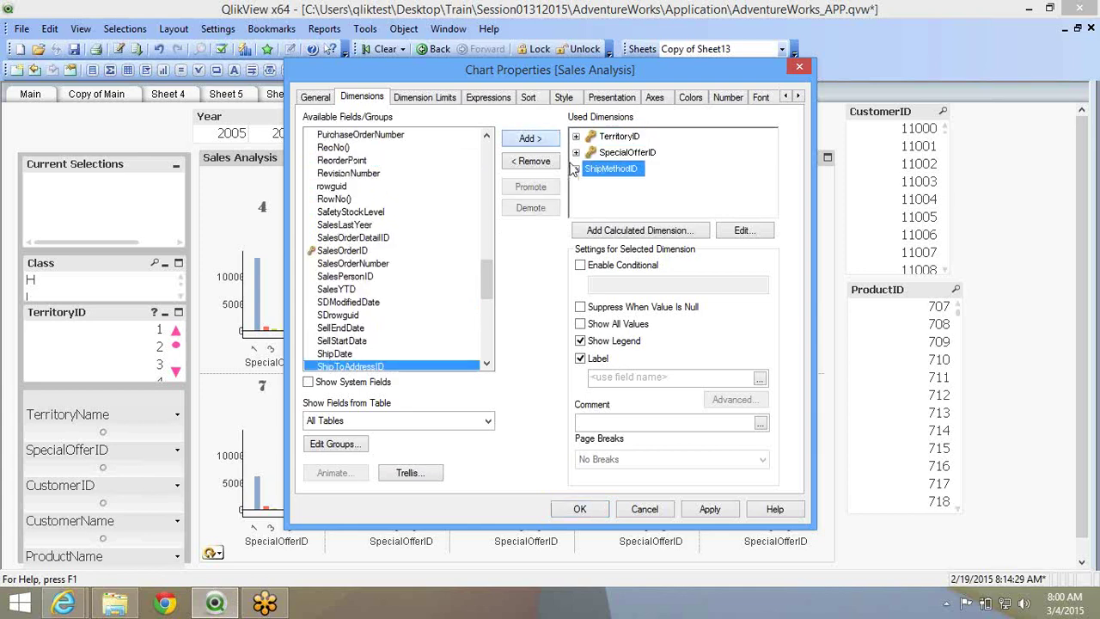
click(576, 509)
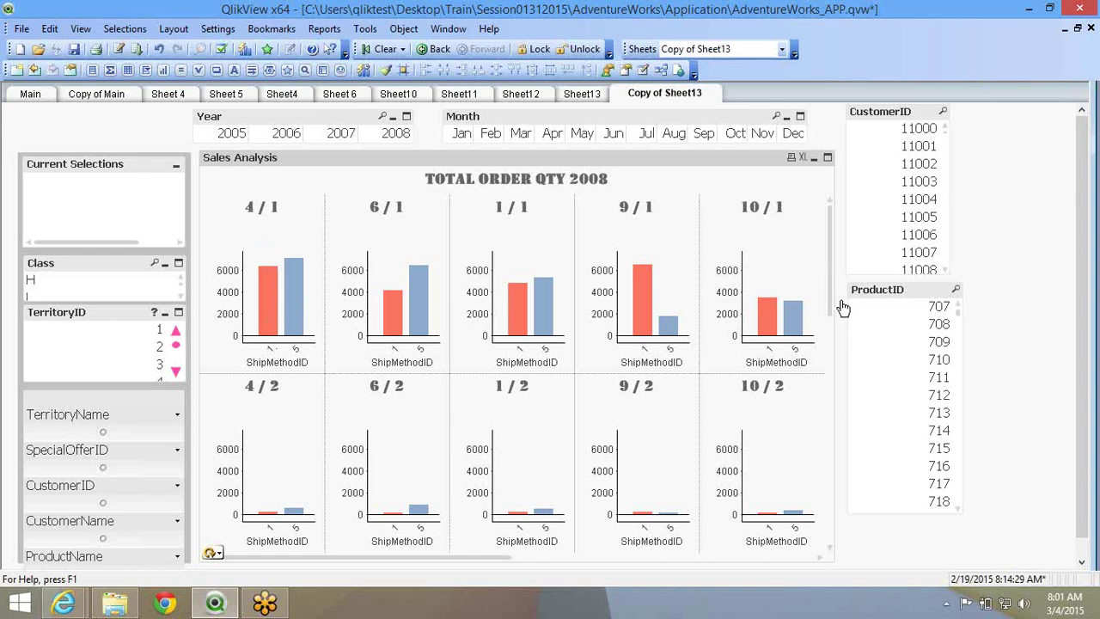
Look through the two-dimension trellis bar charts down to the last row, and narrow the Sales Analysis chart slightly from its right edge.
scroll(275, 398, down, 10)
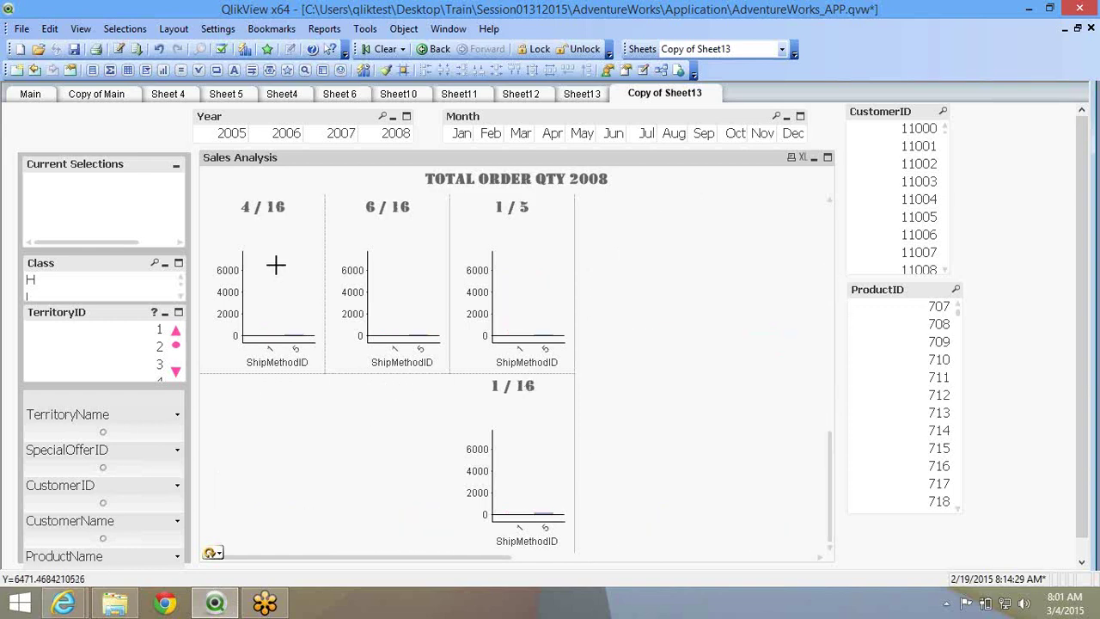
scroll(285, 206, up, 10)
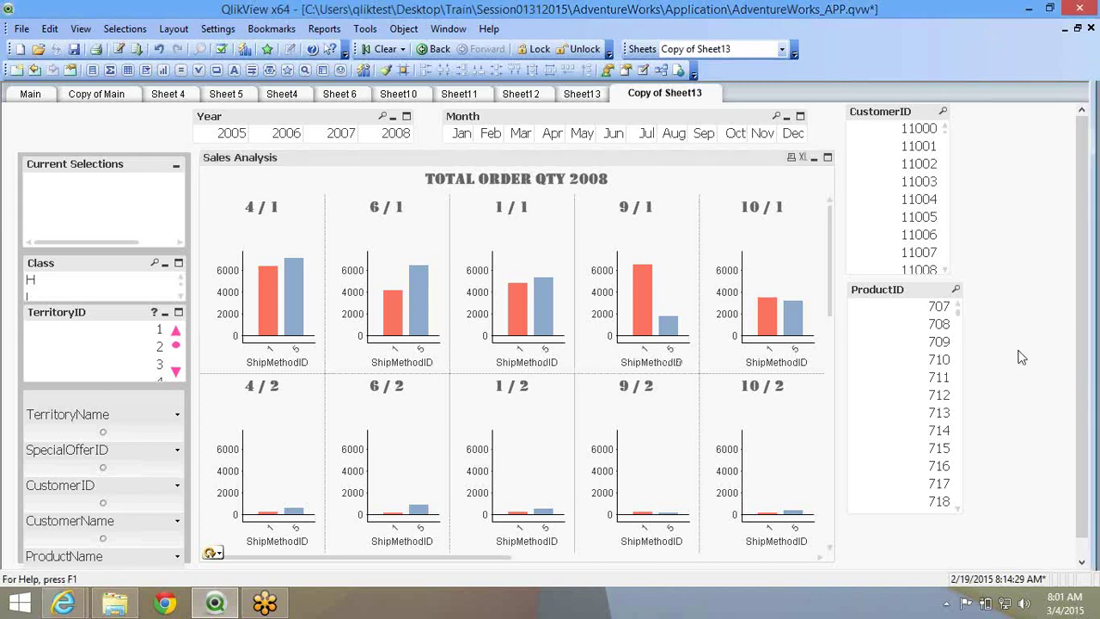
drag(834, 207, 809, 200)
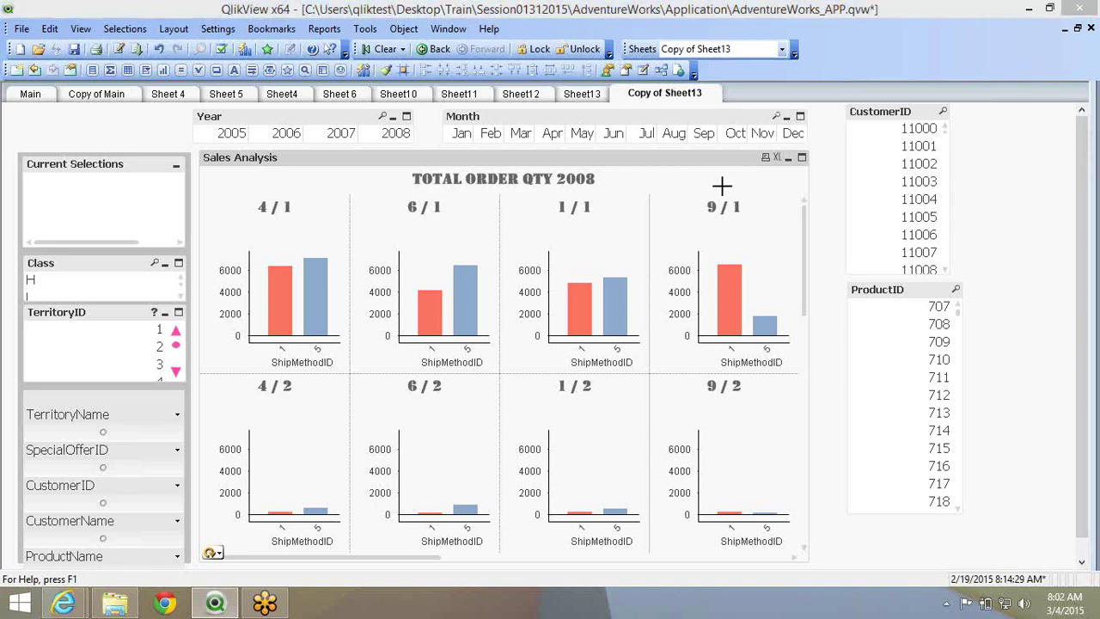
Disable the trellis chart for the Sales Analysis chart.
right_click(397, 231)
click(404, 241)
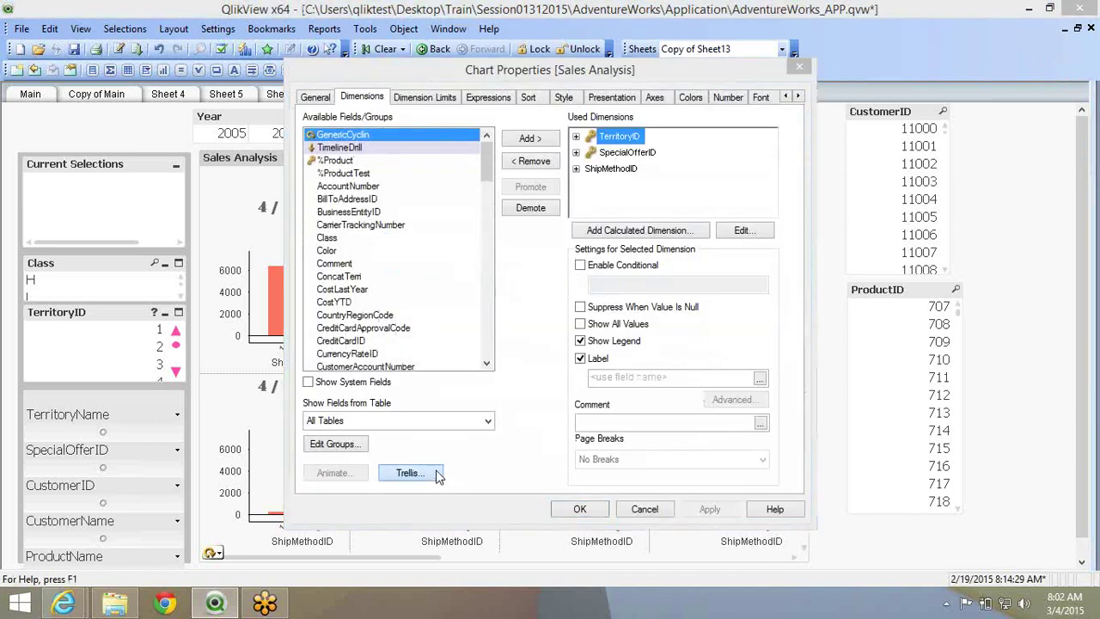
click(435, 476)
click(415, 250)
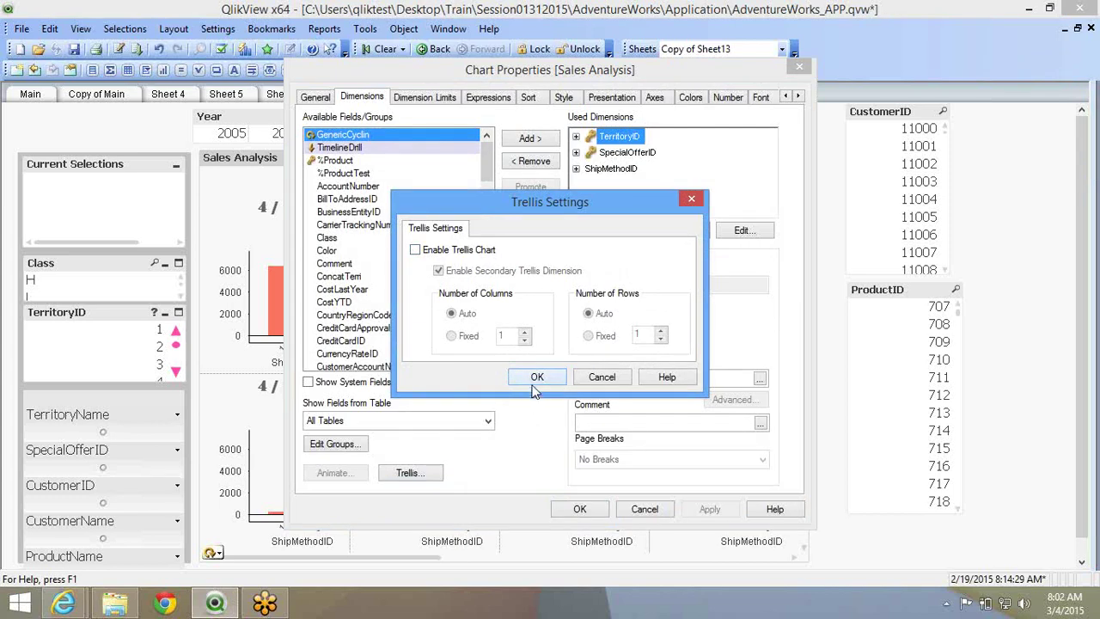
click(534, 382)
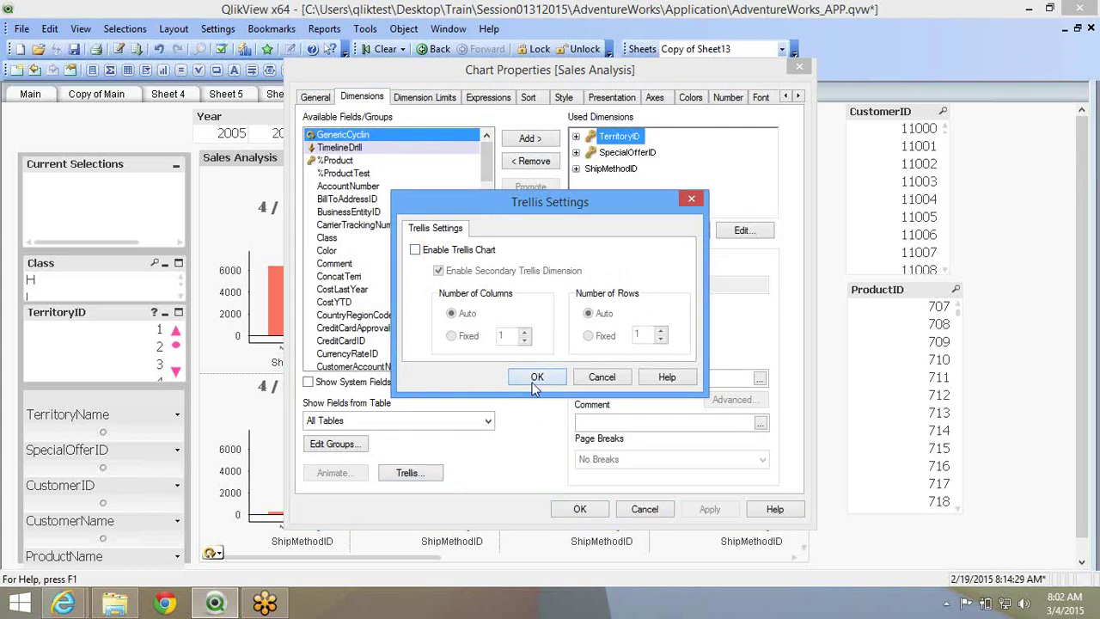
Remove the dimensions SpecialOfferID, ShipMethodID and TerritoryID from the Sales Analysis chart.
click(627, 152)
click(530, 161)
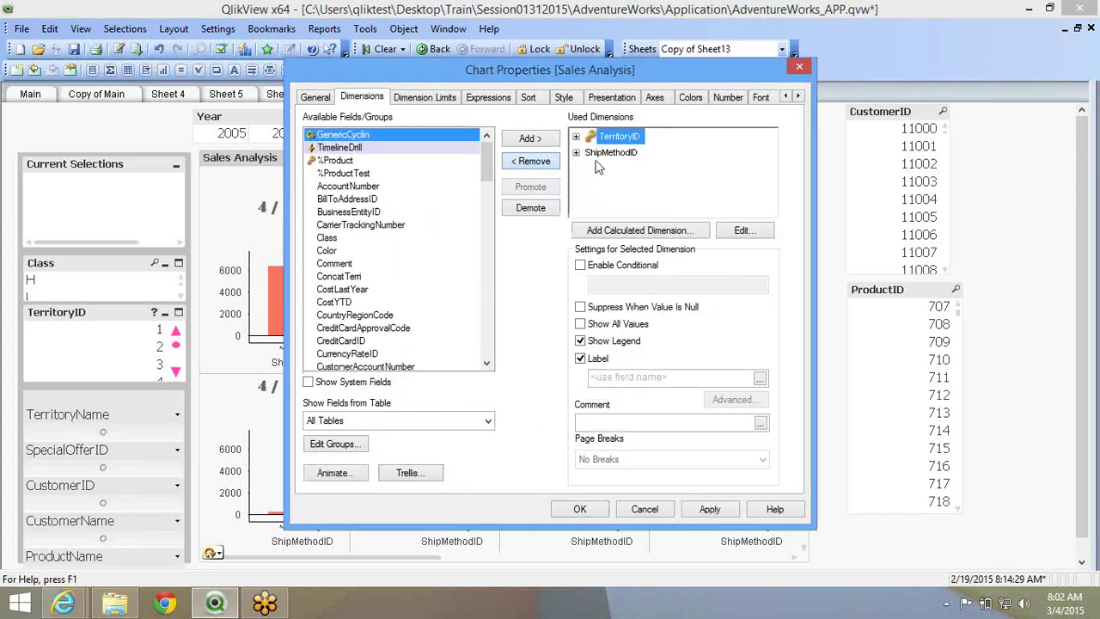
click(606, 155)
click(533, 162)
click(532, 164)
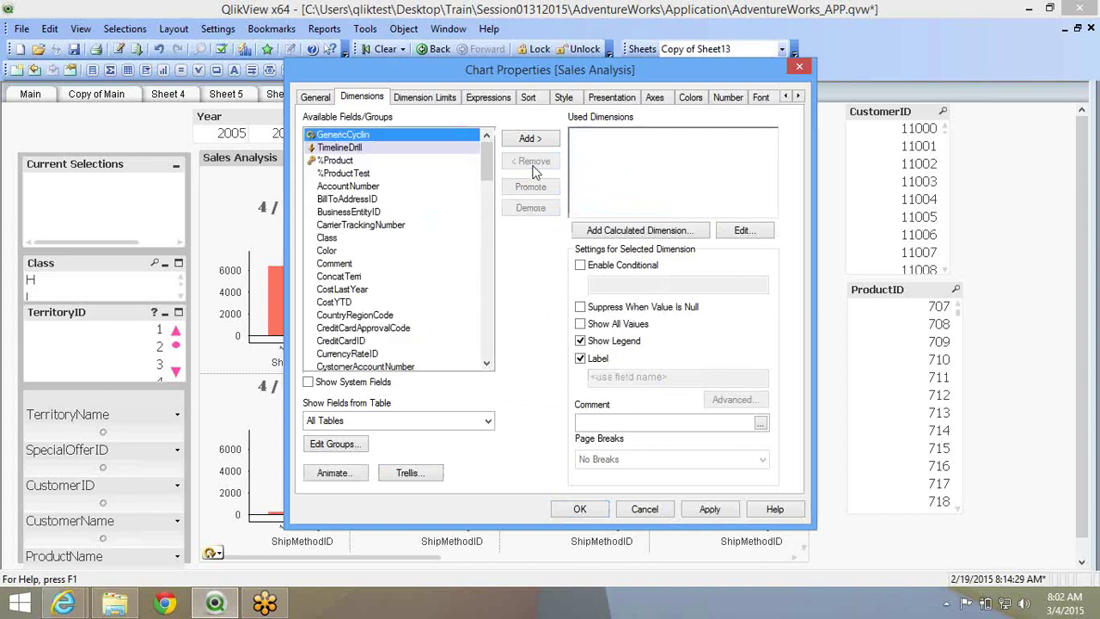
Add Year as the only dimension of the Sales Analysis chart and apply the change.
click(323, 265)
key(y)
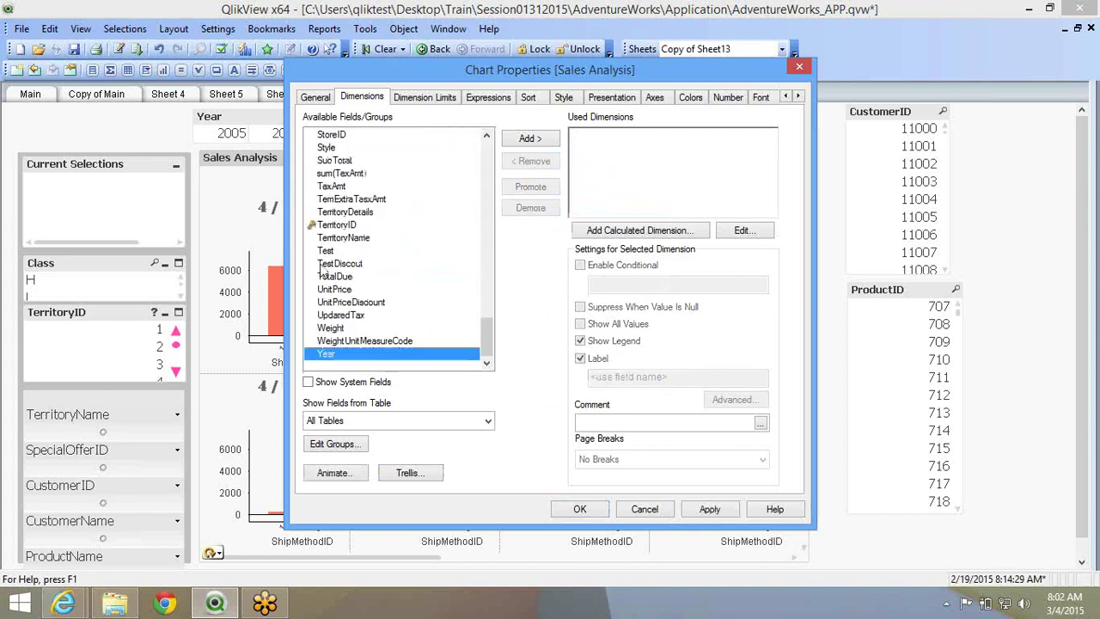
click(528, 139)
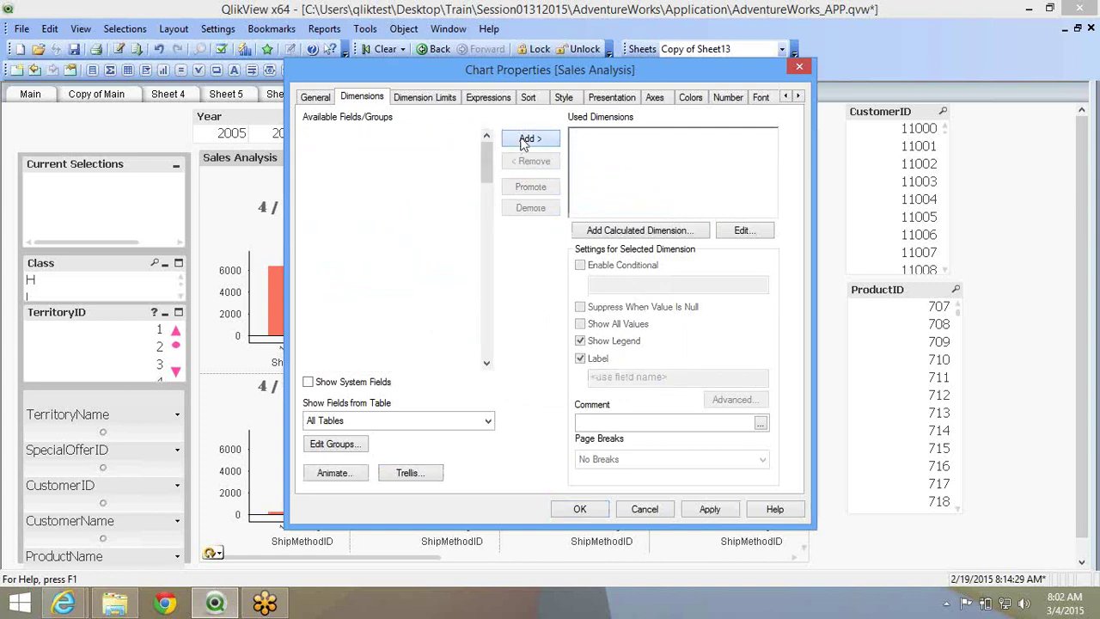
click(580, 510)
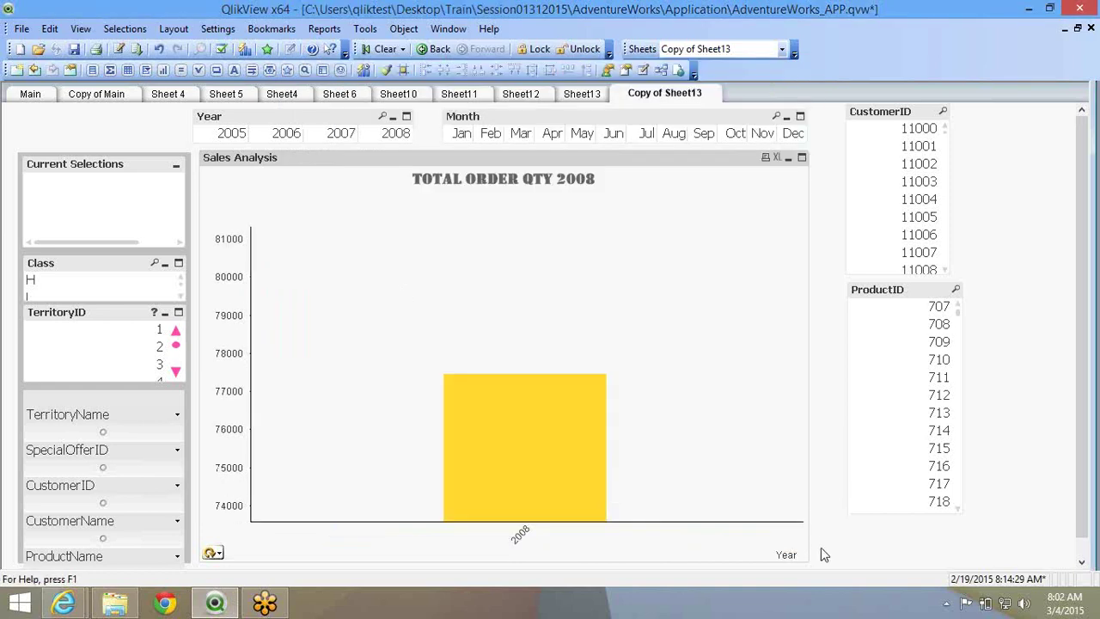
Shrink the Sales Analysis chart in width and height, and duplicate the Copy of Sheet13 sheet.
drag(801, 557, 773, 423)
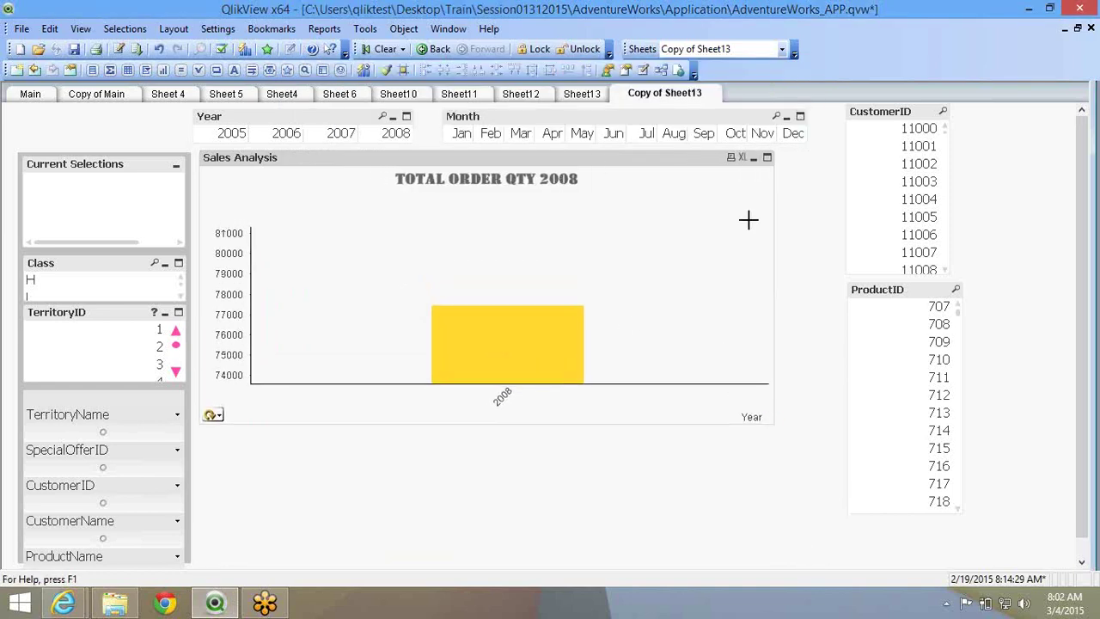
right_click(782, 260)
click(829, 318)
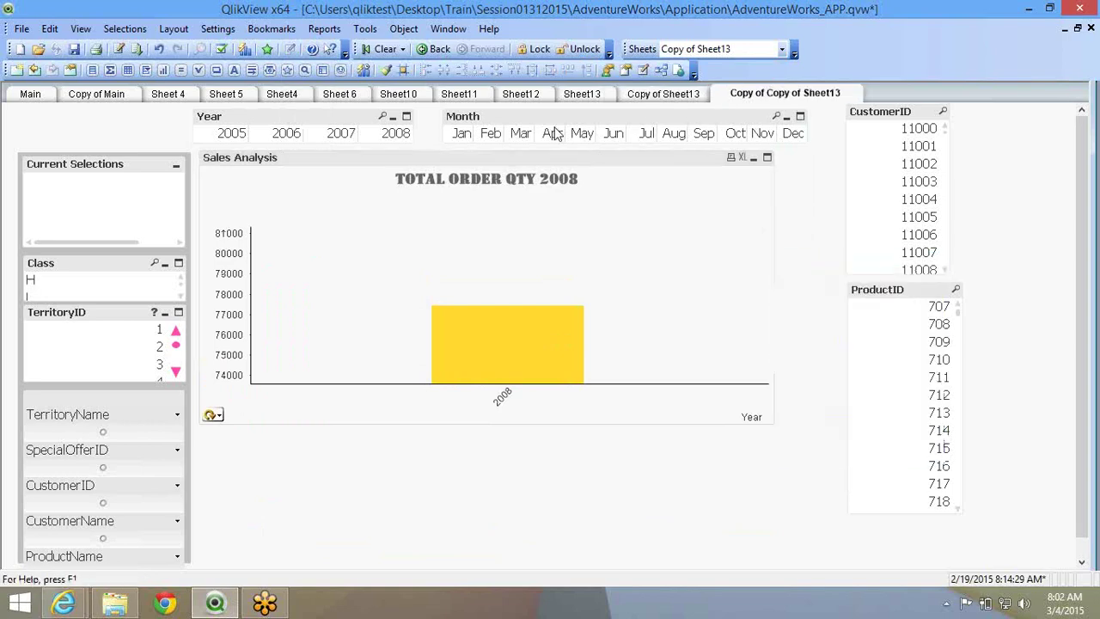
Rename the Copy of Sheet13 sheet as Sheet14.
click(679, 97)
right_click(1001, 156)
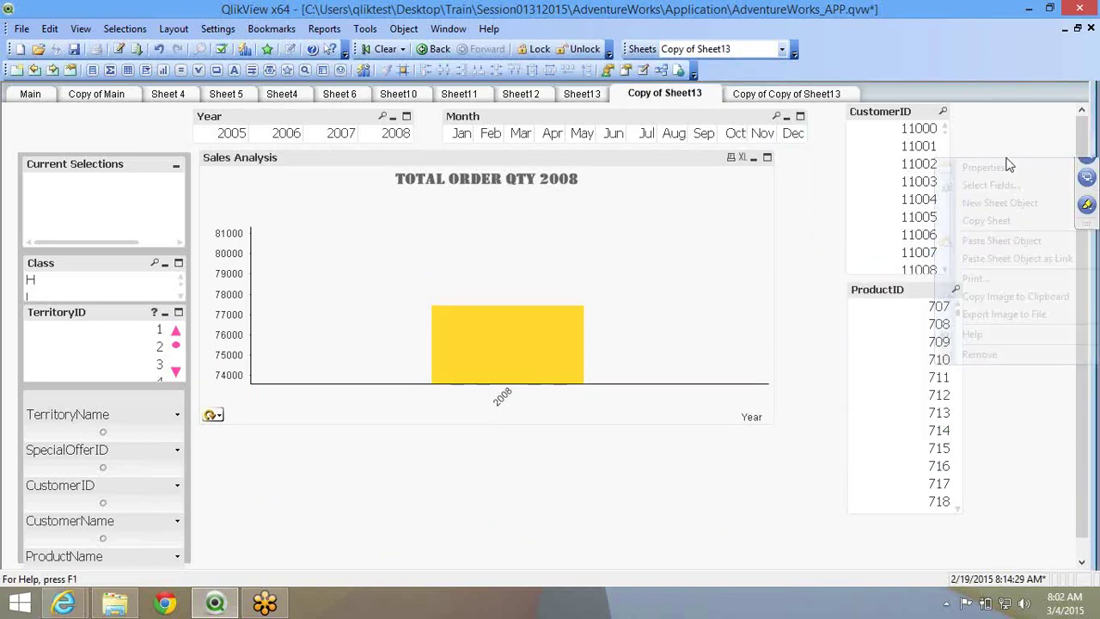
click(1012, 168)
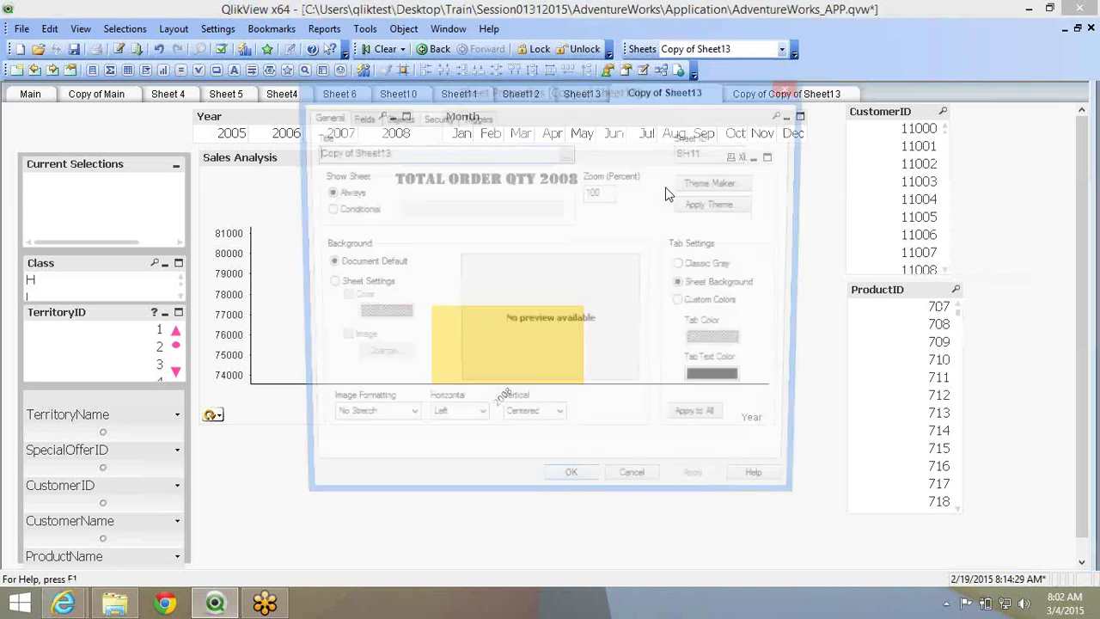
drag(348, 152, 263, 153)
key(BackSpace)
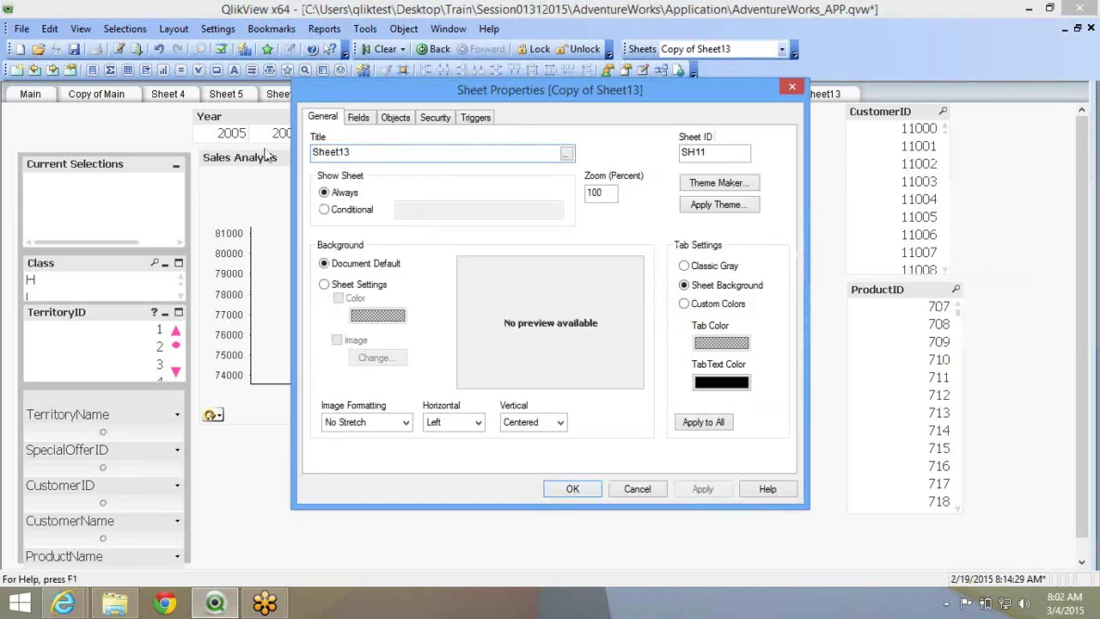
key(End)
key(BackSpace)
click(572, 489)
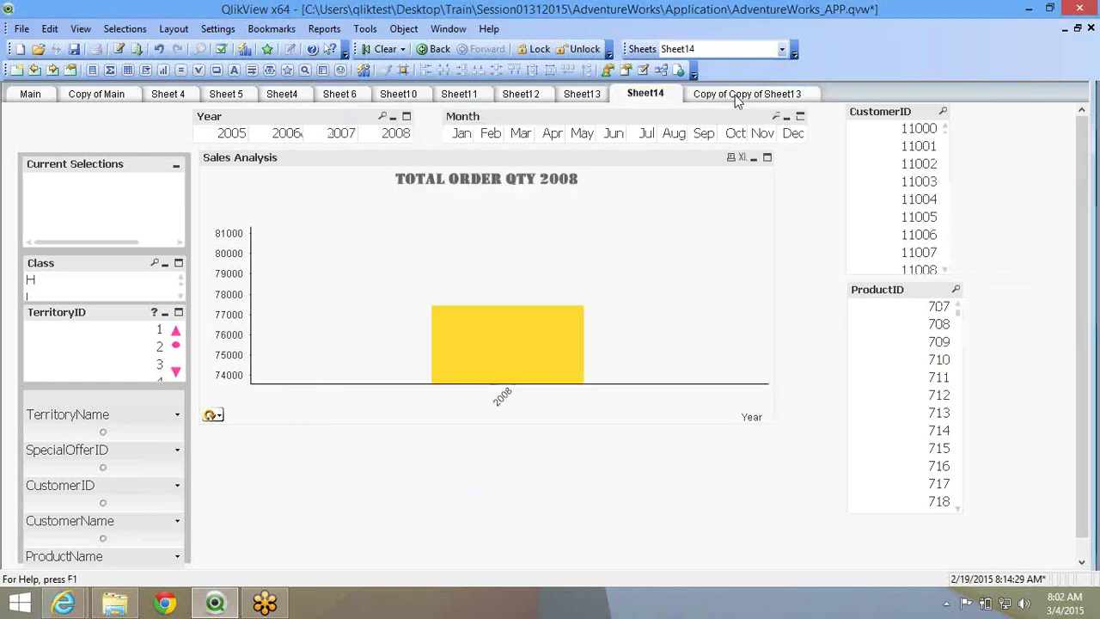
Rename the Copy of Copy of Sheet13 sheet as Sheet15.
click(739, 93)
right_click(975, 146)
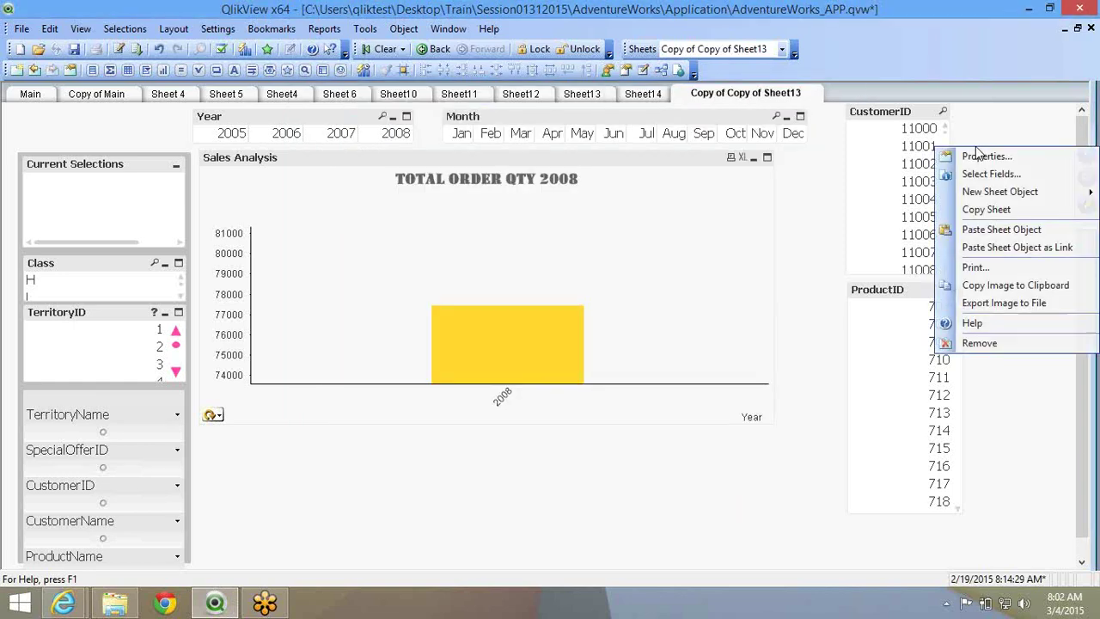
click(987, 155)
drag(384, 153, 222, 168)
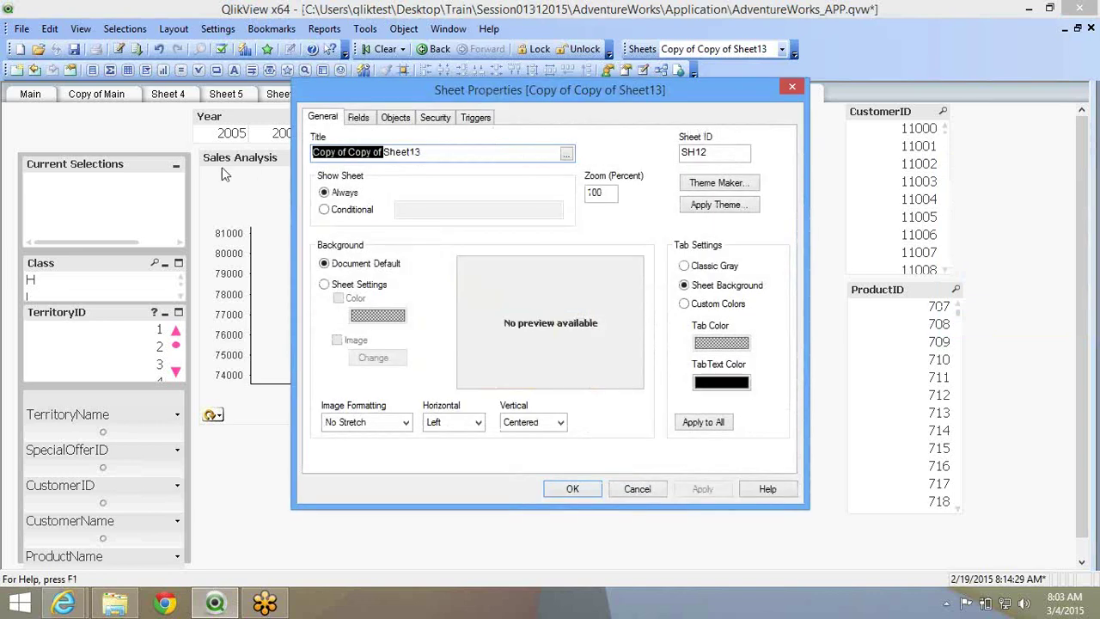
key(Delete)
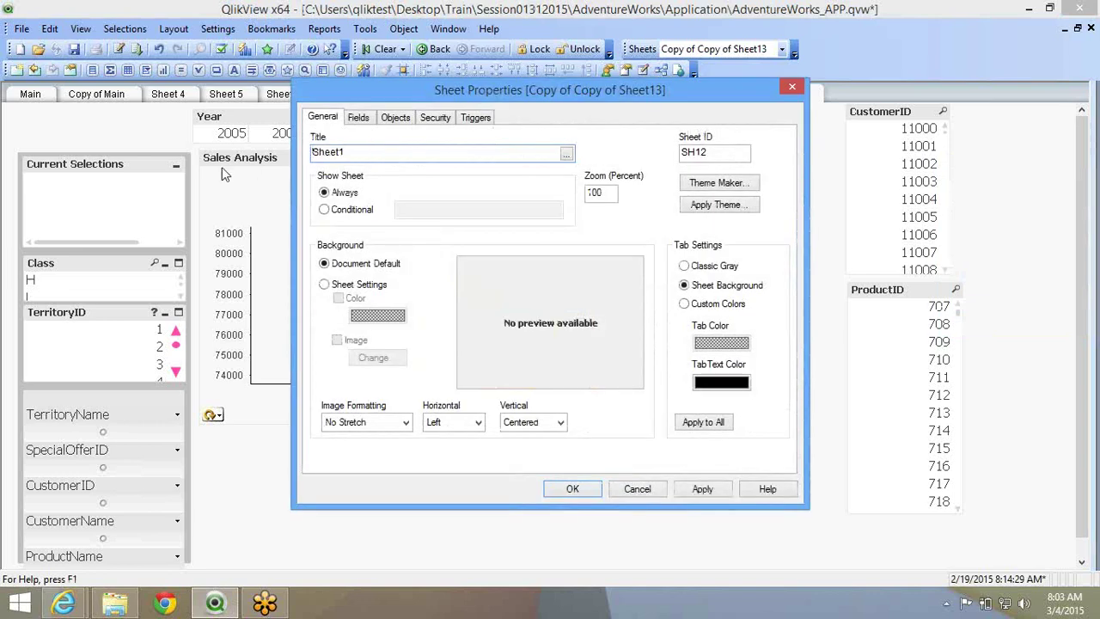
key(Return)
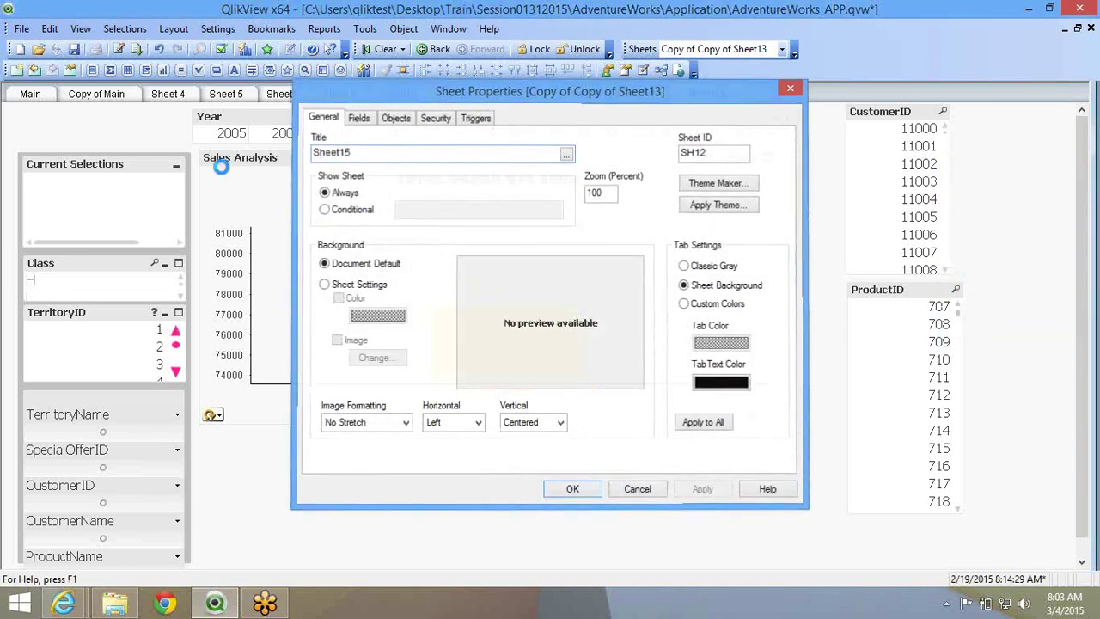
Ungroup the Sales Analysis chart's cyclic expression group into separate Total Order Qty 2008, Unit Price Discount and Unit Price expressions.
right_click(287, 237)
click(306, 248)
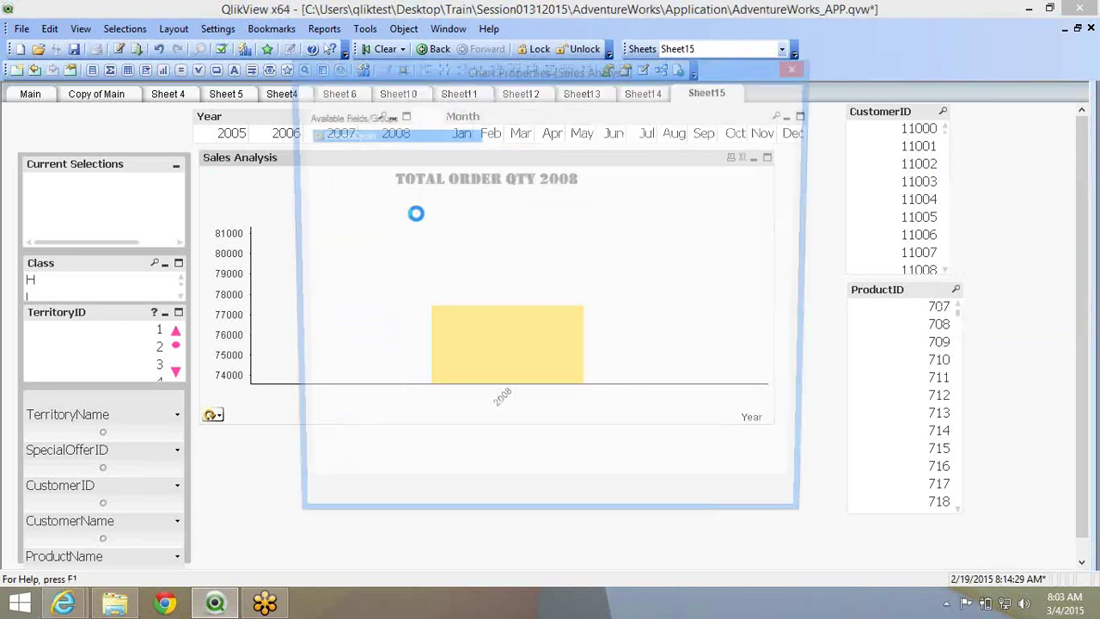
click(488, 96)
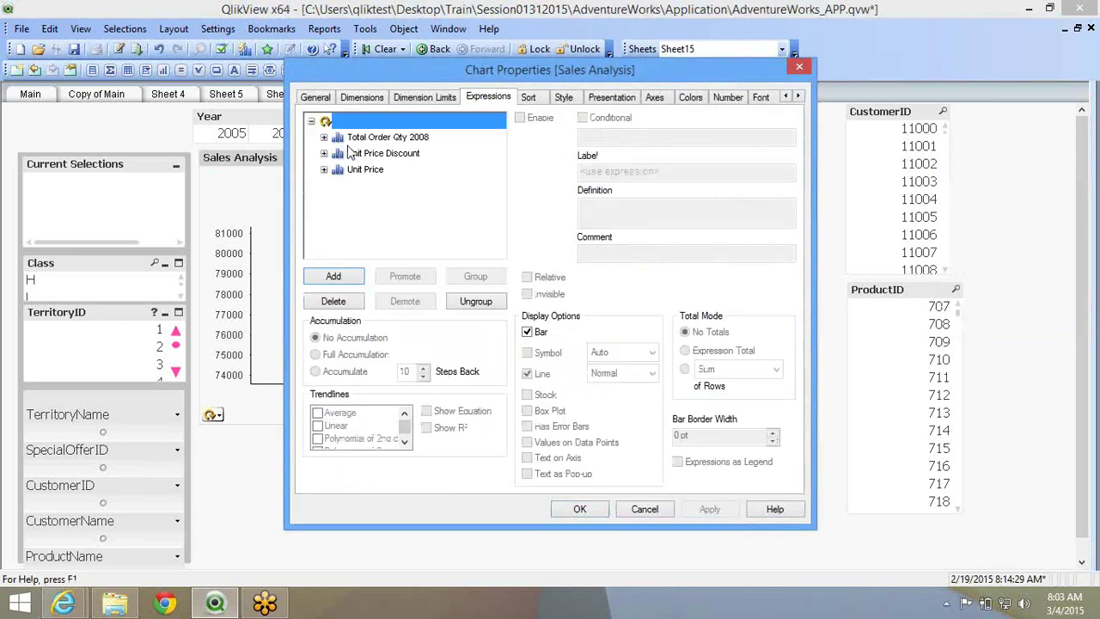
click(353, 152)
click(466, 300)
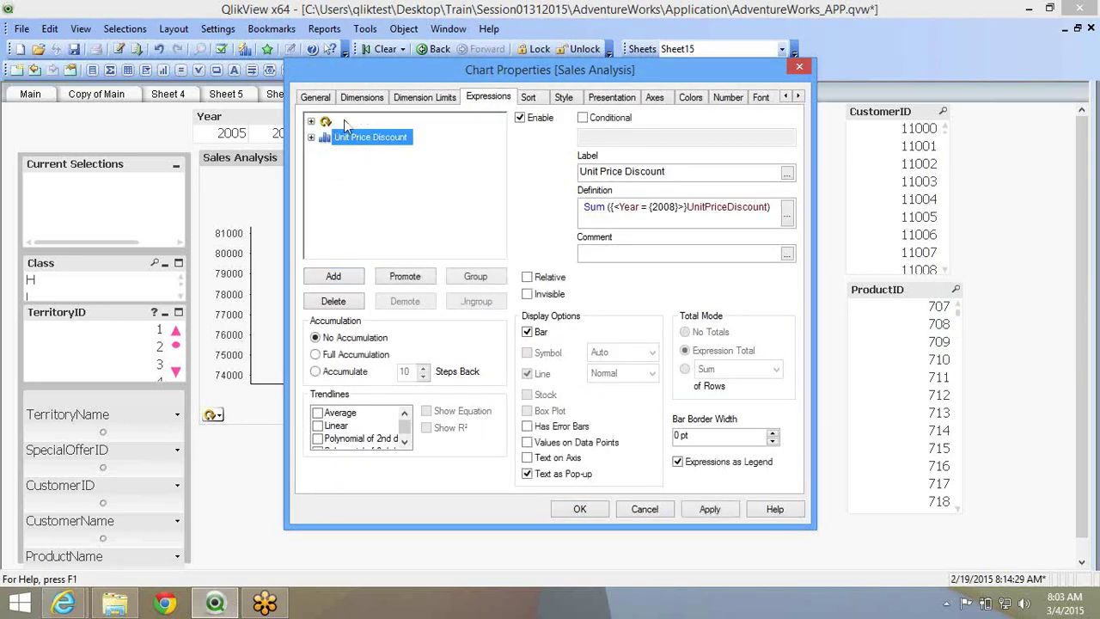
click(311, 121)
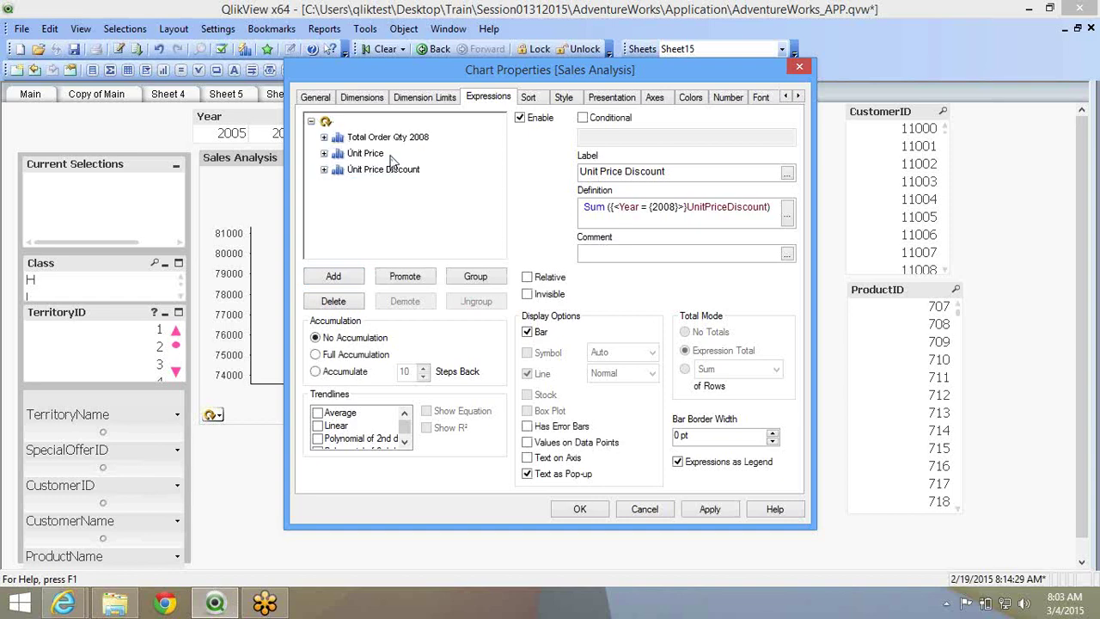
click(388, 155)
click(477, 302)
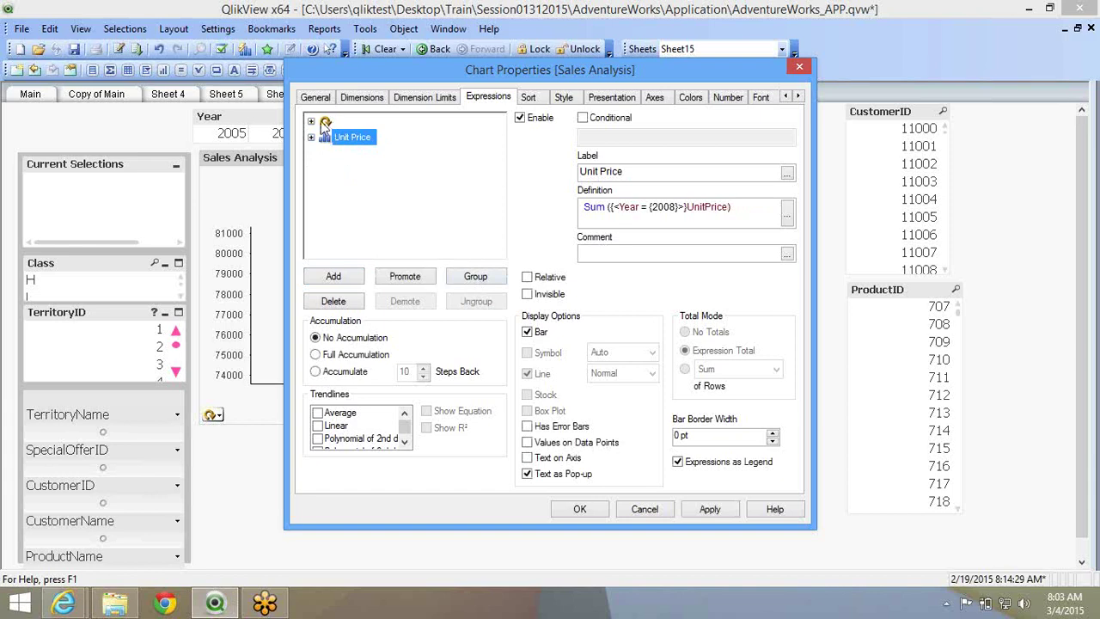
click(311, 122)
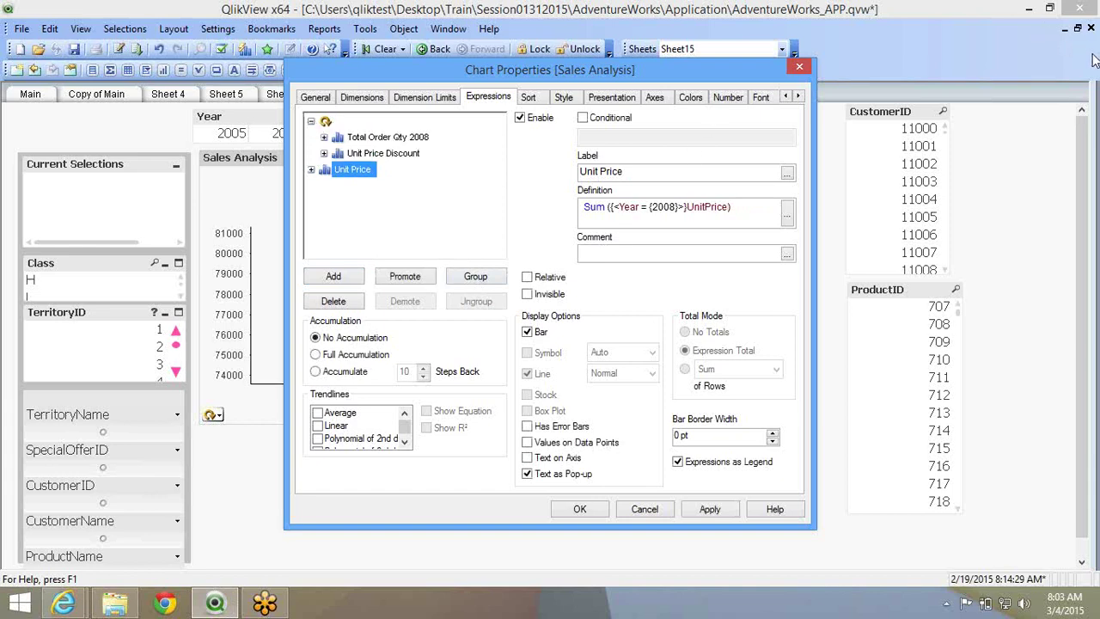
click(360, 140)
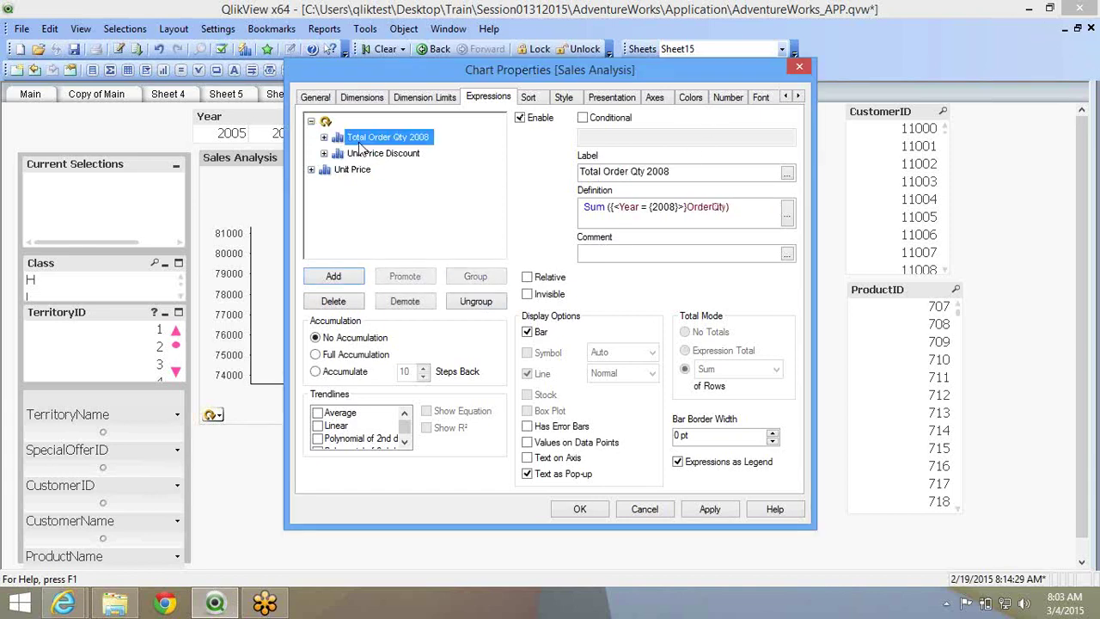
click(475, 301)
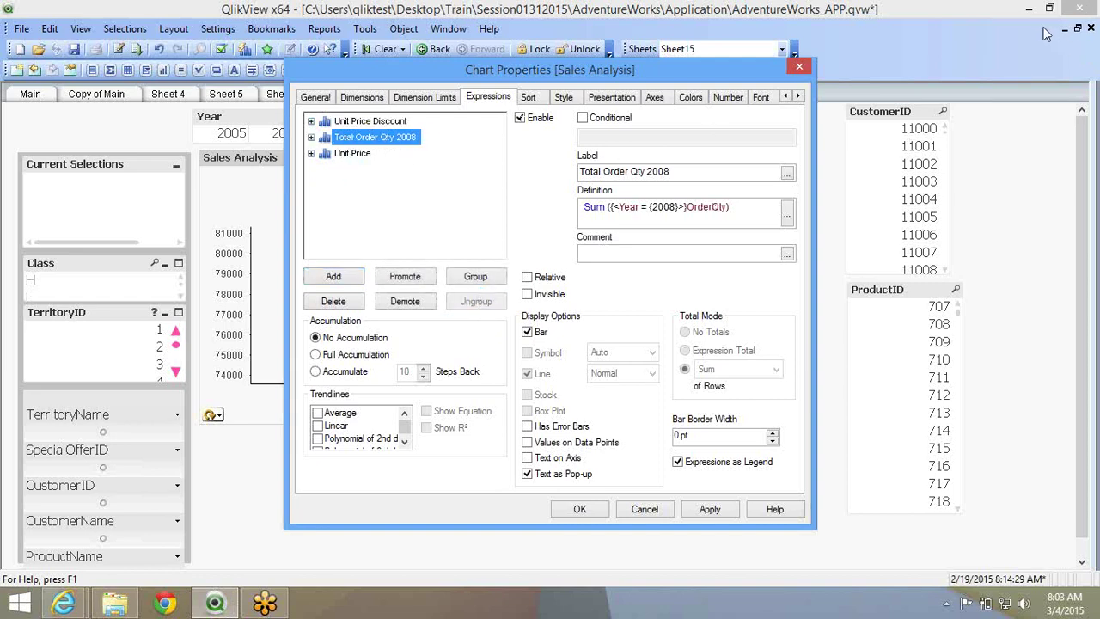
click(1090, 65)
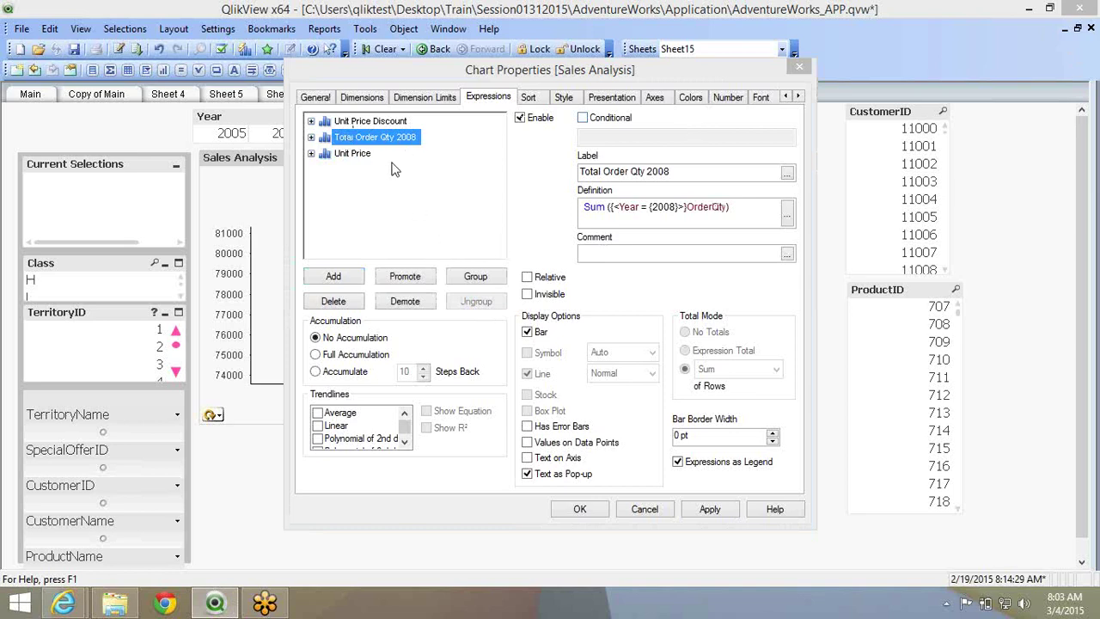
Delete the Unit Price Discount and Unit Price expressions from the Sales Analysis chart.
click(400, 122)
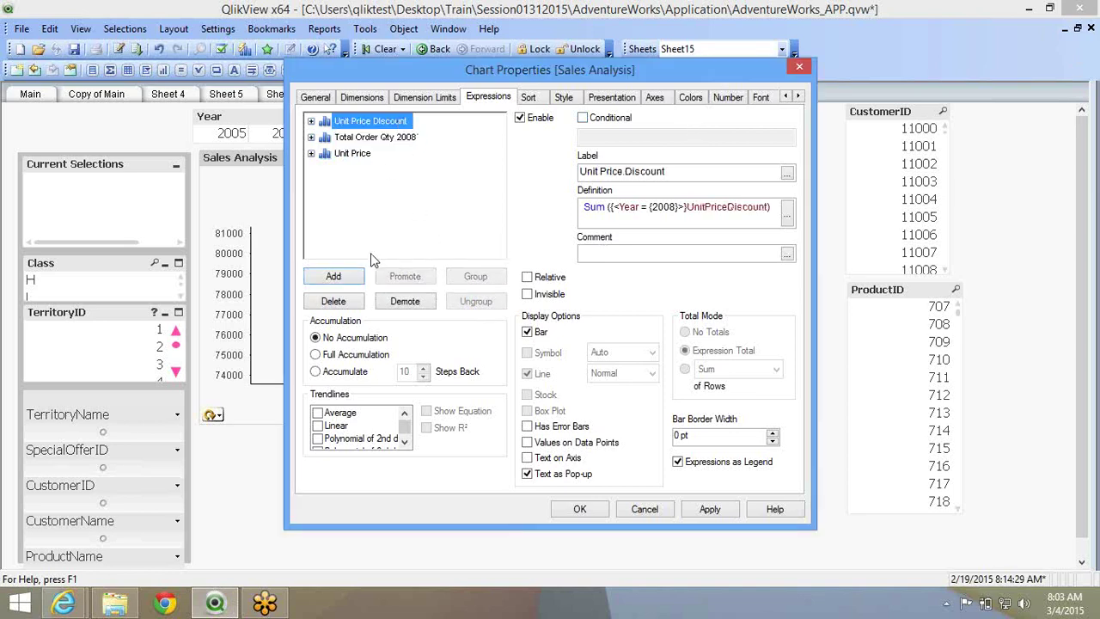
click(354, 304)
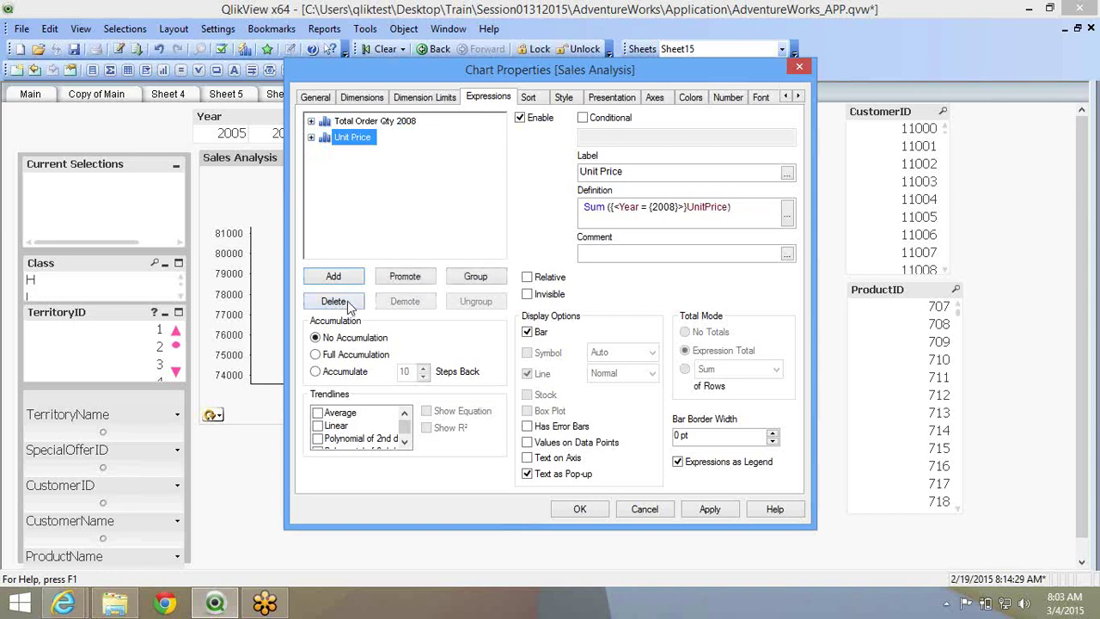
click(348, 302)
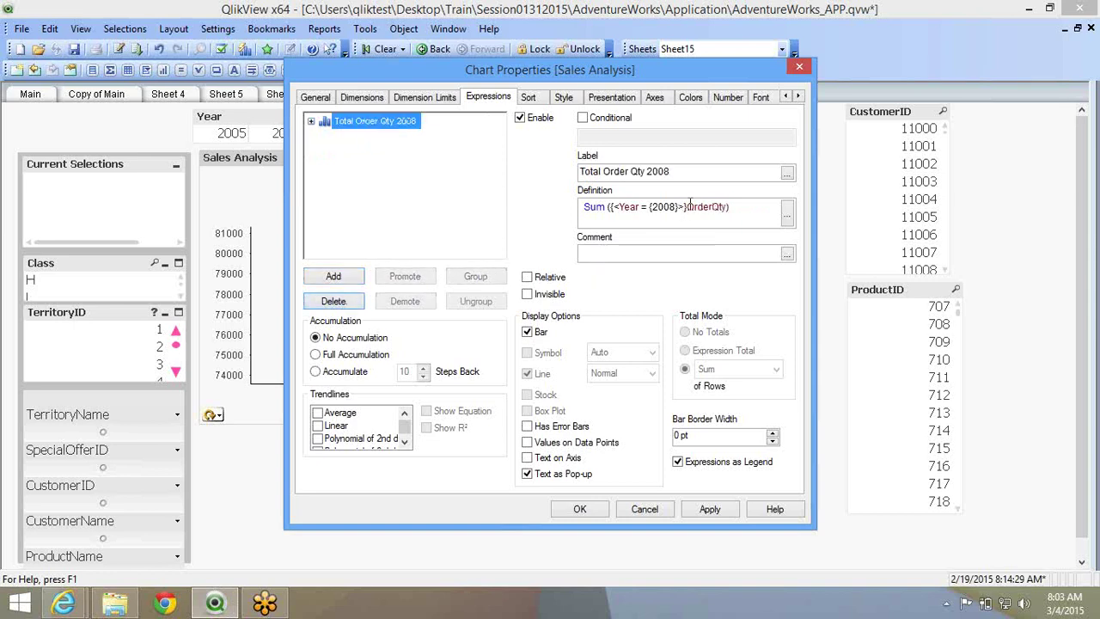
Remove the 2008 set expression from the Total Order Qty 2008 definition, leaving Sum (OrderQty), and apply the chart changes.
drag(688, 205, 615, 212)
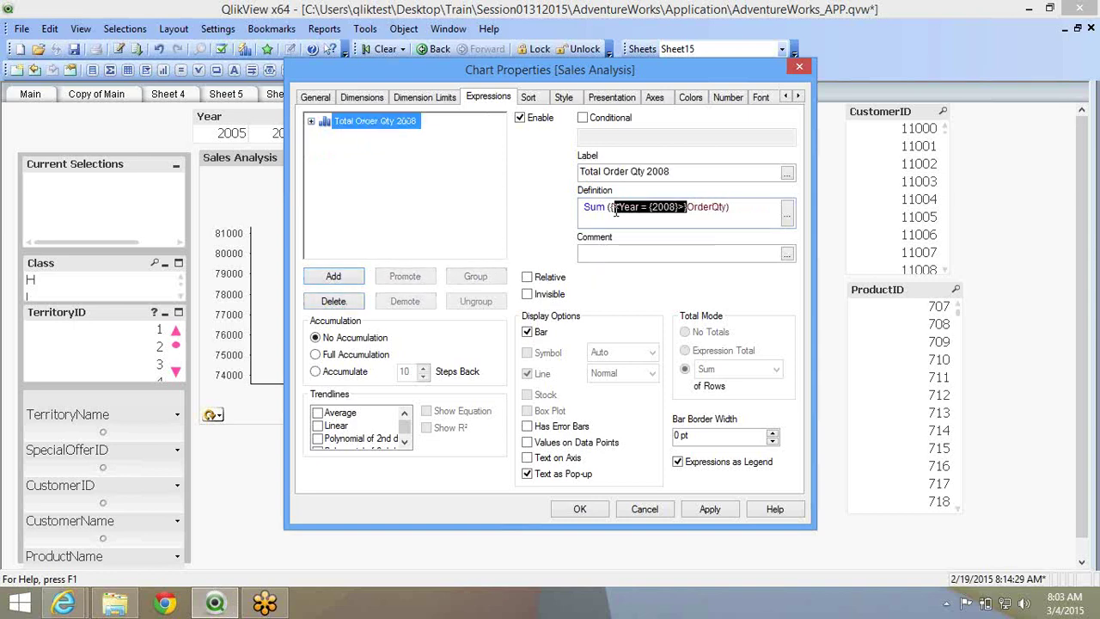
key(BackSpace)
key(BackSpace)
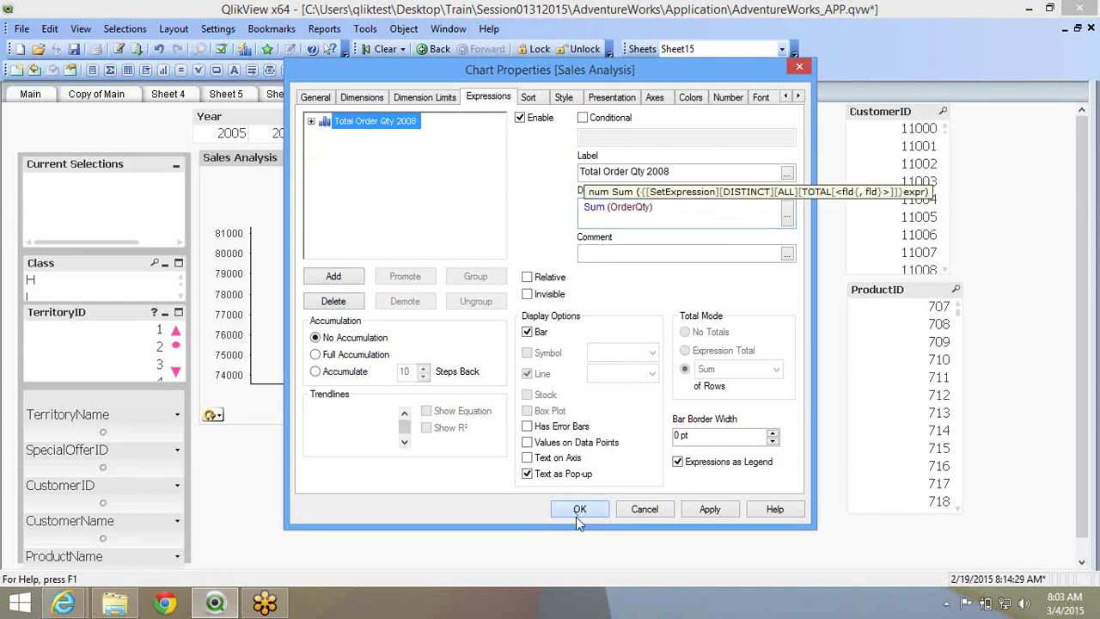
click(576, 516)
Enable Animate First Dimension for the Sales Analysis chart's Year dimension and play the animation.
right_click(424, 282)
click(454, 292)
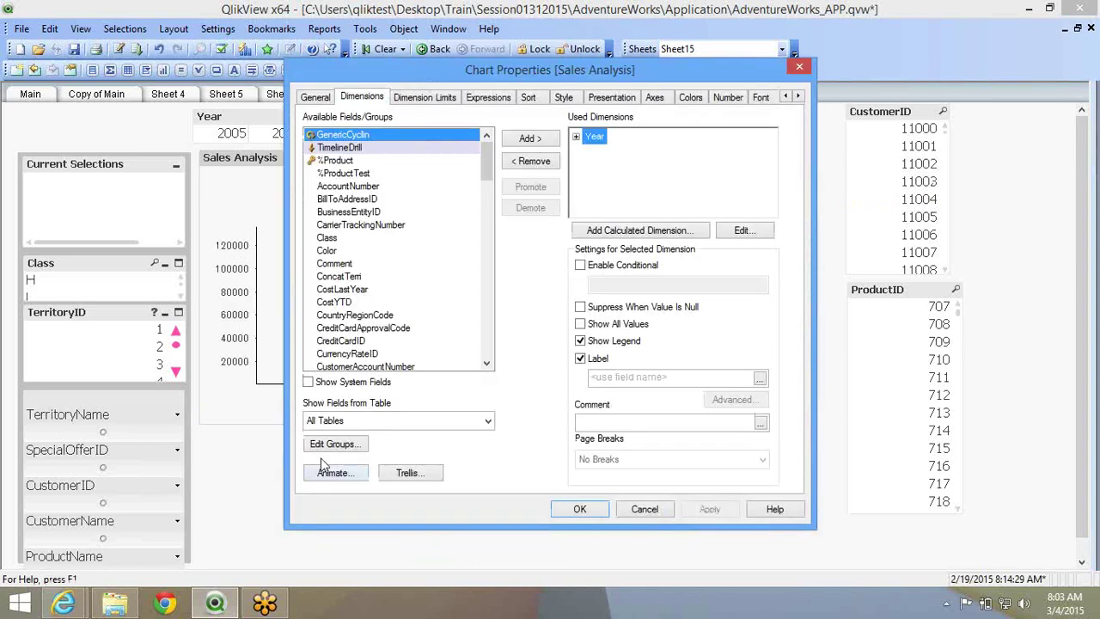
click(338, 477)
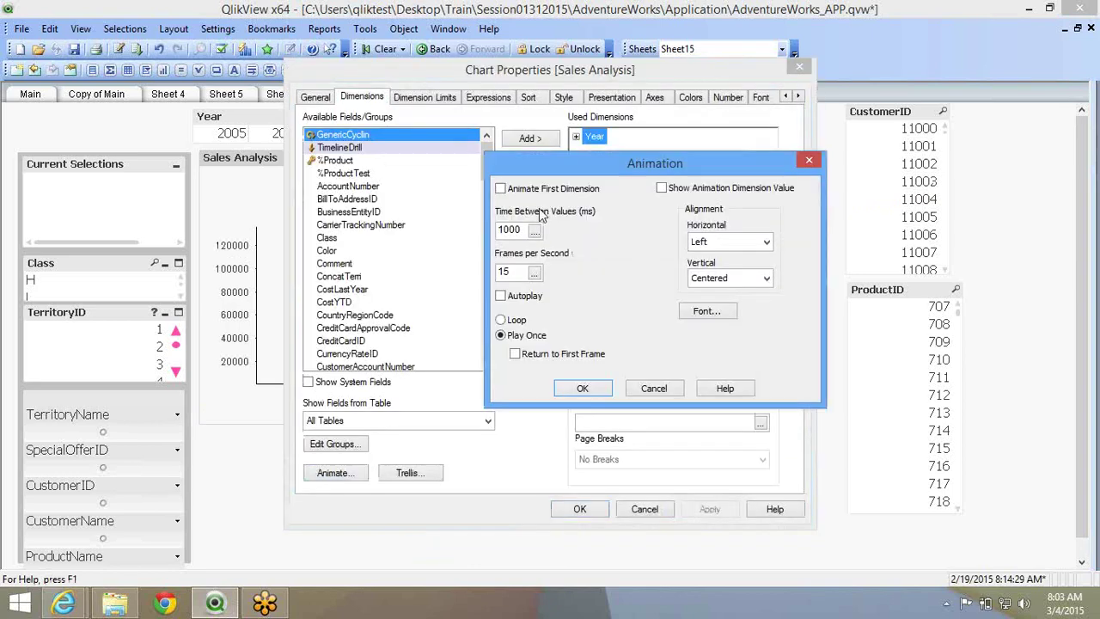
click(543, 190)
click(581, 388)
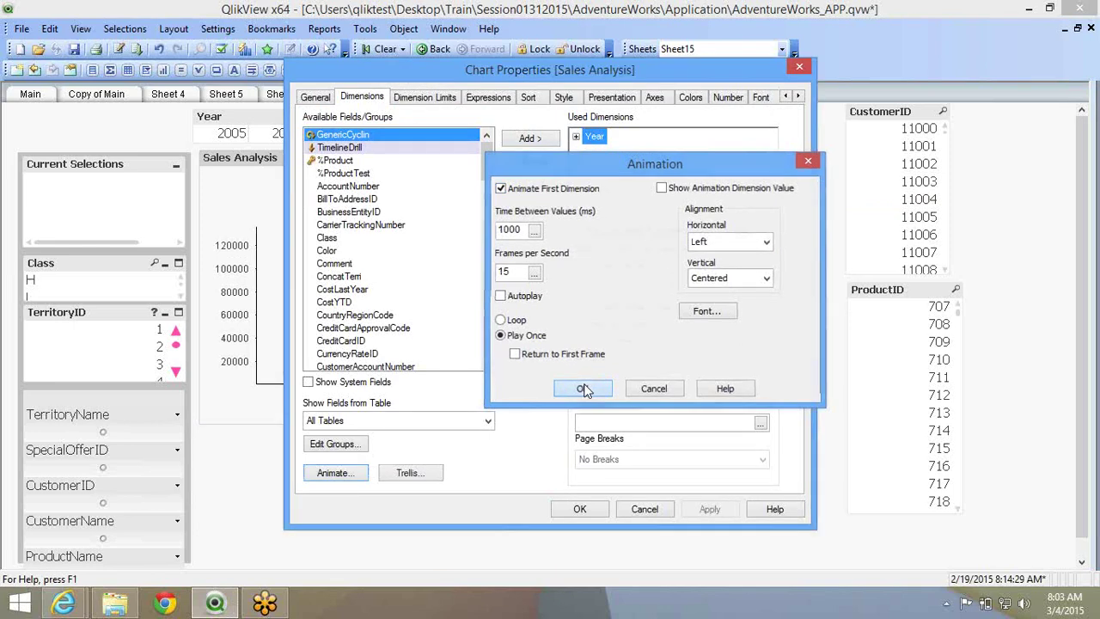
click(581, 510)
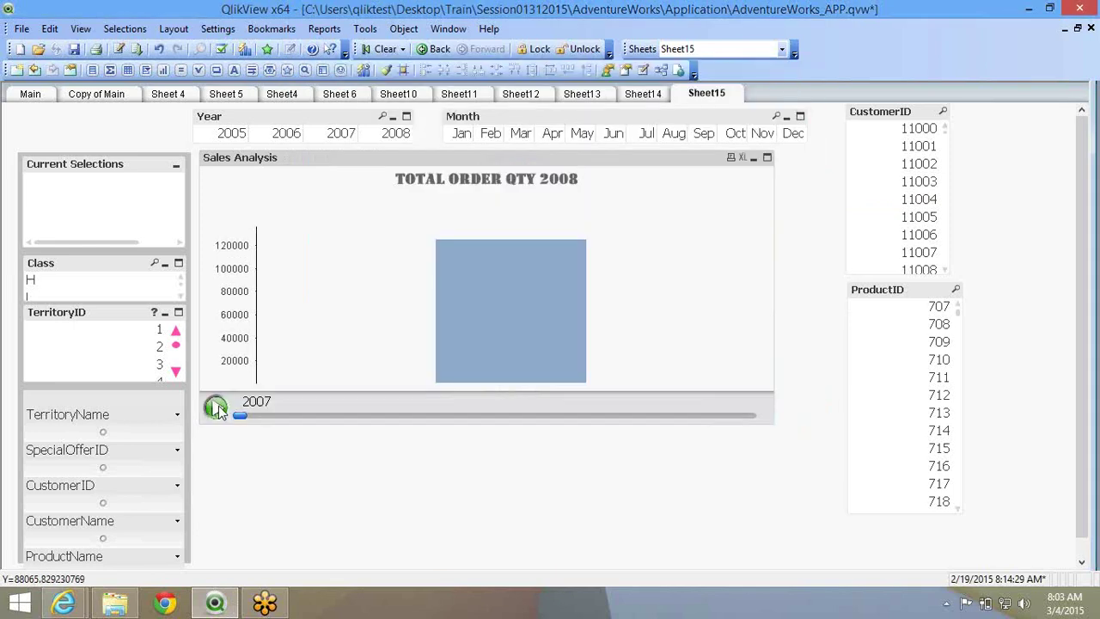
click(216, 409)
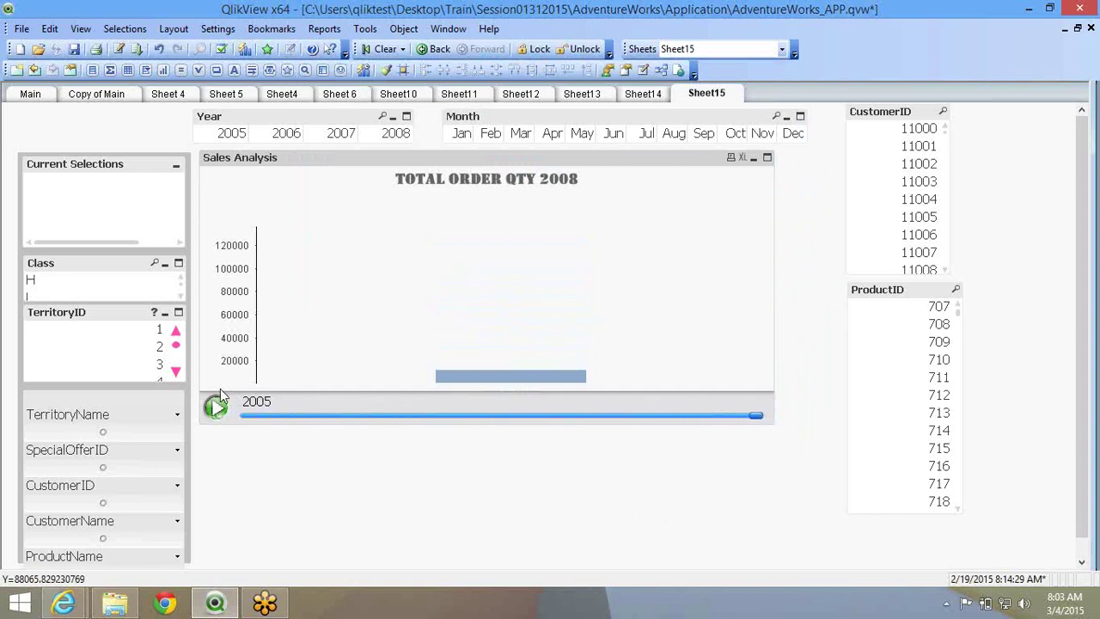
Disable Y-value sorting for the chart's Year dimension and replay the animation twice.
right_click(397, 262)
click(406, 266)
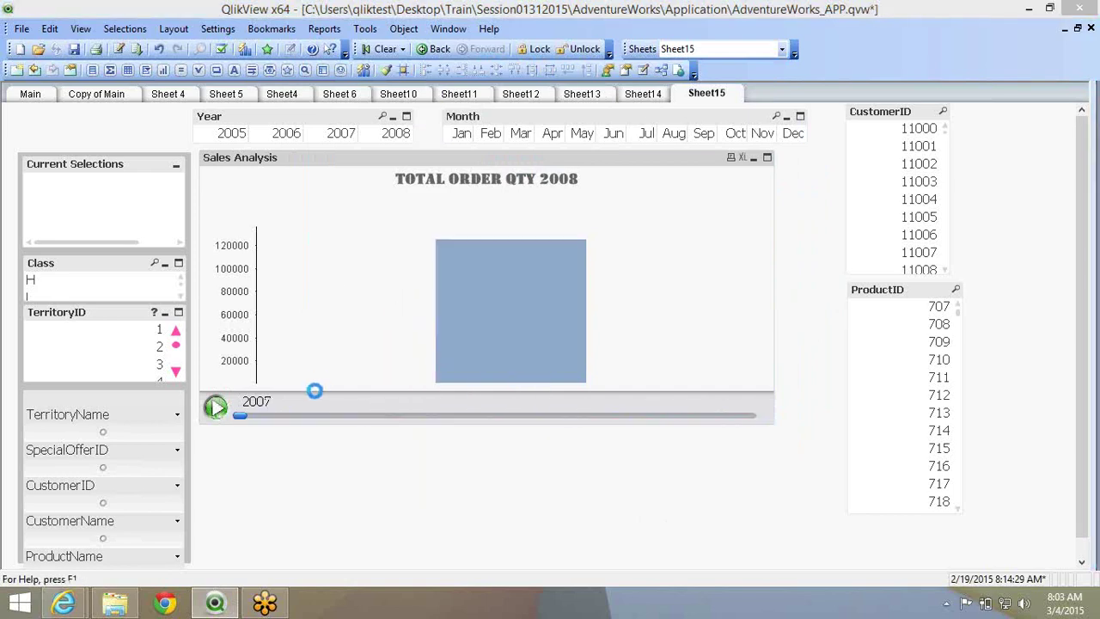
click(528, 98)
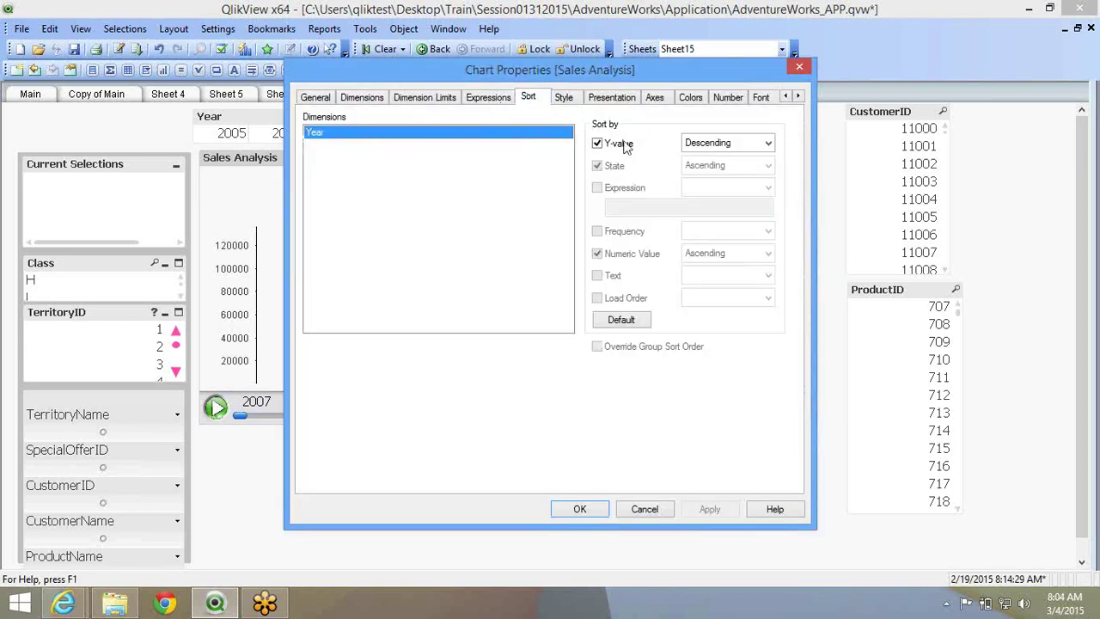
click(622, 146)
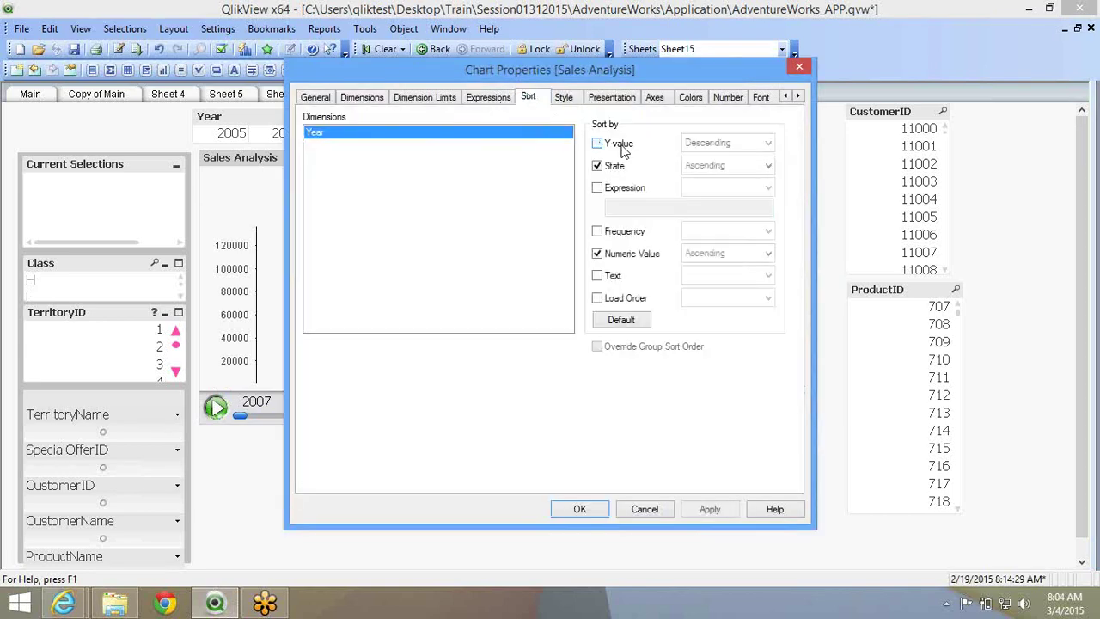
click(577, 510)
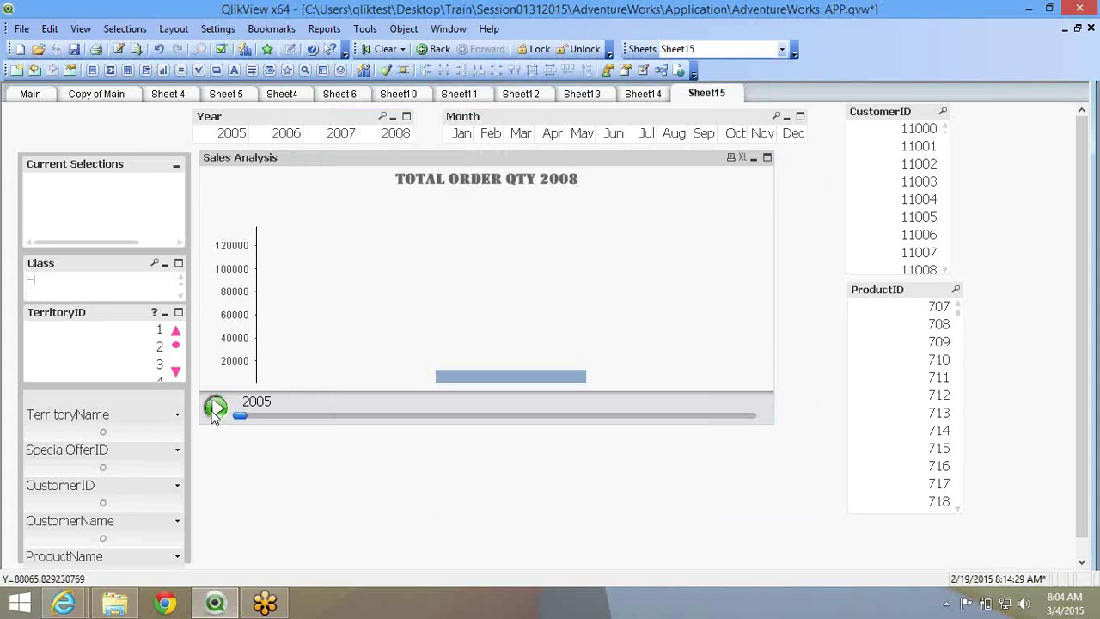
click(214, 409)
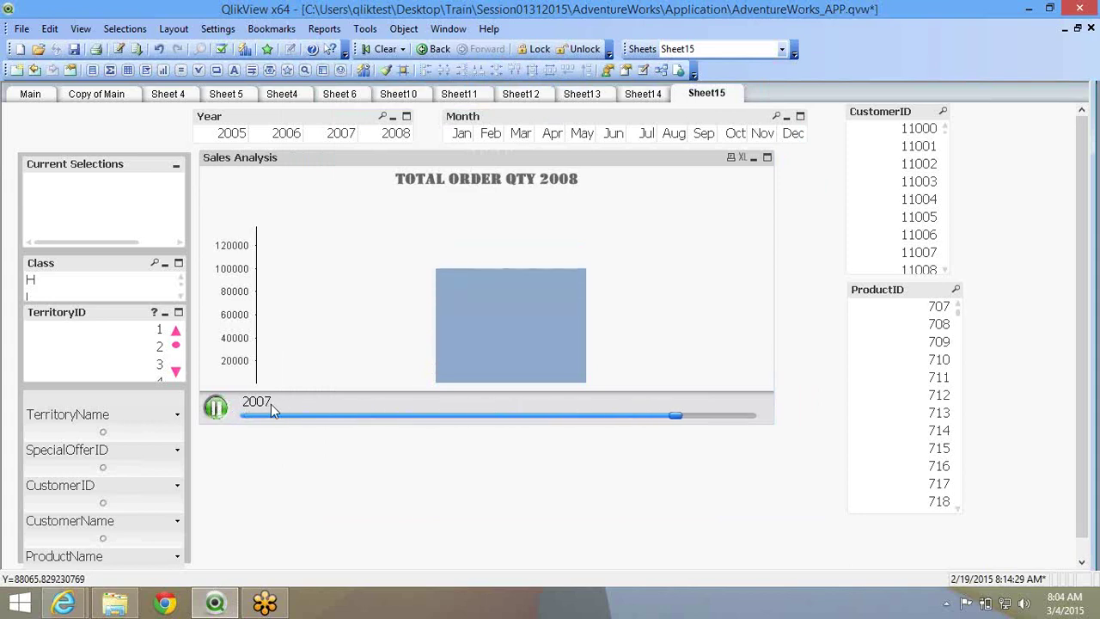
click(215, 408)
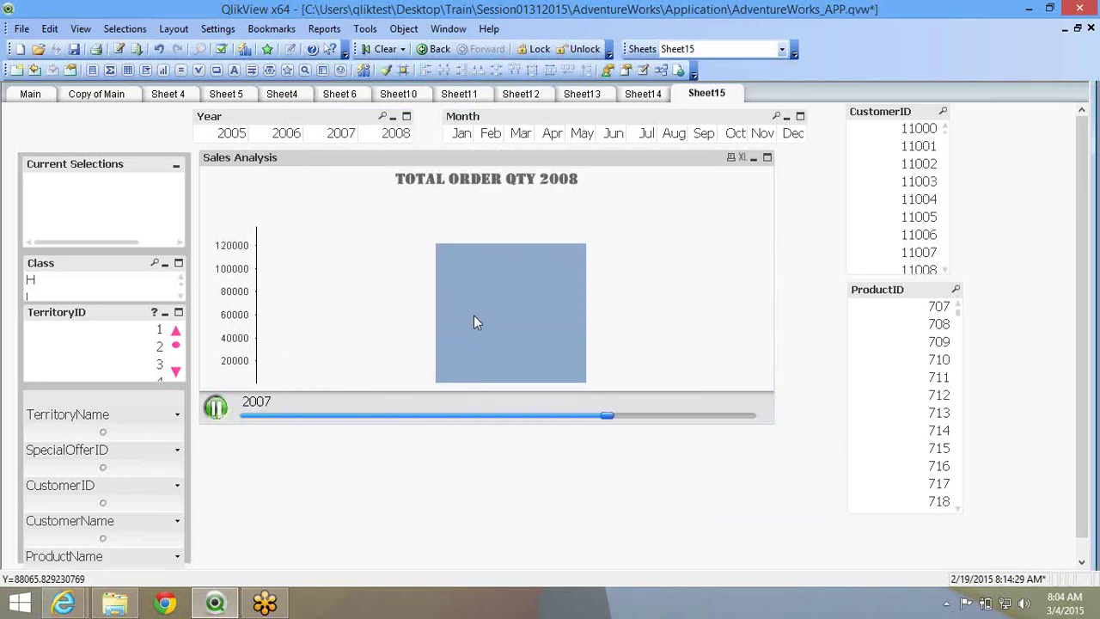
Finish the year animation on Sheet15 and look through the charts on Sheet11 to Sheet14 for comparison.
click(216, 408)
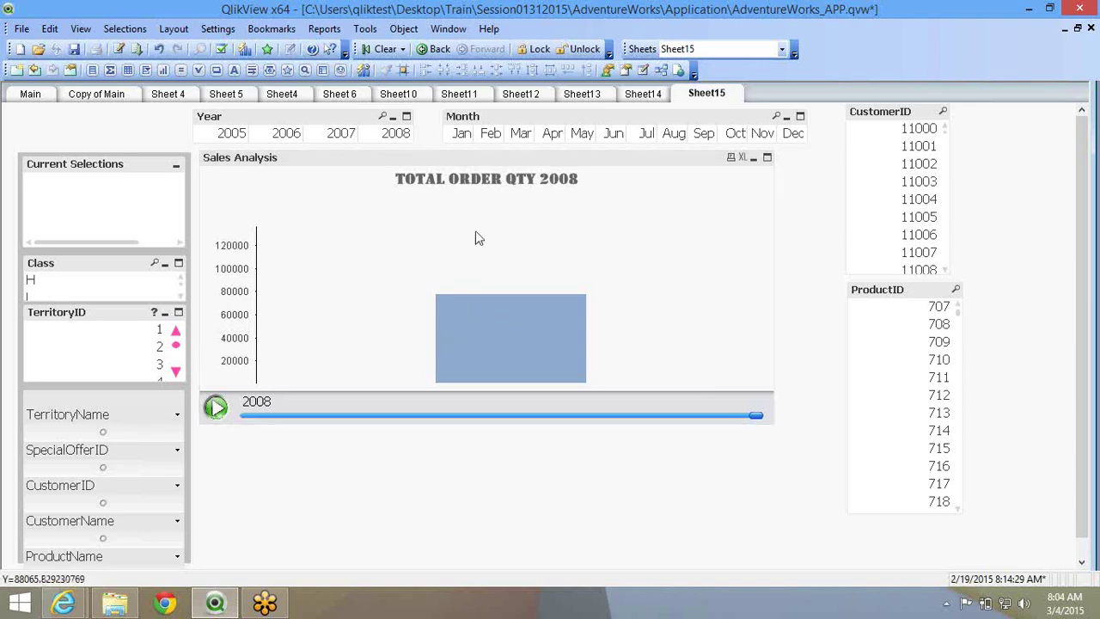
click(569, 95)
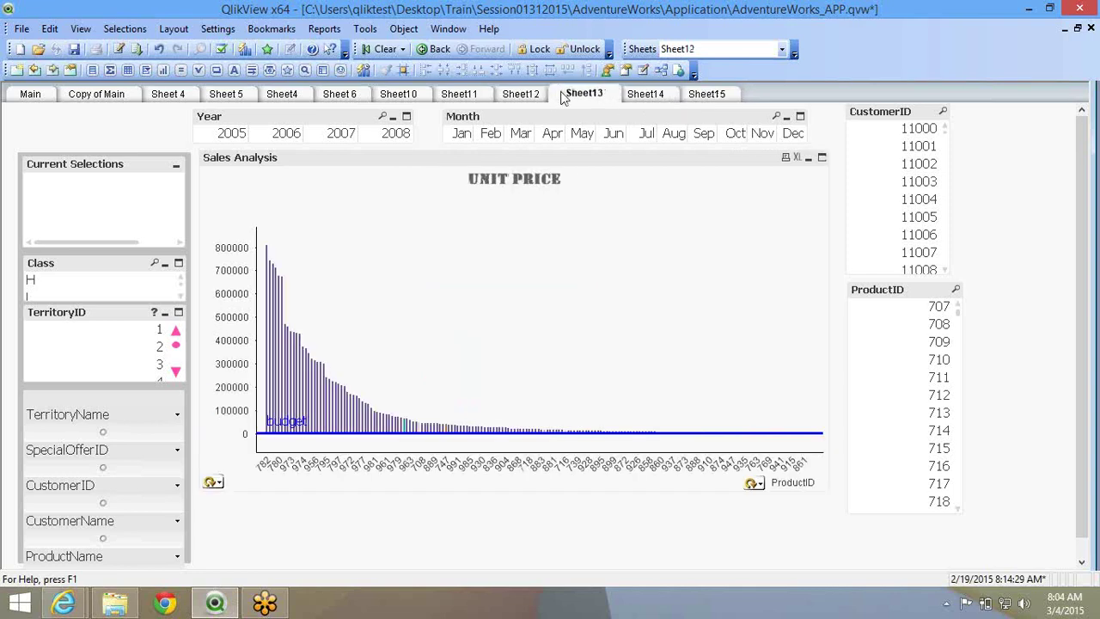
click(524, 95)
click(472, 96)
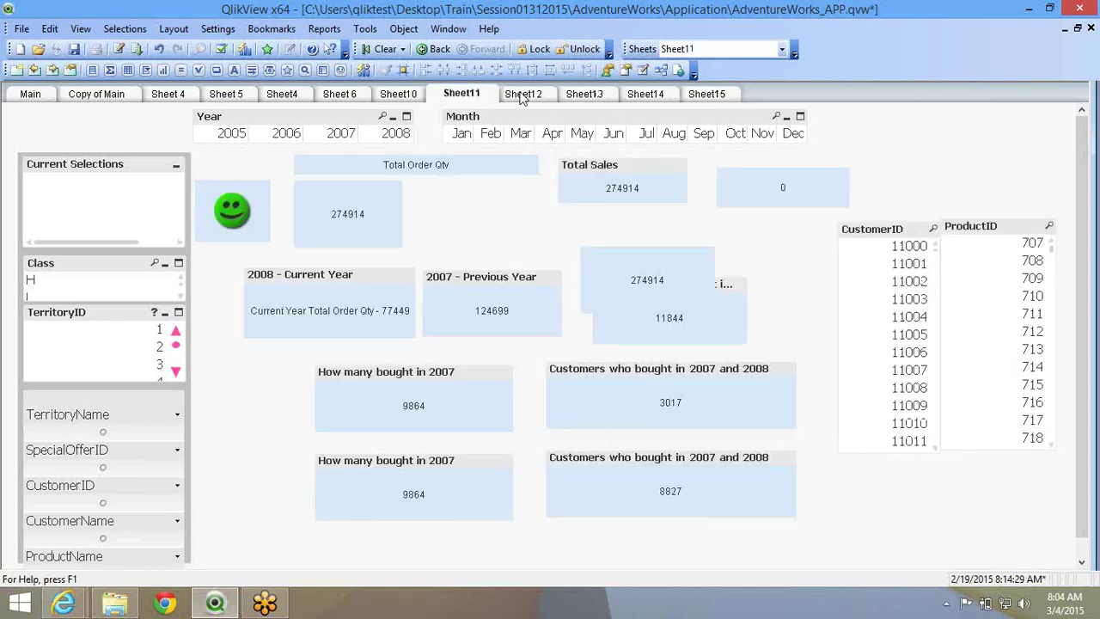
click(522, 94)
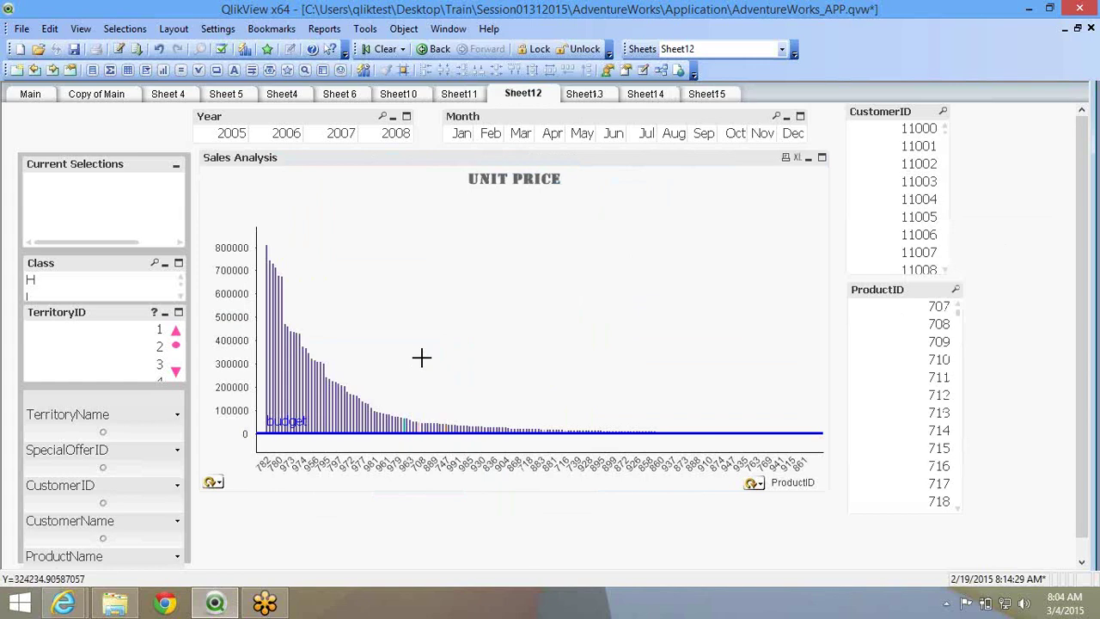
click(649, 97)
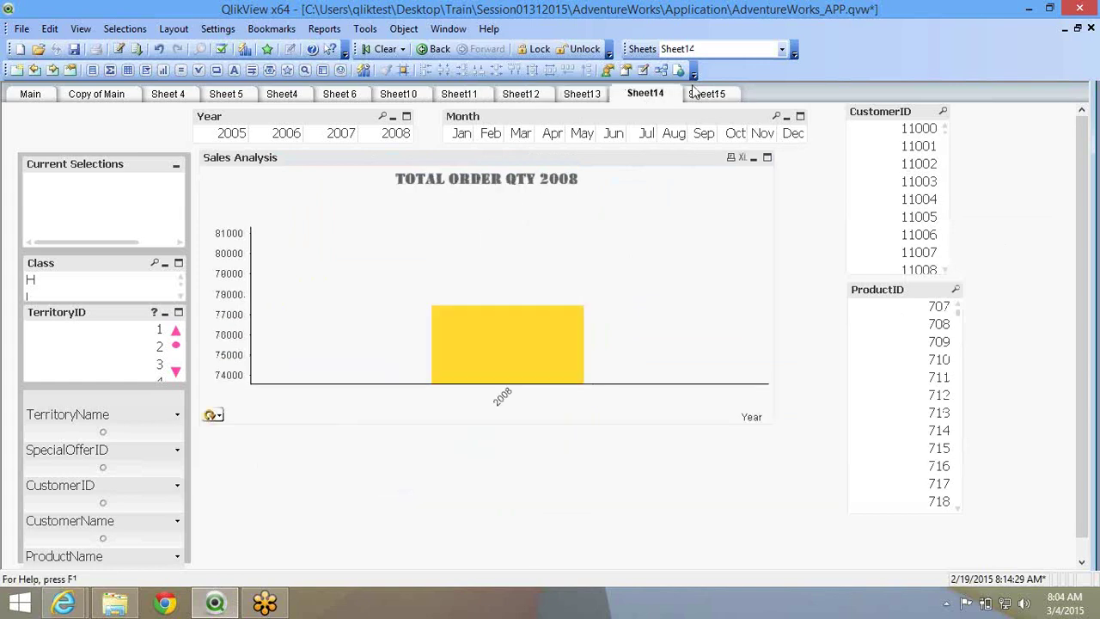
click(698, 94)
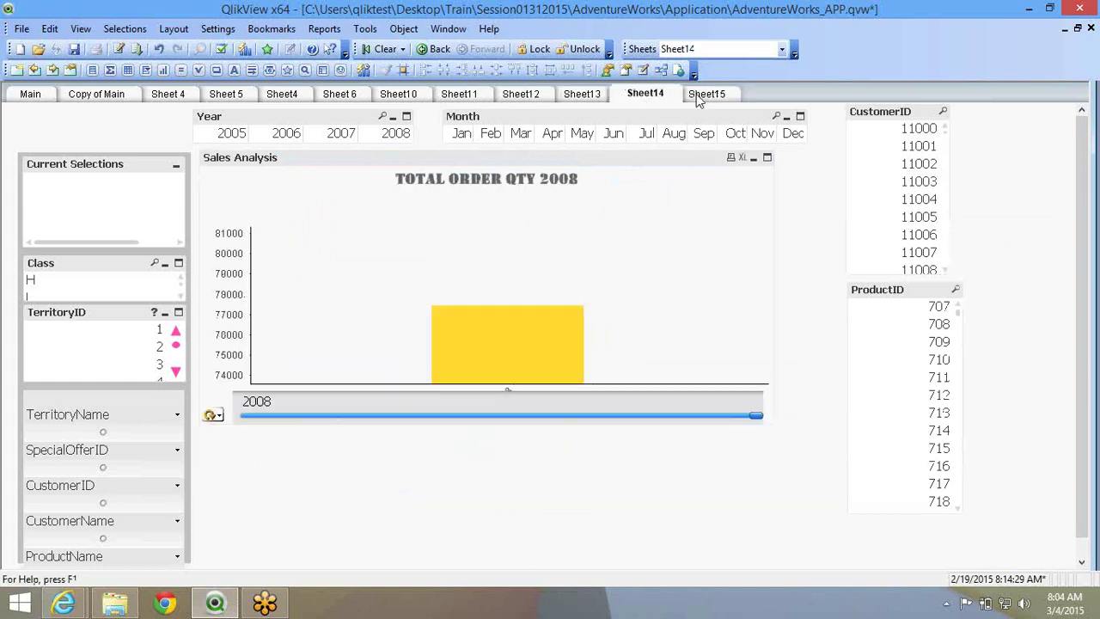
click(578, 96)
Copy Sheet12 with its Unit Price bar chart and title the new sheet Sheet16.
click(522, 97)
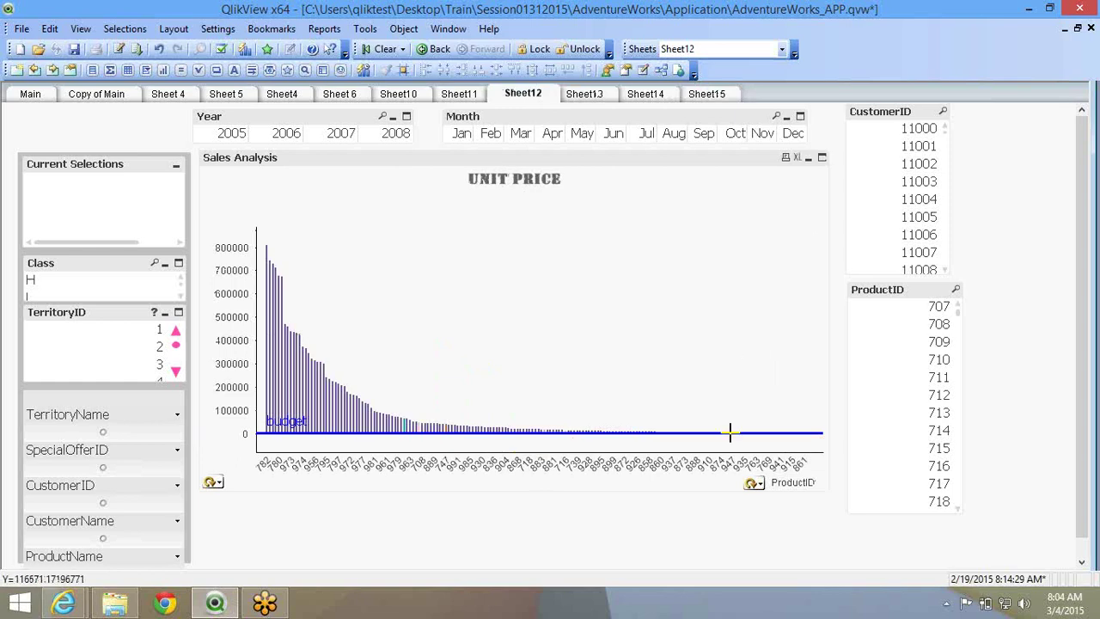
right_click(607, 532)
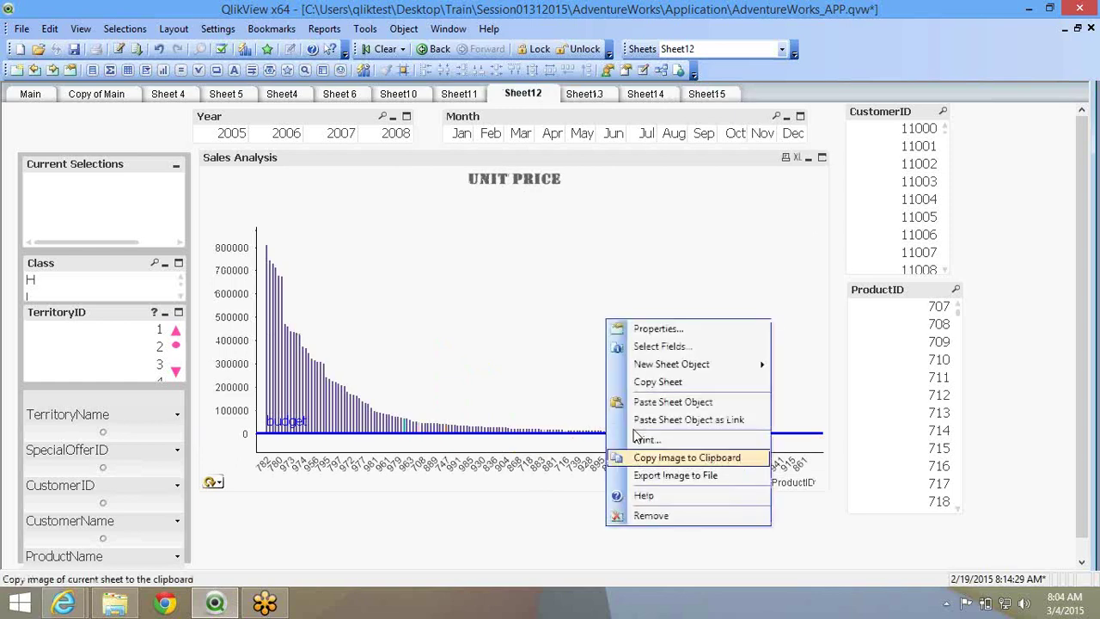
click(660, 381)
right_click(980, 209)
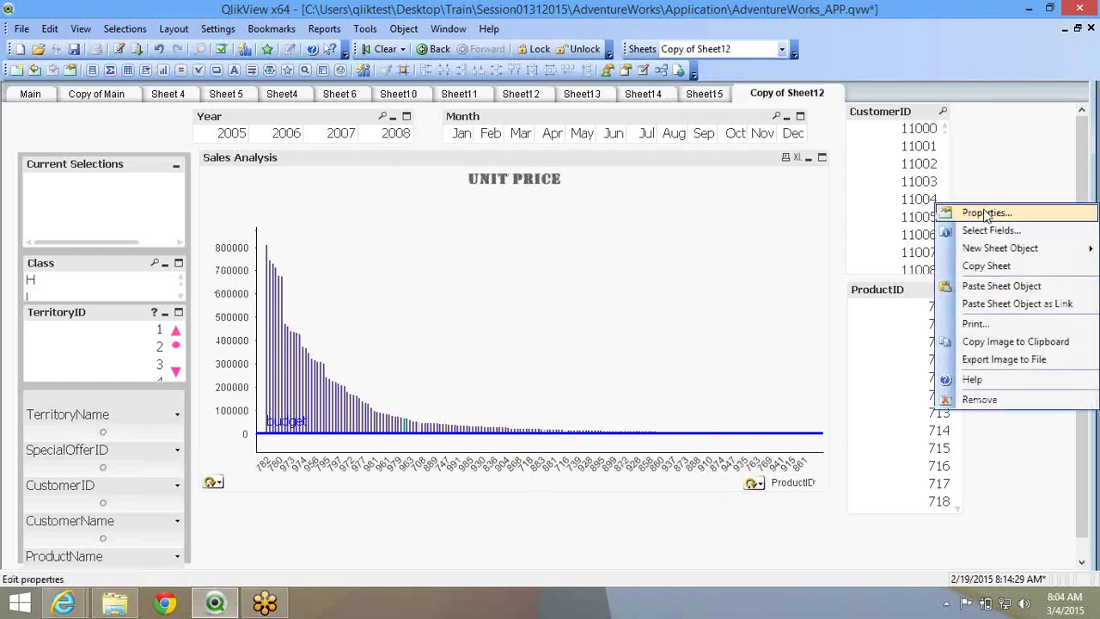
click(983, 212)
drag(348, 152, 279, 152)
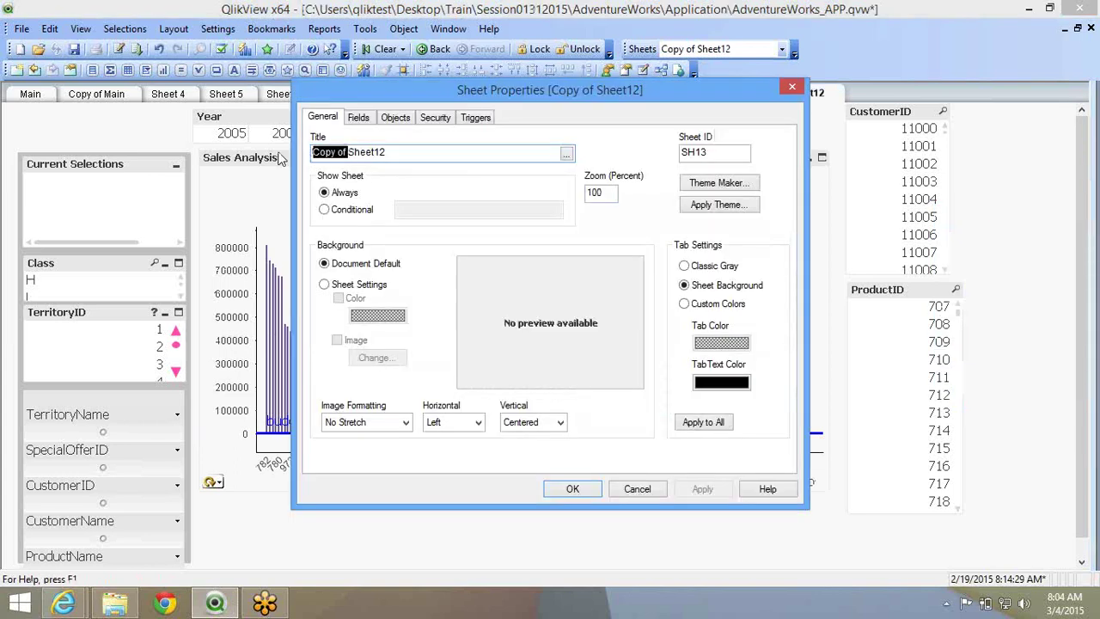
key(Delete)
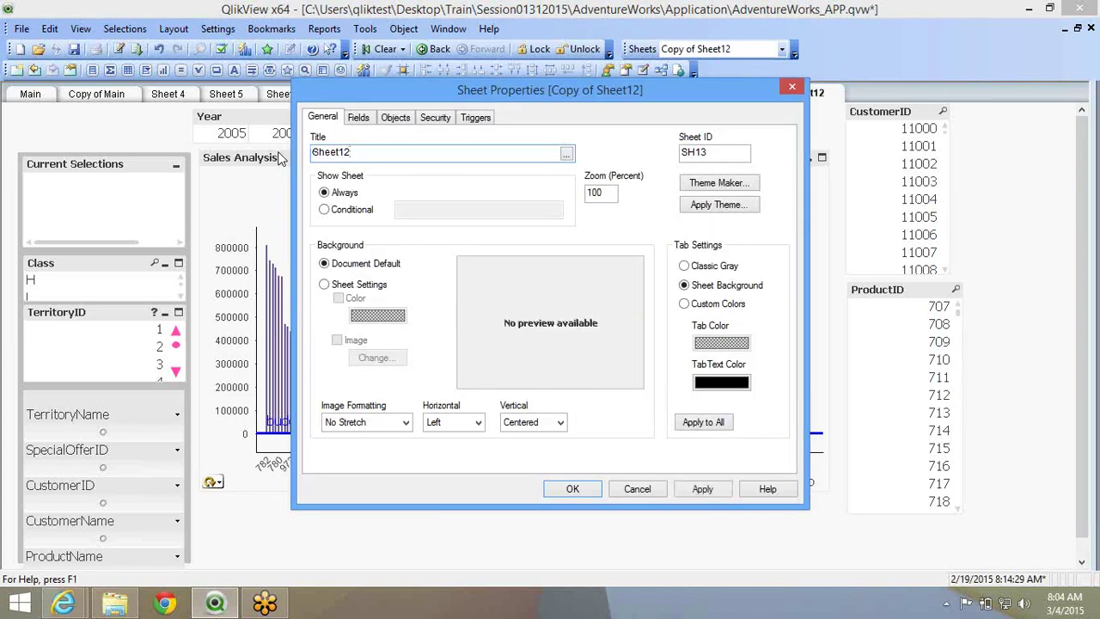
key(alt+a)
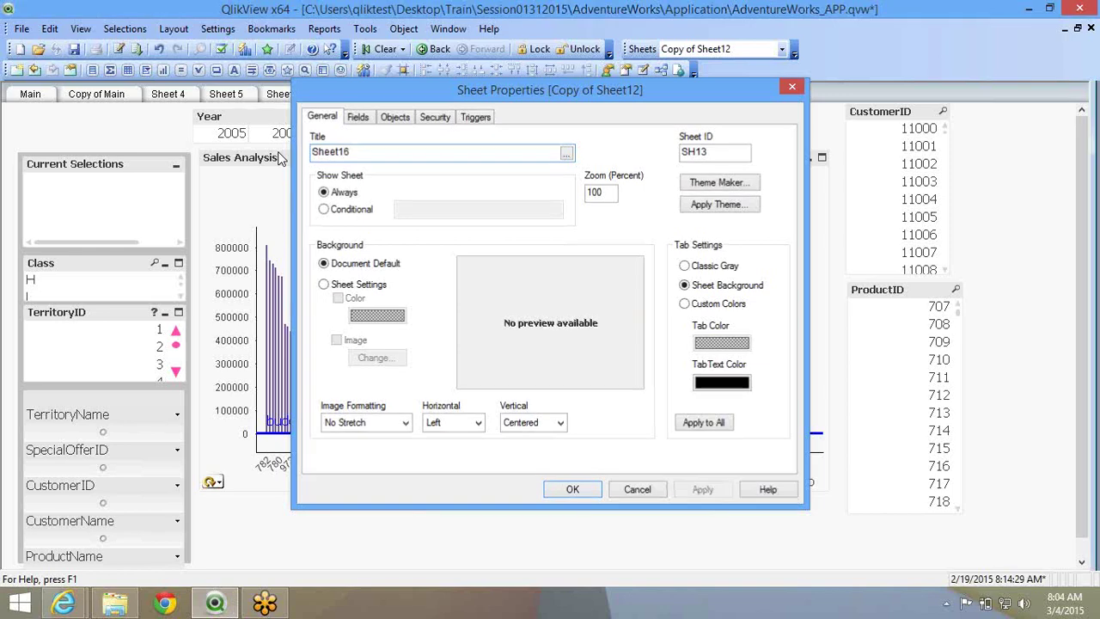
key(Return)
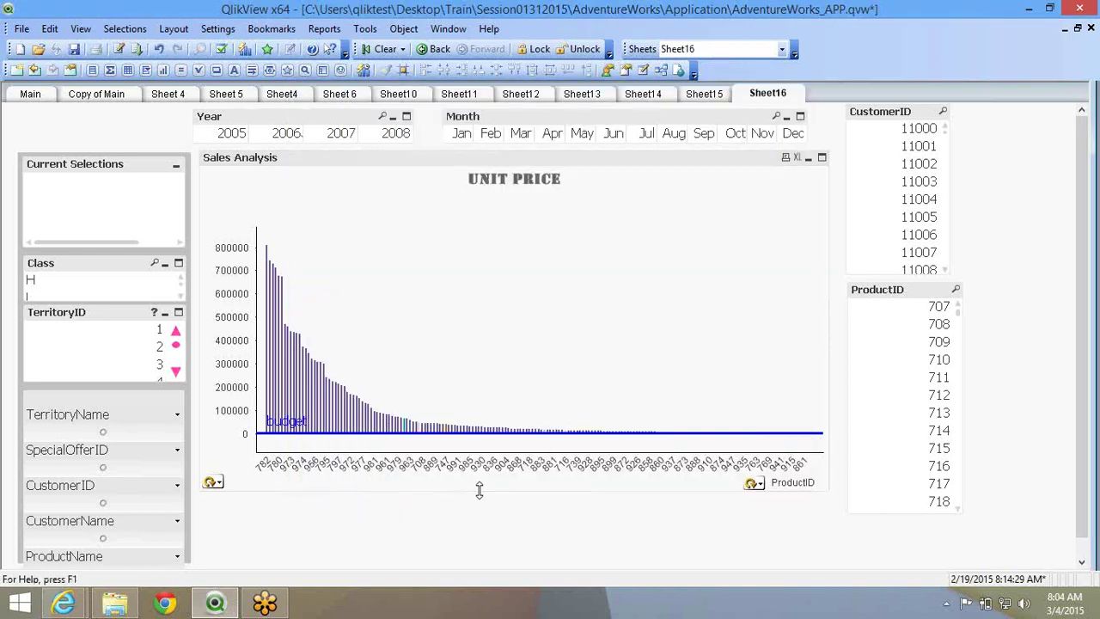
Reduce the Sales Analysis chart's height on Sheet16, enable its X-axis scrollbar and try scrolling through the products.
drag(481, 486, 482, 416)
right_click(458, 253)
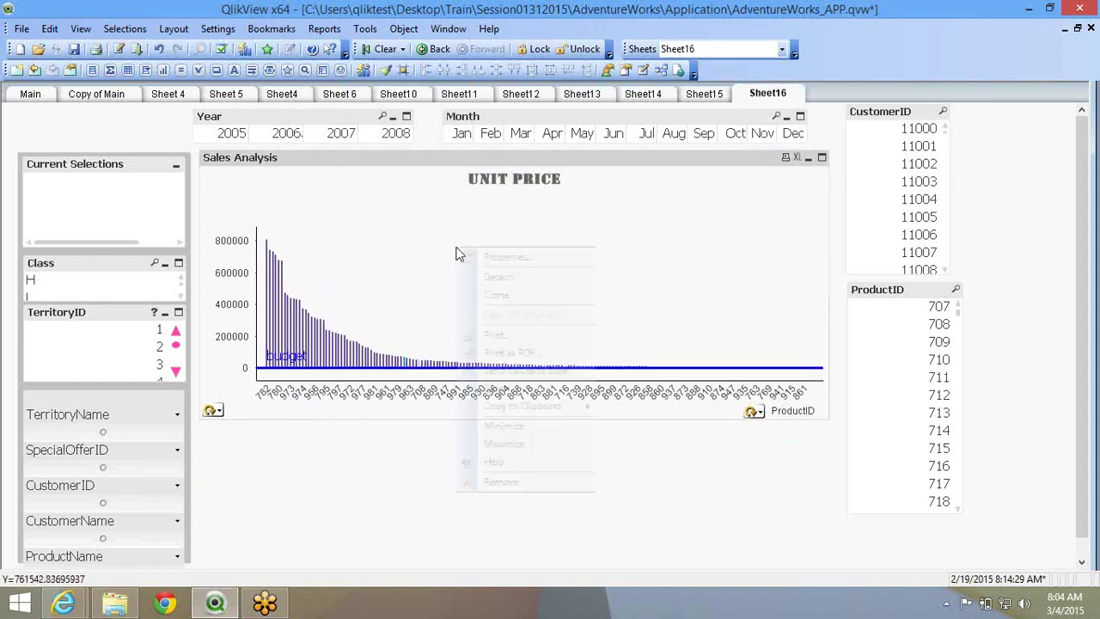
click(470, 256)
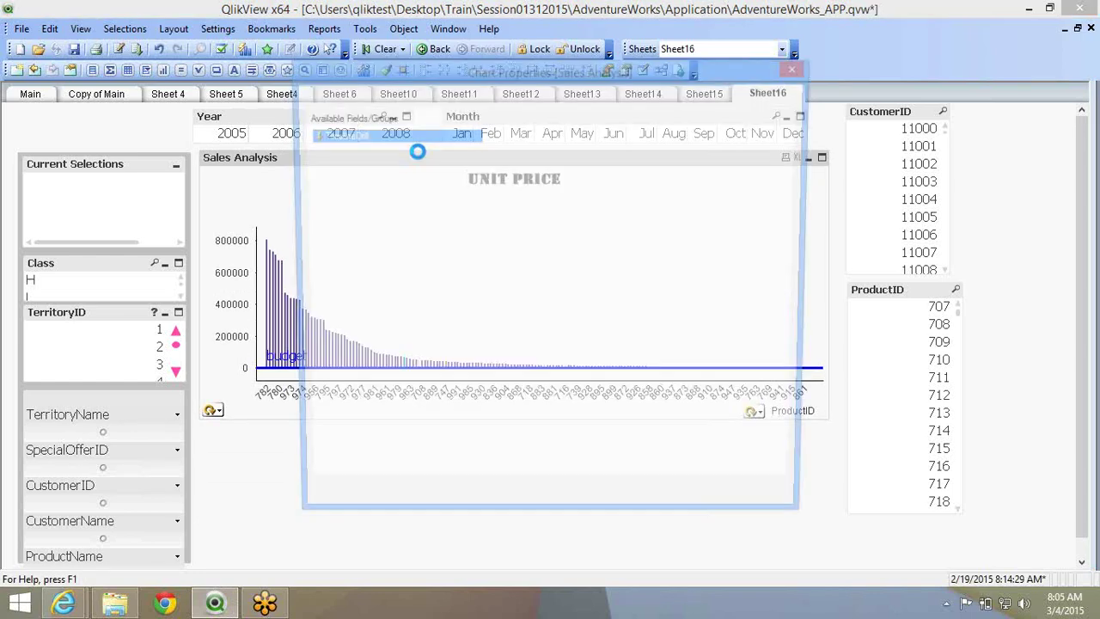
click(610, 97)
click(619, 245)
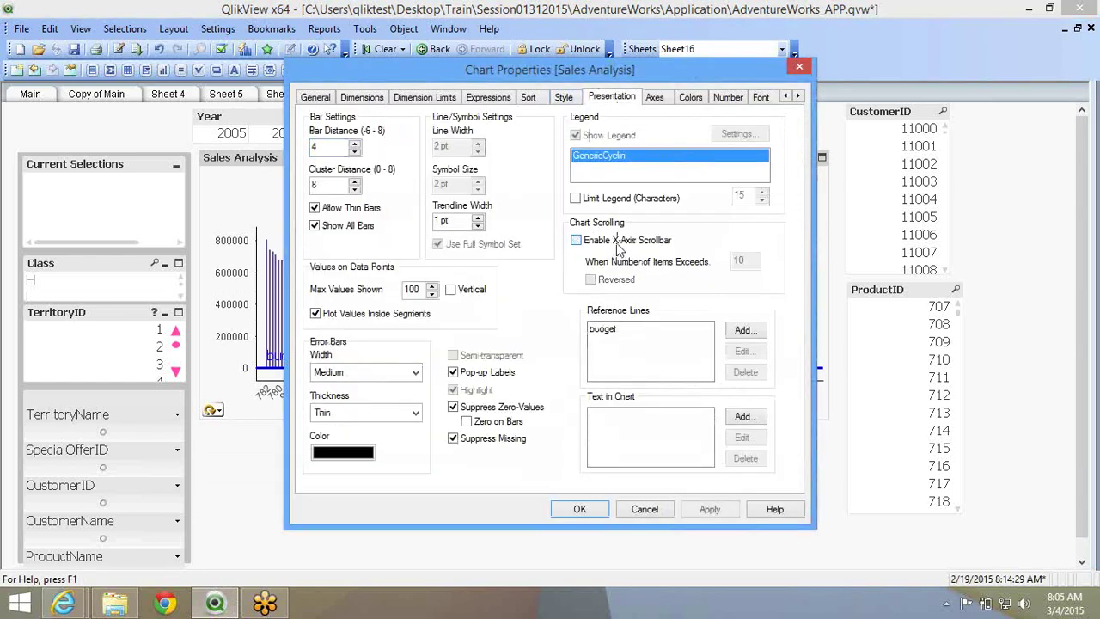
click(619, 244)
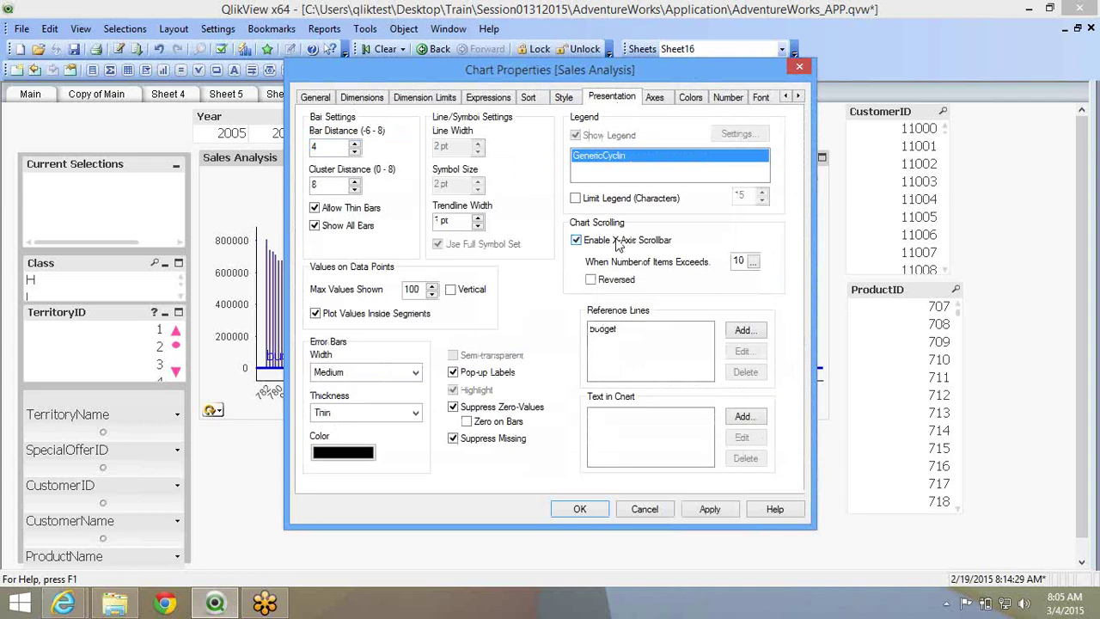
click(572, 509)
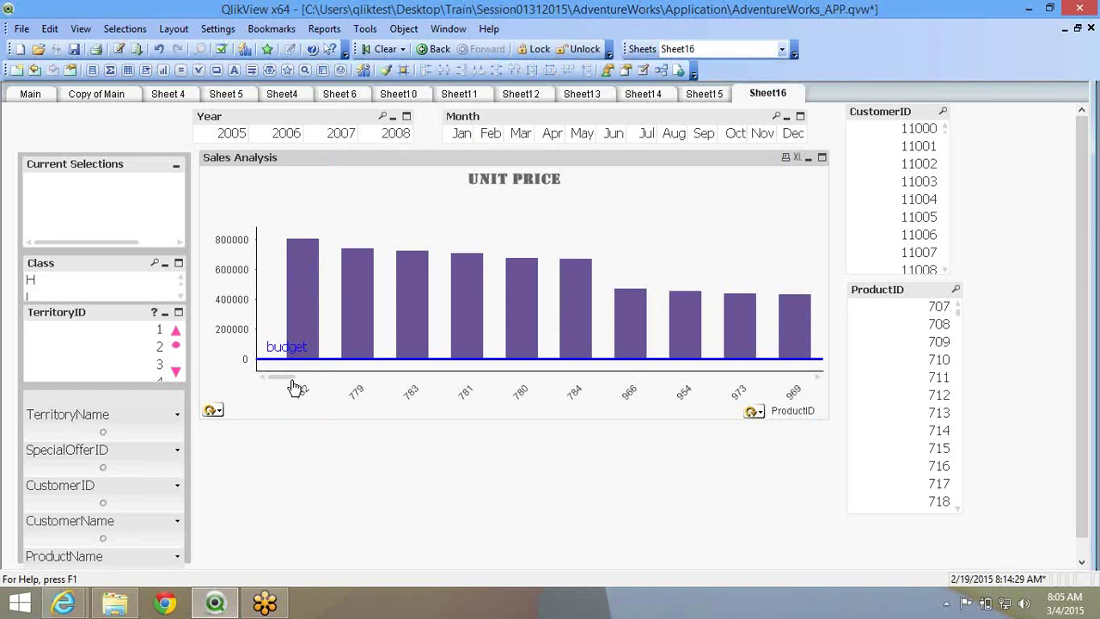
drag(292, 378, 248, 367)
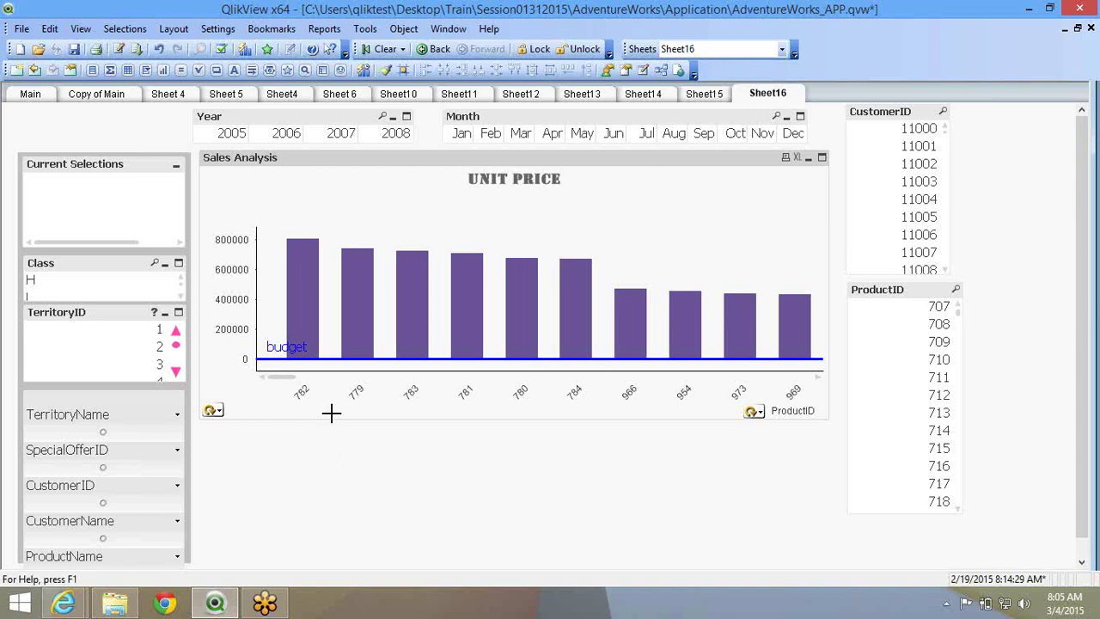
Restrict the Sales Analysis chart's GenericCyclin dimension to the largest 10 values with Show Others disabled.
right_click(404, 228)
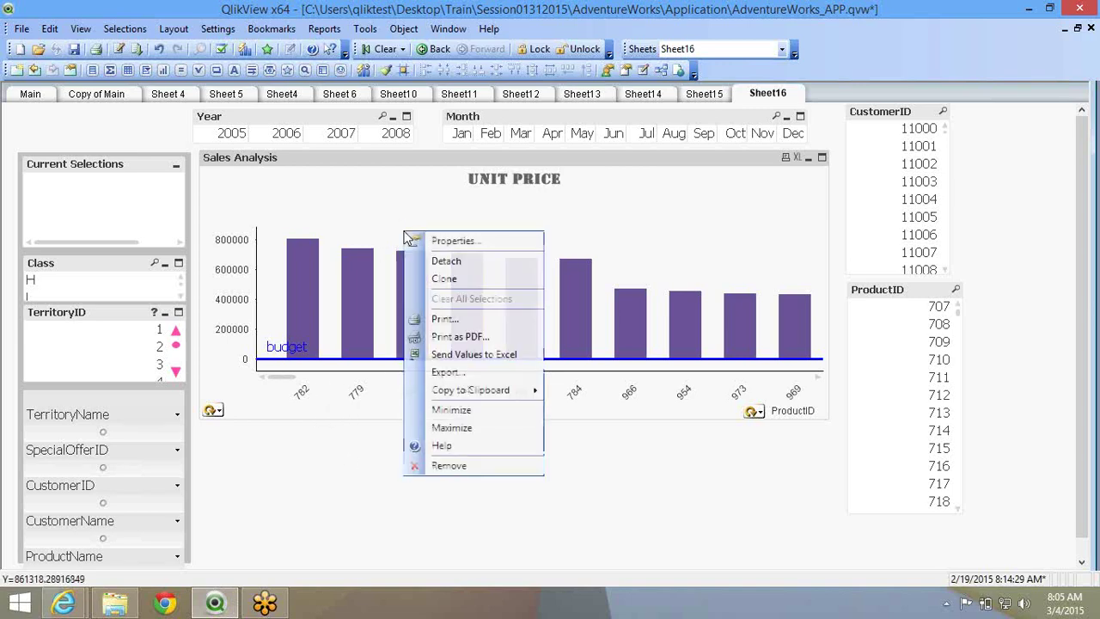
key(Escape)
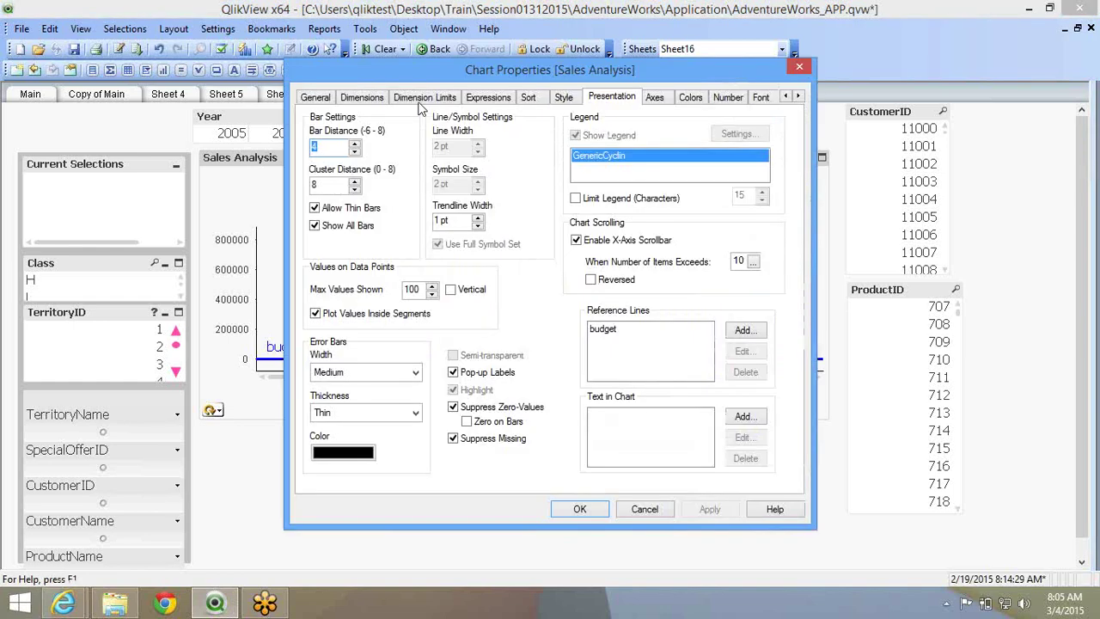
click(424, 97)
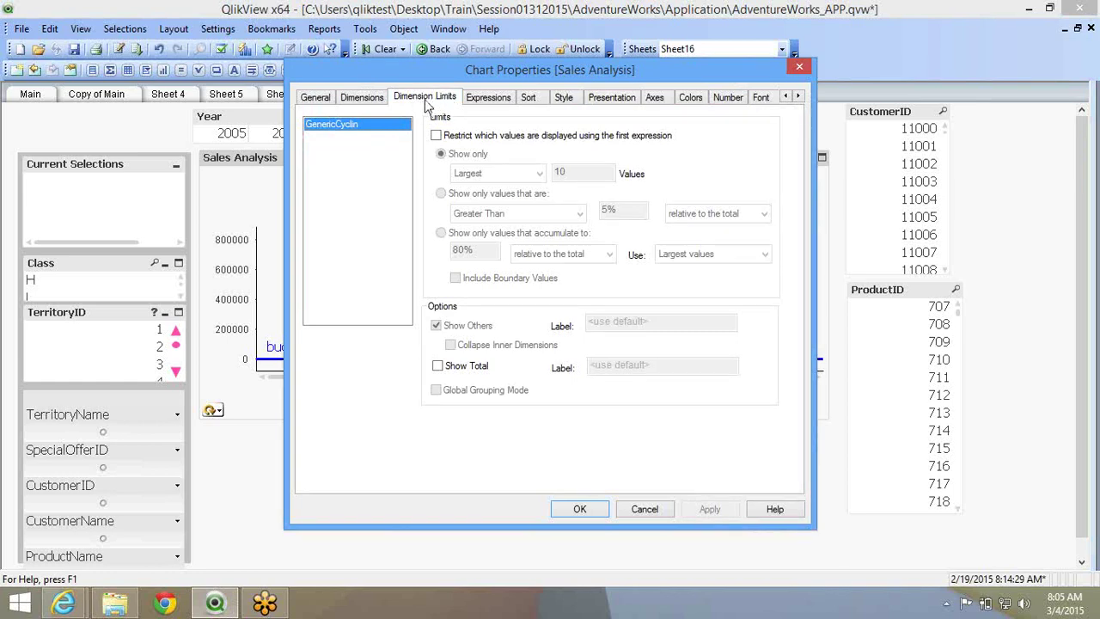
click(450, 137)
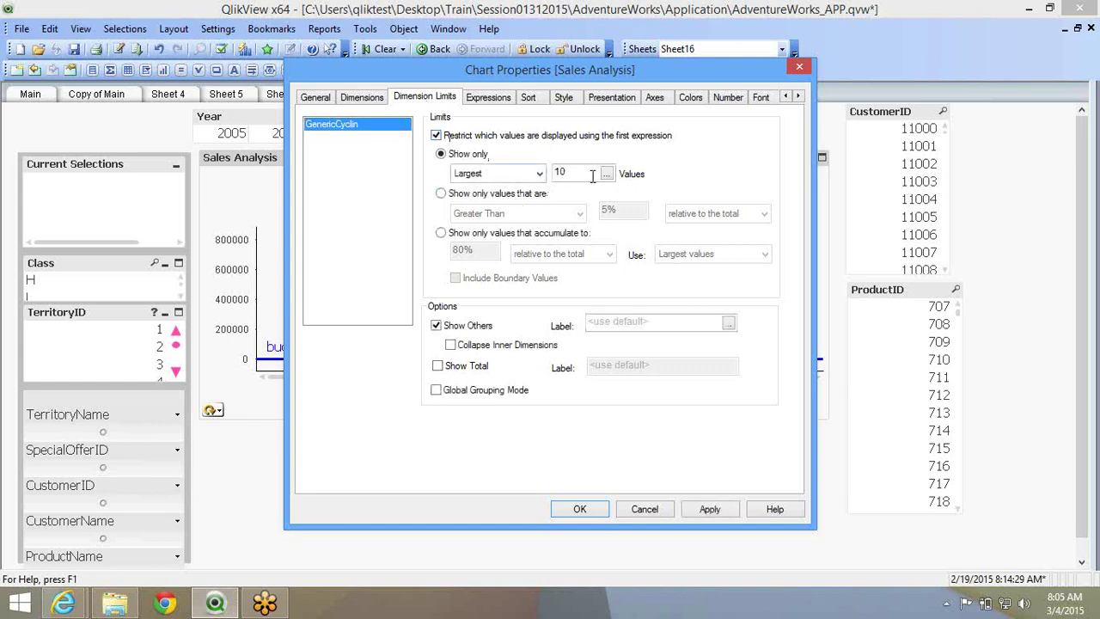
click(435, 325)
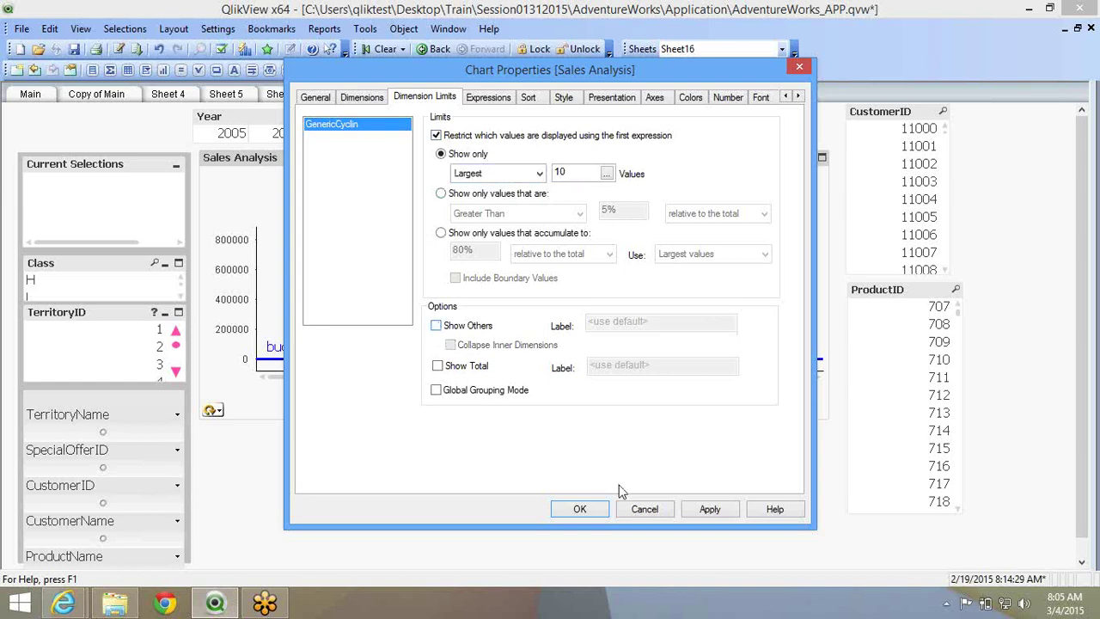
click(581, 510)
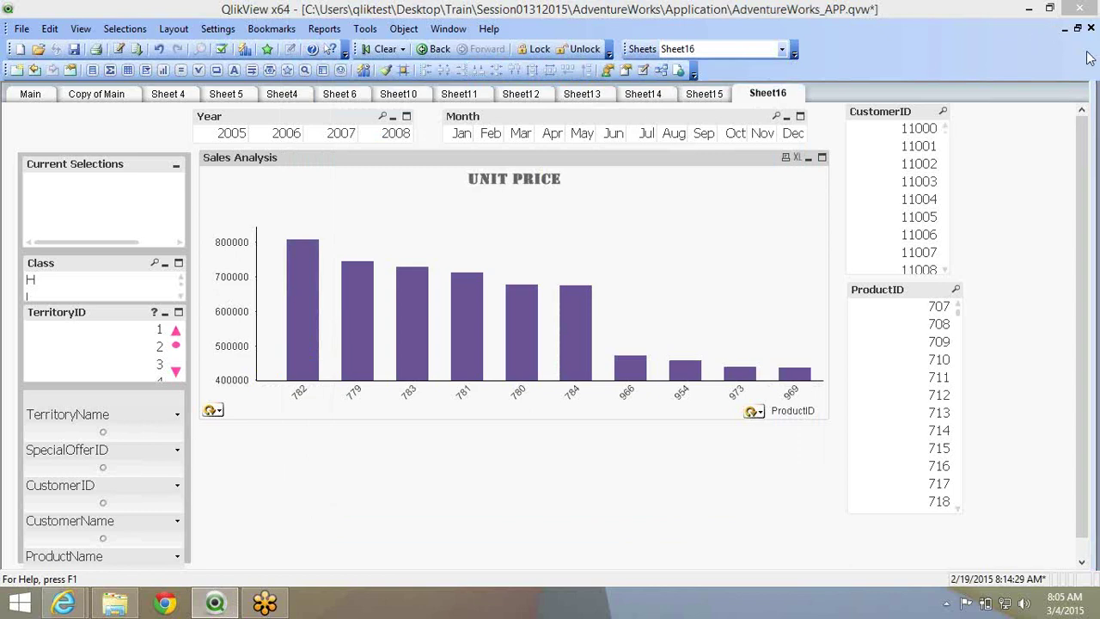
Change the Sales Analysis chart's dimension limit to show only the smallest 10 values.
right_click(427, 274)
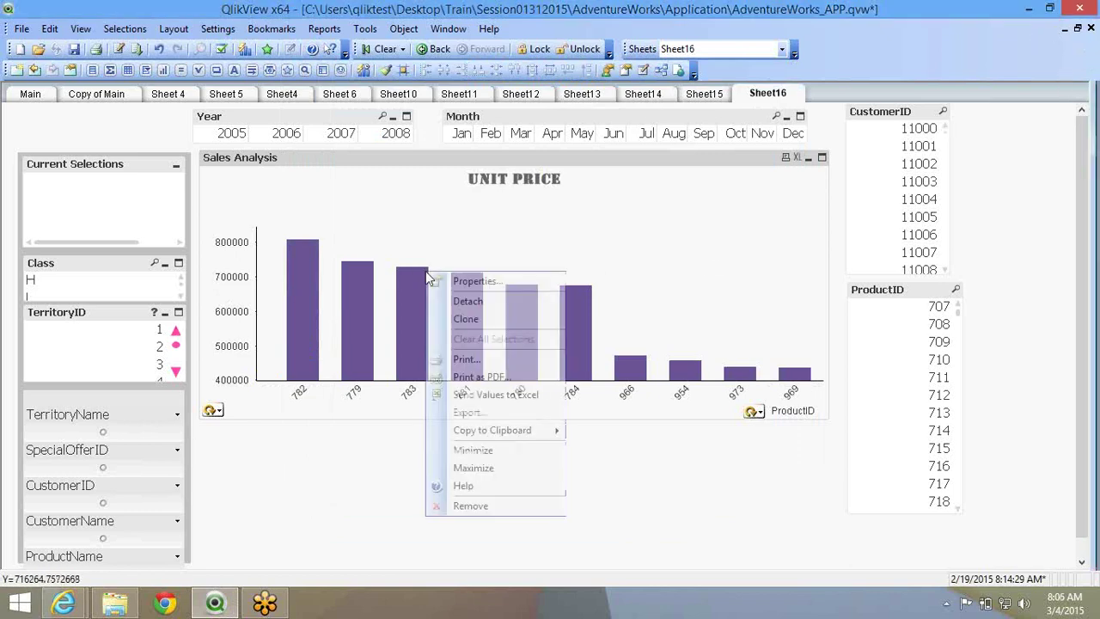
click(599, 483)
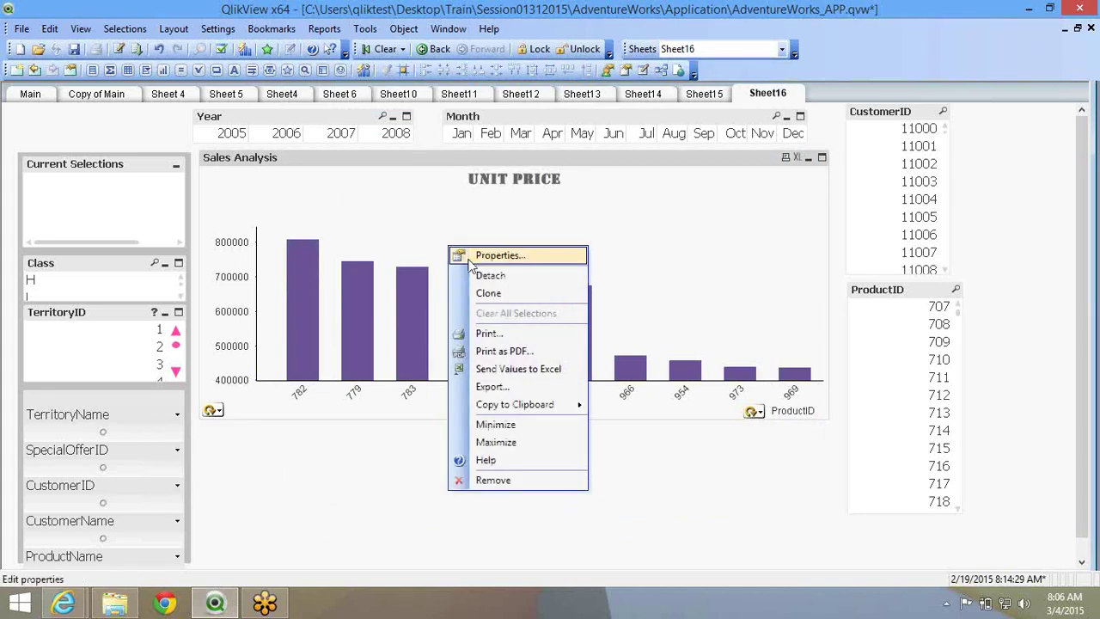
click(498, 255)
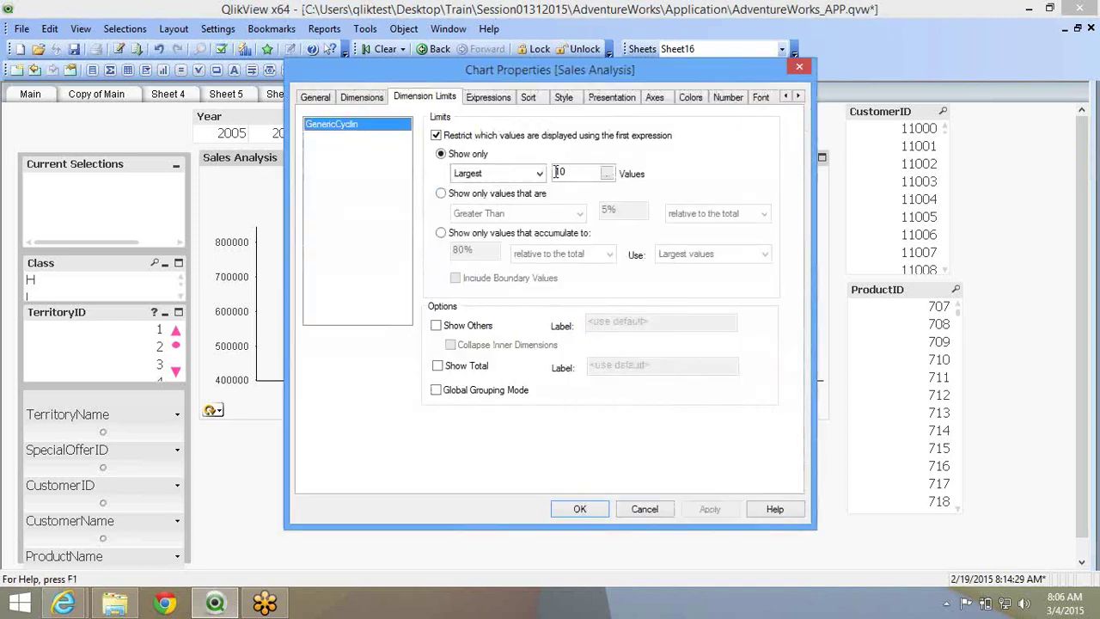
click(539, 172)
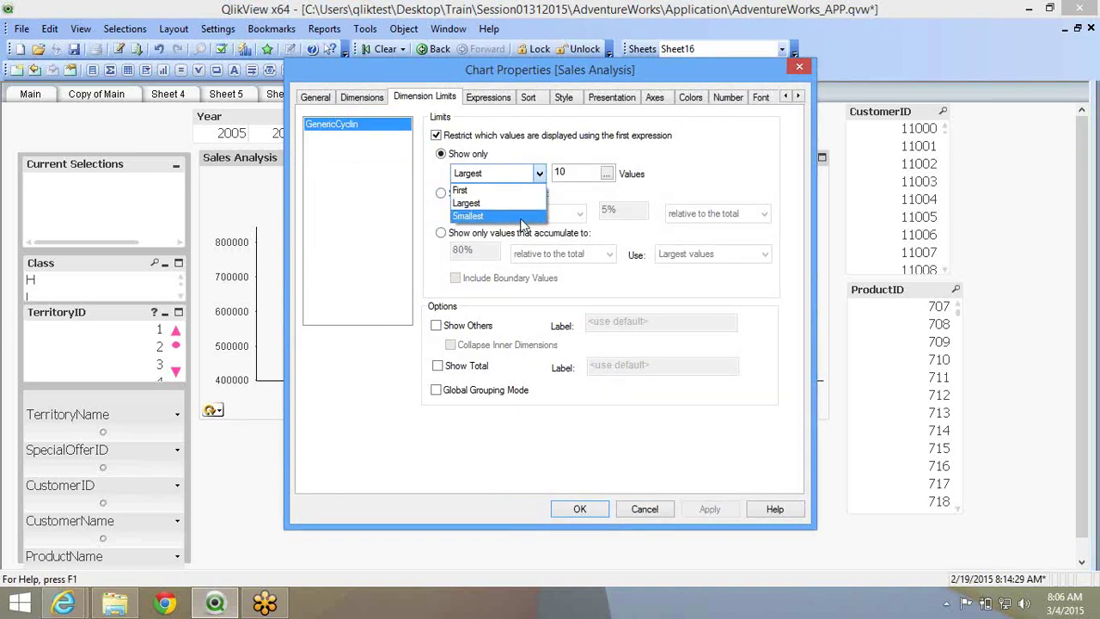
click(521, 217)
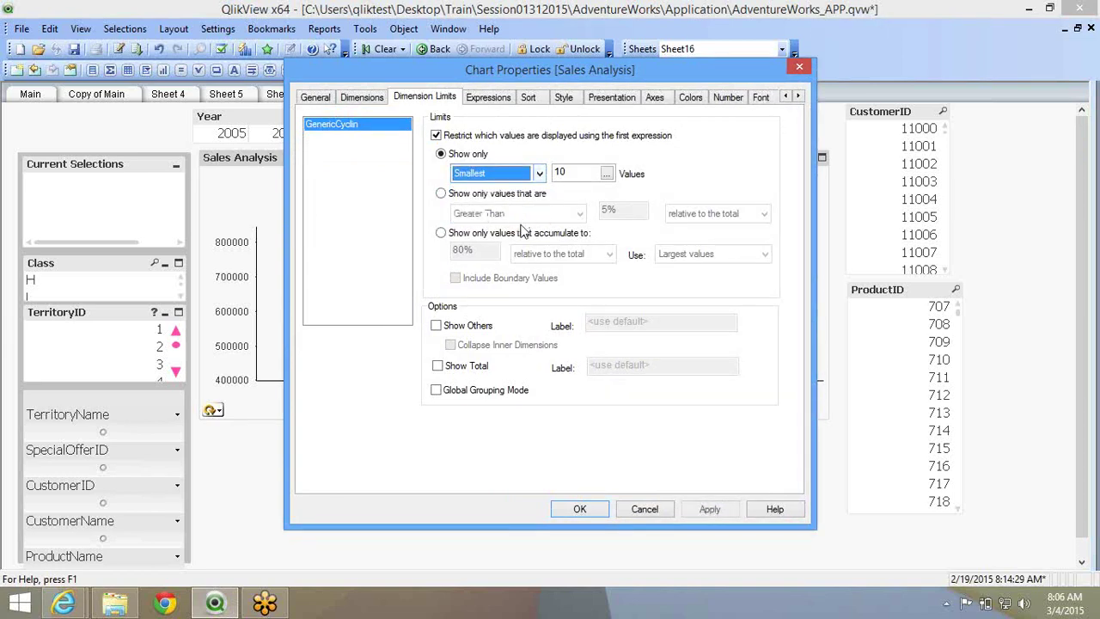
click(581, 509)
Reselect Smallest as the Show Only option in the chart's dimension limits and confirm the settings.
right_click(424, 293)
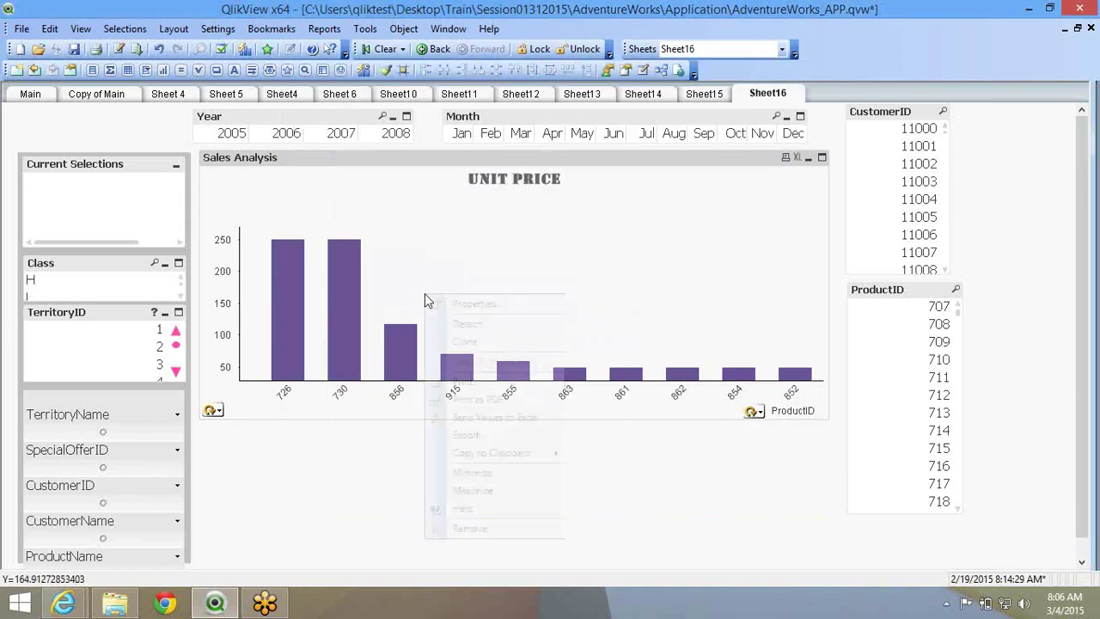
click(434, 301)
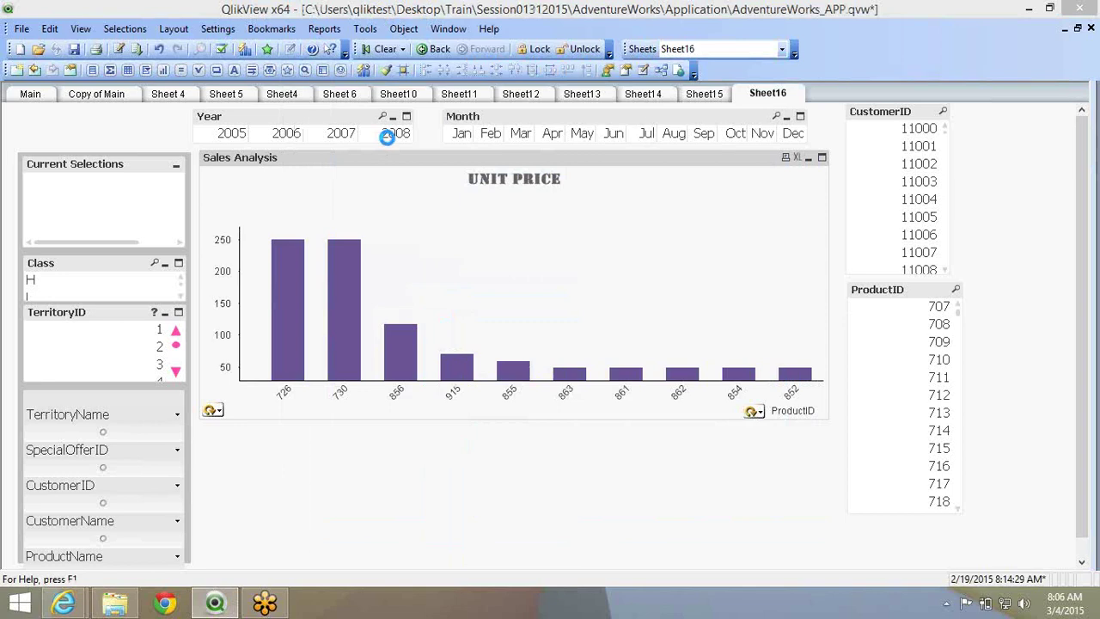
click(501, 173)
click(516, 214)
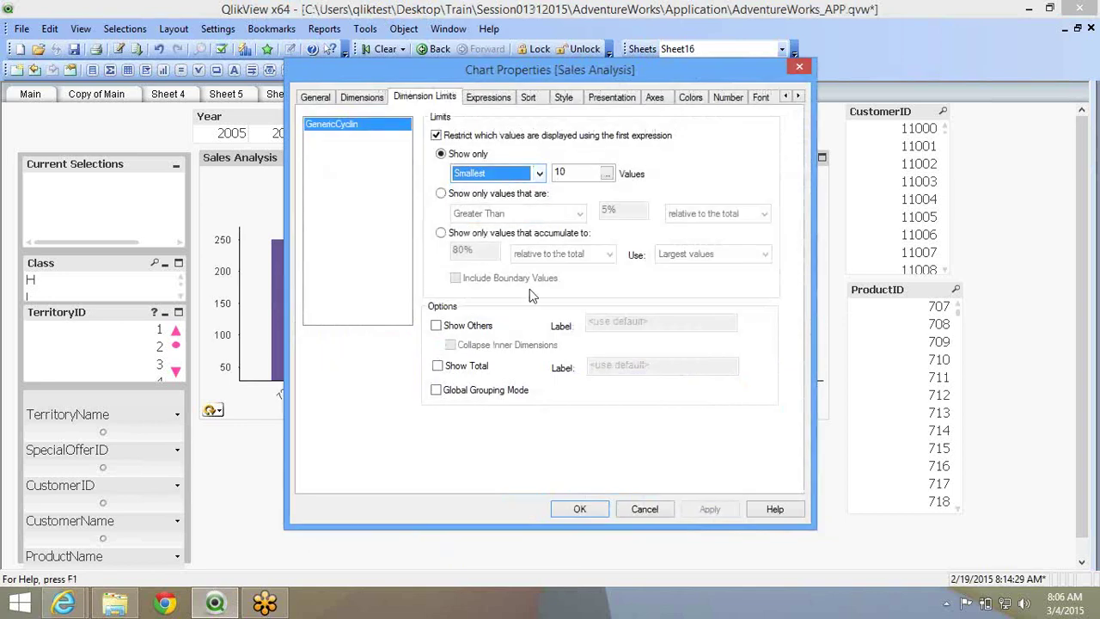
click(580, 509)
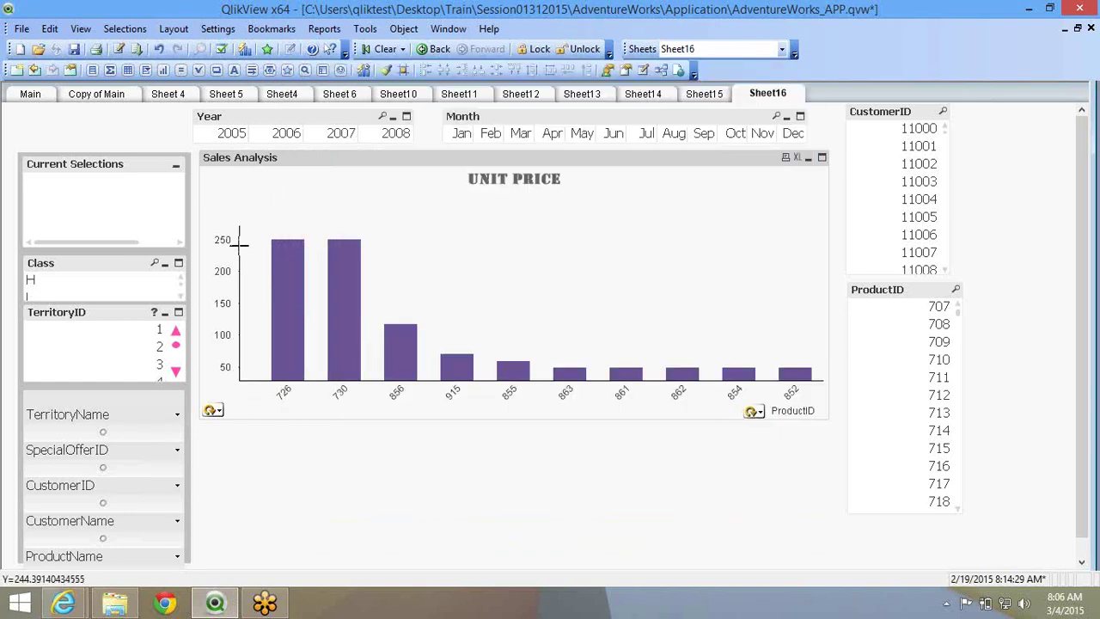
Set the Sales Analysis chart's dimension limit to the largest 10 values and switch its cyclic expression to Total Order Qty 2008.
right_click(408, 204)
click(426, 214)
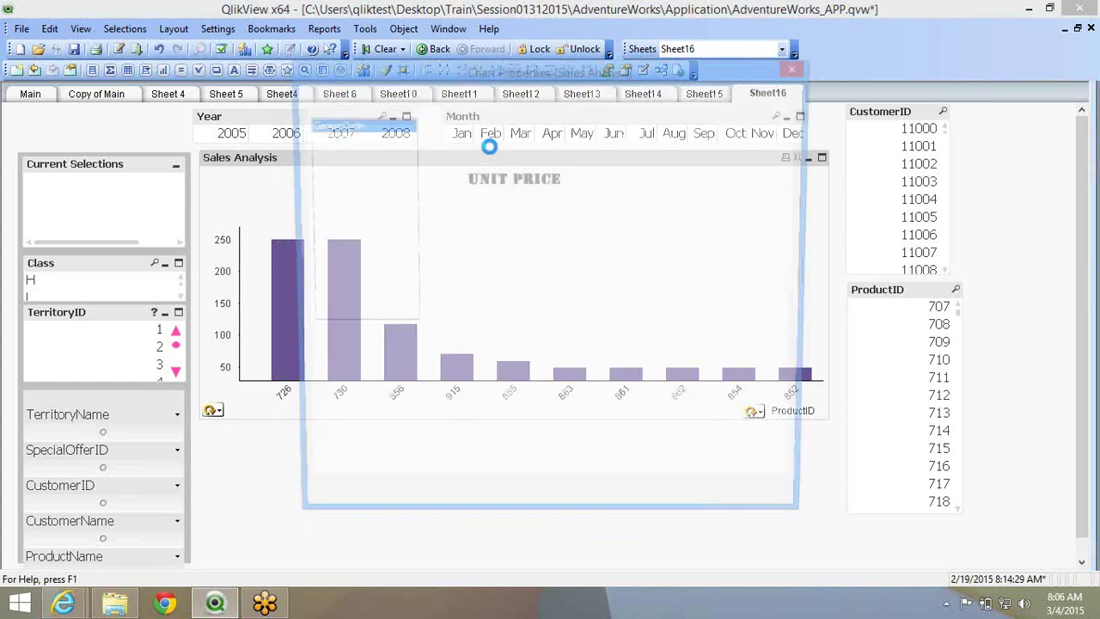
click(478, 173)
click(489, 210)
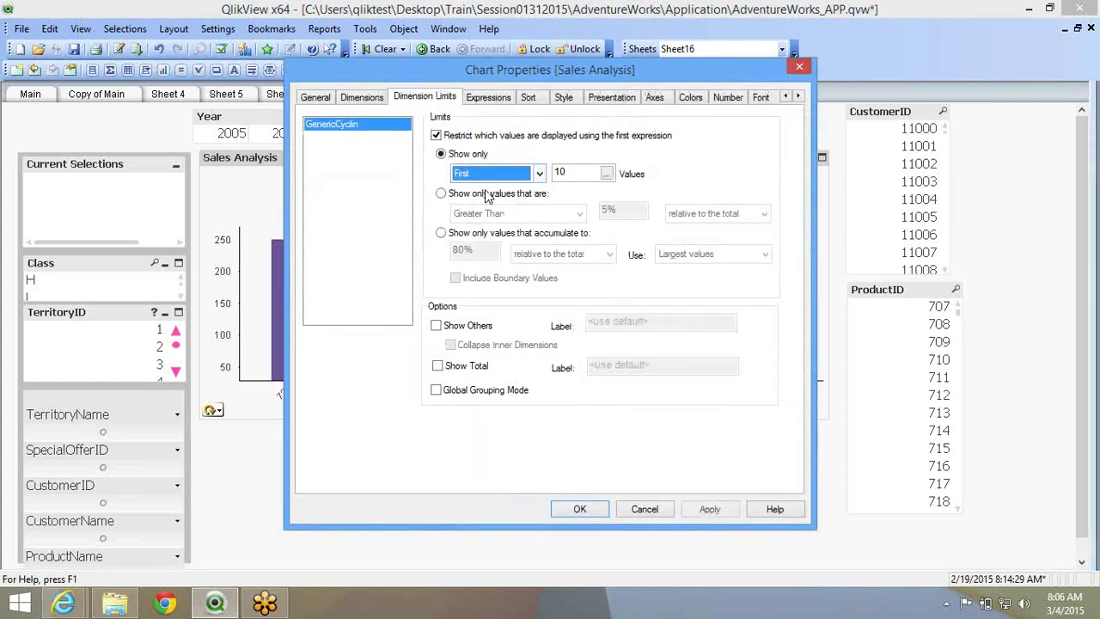
click(486, 177)
click(486, 205)
click(578, 510)
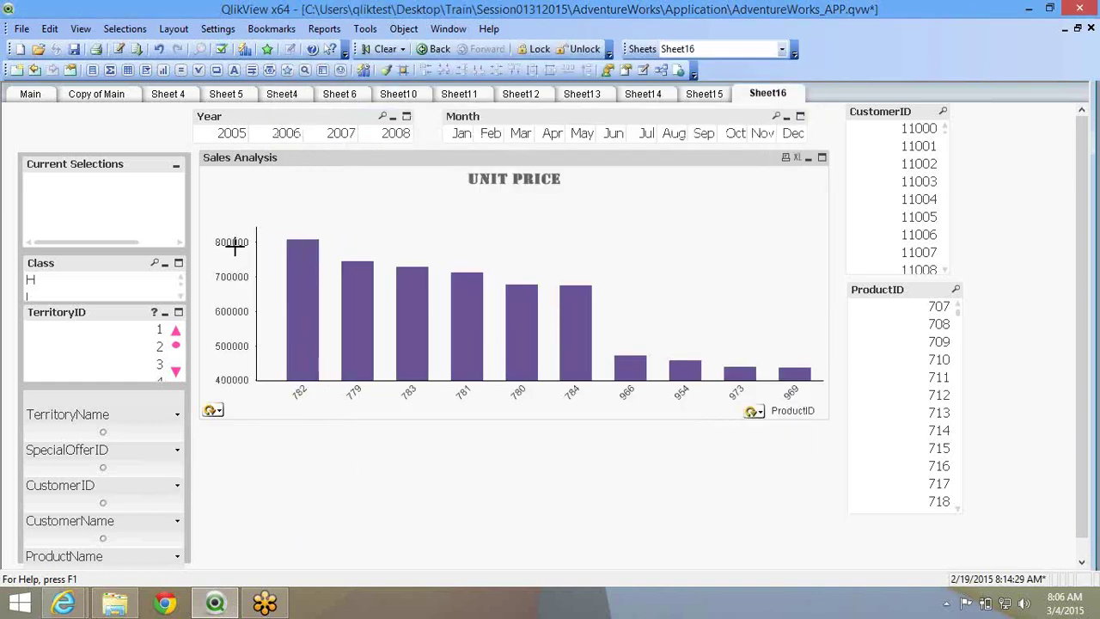
click(212, 411)
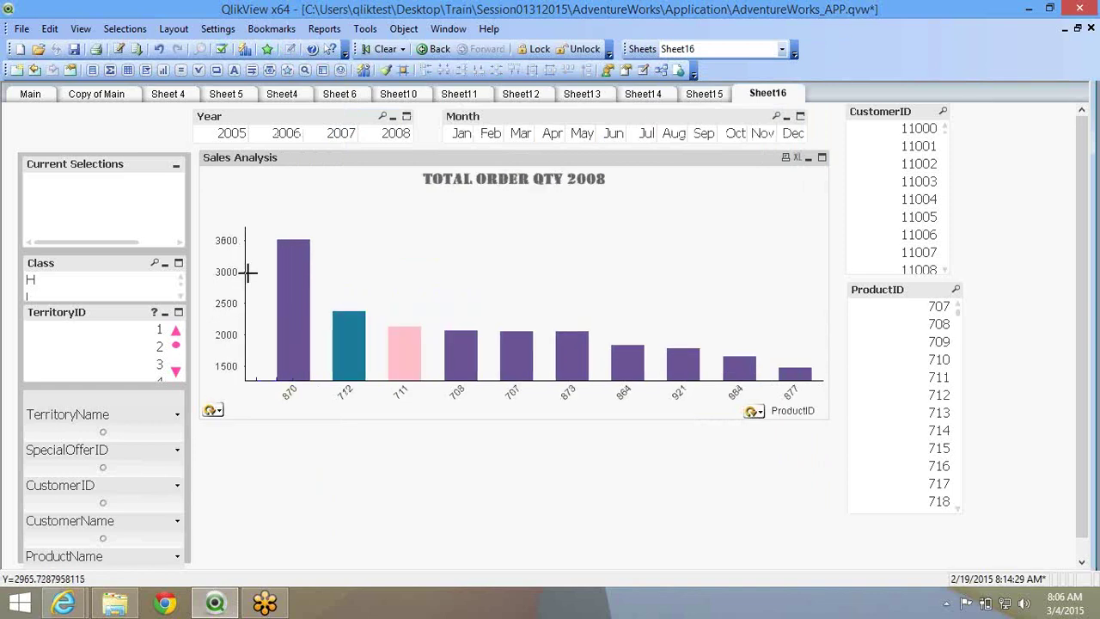
right_click(488, 336)
click(507, 340)
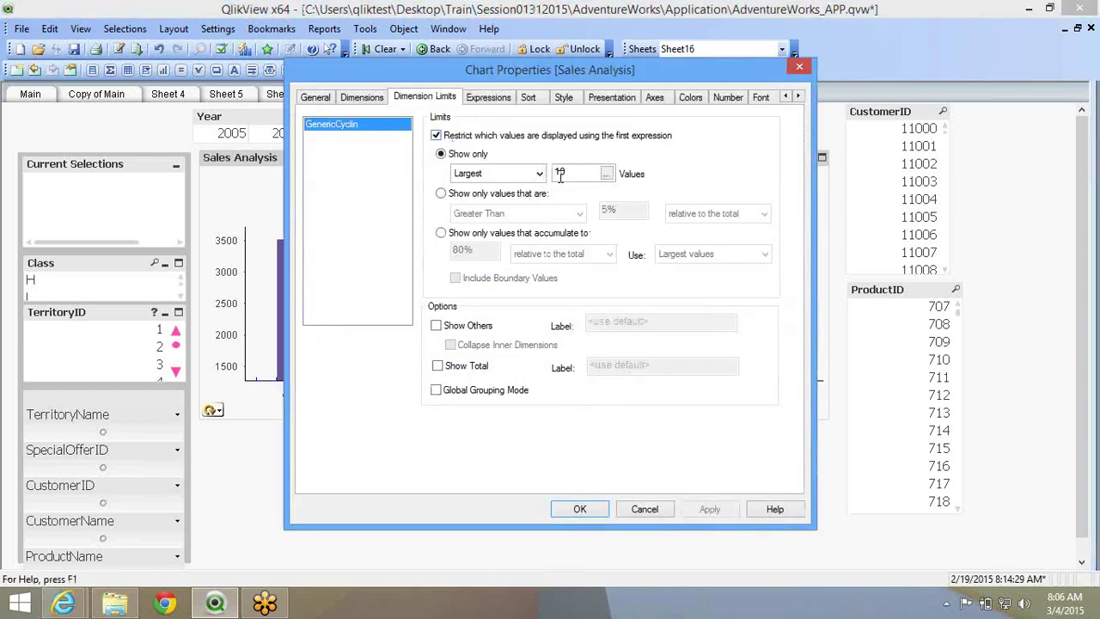
click(578, 513)
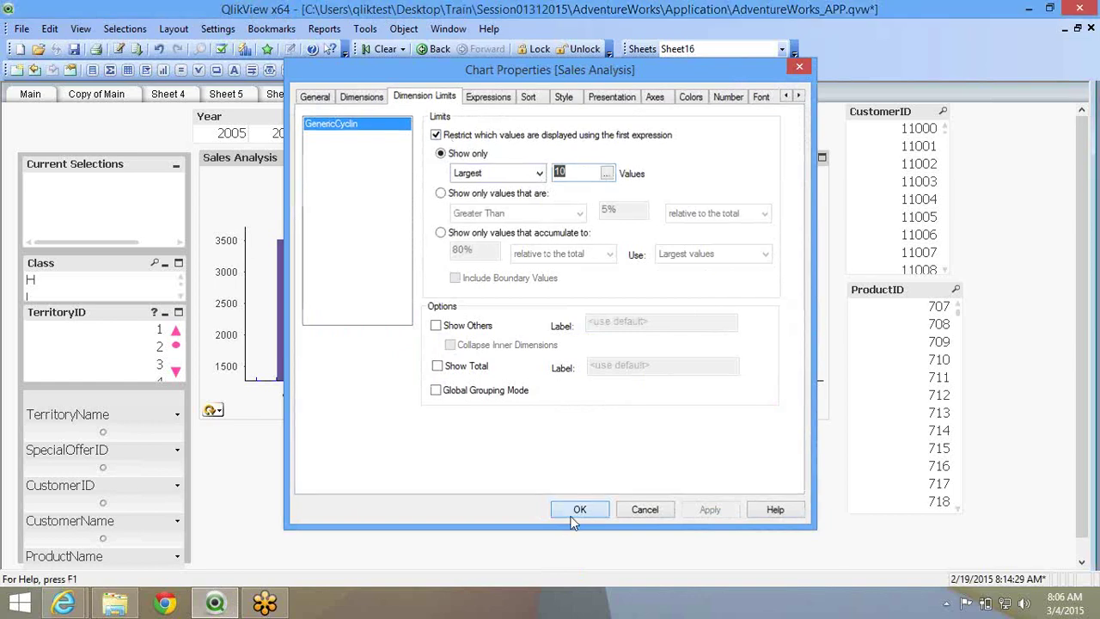
Create a new slider object on Sheet16 and tie it to the variable vTest3.
right_click(273, 295)
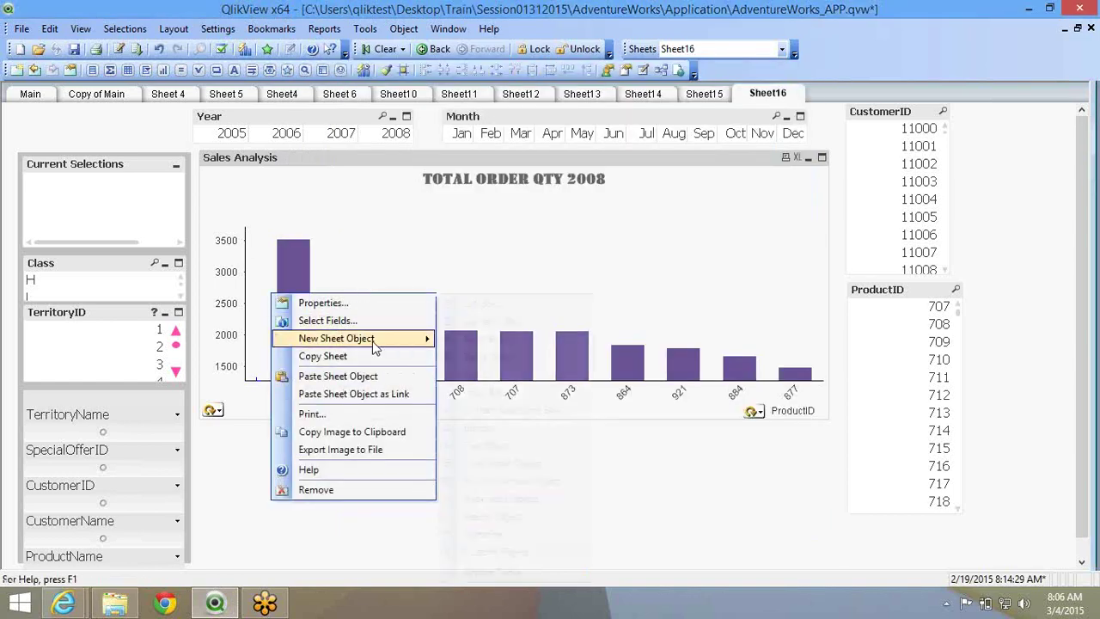
mouse_move(376, 338)
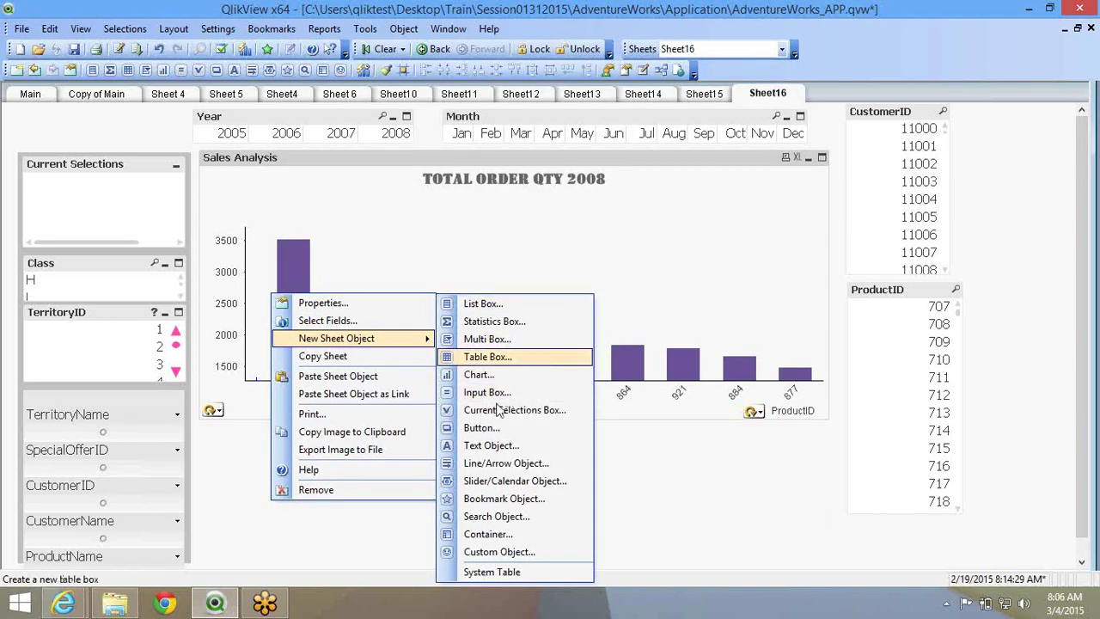
click(507, 486)
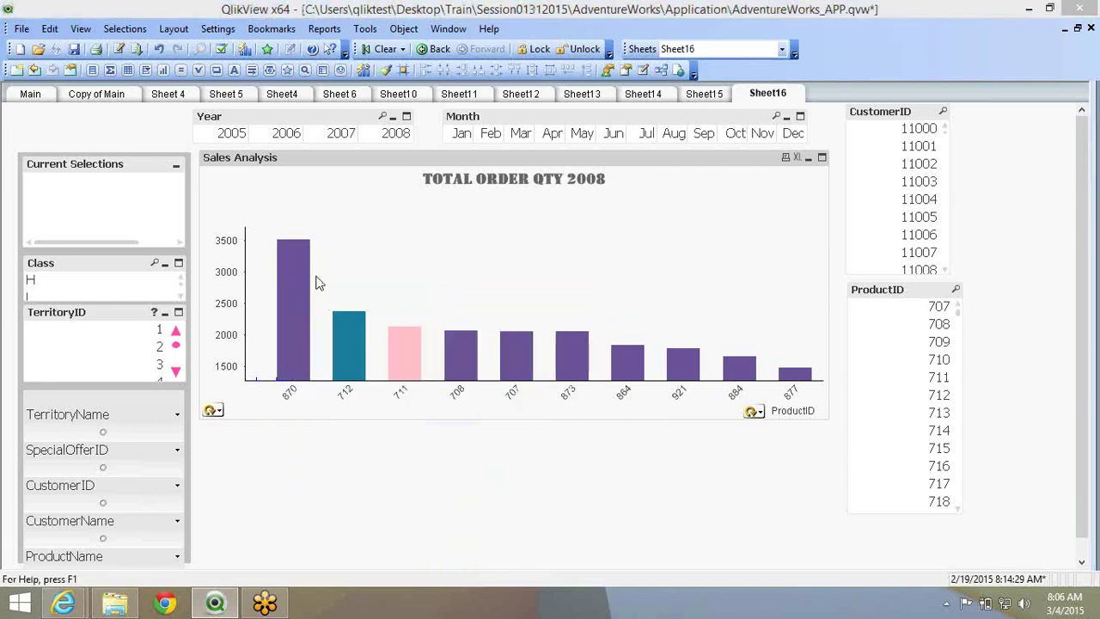
click(413, 188)
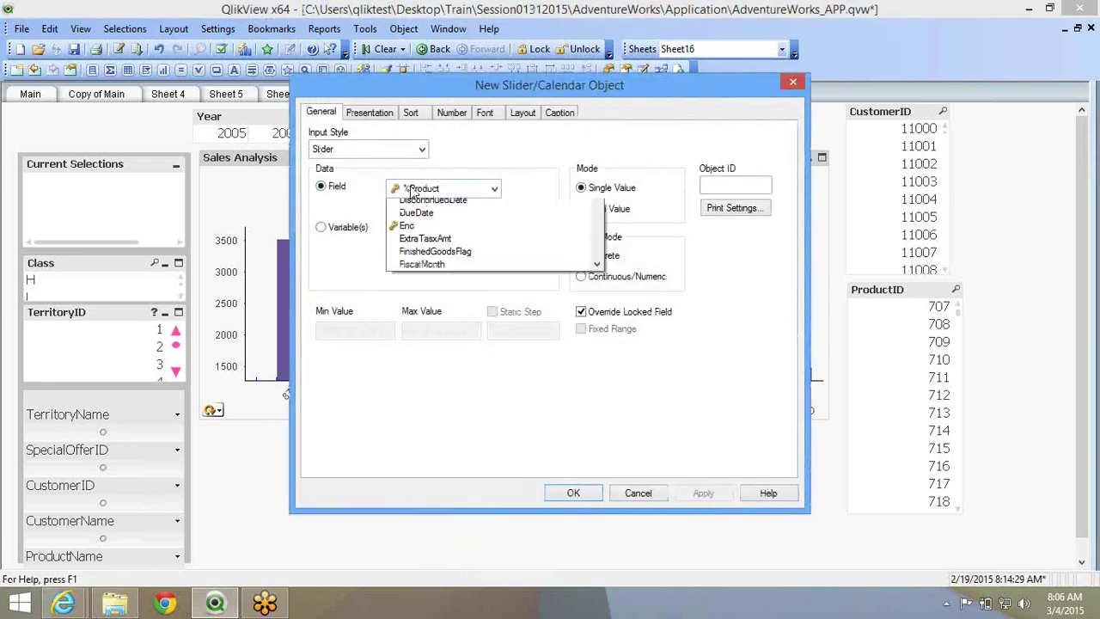
click(361, 164)
click(320, 227)
click(443, 229)
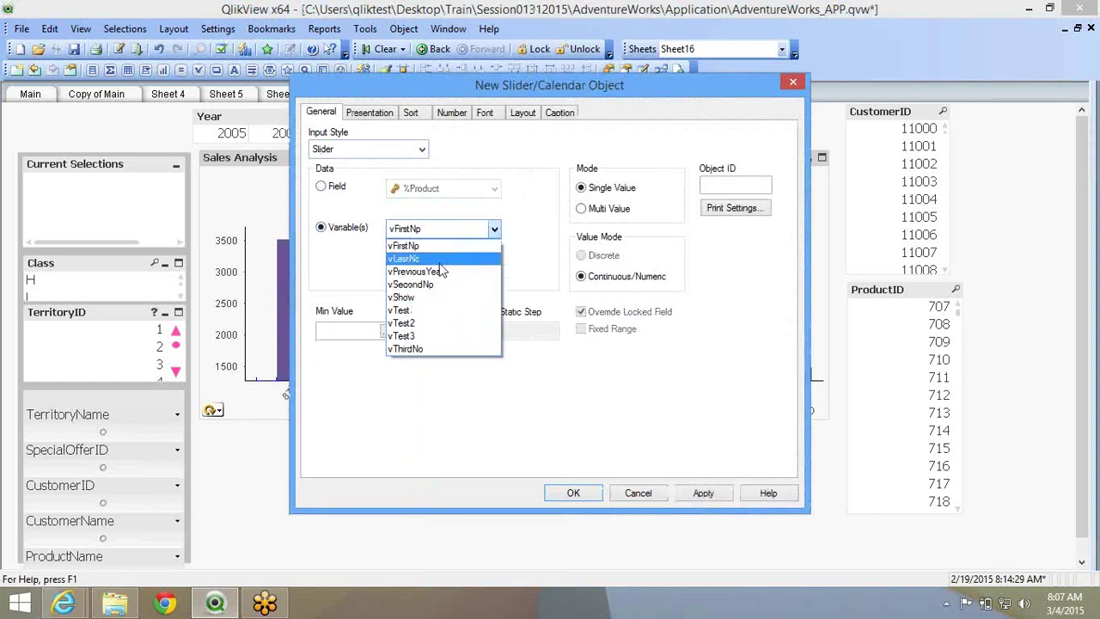
click(446, 334)
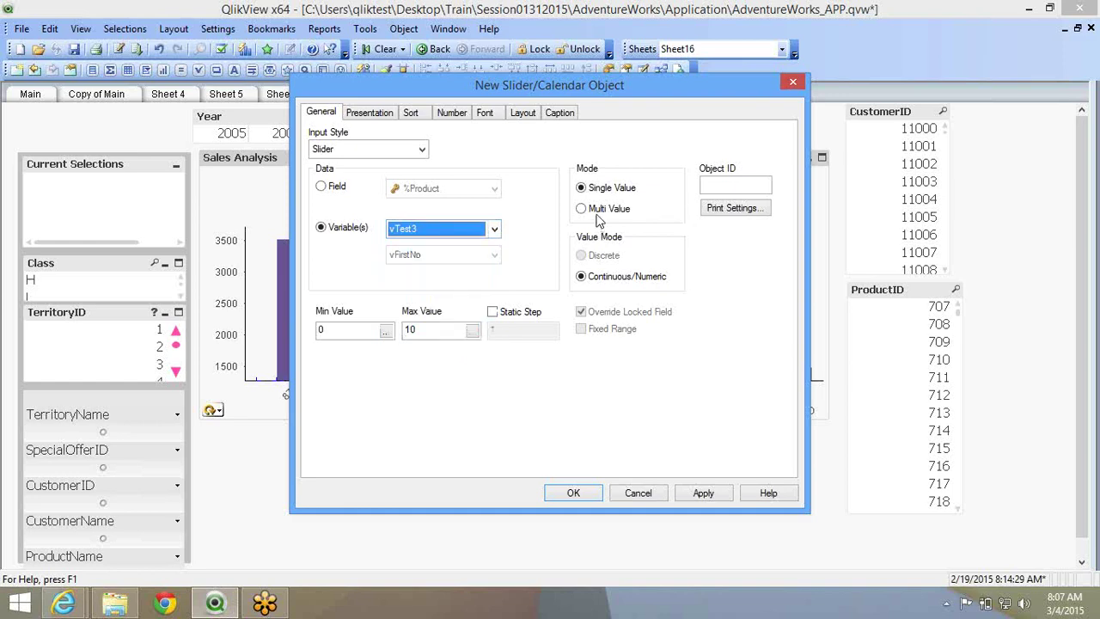
Give the slider a minimum of 1, a maximum of 20 and a static step of 1, and confirm the object.
double_click(328, 330)
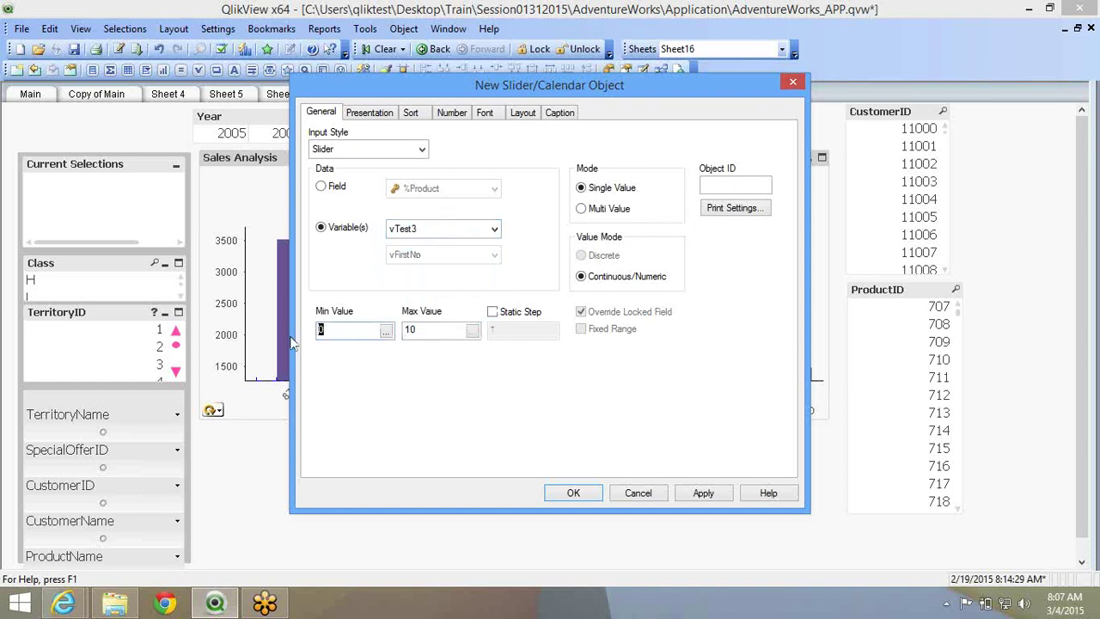
key(Tab)
text(20)
click(502, 312)
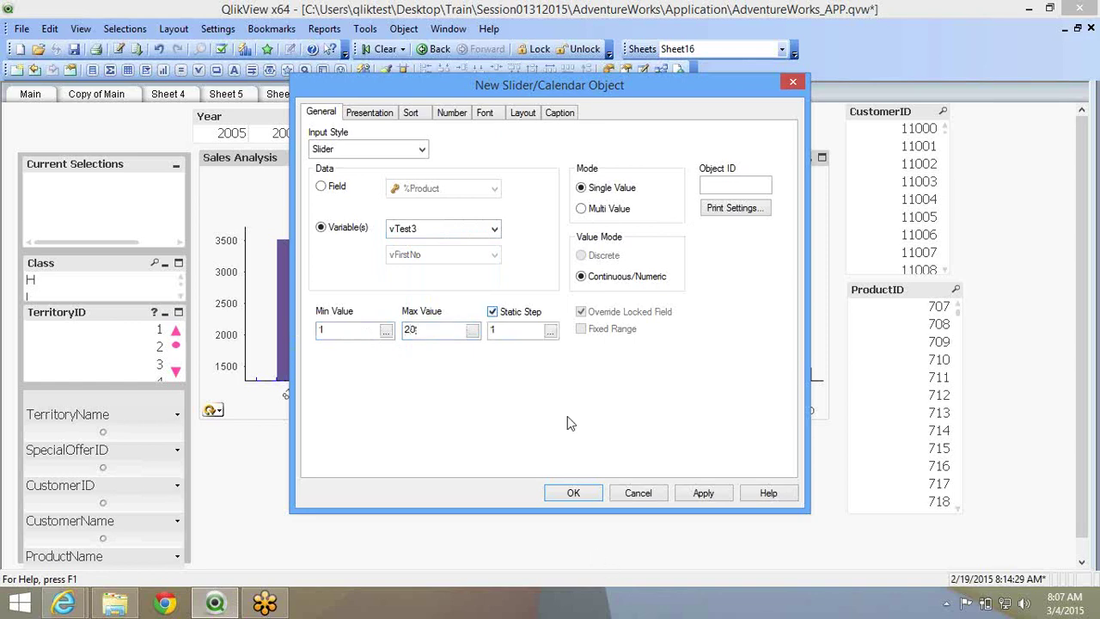
click(573, 494)
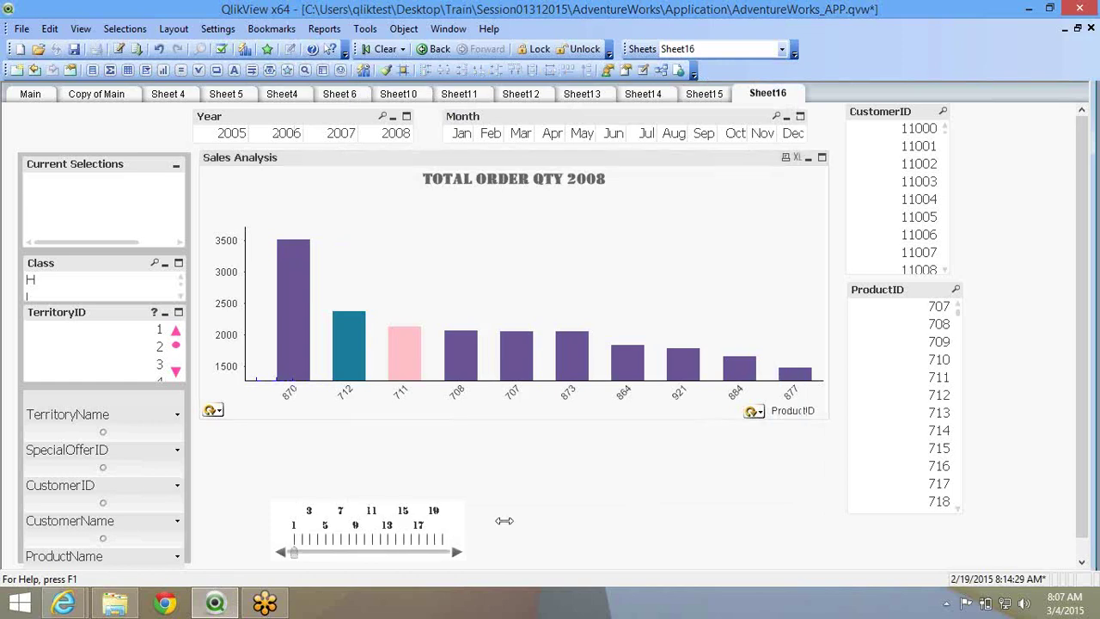
Widen the slider to about the chart's width and move its handle to 7.
click(505, 555)
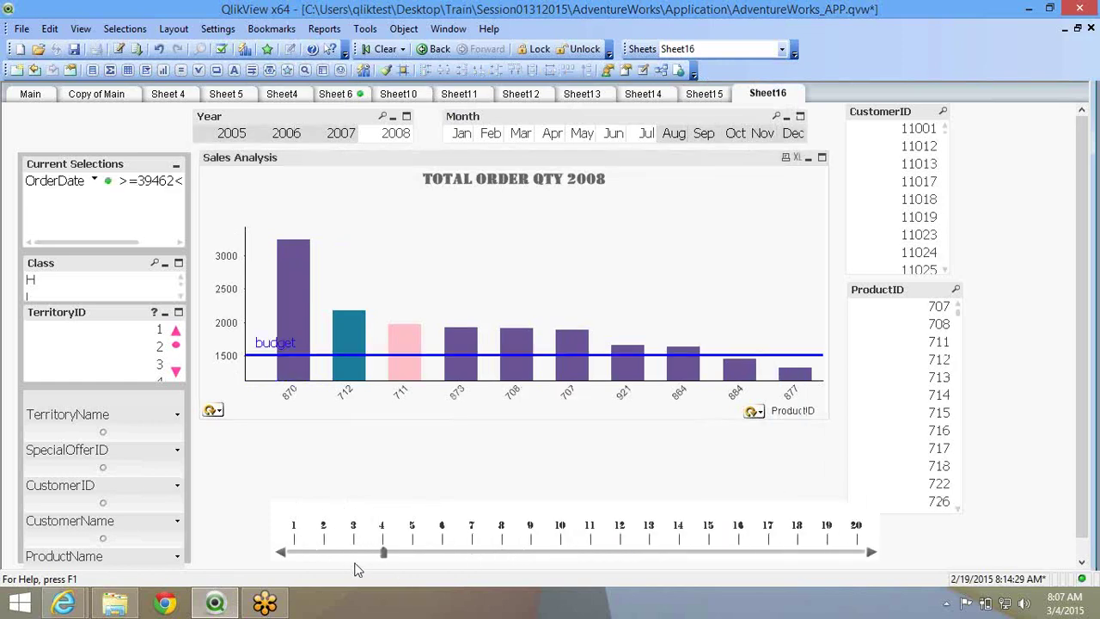
drag(356, 569, 486, 574)
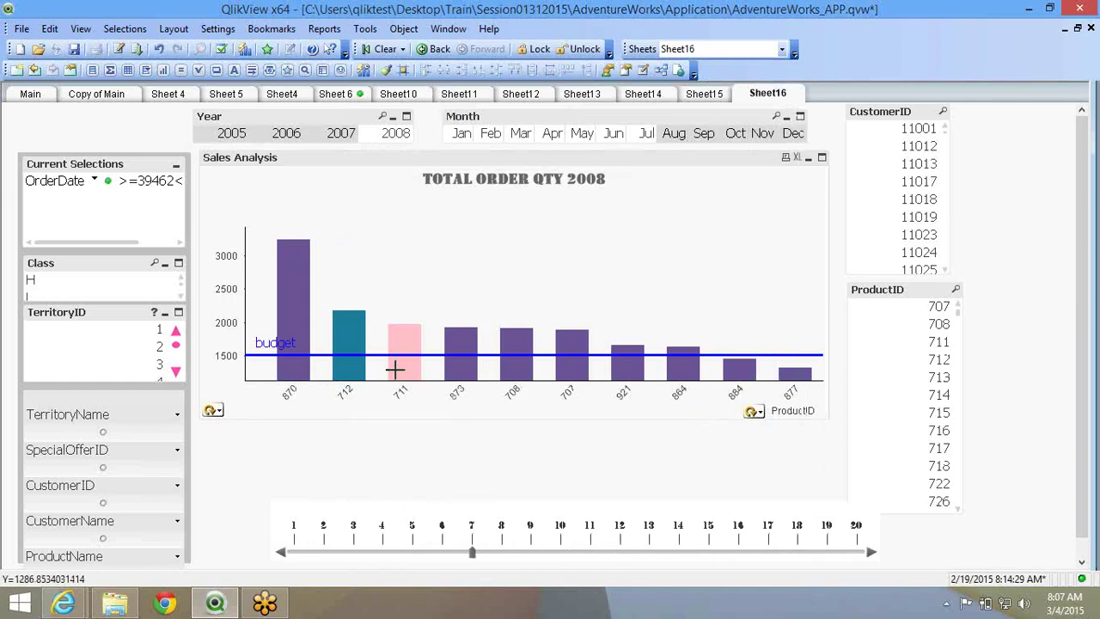
Make the chart's Show Only Largest count use the variable vTest3, and test it by moving the slider to 17.
right_click(407, 283)
click(413, 284)
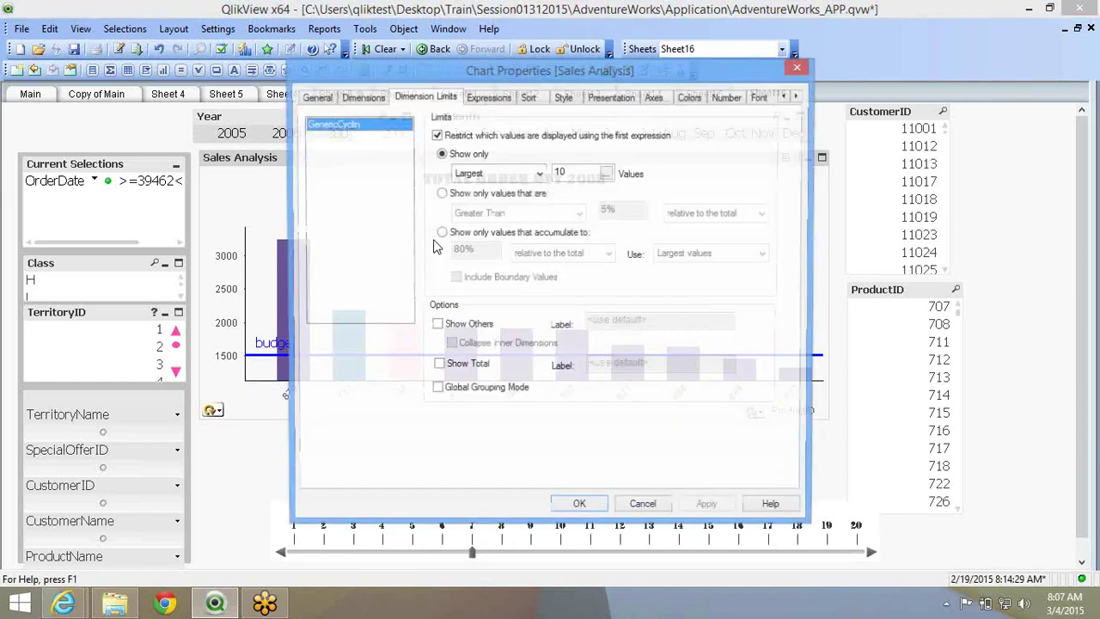
text(=vte)
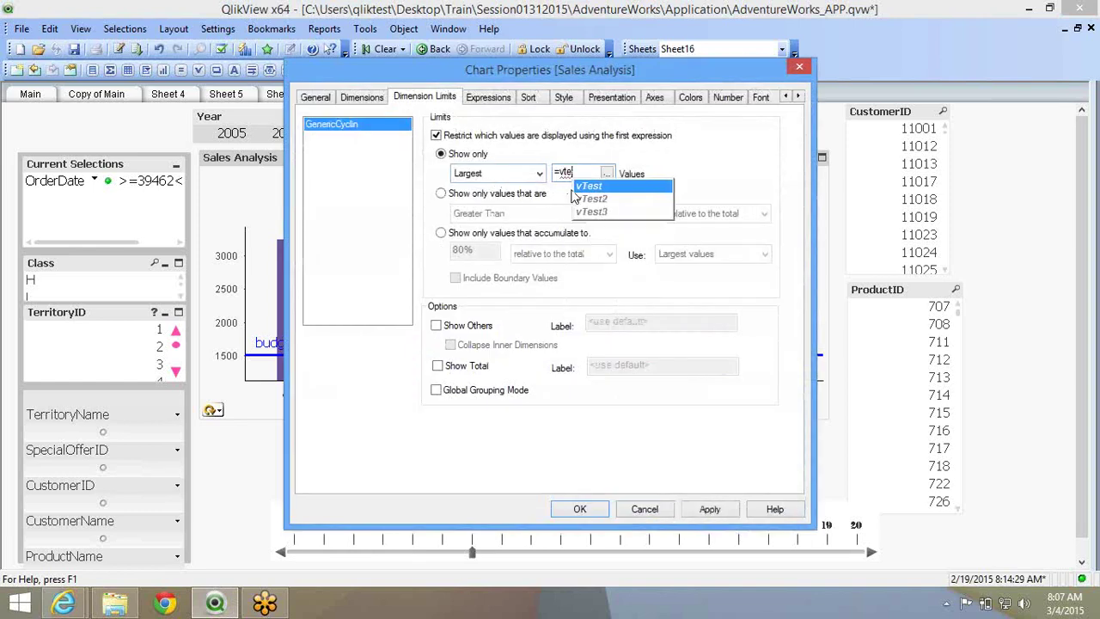
click(621, 212)
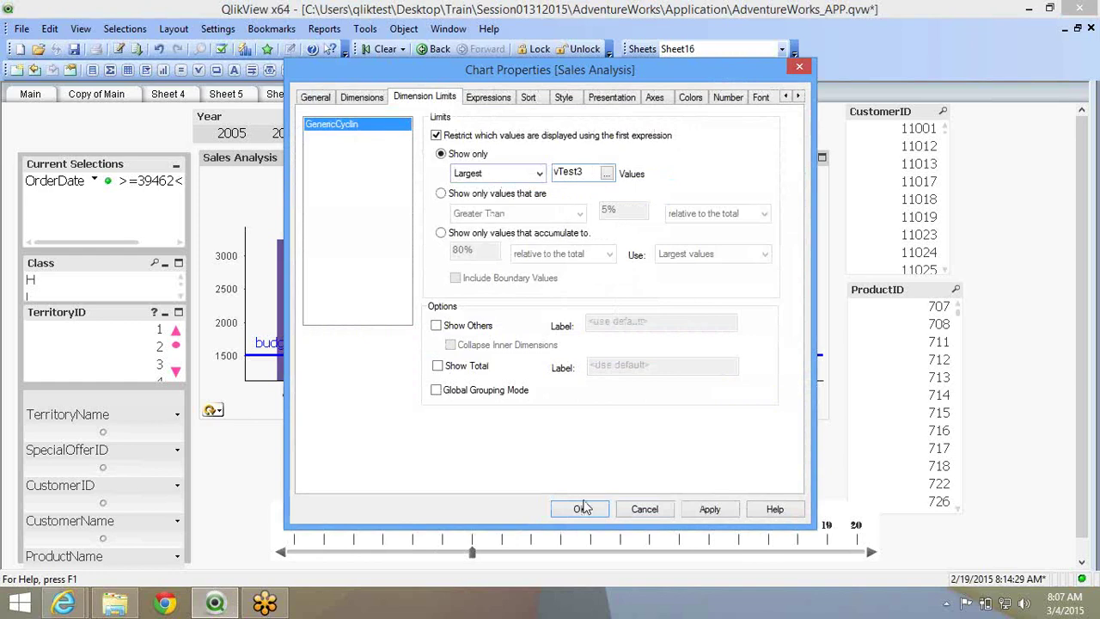
click(580, 509)
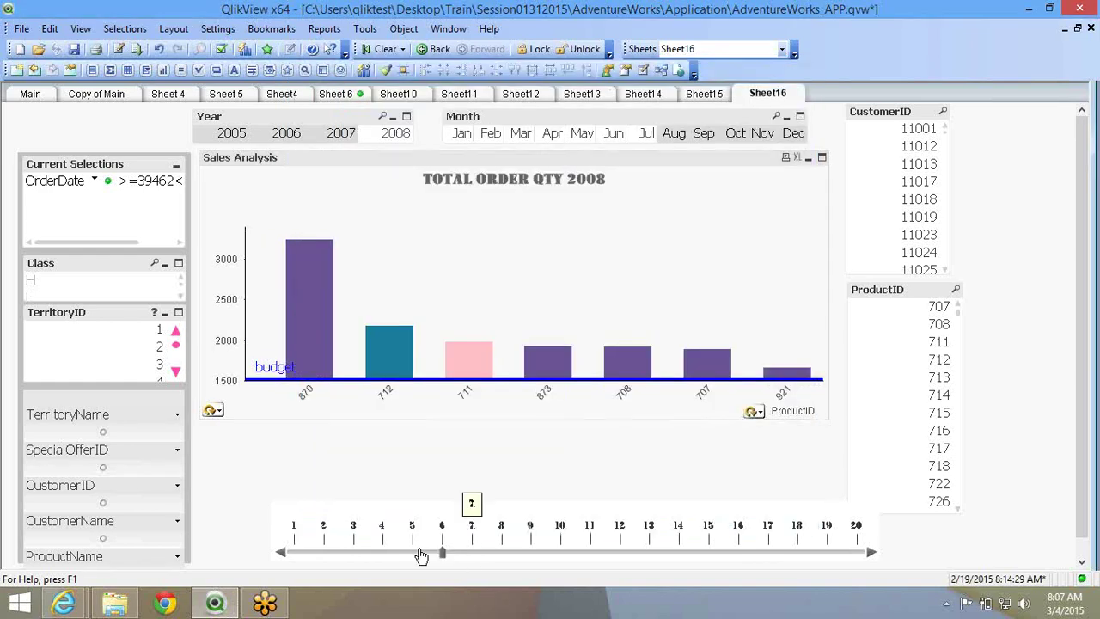
drag(475, 559, 757, 561)
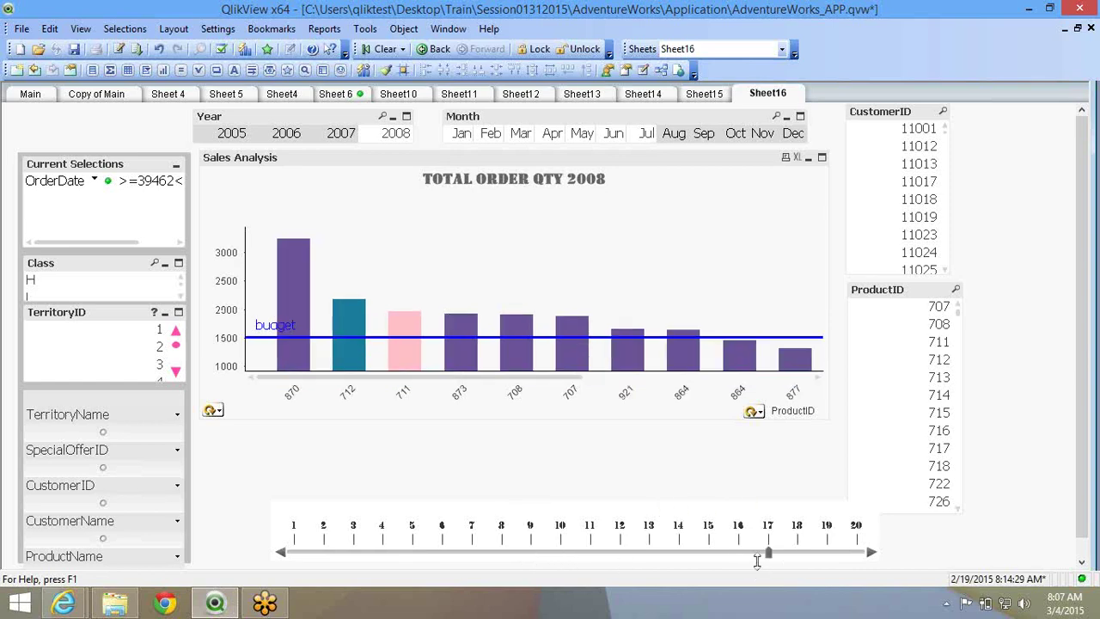
Disable the Sales Analysis chart's X-axis scrollbar and move the slider to 6.
right_click(462, 275)
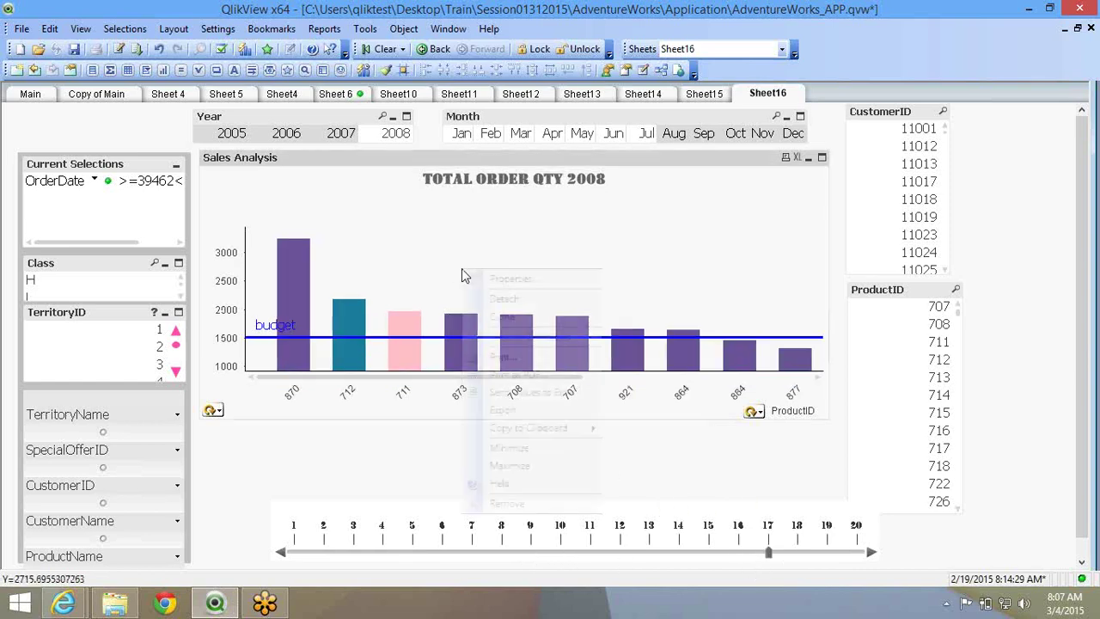
click(502, 278)
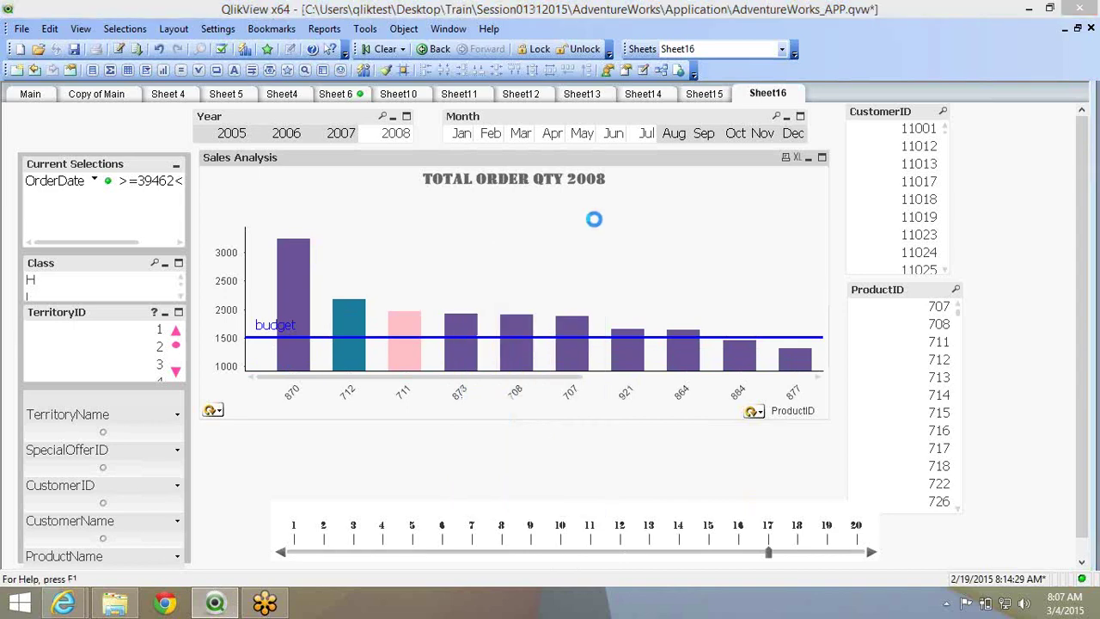
click(612, 97)
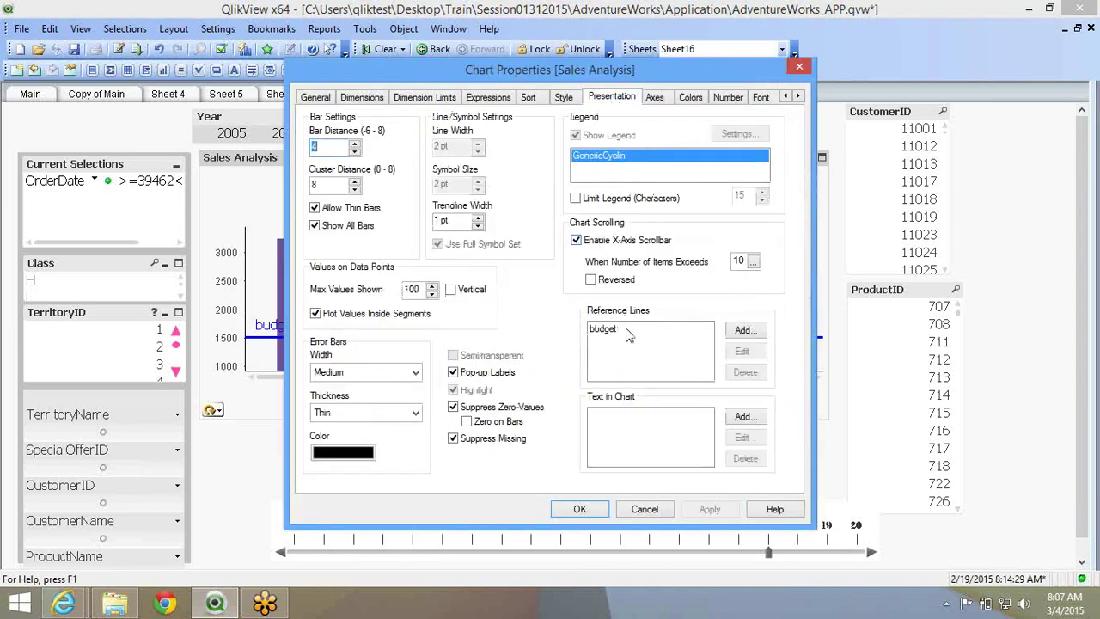
click(614, 240)
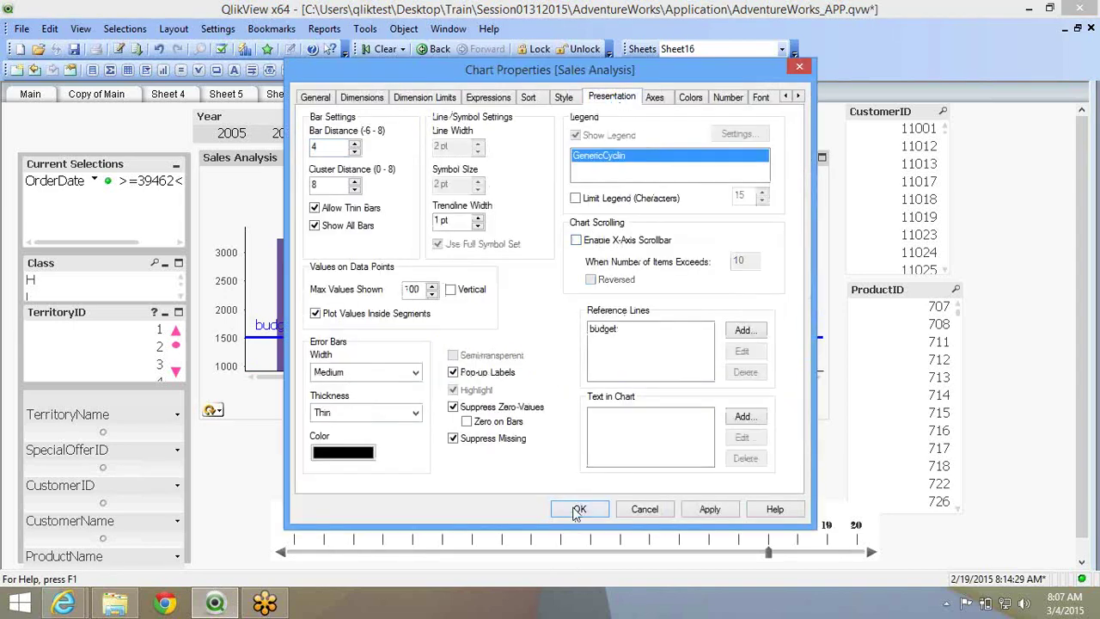
click(577, 508)
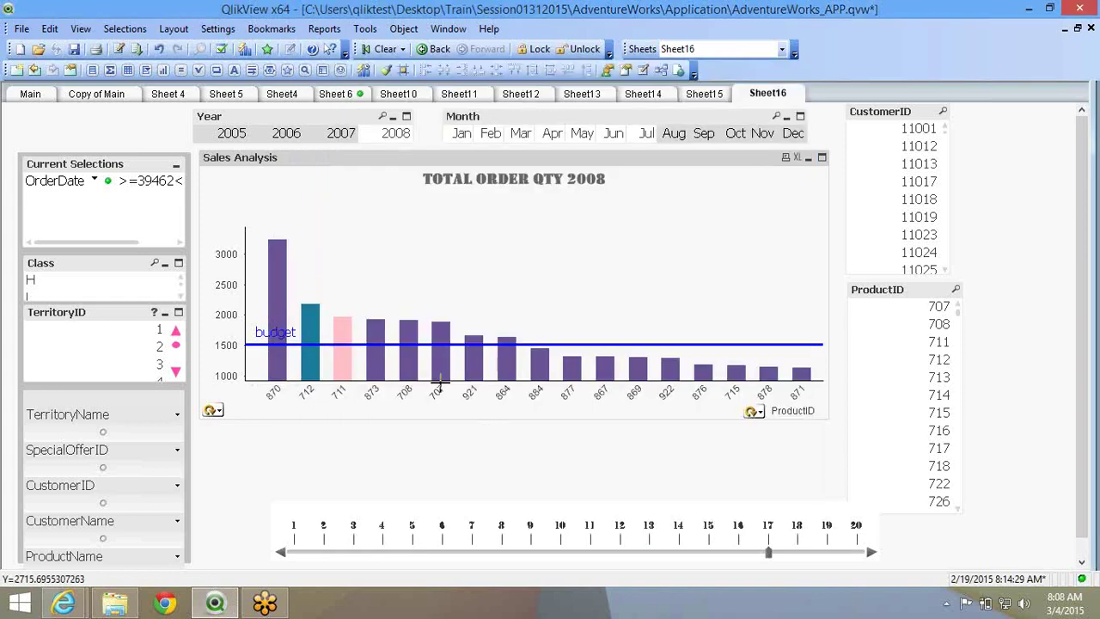
drag(768, 554, 439, 577)
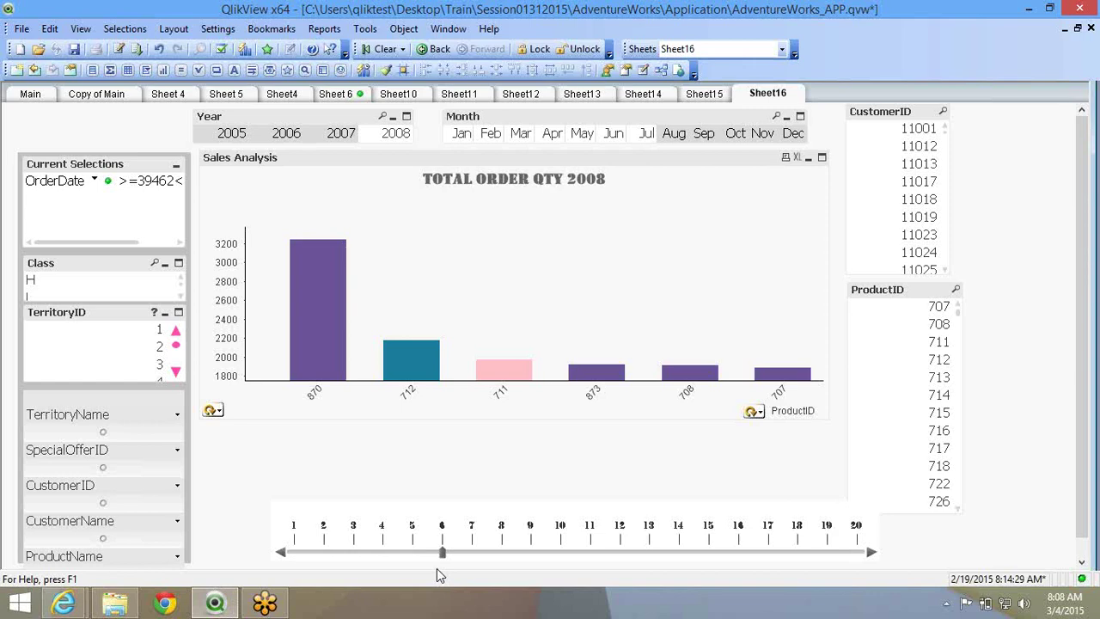
Change the chart's dimension limit to show only values Greater Than 5% relative to the total.
right_click(423, 298)
click(431, 319)
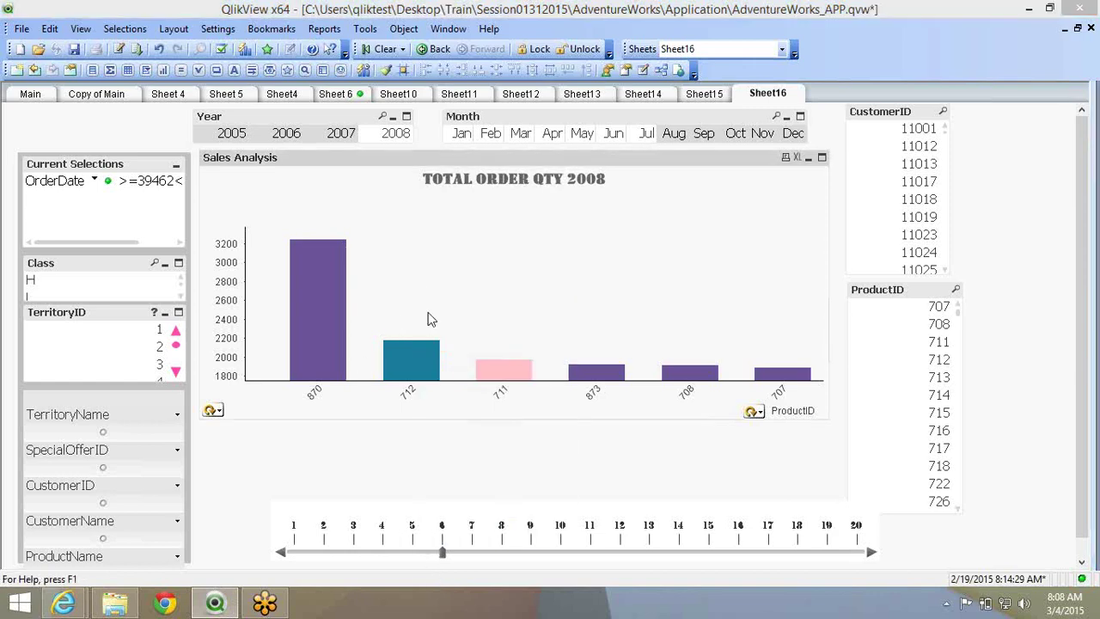
click(424, 96)
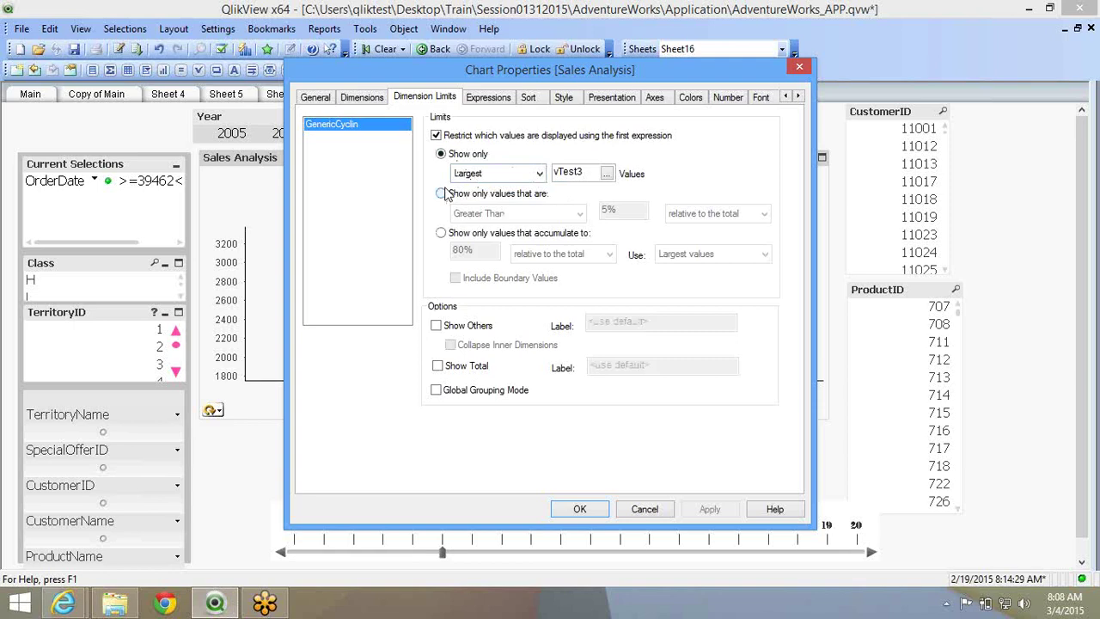
click(442, 193)
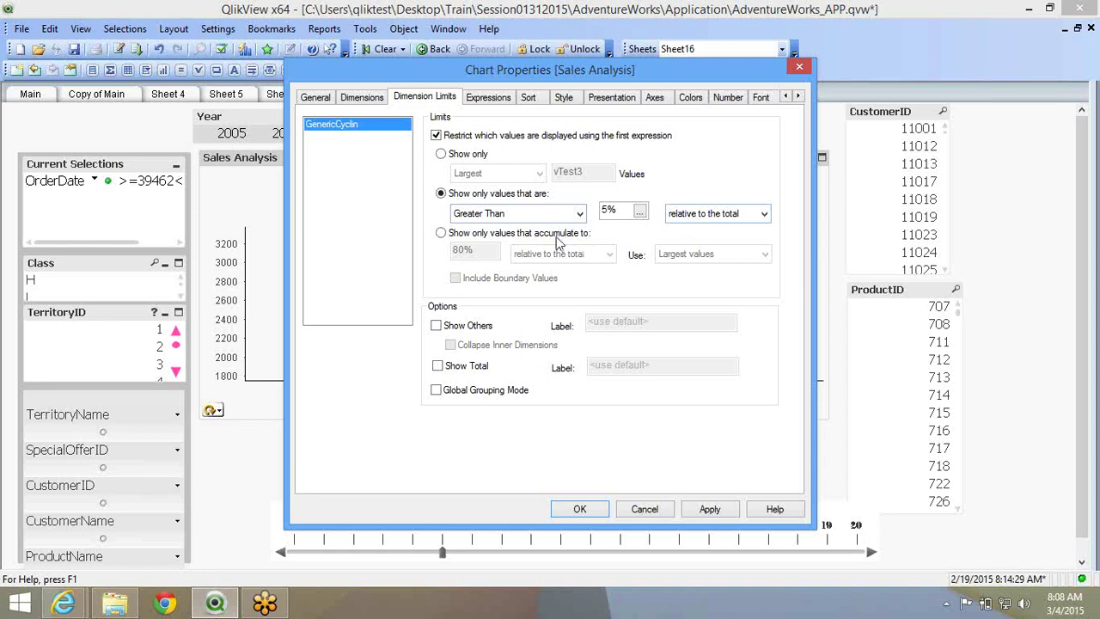
double_click(624, 212)
click(580, 509)
Change the Sales Analysis chart's dimension limit to show only values that accumulate to 80% relative to the total, using Largest values.
right_click(422, 235)
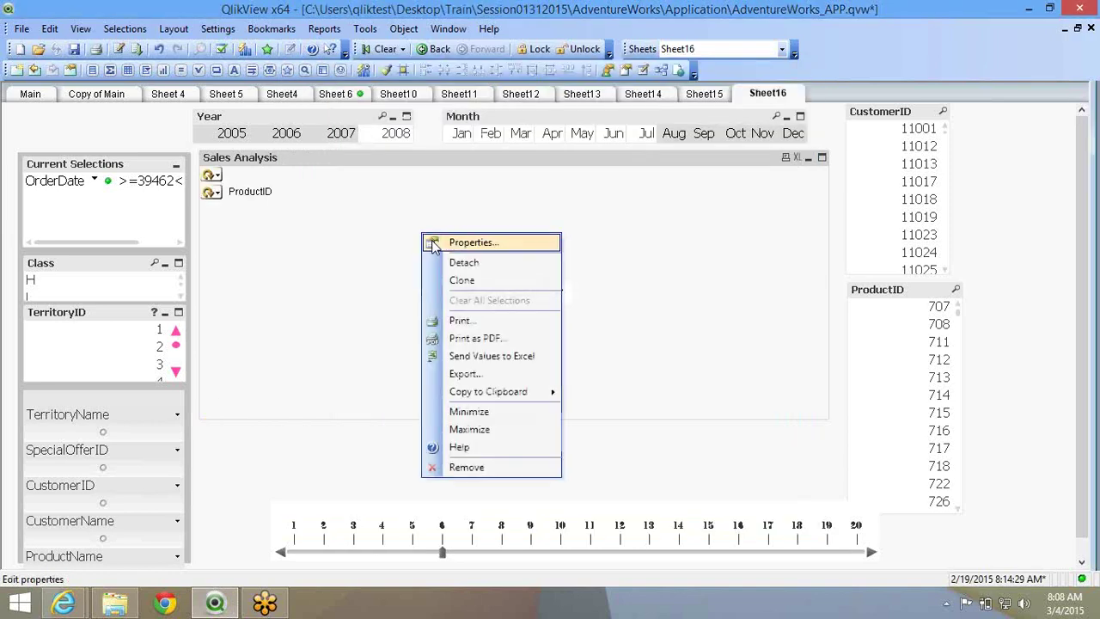
click(434, 245)
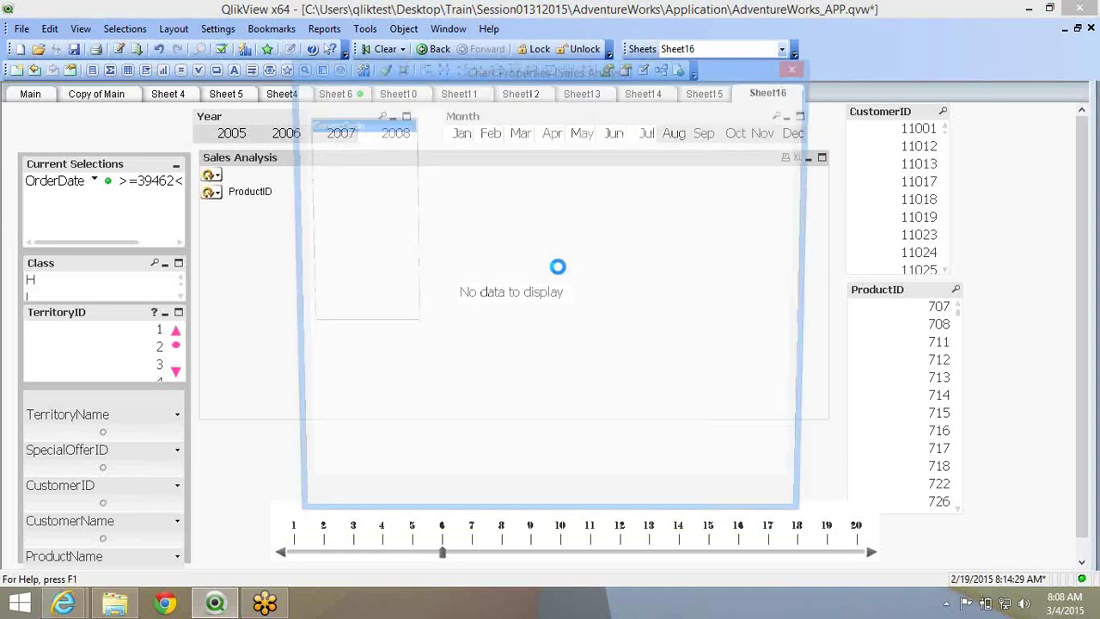
click(639, 212)
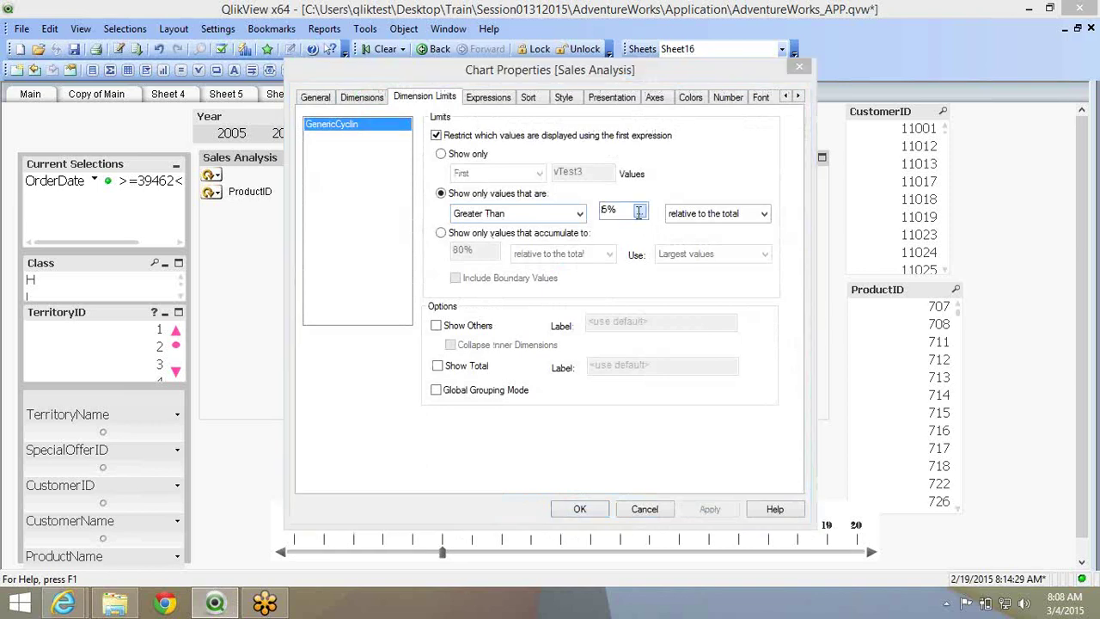
click(639, 213)
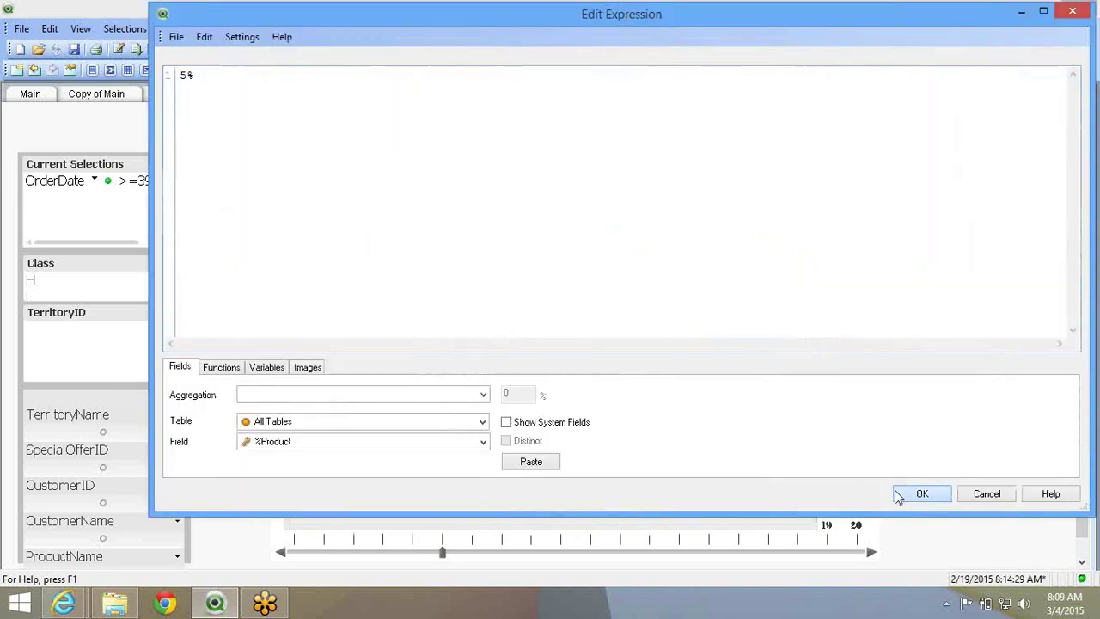
click(922, 494)
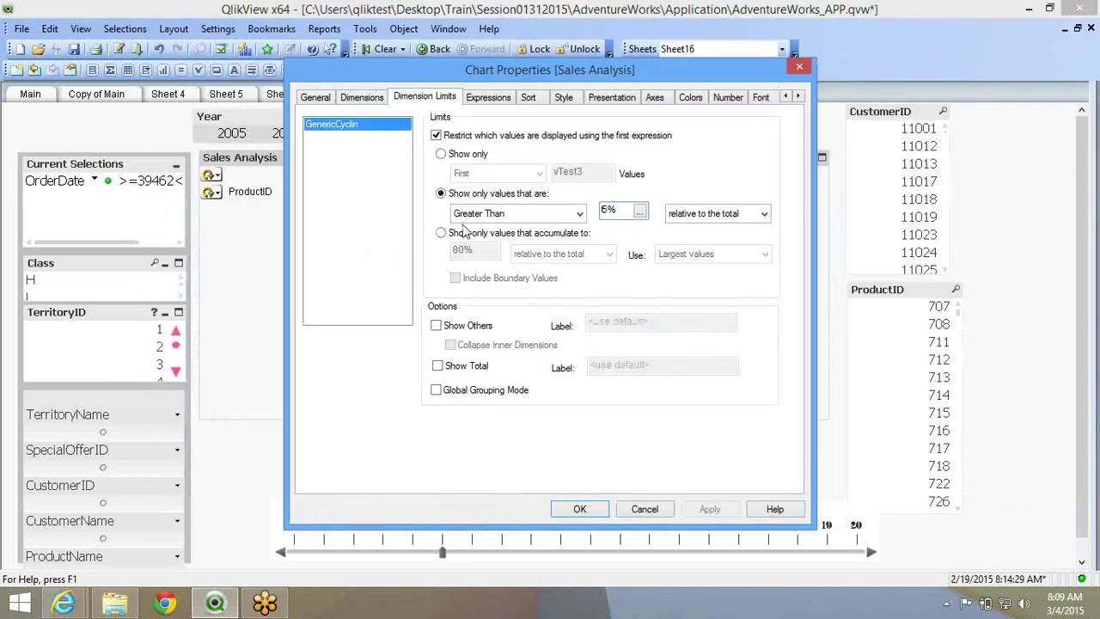
click(463, 236)
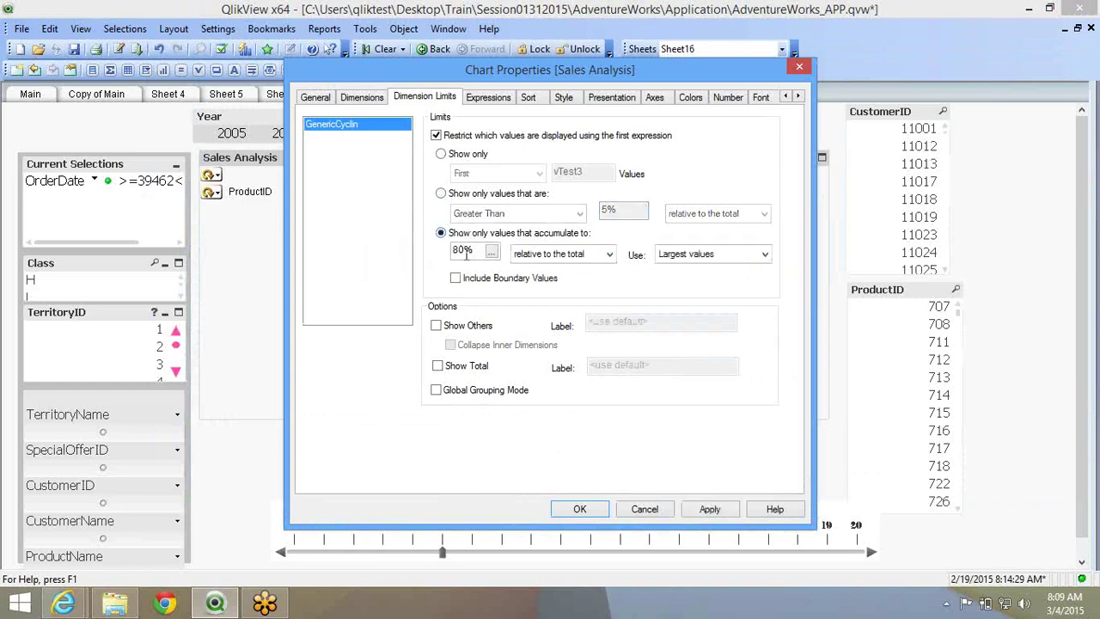
drag(474, 253, 438, 258)
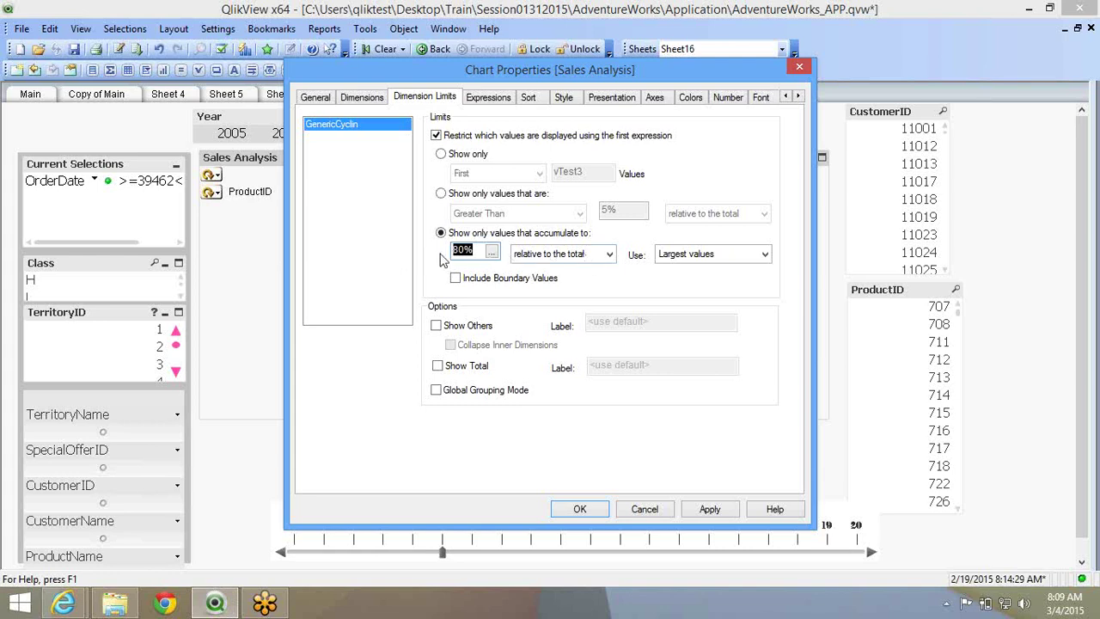
click(608, 255)
click(608, 260)
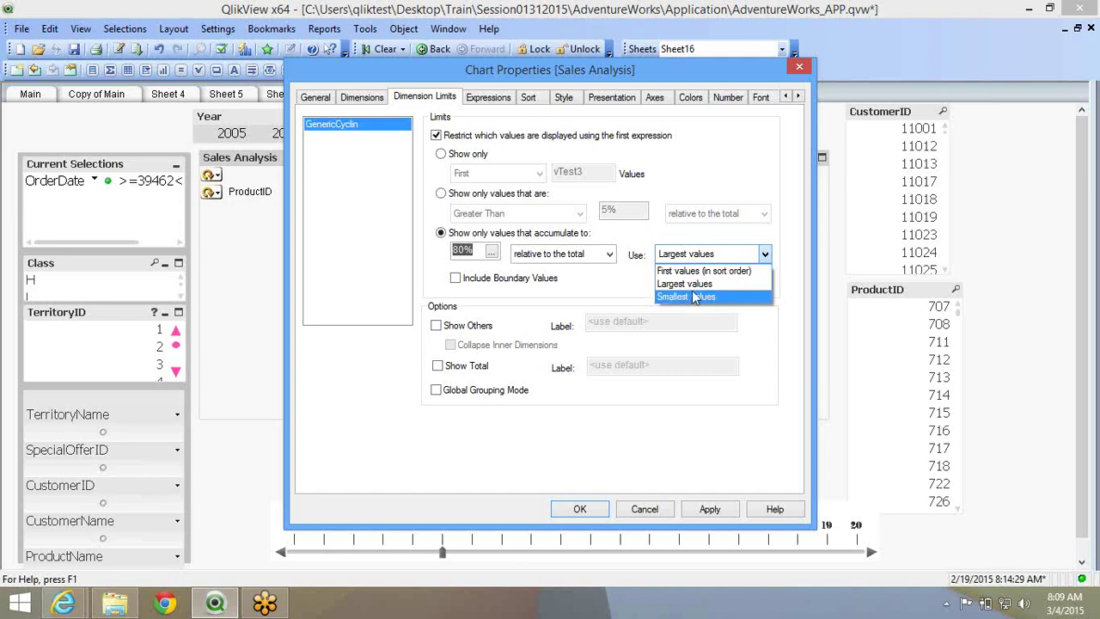
click(695, 285)
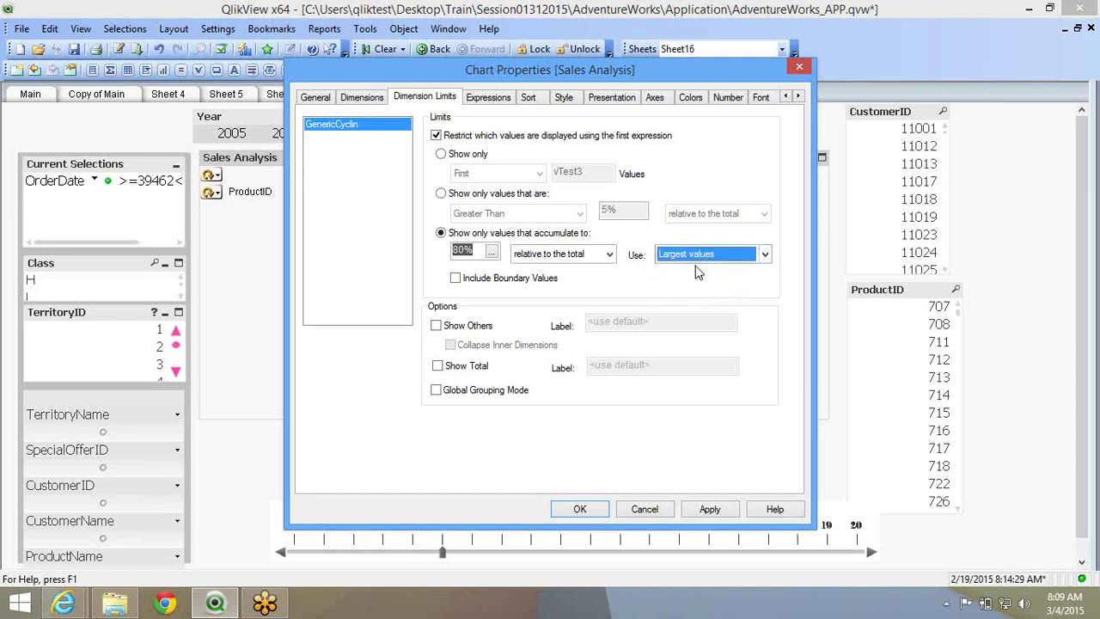
click(593, 514)
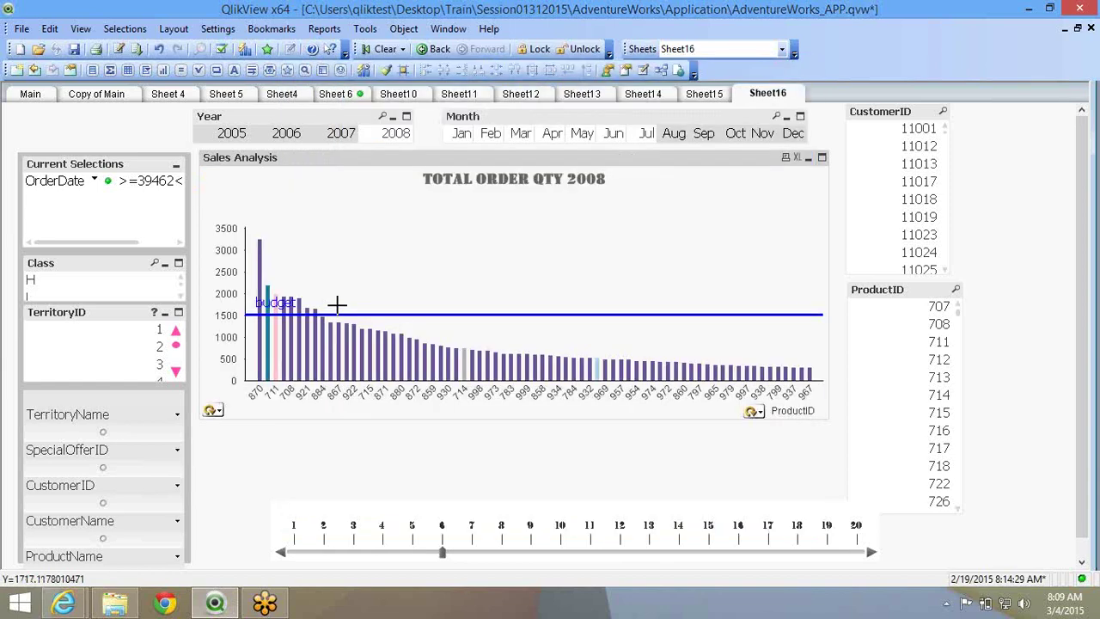
Include boundary values in the Sales Analysis chart's 80% accumulation limit.
right_click(370, 260)
click(380, 267)
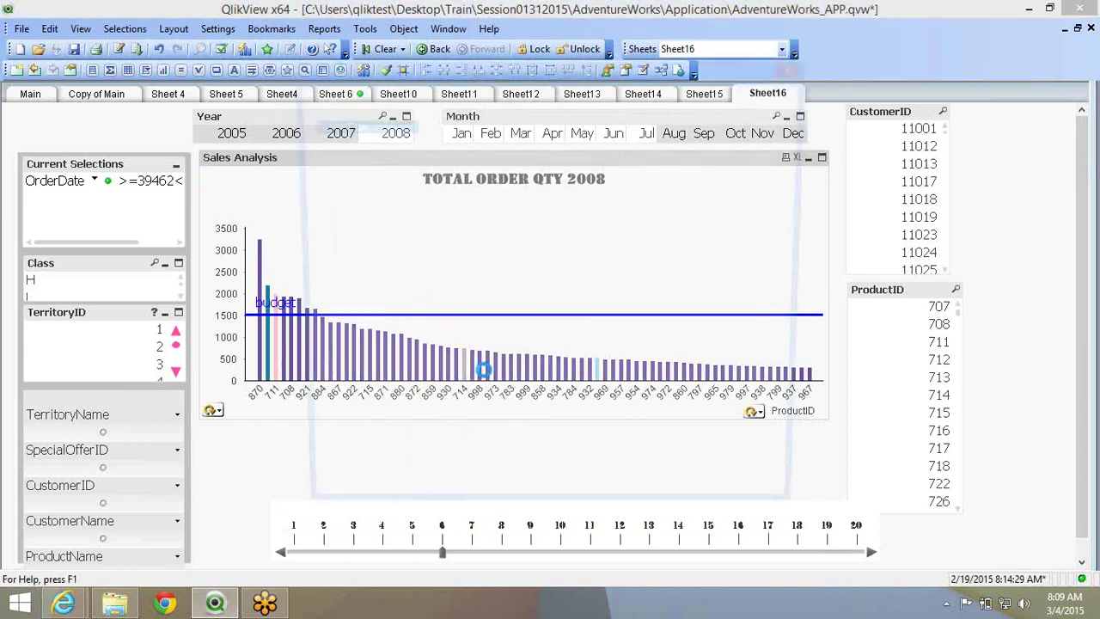
click(456, 278)
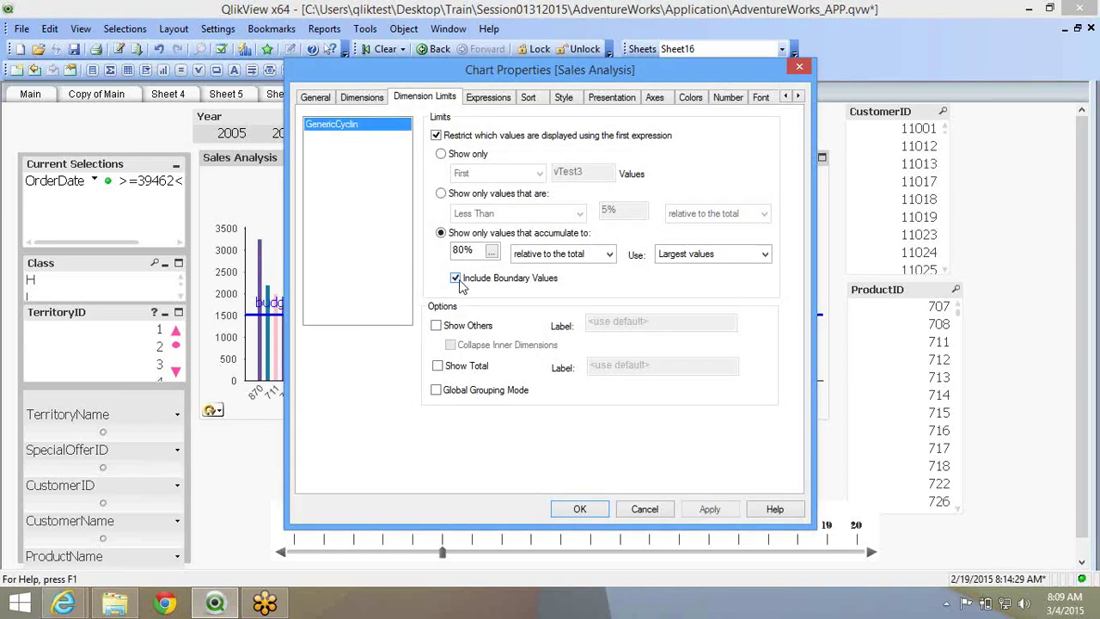
click(701, 505)
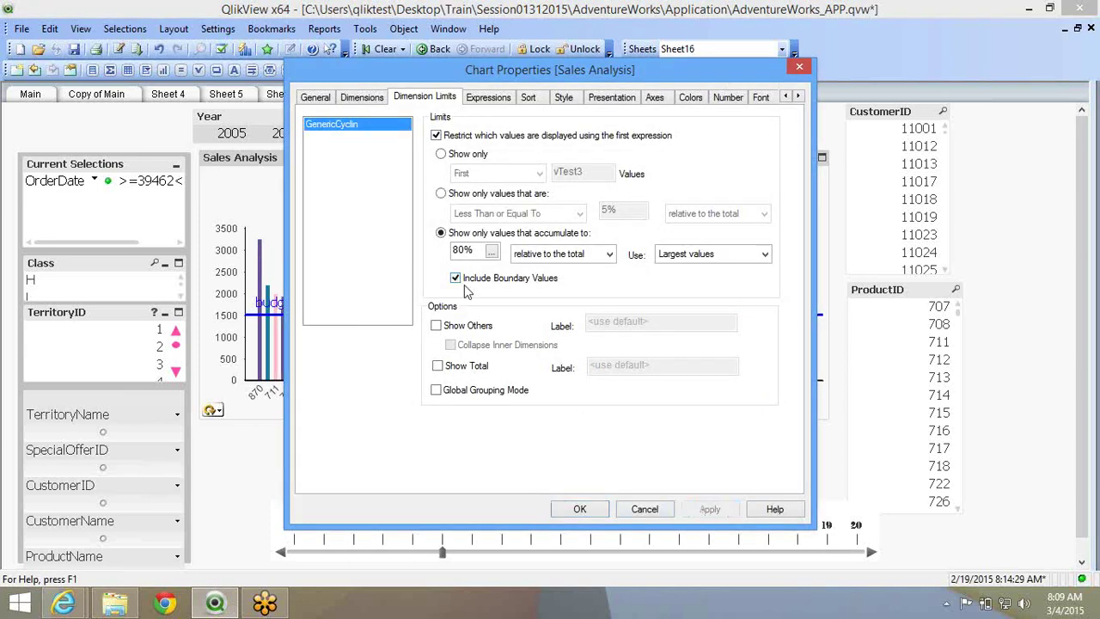
click(604, 516)
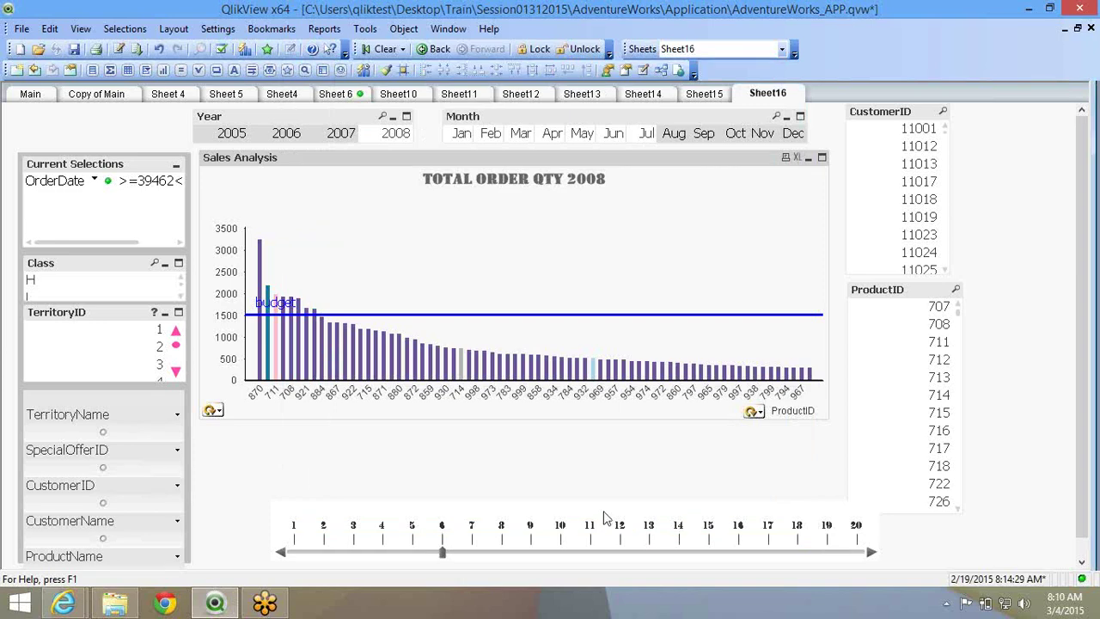
Limit the chart to show only the Largest vTest3 values and enable Show Others.
right_click(498, 305)
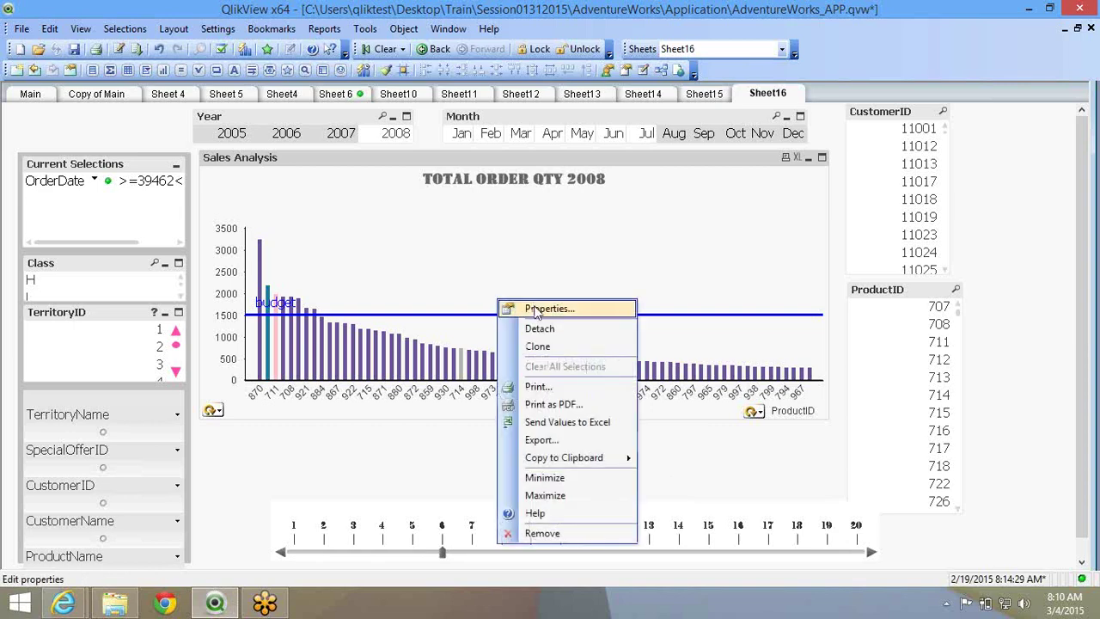
click(534, 307)
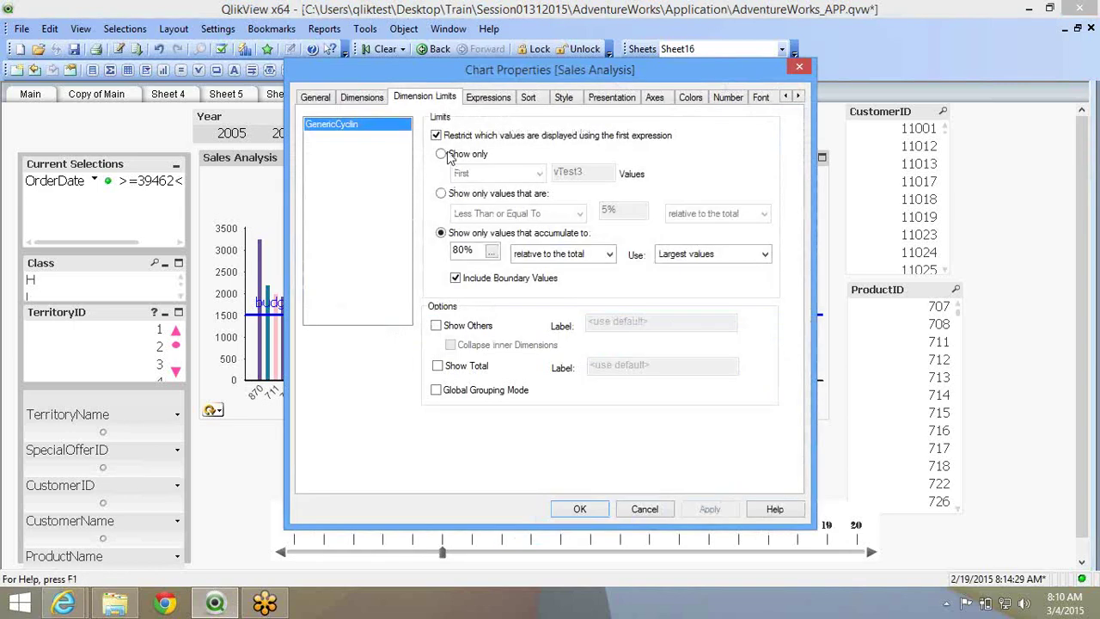
click(442, 154)
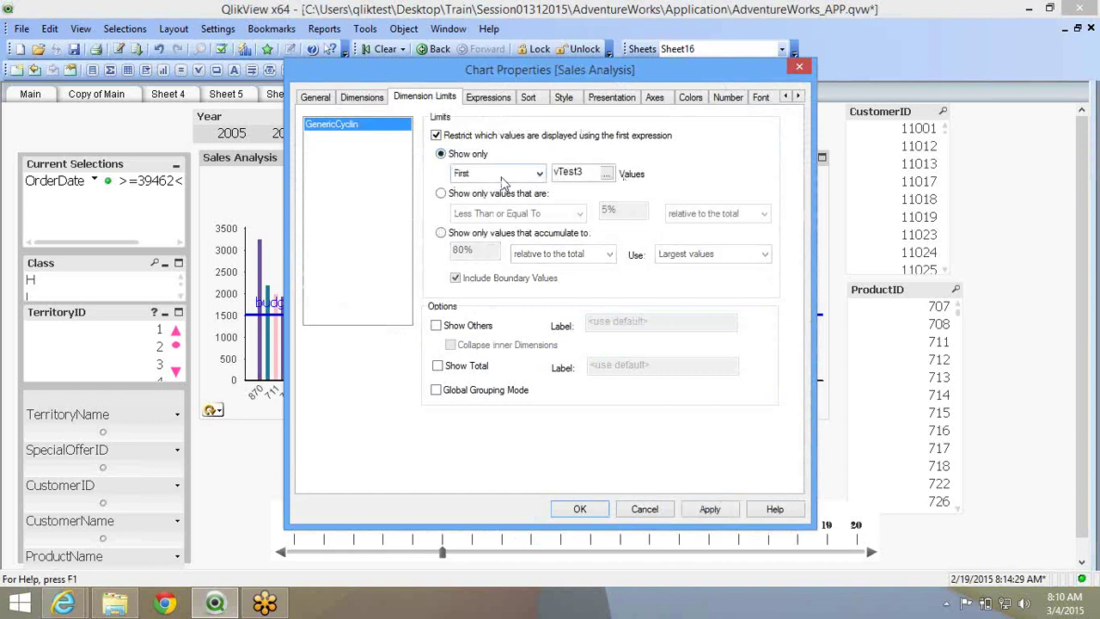
click(502, 178)
click(498, 200)
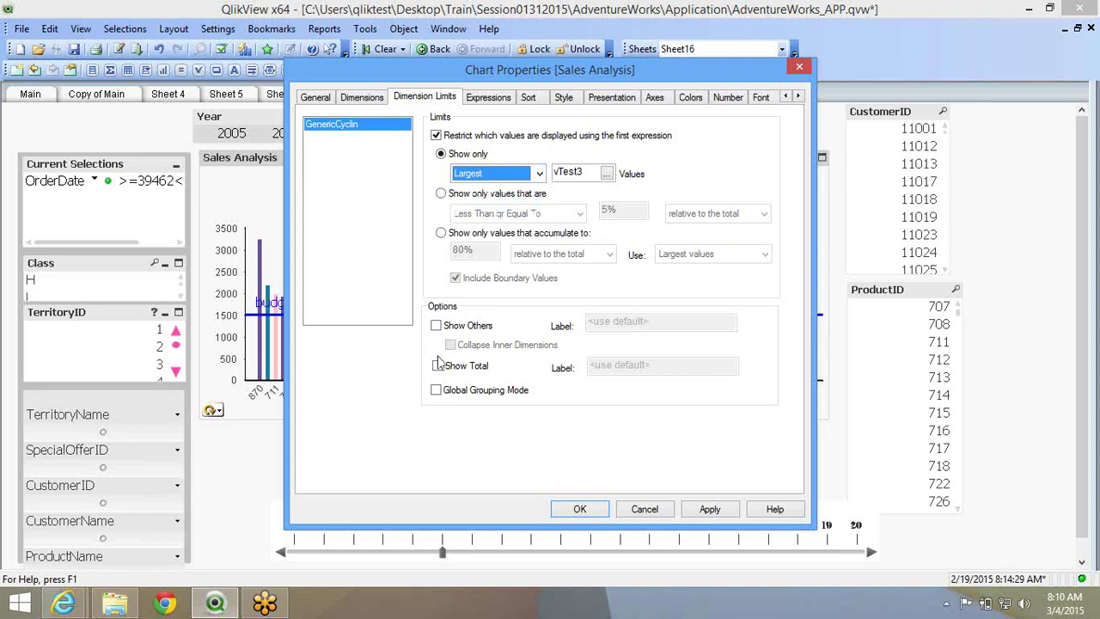
click(436, 326)
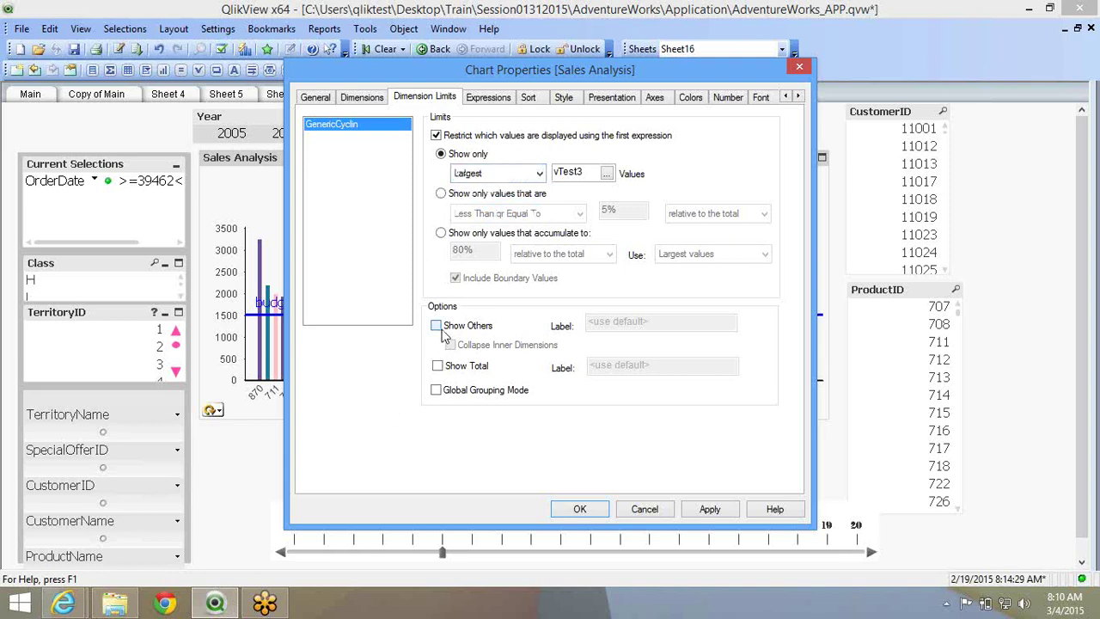
click(580, 510)
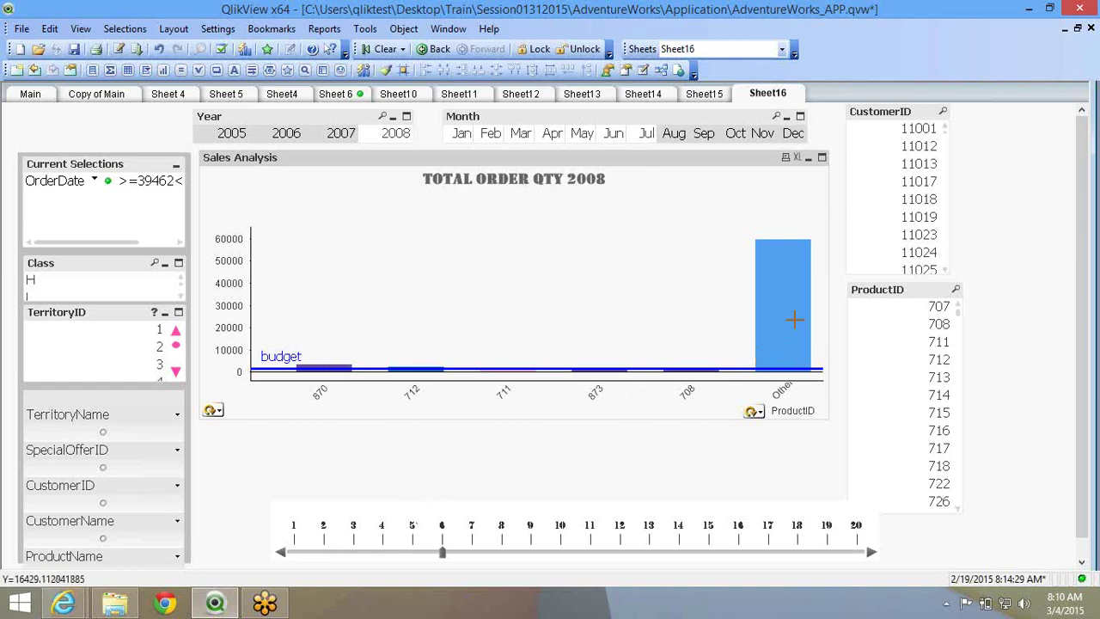
mouse_move(795, 348)
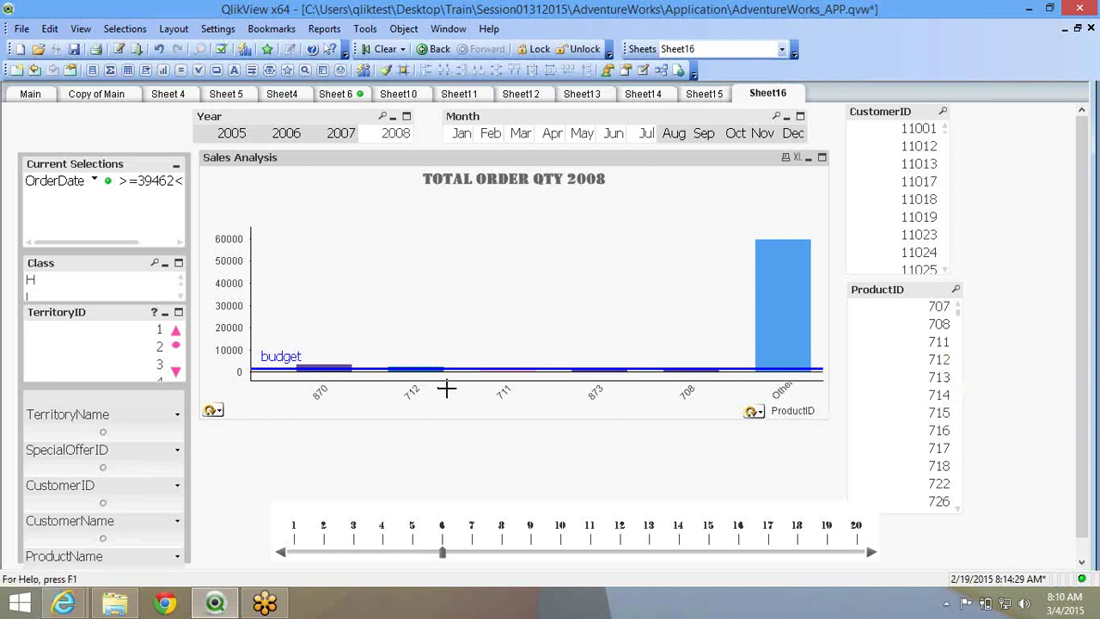
click(833, 388)
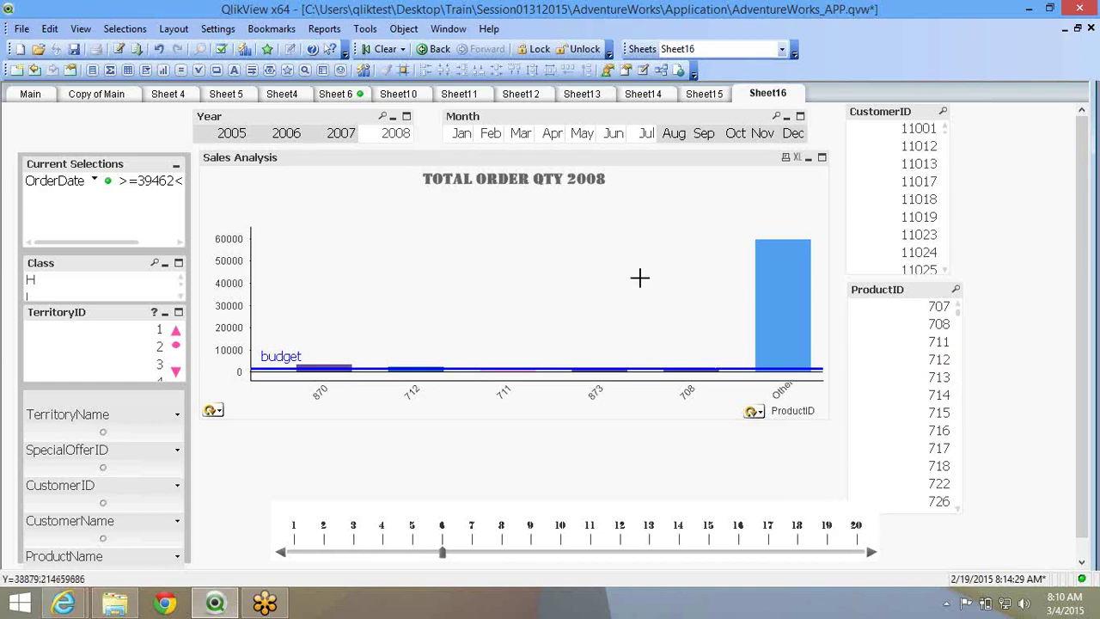
Disable Show Others and enable Show Total in the Sales Analysis chart's dimension limits.
right_click(586, 239)
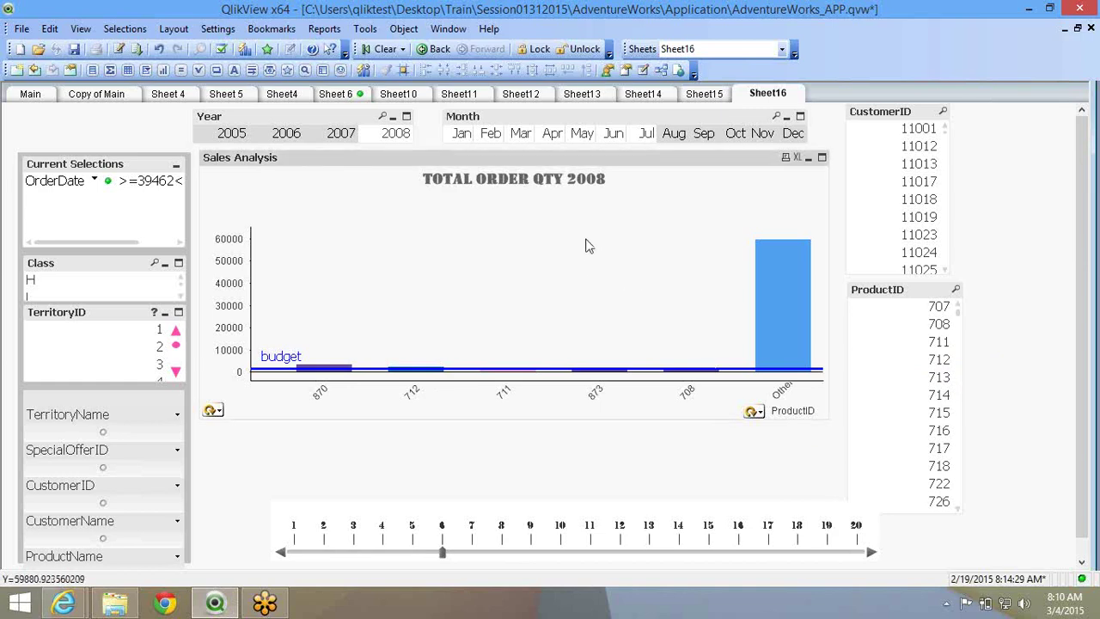
click(605, 248)
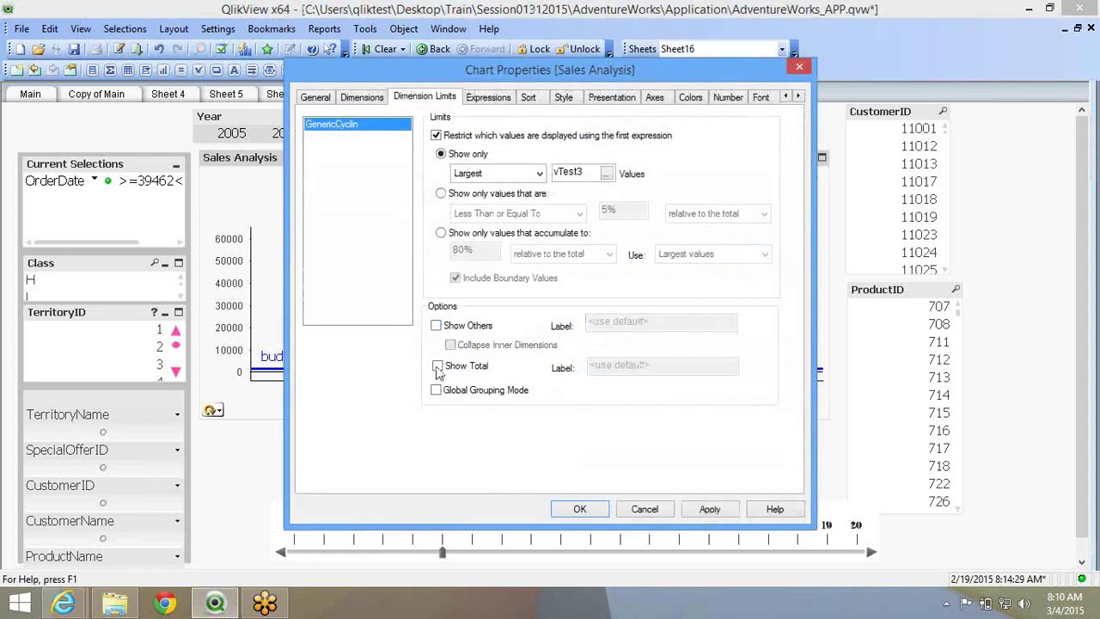
click(438, 365)
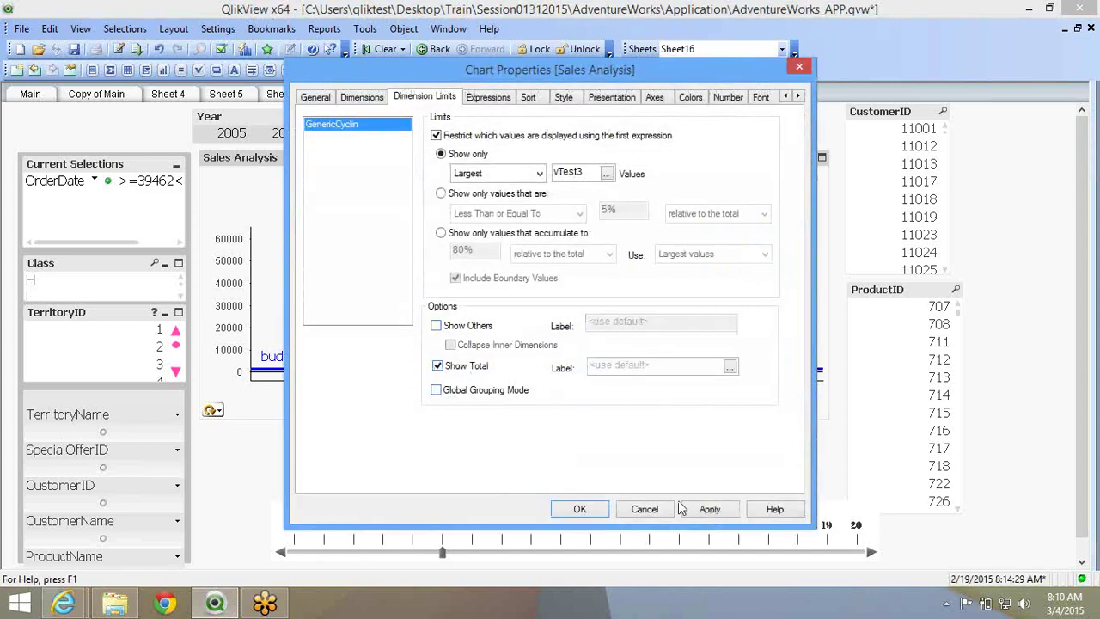
click(582, 512)
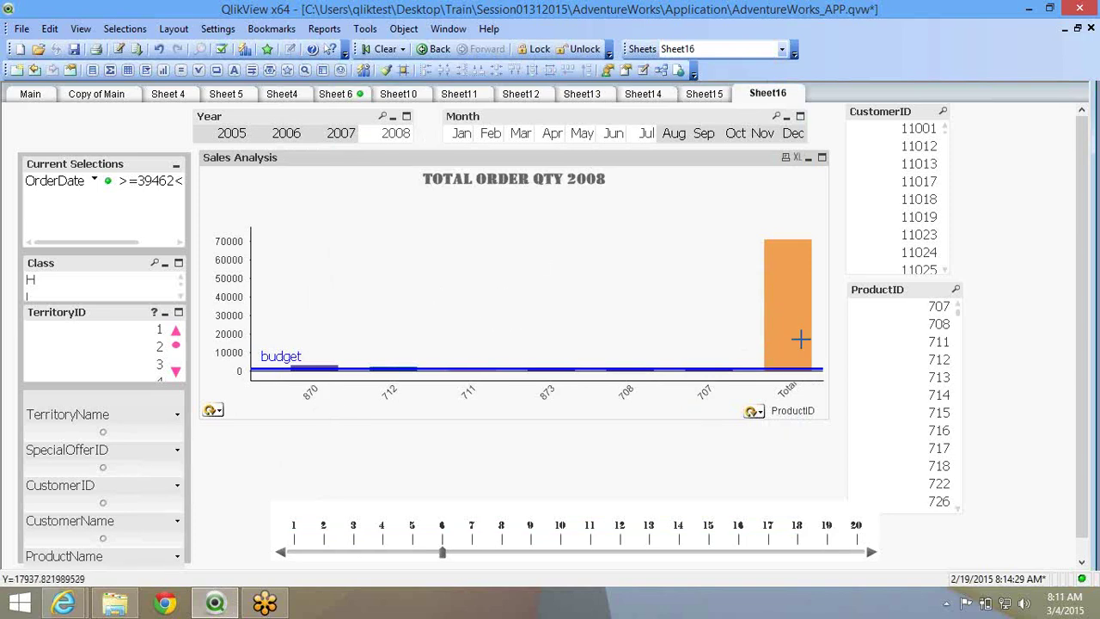
Examine the chart's Total and Others segment colors, then review its dimension, dimension limit, expression and number settings.
right_click(490, 209)
click(516, 215)
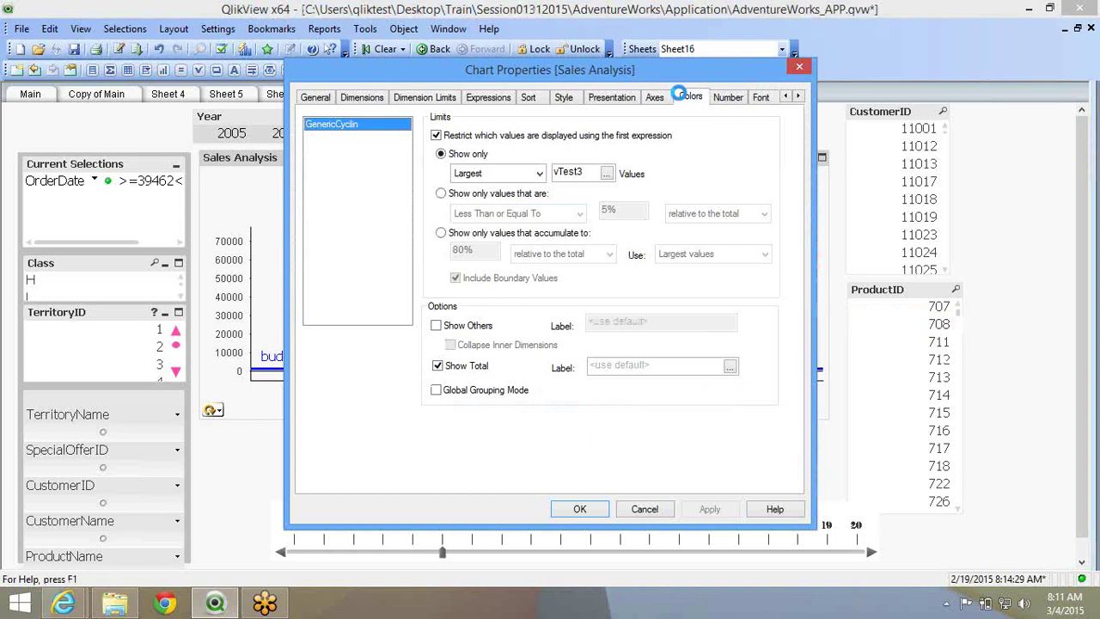
click(690, 97)
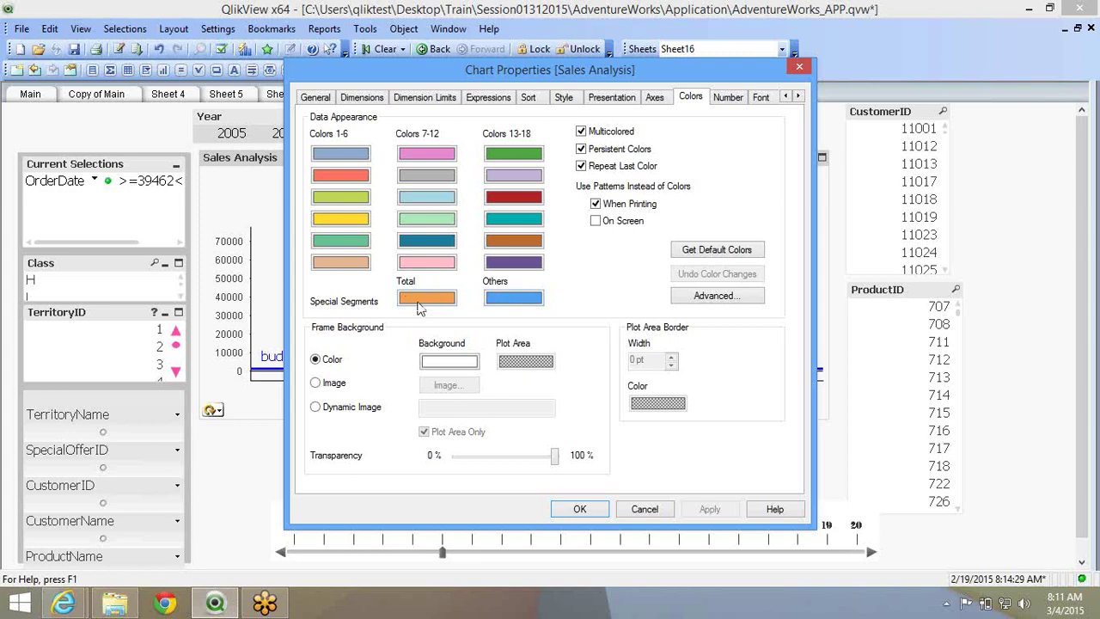
click(365, 98)
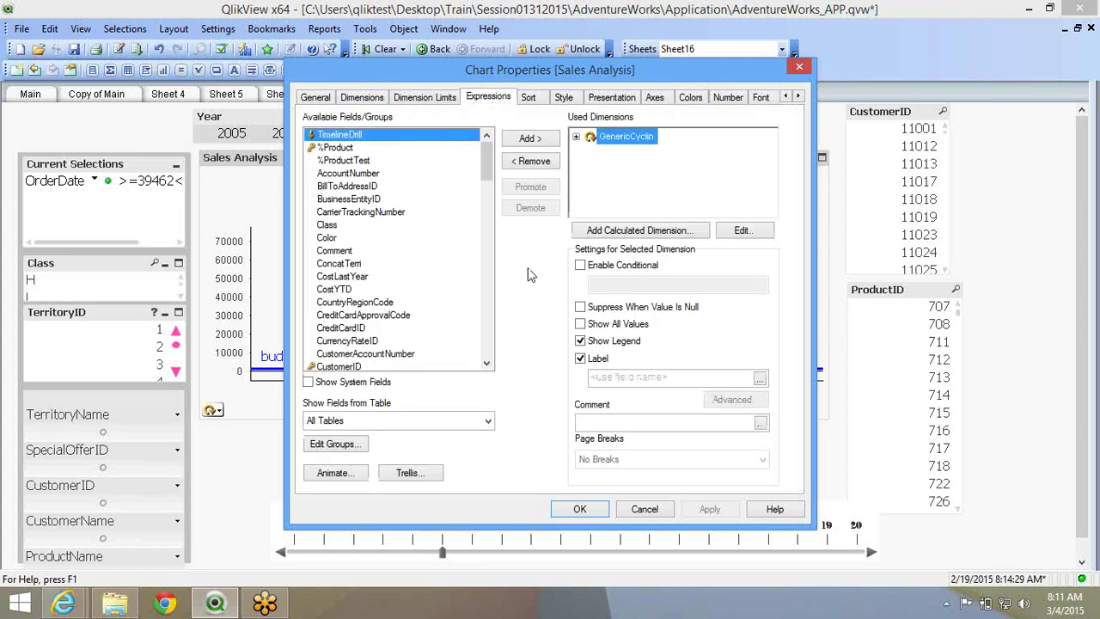
click(488, 97)
click(362, 98)
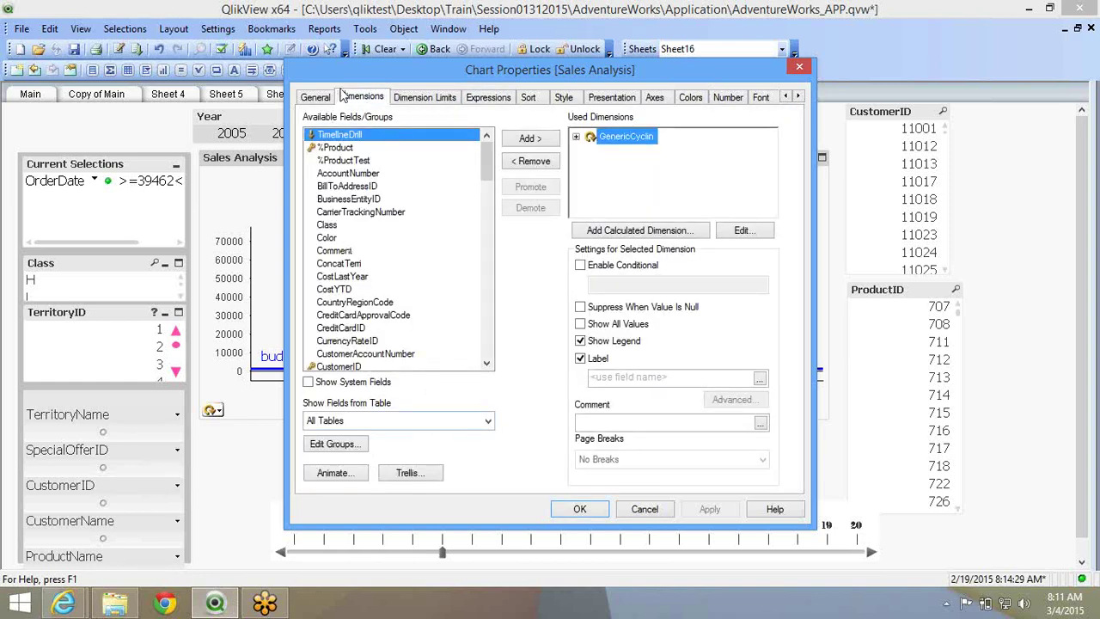
click(425, 98)
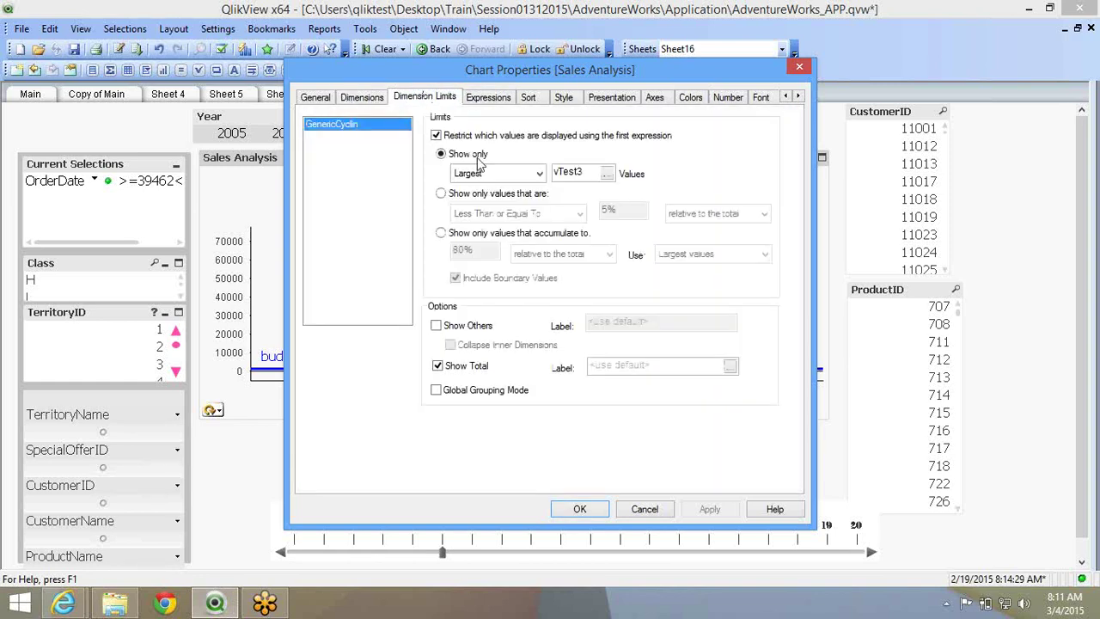
click(490, 100)
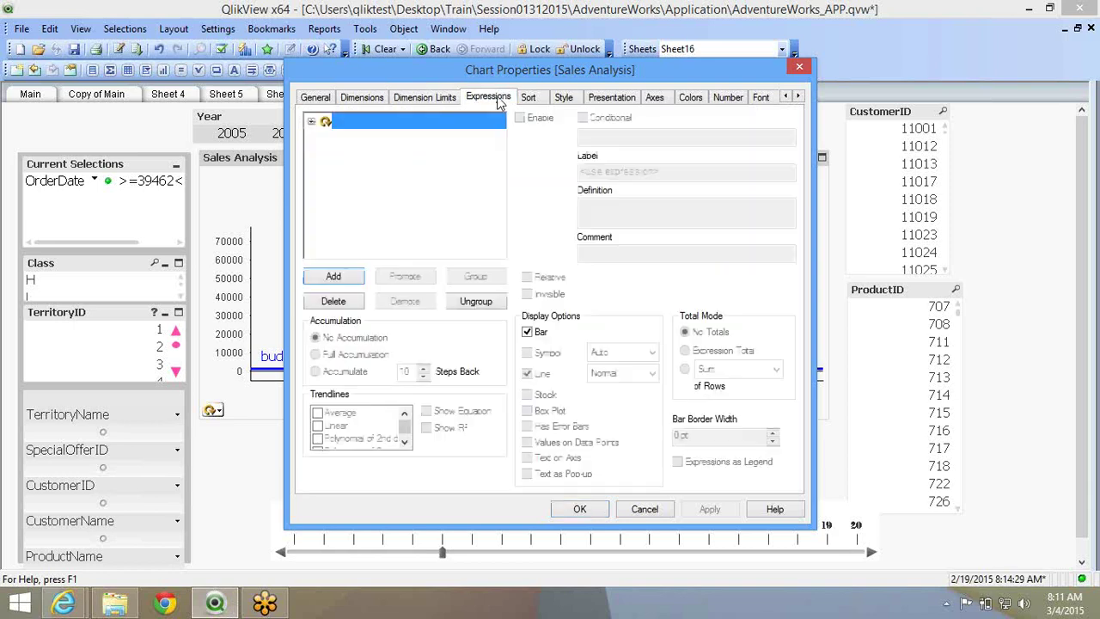
click(754, 97)
click(688, 97)
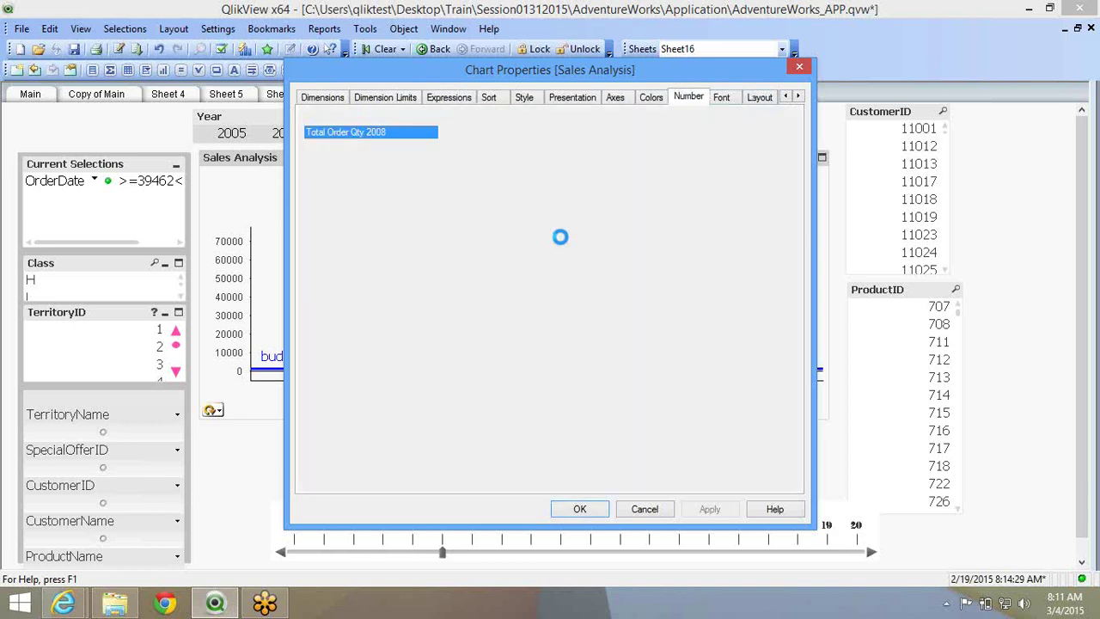
click(568, 512)
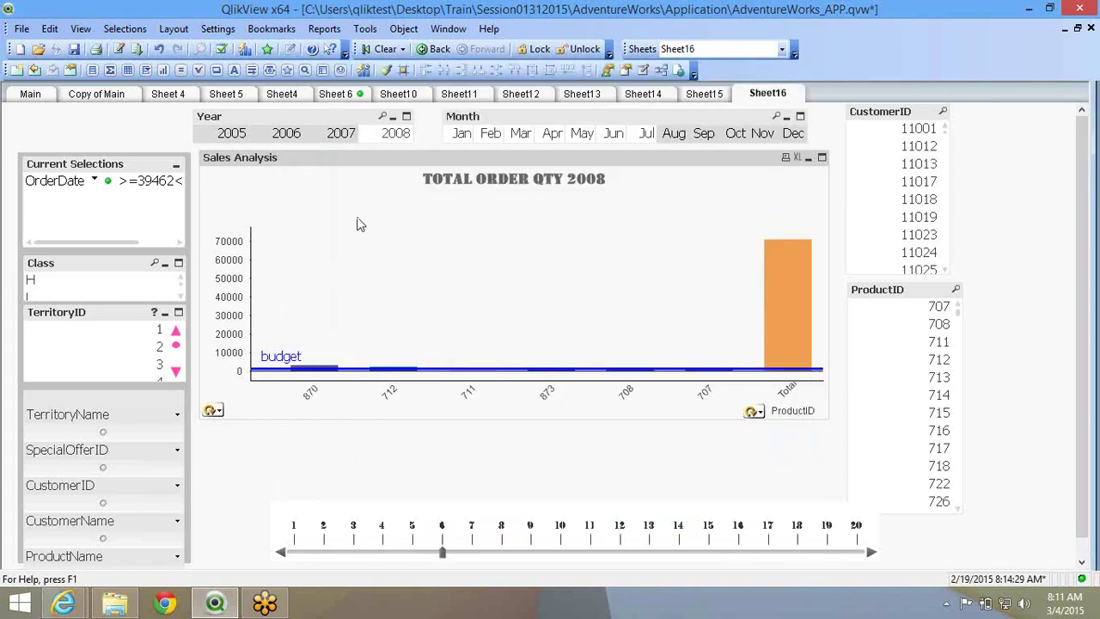
Change the Sales Analysis chart on Sheet16 from a bar chart to a line chart.
right_click(358, 220)
click(383, 231)
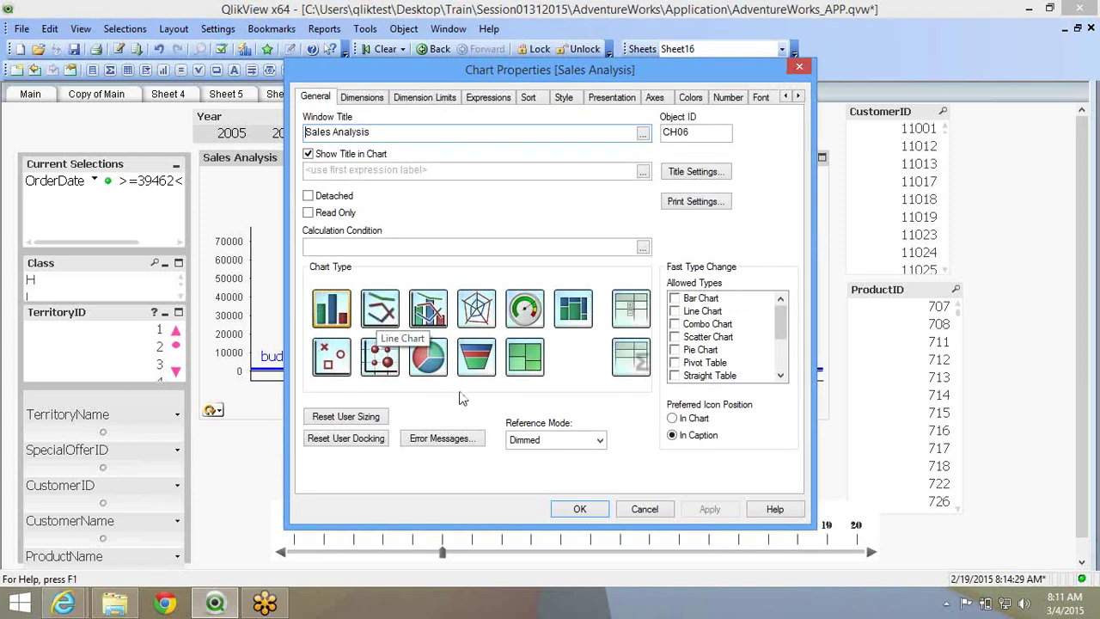
click(580, 509)
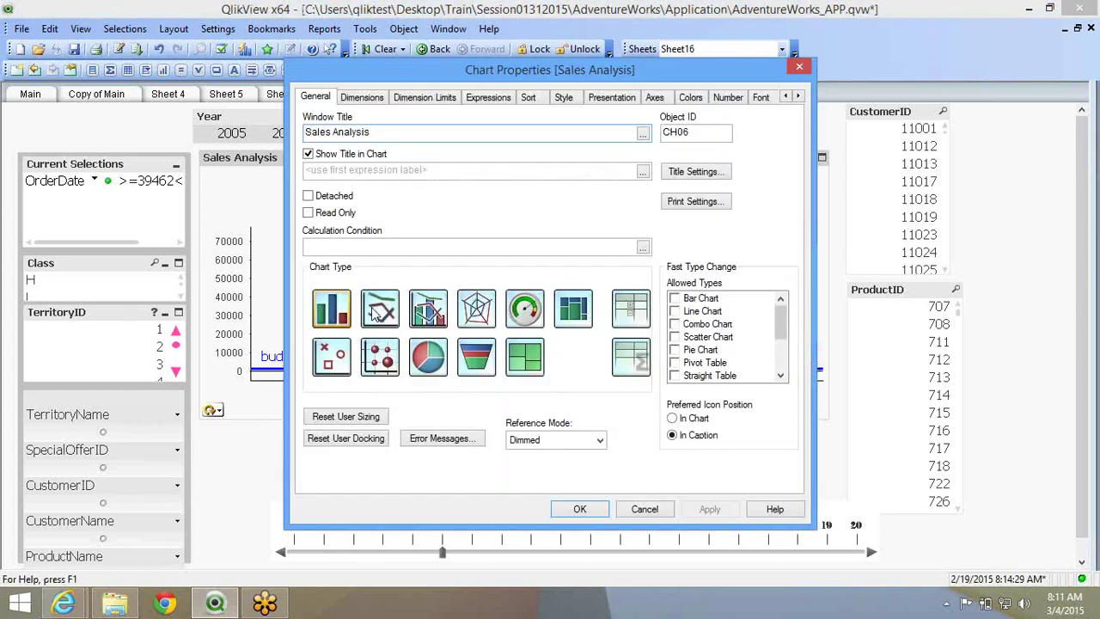
click(576, 510)
Delete the budget reference line from the Sales Analysis chart's presentation settings.
right_click(491, 209)
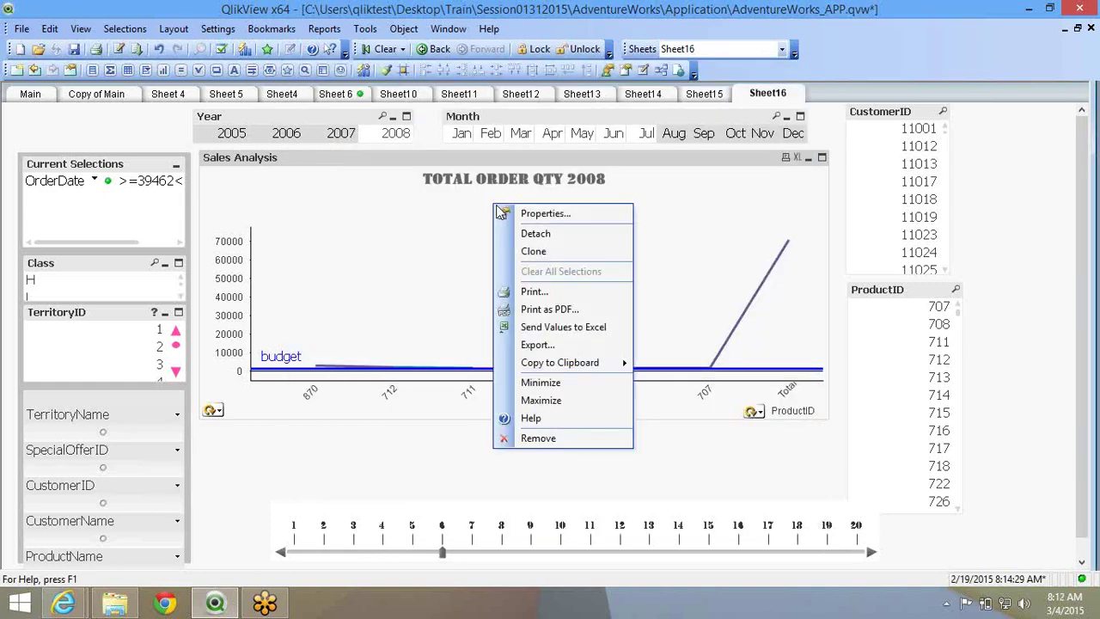
key(Escape)
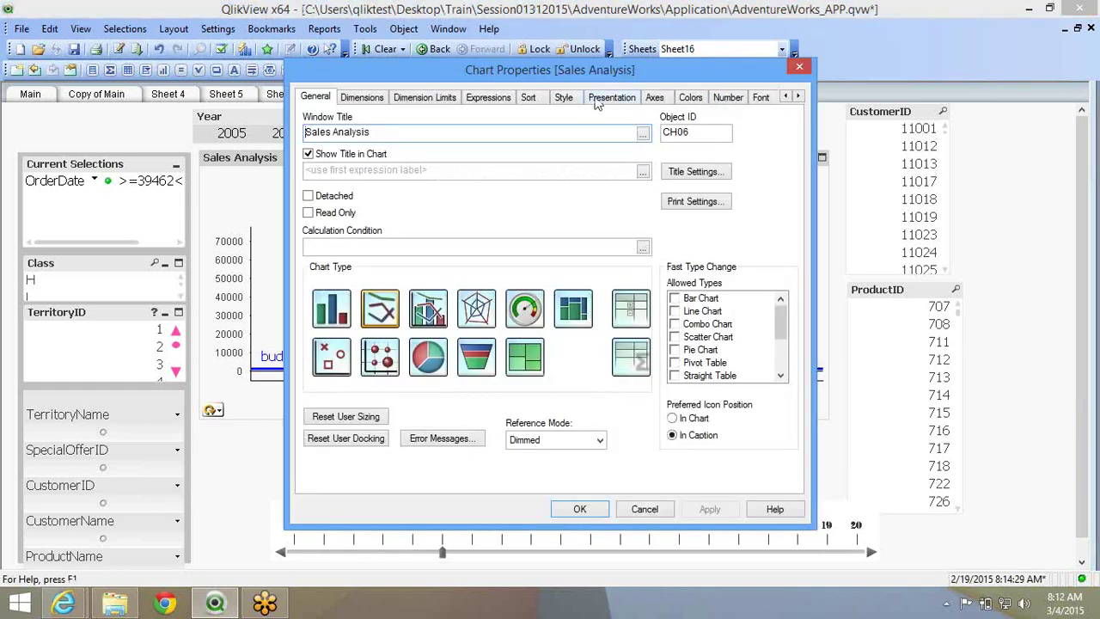
click(597, 101)
click(691, 330)
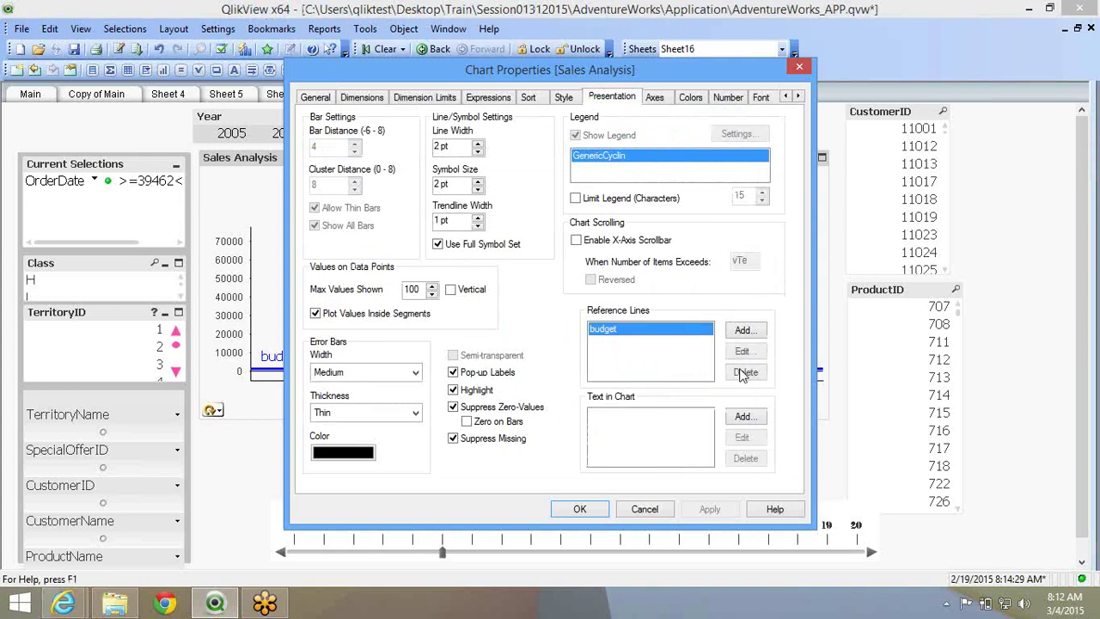
click(745, 371)
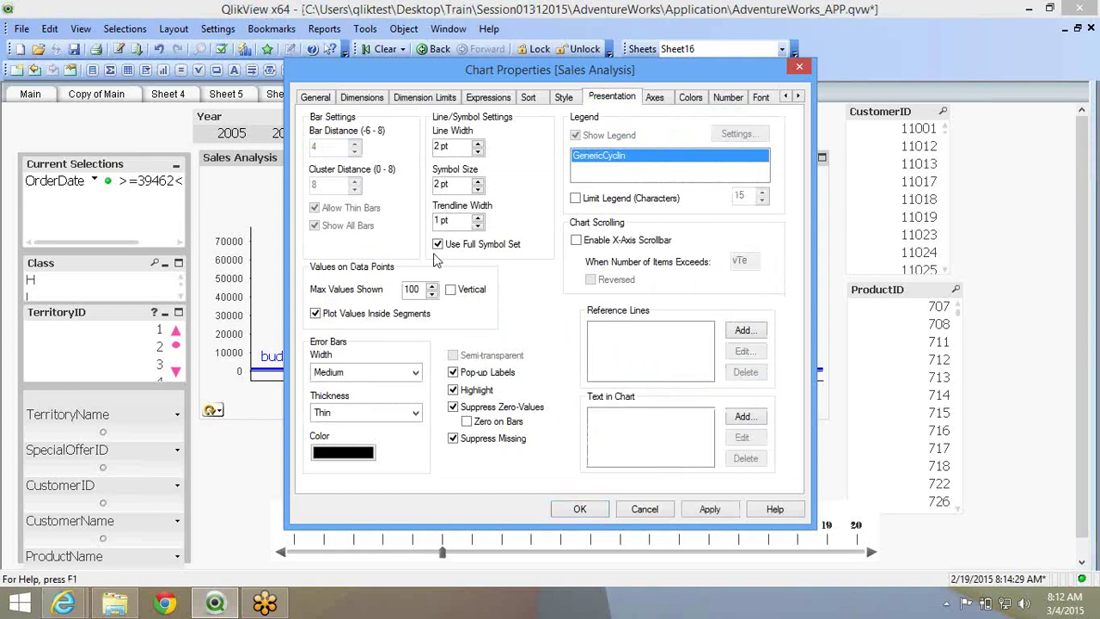
Add StoreID as a second dimension after GenericCyclin in the Sales Analysis line chart.
click(362, 97)
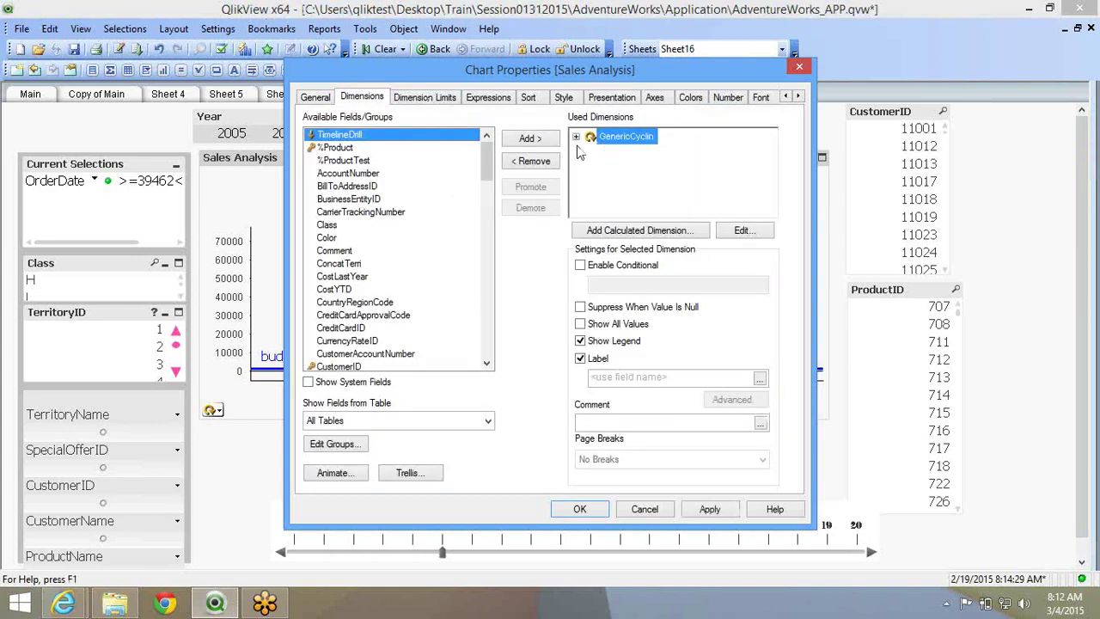
click(348, 240)
drag(487, 171, 499, 336)
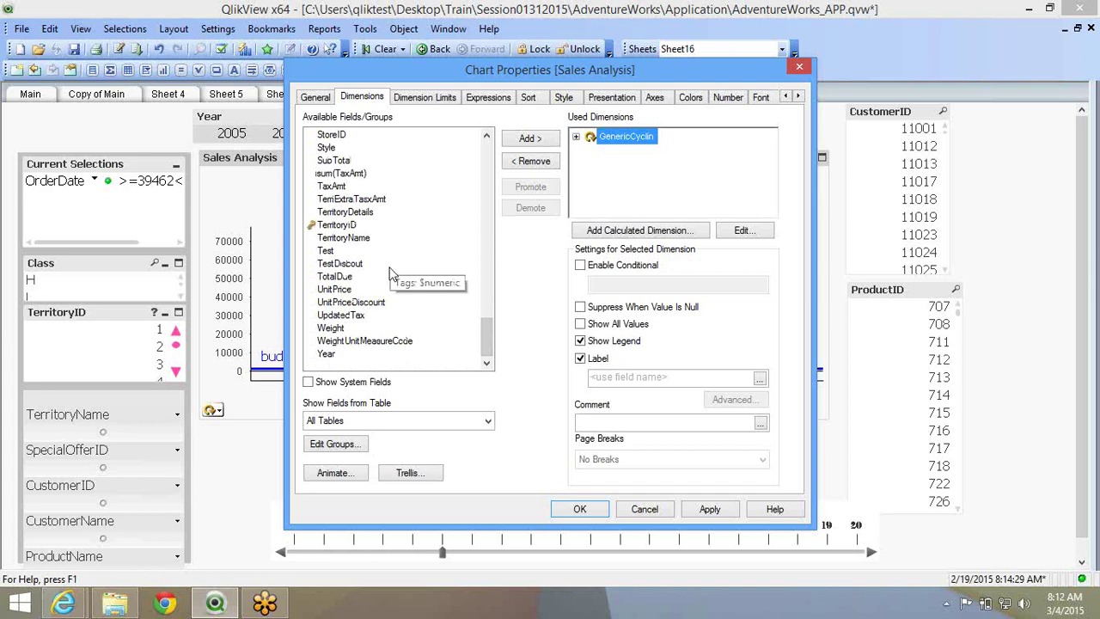
scroll(391, 274, up, 6)
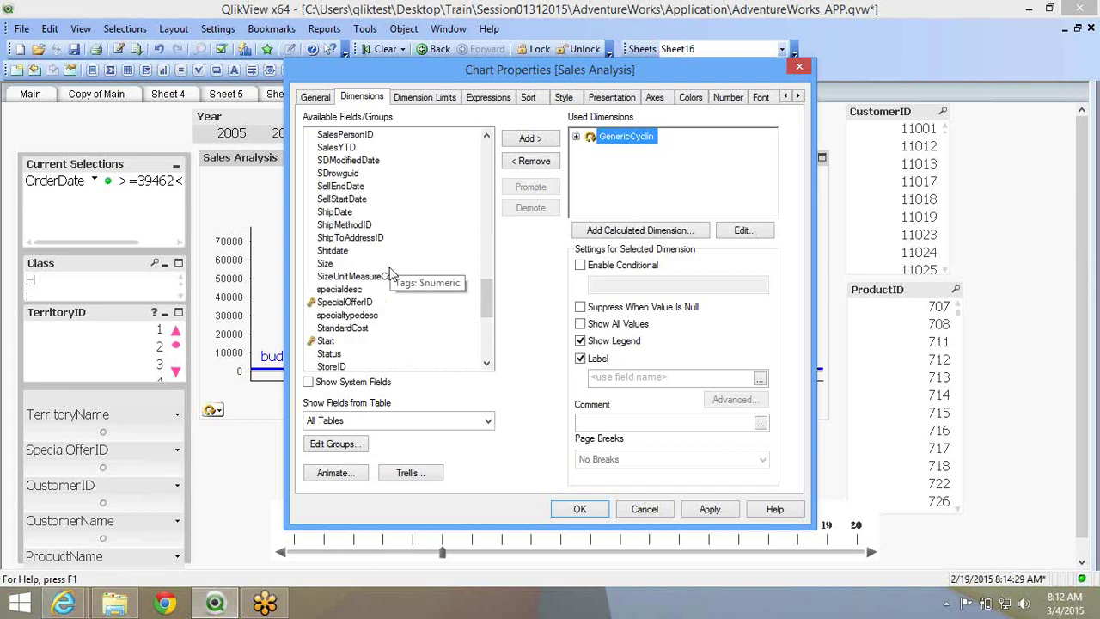
click(331, 366)
click(530, 140)
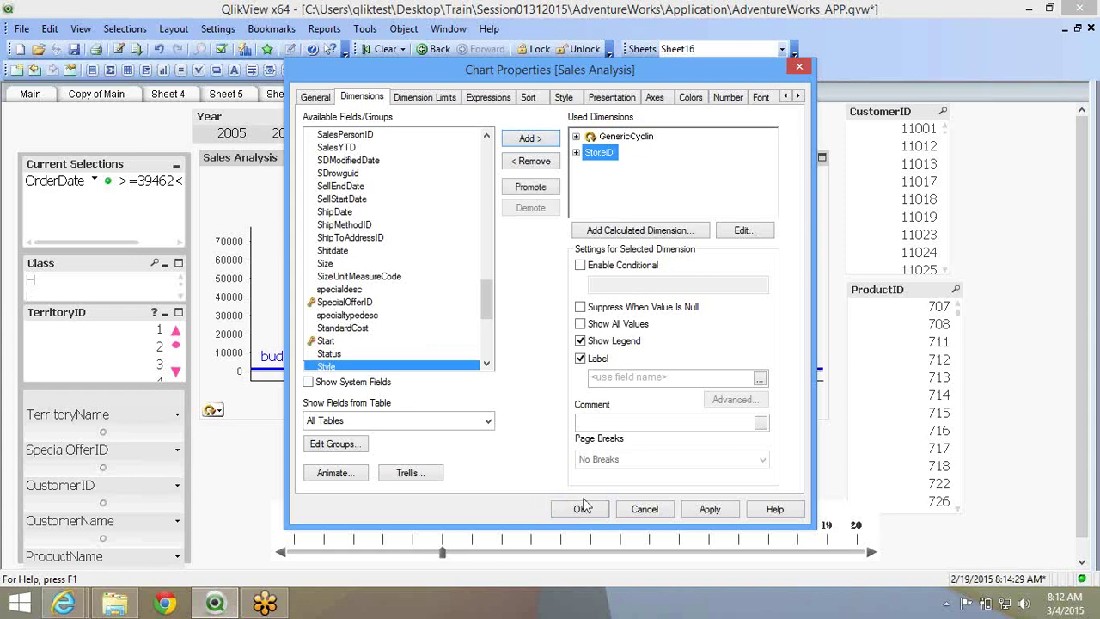
click(583, 508)
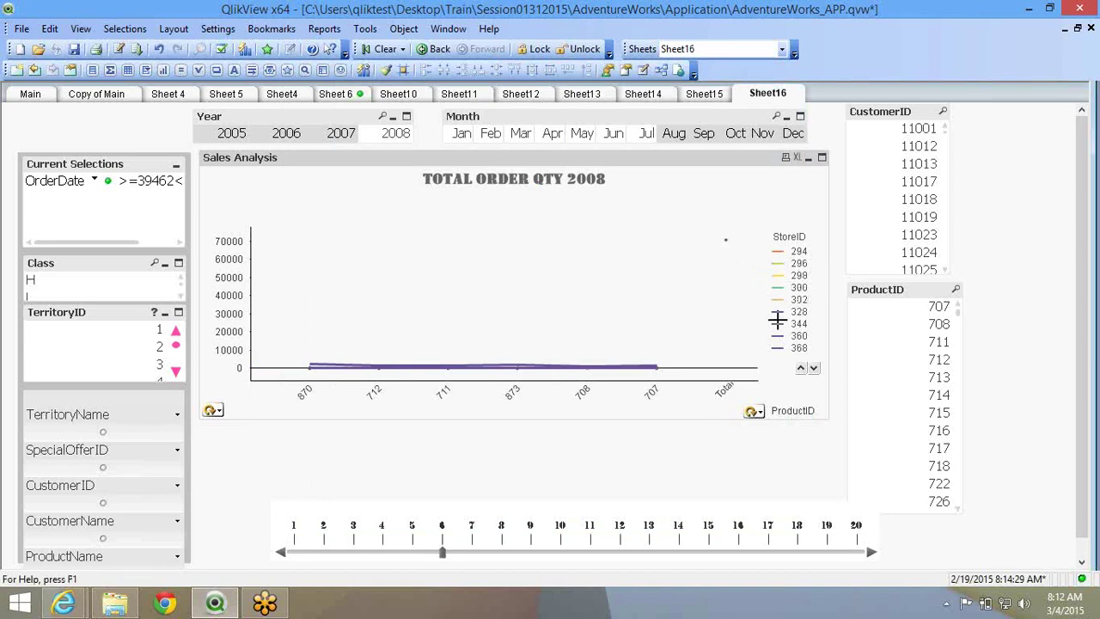
Replace the Sales Analysis line chart's dimensions with Year and ProductID, in that order.
right_click(376, 271)
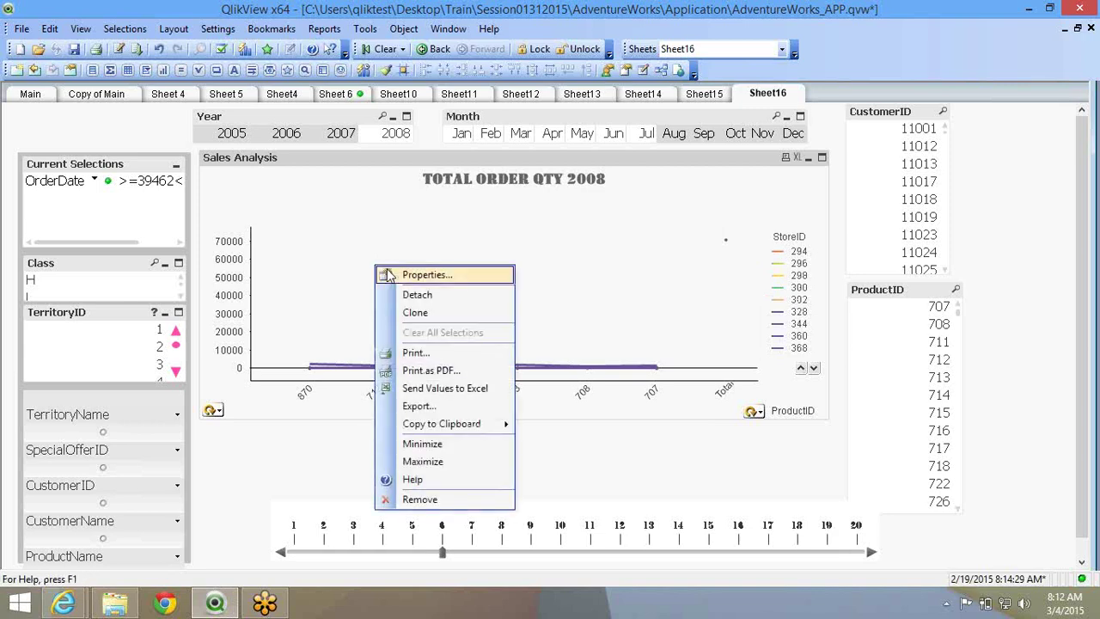
click(386, 271)
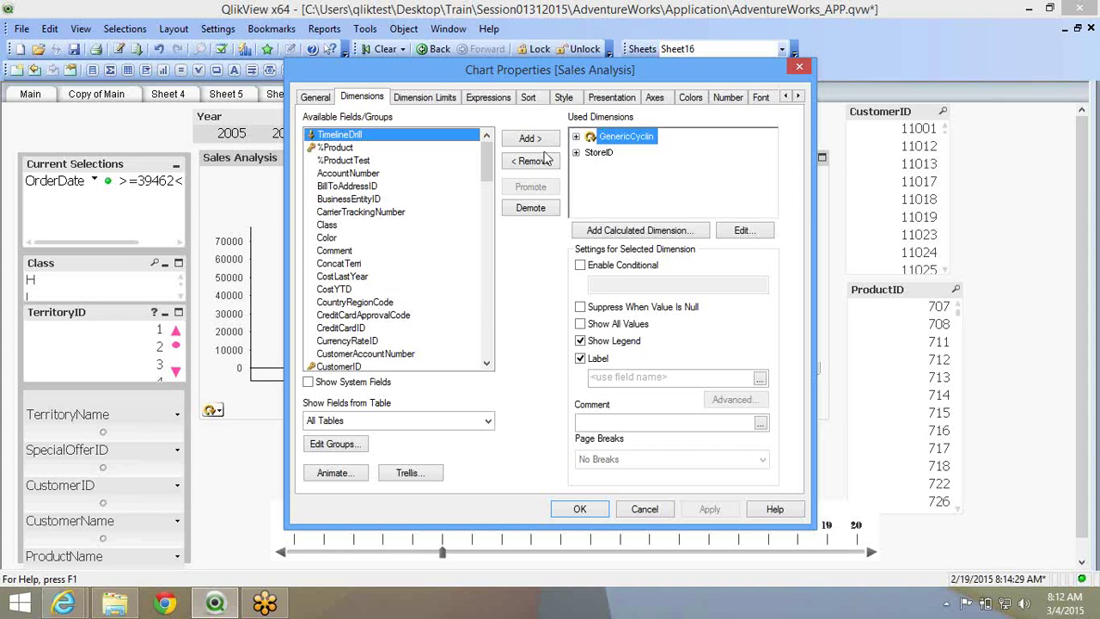
click(545, 162)
click(546, 163)
click(350, 254)
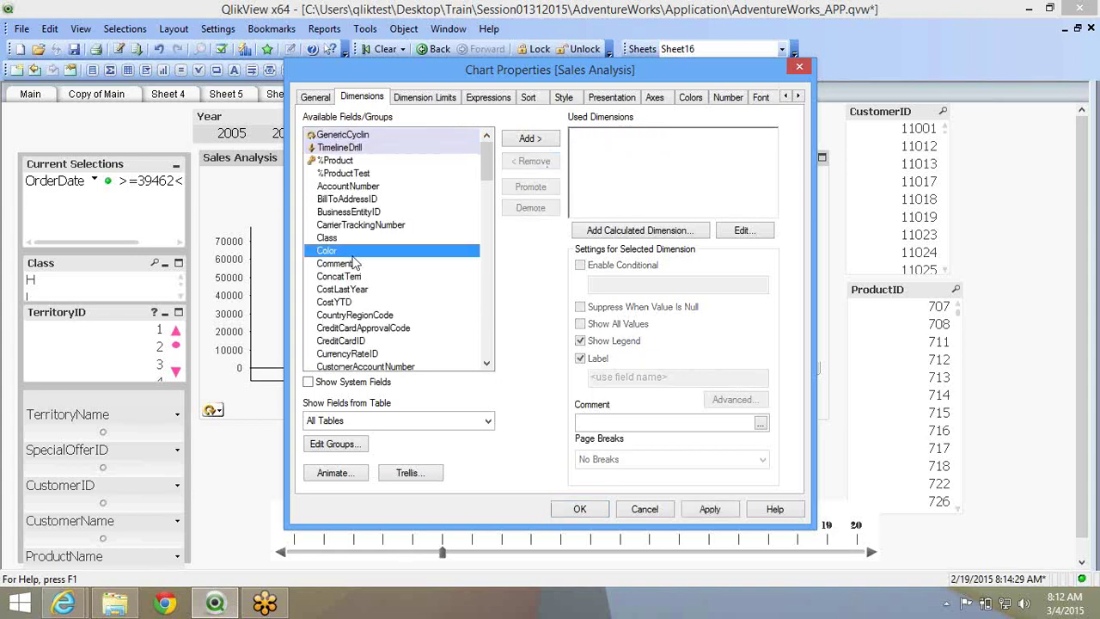
key(y)
click(525, 142)
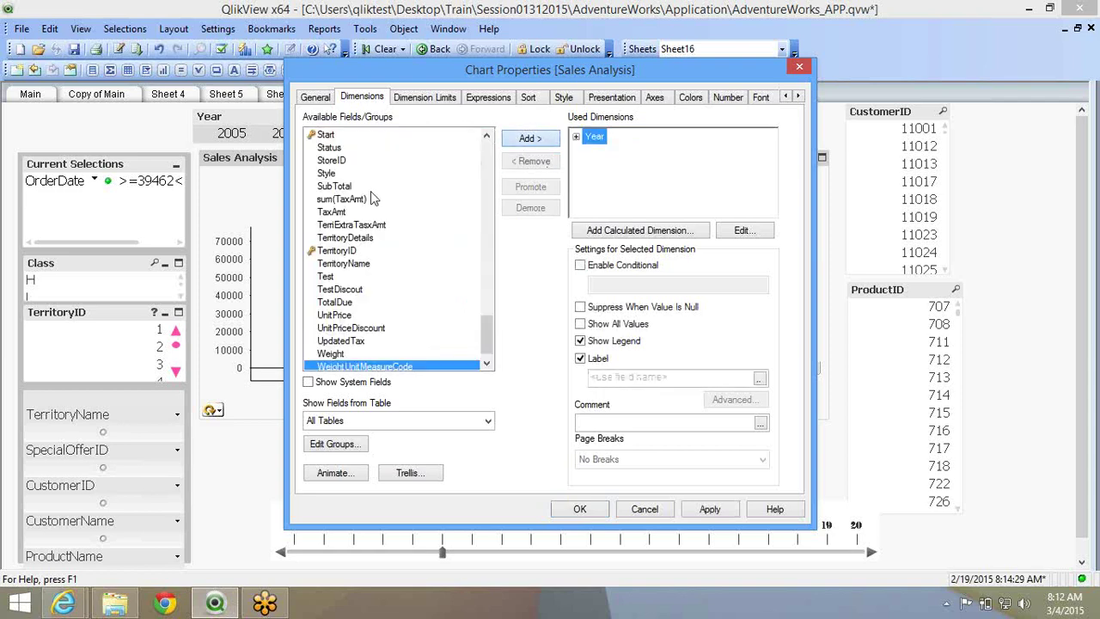
drag(373, 187, 371, 201)
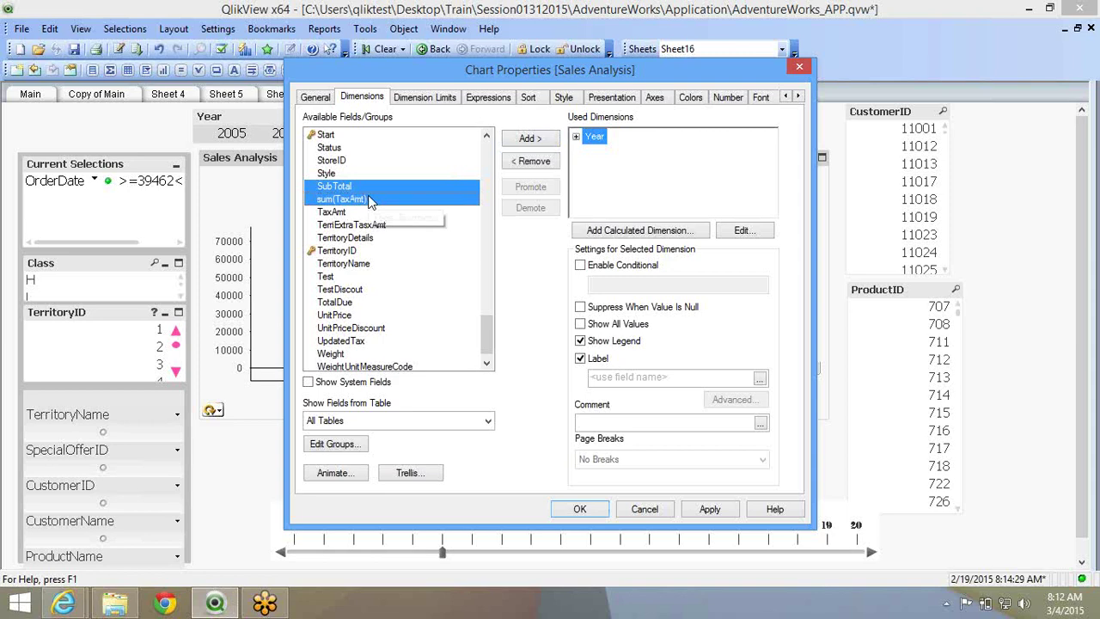
key(p)
click(395, 148)
click(525, 137)
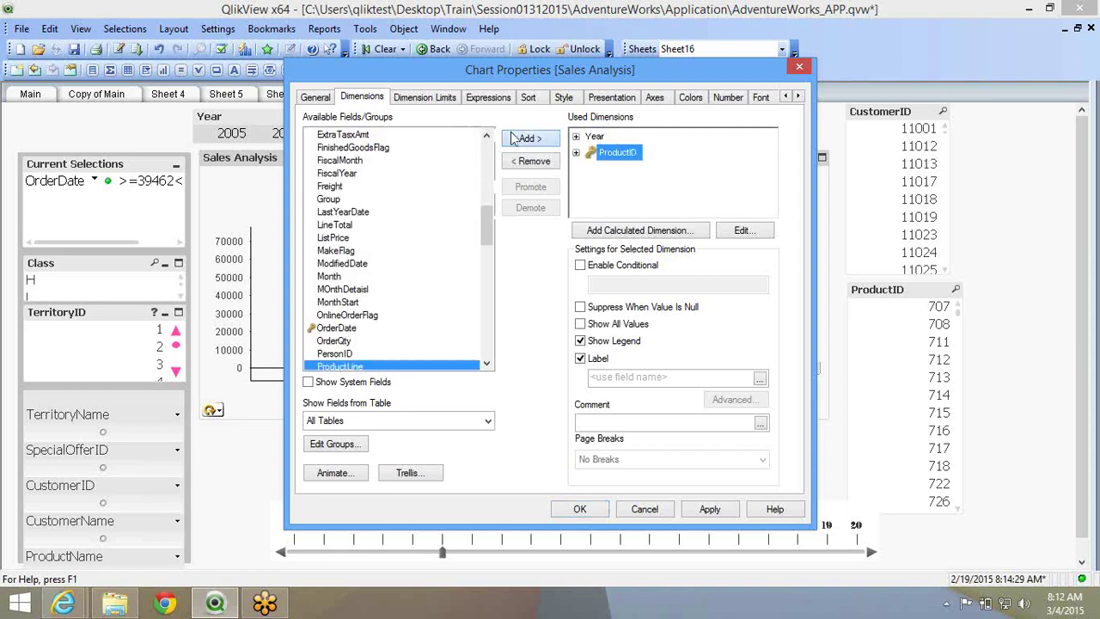
click(600, 515)
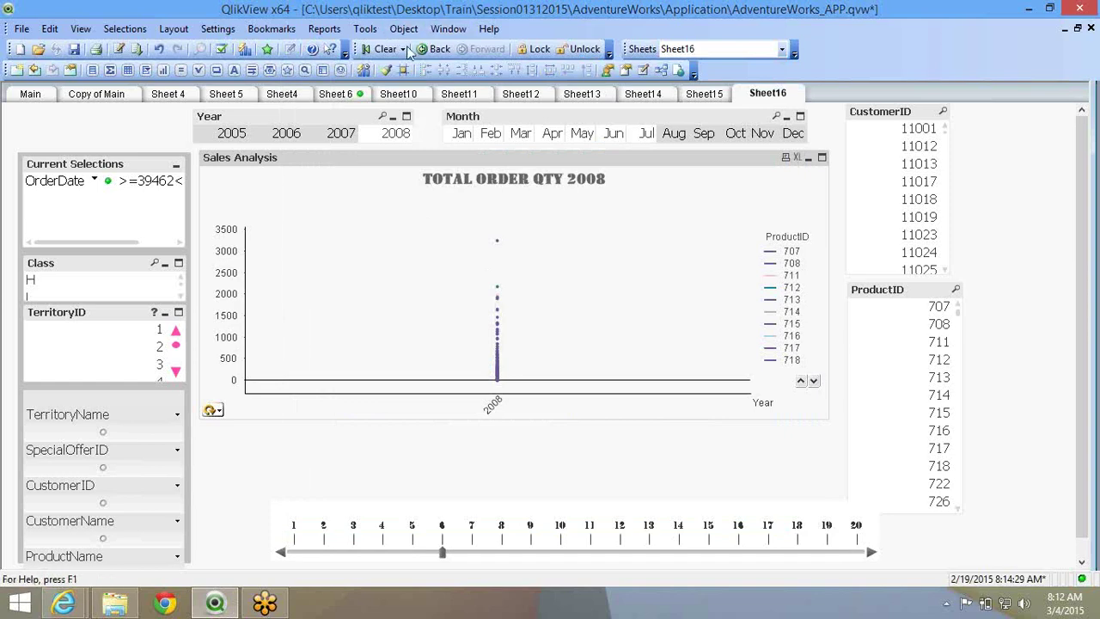
Clear all selections and examine the expressions grouped in the Sales Analysis line chart.
click(380, 49)
right_click(521, 297)
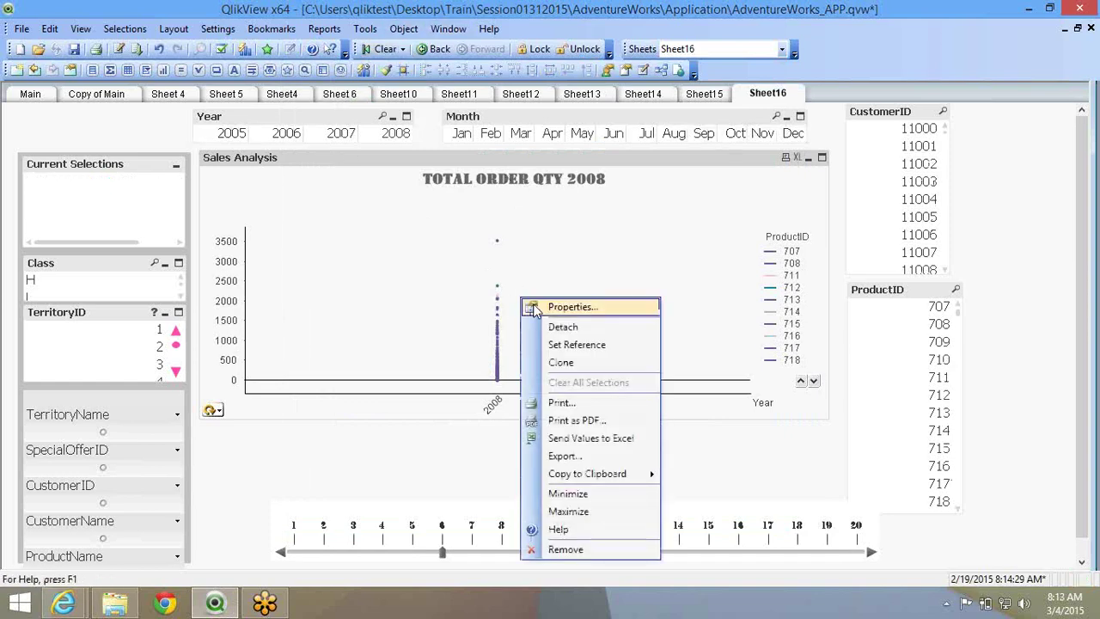
click(559, 304)
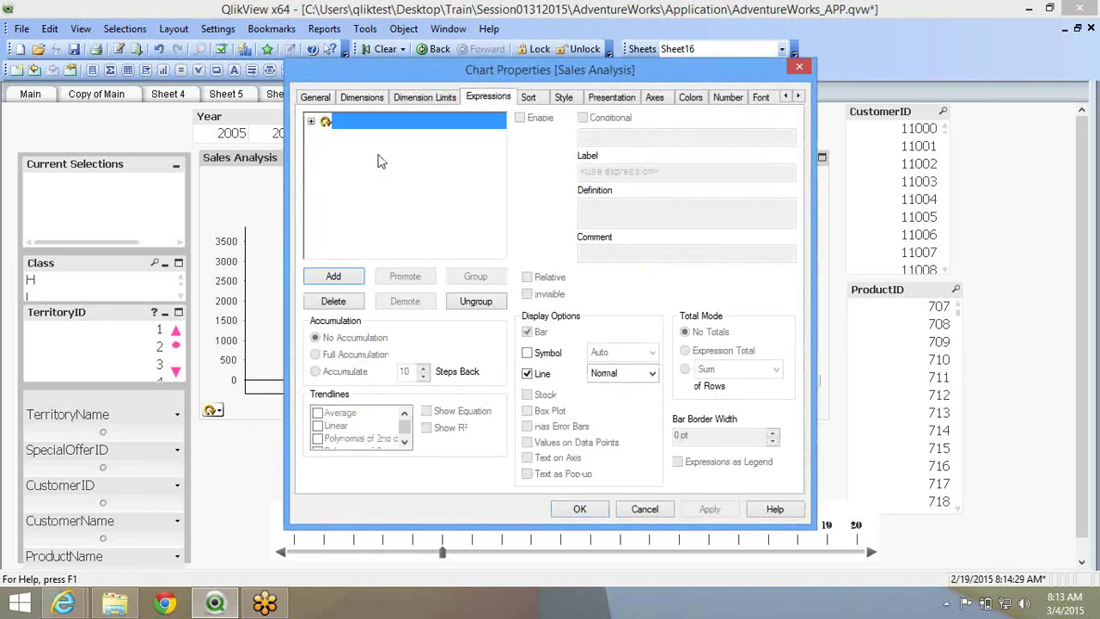
double_click(324, 123)
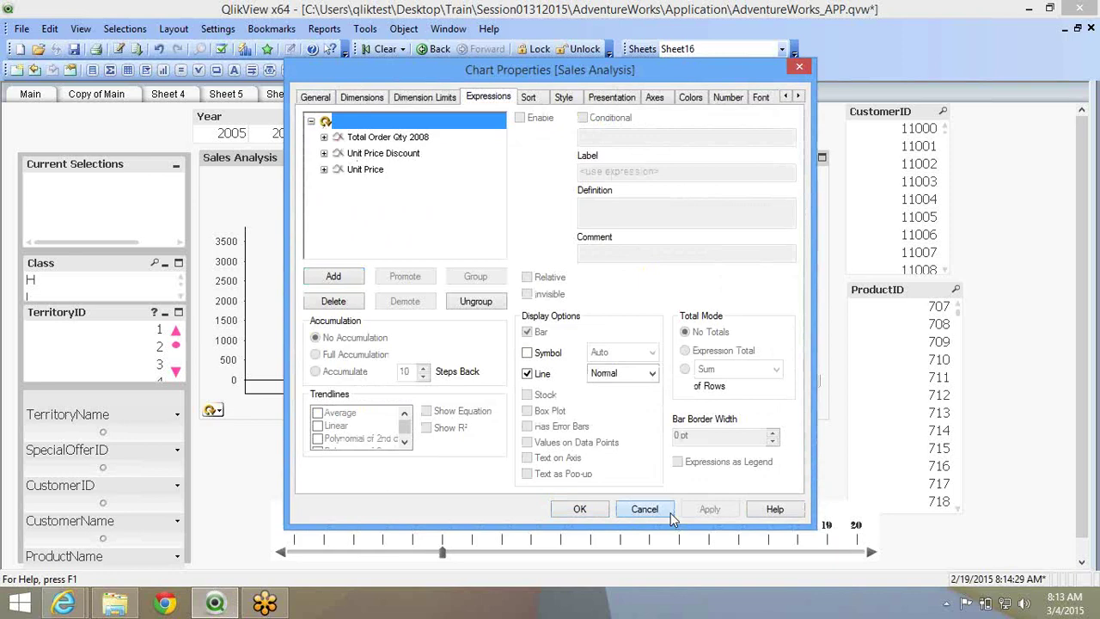
click(645, 508)
Copy Sheet15 and turn off first-dimension animation in the copied sheet's Sales Analysis chart.
right_click(808, 223)
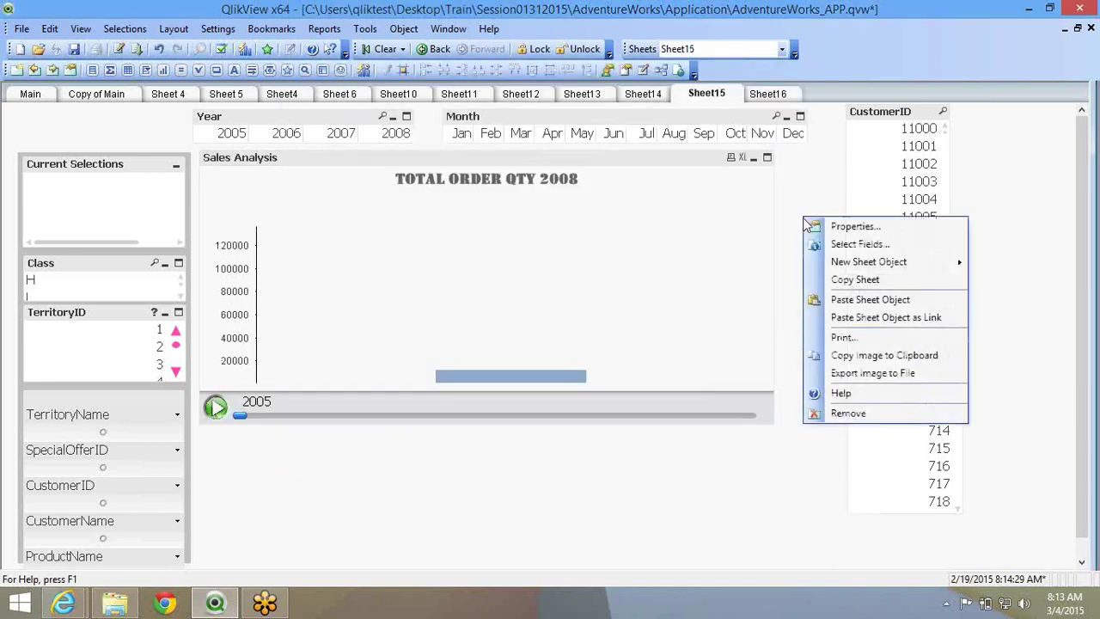
click(855, 279)
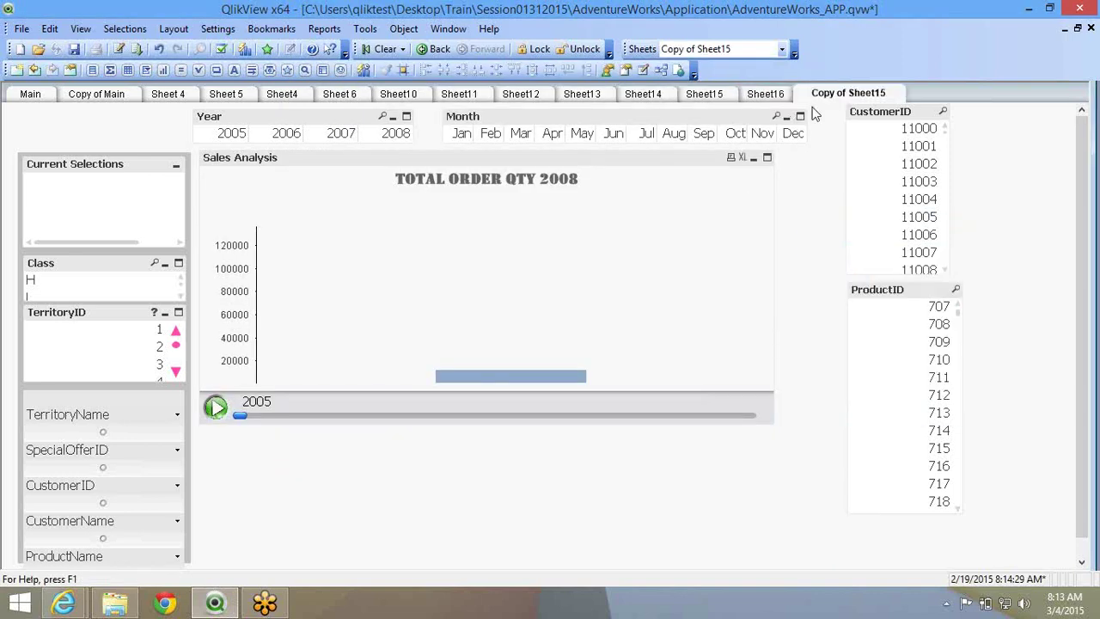
right_click(461, 269)
click(472, 278)
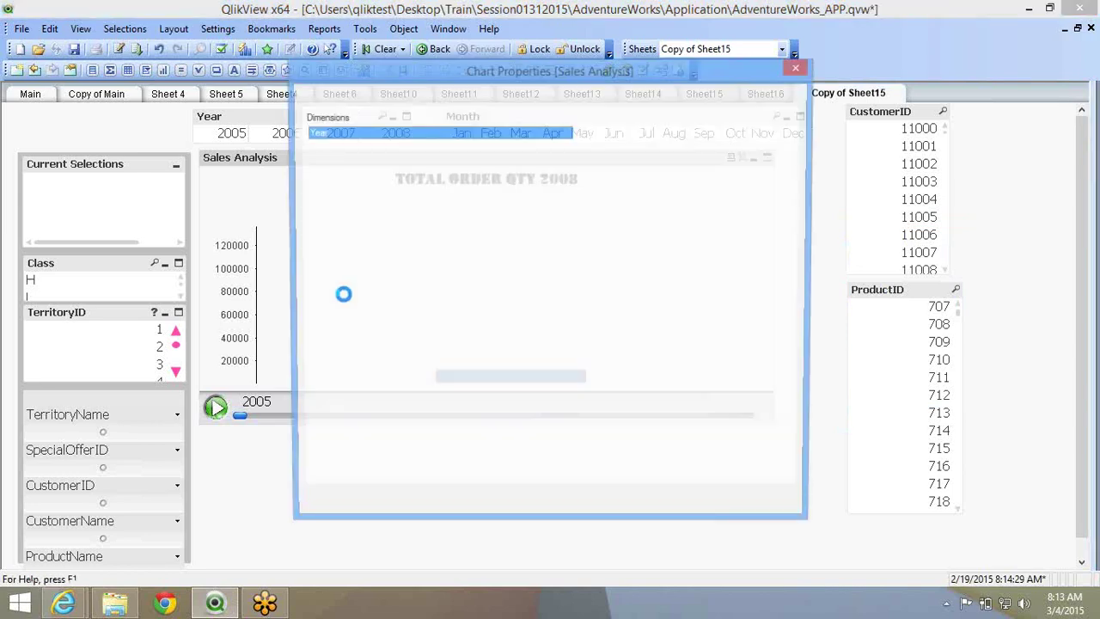
click(352, 97)
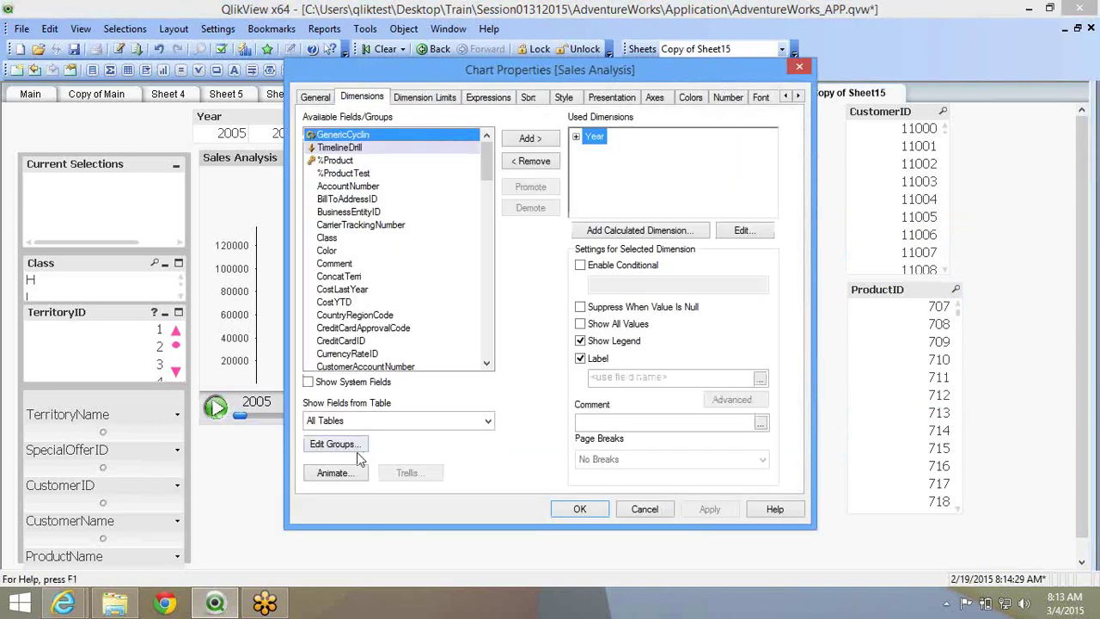
click(358, 476)
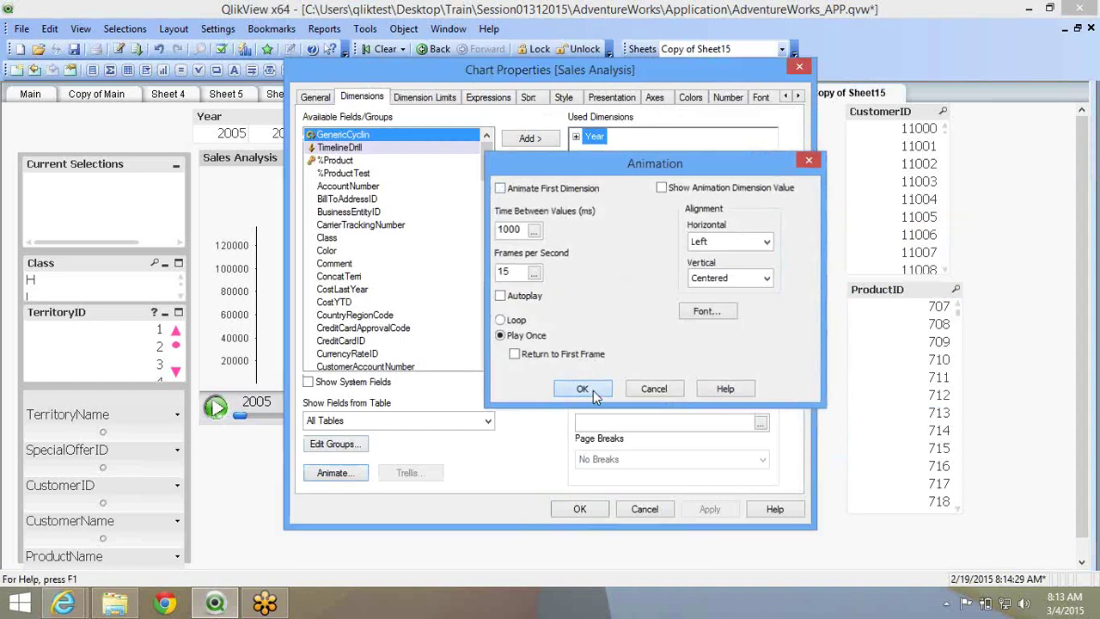
click(583, 388)
Add ProductID as a second dimension after Year in the copied Sales Analysis chart.
click(411, 250)
scroll(411, 250, down, 5)
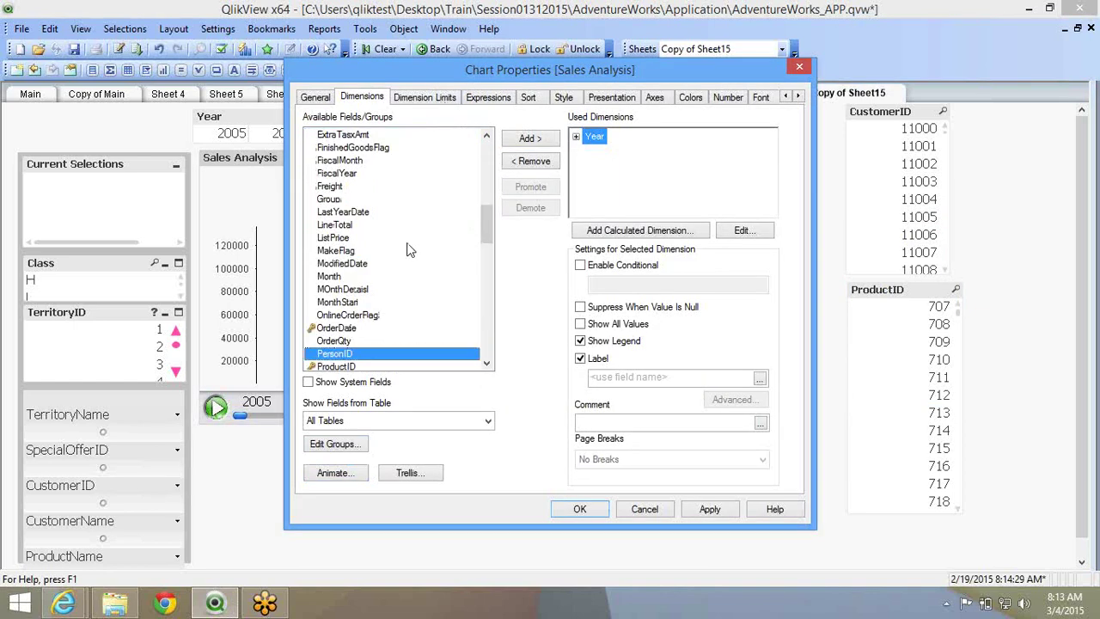
scroll(411, 250, down, 5)
click(369, 174)
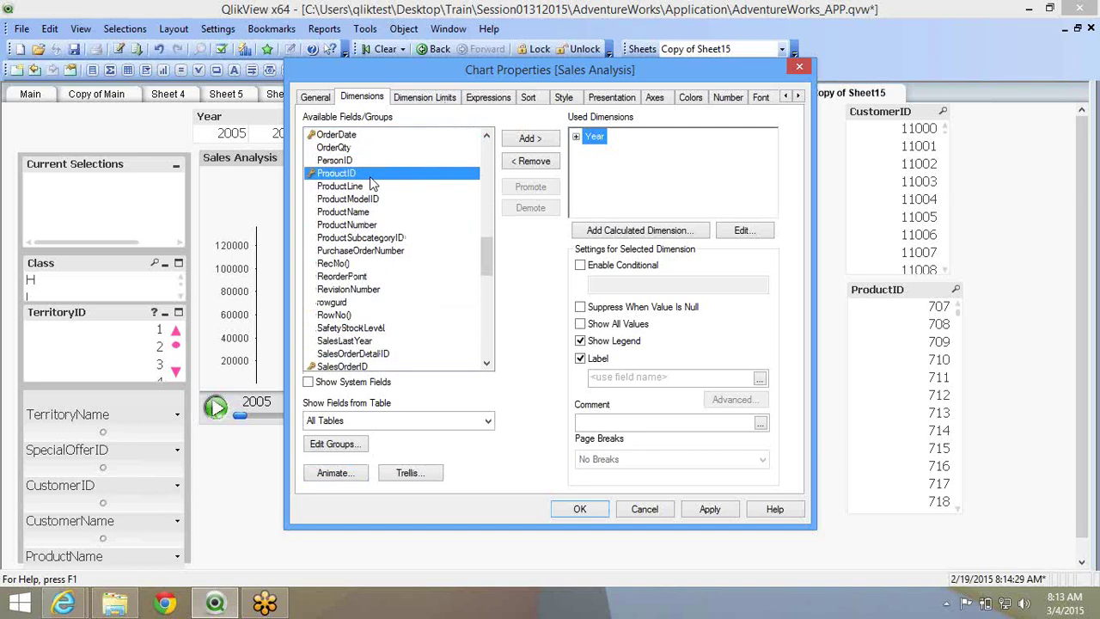
click(530, 138)
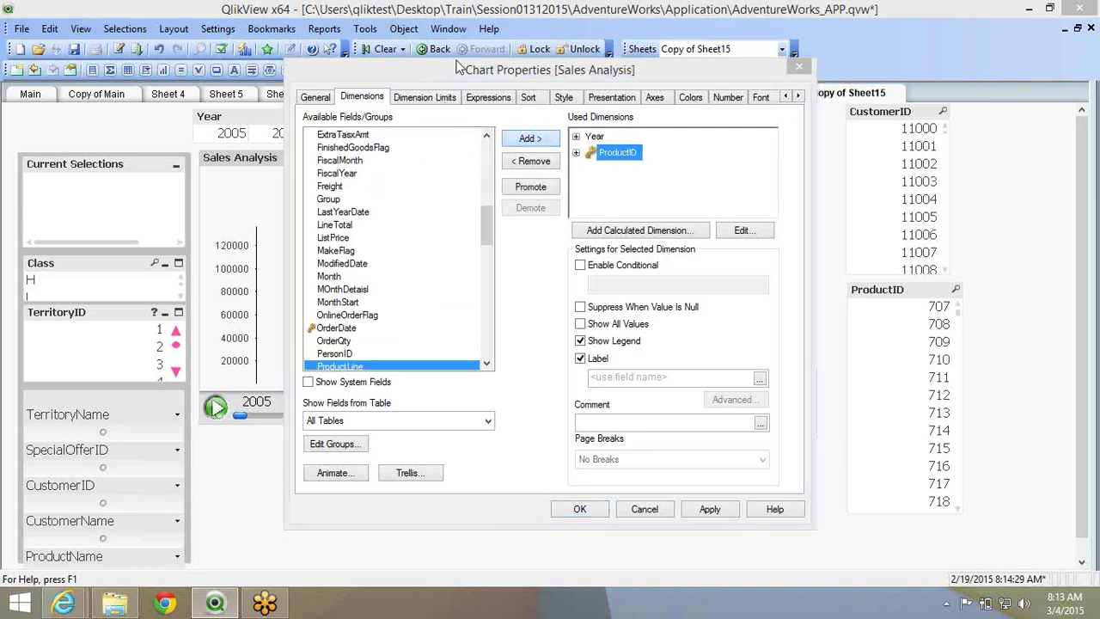
click(488, 96)
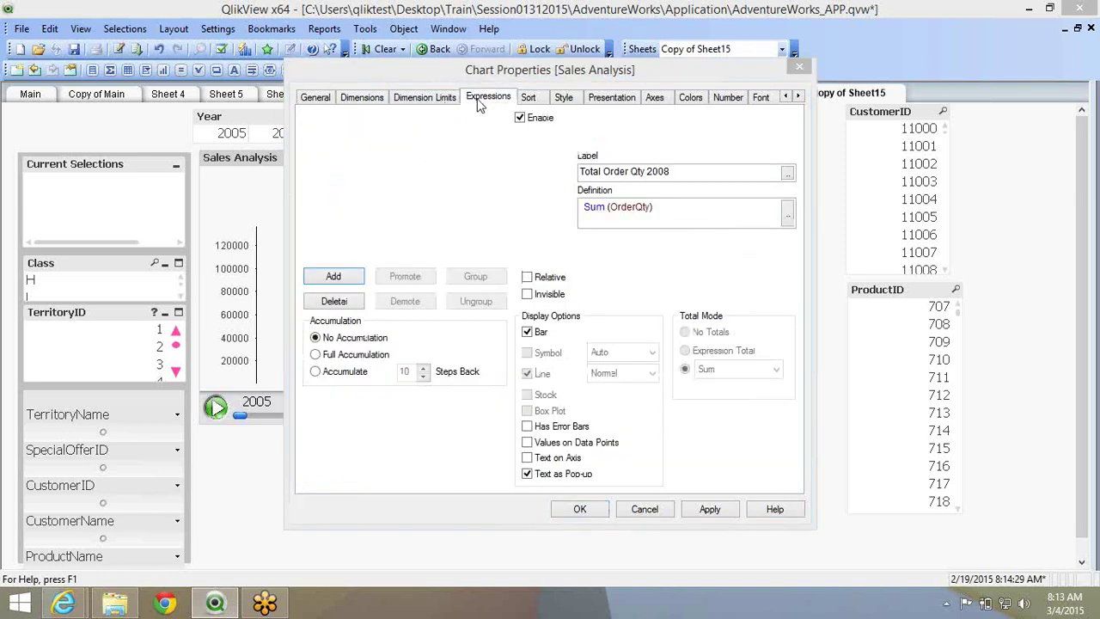
click(592, 510)
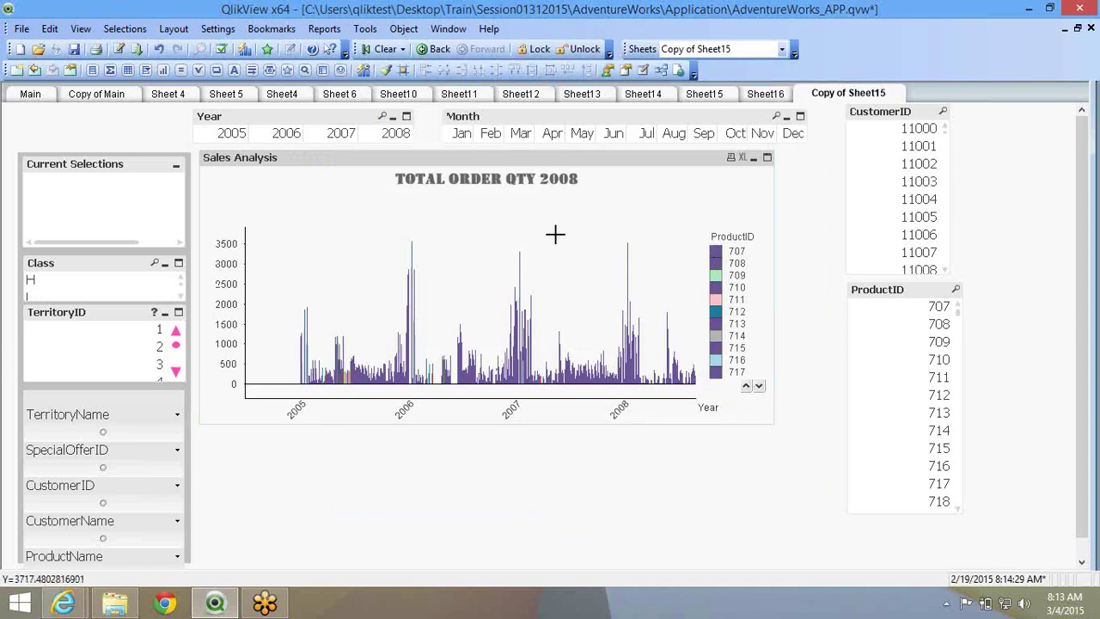
Change the Sales Analysis chart on Copy of Sheet15 to a line chart.
right_click(554, 234)
click(673, 382)
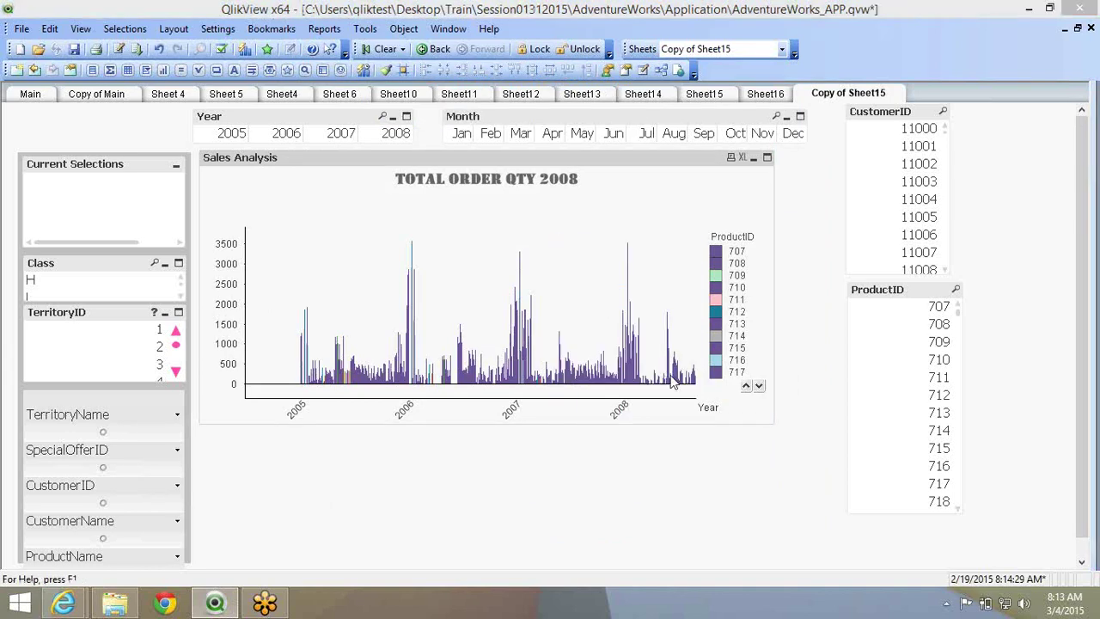
drag(391, 73, 628, 118)
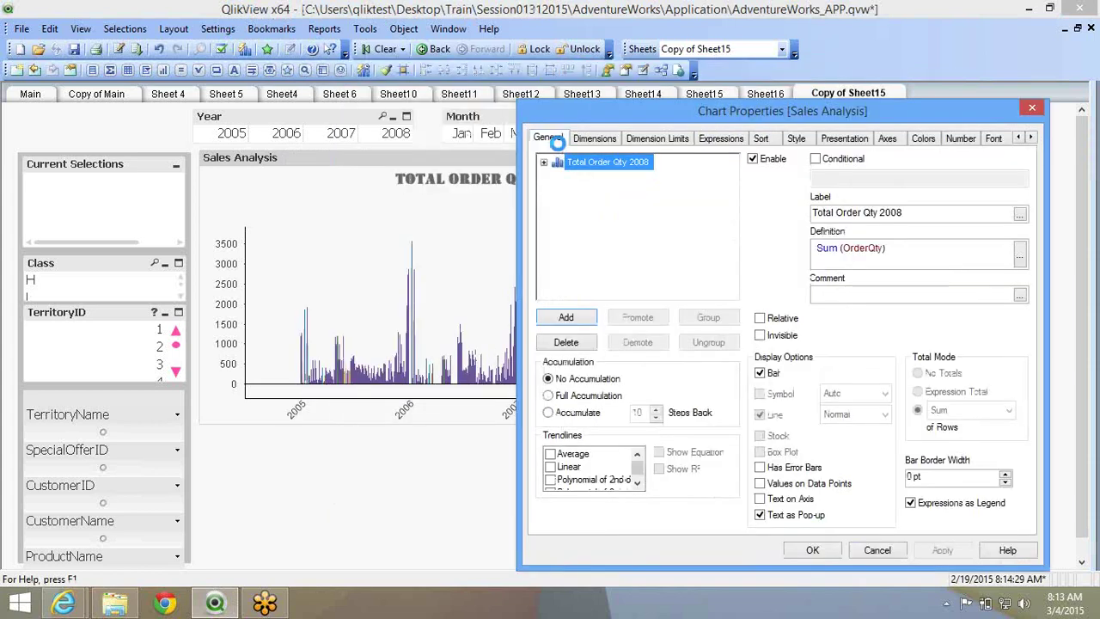
click(547, 137)
click(611, 351)
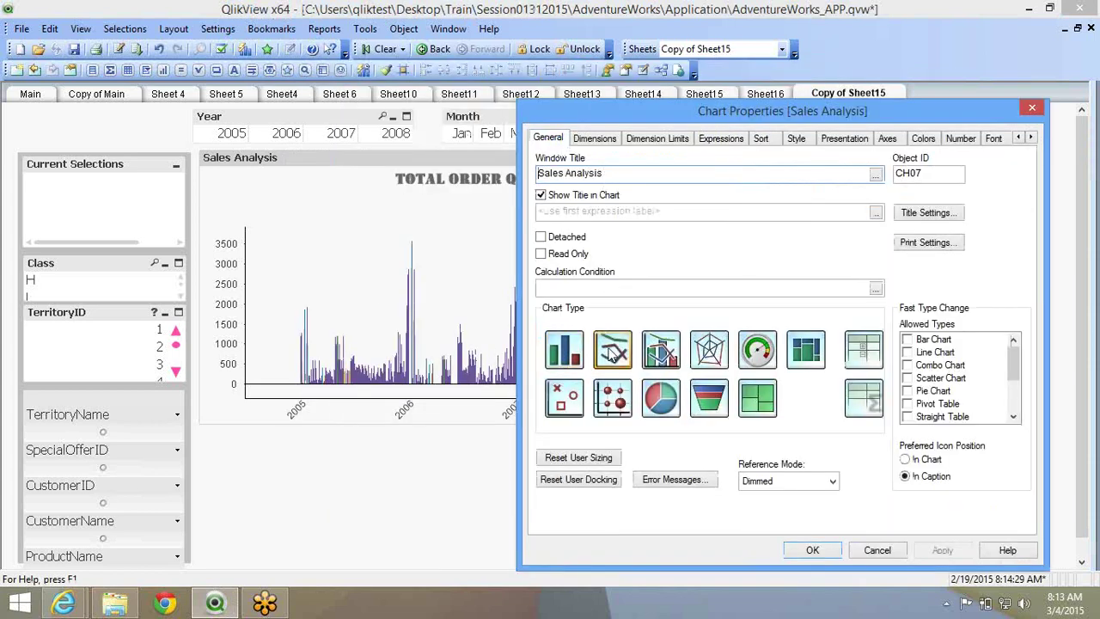
click(793, 557)
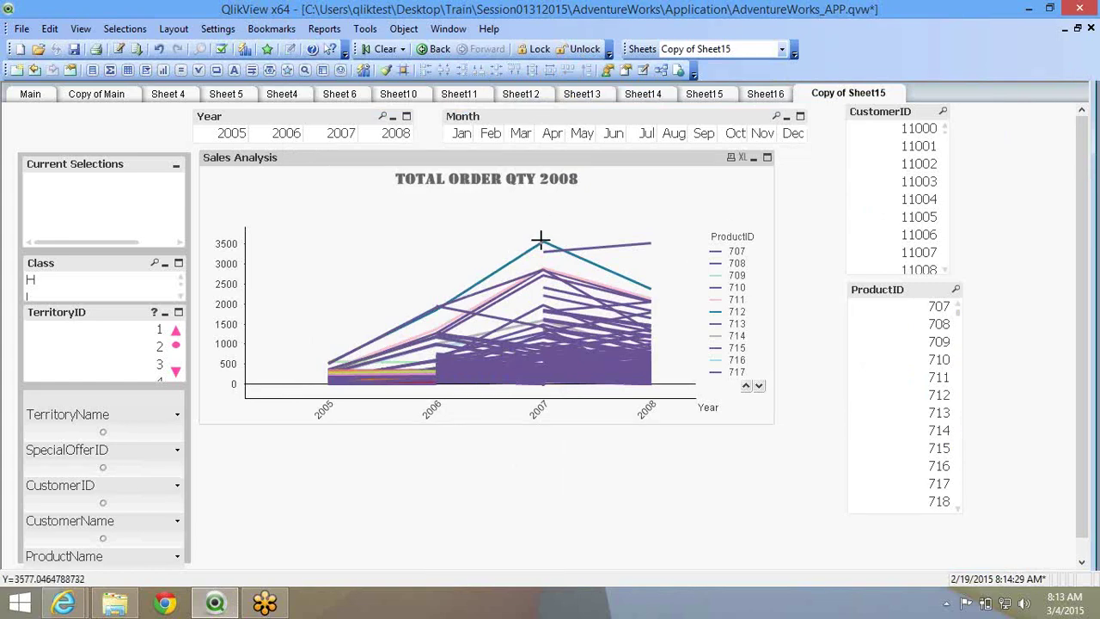
Inspect the 2007 data point for ProductID 712 and review the Sales Analysis chart's general properties.
mouse_move(542, 241)
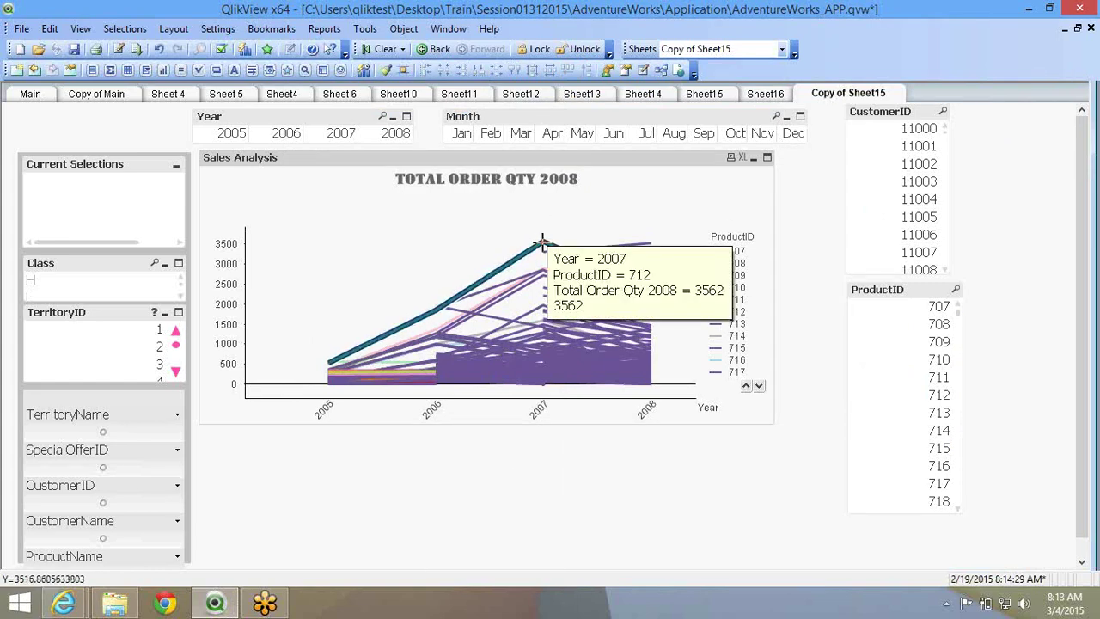
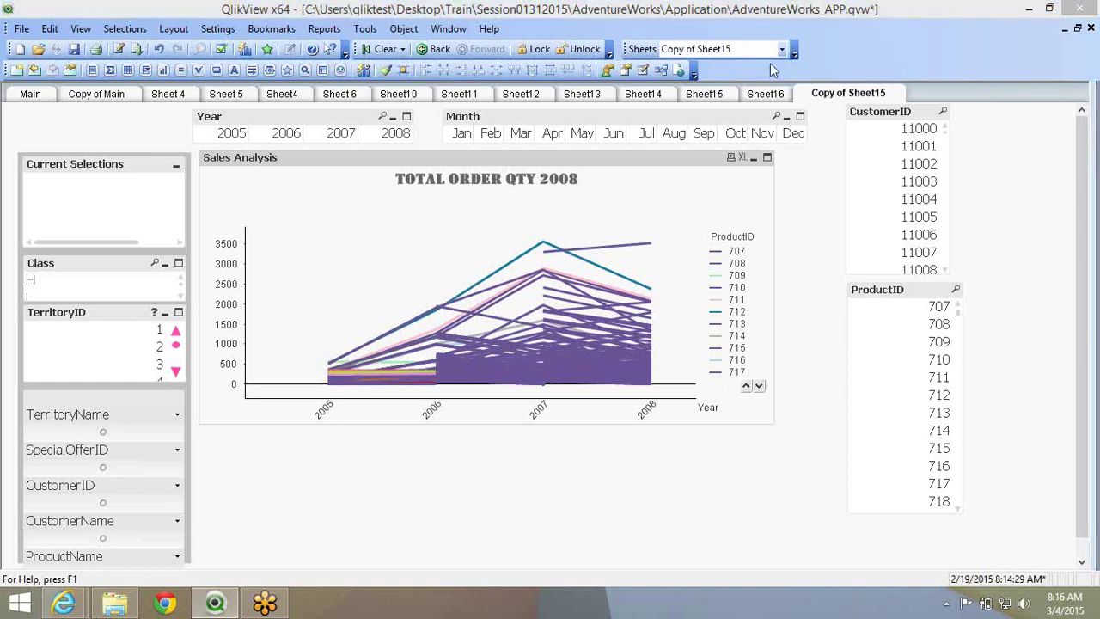
right_click(402, 198)
key(Escape)
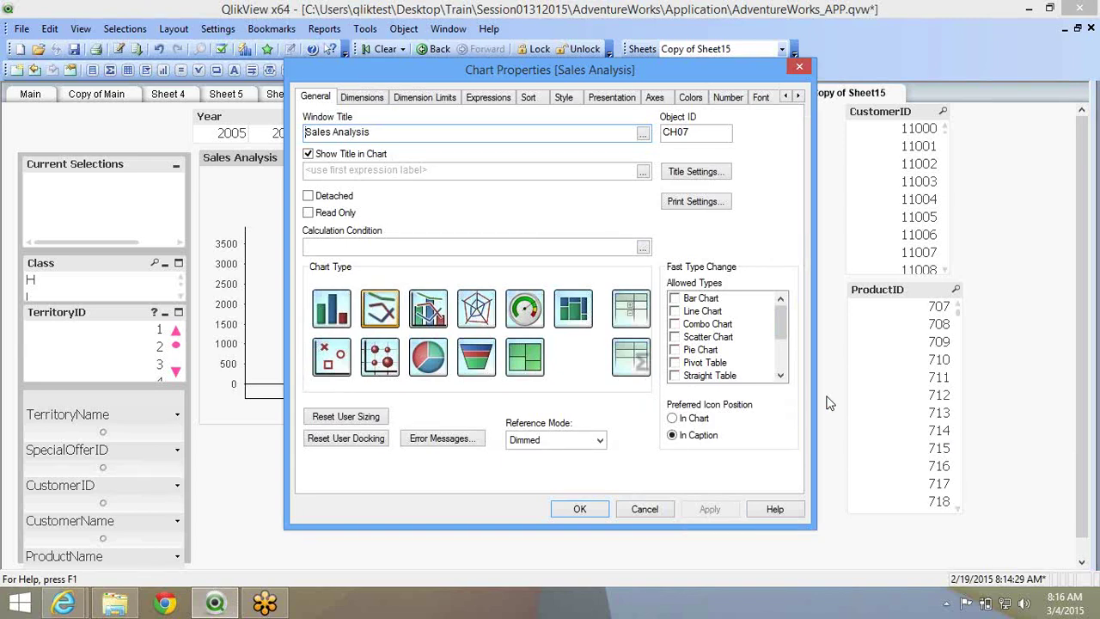
click(967, 452)
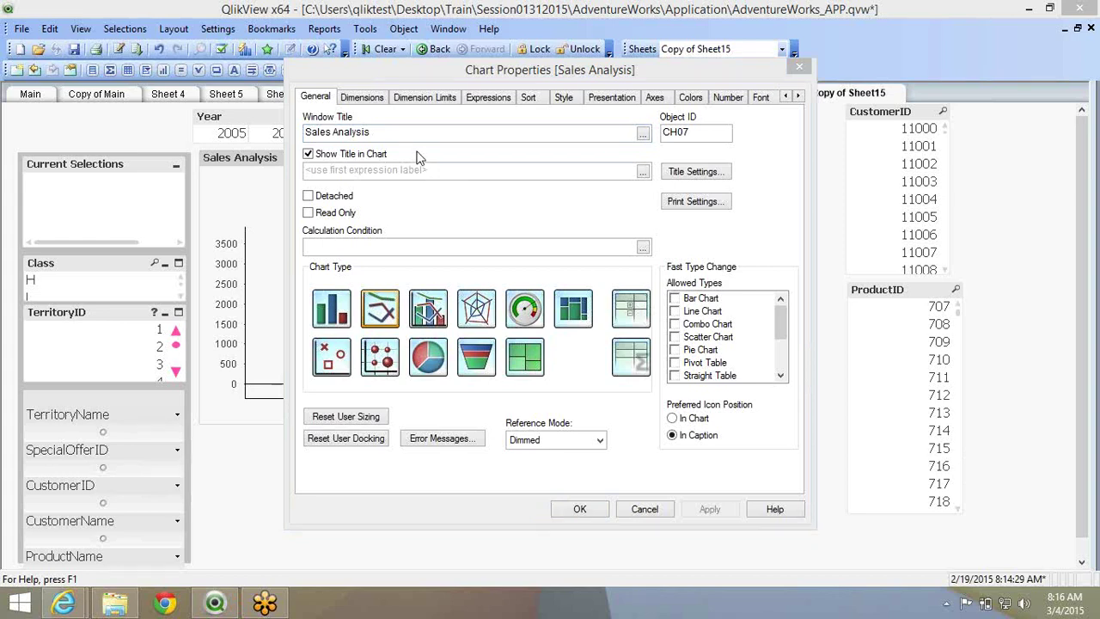
click(362, 97)
click(325, 98)
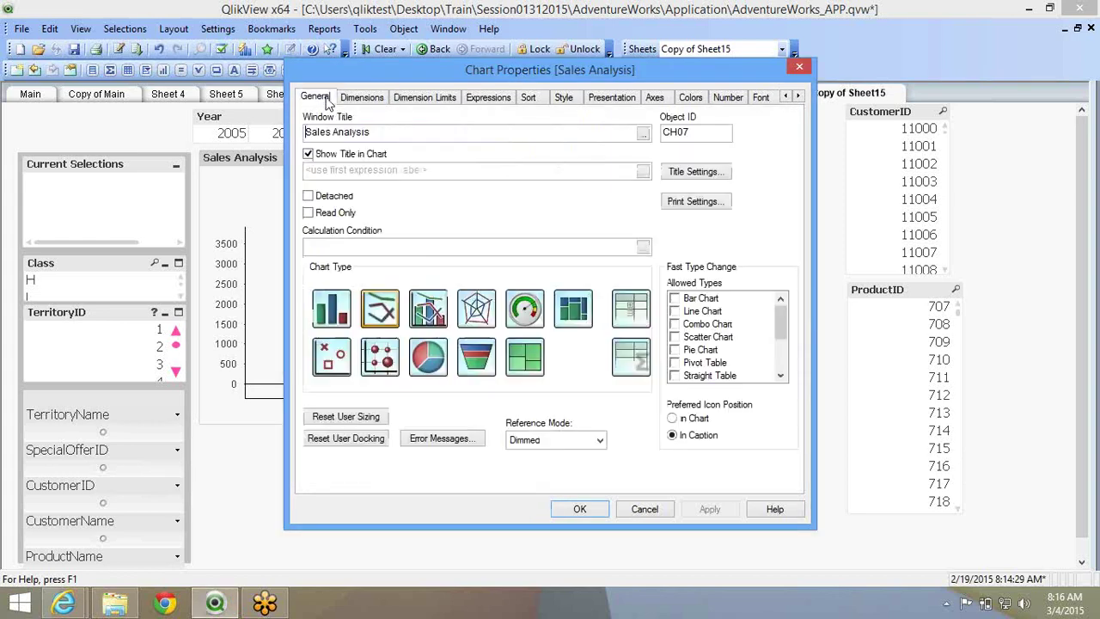
click(563, 511)
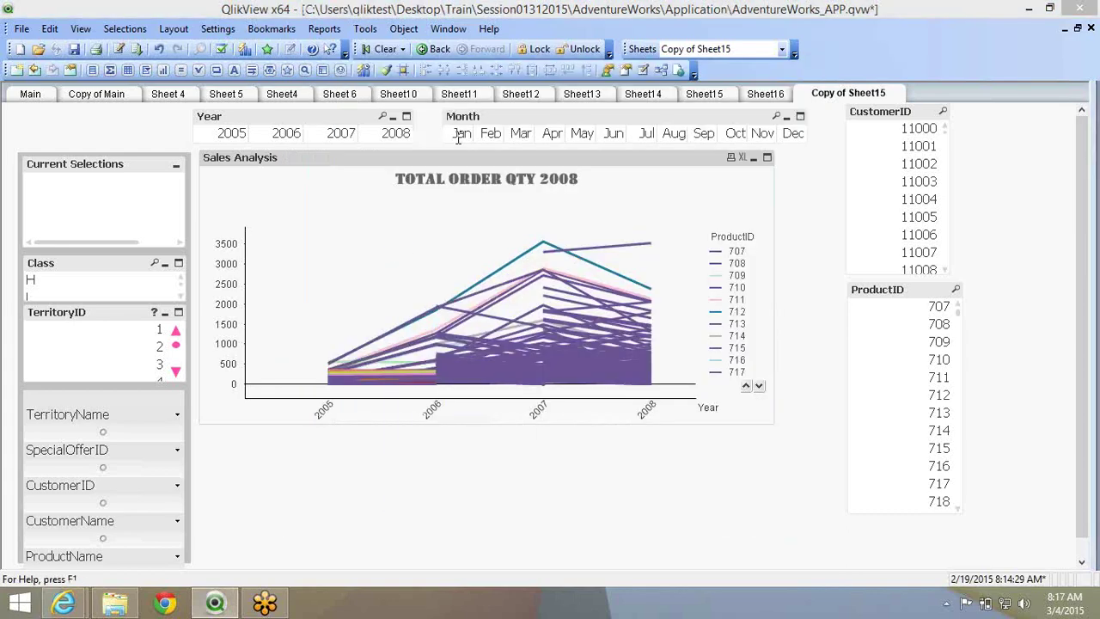
Examine the Sales Analysis line chart's expression, sort, style, presentation, axes, color and dimension settings.
key(alt+Return)
click(362, 97)
click(488, 97)
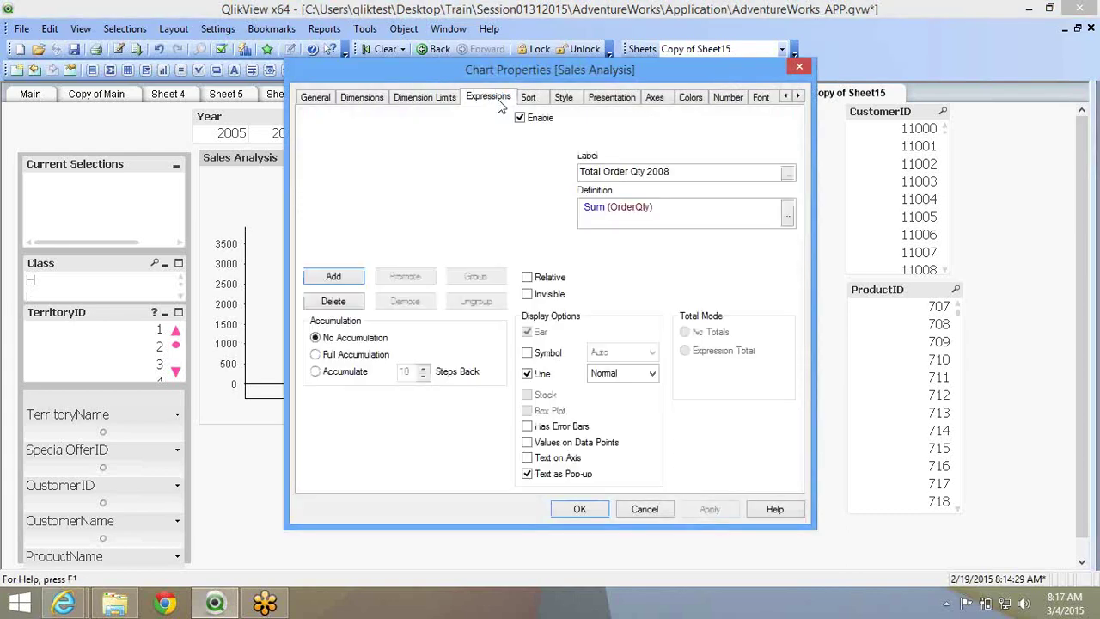
click(527, 99)
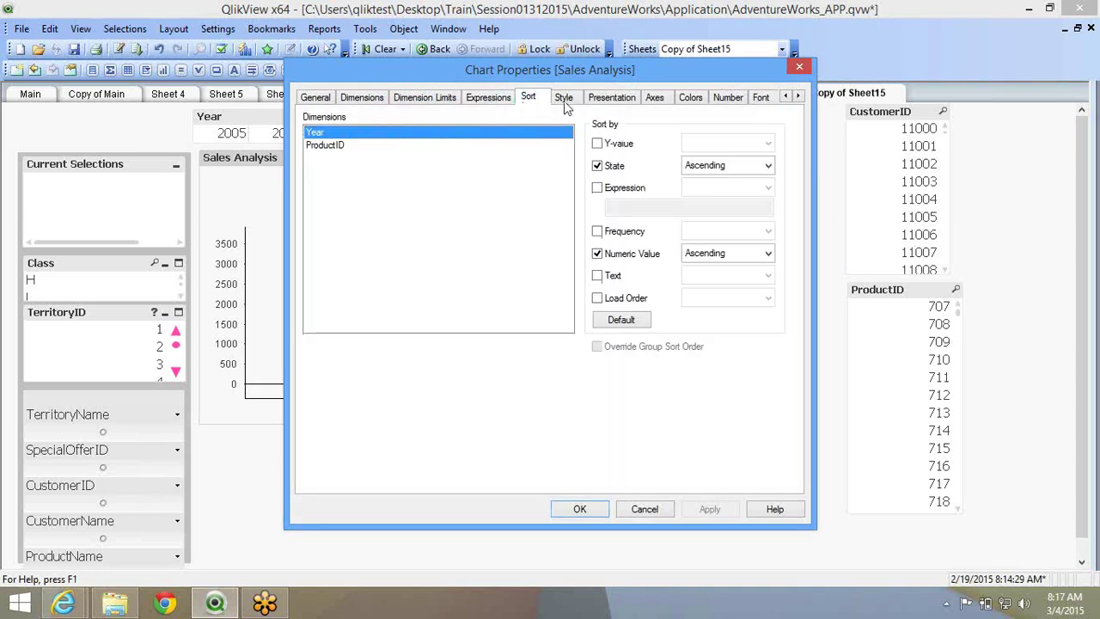
click(565, 100)
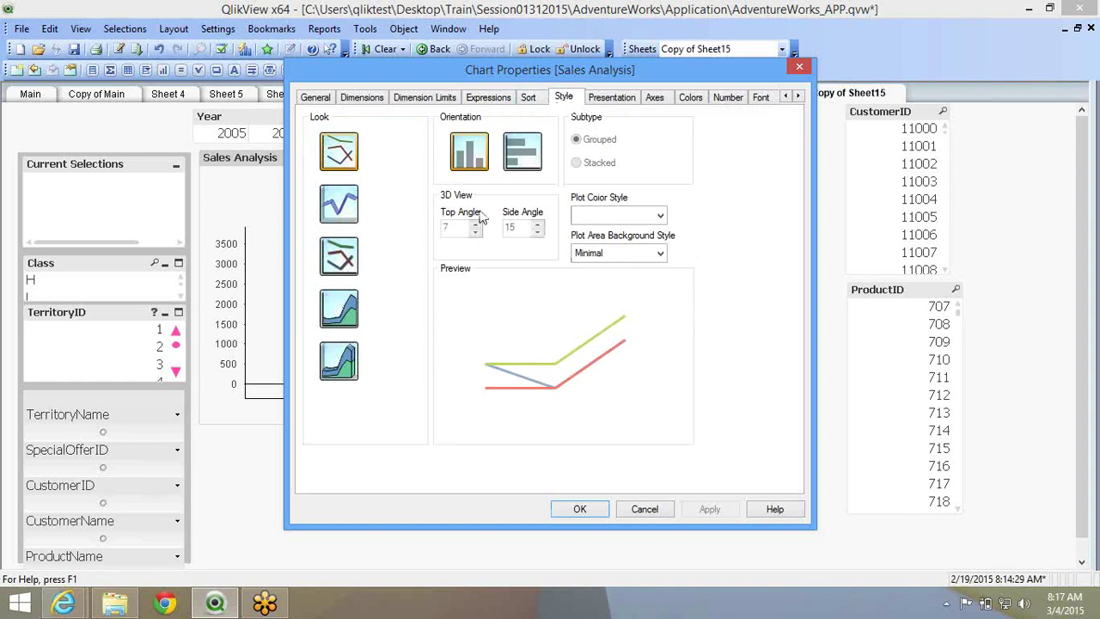
click(595, 101)
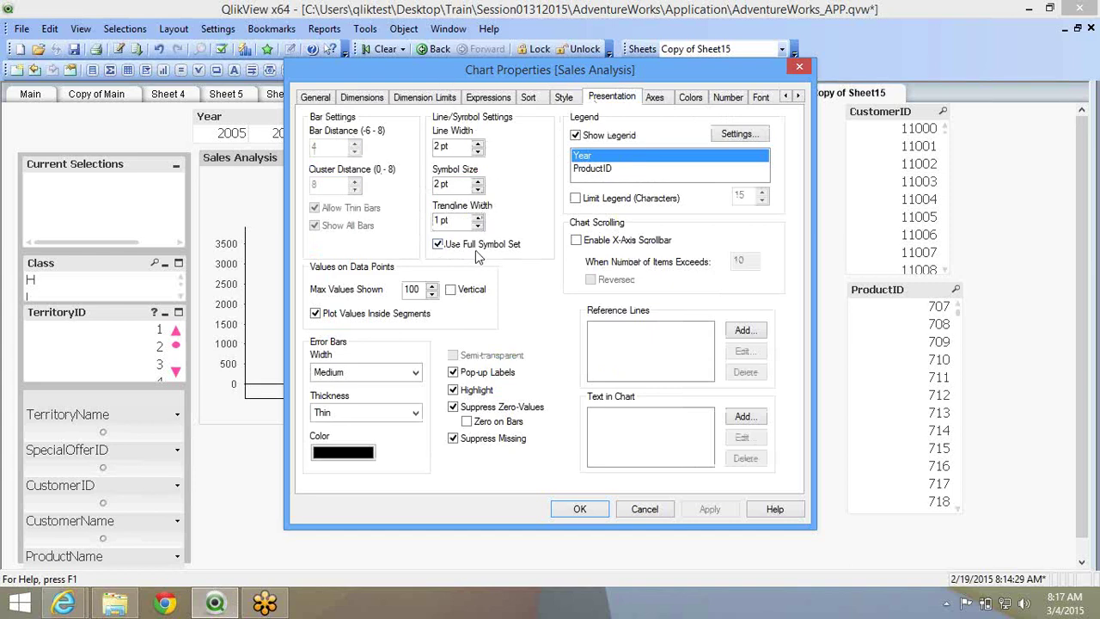
click(655, 97)
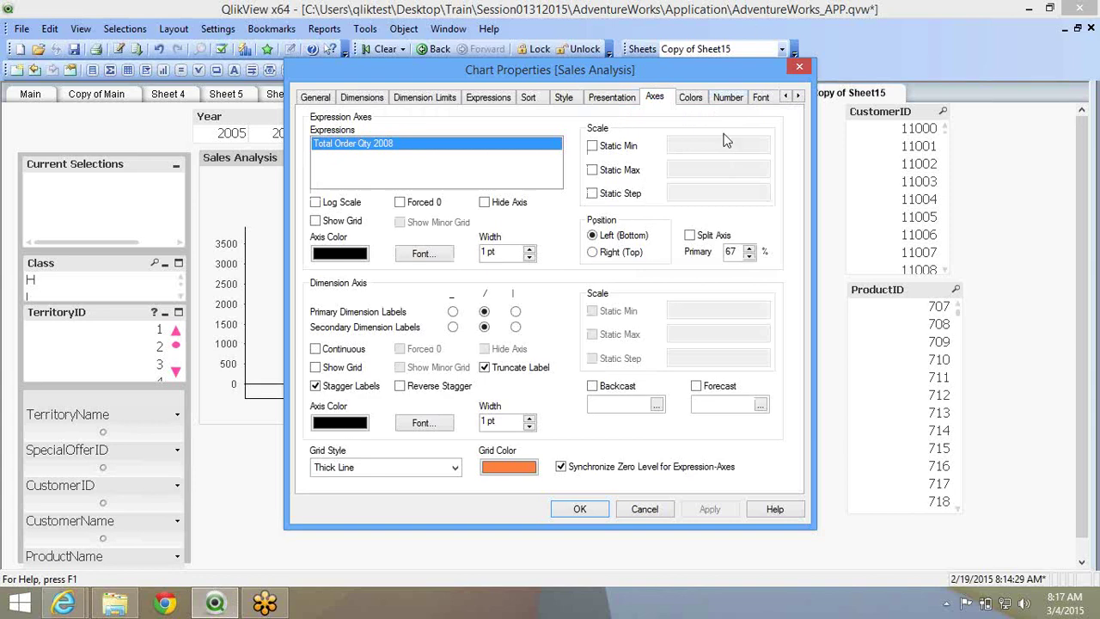
click(690, 98)
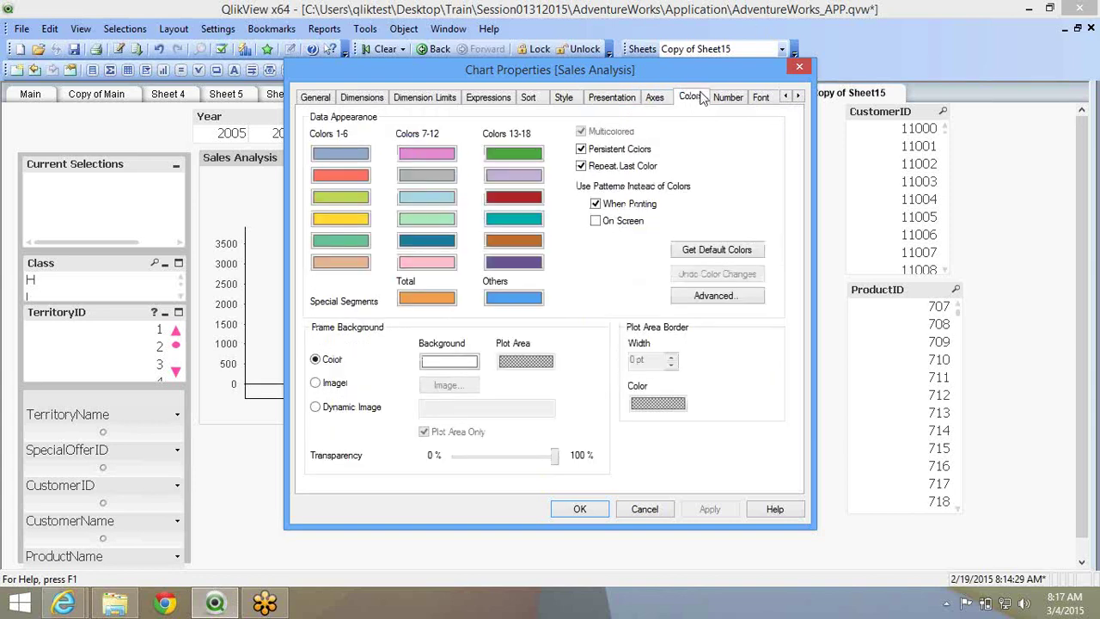
click(468, 98)
click(370, 98)
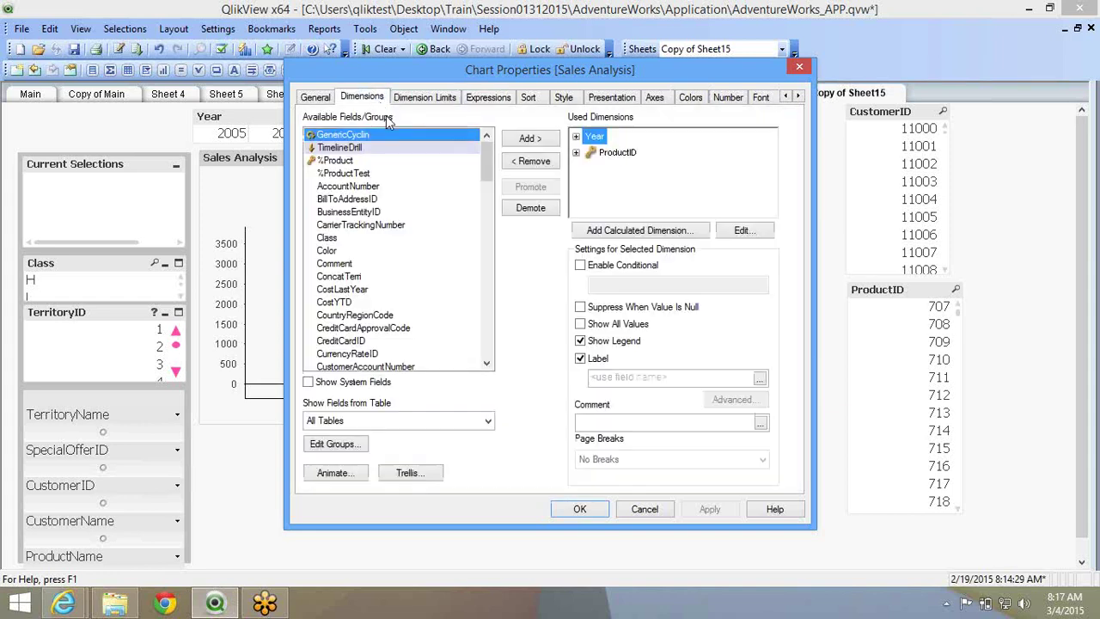
click(590, 507)
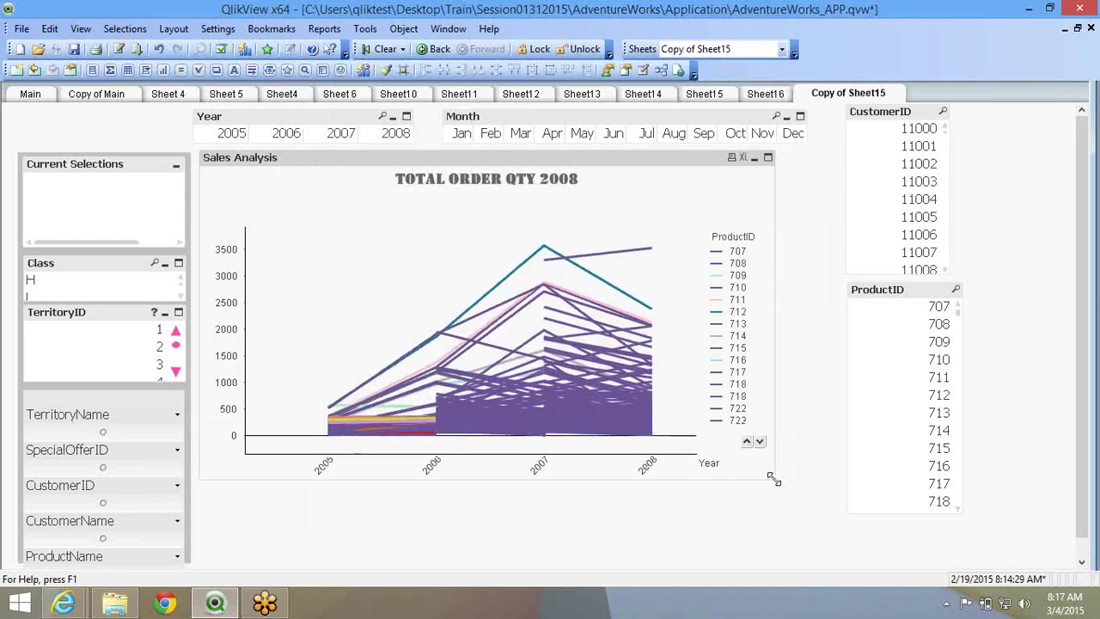
Enlarge the Sales Analysis chart and rename the Copy of Sheet15 sheet as Sheet17.
drag(768, 474, 787, 523)
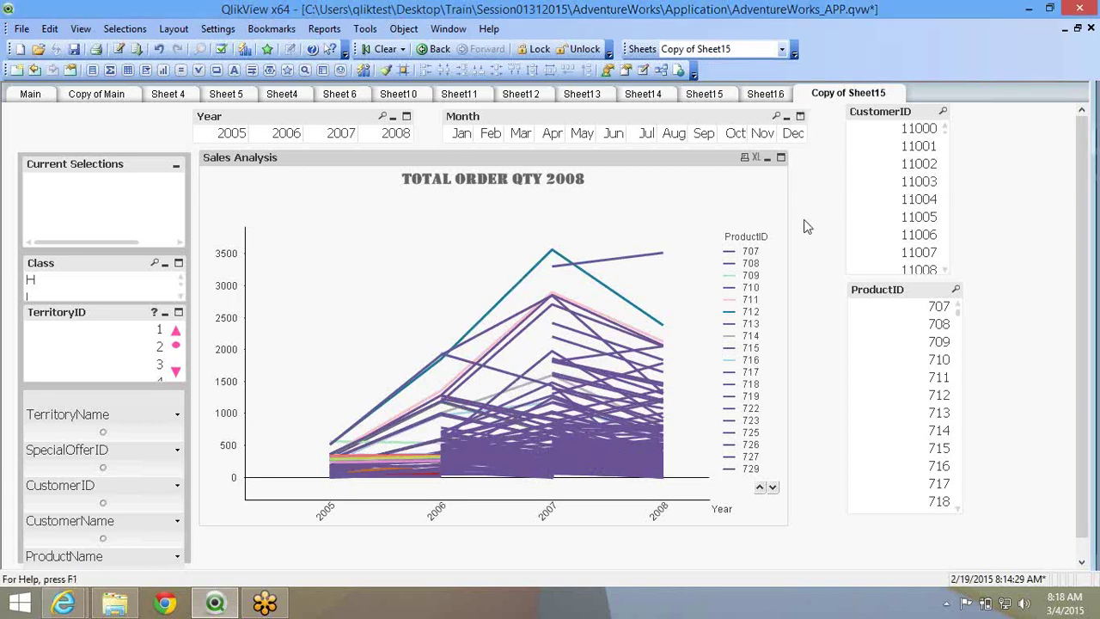
right_click(806, 223)
click(815, 234)
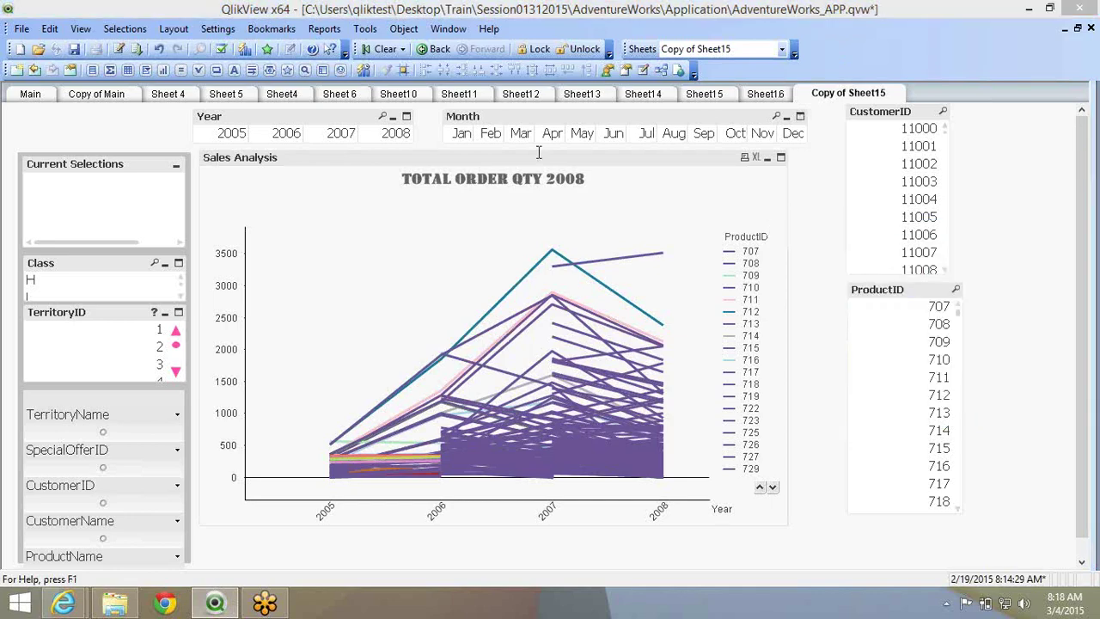
text(Sheet17)
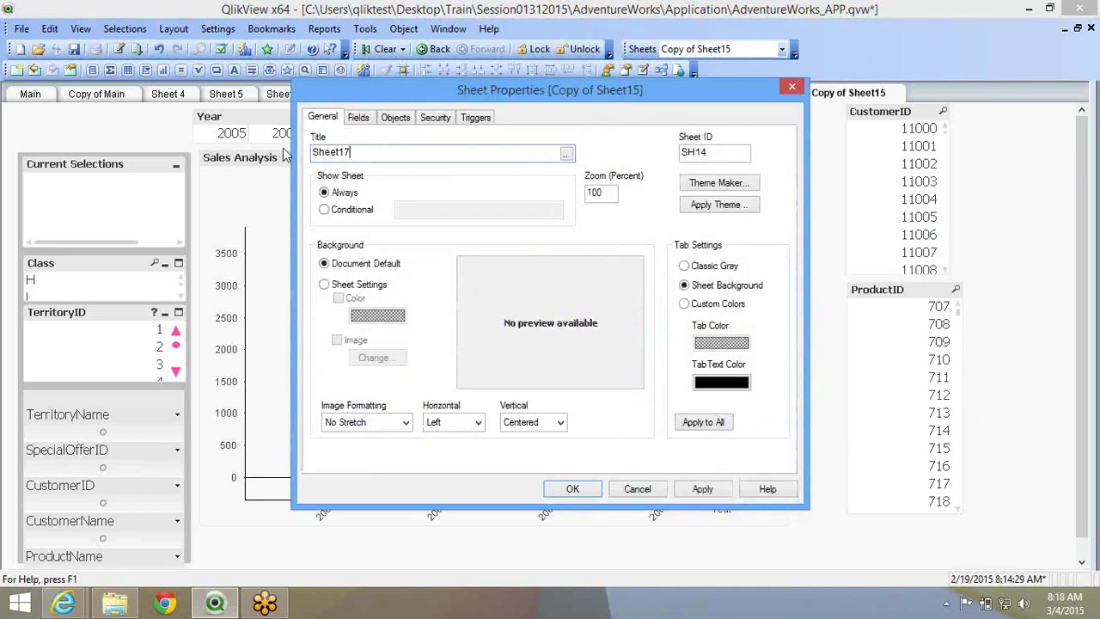
key(Return)
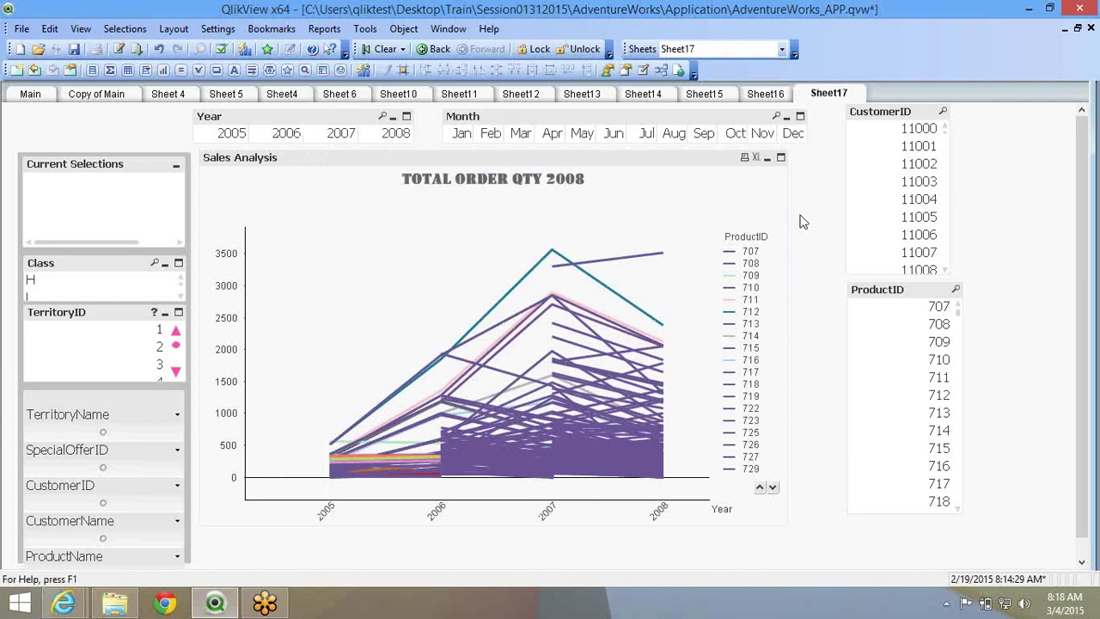
Copy Sheet17 and set the new sheet's title to Copy of Sheet18.
right_click(800, 222)
click(793, 279)
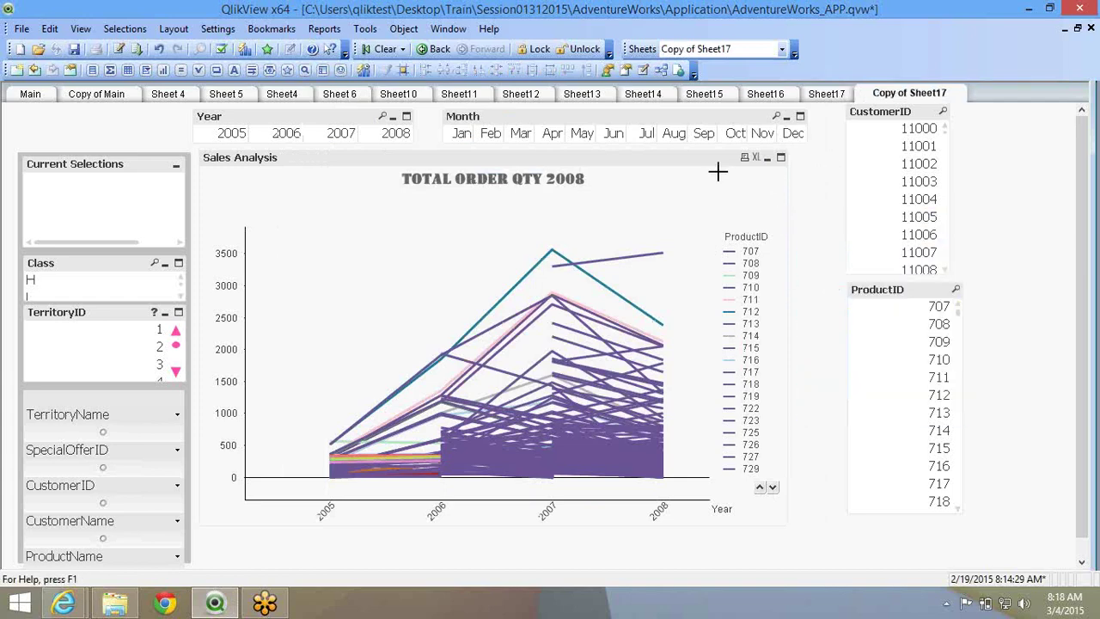
right_click(817, 195)
click(849, 204)
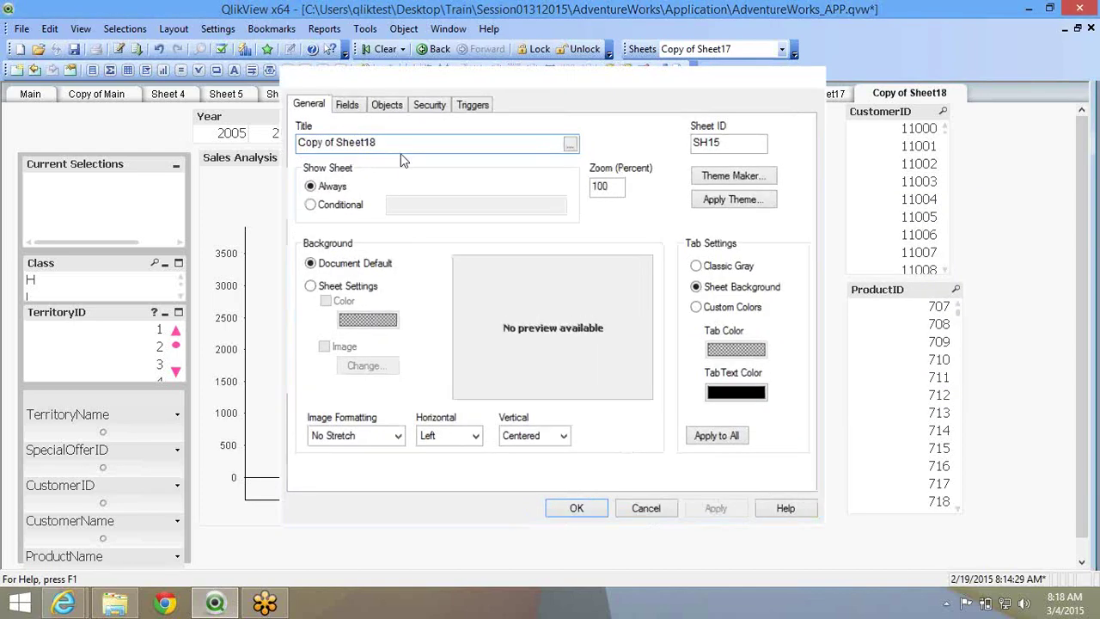
key(Return)
Change the Sales Analysis chart on Copy of Sheet18 to a combo chart.
right_click(384, 316)
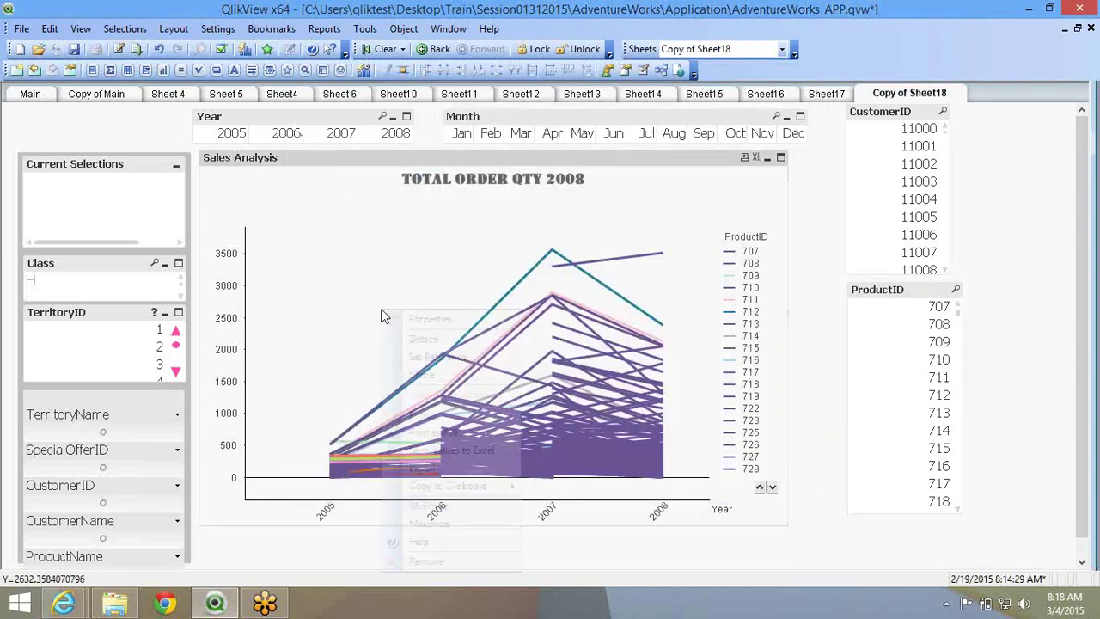
click(395, 318)
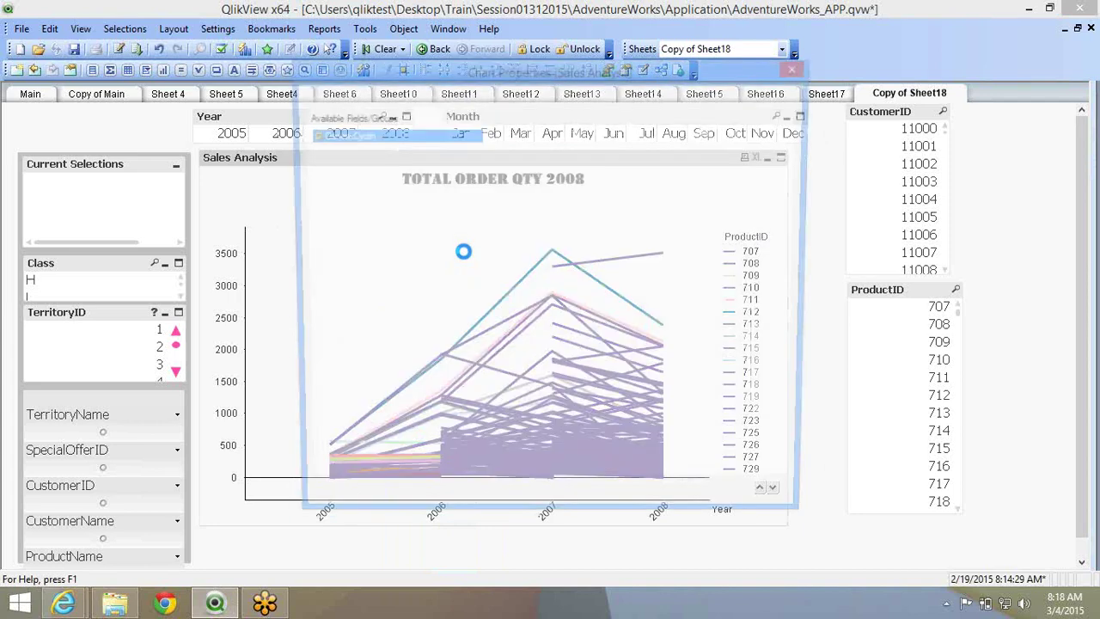
click(313, 97)
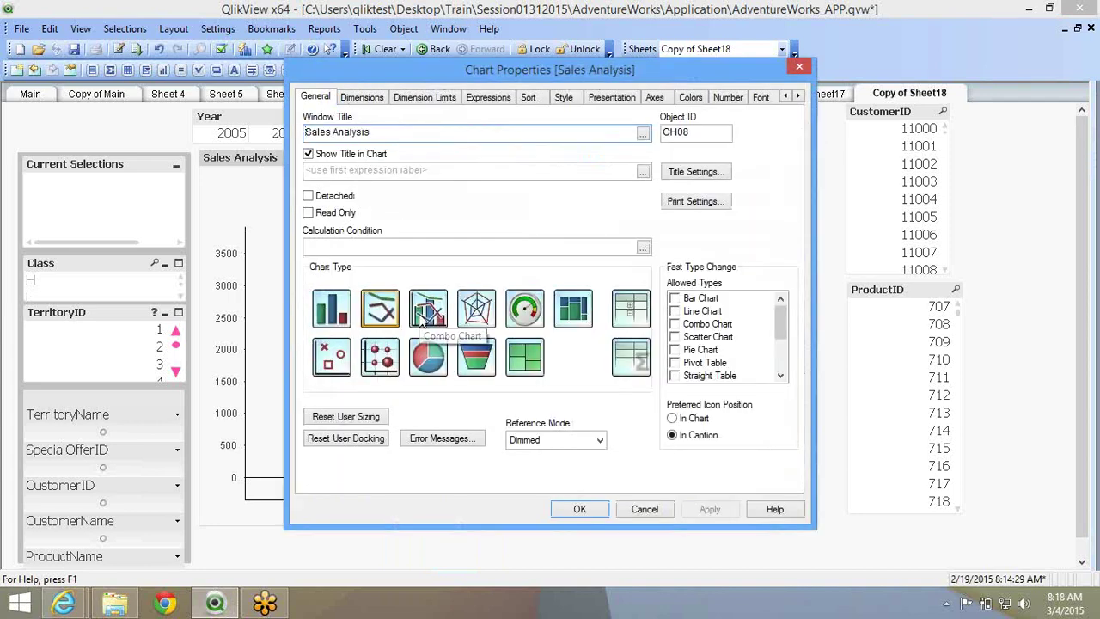
click(421, 316)
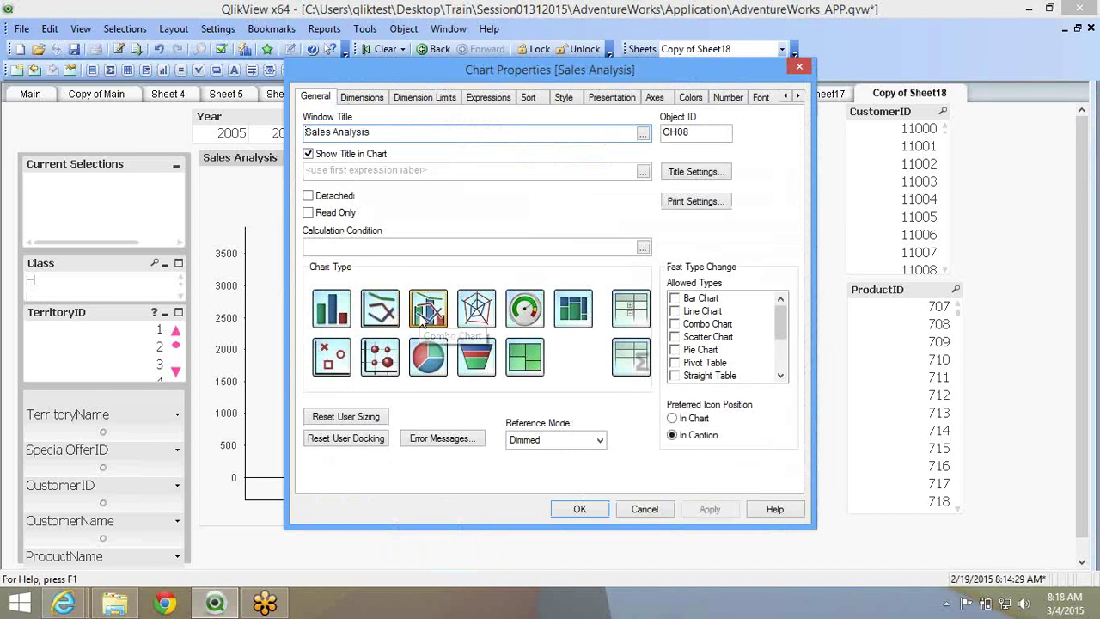
click(581, 509)
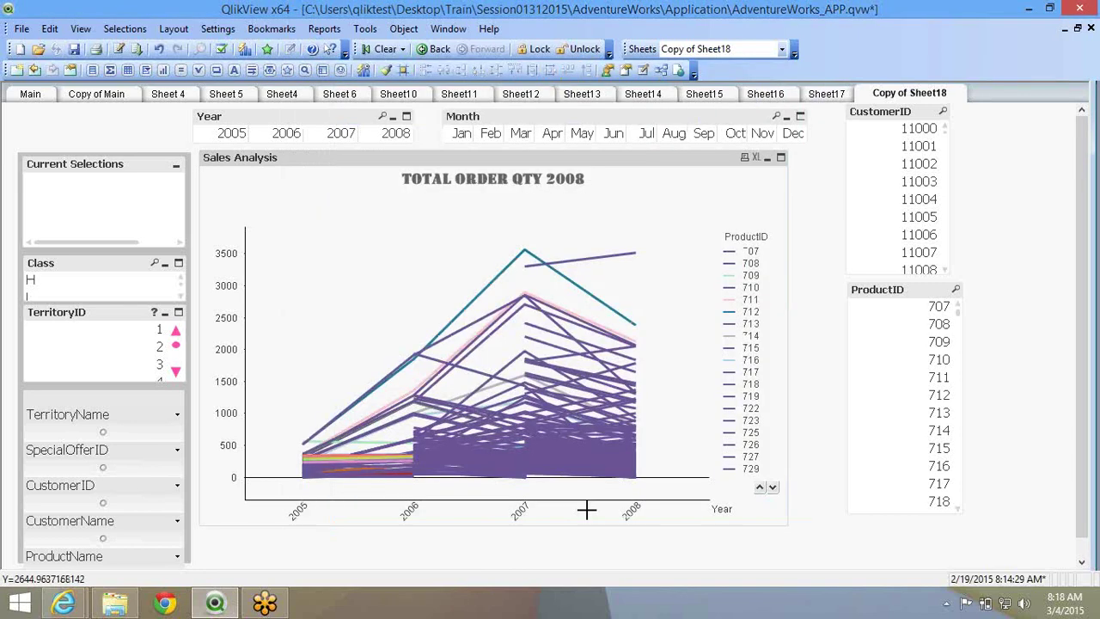
Remove ProductID from the combo chart's used dimensions, keeping only Year.
right_click(481, 239)
click(514, 242)
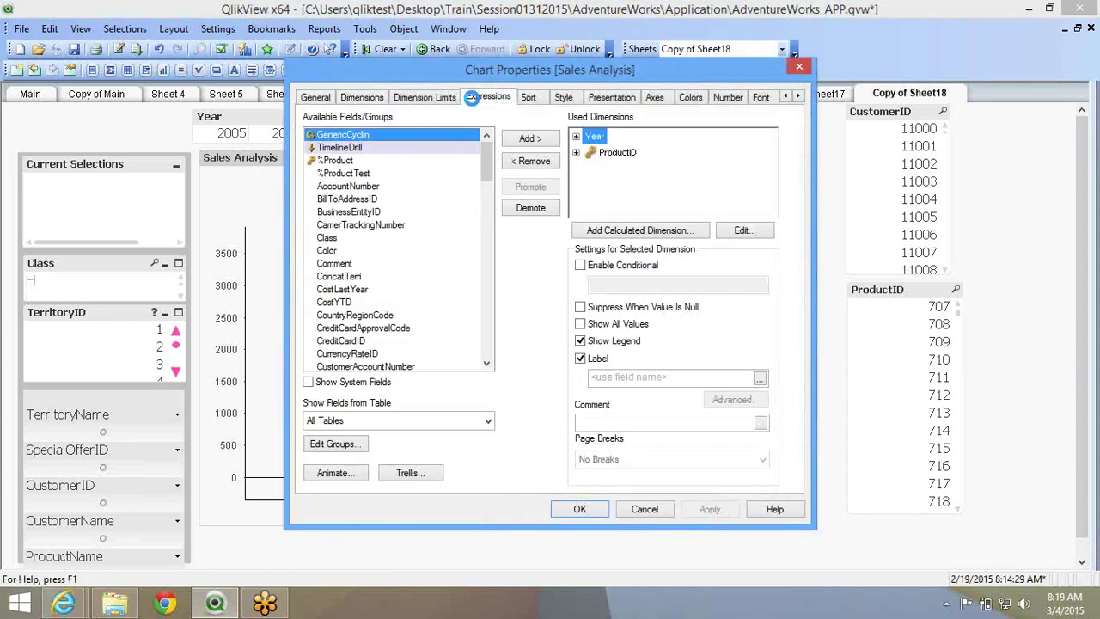
click(485, 97)
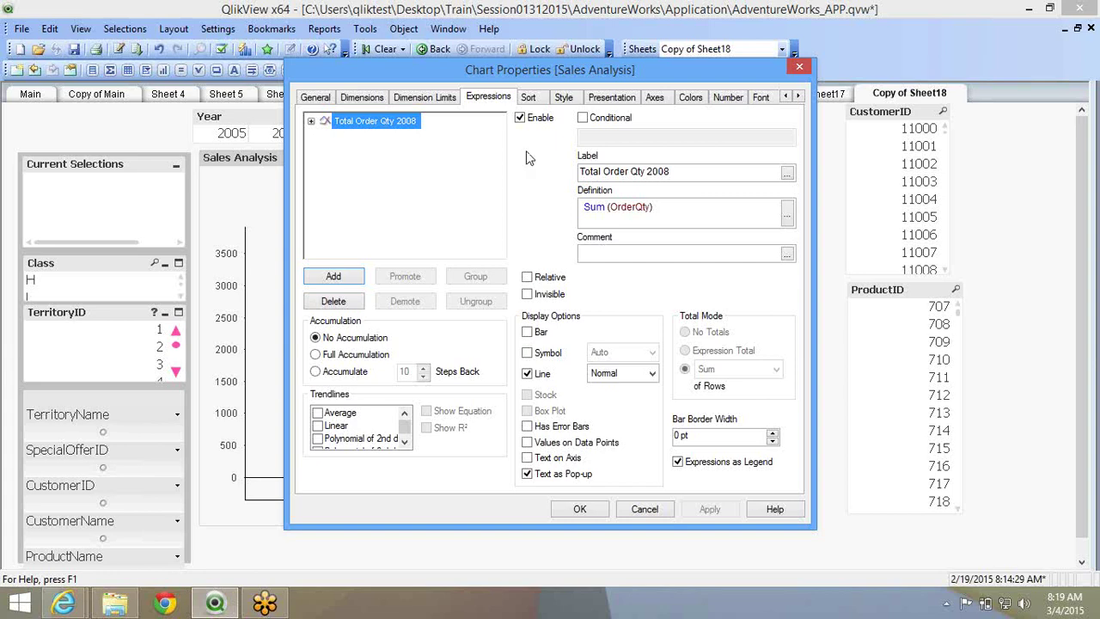
click(382, 95)
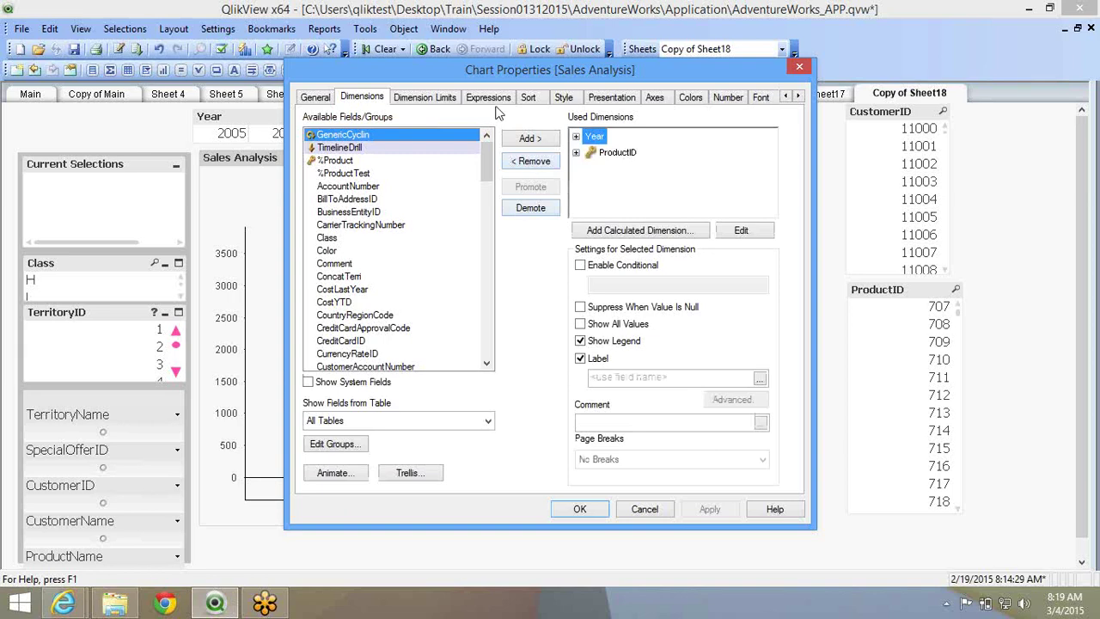
click(617, 155)
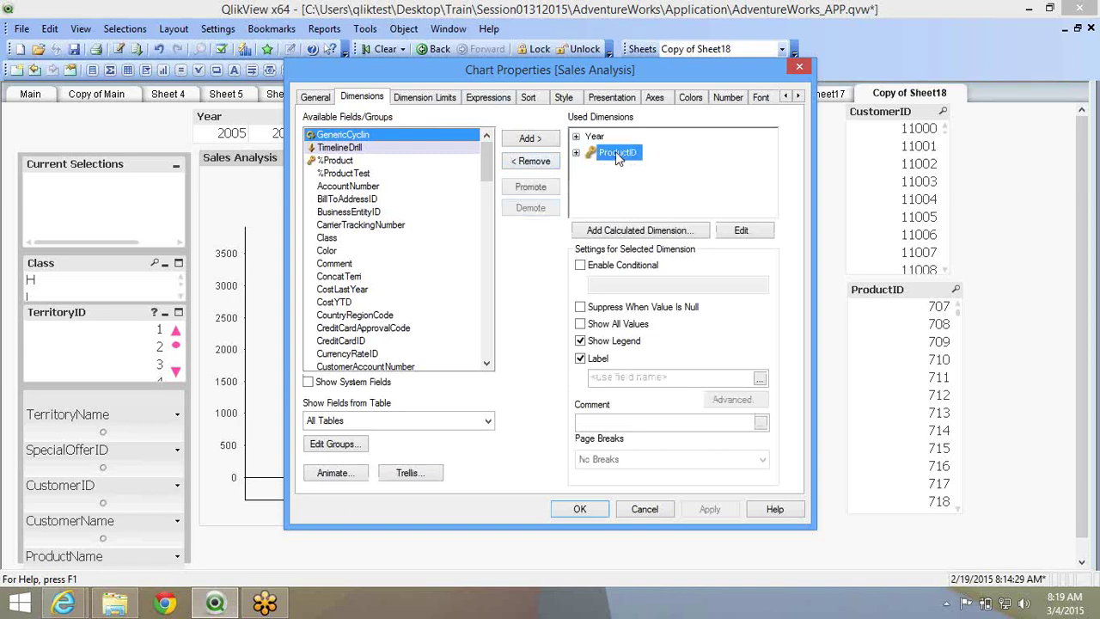
click(552, 162)
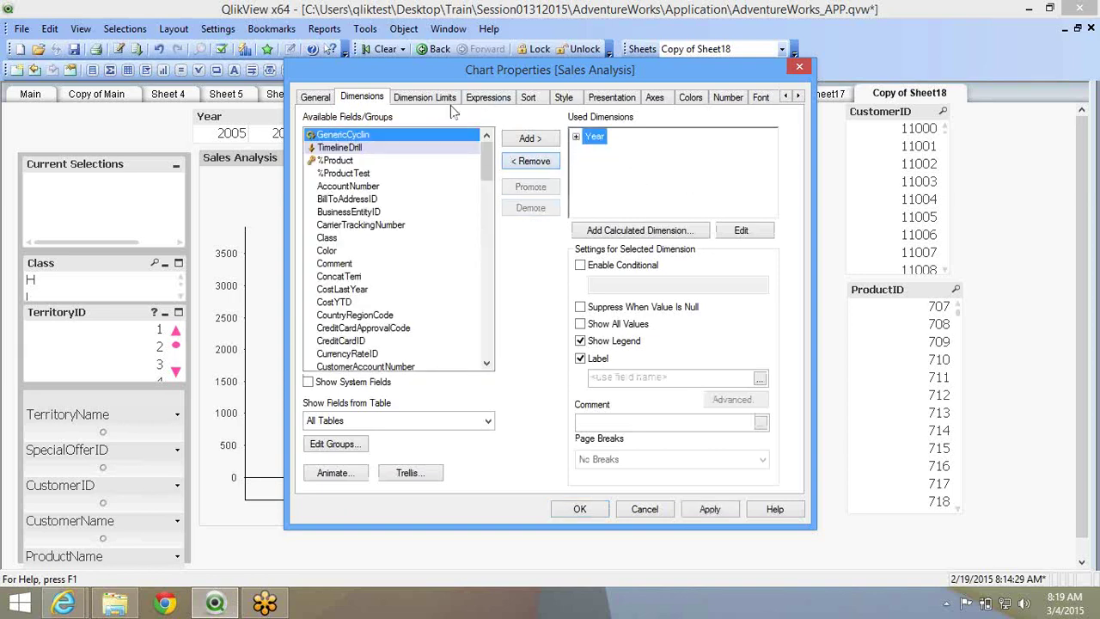
Add a second expression, =sum(UnitPriceDiscount), to the Sales Analysis combo chart.
click(490, 99)
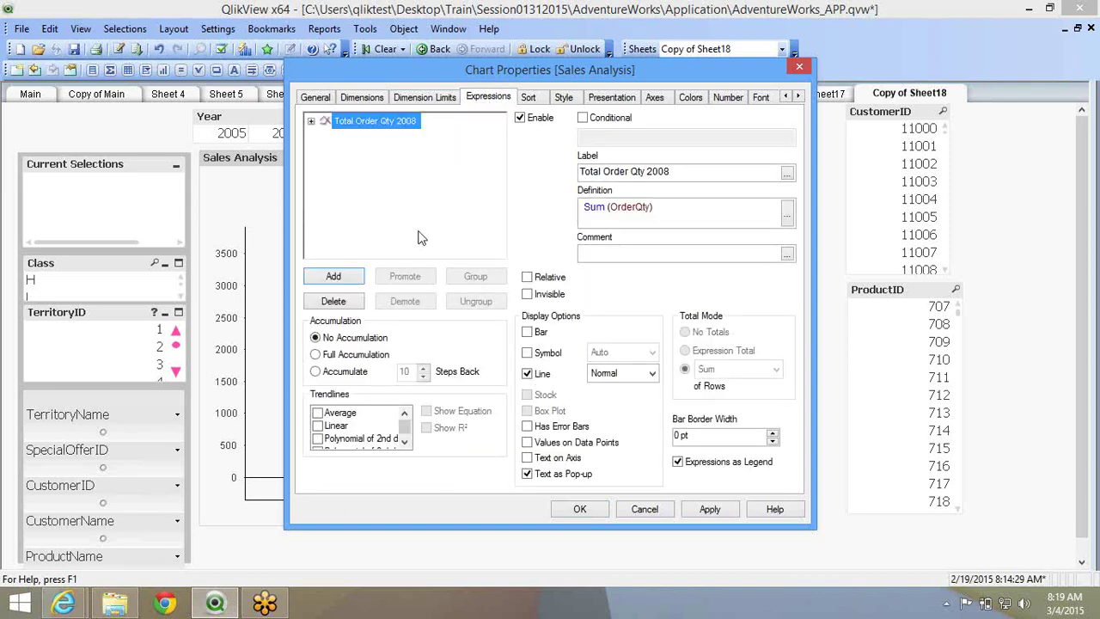
click(346, 271)
text(=s)
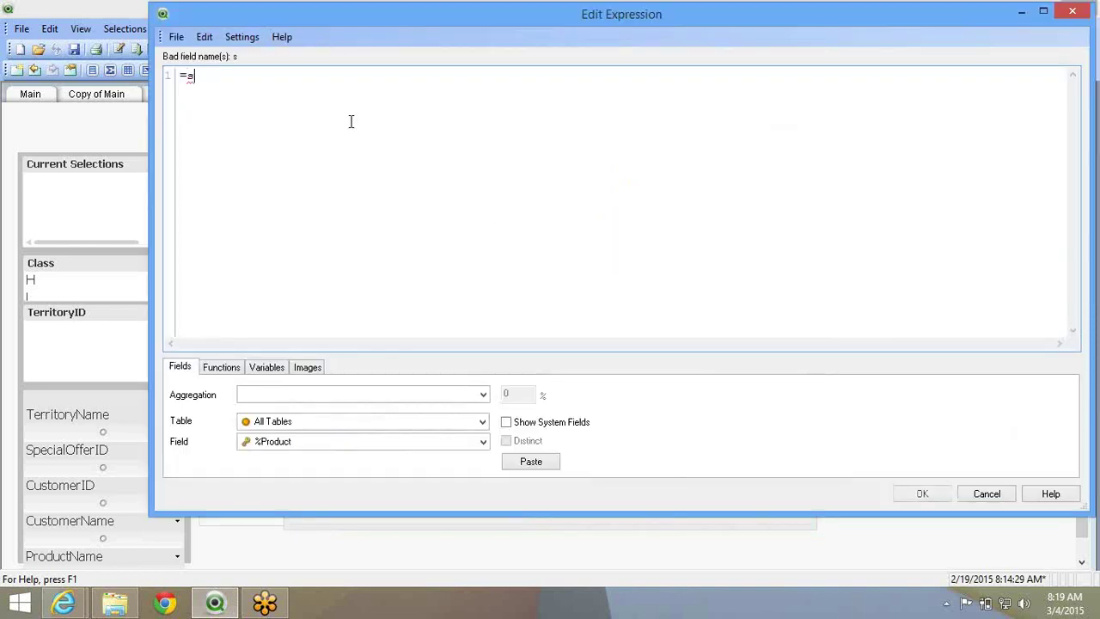
text(um(unit)
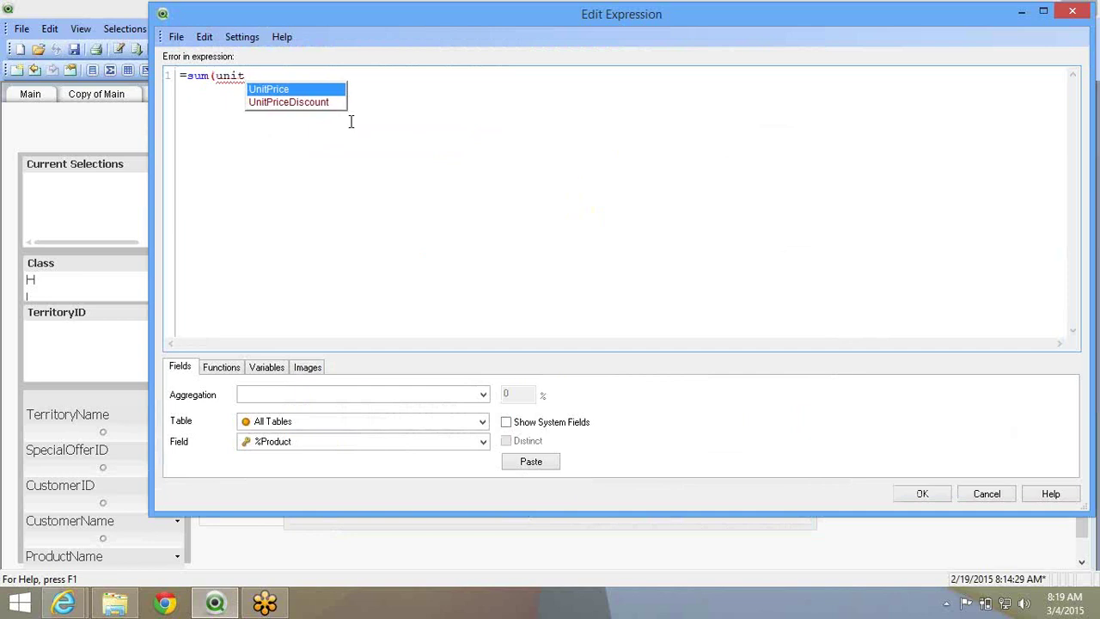
key(Down)
key(Return)
text())
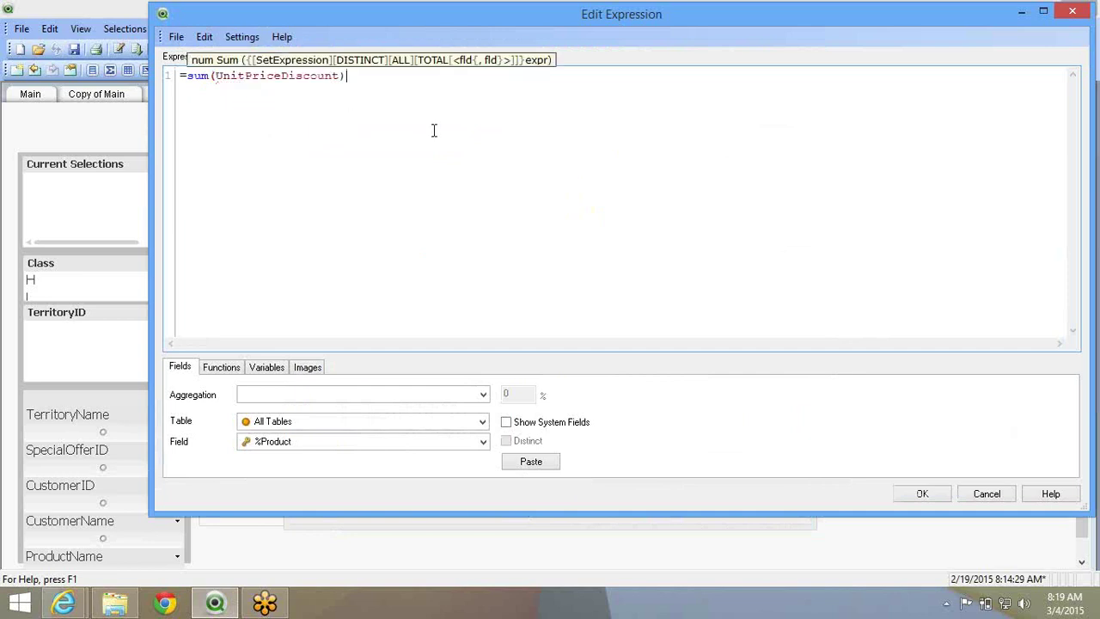
click(902, 496)
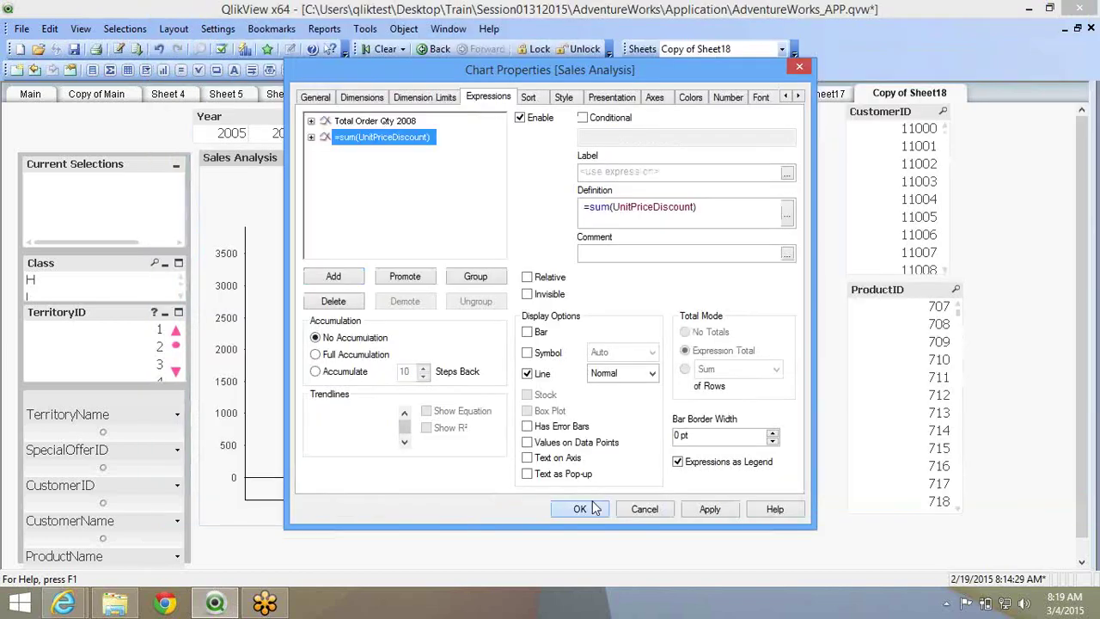
Change the second expression of the Sales Analysis combo chart to =sum(UnitPrice).
click(580, 508)
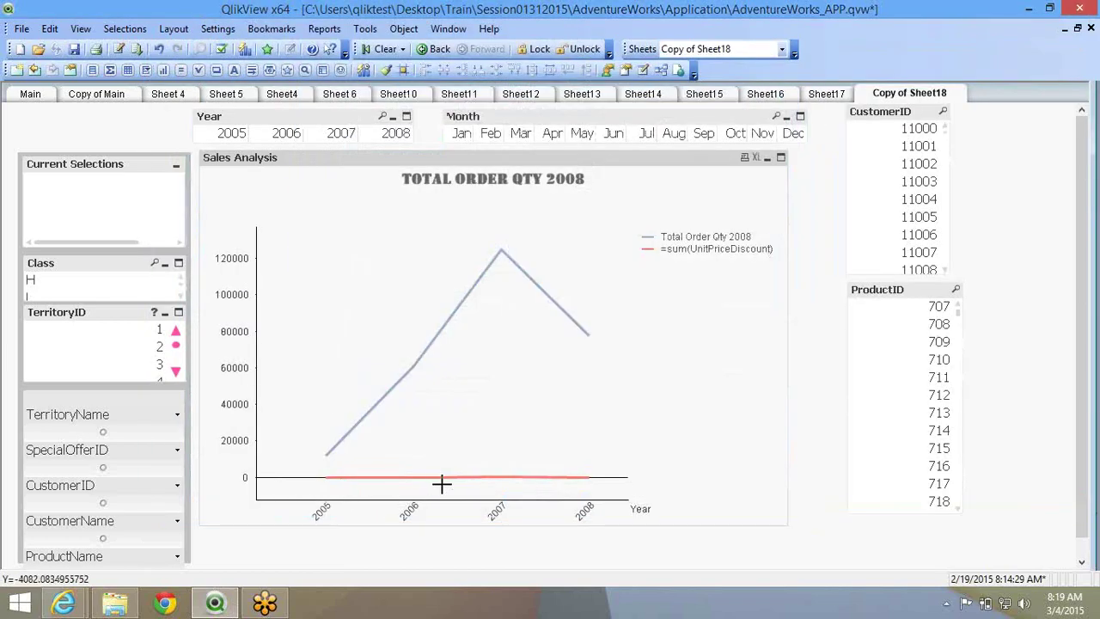
right_click(390, 250)
key(Escape)
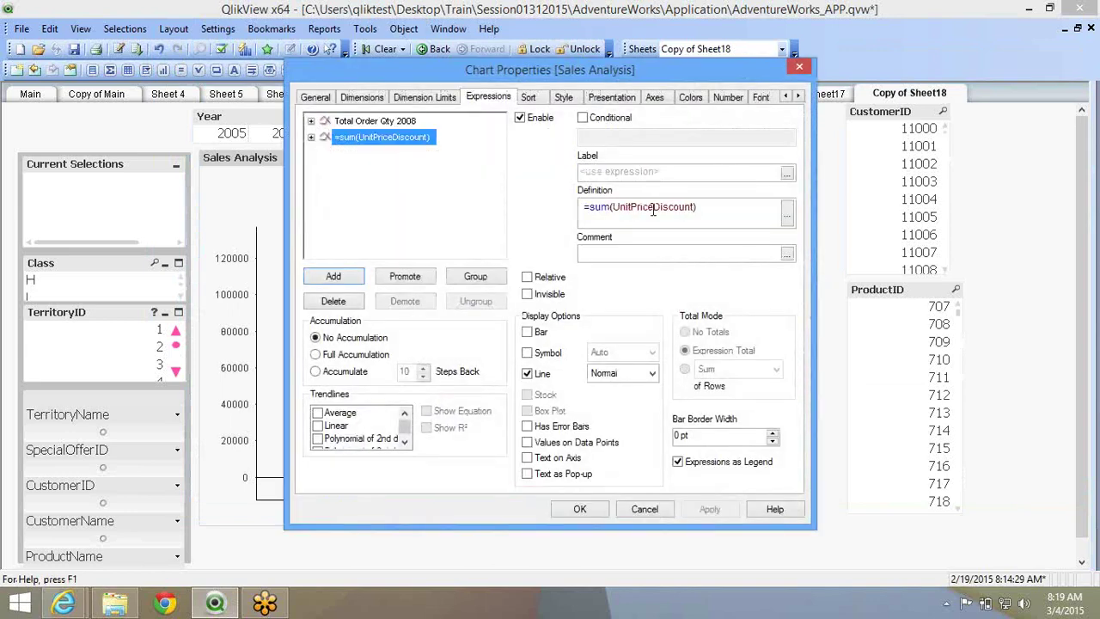
double_click(653, 207)
text(UnitPrice)
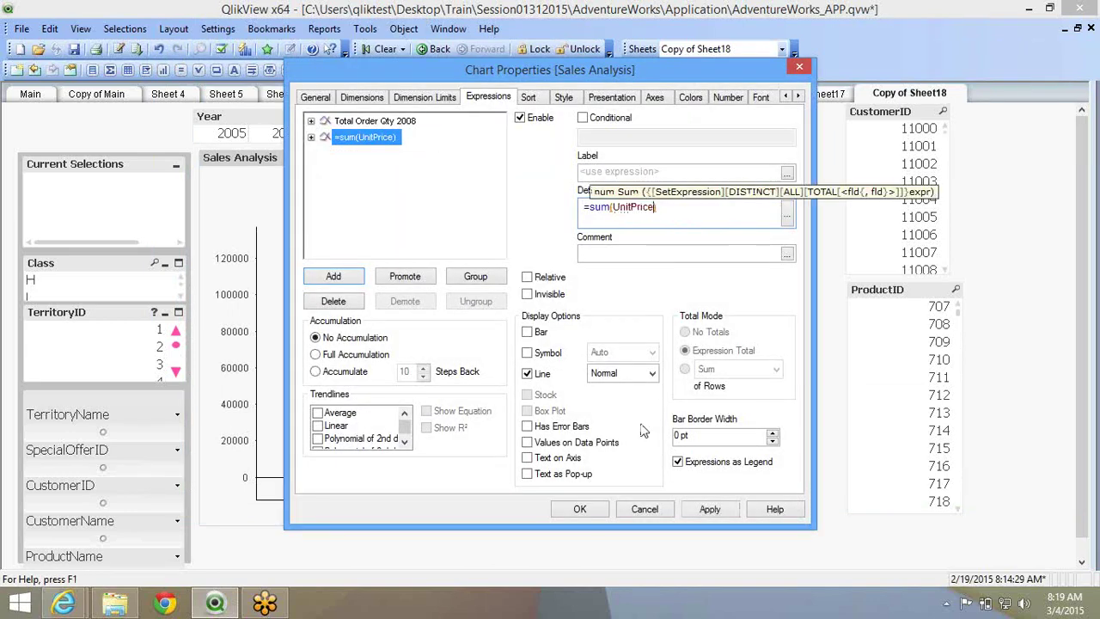
click(588, 515)
Scale down the chart's second expression by changing its definition to =sum(UnitPrice)/1000.
right_click(447, 299)
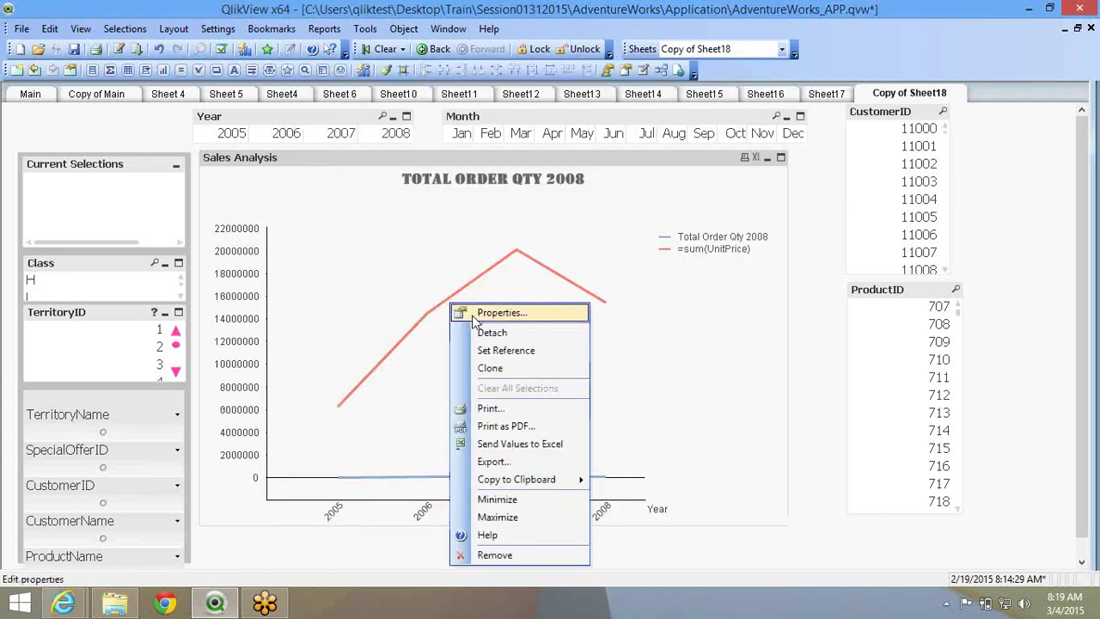
click(487, 312)
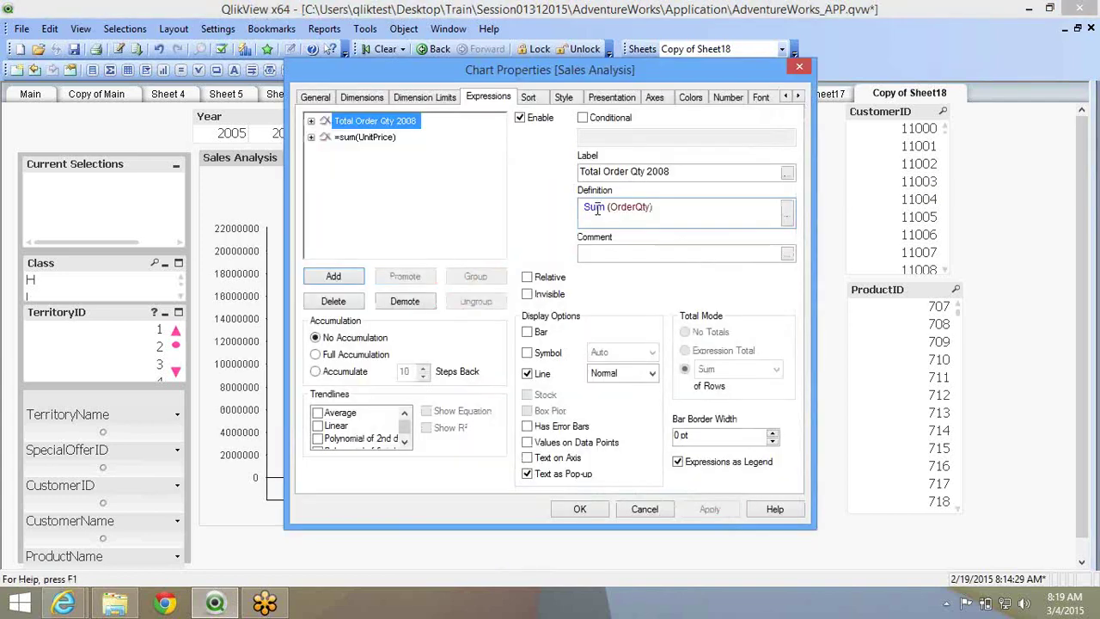
click(376, 140)
click(688, 209)
text(/100)
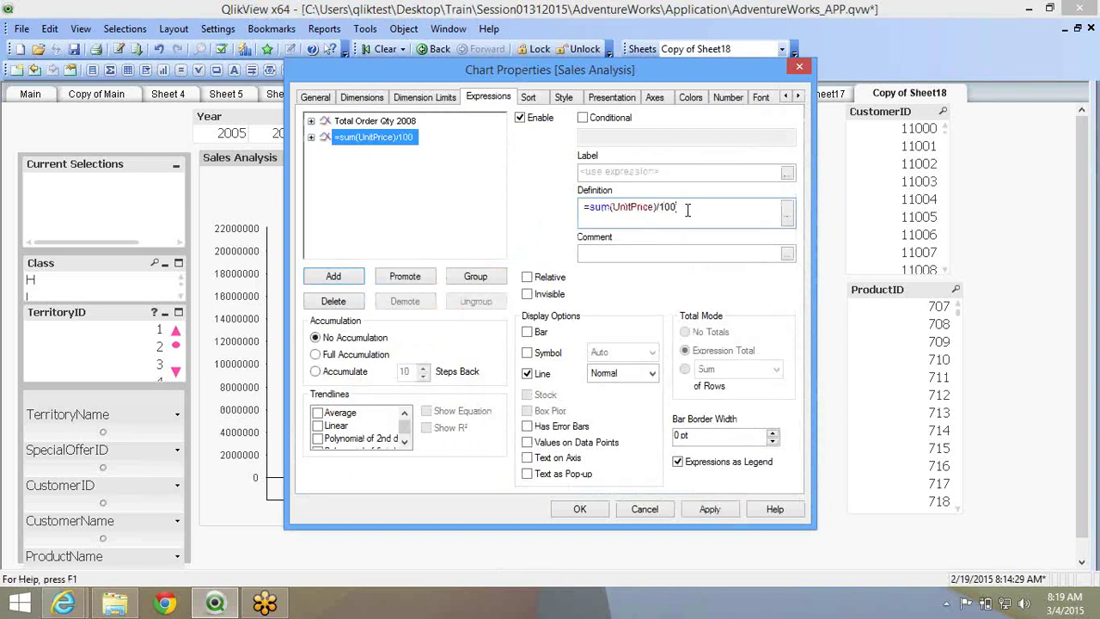
text(0)
key(Return)
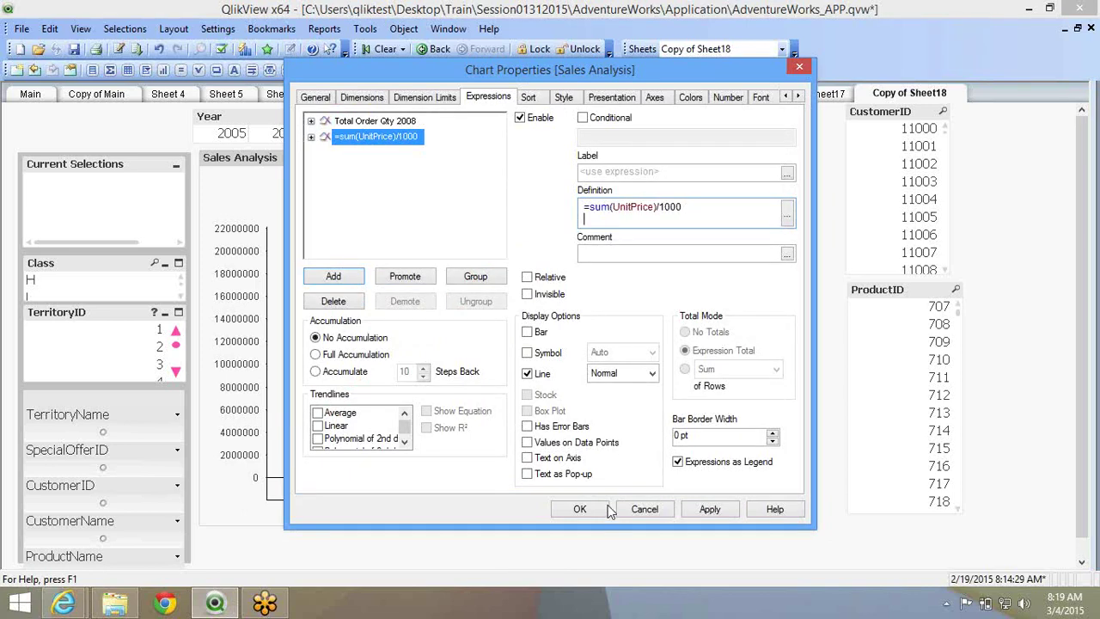
click(581, 509)
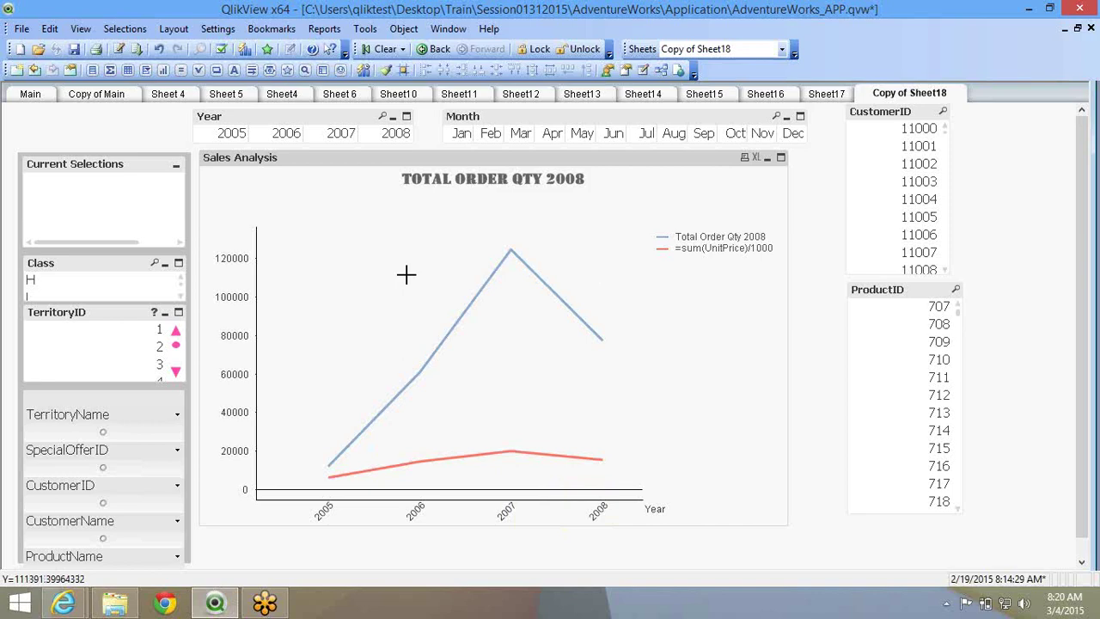
Label the =sum(UnitPrice)/1000 expression of the Sales Analysis chart as Budget.
right_click(461, 264)
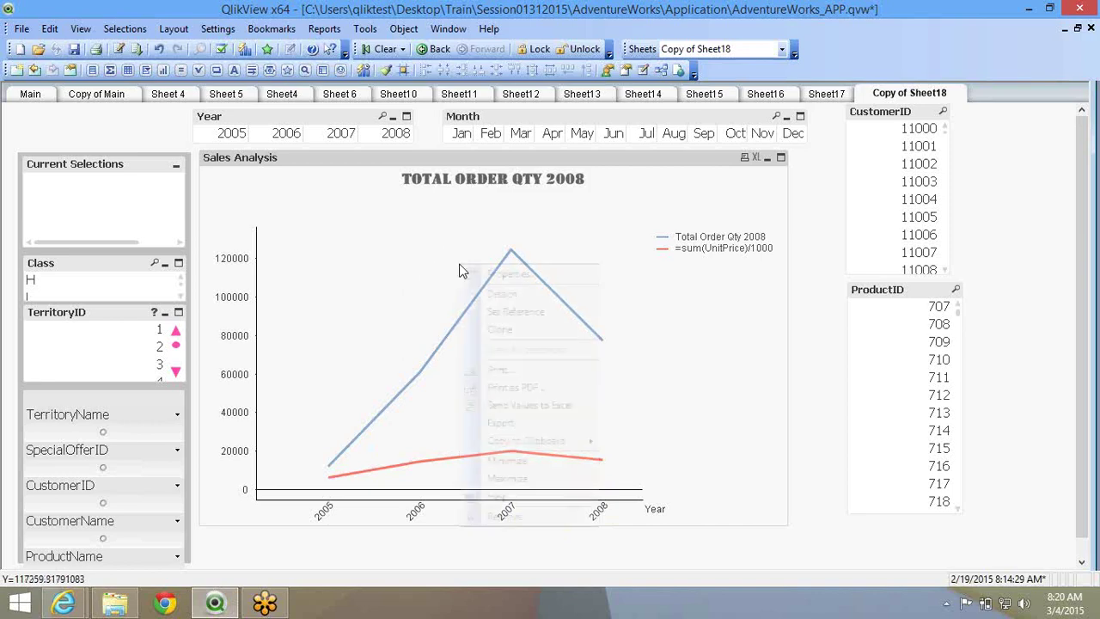
click(471, 274)
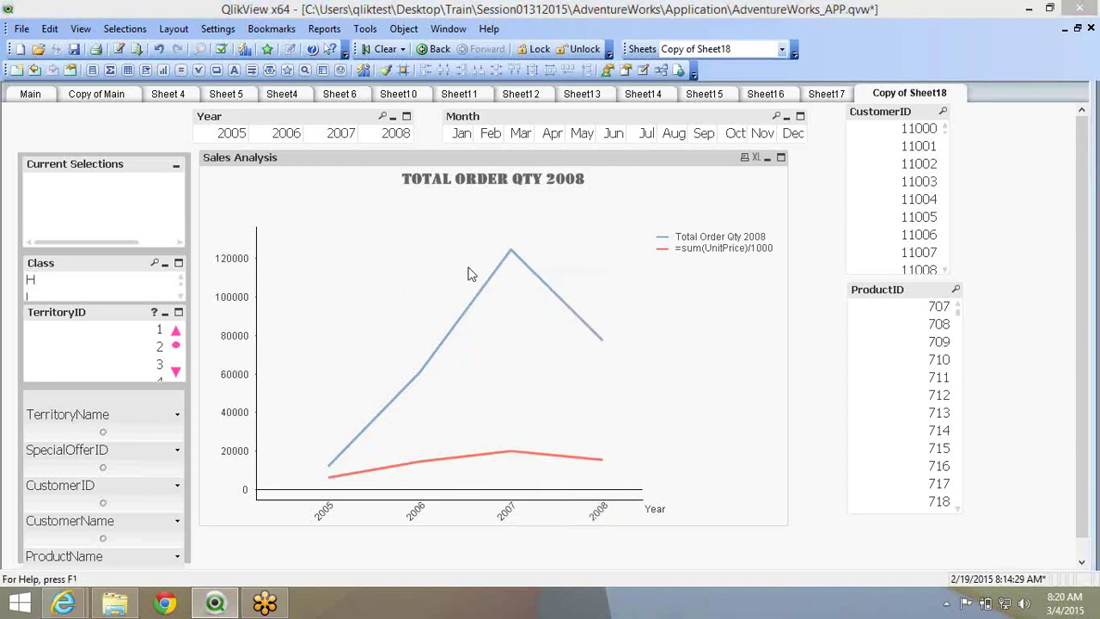
click(640, 173)
text(B)
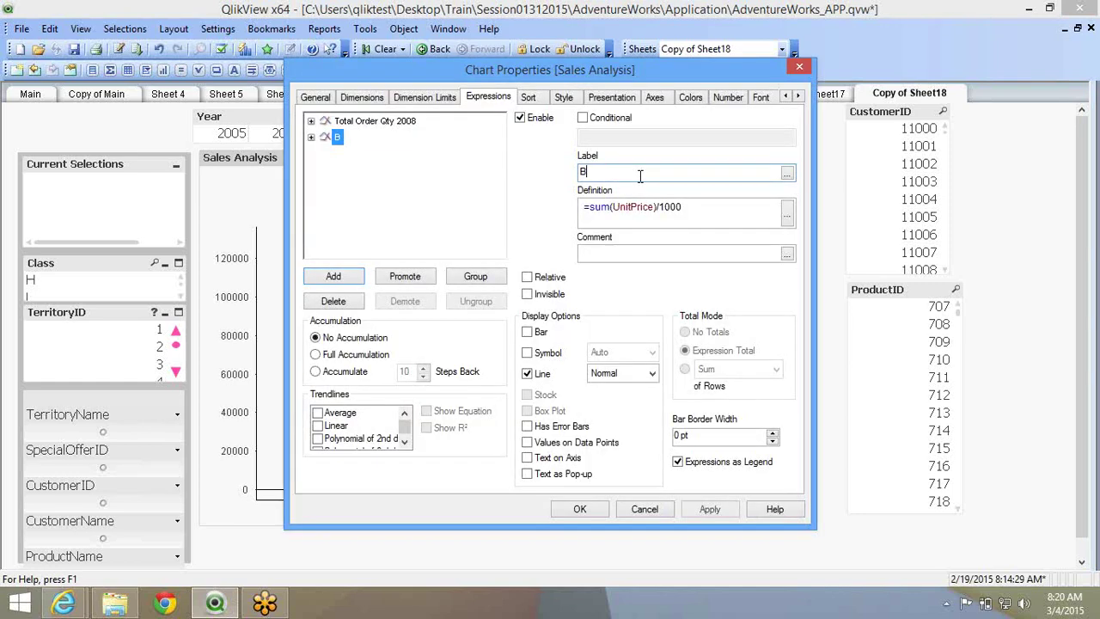
text(udget)
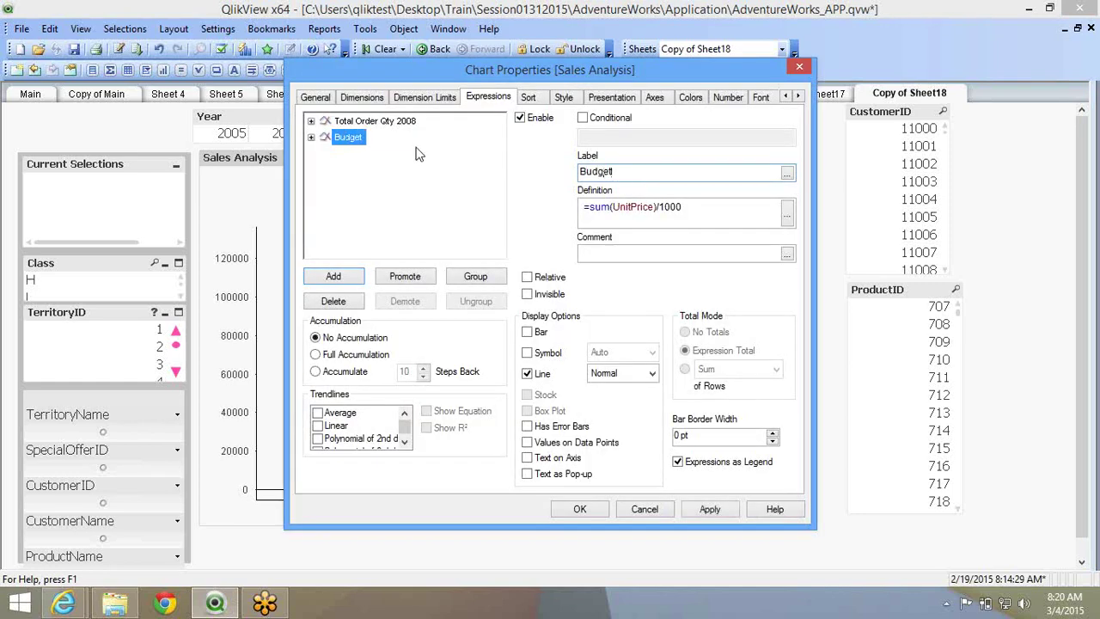
double_click(622, 208)
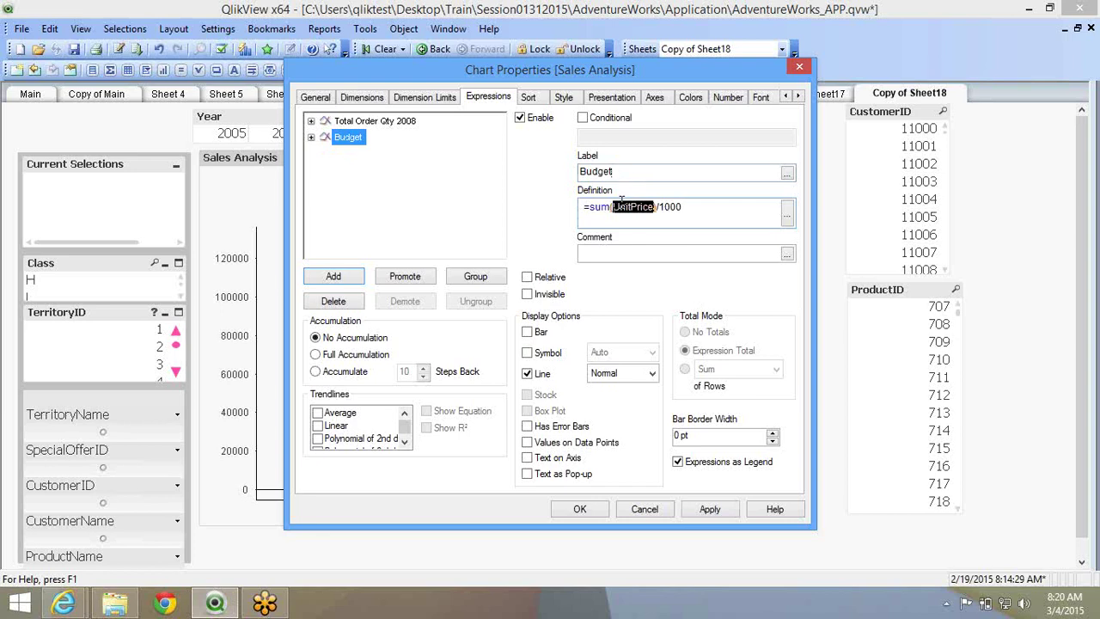
click(374, 124)
click(348, 138)
click(580, 512)
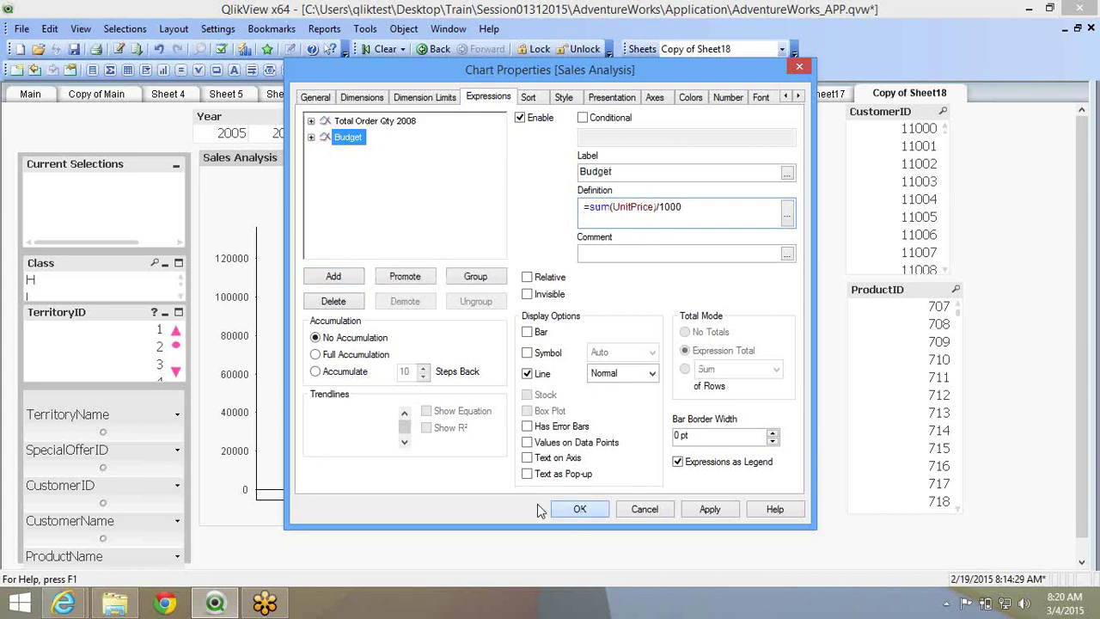
Display the Total Order Qty 2008 expression as bars instead of a line, keeping Budget as a line.
right_click(505, 338)
click(537, 76)
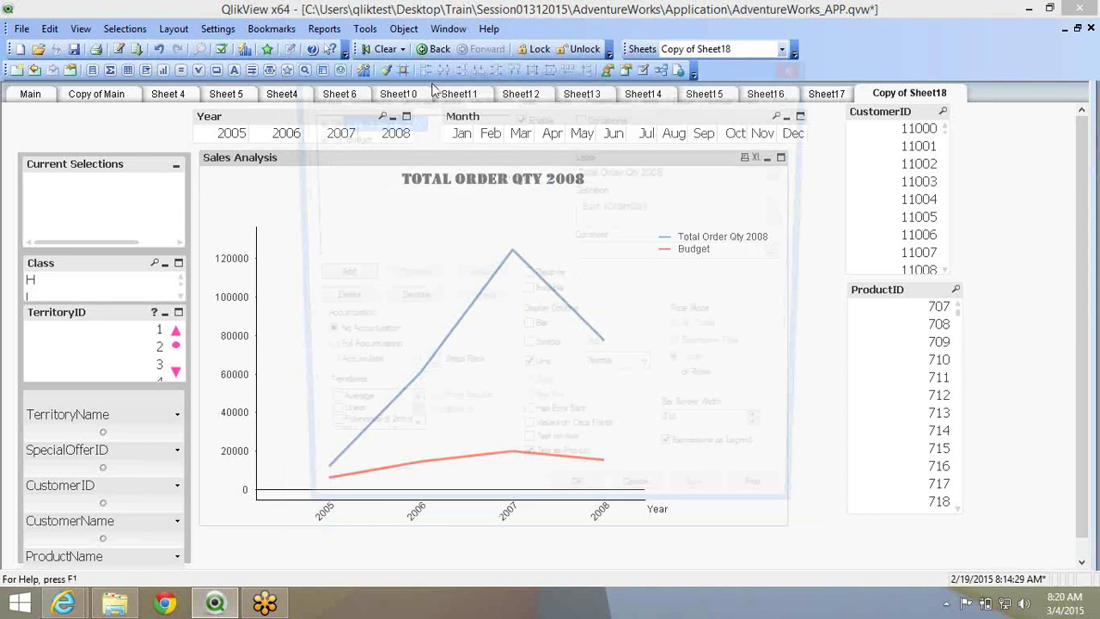
drag(578, 40, 777, 30)
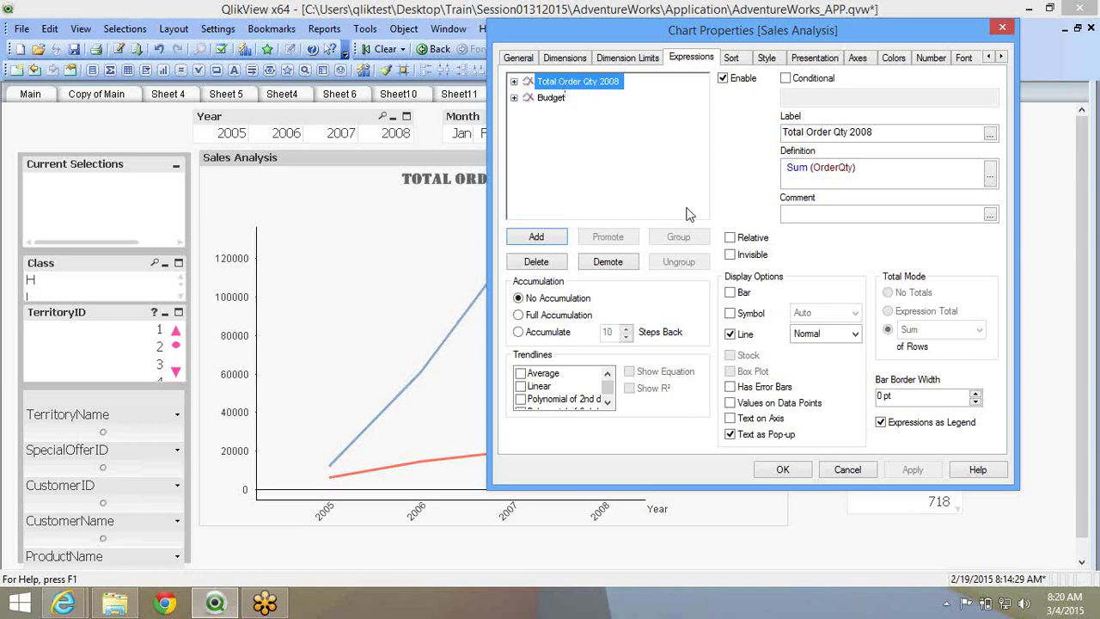
click(730, 292)
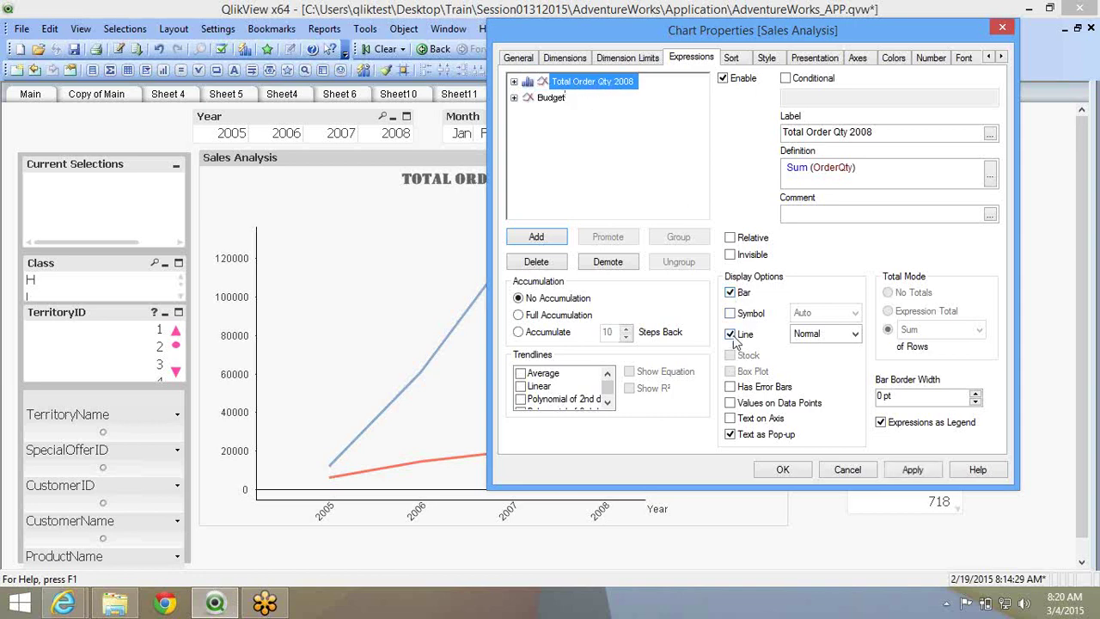
click(730, 334)
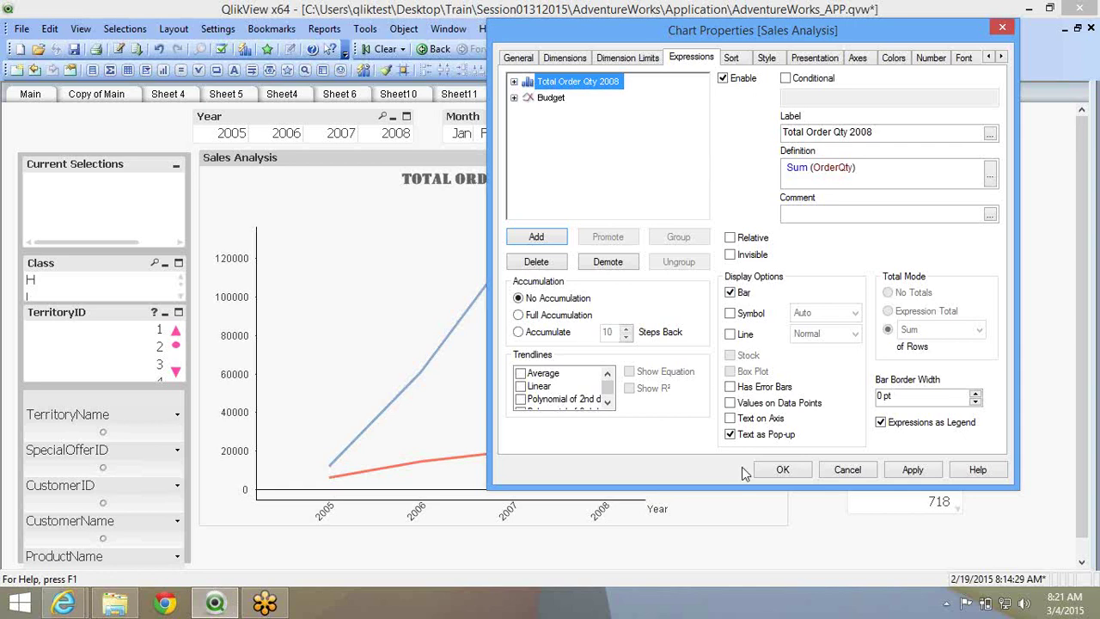
click(551, 97)
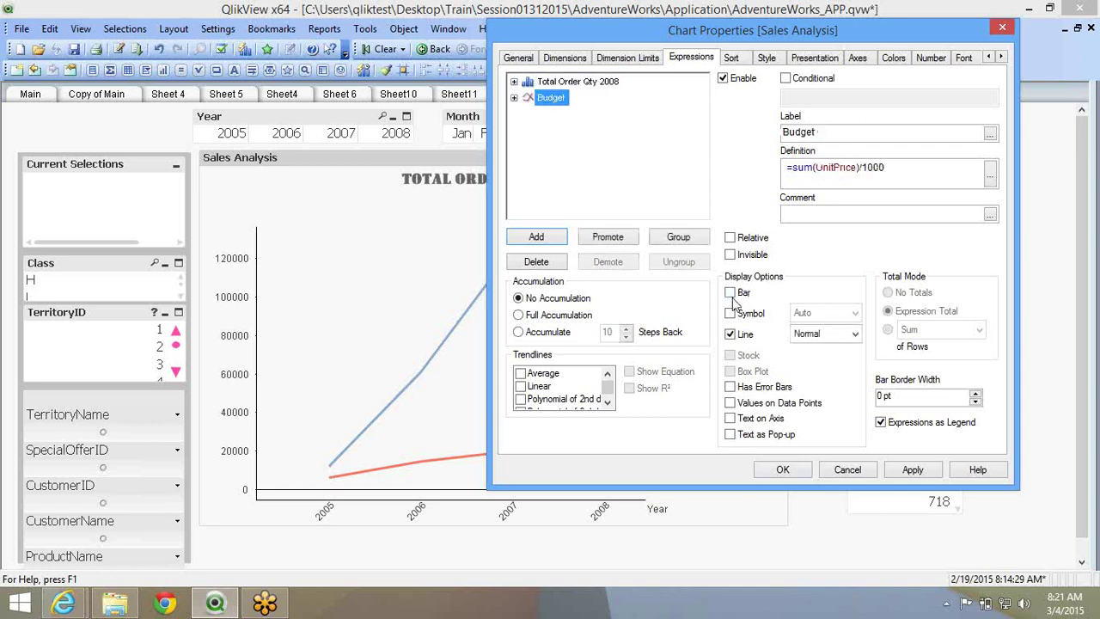
click(802, 471)
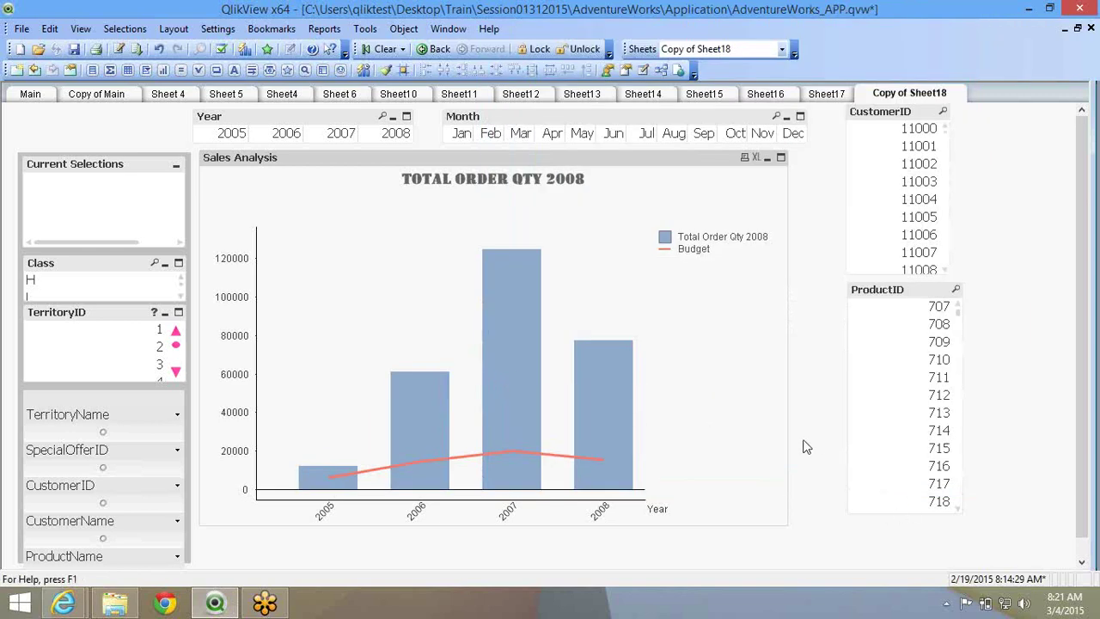
Examine the combo chart's dimension, expression, sort, style, presentation, axes, color and number settings.
right_click(398, 309)
click(421, 319)
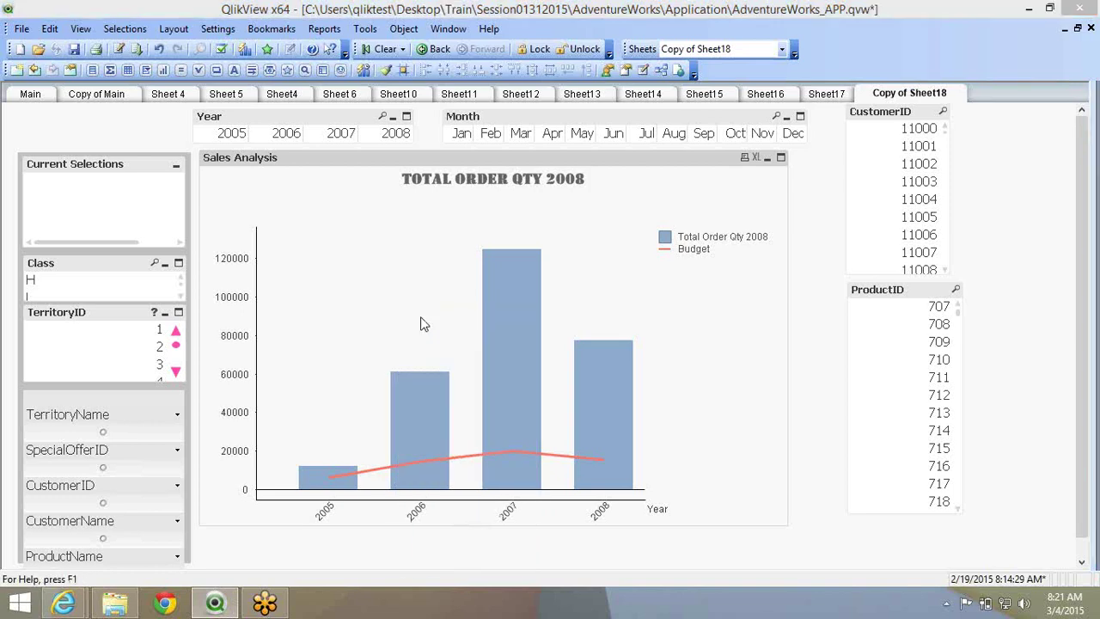
click(364, 97)
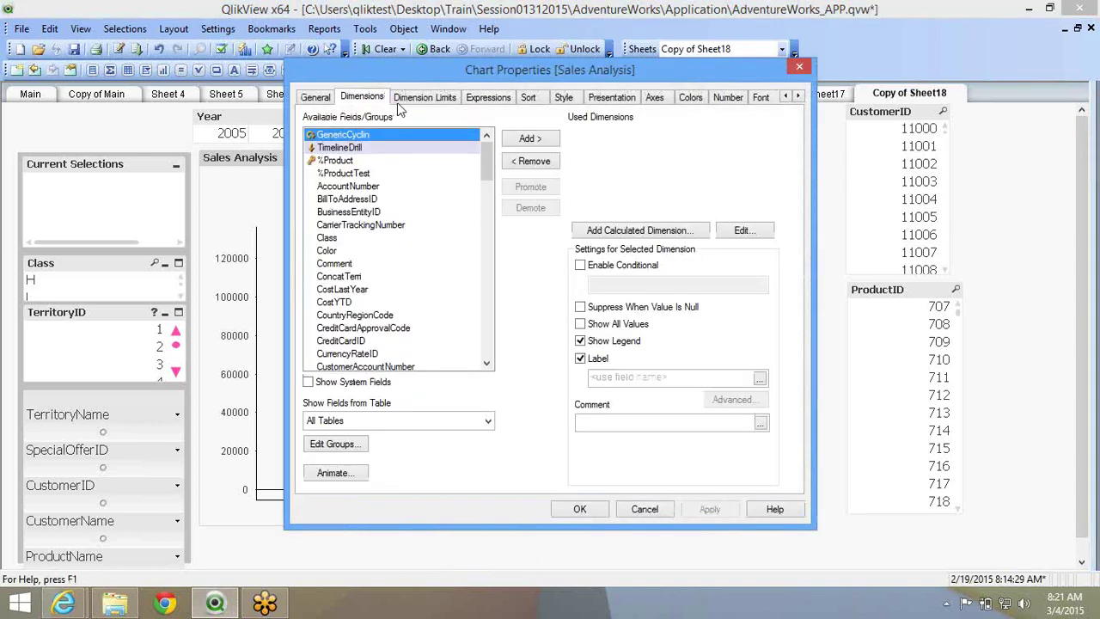
click(424, 96)
click(484, 99)
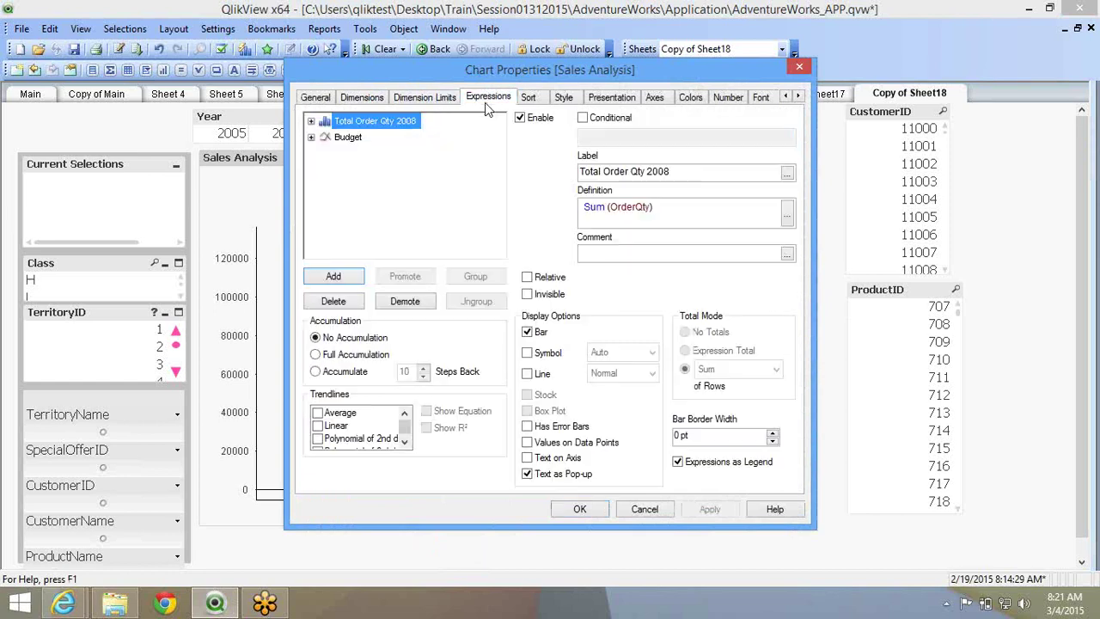
click(538, 96)
click(590, 99)
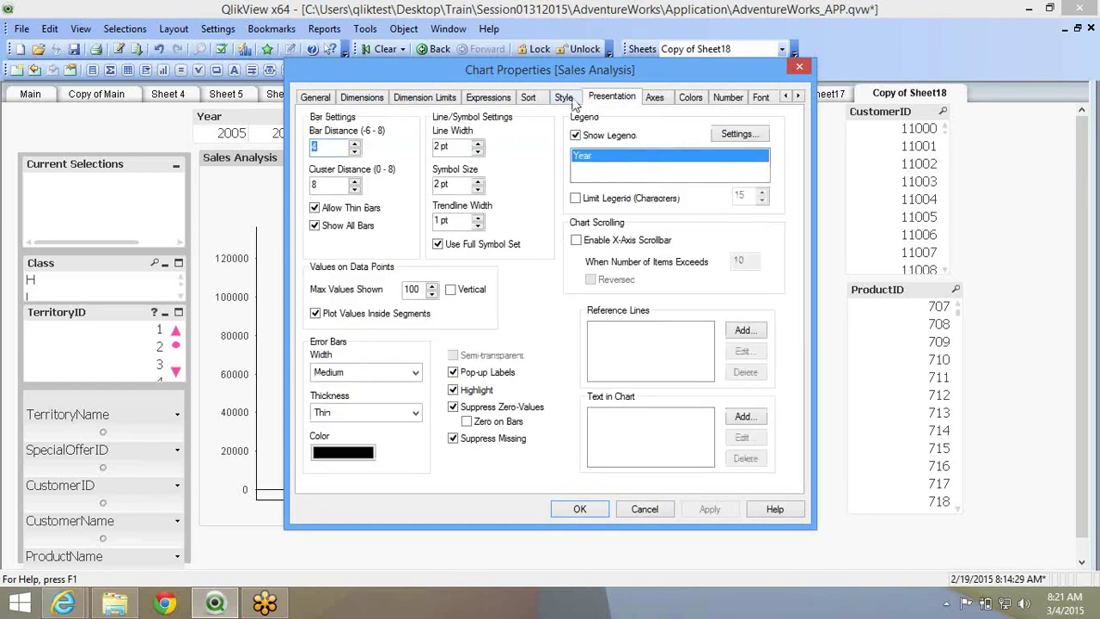
click(563, 98)
click(495, 97)
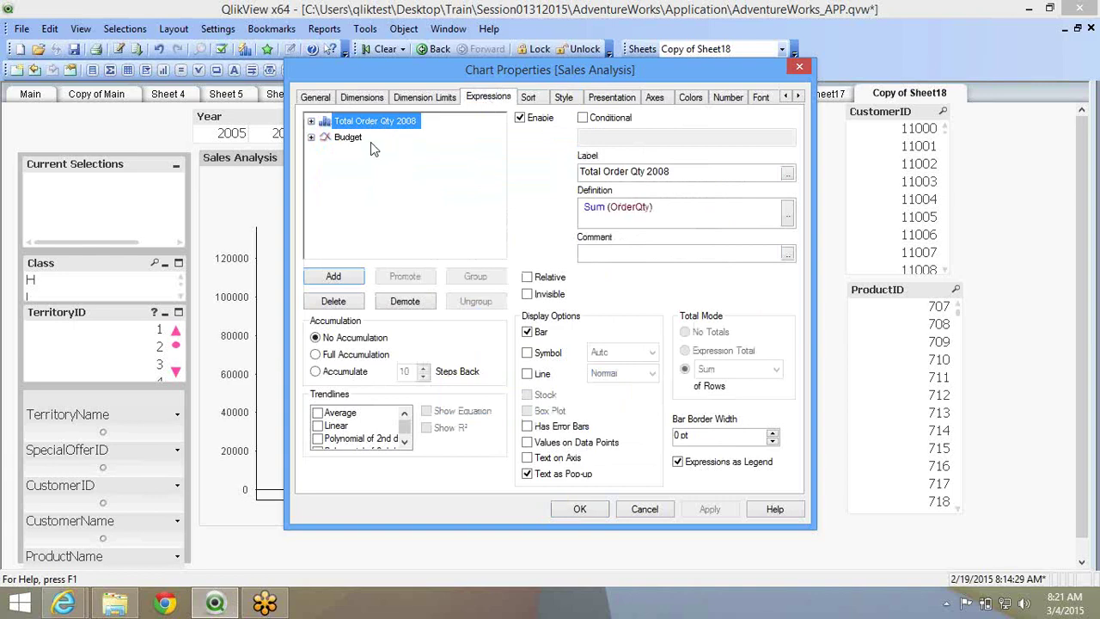
click(527, 99)
click(563, 98)
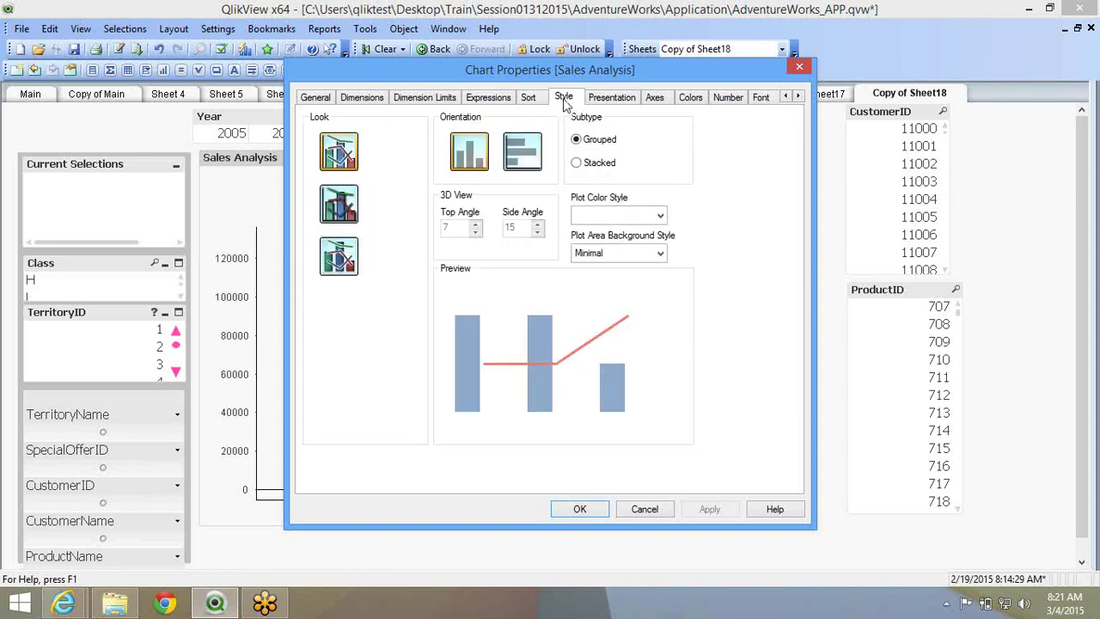
click(614, 102)
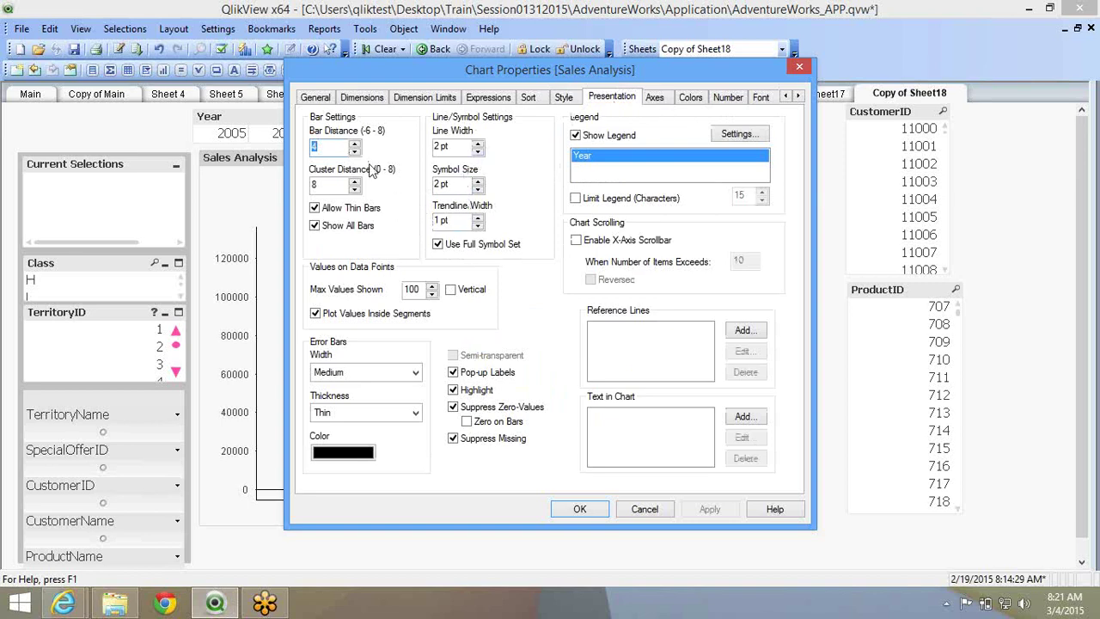
click(660, 101)
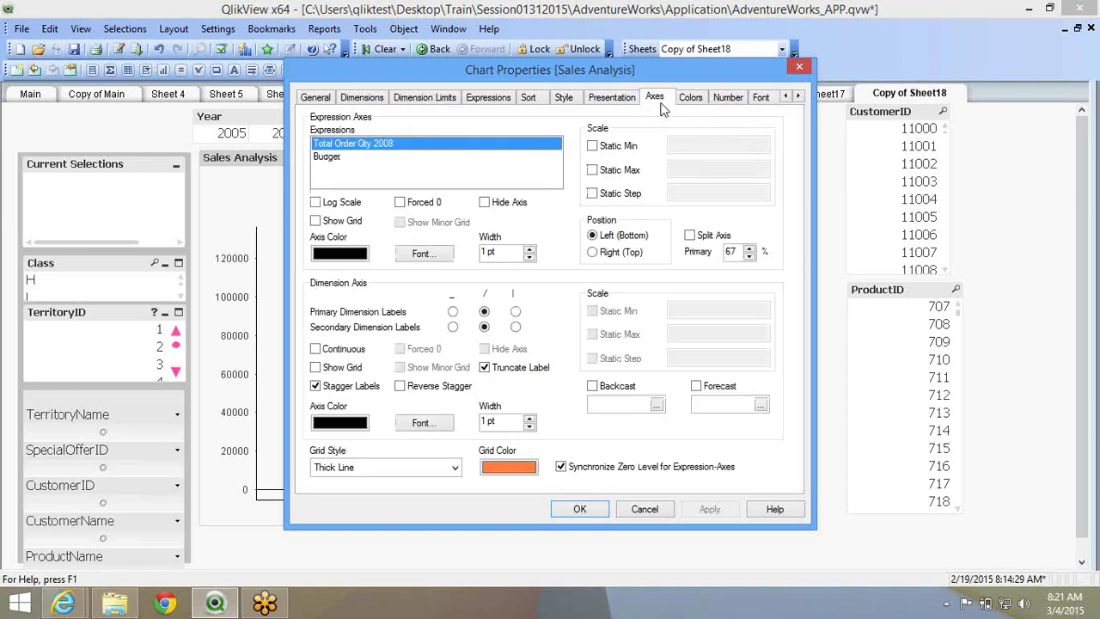
click(690, 97)
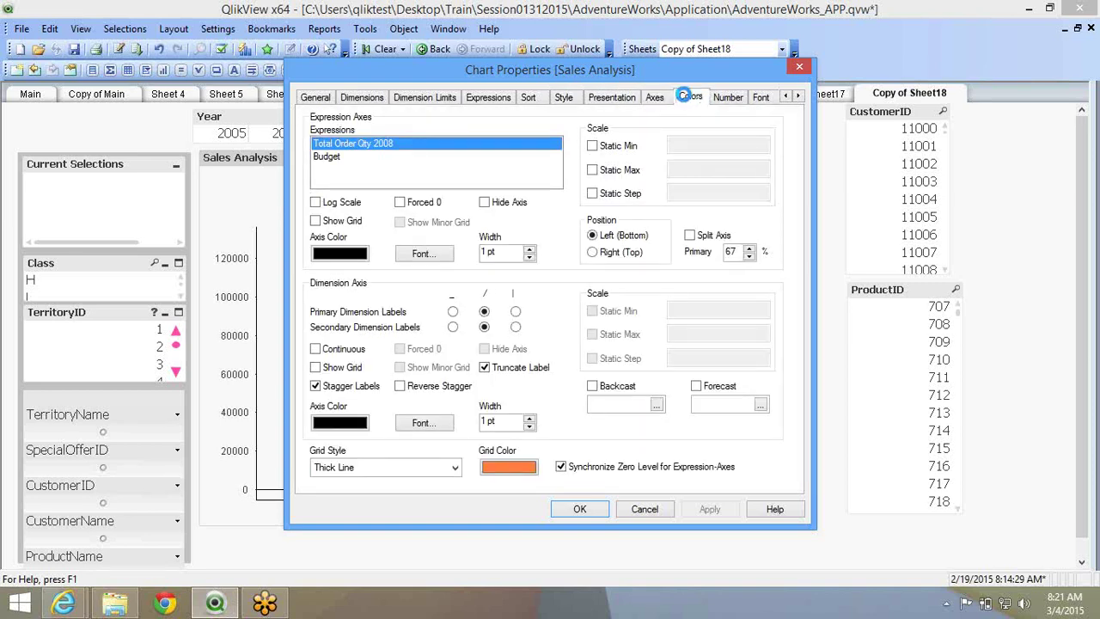
click(727, 97)
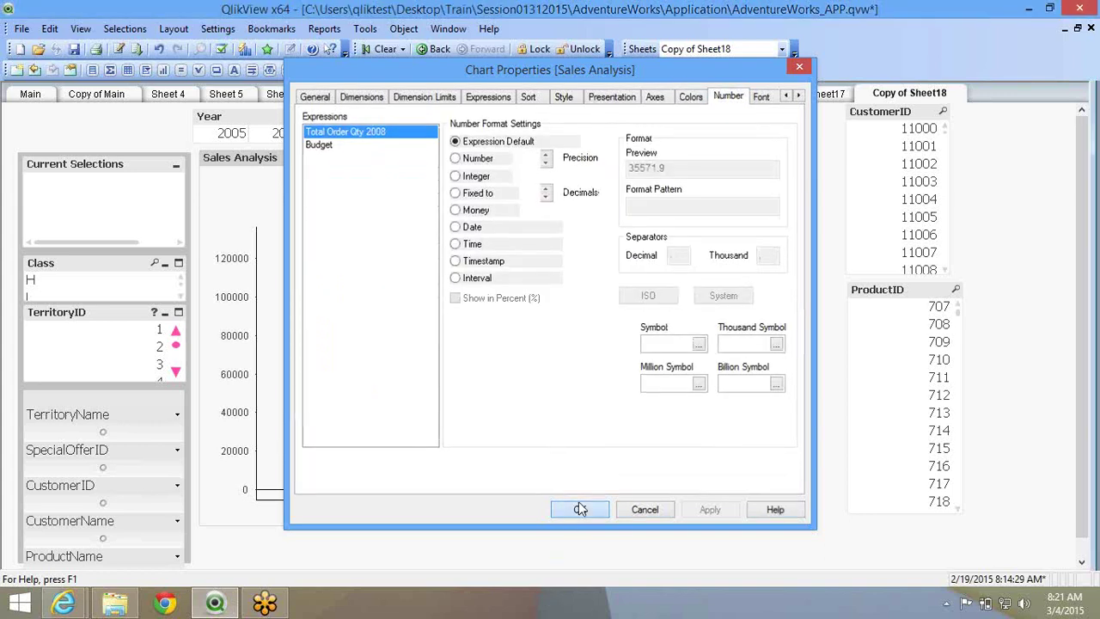
click(578, 507)
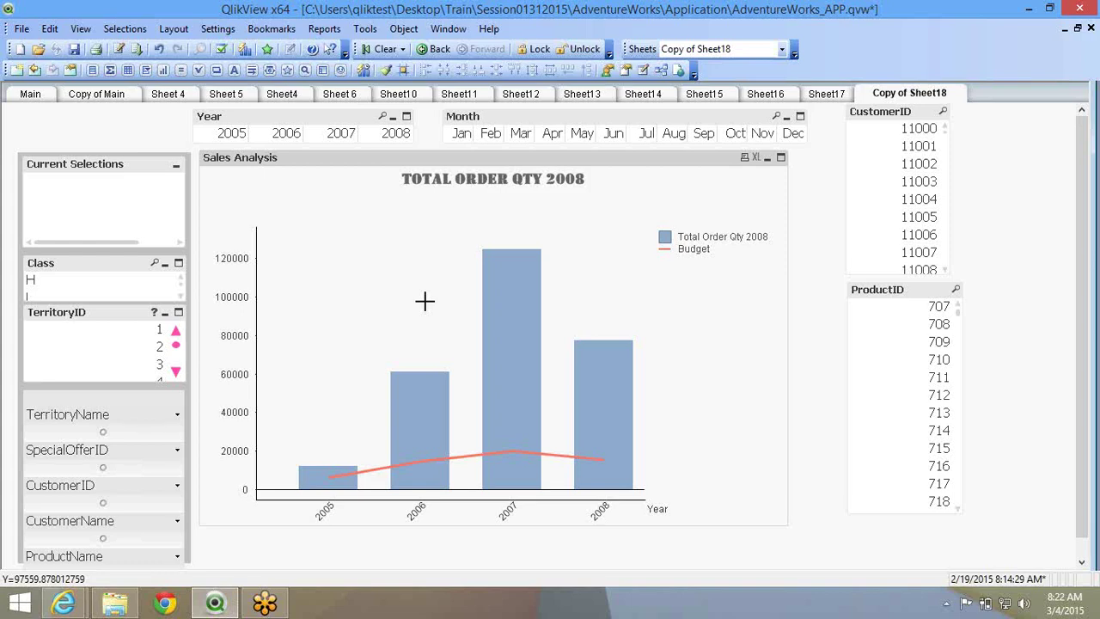
Review the chart types available for the Sales Analysis chart, including the radar chart.
right_click(529, 233)
click(568, 238)
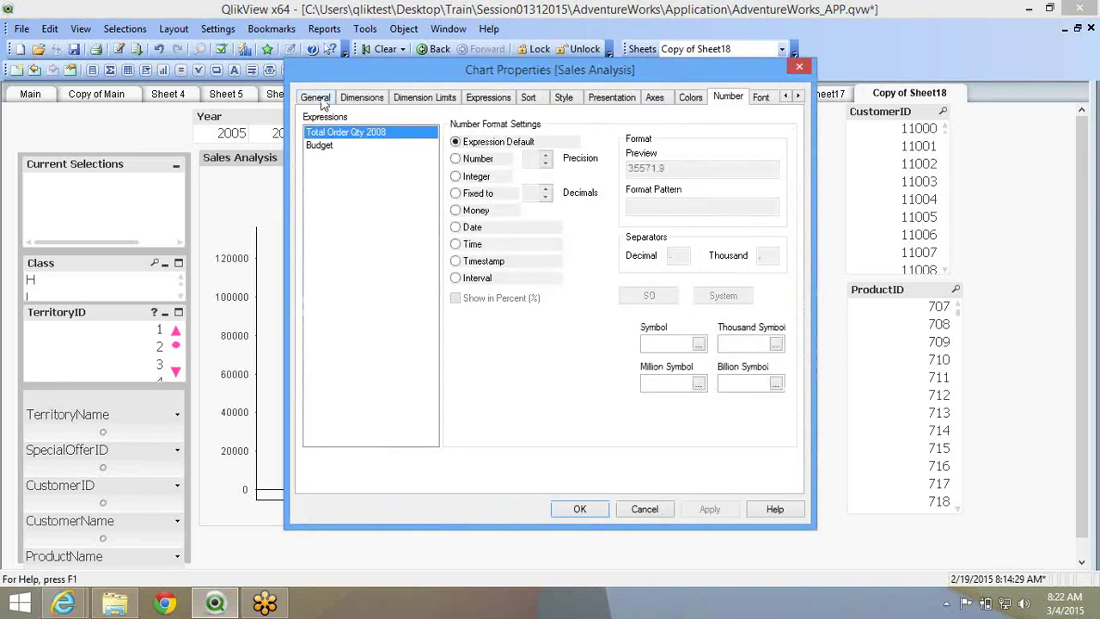
click(315, 97)
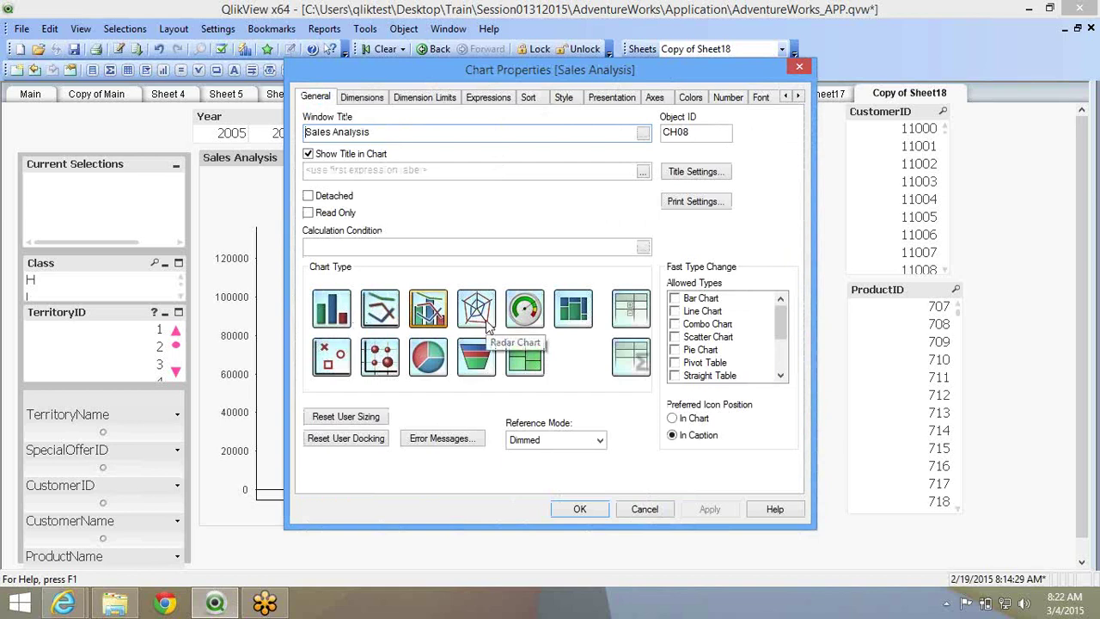
click(564, 508)
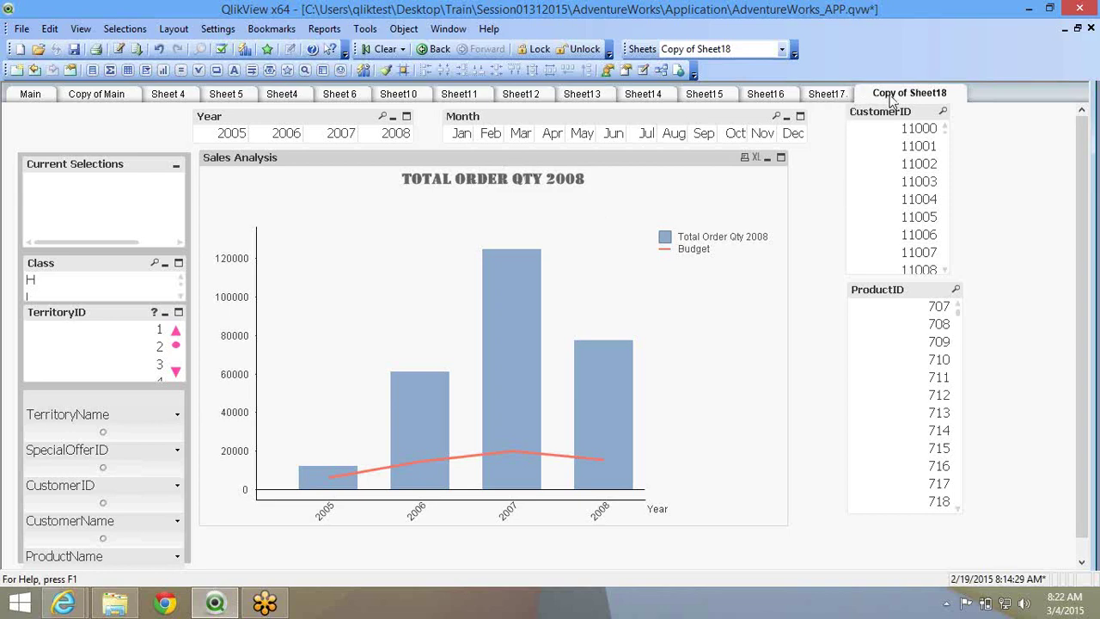
Copy the Copy of Sheet18 sheet and title the new copy Sheet20.
right_click(809, 214)
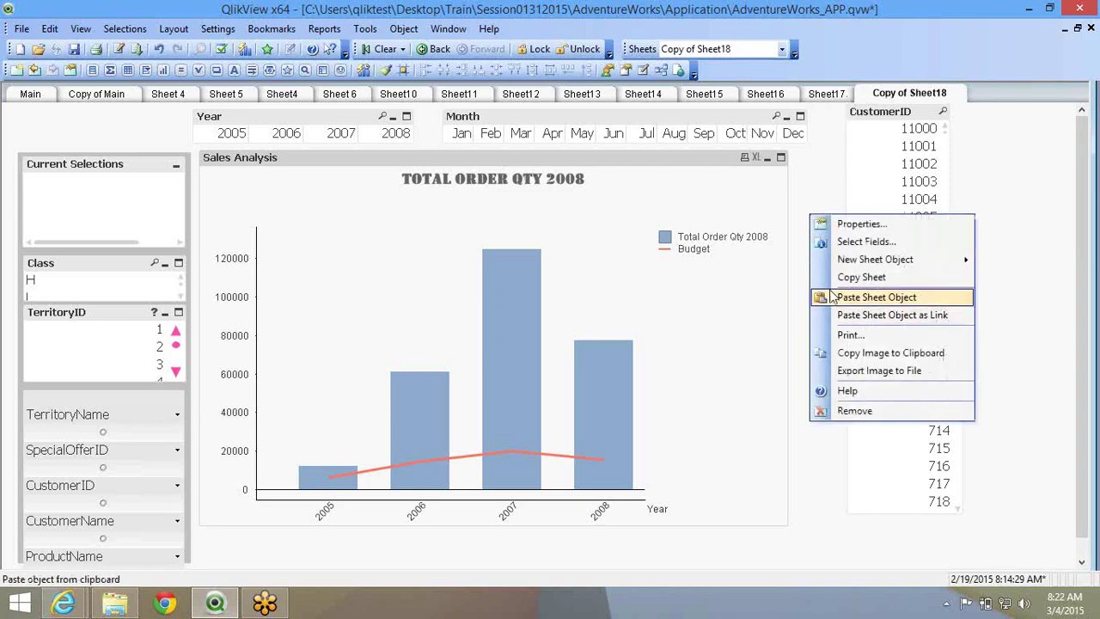
click(768, 247)
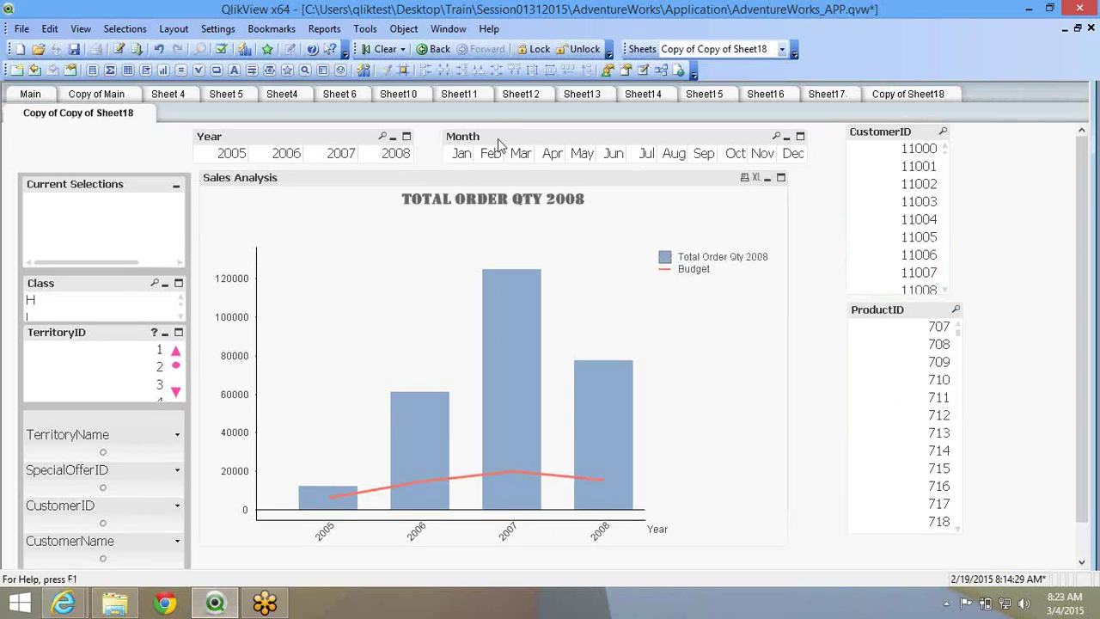
right_click(818, 194)
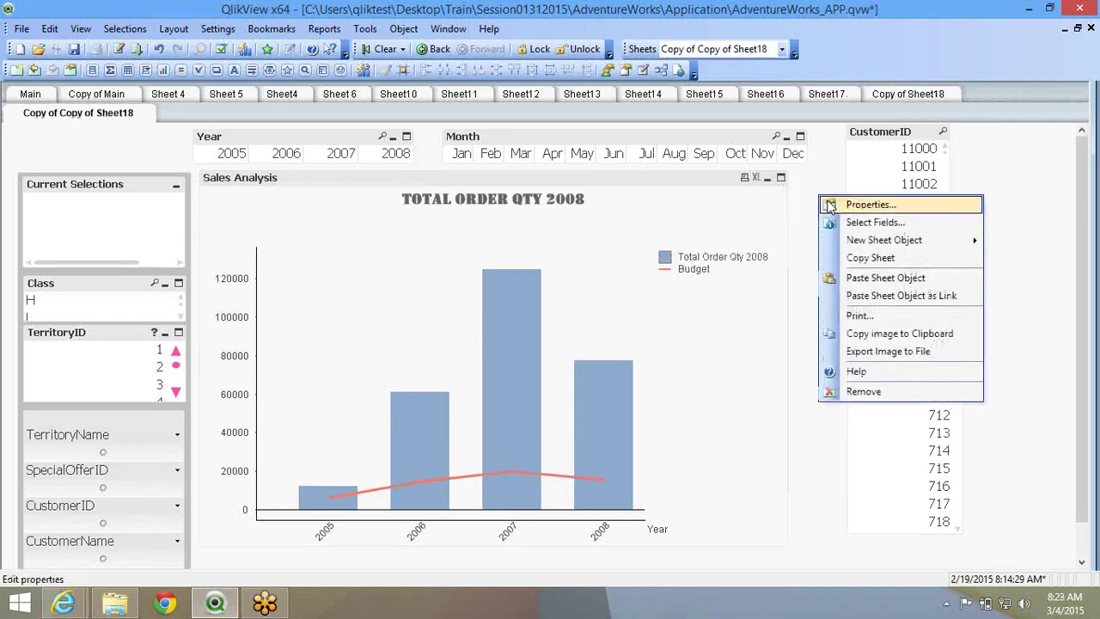
click(487, 153)
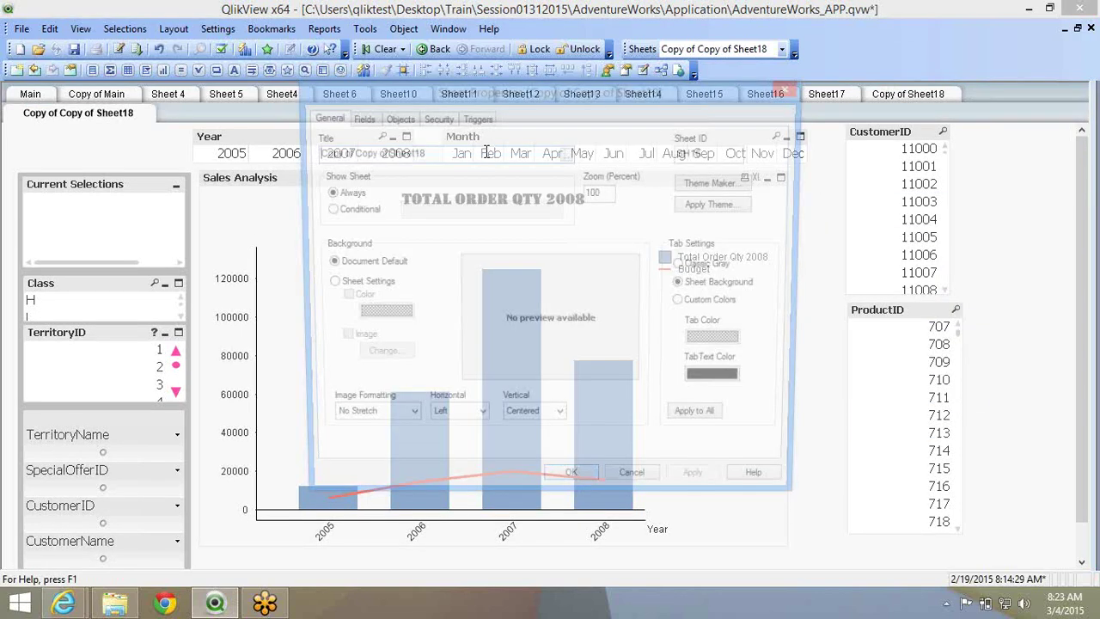
drag(383, 153, 266, 155)
key(BackSpace)
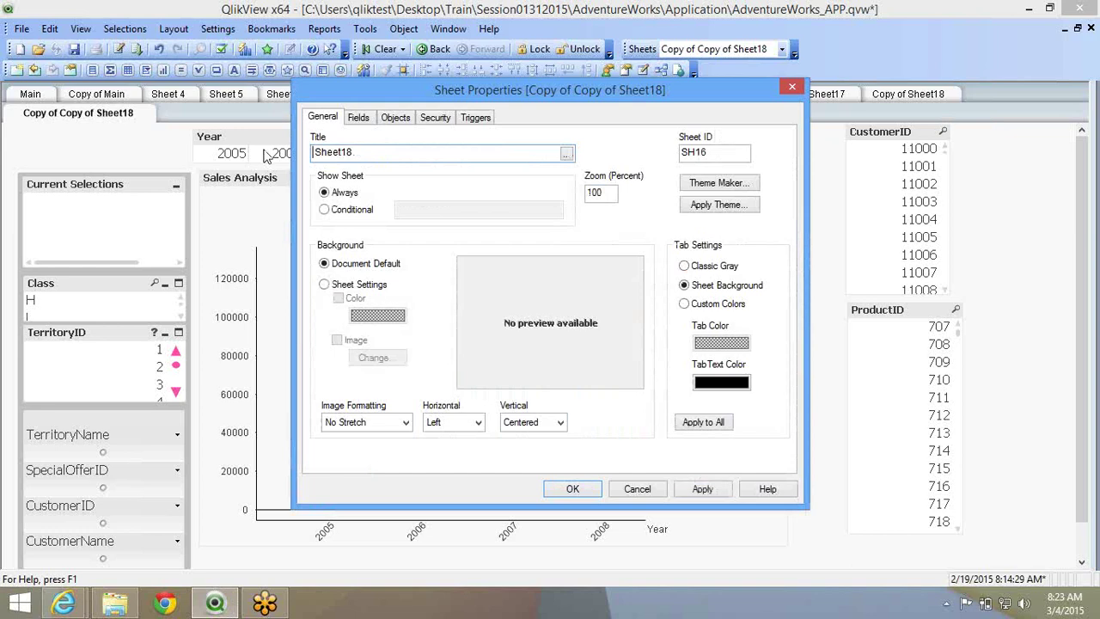
key(Delete)
key(Return)
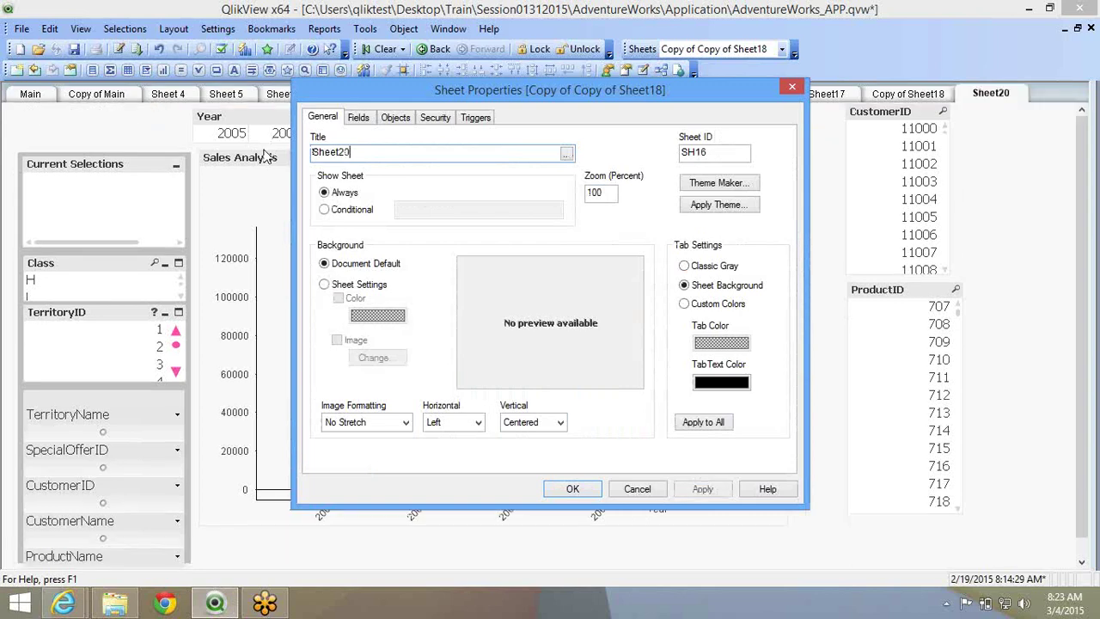
Disable the Budget expression of the Sales Analysis chart on Sheet20.
right_click(359, 273)
click(374, 283)
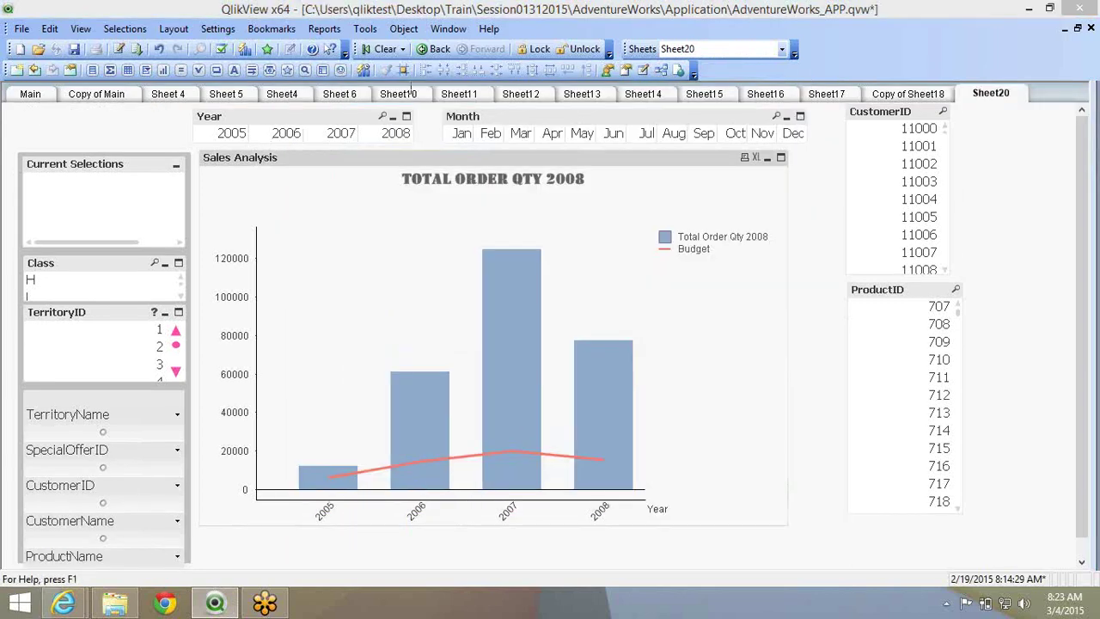
click(488, 96)
click(348, 136)
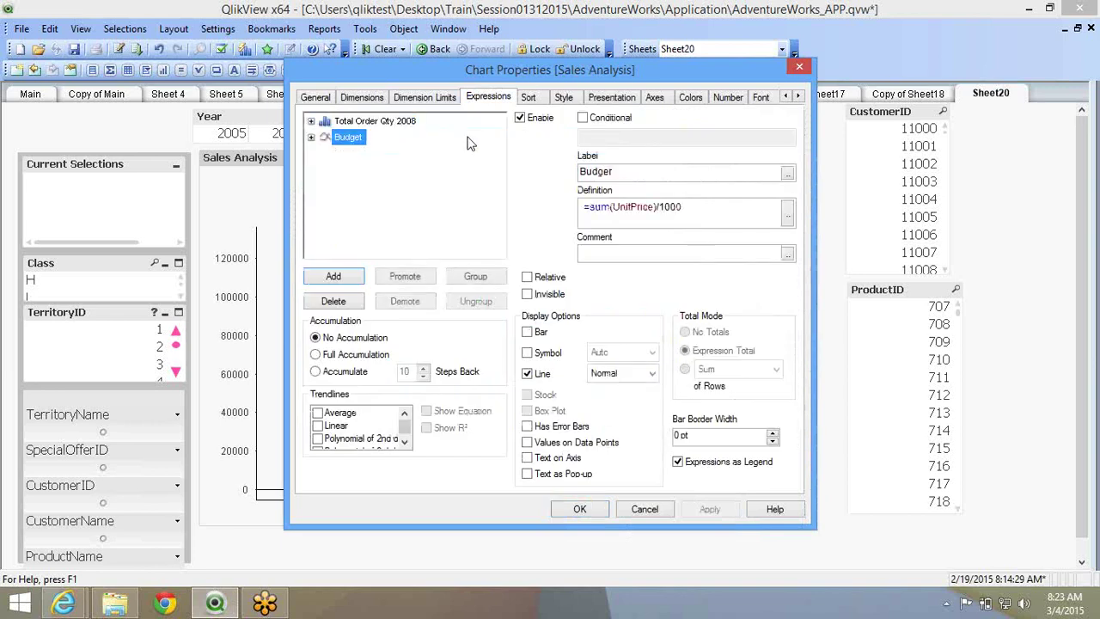
click(534, 121)
Replace the Year dimension of the Sales Analysis chart with Month and set the chart type to radar chart.
click(370, 96)
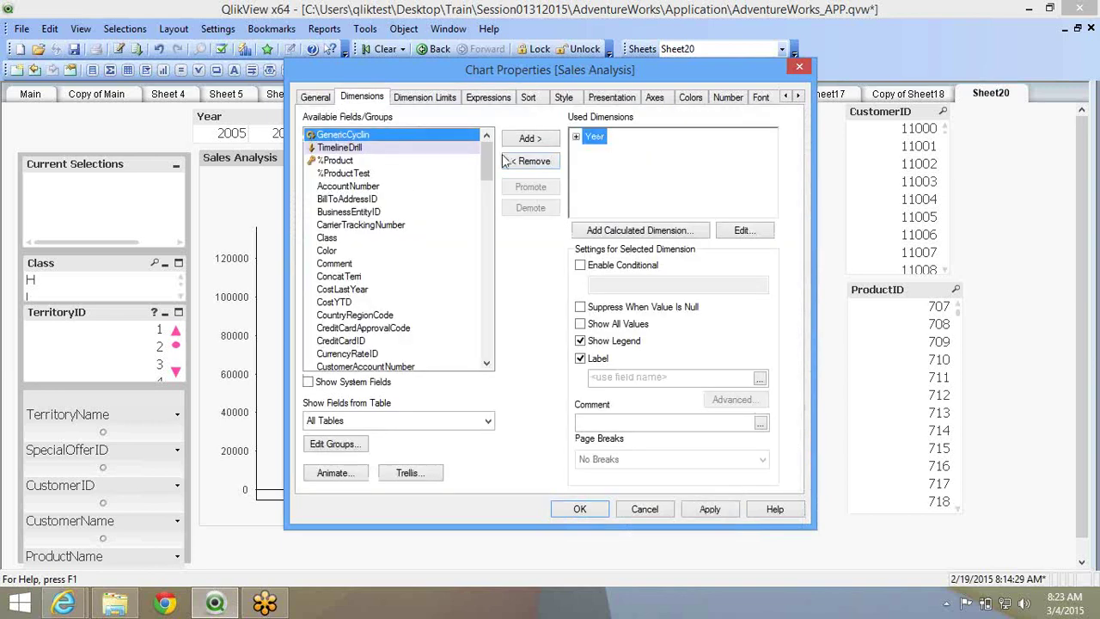
click(528, 138)
click(531, 160)
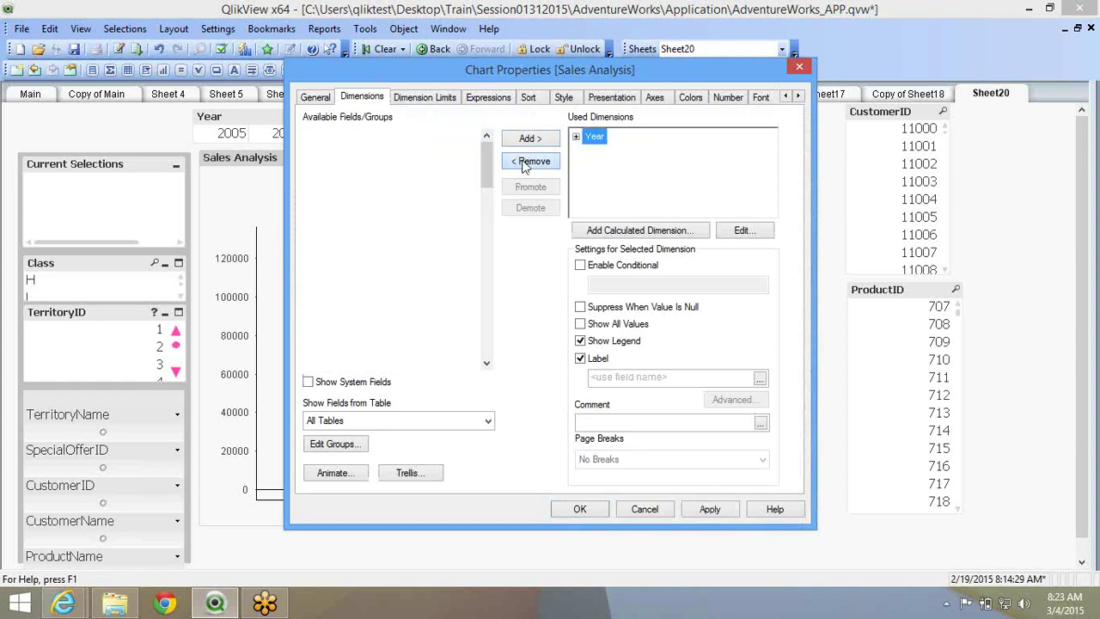
click(530, 161)
drag(369, 233, 367, 226)
key(m)
scroll(367, 226, down, 5)
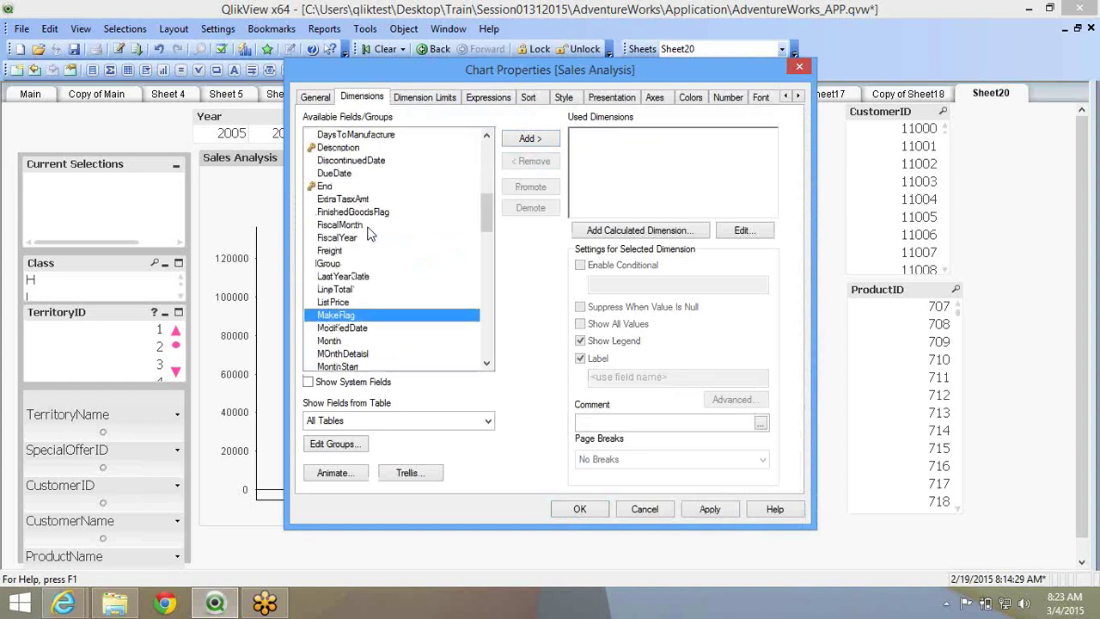
click(352, 173)
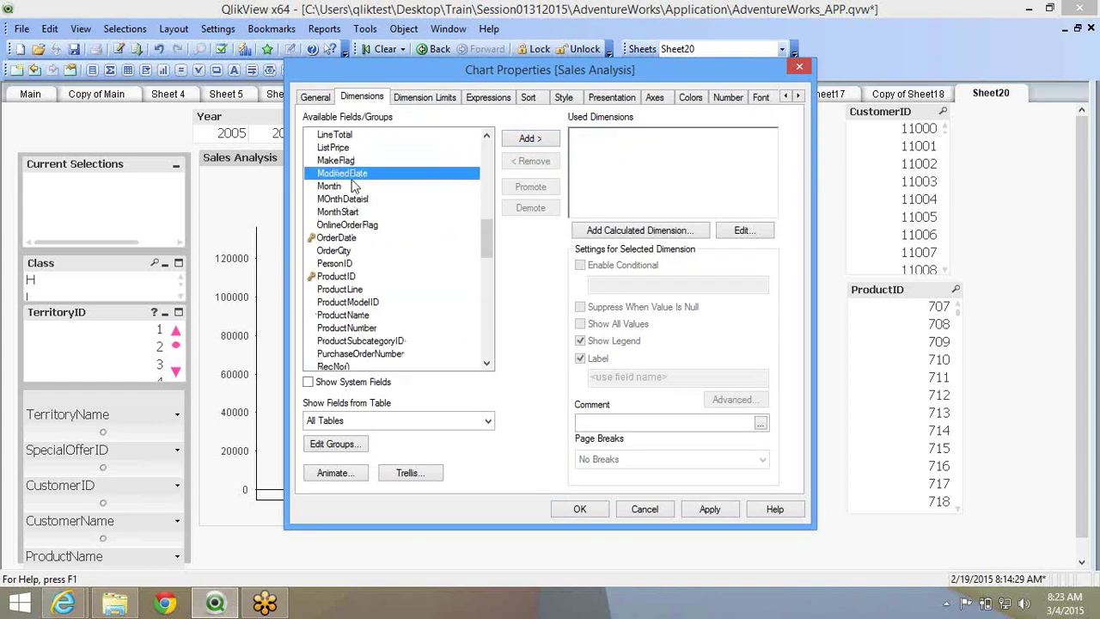
click(352, 186)
click(528, 140)
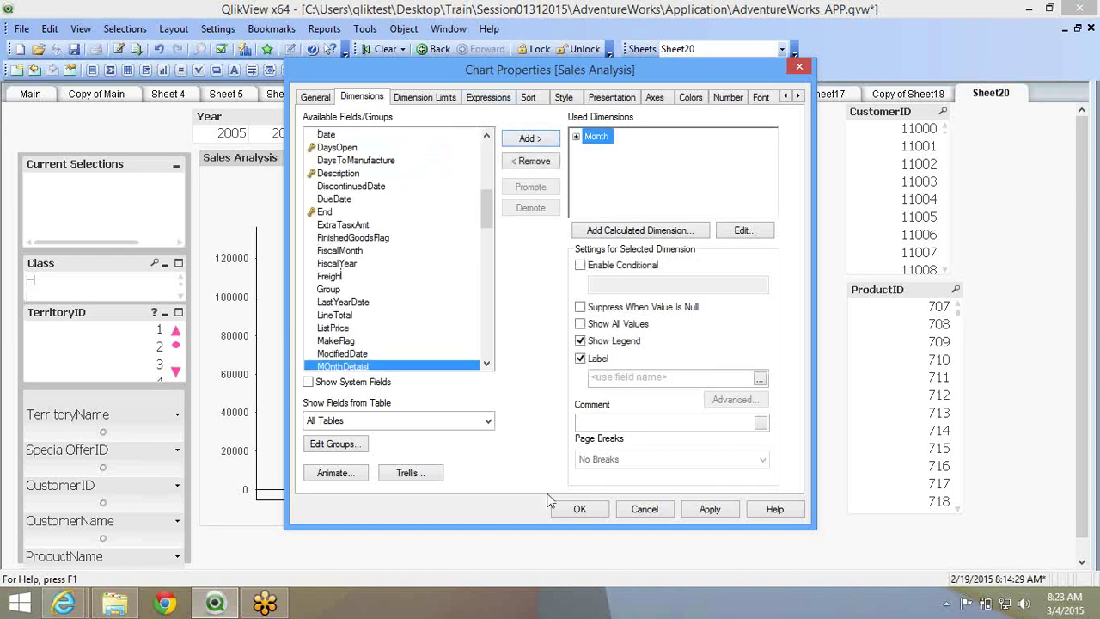
click(319, 99)
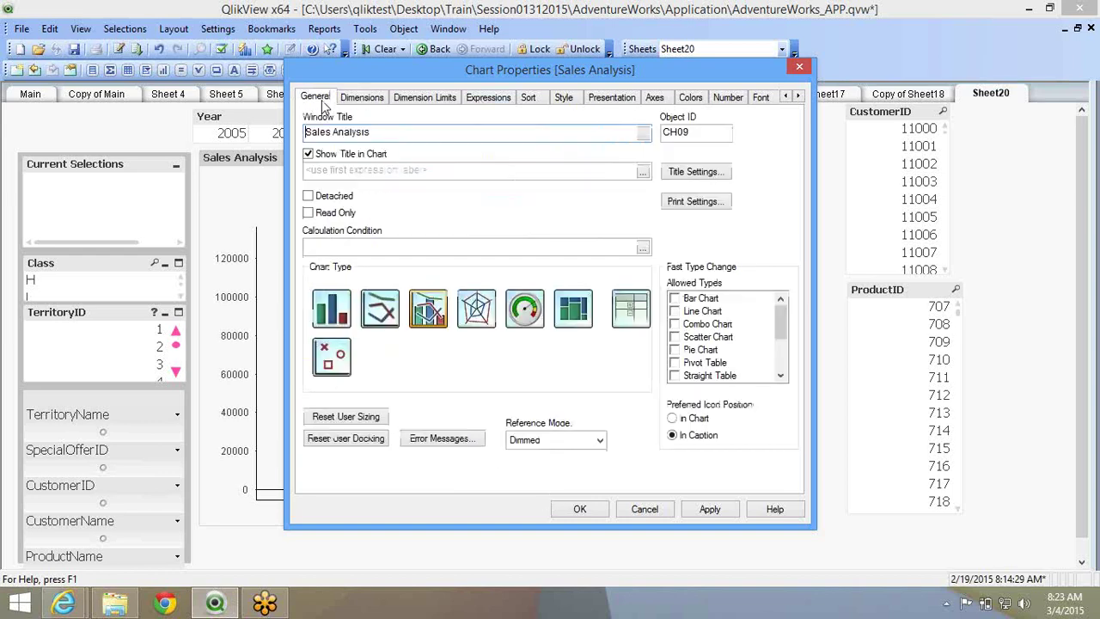
click(472, 314)
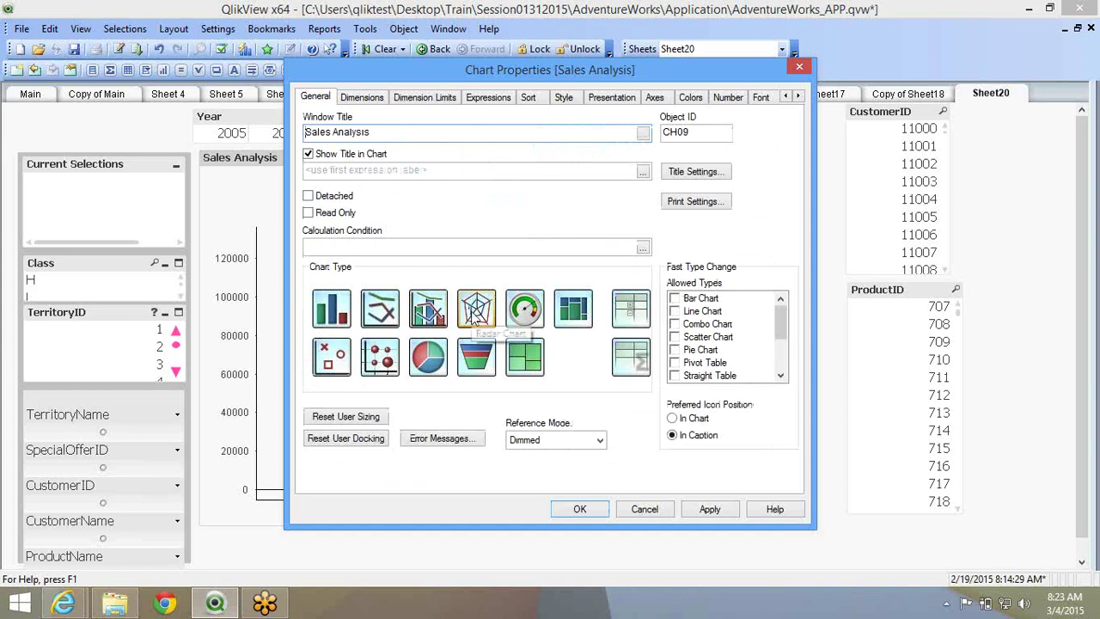
Try the radar chart with Year as a second dimension, placed above Month.
click(378, 98)
key(y)
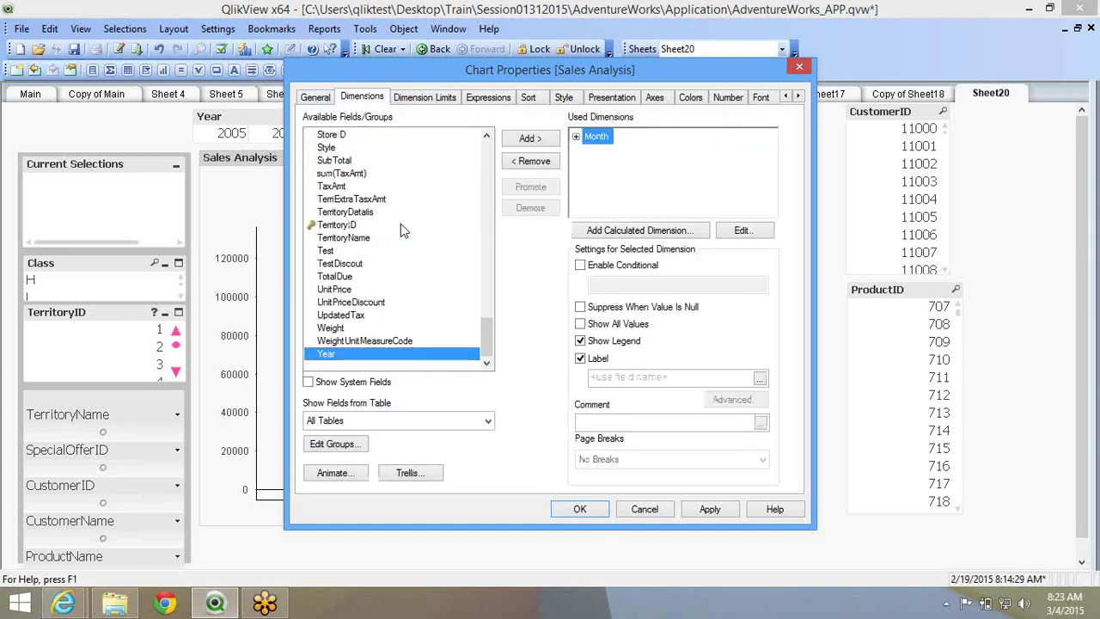
click(550, 141)
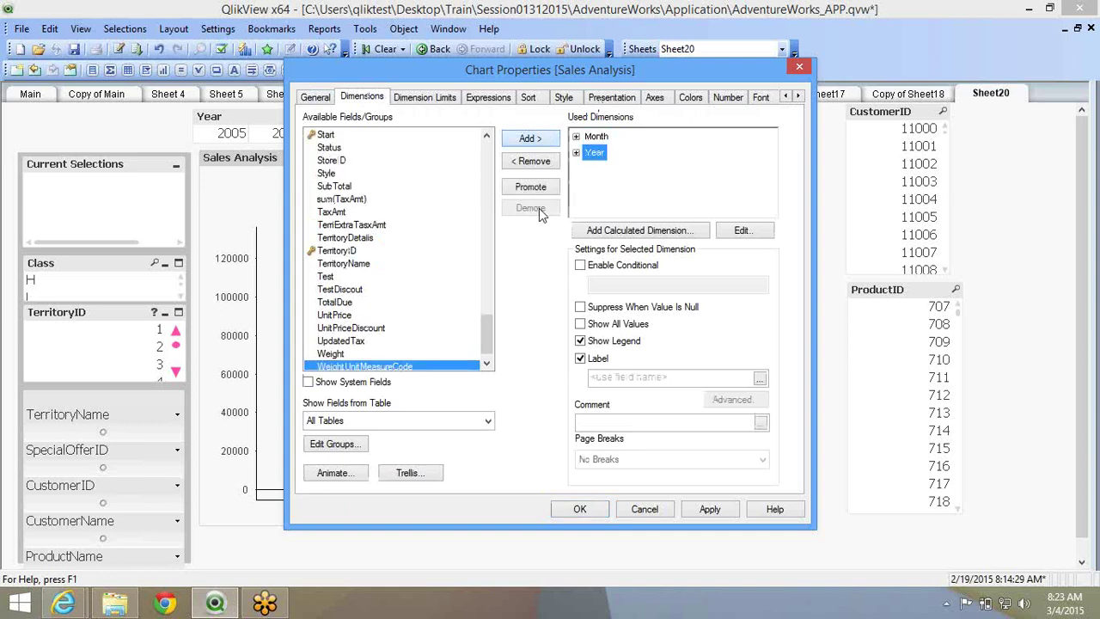
click(531, 186)
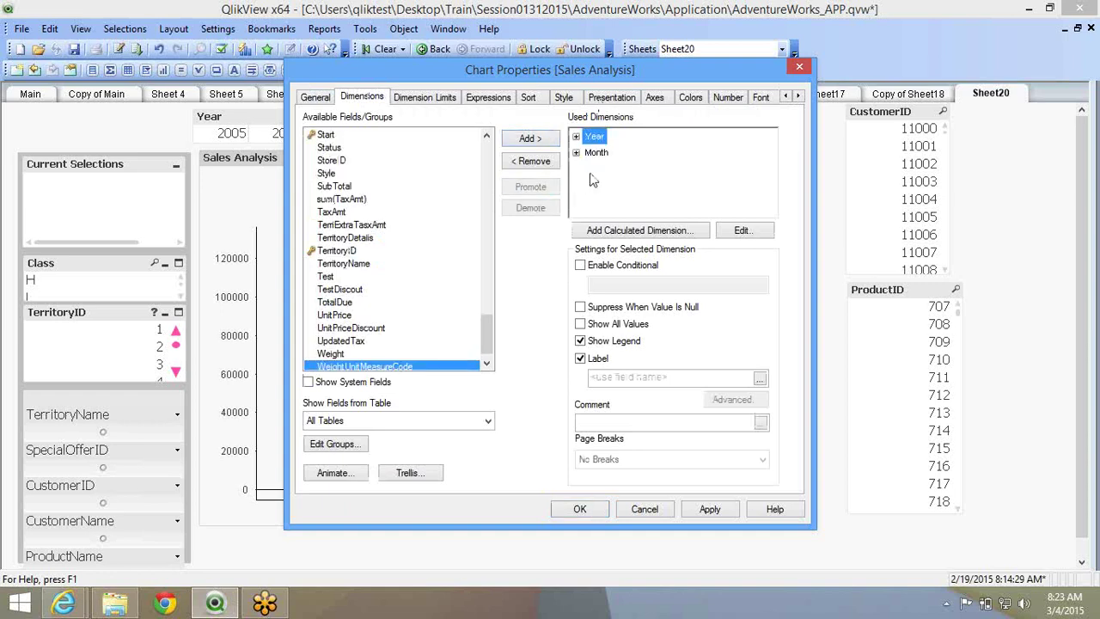
click(580, 509)
Remove the Year dimension from the Sales Analysis radar chart, keeping only Month.
right_click(438, 288)
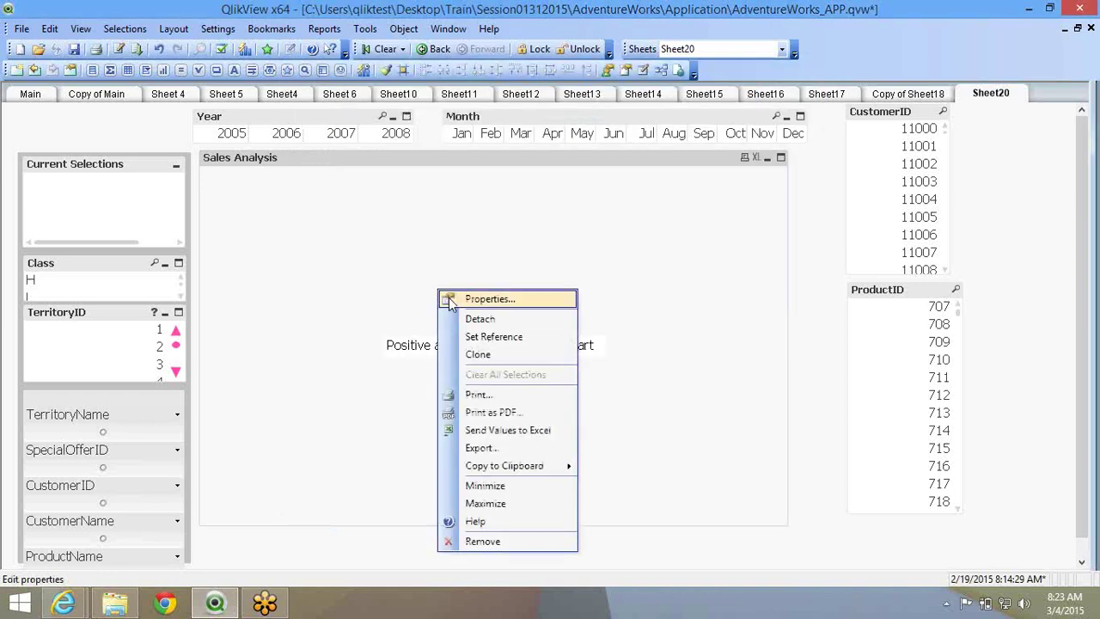
click(449, 301)
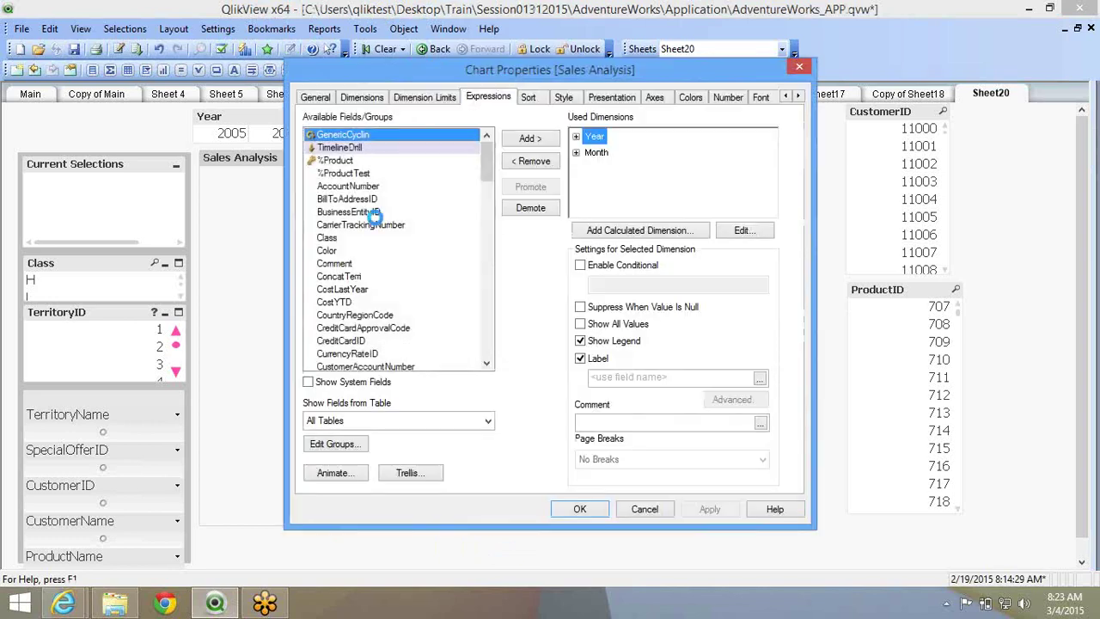
click(378, 97)
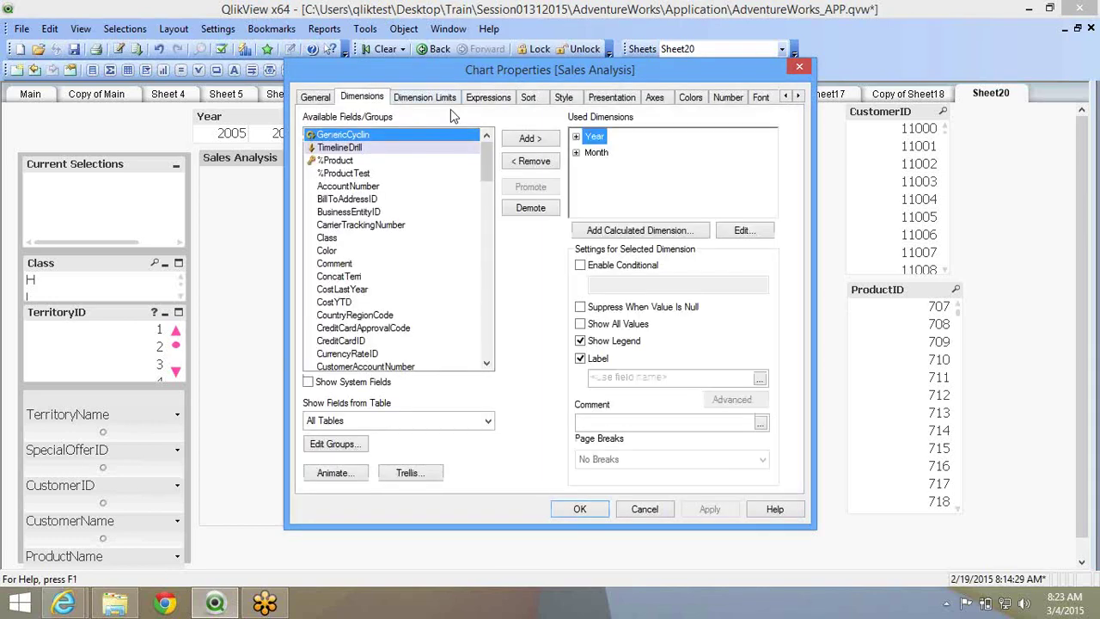
click(541, 162)
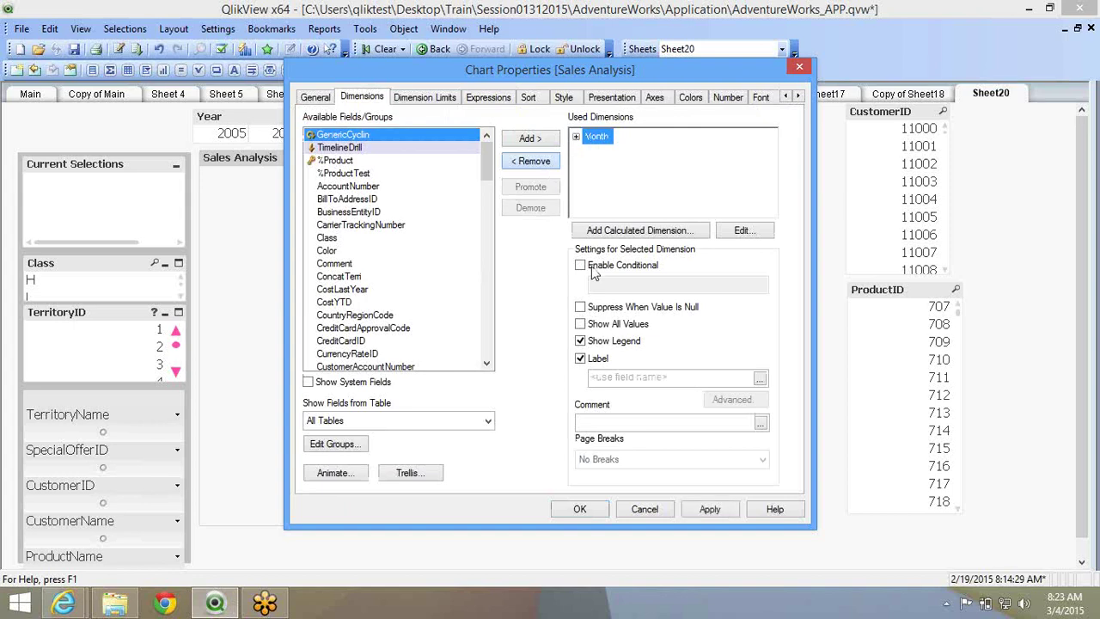
click(579, 509)
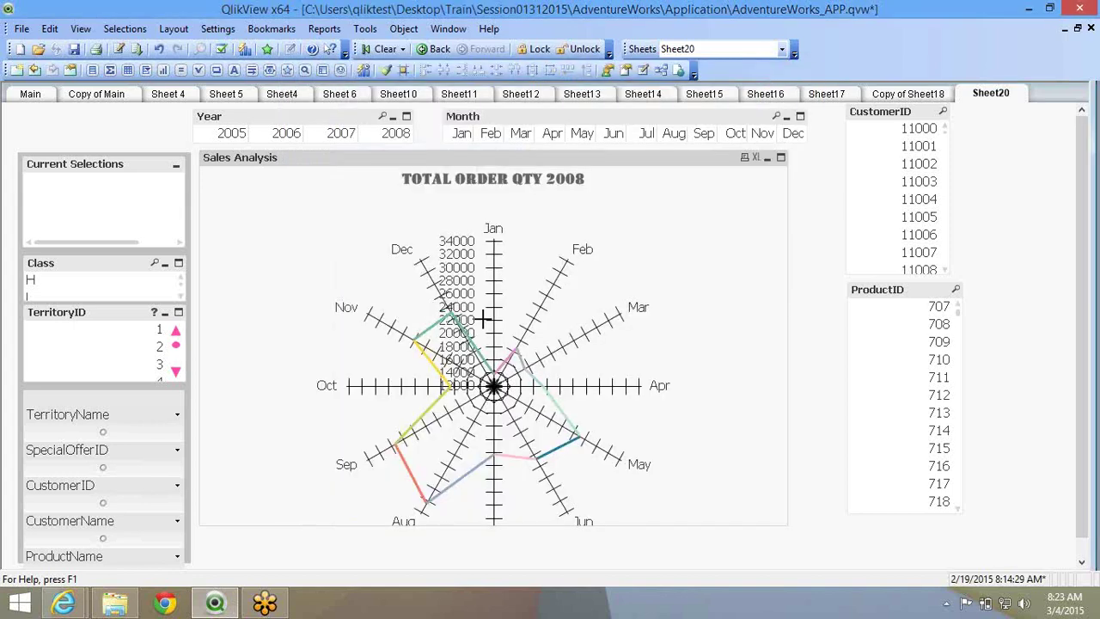
Switch the monthly Sales Analysis chart from radar to bar chart for comparison.
right_click(478, 213)
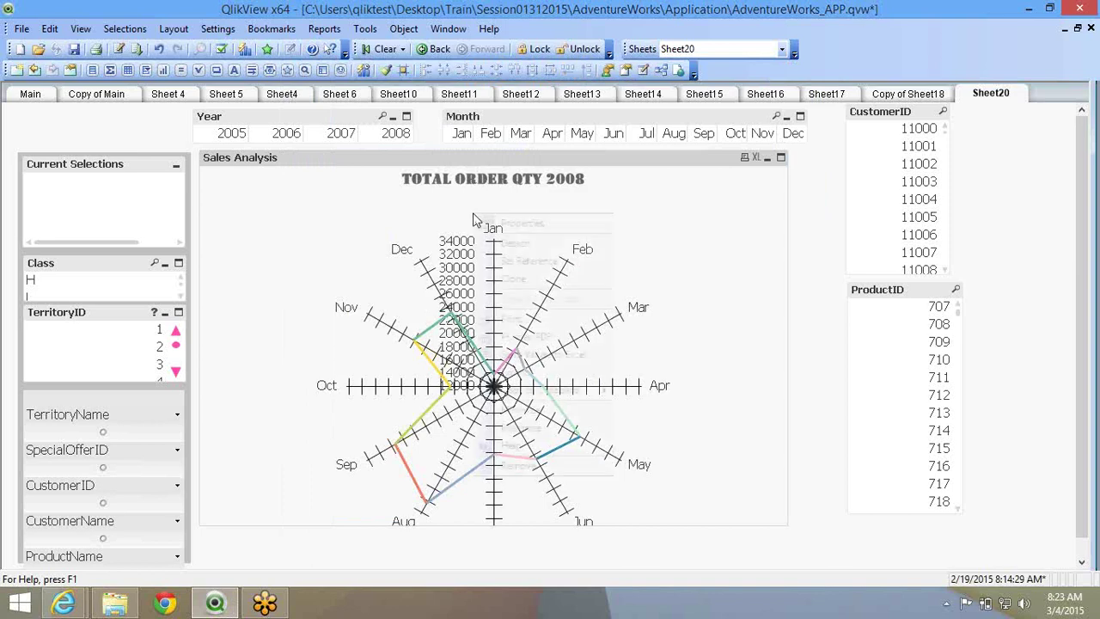
click(516, 221)
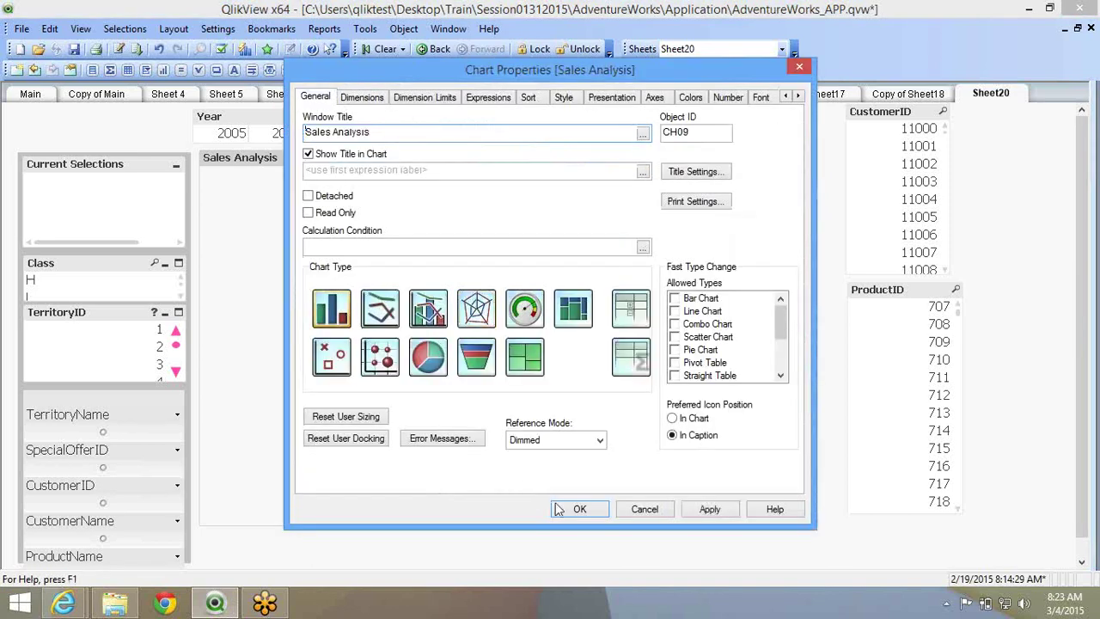
click(558, 508)
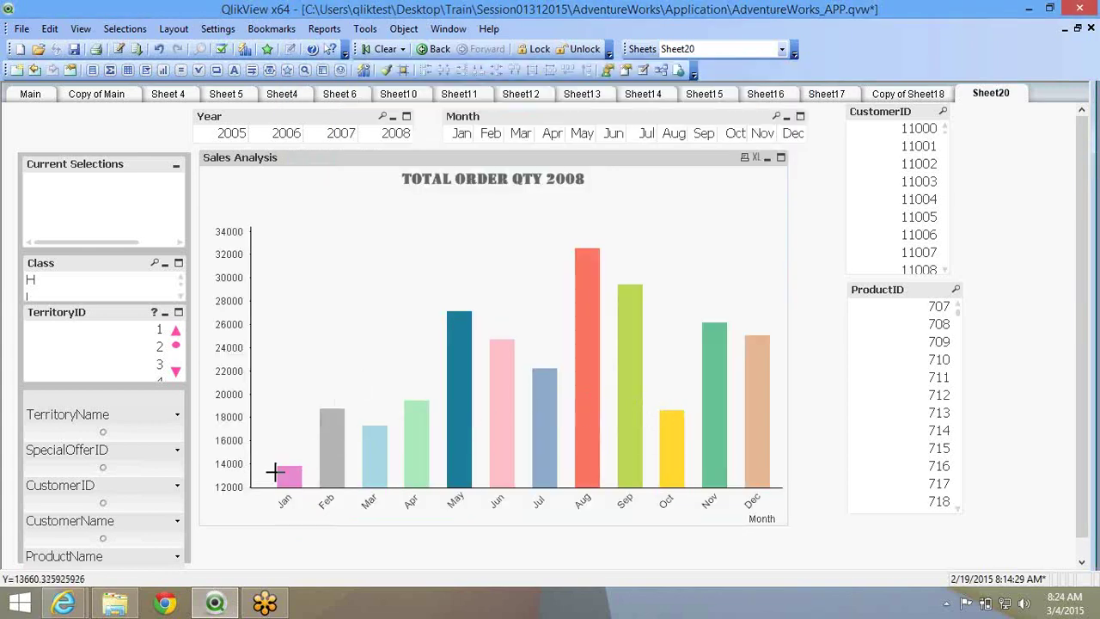
Change the Sales Analysis chart type back to radar chart, with Month as its dimension.
right_click(528, 263)
click(537, 272)
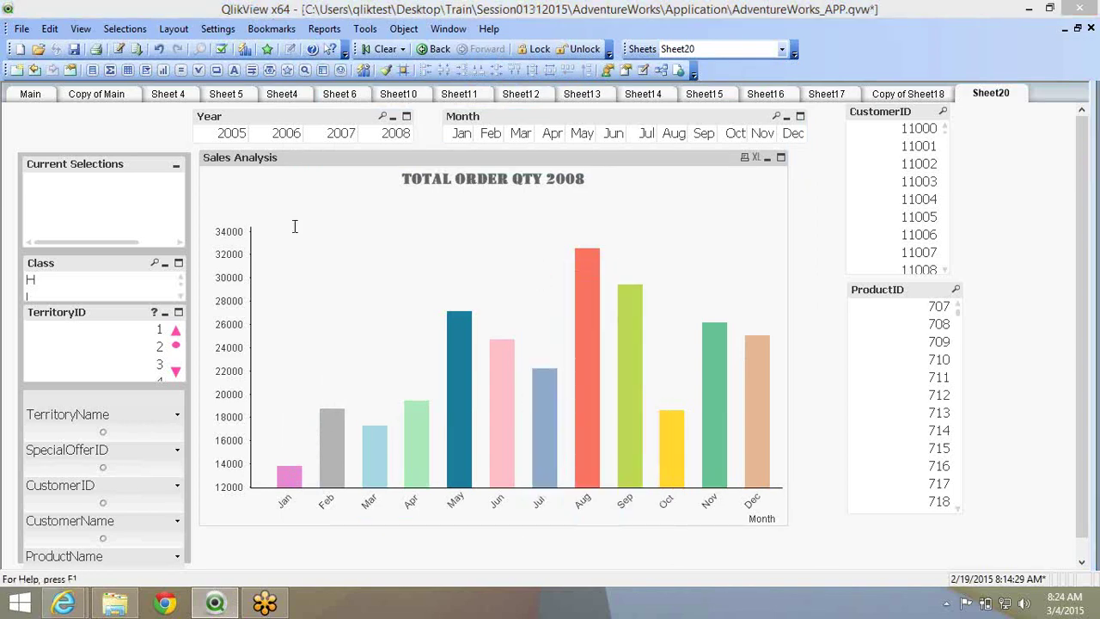
click(359, 98)
click(318, 98)
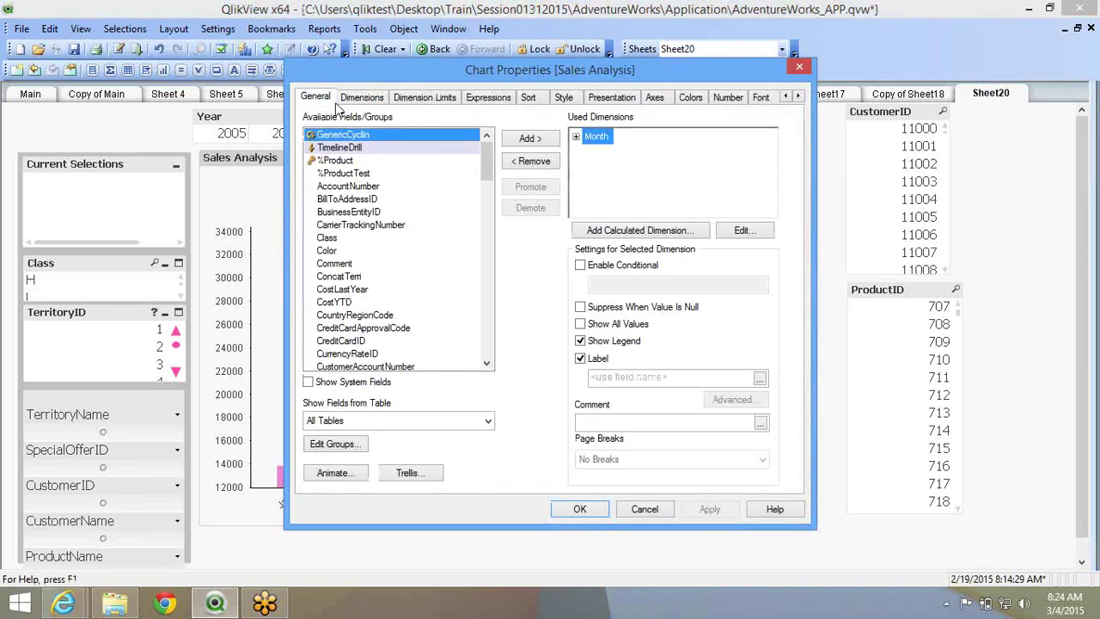
click(469, 325)
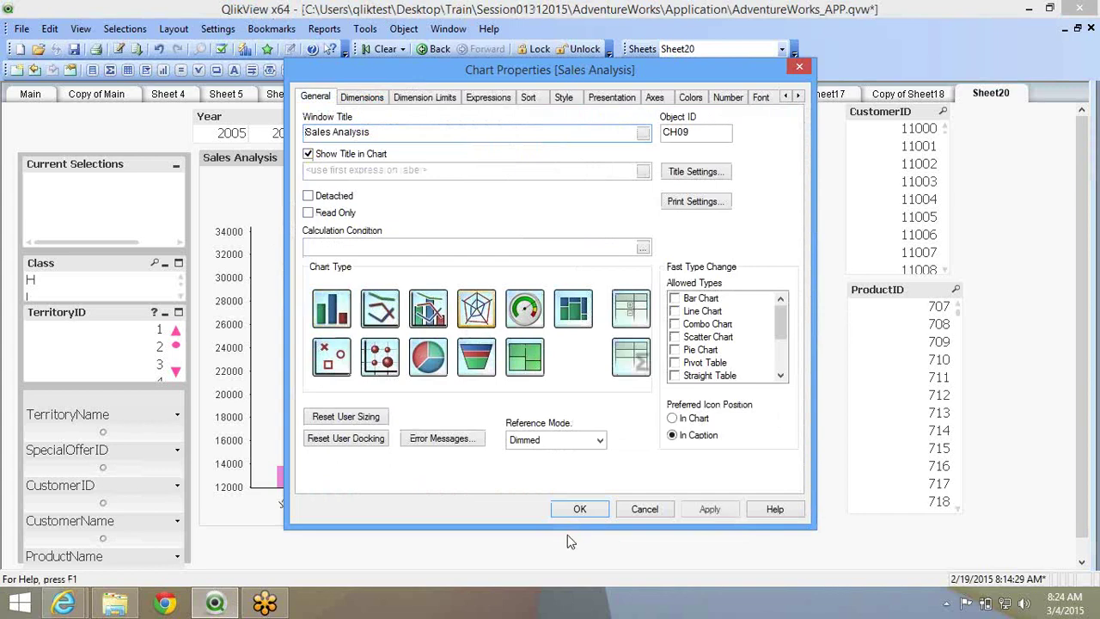
click(575, 509)
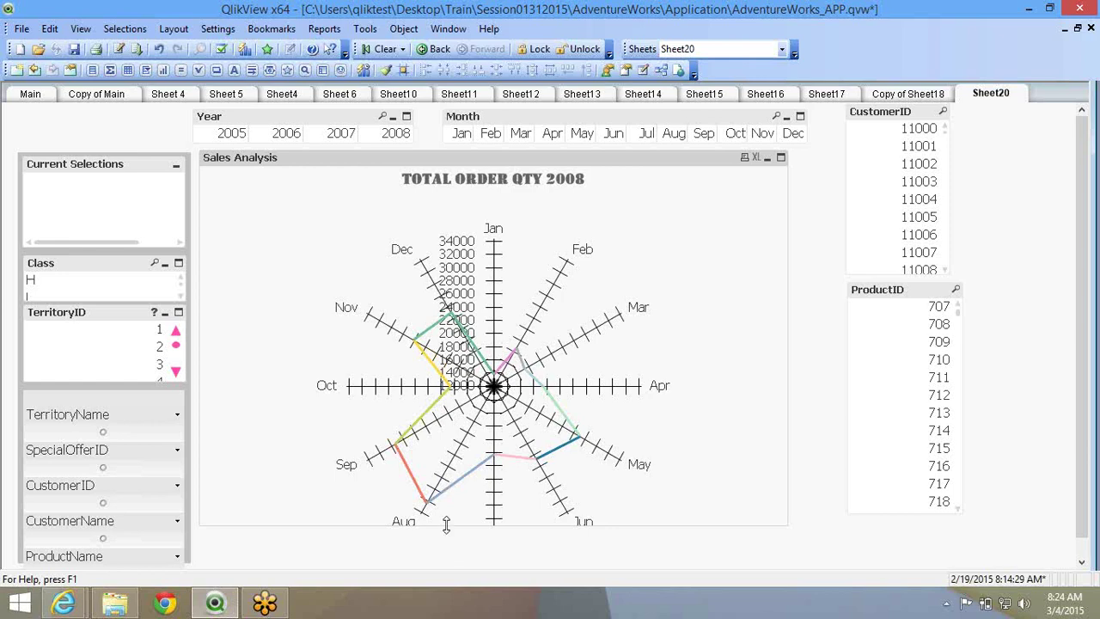
Extend the Sales Analysis chart's frame downward and shift its plot area up to fit all the month axes.
drag(446, 529, 447, 557)
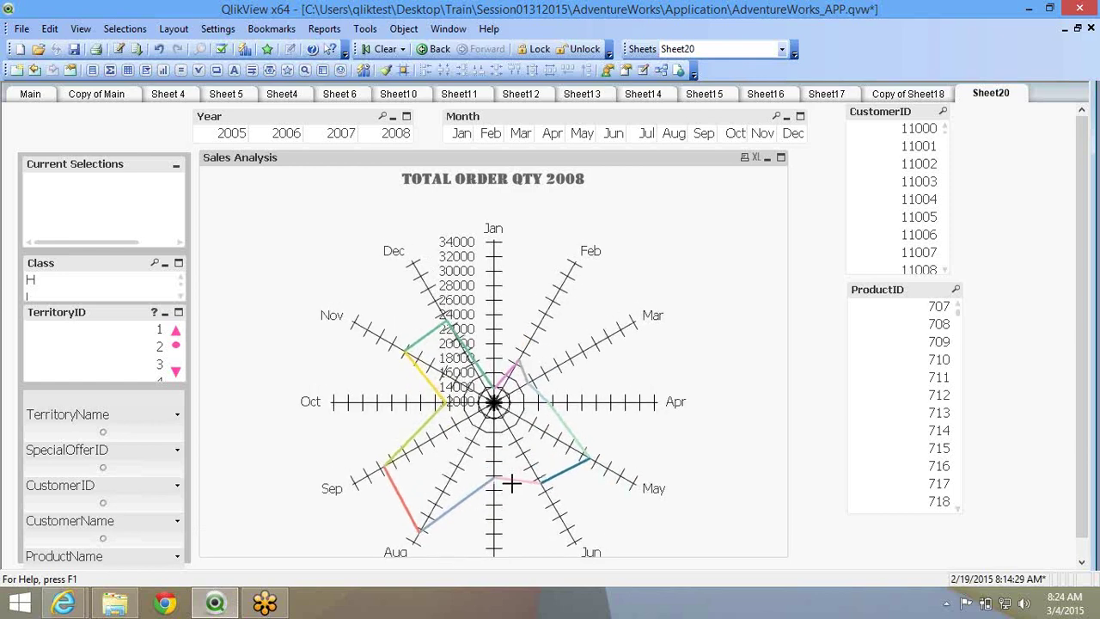
key(ctrl+shift)
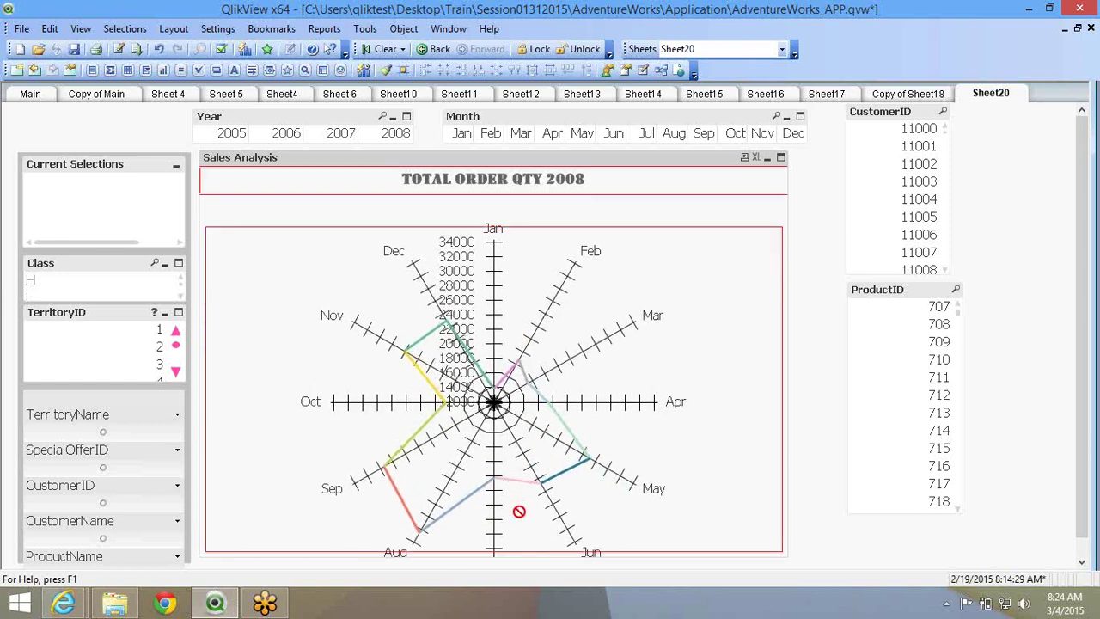
drag(527, 551, 528, 493)
right_click(525, 224)
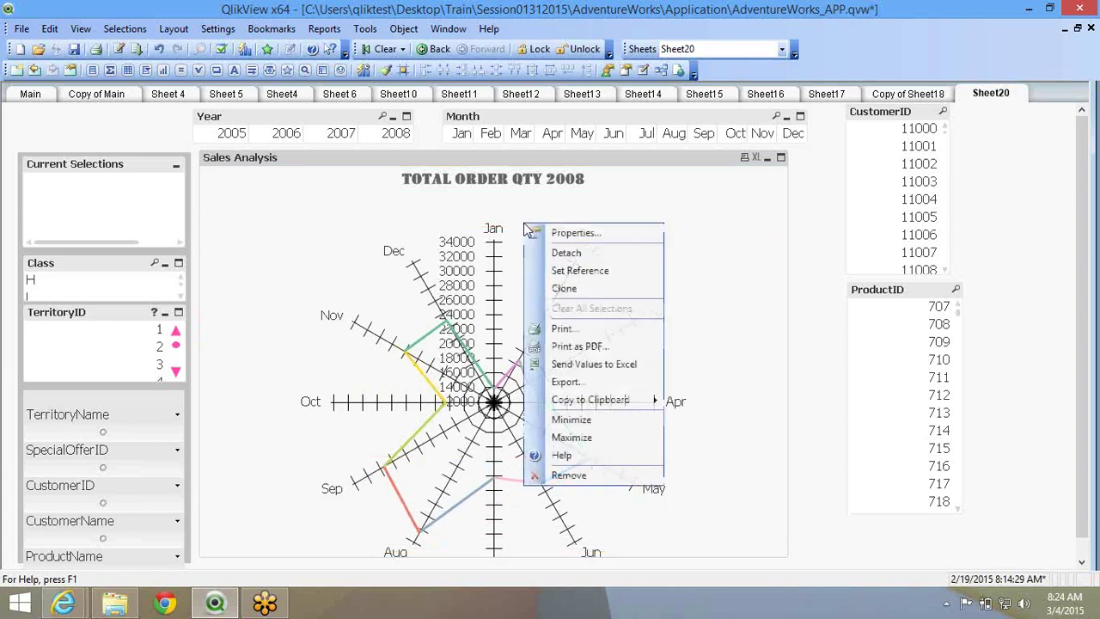
click(560, 233)
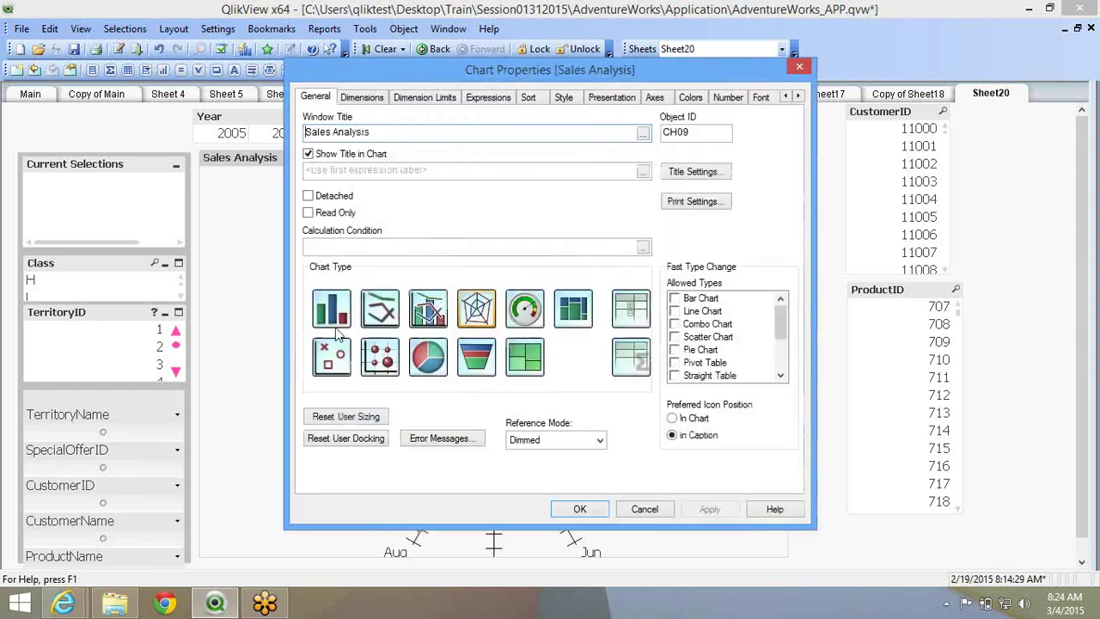
click(569, 512)
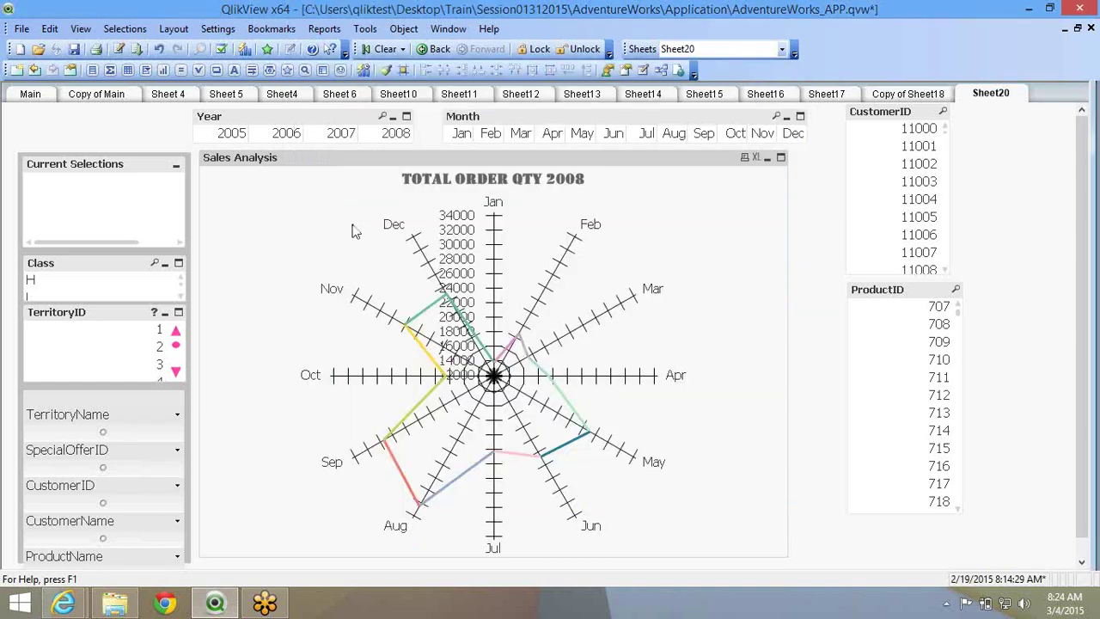
Reset the user sizing and user docking of the Sales Analysis radar chart.
right_click(364, 229)
click(365, 239)
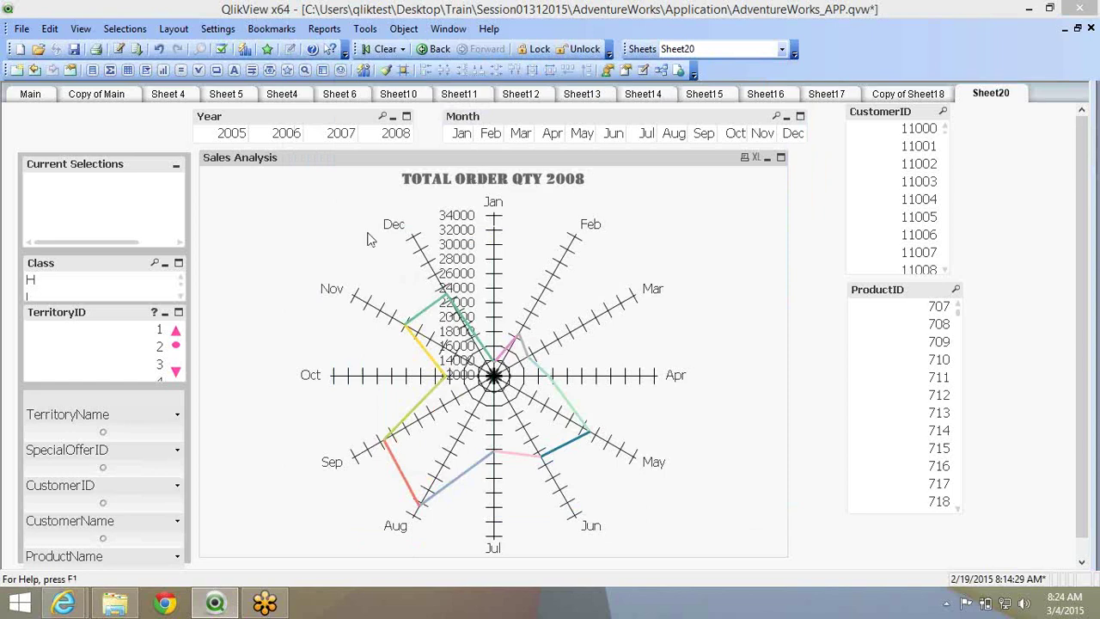
click(333, 421)
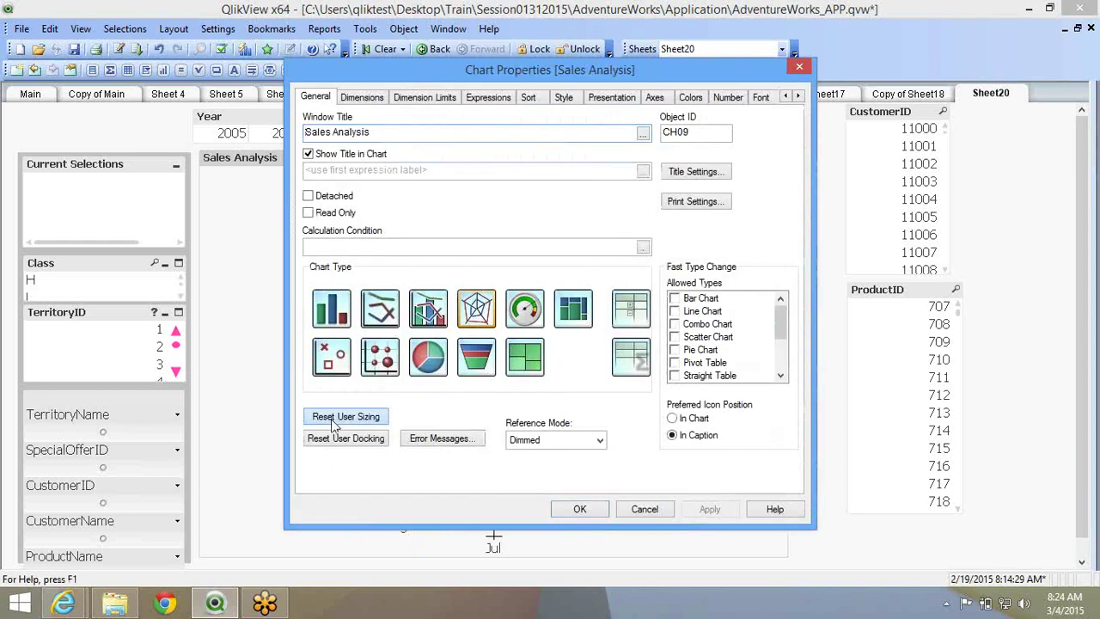
click(342, 443)
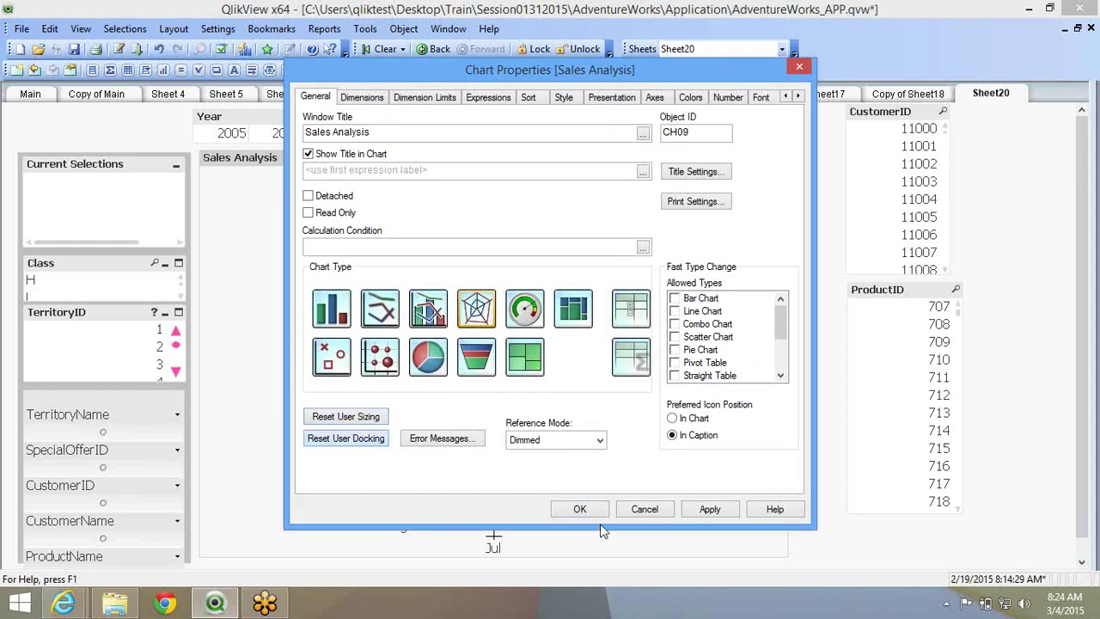
click(598, 513)
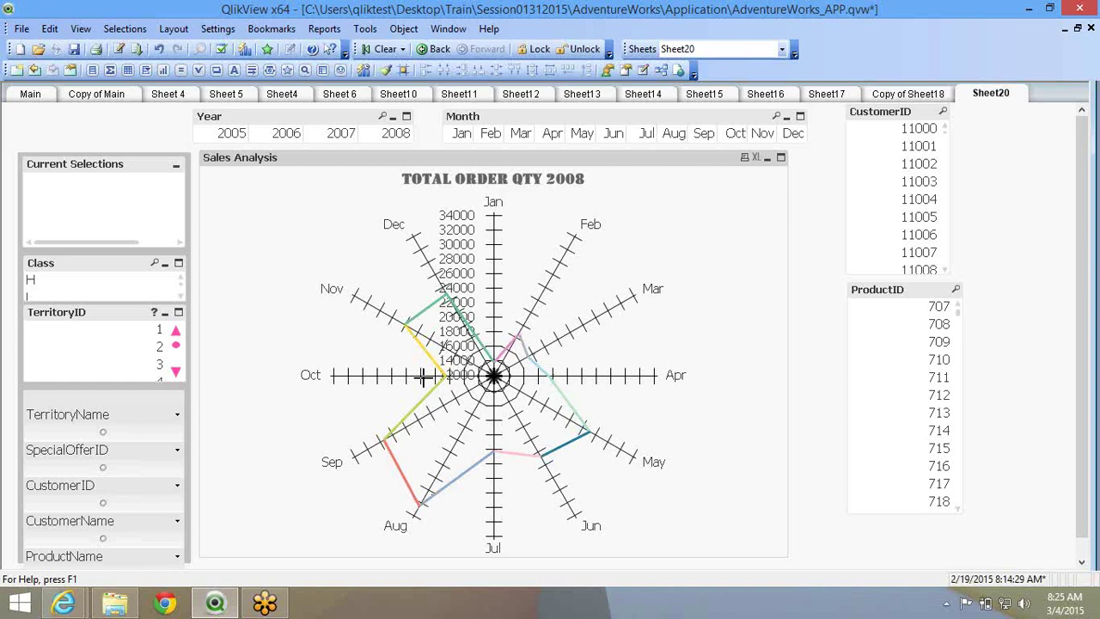
Review the radar chart's dimension, expression, sort, presentation and style settings, keeping the properties window clear of the chart.
right_click(579, 299)
click(616, 308)
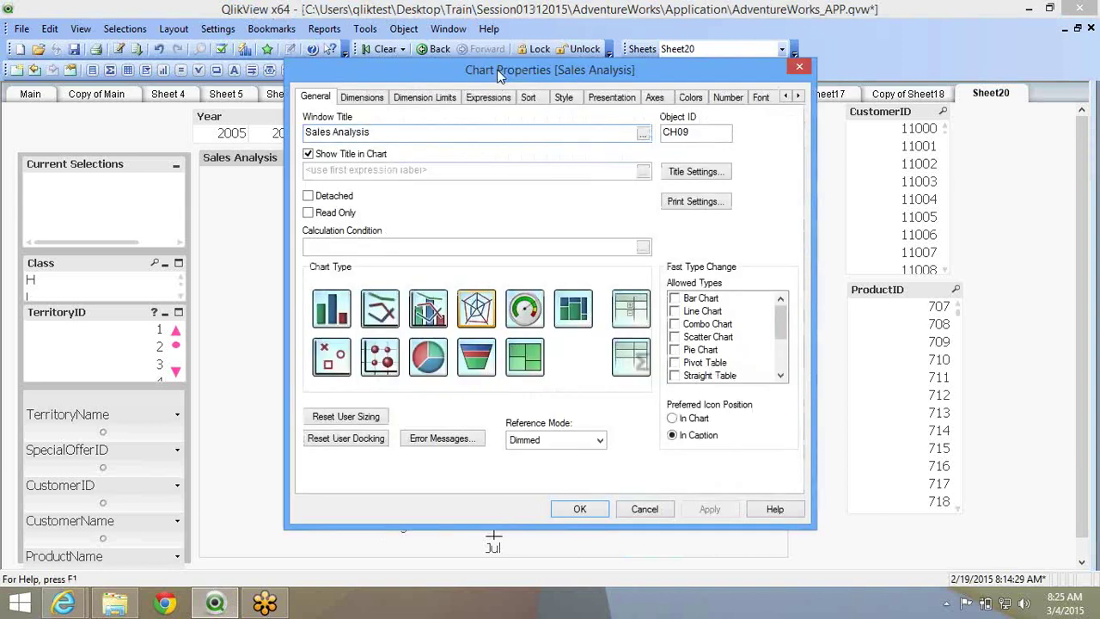
drag(493, 77, 731, 96)
key(ctrl+Tab)
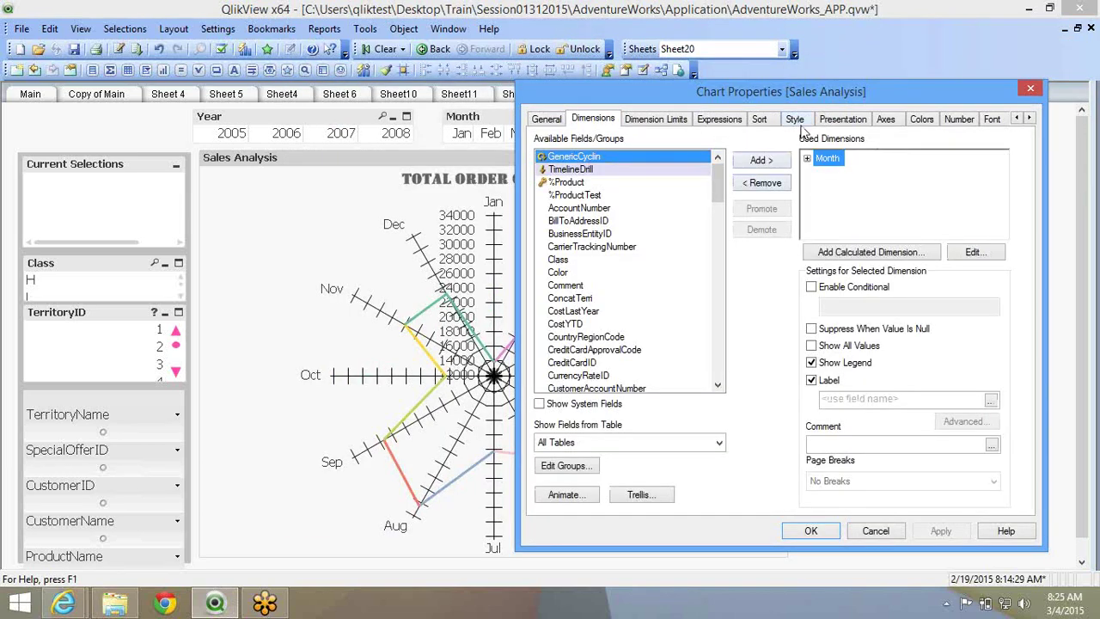
click(722, 121)
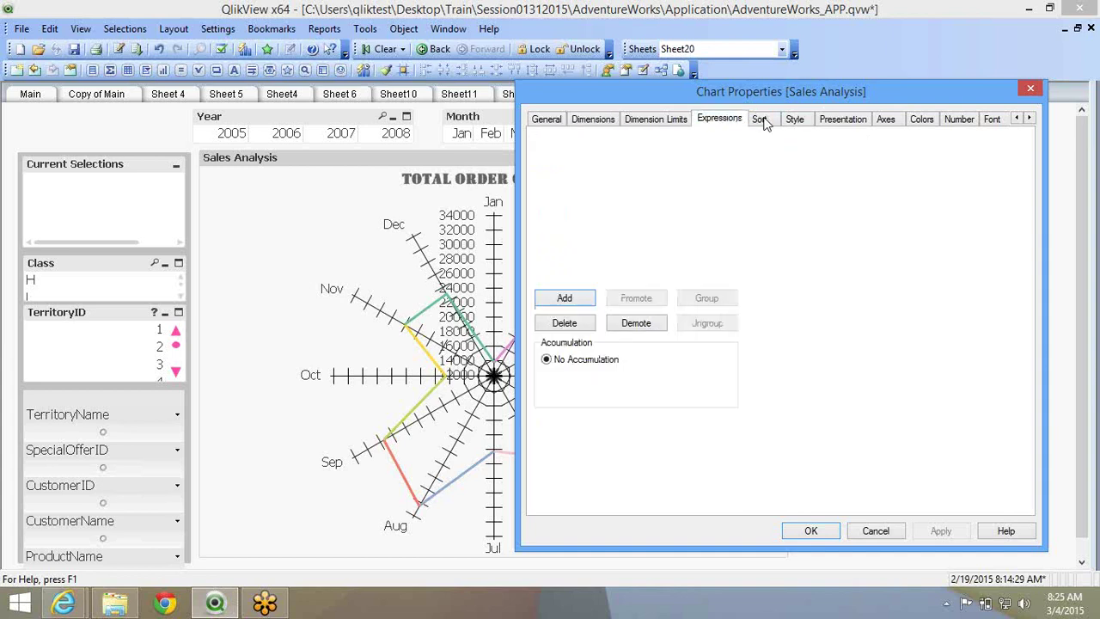
click(759, 119)
click(795, 121)
click(842, 118)
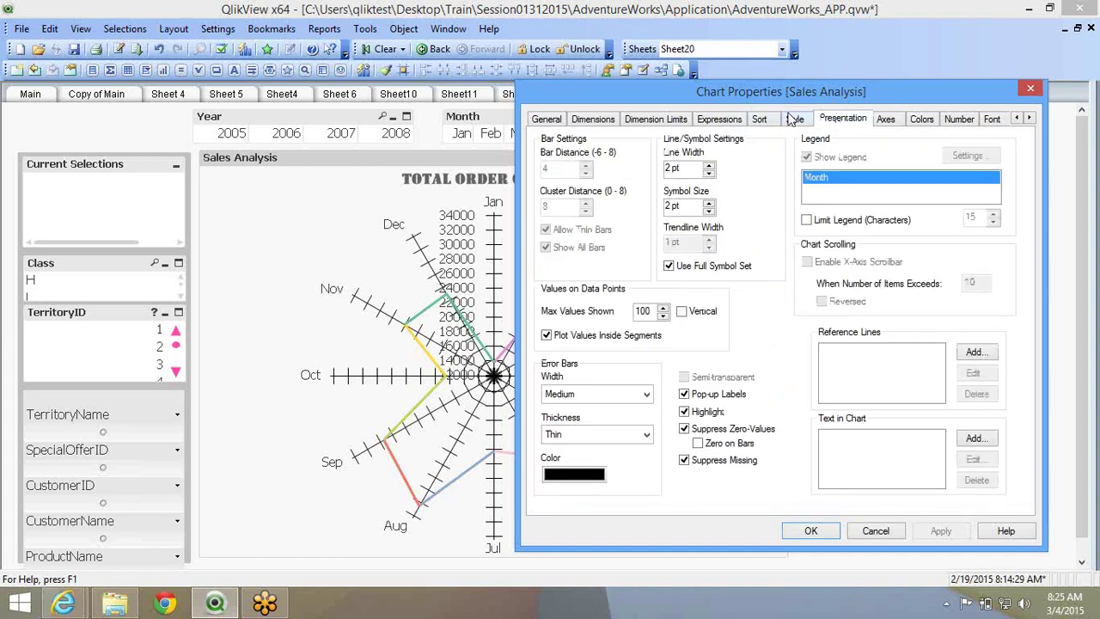
click(795, 119)
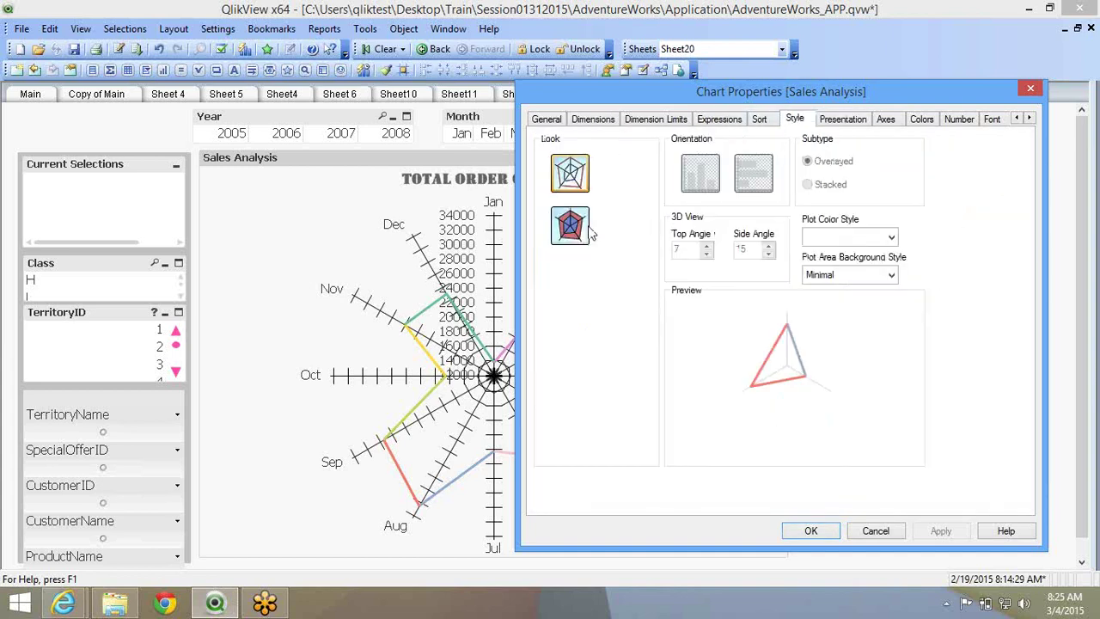
Examine the axis settings of the Total Order Qty 2008 and Budget expressions, including the axis color.
click(885, 119)
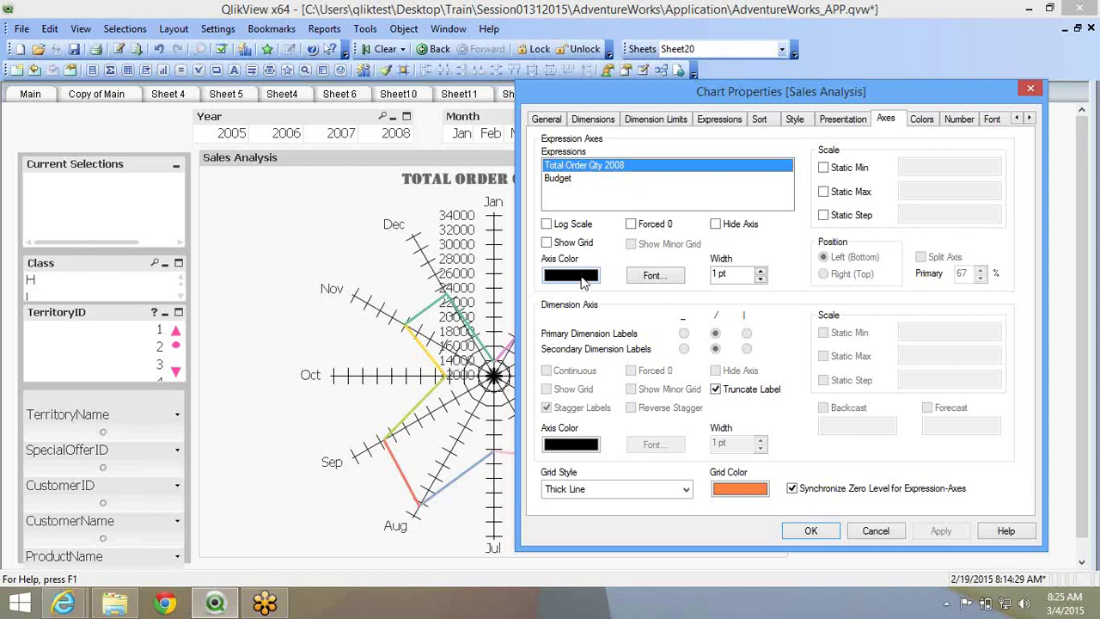
click(570, 275)
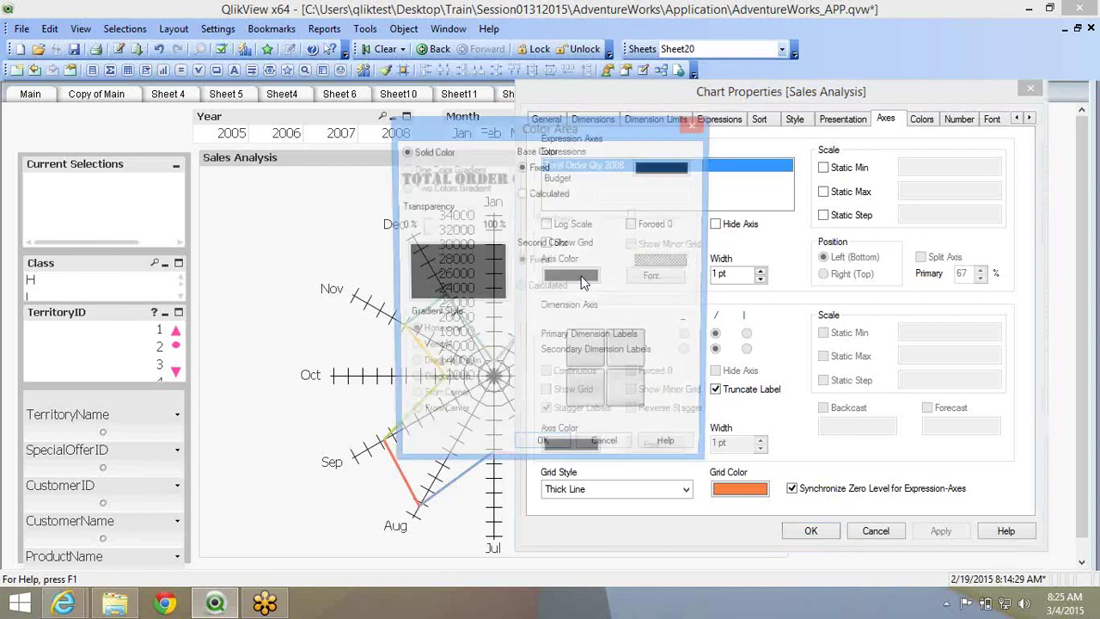
click(543, 448)
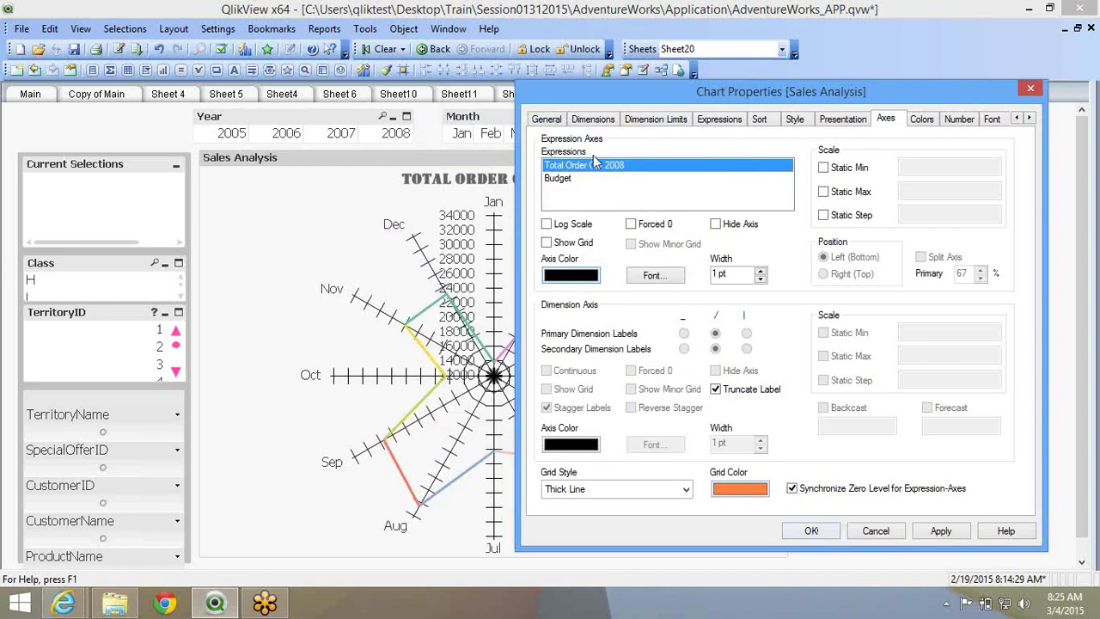
click(595, 178)
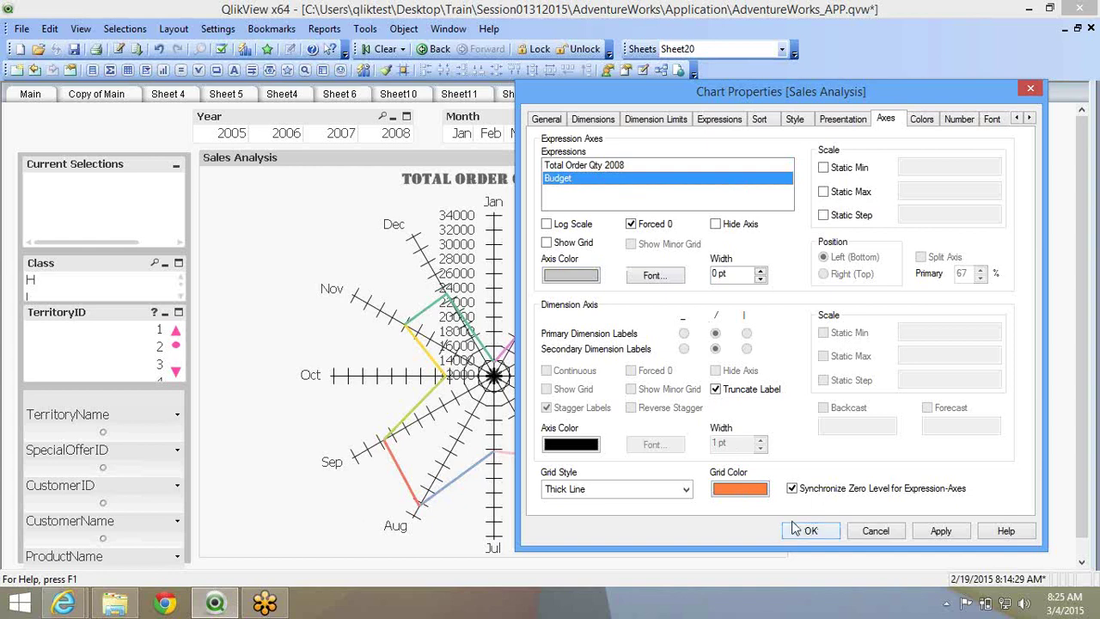
click(811, 531)
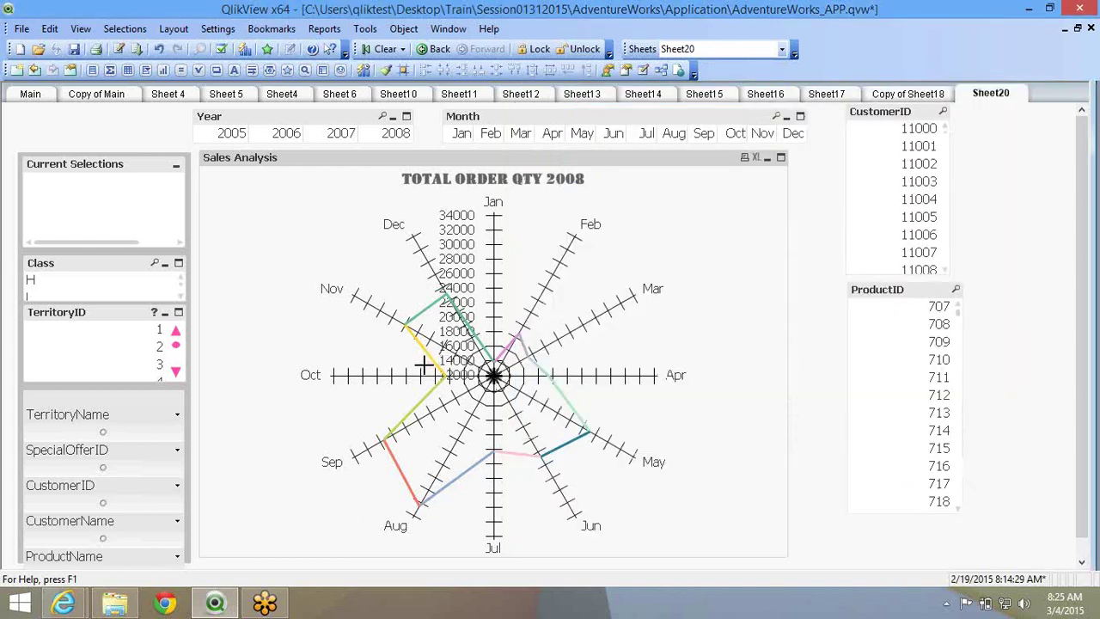
Turn off the Multicolored option for the Sales Analysis radar chart so its line uses a single color.
right_click(536, 227)
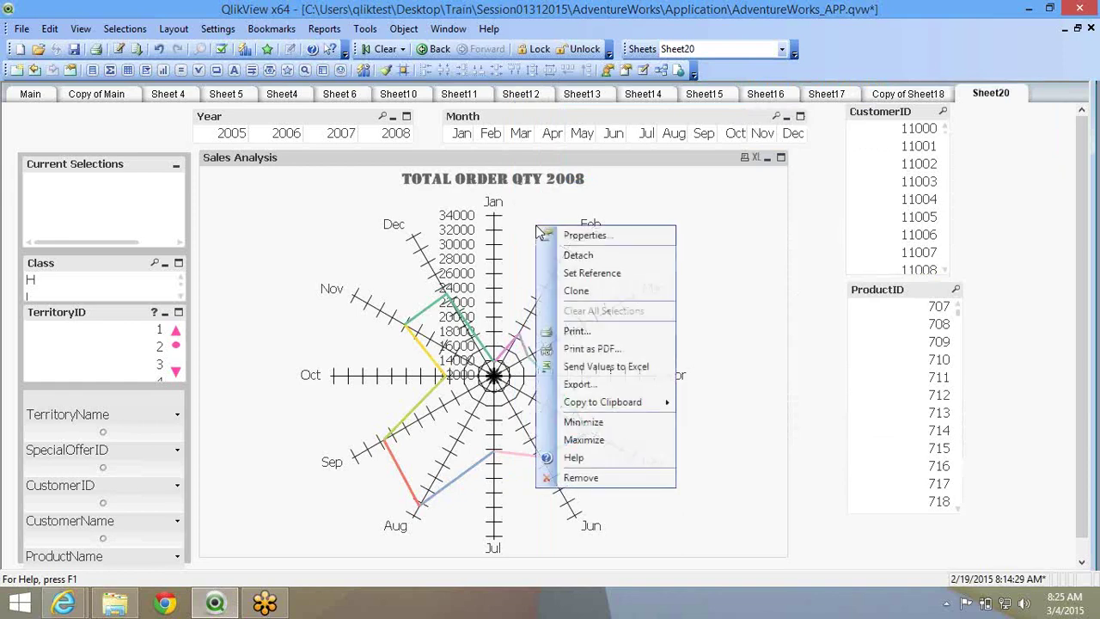
click(576, 235)
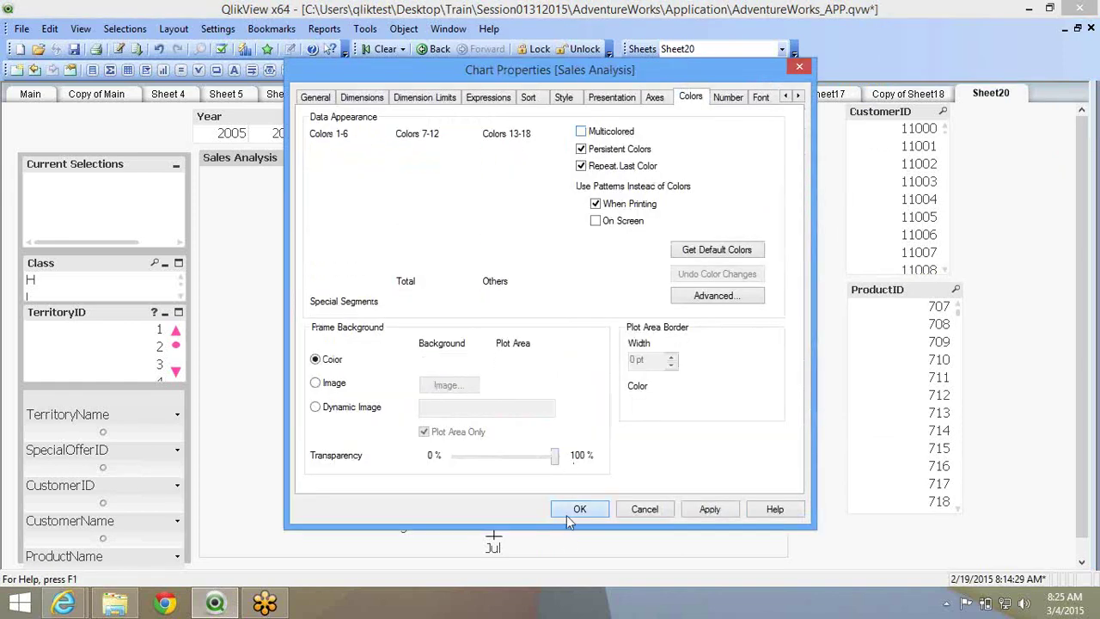
click(567, 512)
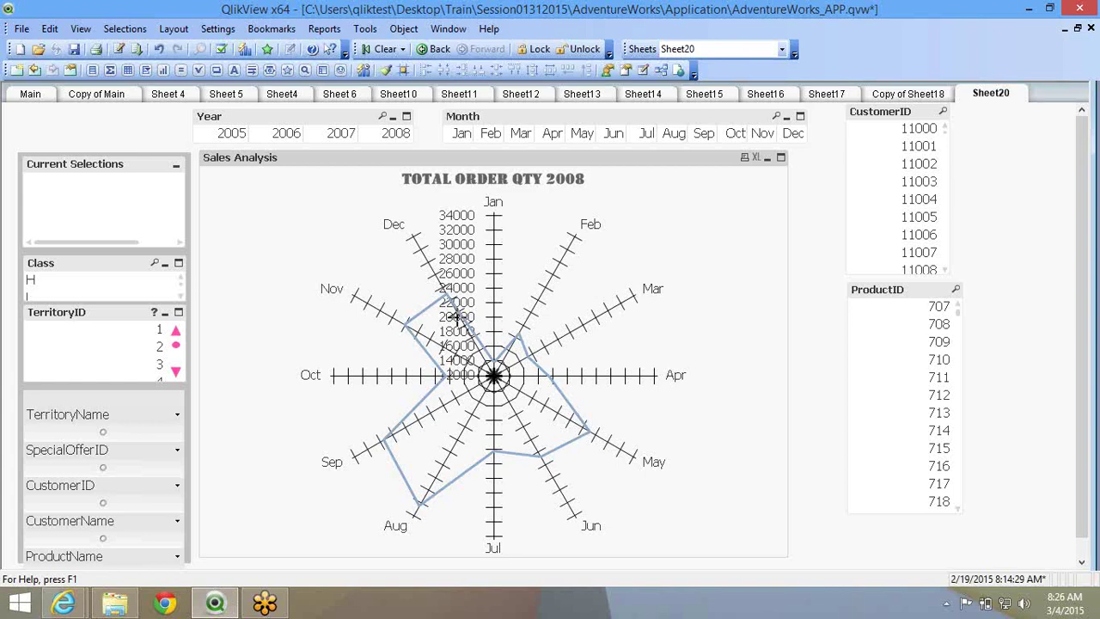
Check the radar chart's color settings and its general chart type settings.
right_click(660, 255)
click(672, 264)
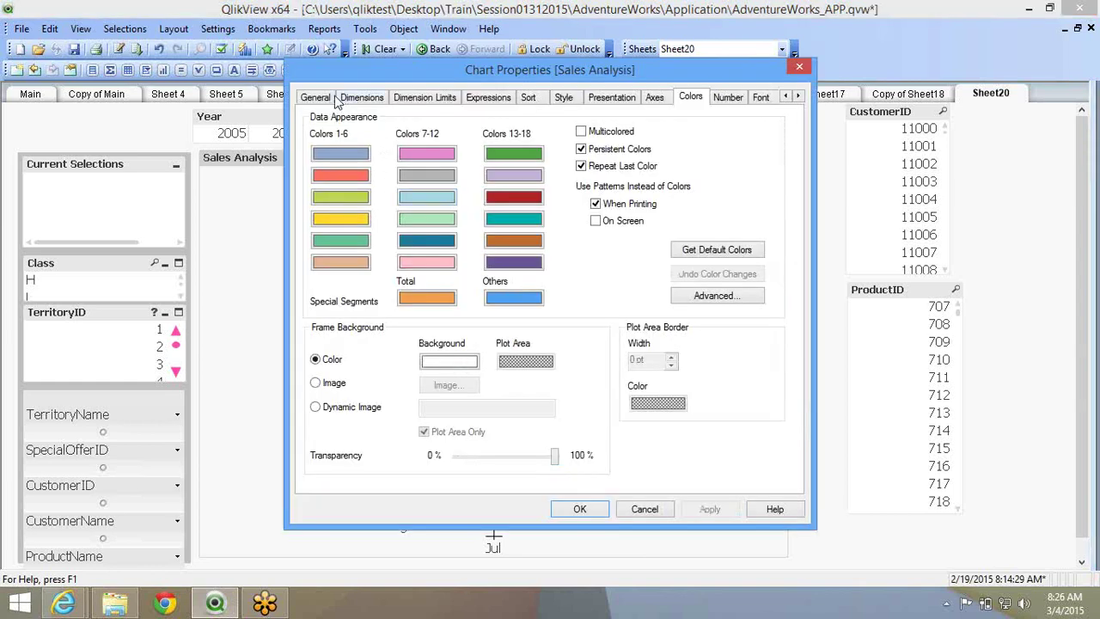
click(327, 98)
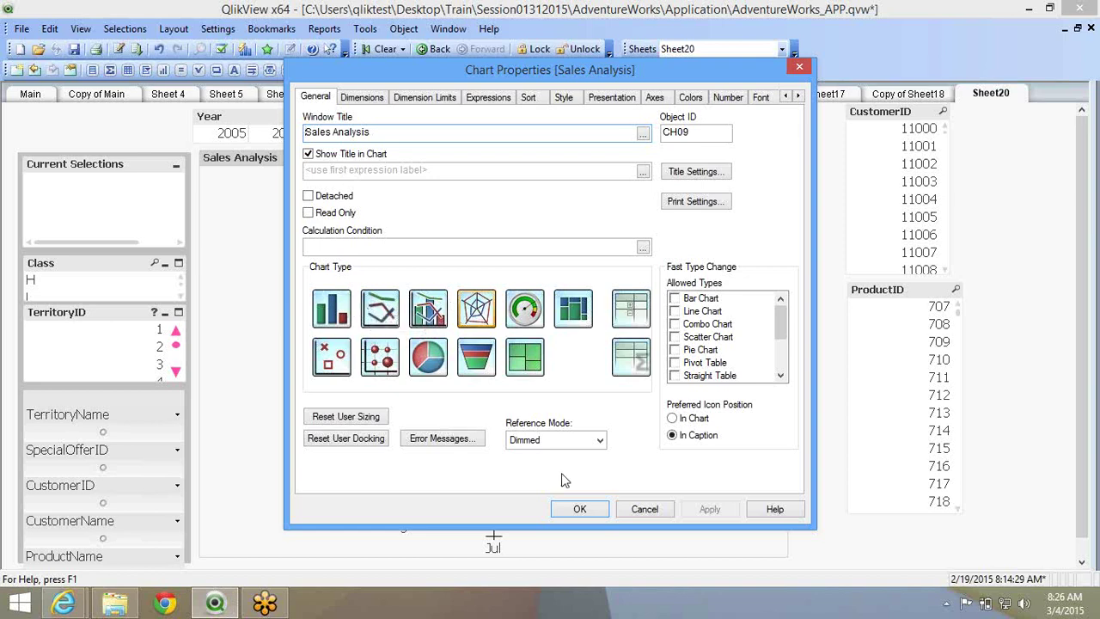
click(579, 509)
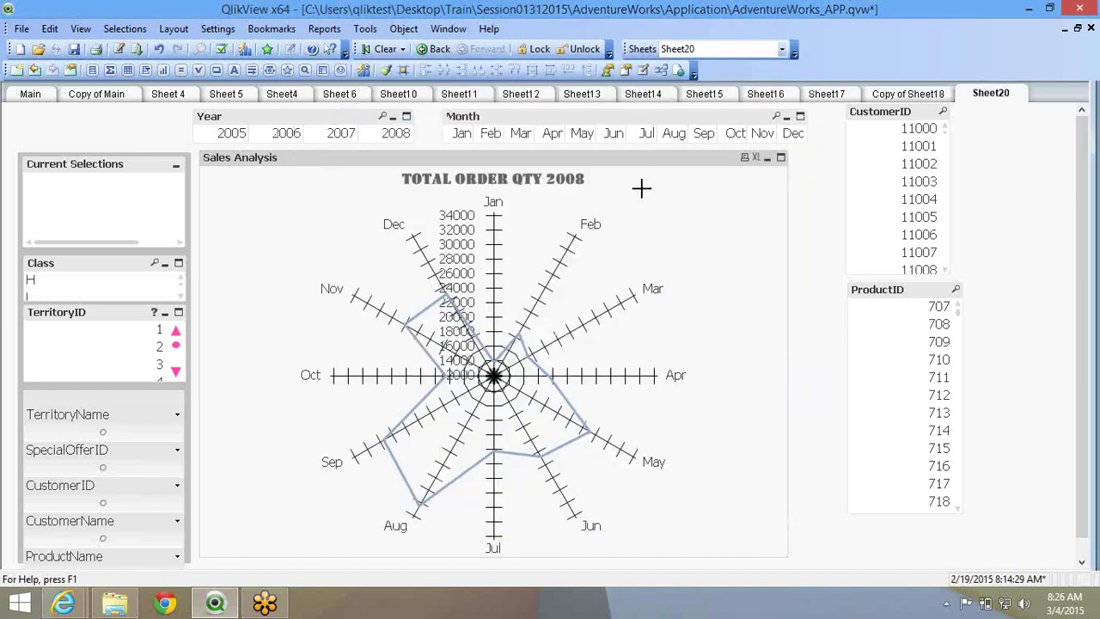
Rename the sheet Copy of Sheet18 as Sheet19.
click(904, 97)
right_click(995, 196)
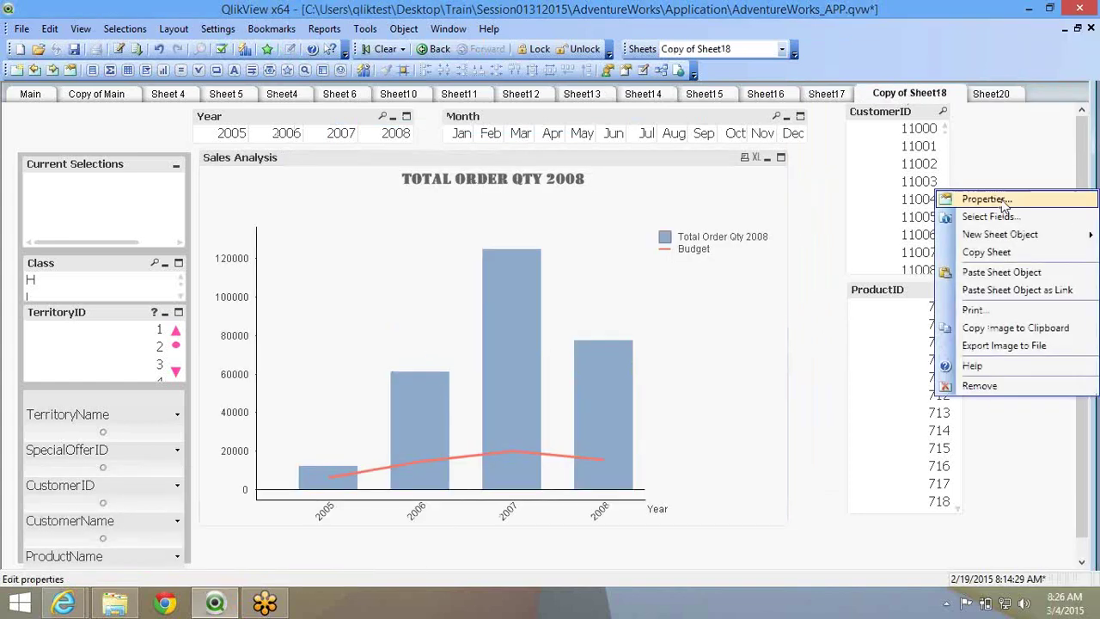
click(1002, 202)
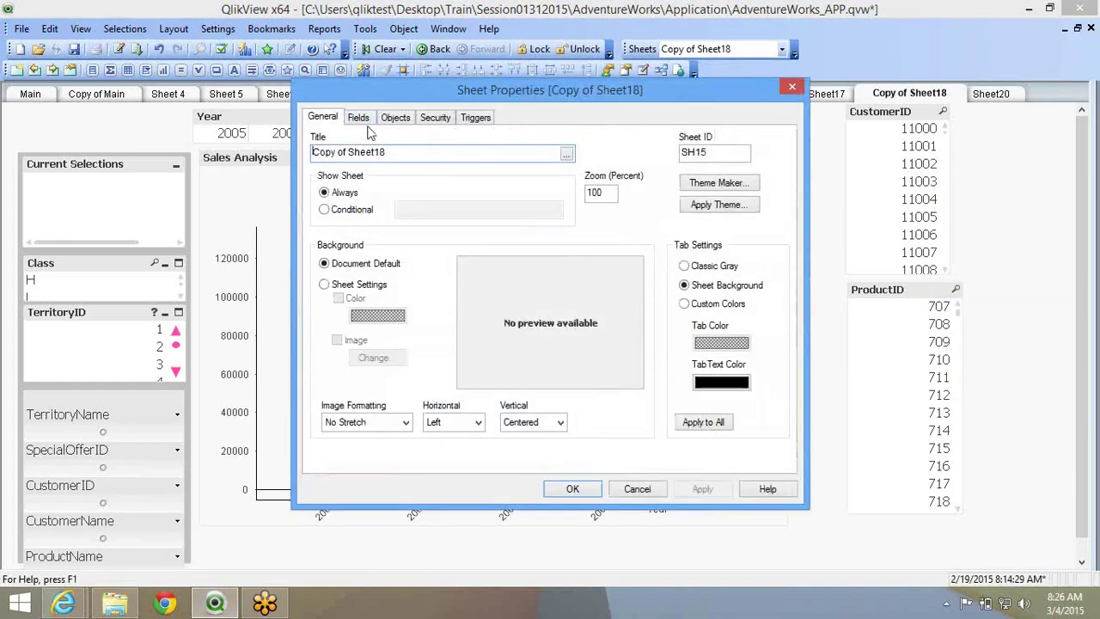
drag(346, 153, 311, 155)
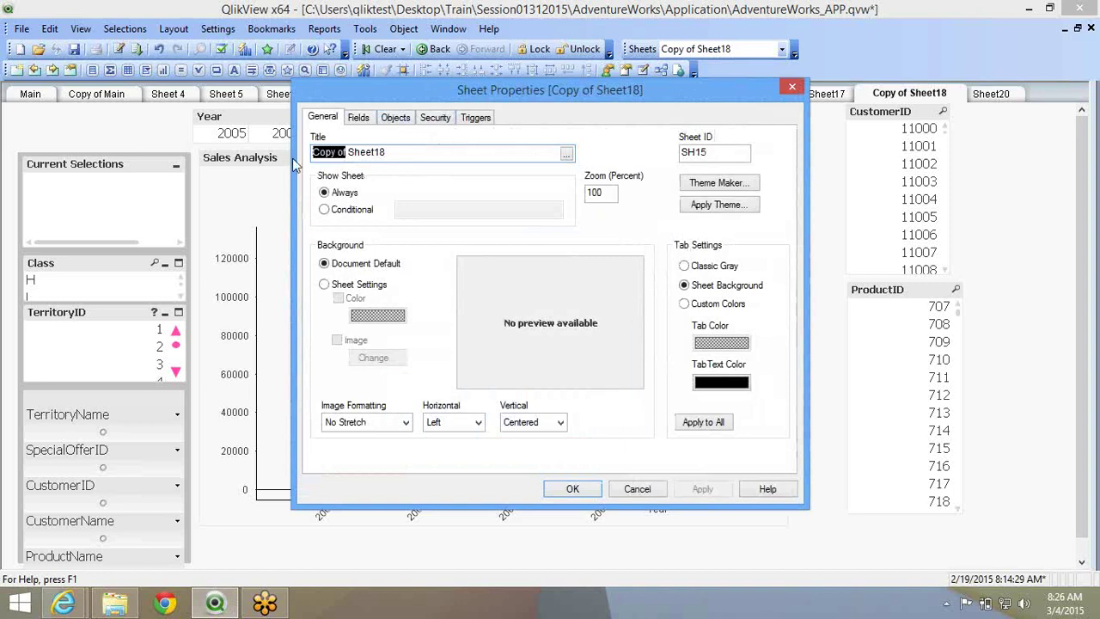
key(Delete)
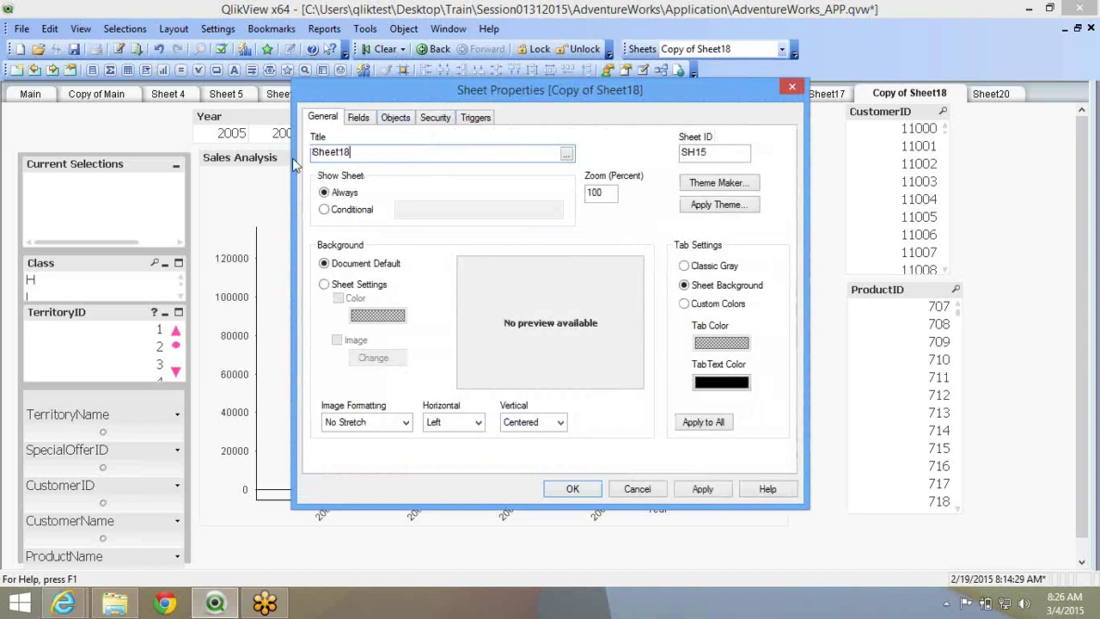
key(BackSpace)
text(9)
key(alt+a)
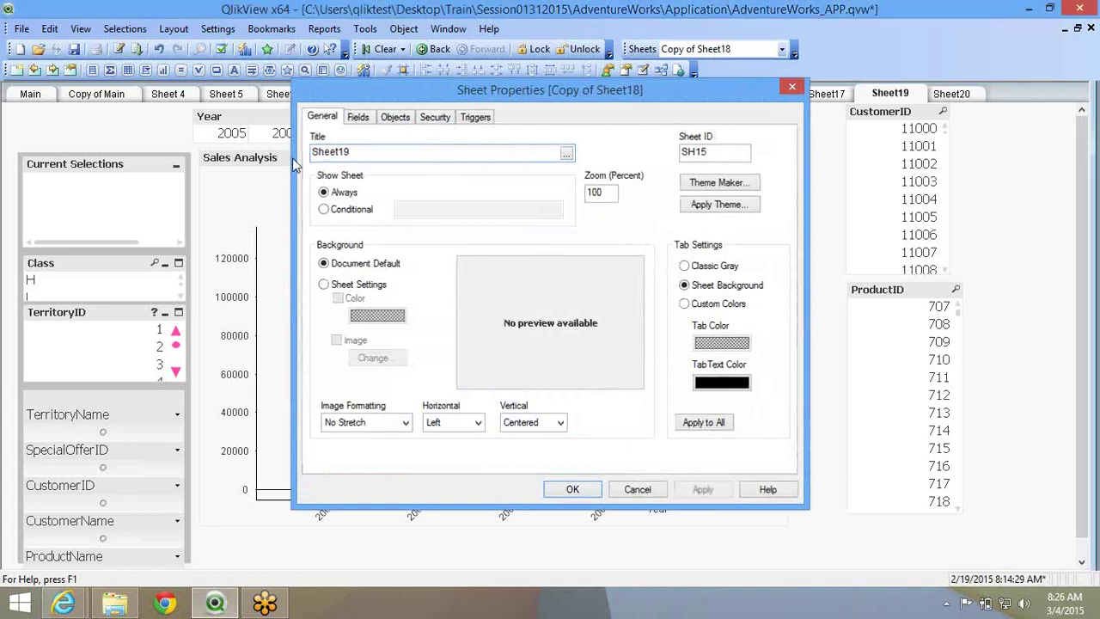
key(Return)
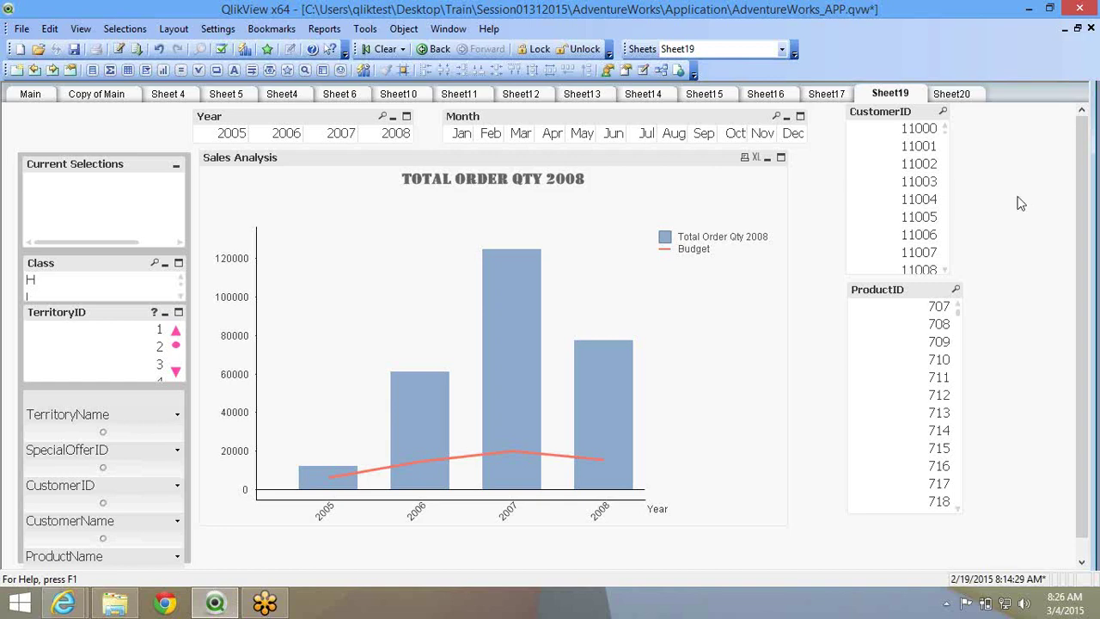
Lower the upper edge of the CustomerID list box slightly on Sheet20.
click(933, 96)
drag(932, 123, 933, 130)
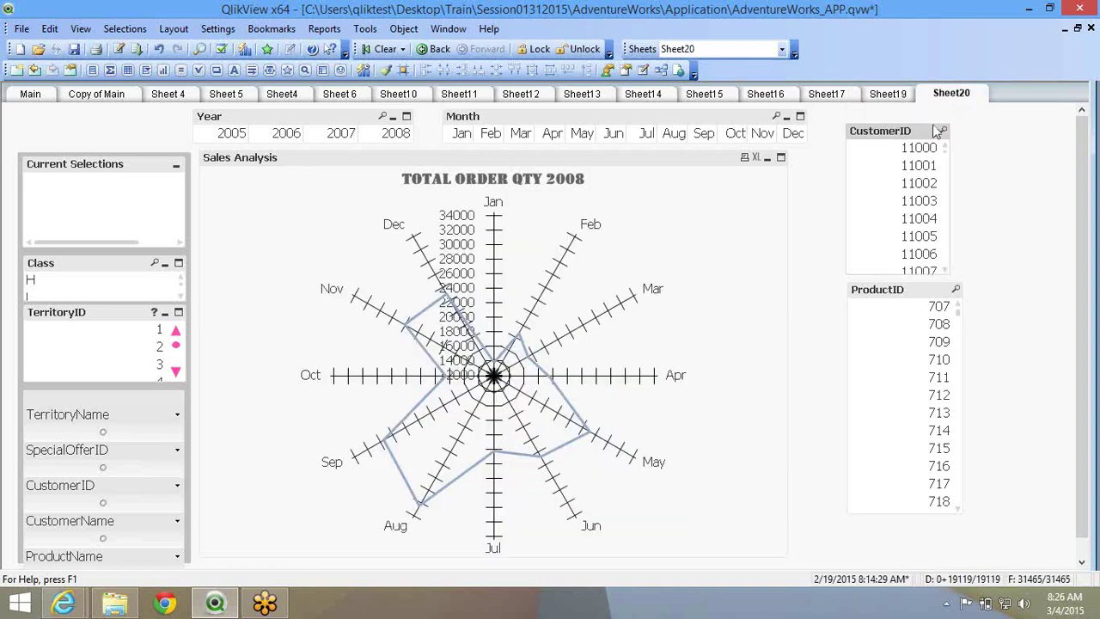
Look through Sheet17 and Sheet16, and open the chart properties of the Sales Analysis chart on Sheet15.
click(829, 95)
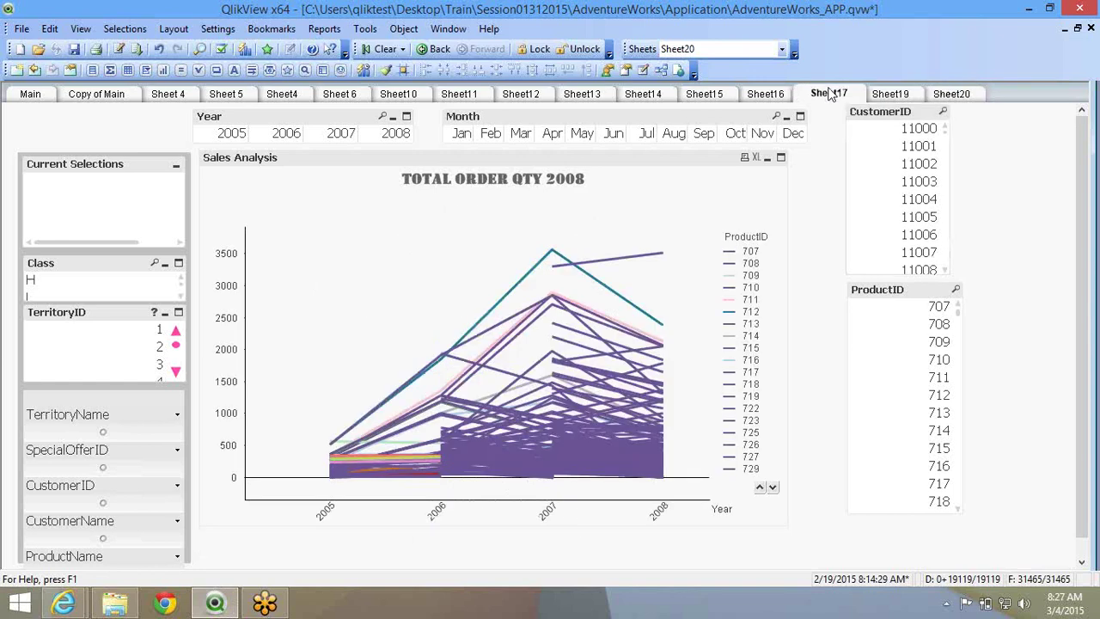
click(763, 95)
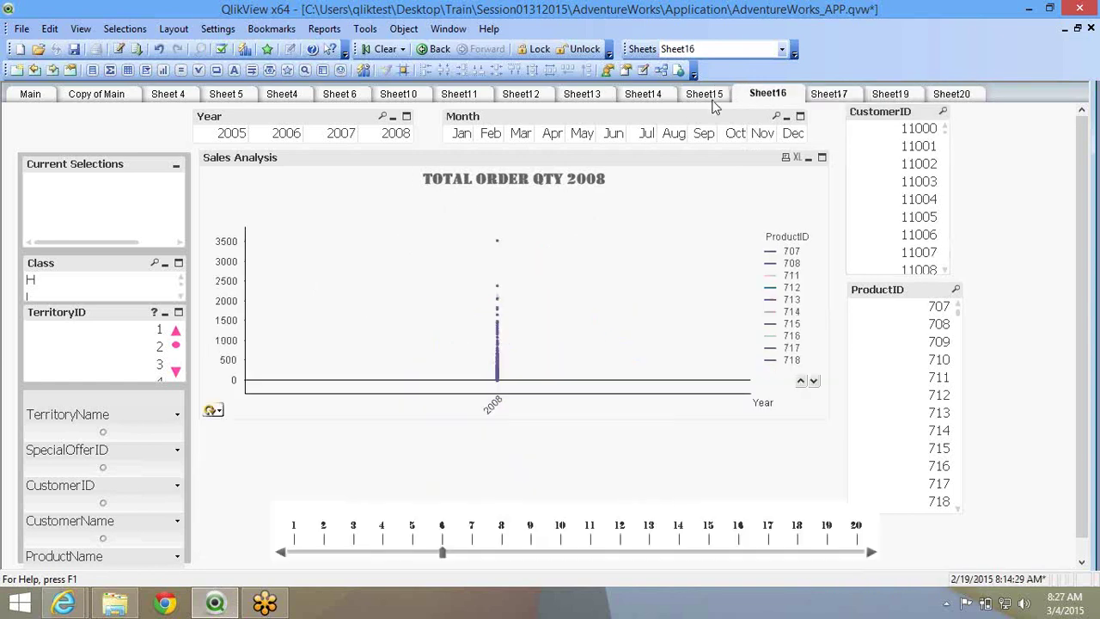
click(706, 95)
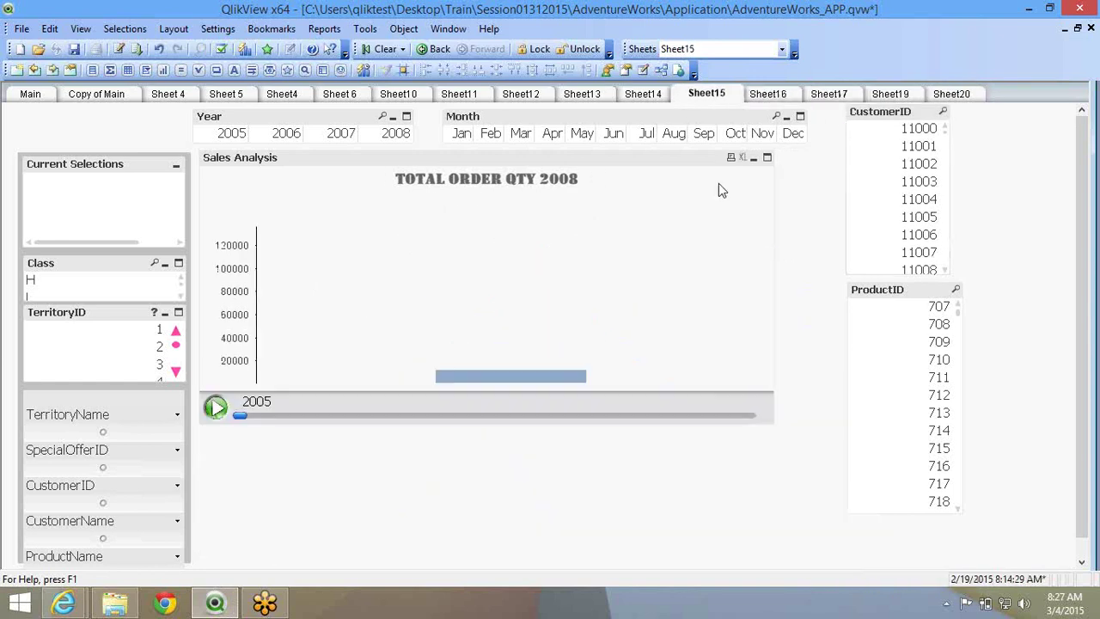
right_click(636, 231)
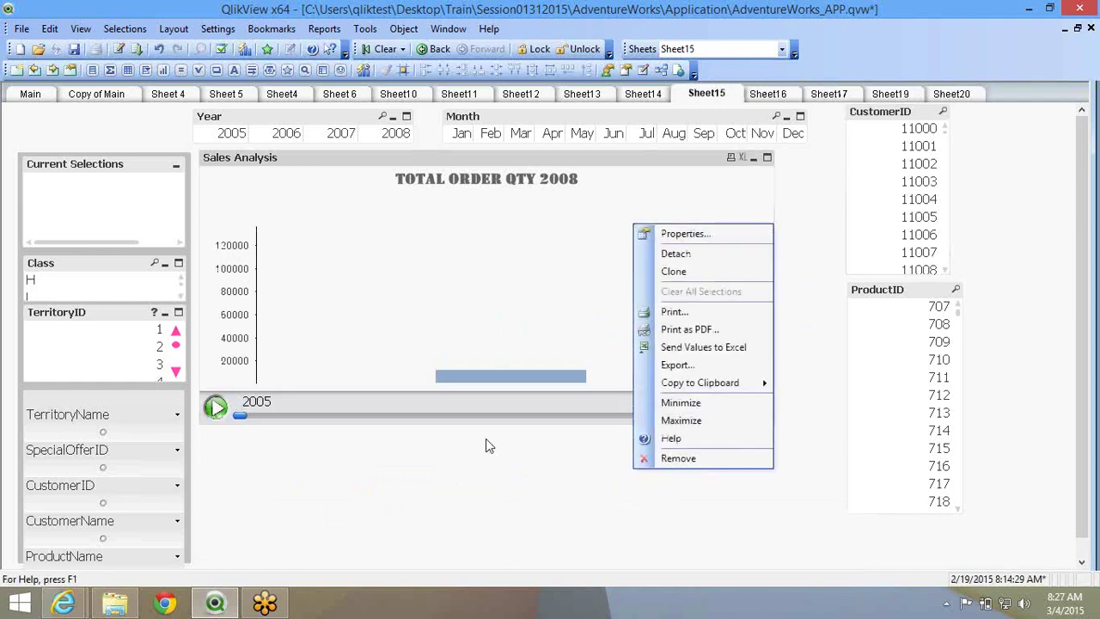
click(694, 234)
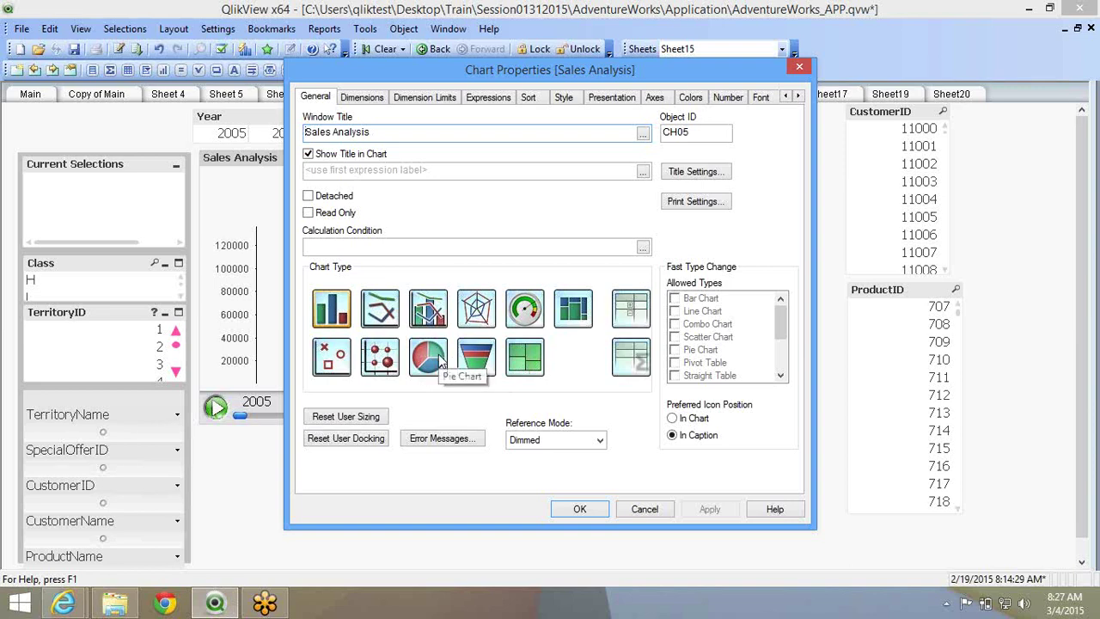
Switch the Sales Analysis chart to the Gauge Chart type and examine its presentation settings and available style looks.
click(522, 314)
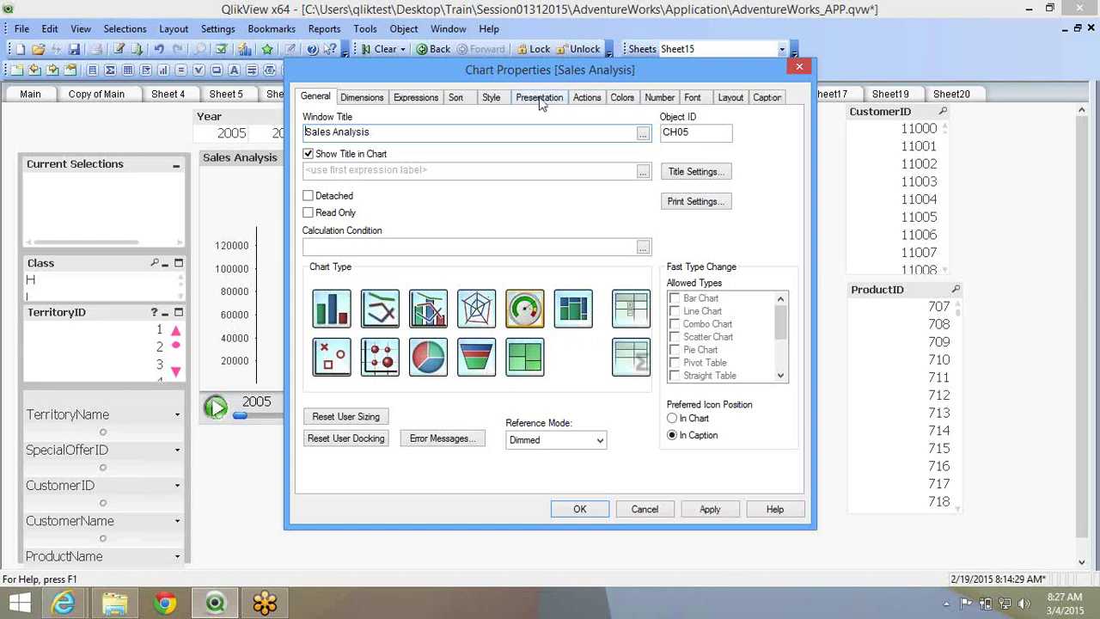
click(540, 99)
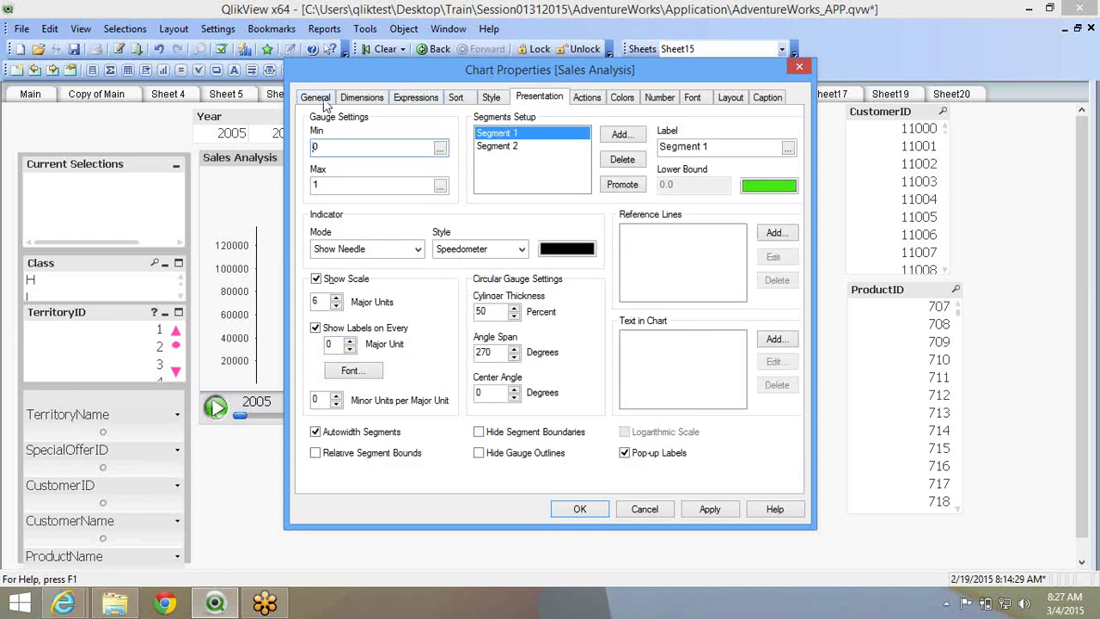
click(318, 98)
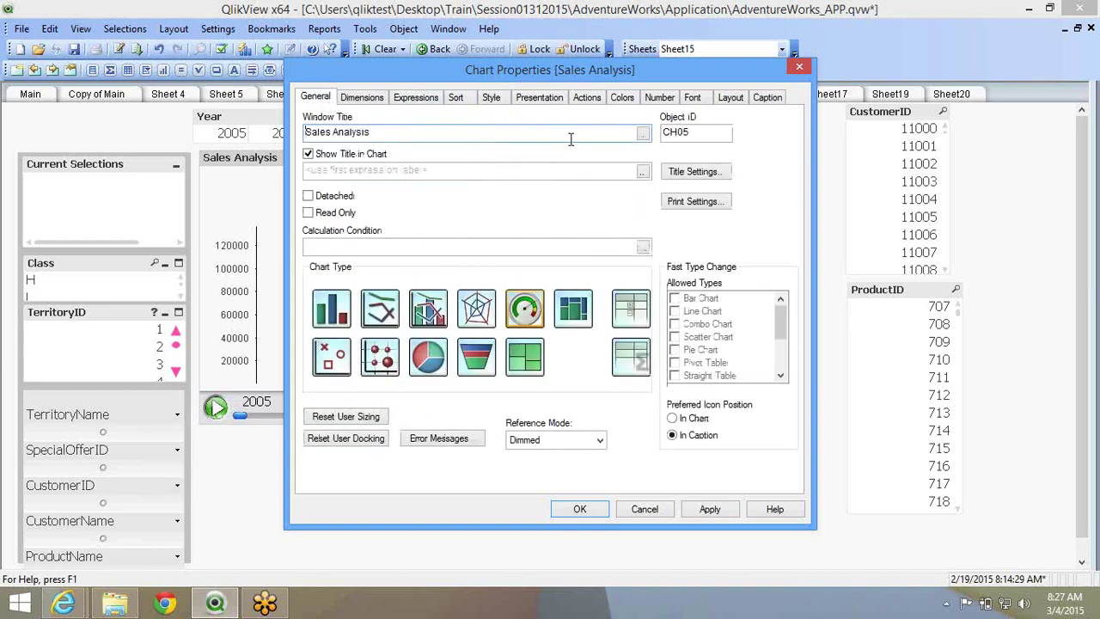
click(490, 98)
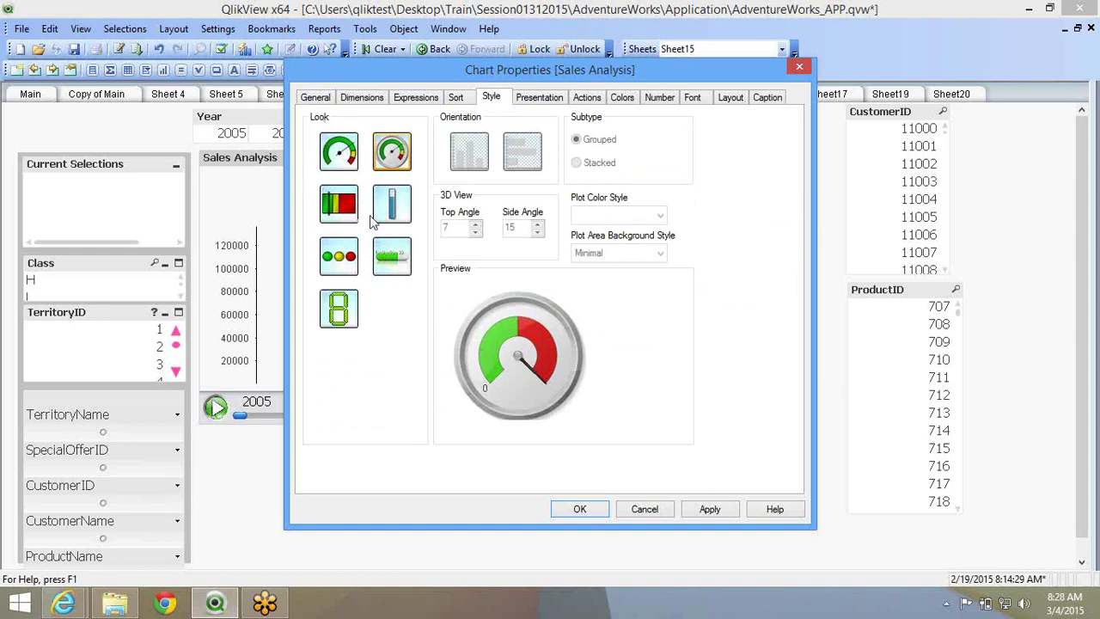
click(311, 98)
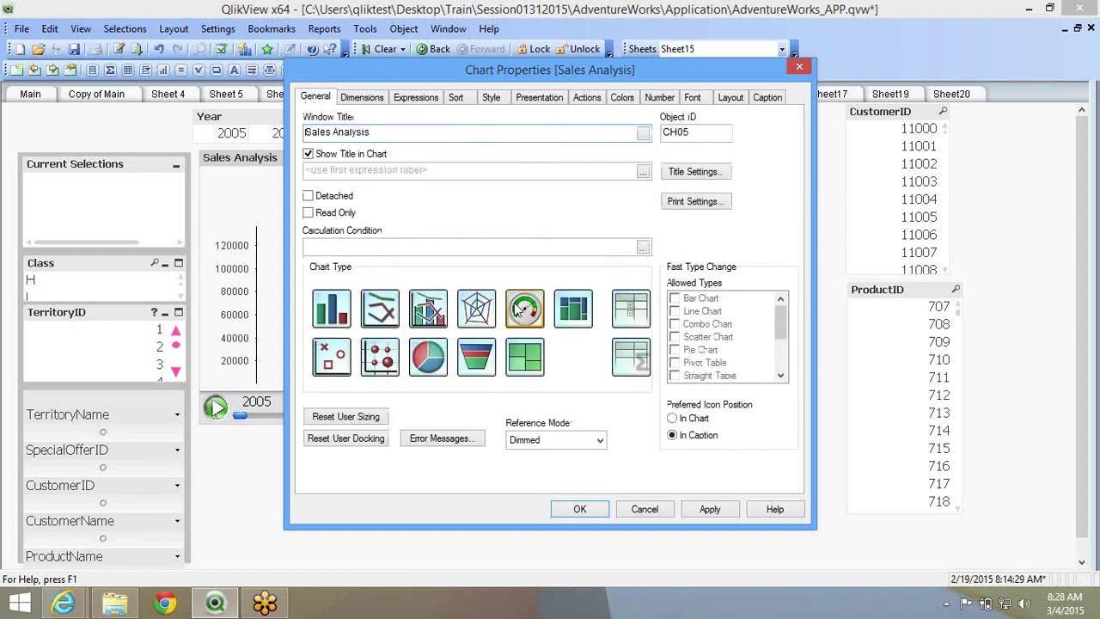
Try the Radar, Pie, Funnel, Block and Mekko types for the Sales Analysis chart, and apply the Bar Chart type.
click(477, 306)
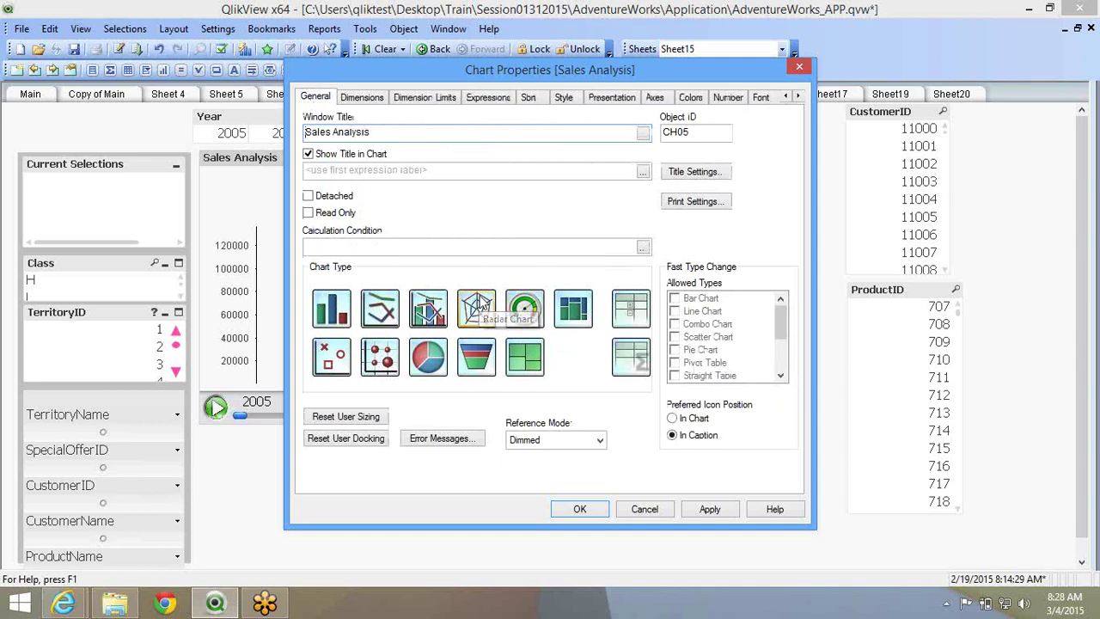
click(434, 361)
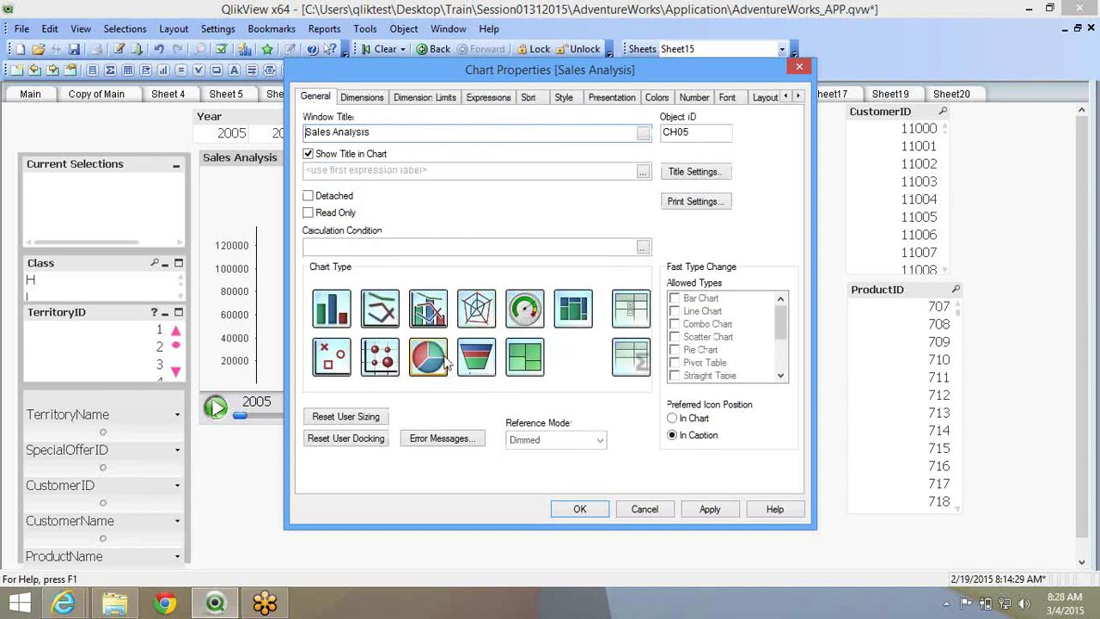
click(472, 363)
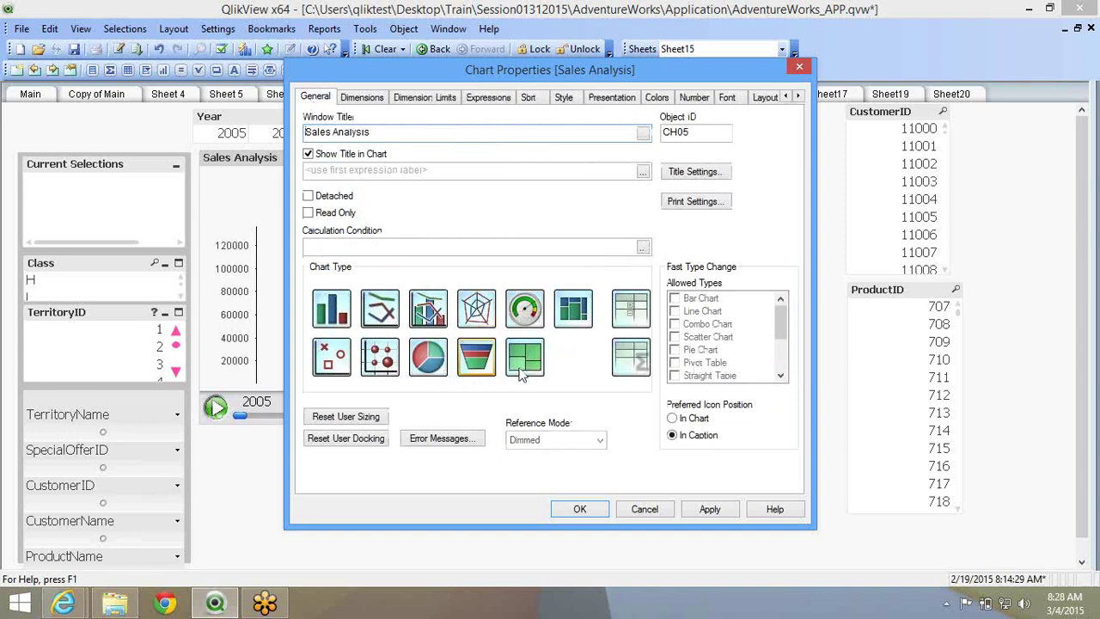
click(521, 372)
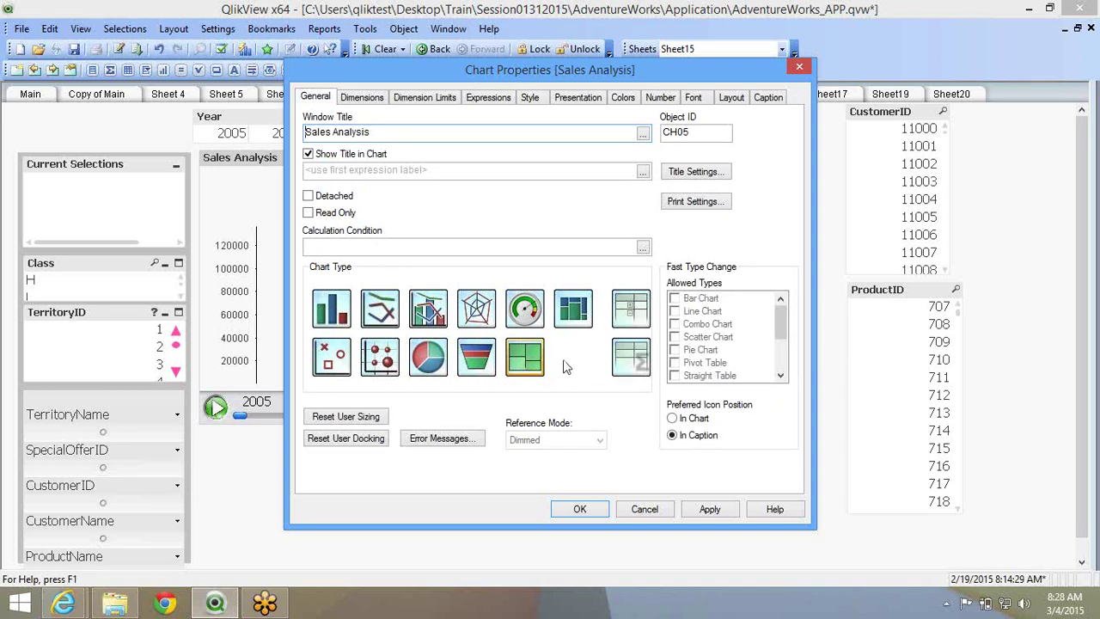
click(573, 325)
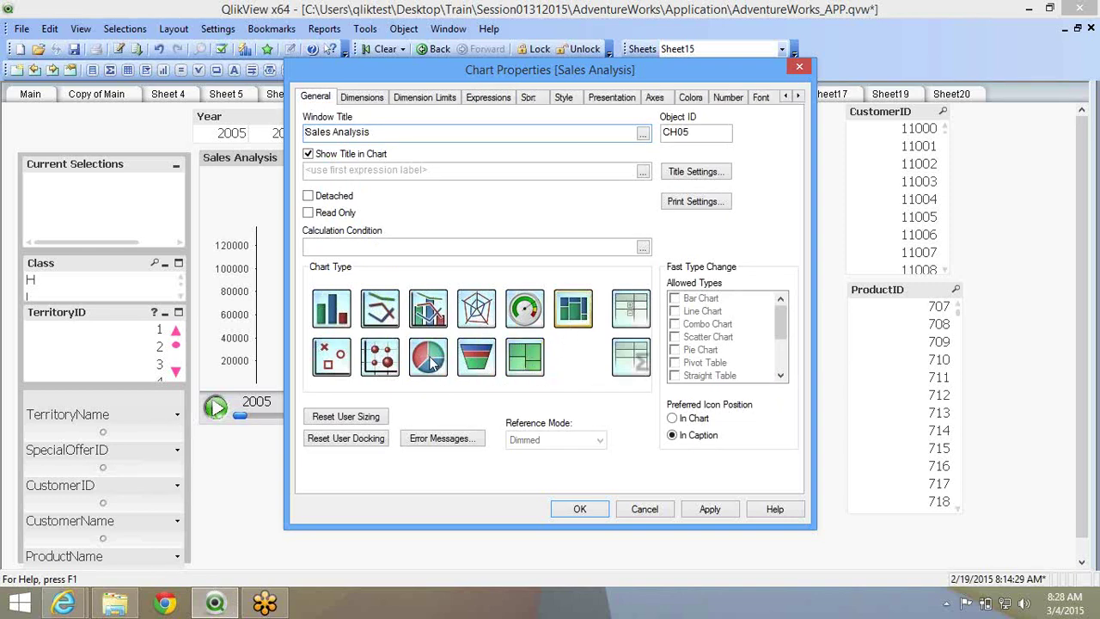
click(335, 311)
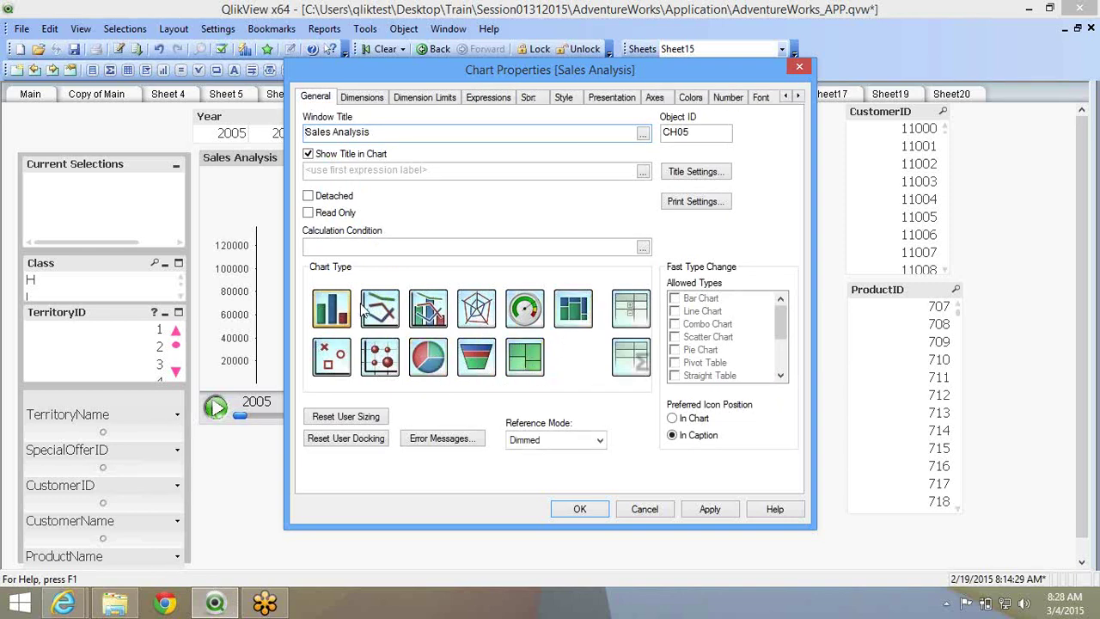
click(579, 510)
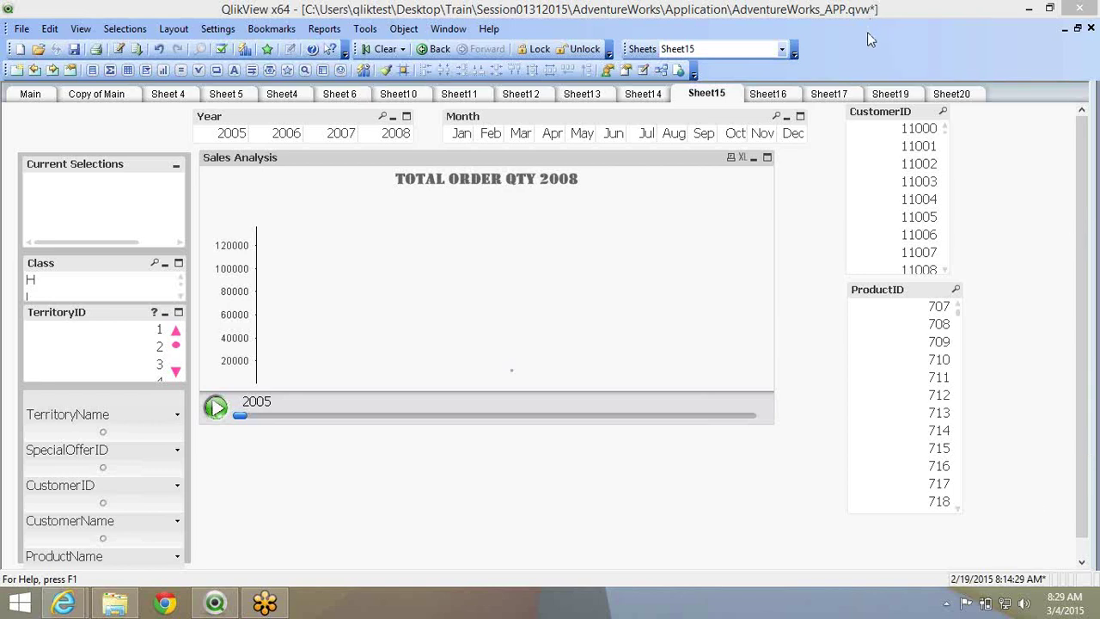
Close the application containing the AdventureWorks_APP.qvw document.
click(1095, 6)
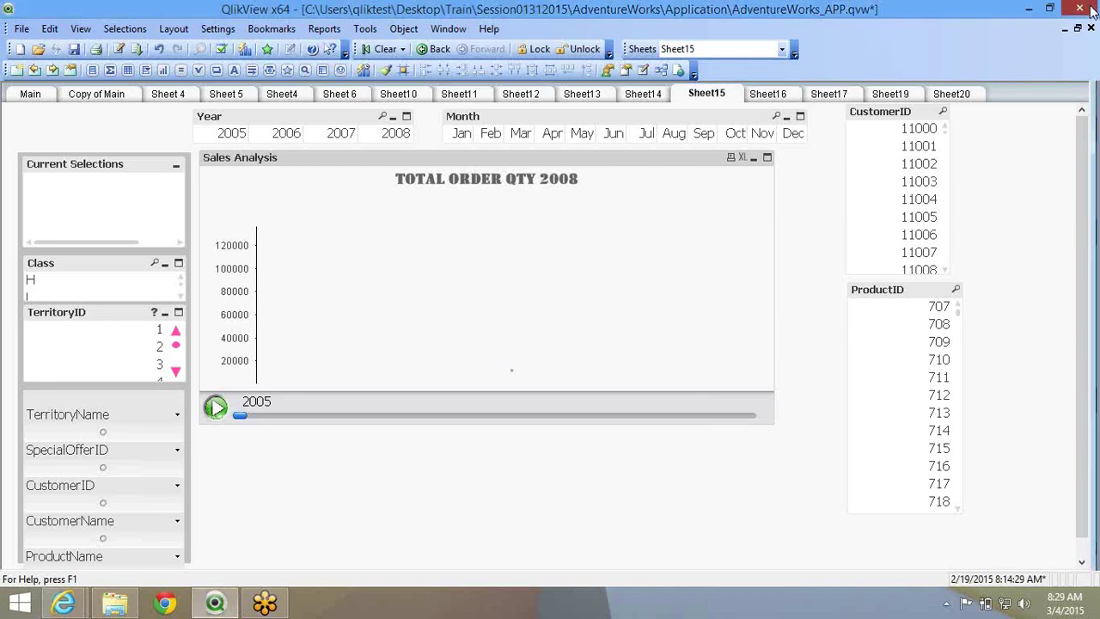
click(475, 340)
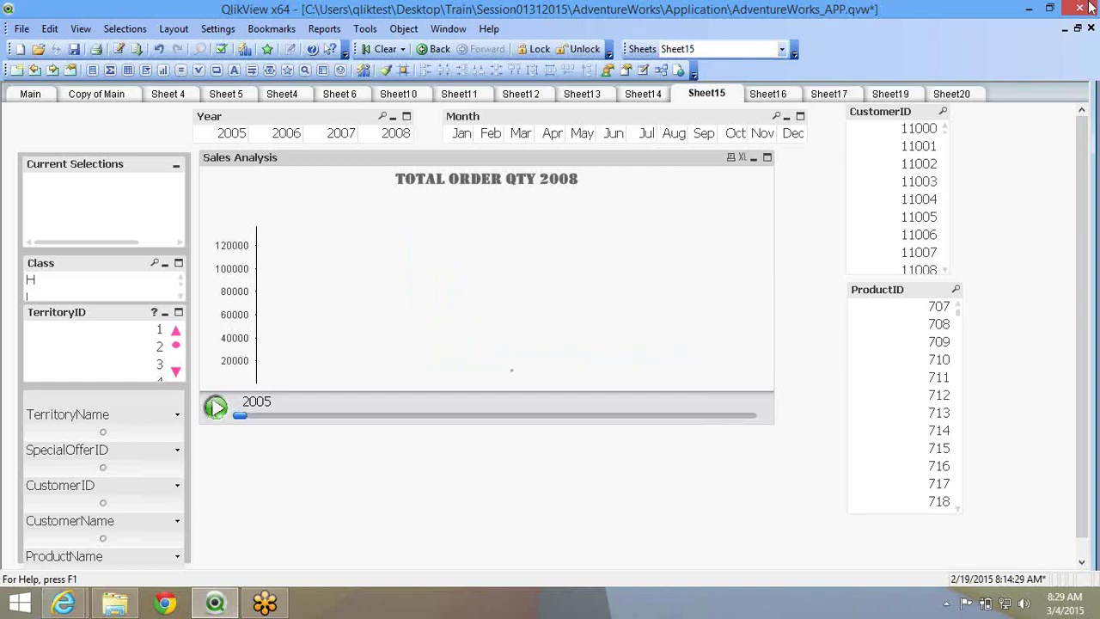